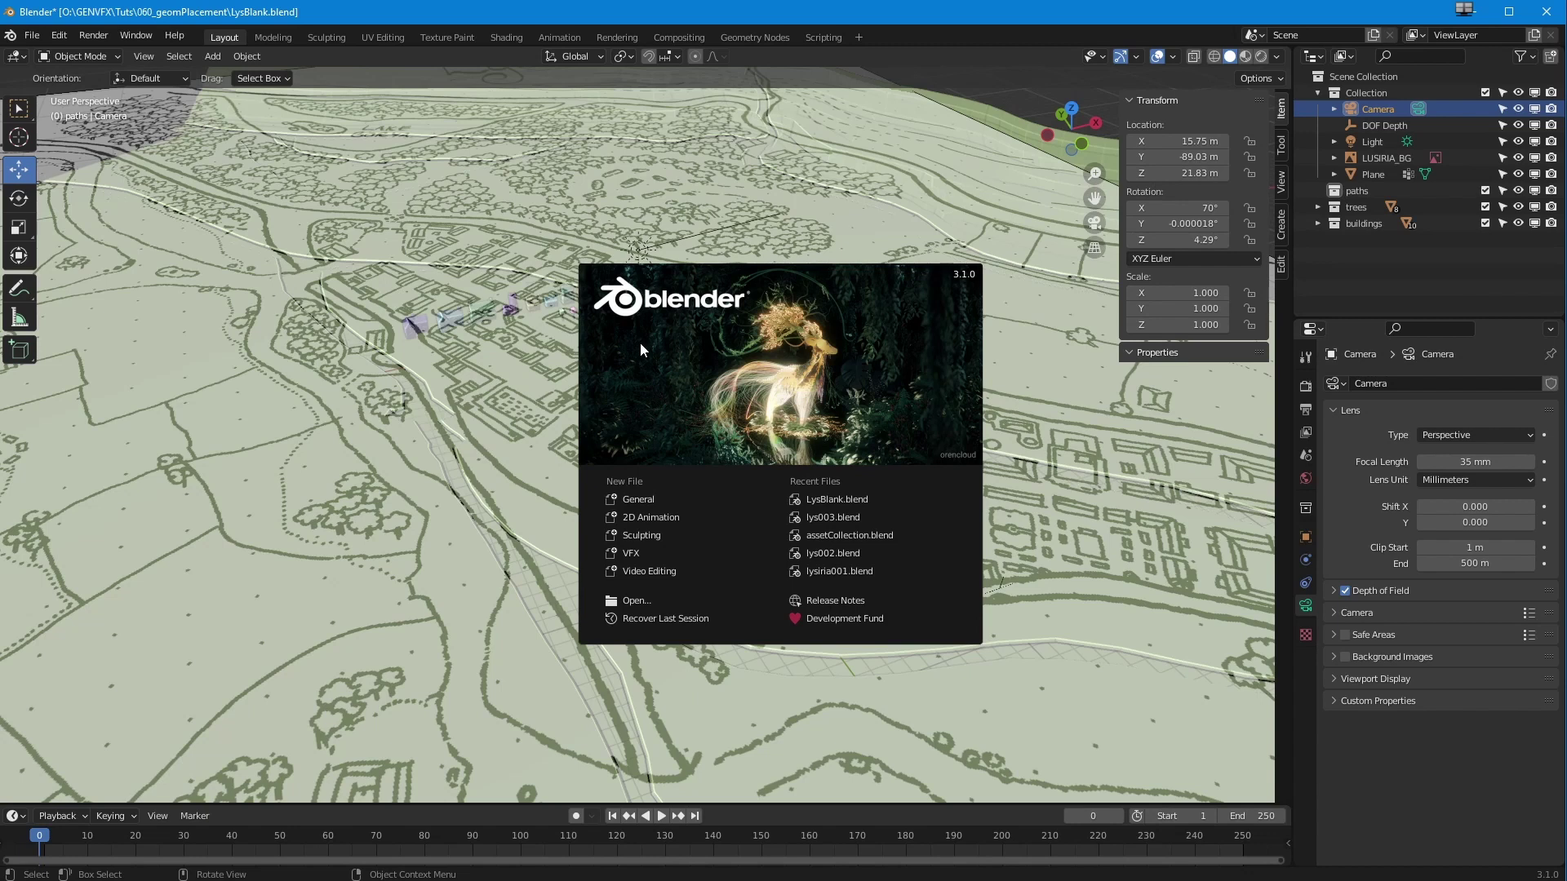
- Close the splash screen and look through the viewport sidebar's tool and view settings
left_click(814, 381)
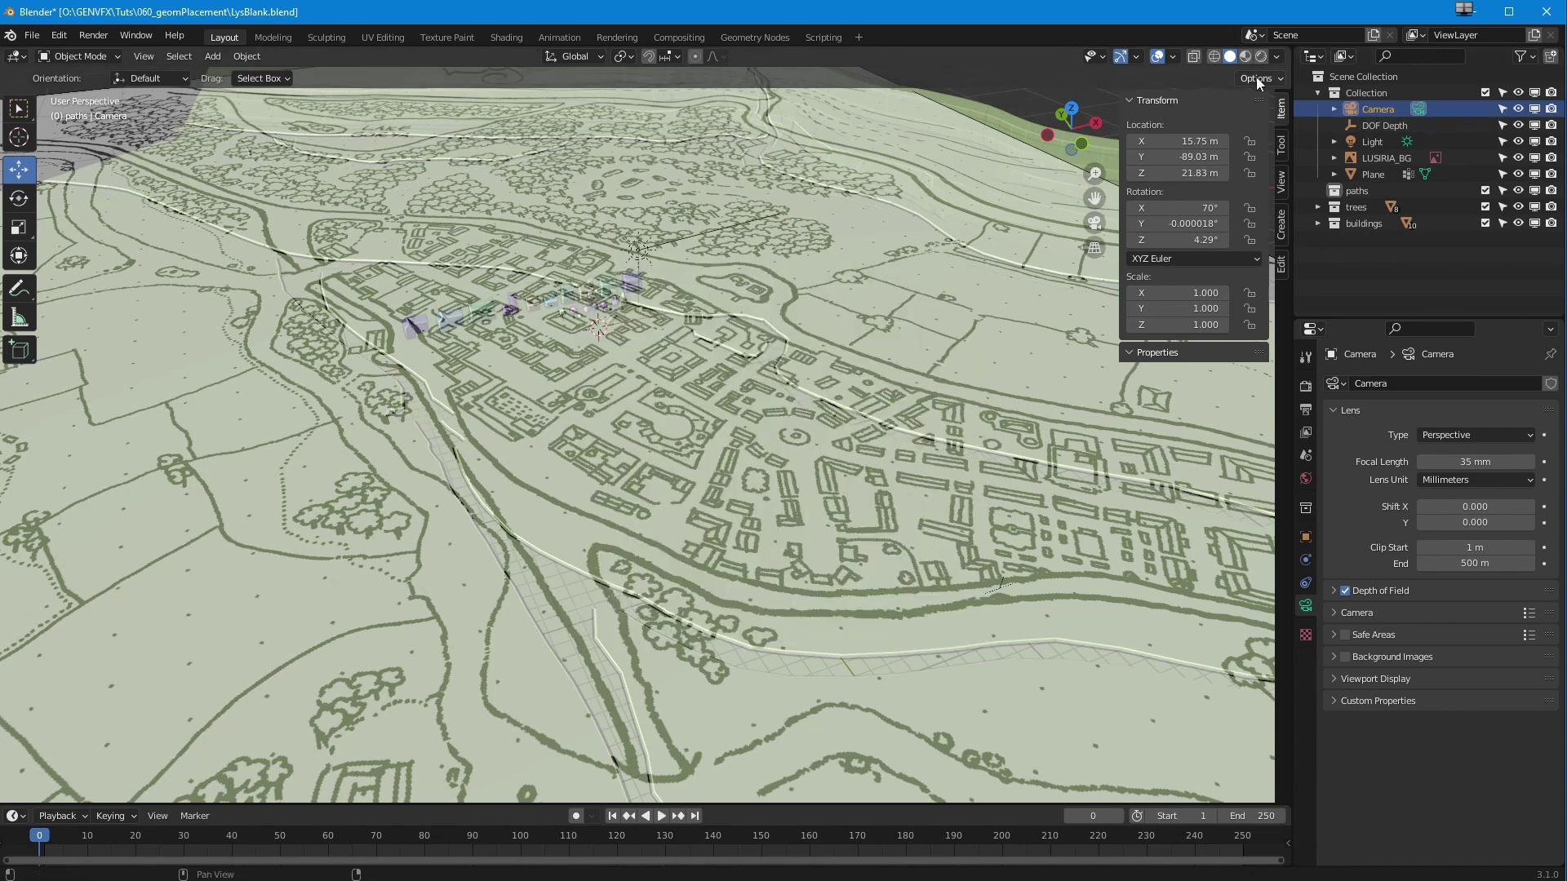
left_click(1282, 156)
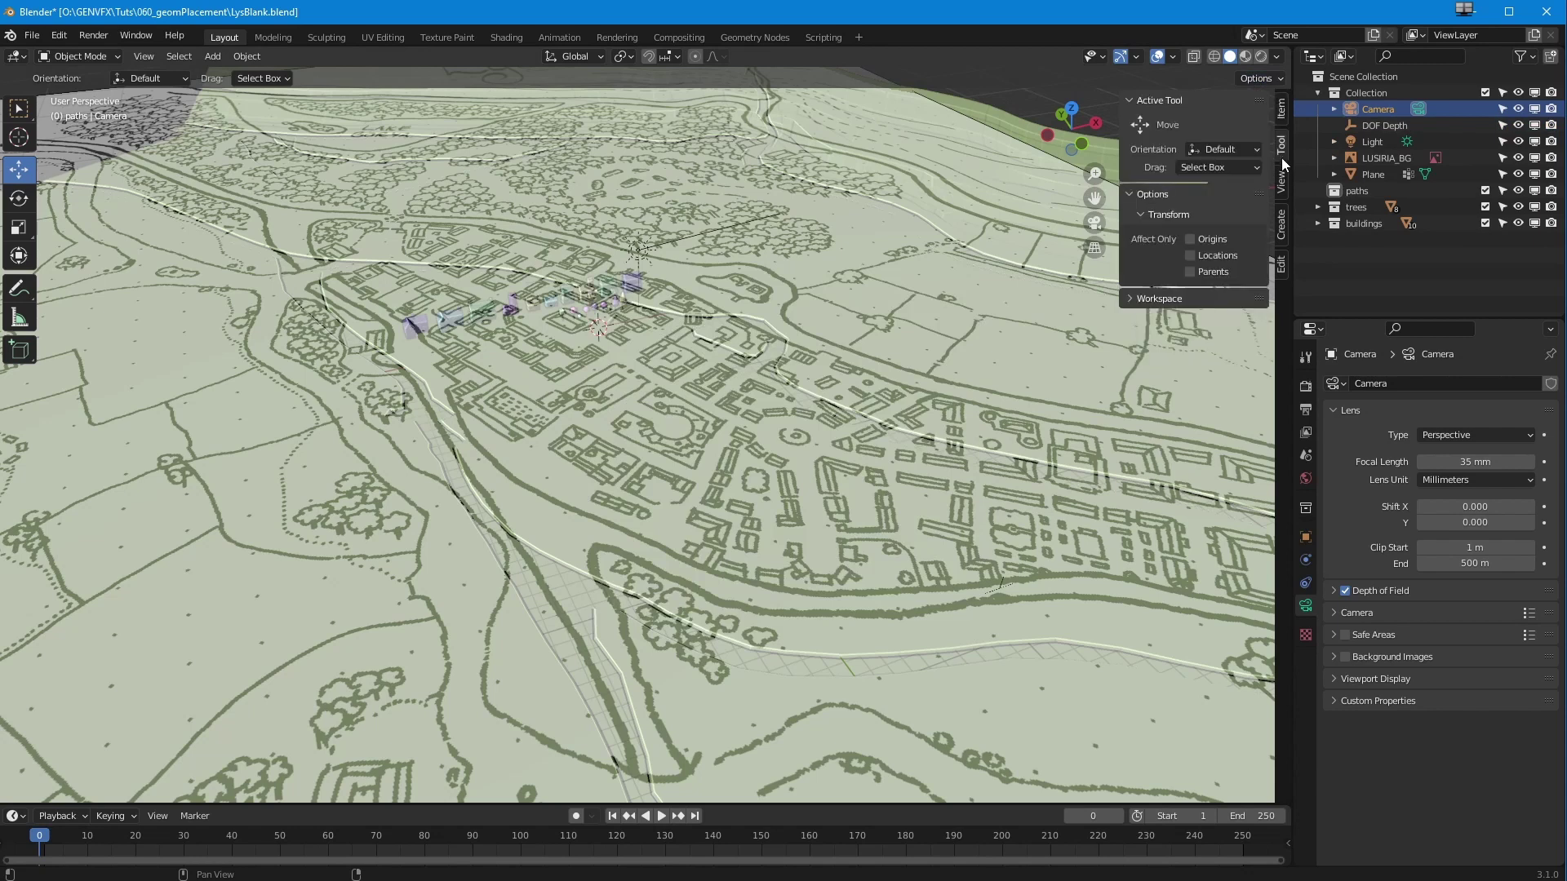
left_click(1287, 190)
left_click(1283, 222)
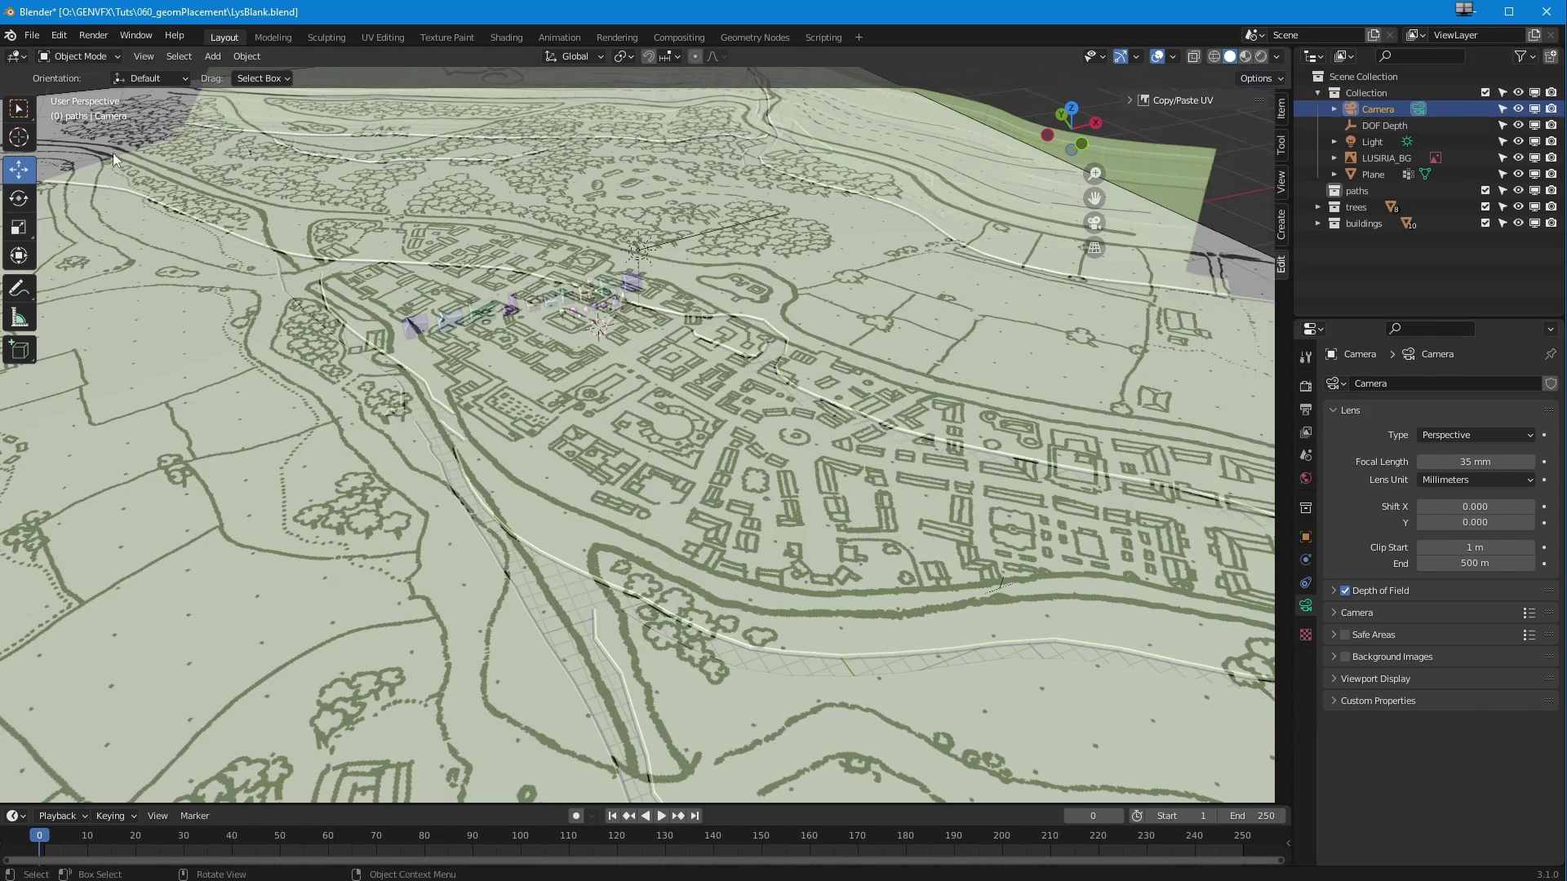
- Select the LUSIRIA_BG reference image and examine the hand-drawn town map from above
left_click(1371, 158)
middle_click_drag(624, 433, 552, 551)
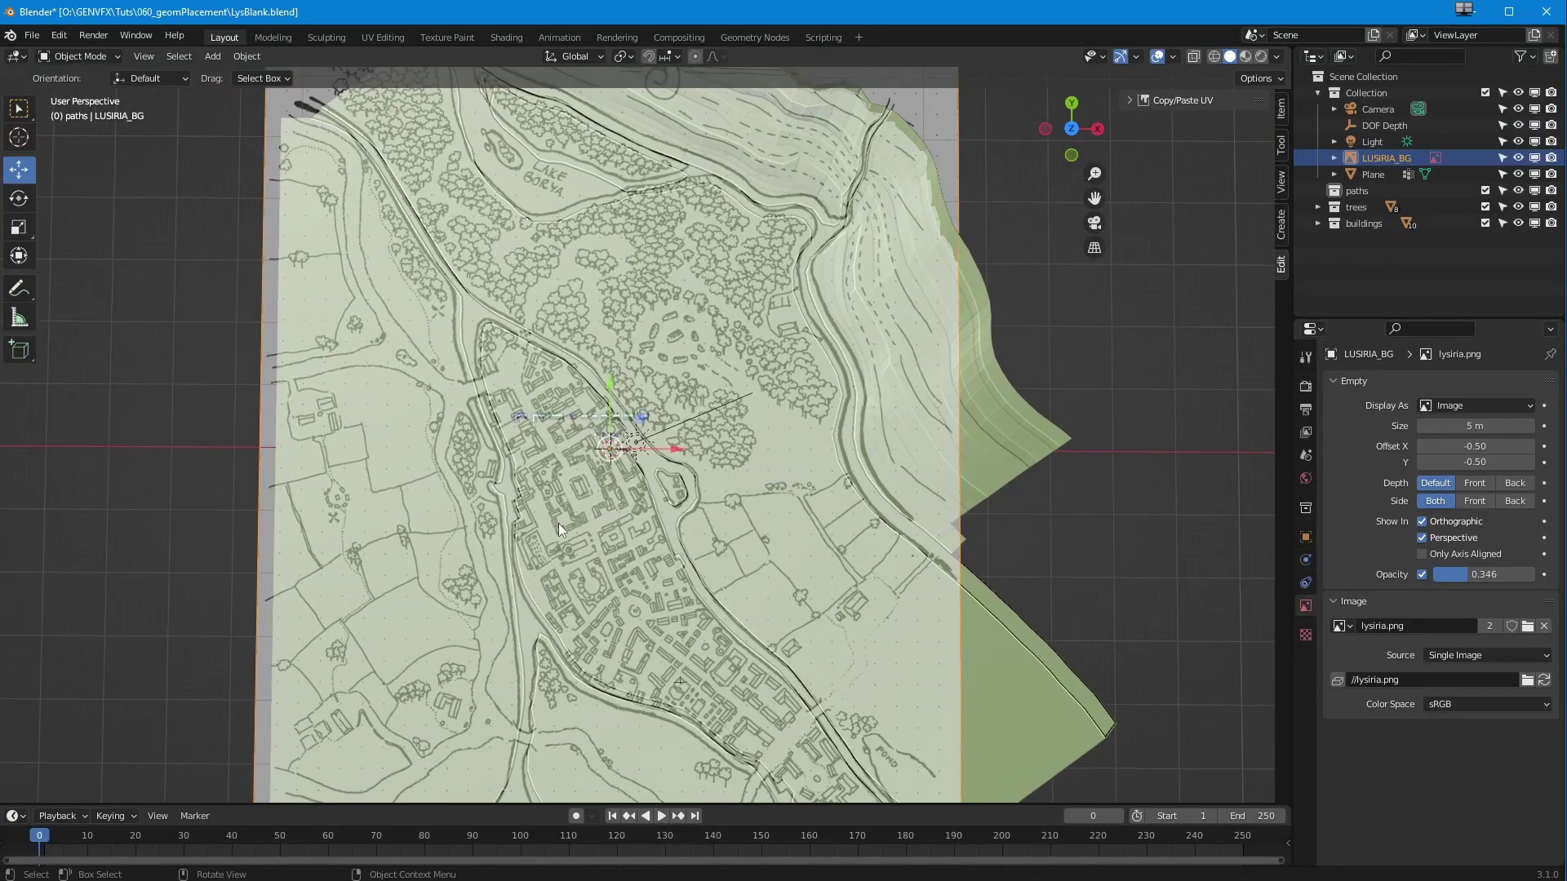
middle_click_drag(530, 487, 536, 437, "shift")
scroll(528, 488, "down", 5)
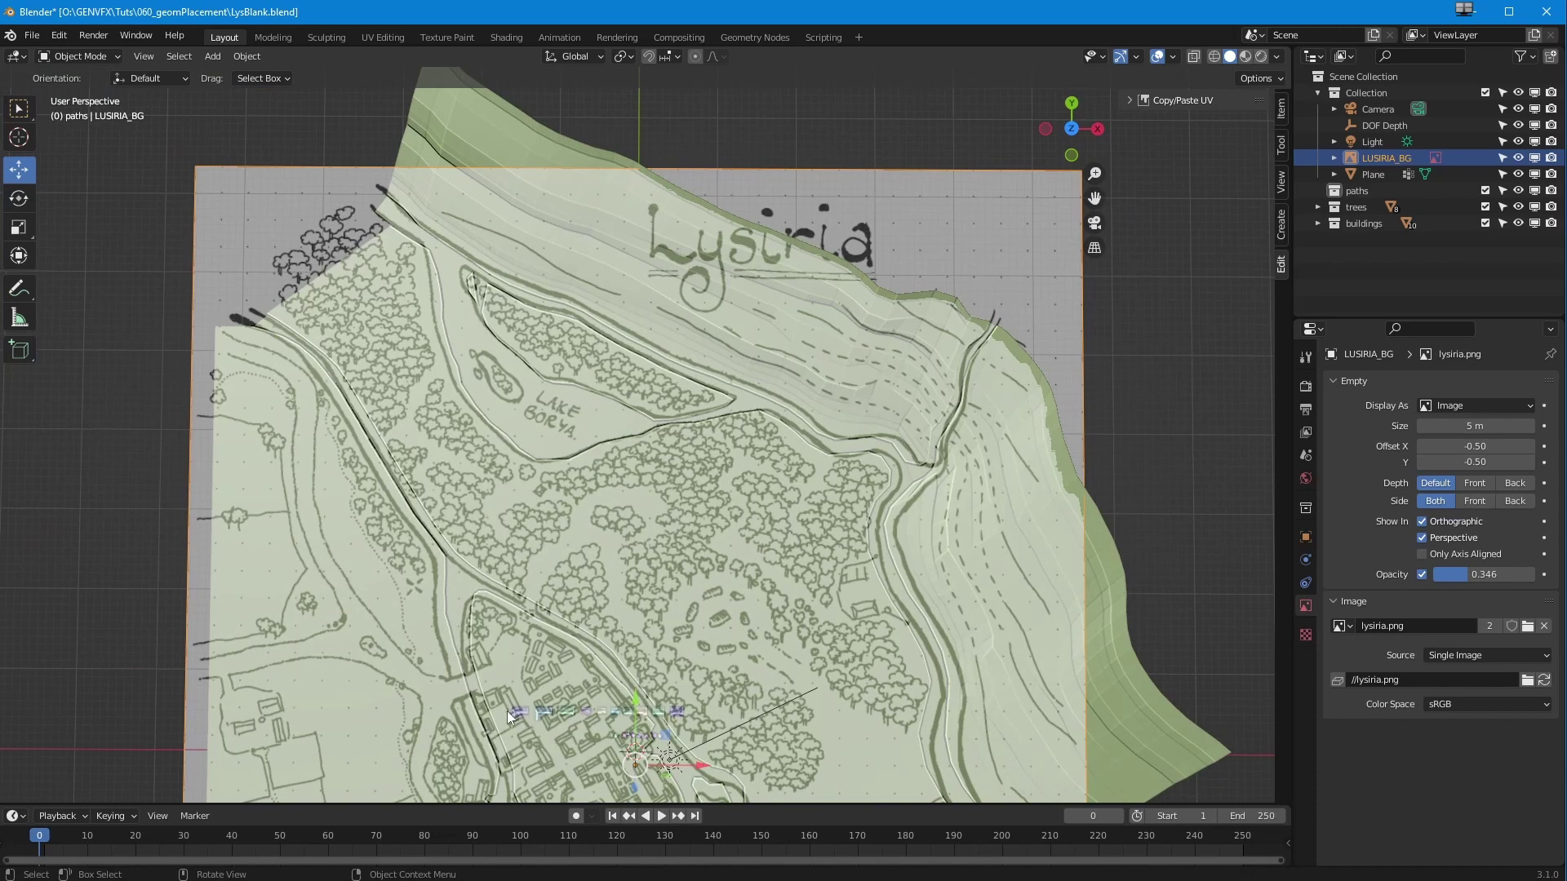
middle_click_drag(472, 733, 457, 635, "shift")
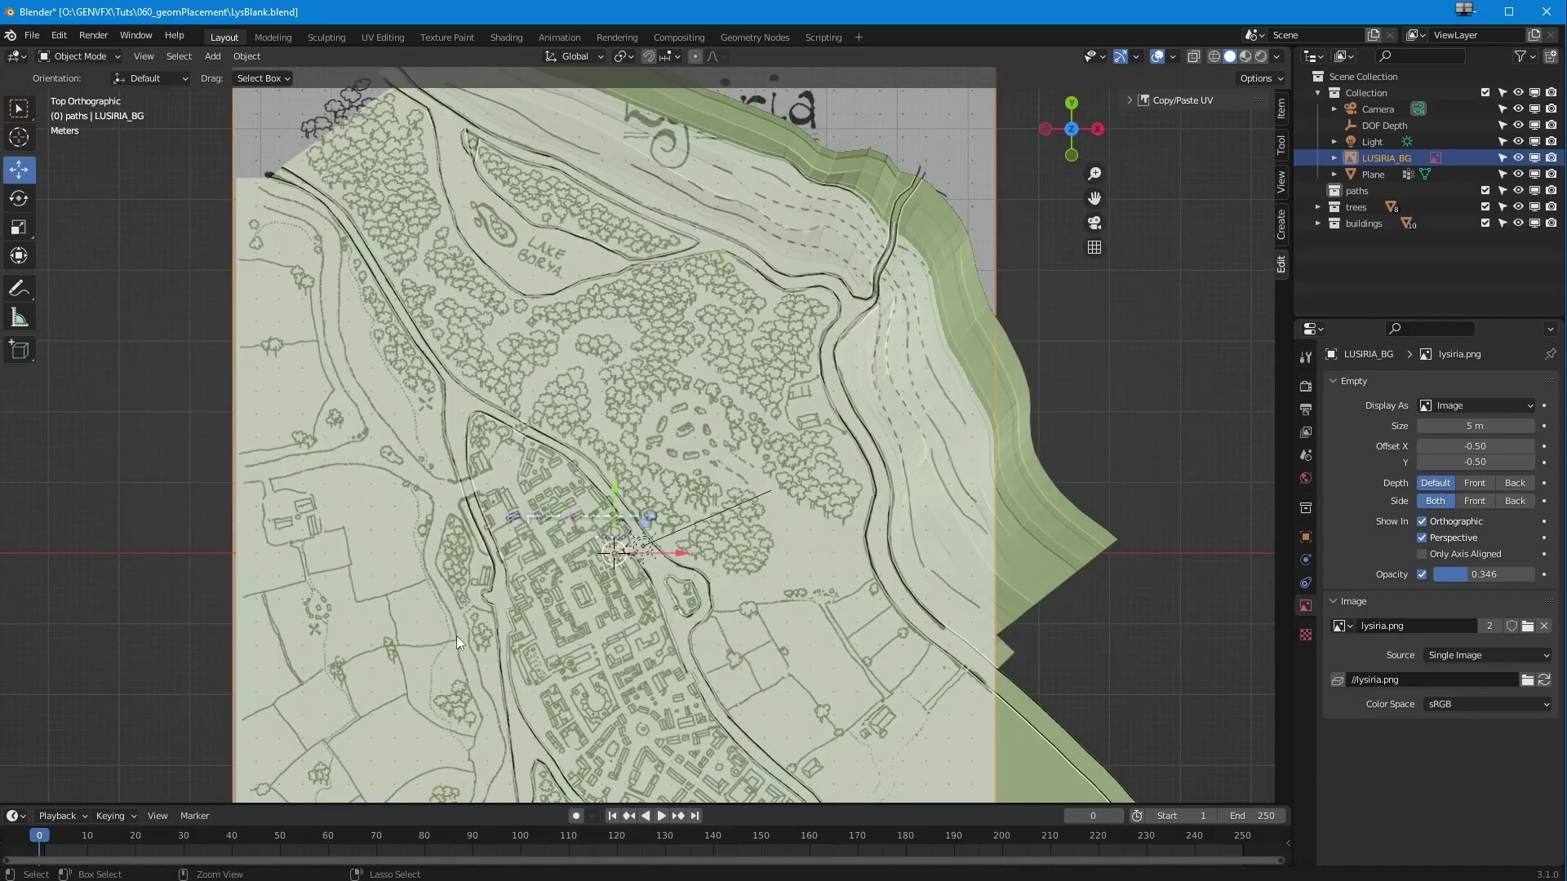
scroll(457, 635, "up", 5)
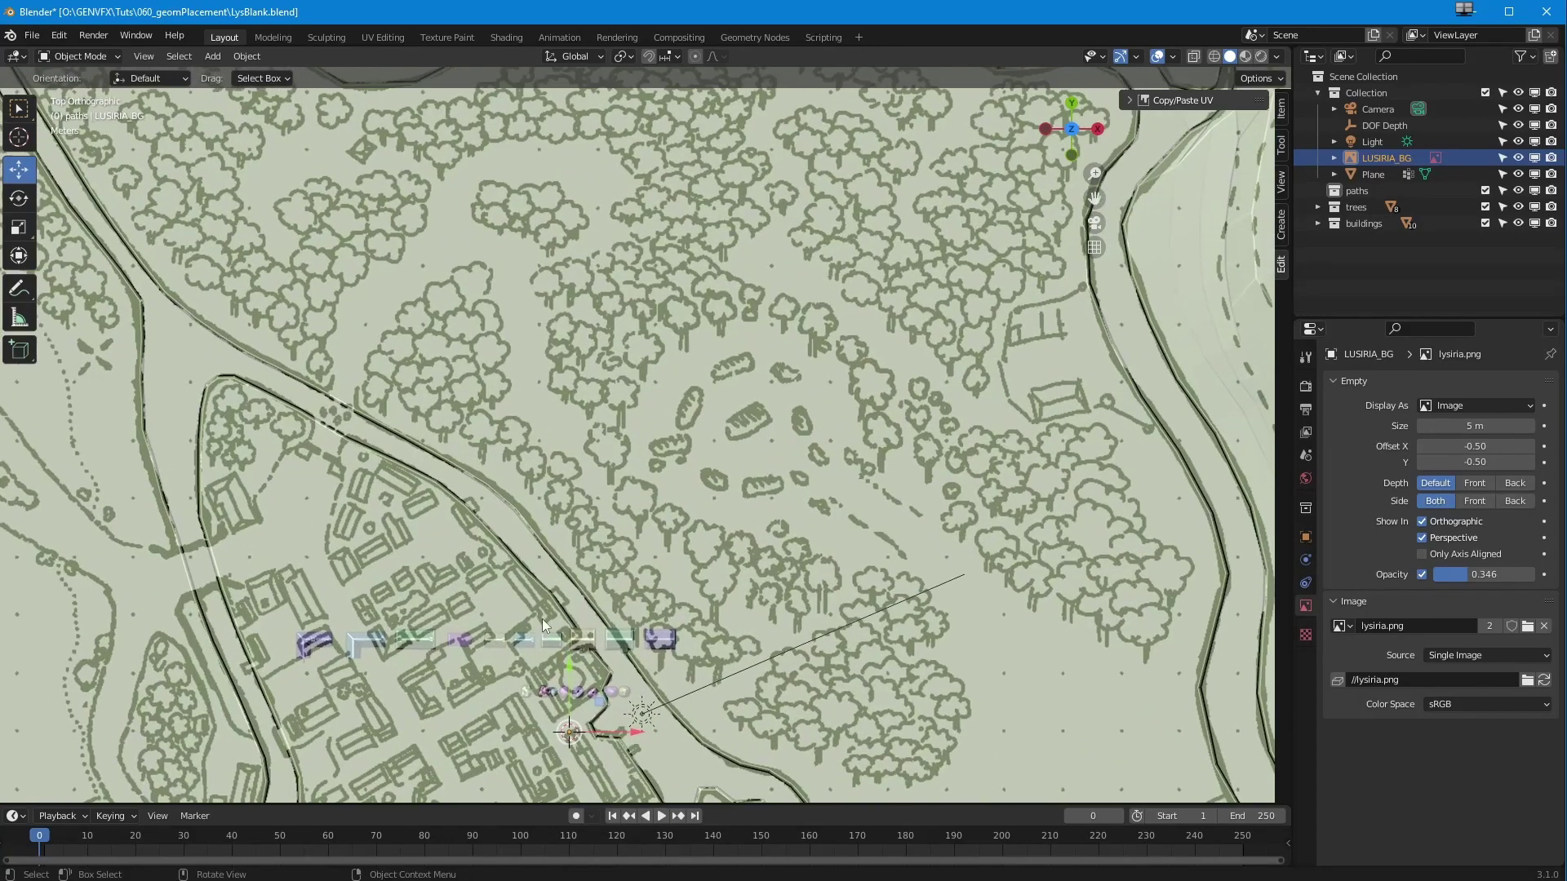
scroll(506, 619, "down", 5)
scroll(397, 571, "up", 4)
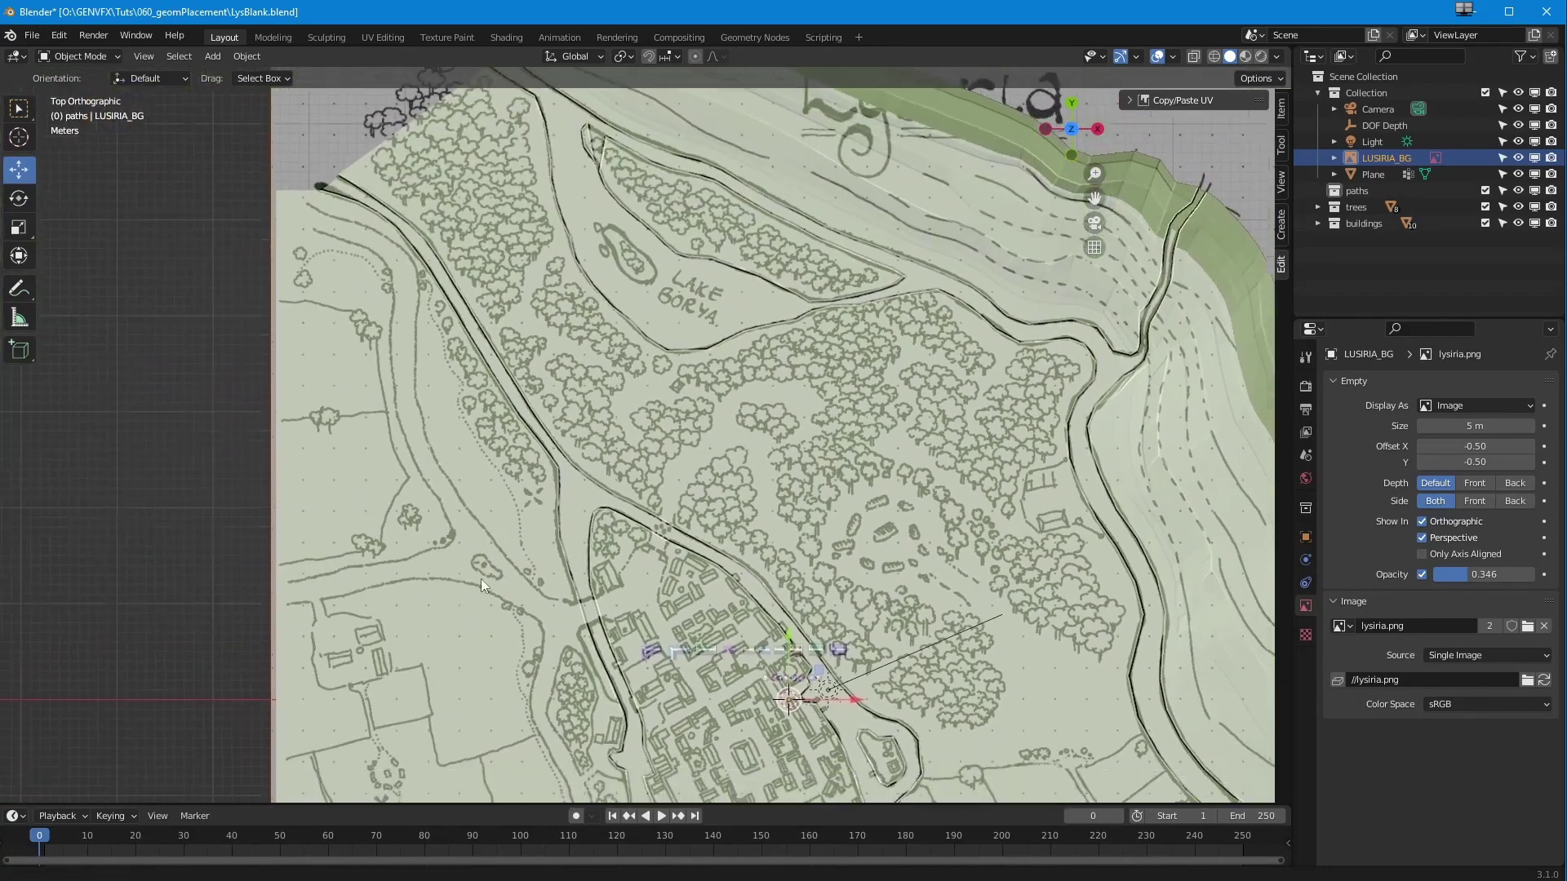
middle_click_drag(482, 579, 380, 339, "shift")
middle_click_drag(400, 501, 504, 628, "shift")
middle_click_drag(717, 728, 630, 673, "shift")
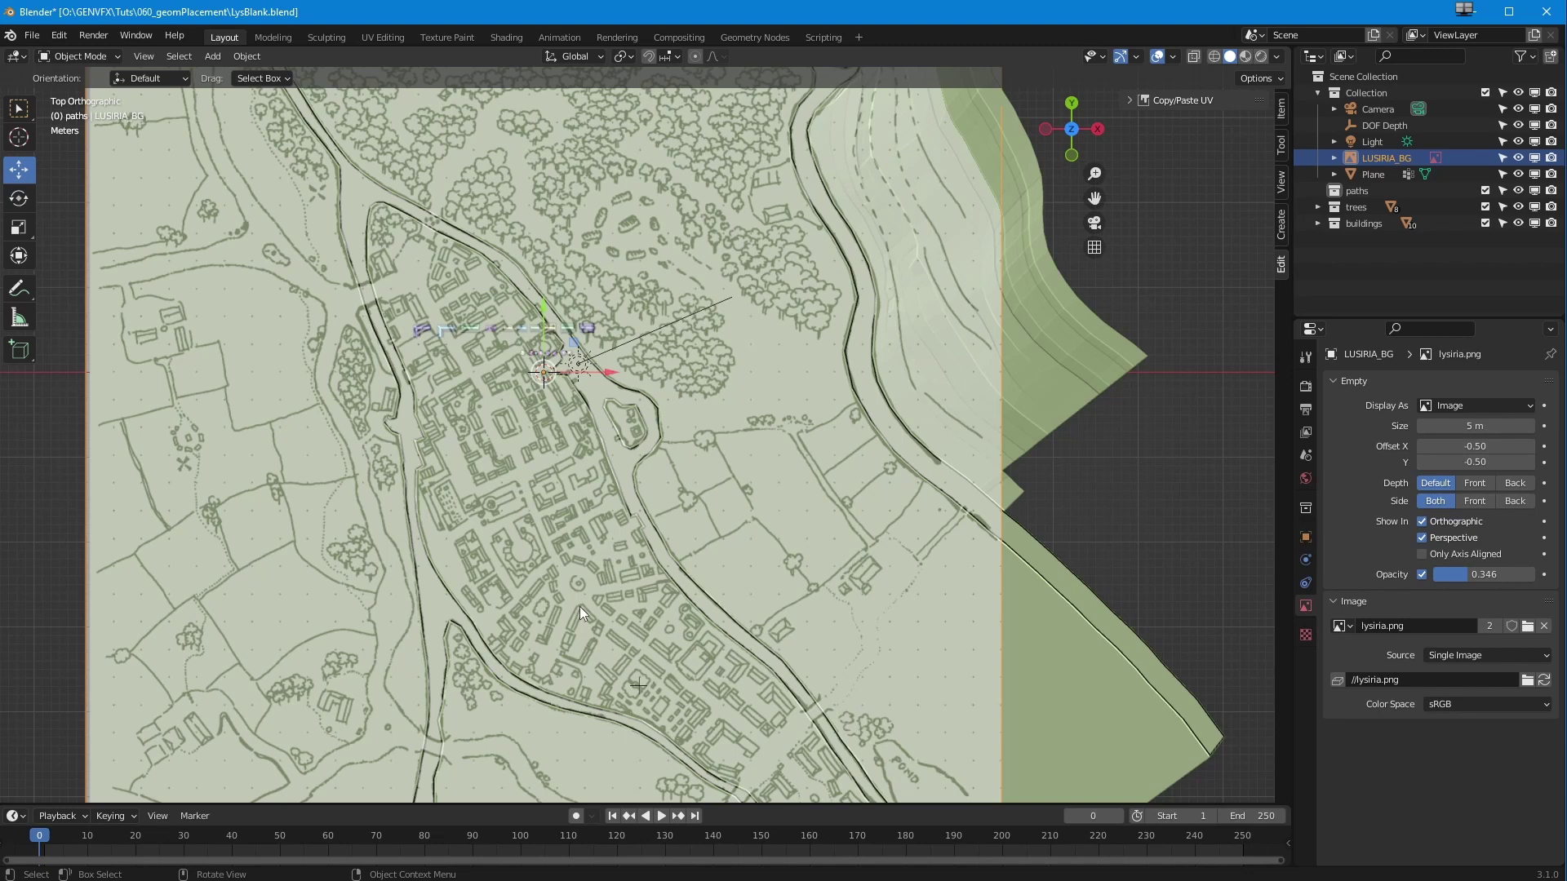
- Show the wireframe overlay on all geometry in the viewport
middle_click_drag(628, 484, 846, 469)
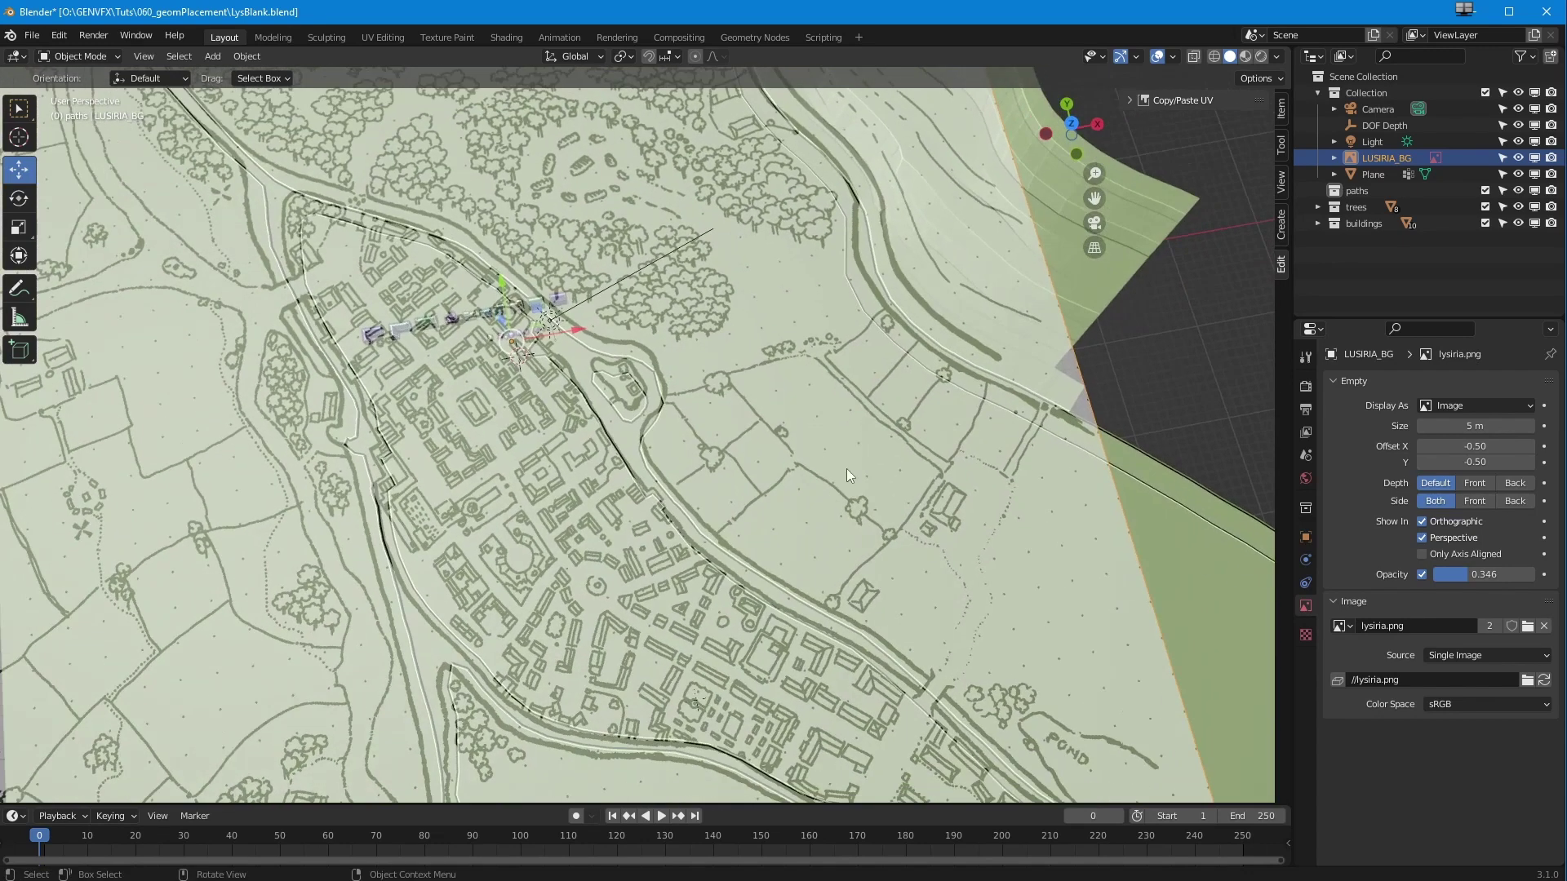
left_click(1172, 58)
left_click(1072, 332)
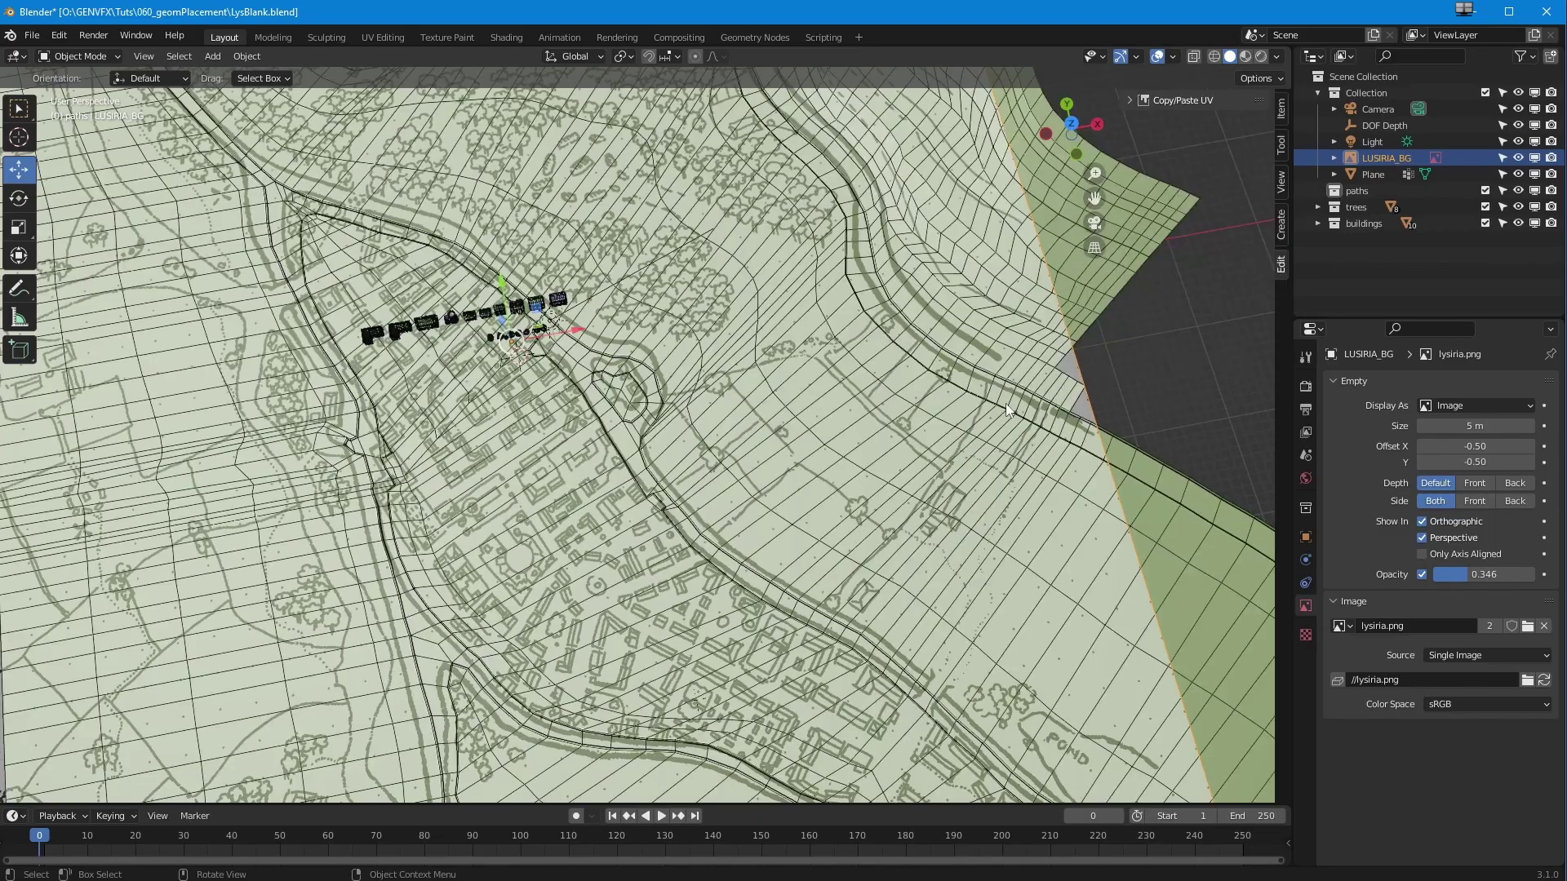
middle_click_drag(1020, 392, 1011, 345)
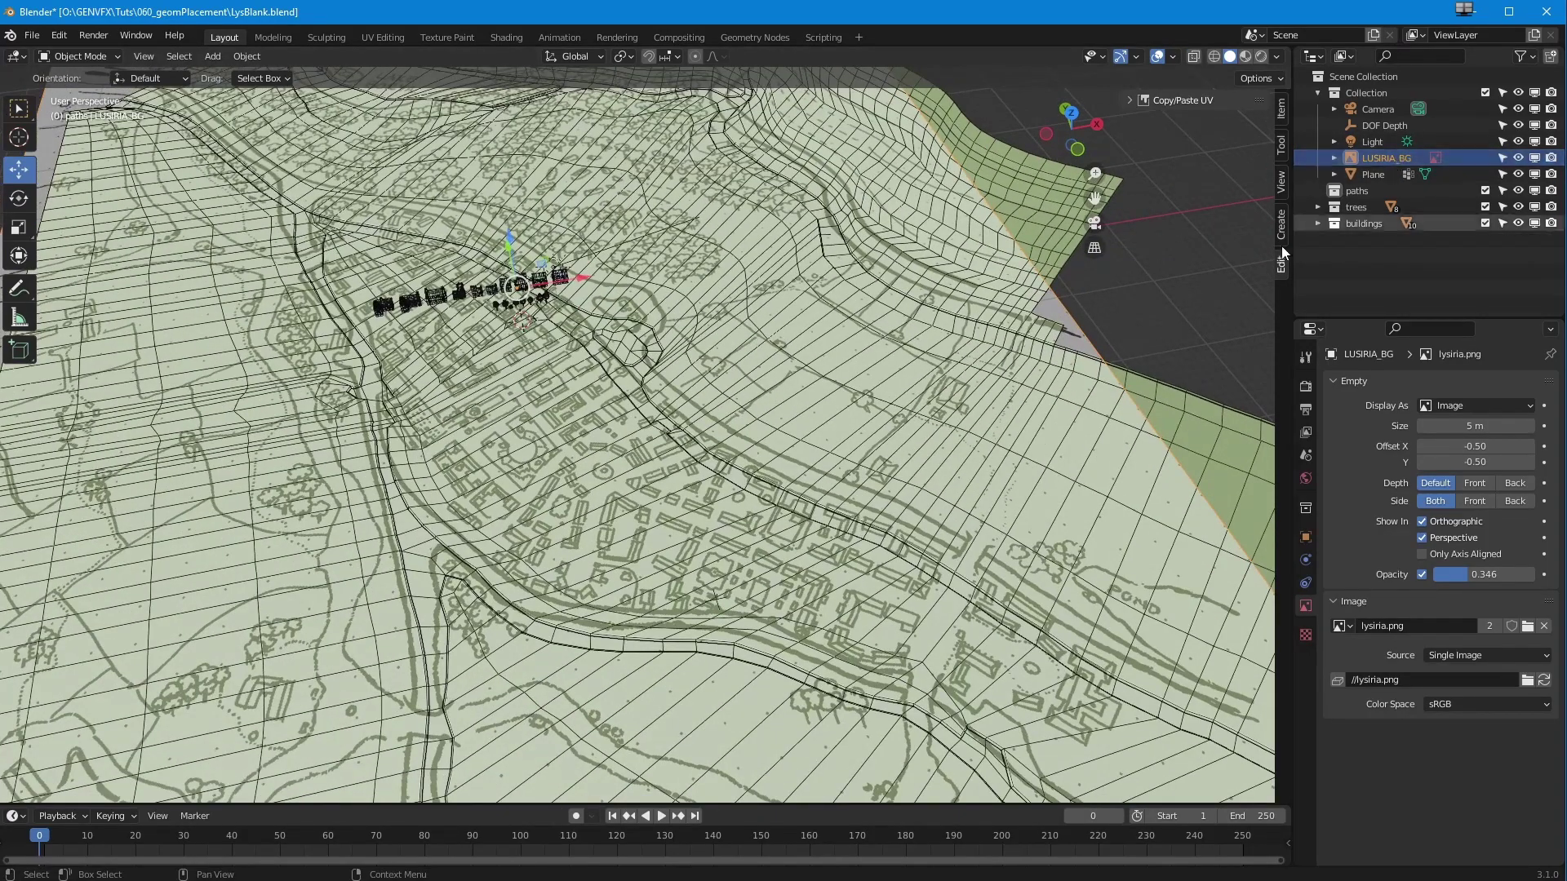
- Move the LUSIRIA_BG map image down along Z until it lies beneath the terrain
scroll(473, 374, "down", 4)
left_click_drag(515, 209, 515, 271)
middle_click_drag(512, 285, 508, 399)
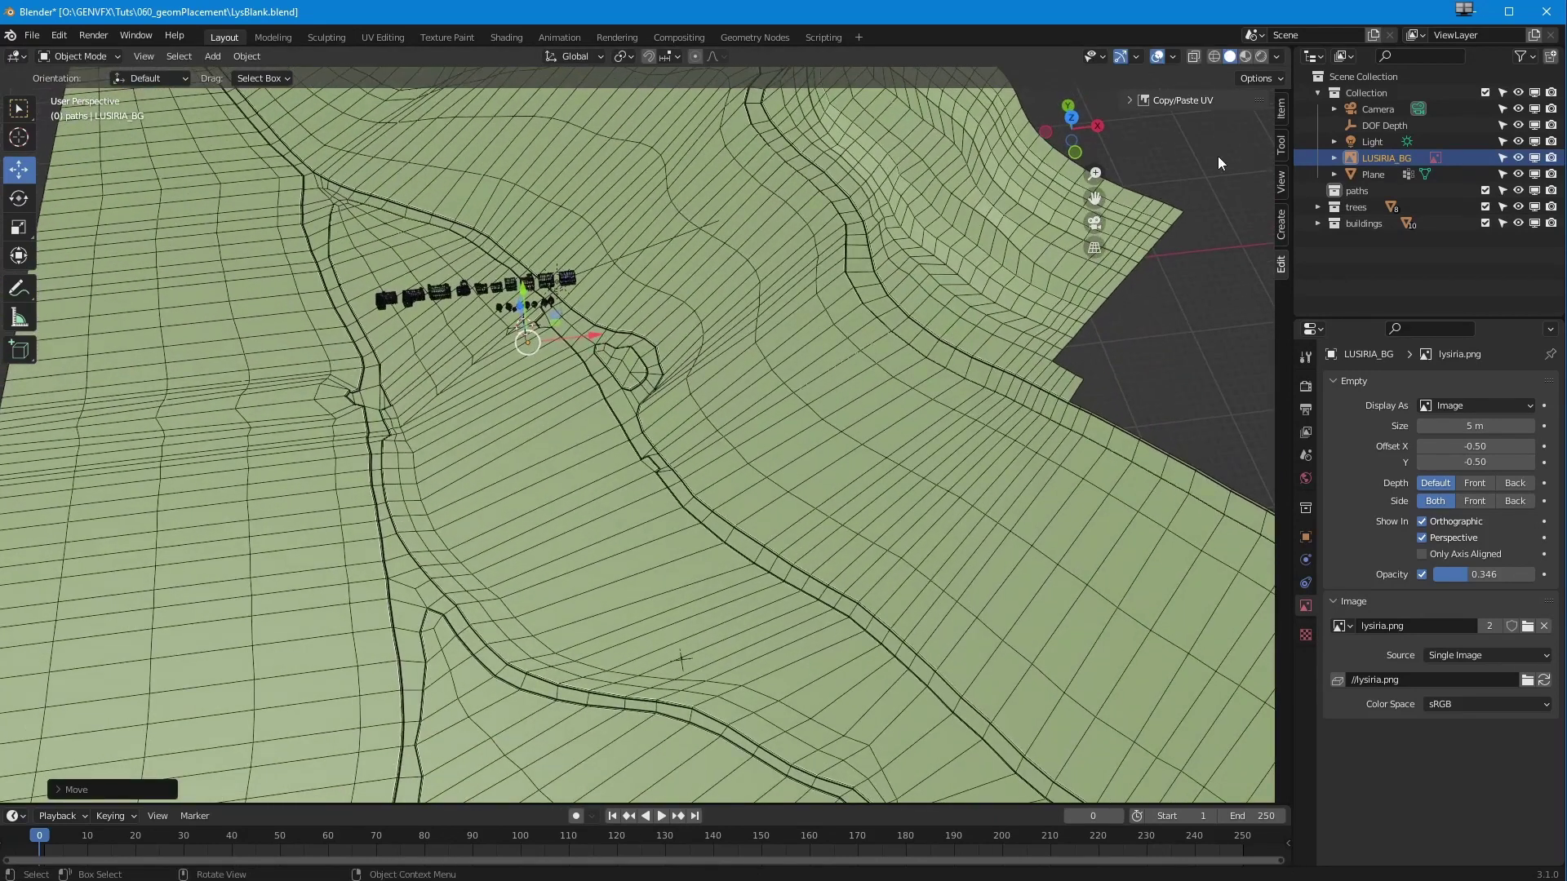
- Change the color mode of the solid viewport shading so the terrain is displayed in plain grey
left_click(1277, 57)
left_click(1319, 279)
mouse_move(509, 484)
middle_mouse_down()
mouse_move(560, 429)
mouse_move(514, 390)
mouse_move(588, 418)
middle_mouse_up()
scroll(560, 429, "up", 3)
middle_click_drag(584, 418, 565, 467)
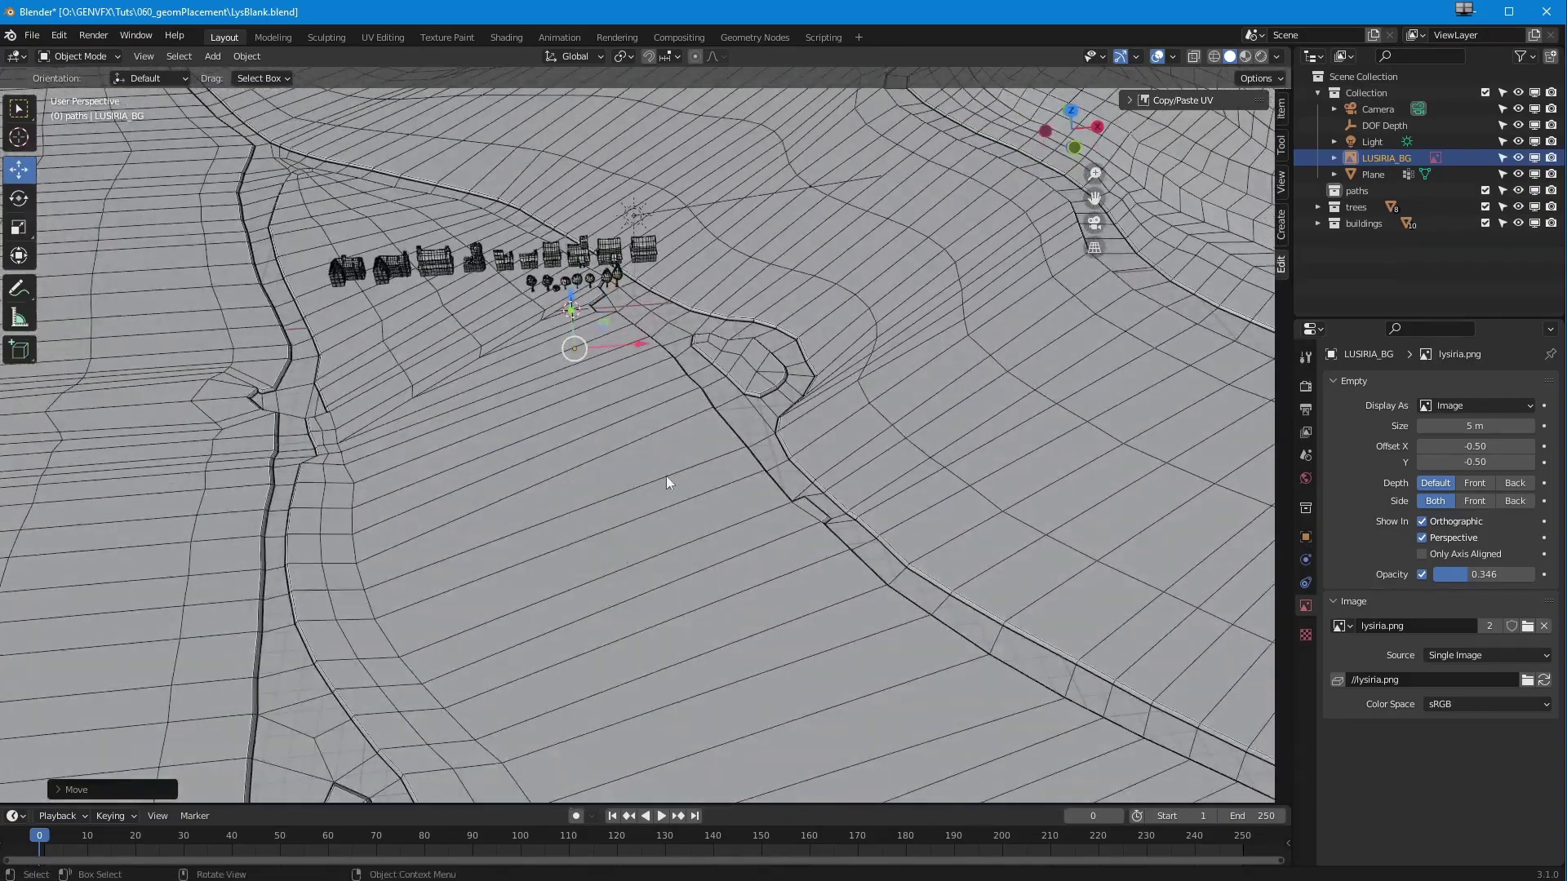
- Display the scene in Material Preview shading and look over the textured terrain with its rivers, lake and hills
left_click(1246, 56)
middle_click_drag(541, 514, 437, 488)
scroll(467, 425, "up", 3)
middle_click_drag(466, 424, 213, 173)
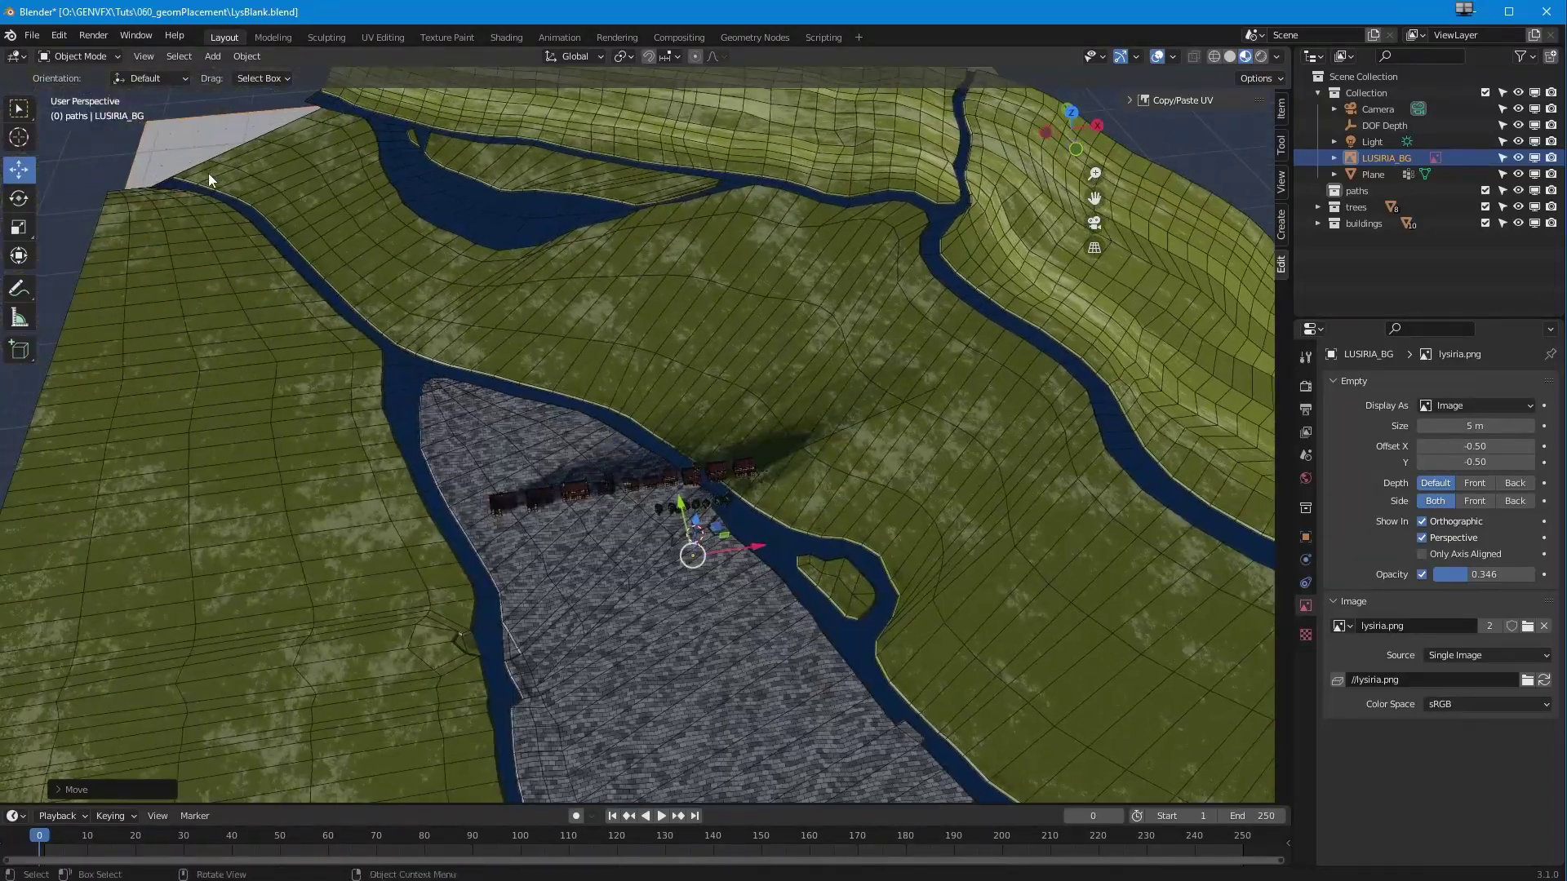
middle_click_drag(418, 547, 360, 238)
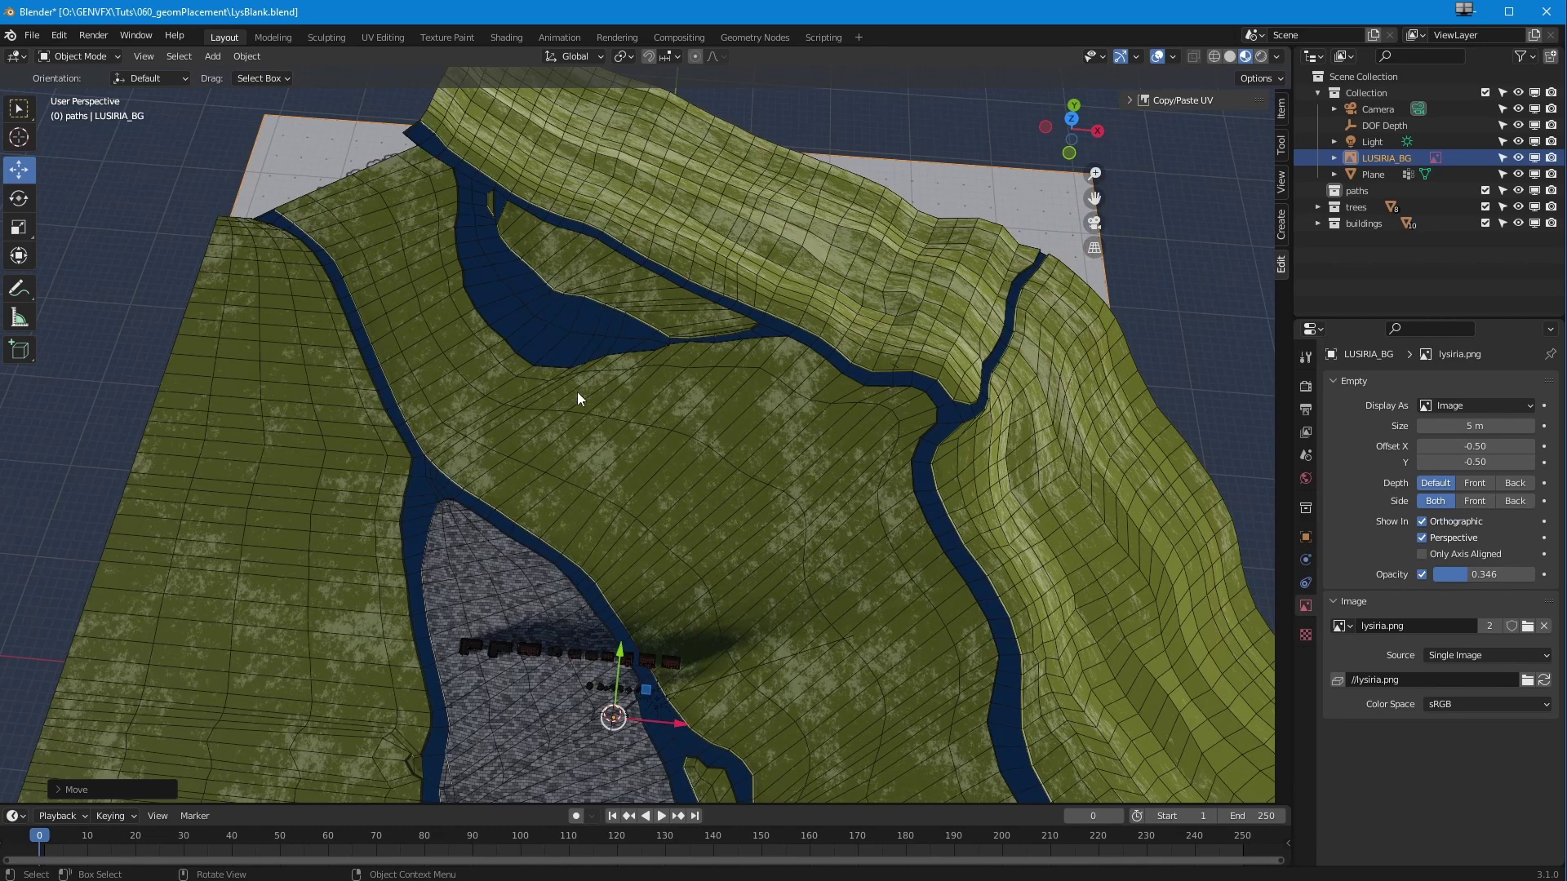
middle_click_drag(552, 478, 502, 454)
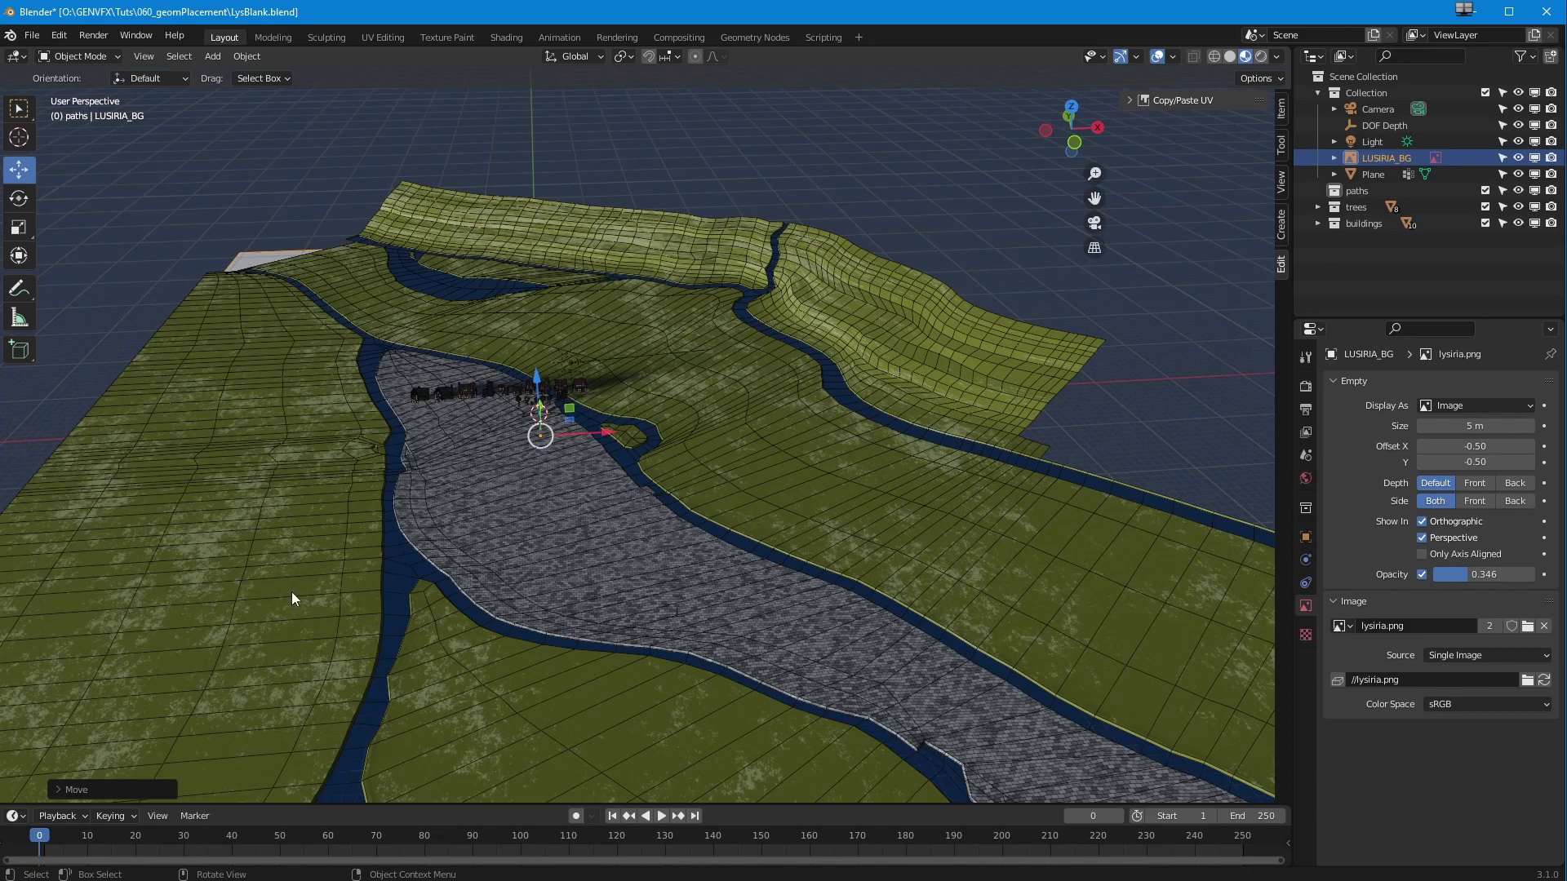
- Examine the cobbled town area and the row of building and tree assets up close and from a distance
scroll(424, 531, "up", 6)
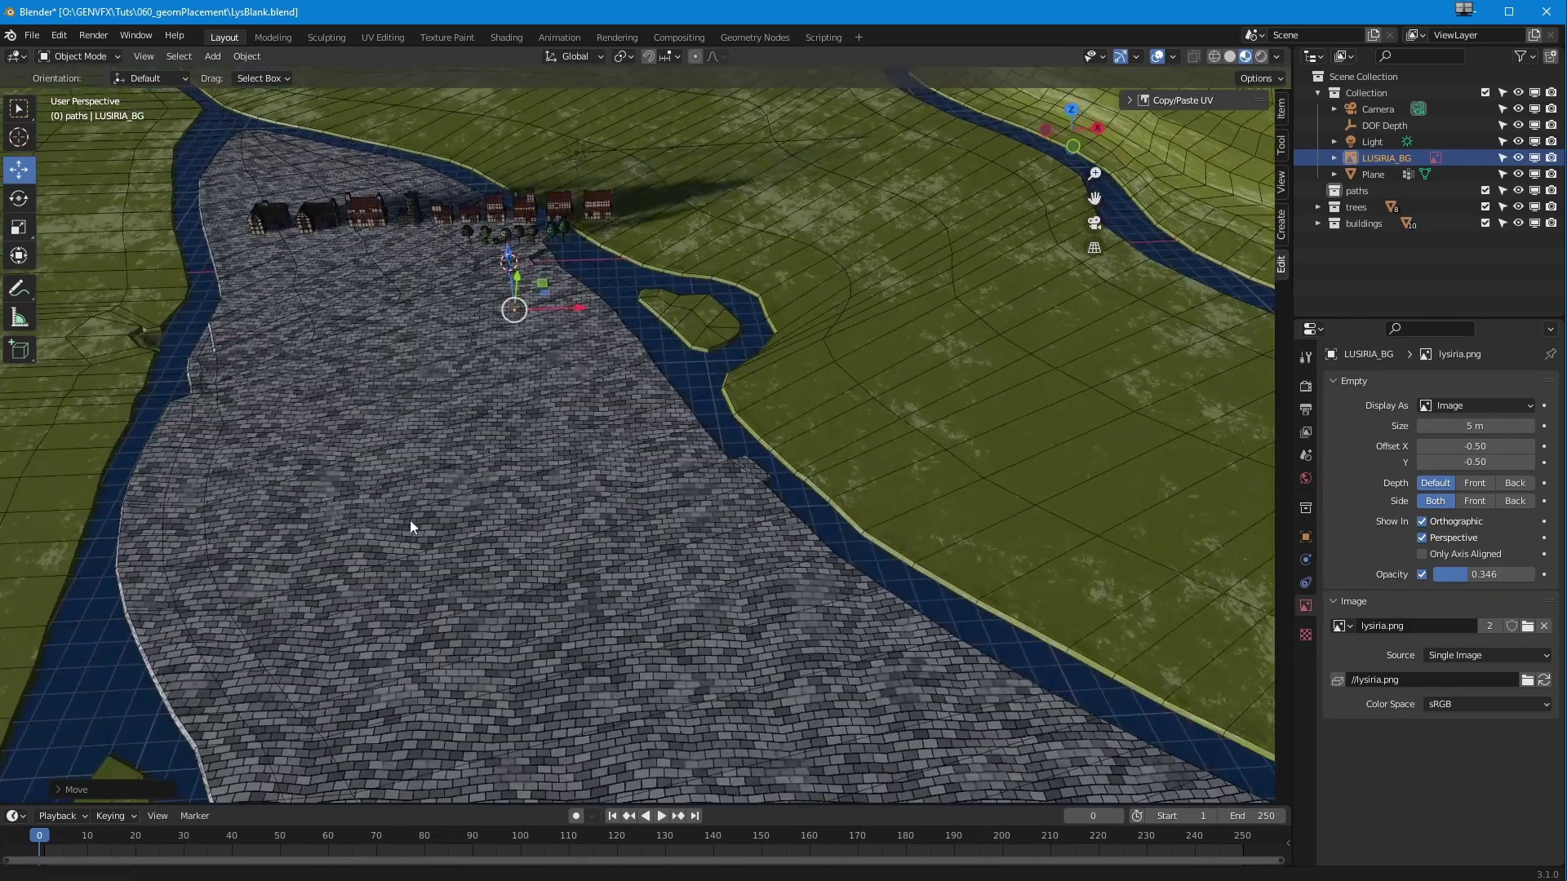
scroll(410, 520, "up", 3)
middle_click_drag(371, 557, 405, 550)
scroll(337, 562, "down", 4)
middle_click_drag(642, 429, 630, 638)
scroll(610, 417, "down", 2)
scroll(608, 426, "up", 5)
scroll(599, 425, "up", 2)
middle_click_drag(599, 424, 661, 415, "shift")
middle_click_drag(570, 497, 429, 382)
scroll(624, 476, "up", 2)
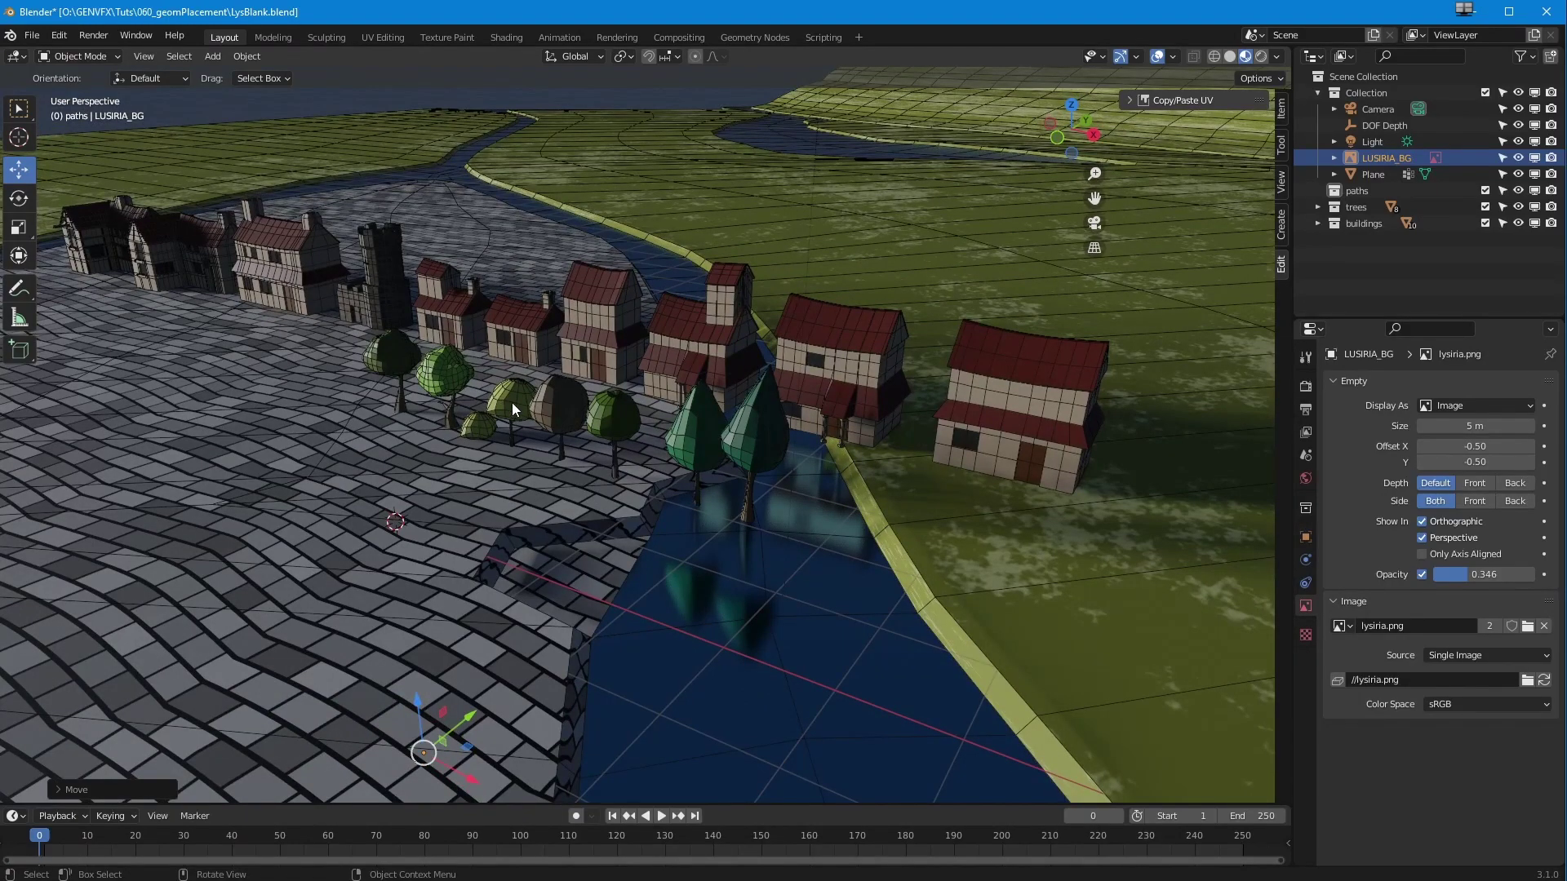
middle_click_drag(677, 484, 532, 598)
middle_click_drag(555, 545, 624, 532, "shift")
middle_click_drag(624, 533, 393, 613, "ctrl")
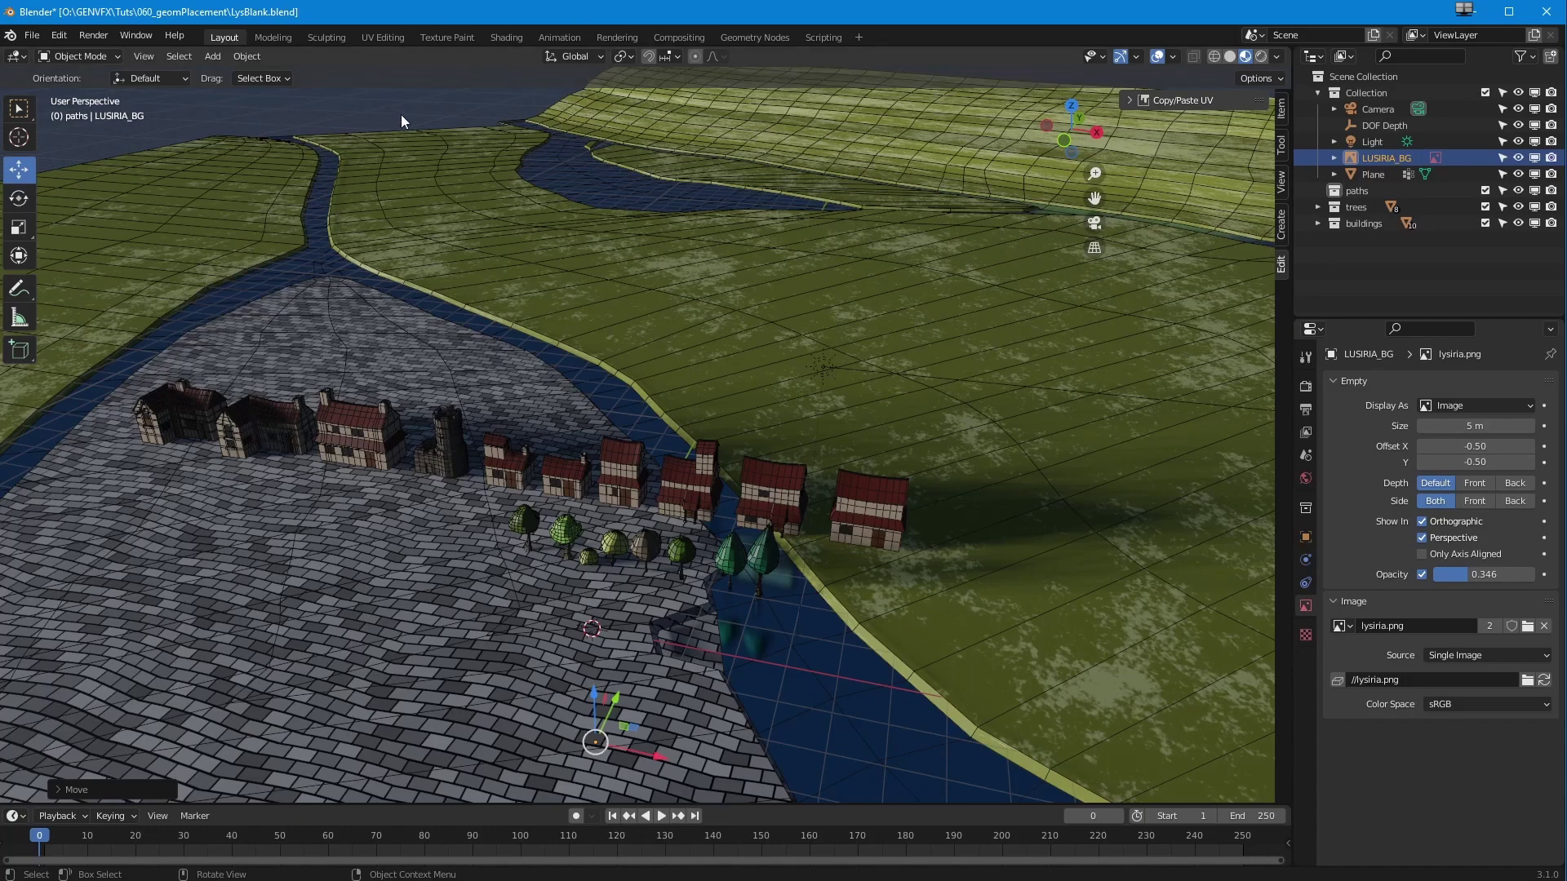
middle_click_drag(325, 155, 403, 190)
scroll(405, 196, "down", 5)
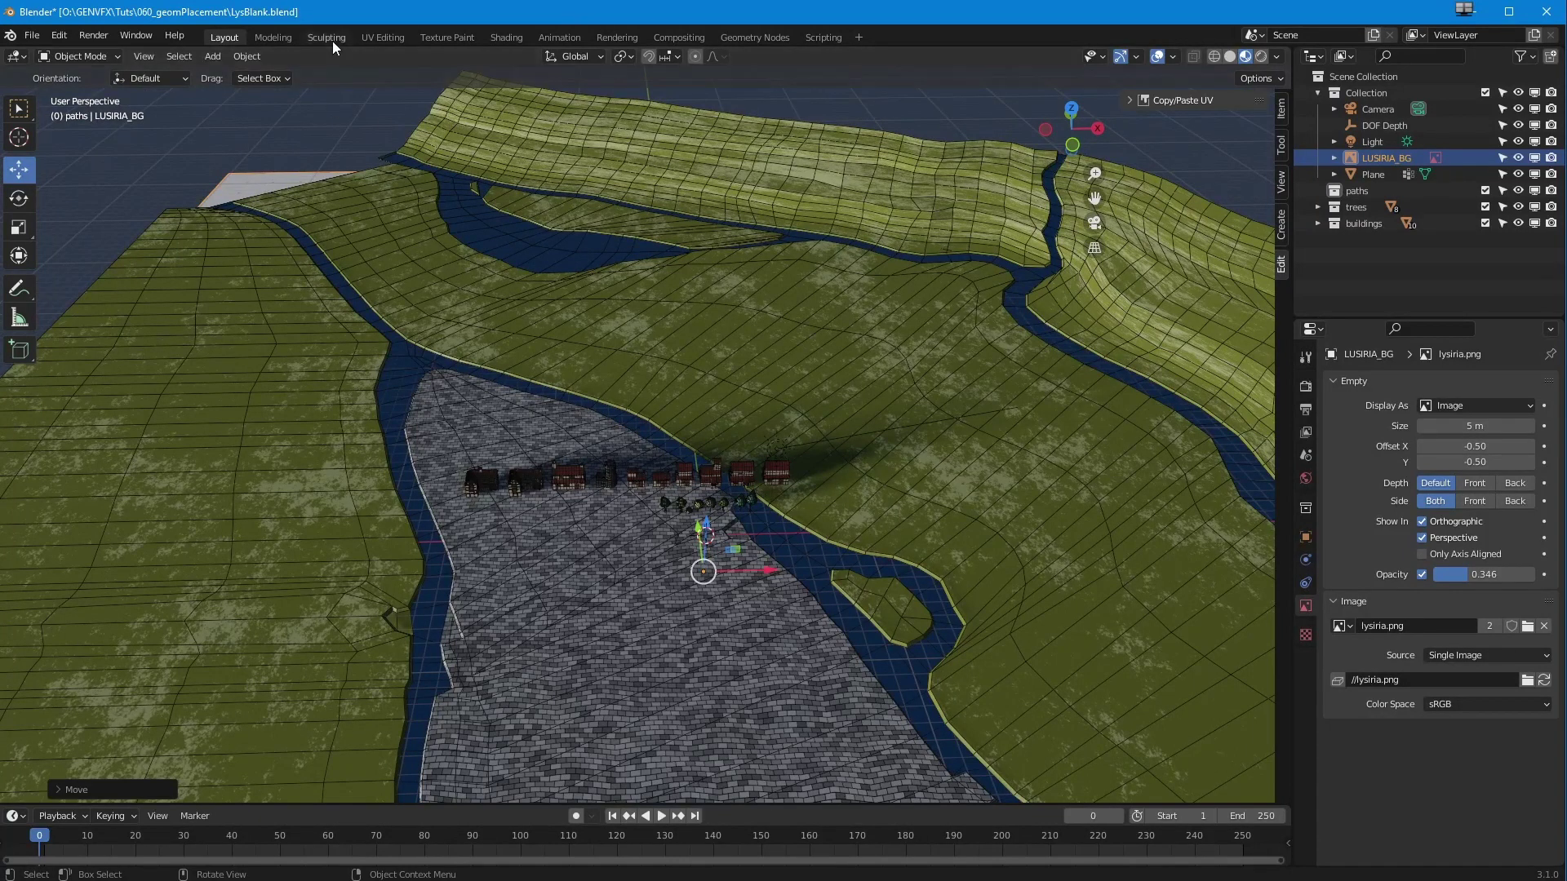
- Switch to the Modeling workspace and frame the whole terrain with the building row in its viewport
left_click(269, 36)
scroll(356, 185, "up", 5)
mouse_move(351, 235)
middle_mouse_down()
mouse_move(359, 201)
mouse_move(400, 444)
mouse_move(383, 382)
middle_mouse_up()
scroll(454, 357, "down", 15)
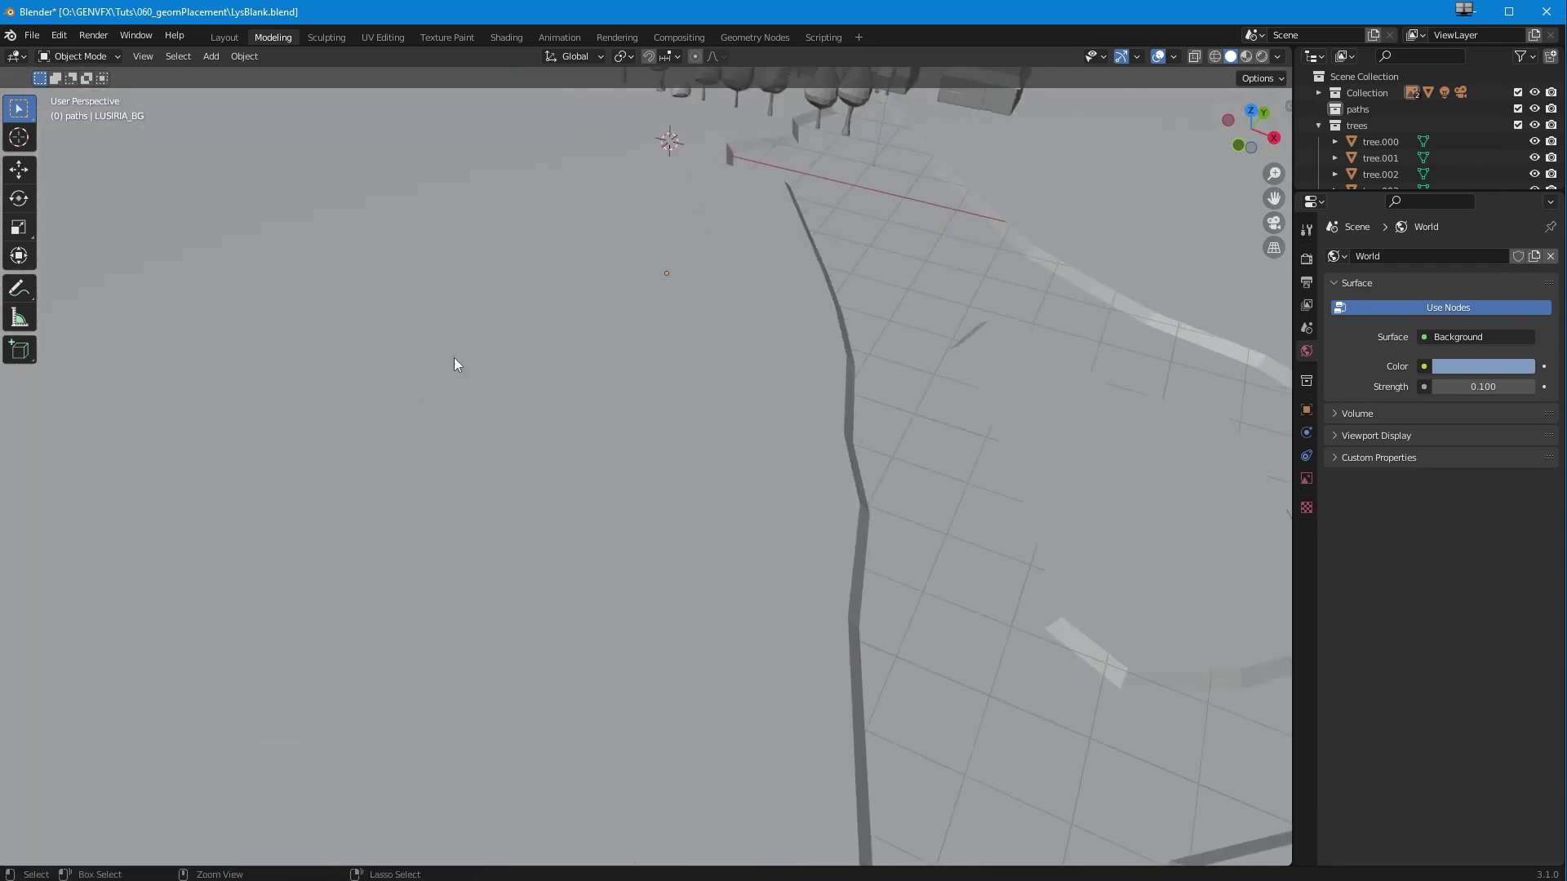
mouse_move(453, 443)
middle_mouse_down("shift")
mouse_move(461, 482)
mouse_move(450, 466)
middle_mouse_up("shift")
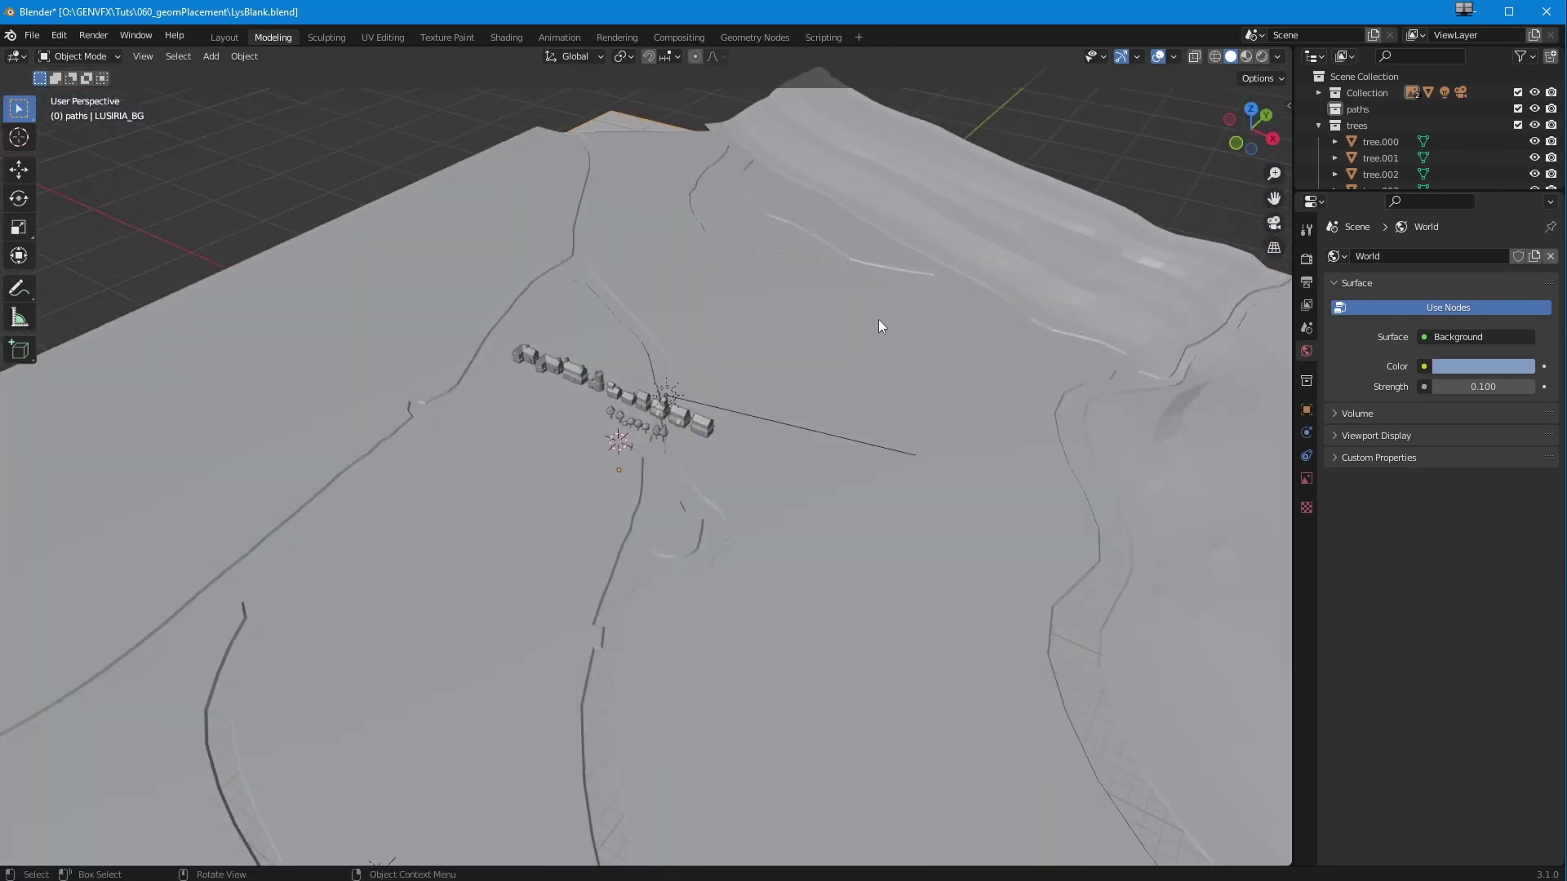
- Move the LUSIRIA_BG map image up along Z so it lies above the terrain
left_click(1318, 125)
left_click(1318, 93)
left_click(1335, 158)
left_click(18, 175)
middle_click_drag(357, 459, 345, 428)
left_click_drag(608, 363, 611, 242)
middle_click_drag(611, 242, 736, 349)
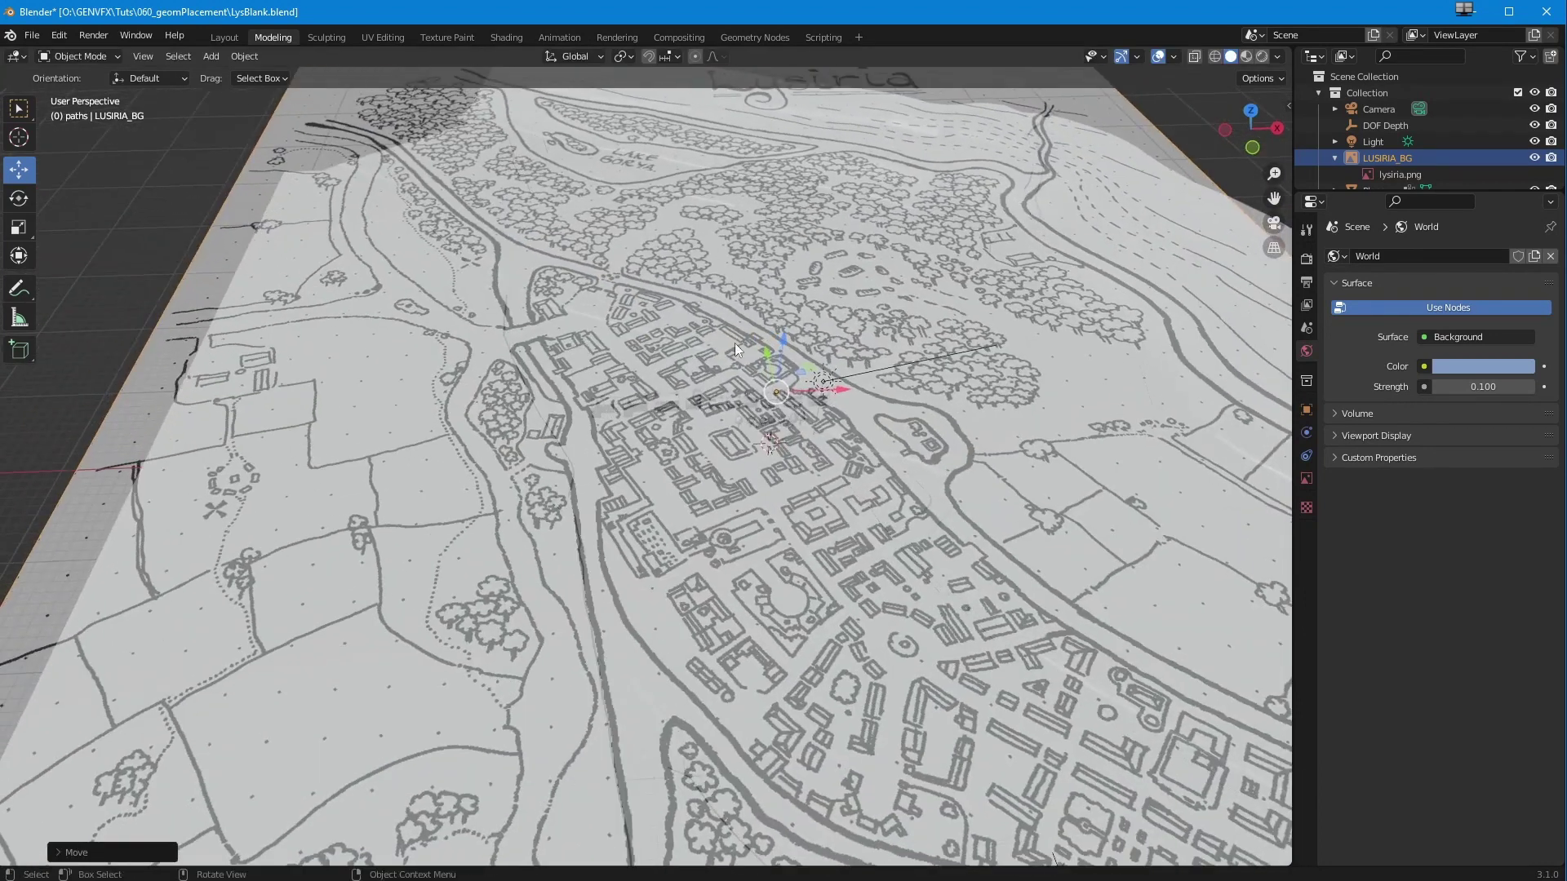
- Set the opacity of the LUSIRIA_BG reference image to 0.118
left_click(1393, 175)
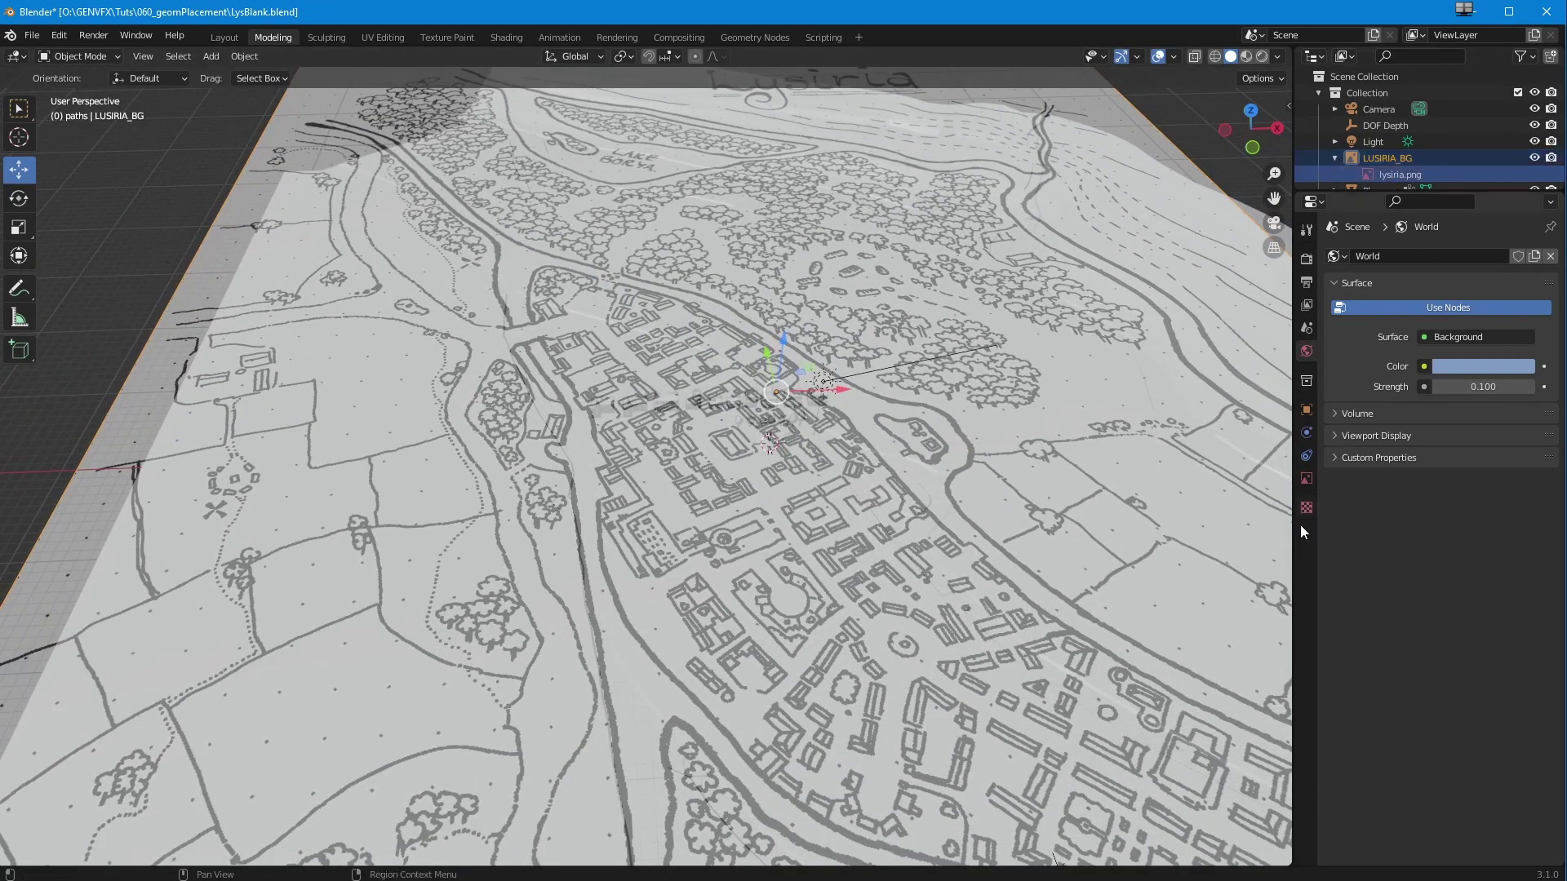
left_click(1309, 487)
left_click_drag(1467, 448, 1431, 451)
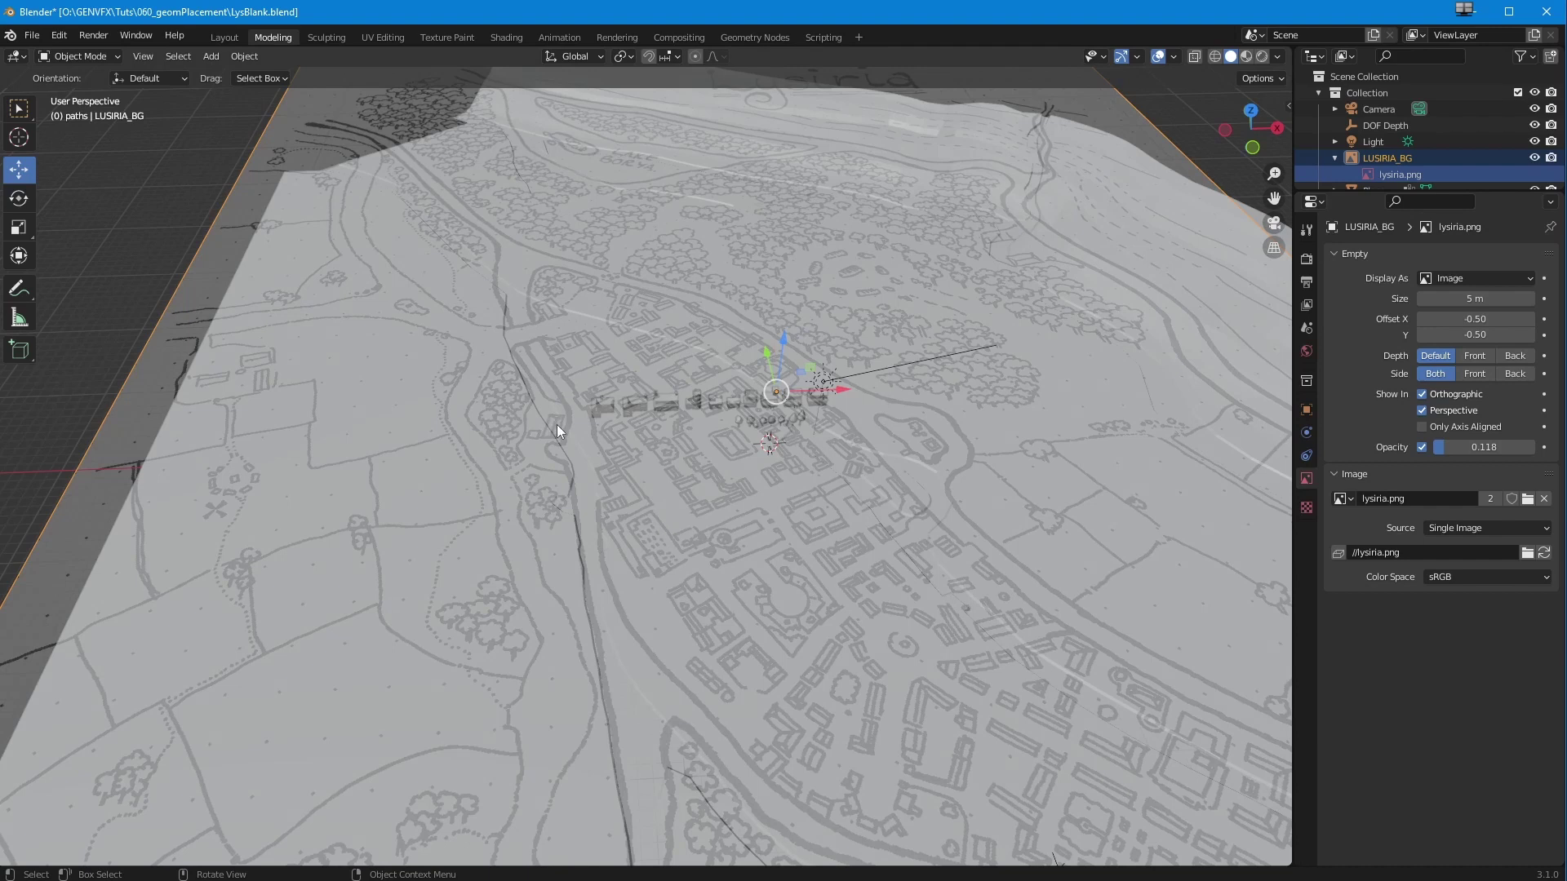
- Examine the building and tree assets against the faded map from the top and from low perspective angles
key("KP_7")
middle_click_drag(532, 588, 480, 416, "ctrl")
middle_click_drag(571, 432, 310, 529, "ctrl")
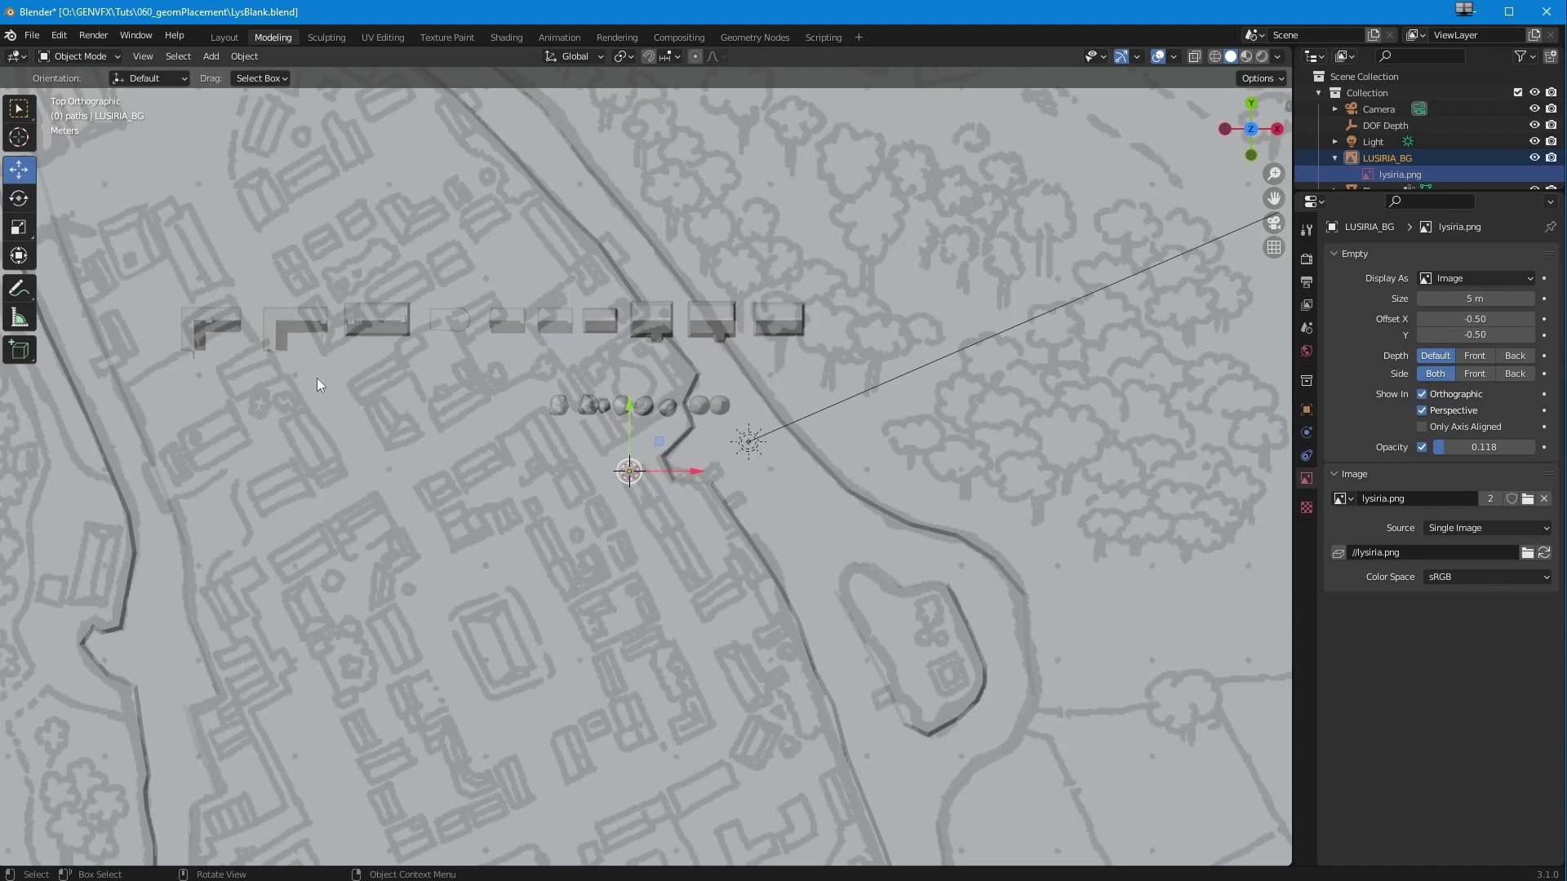
middle_click_drag(545, 449, 508, 418)
middle_click_drag(436, 379, 518, 566)
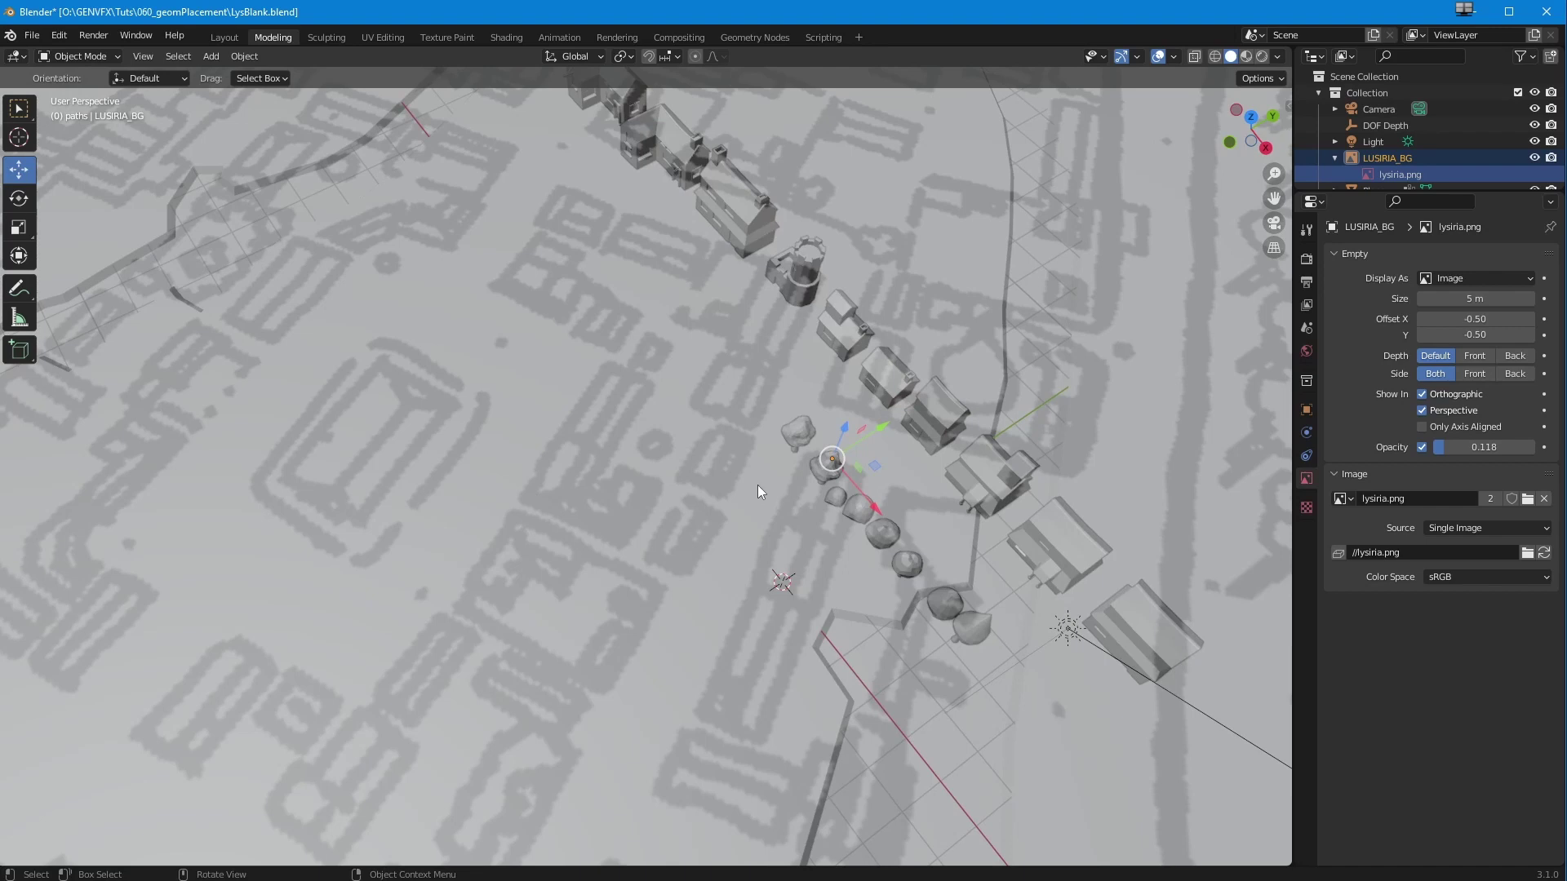
middle_click_drag(756, 476, 654, 515)
middle_click_drag(443, 232, 527, 431)
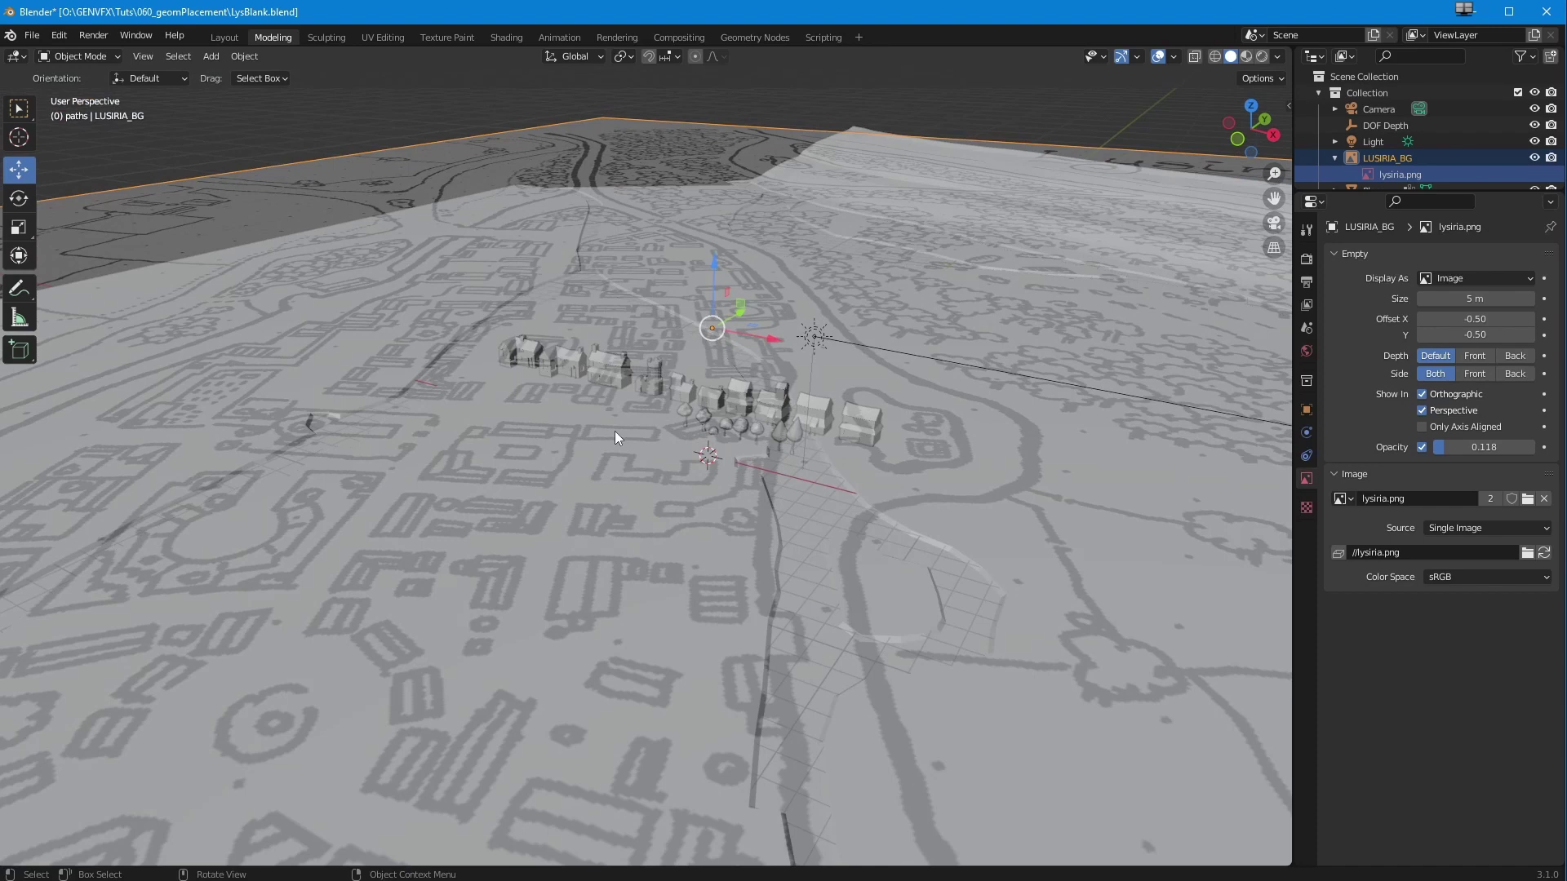
middle_click_drag(541, 428, 520, 405)
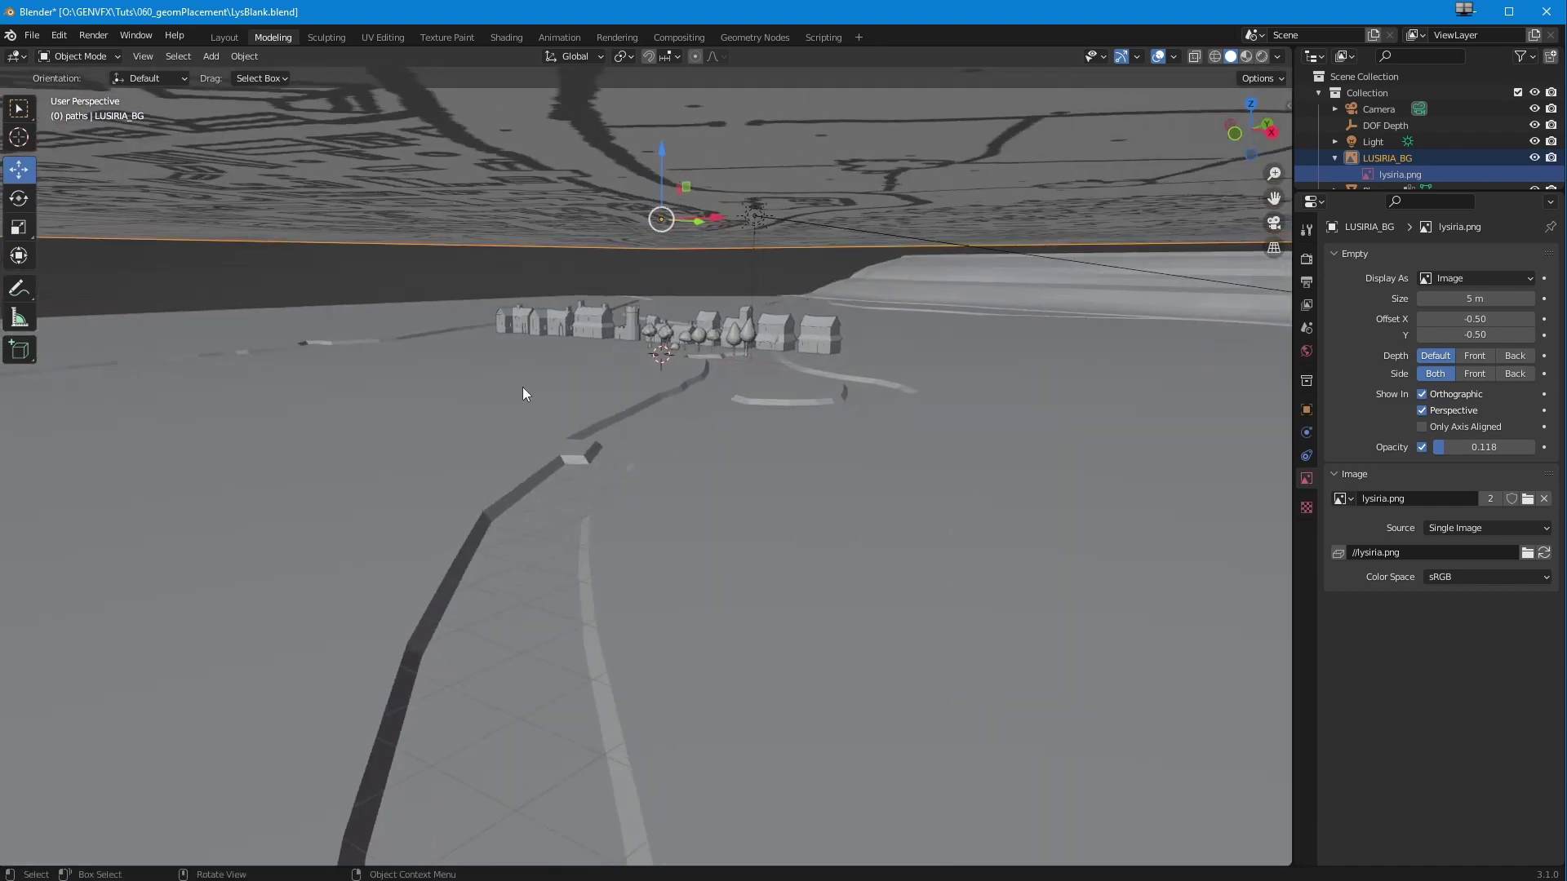
middle_click_drag(519, 364, 532, 395)
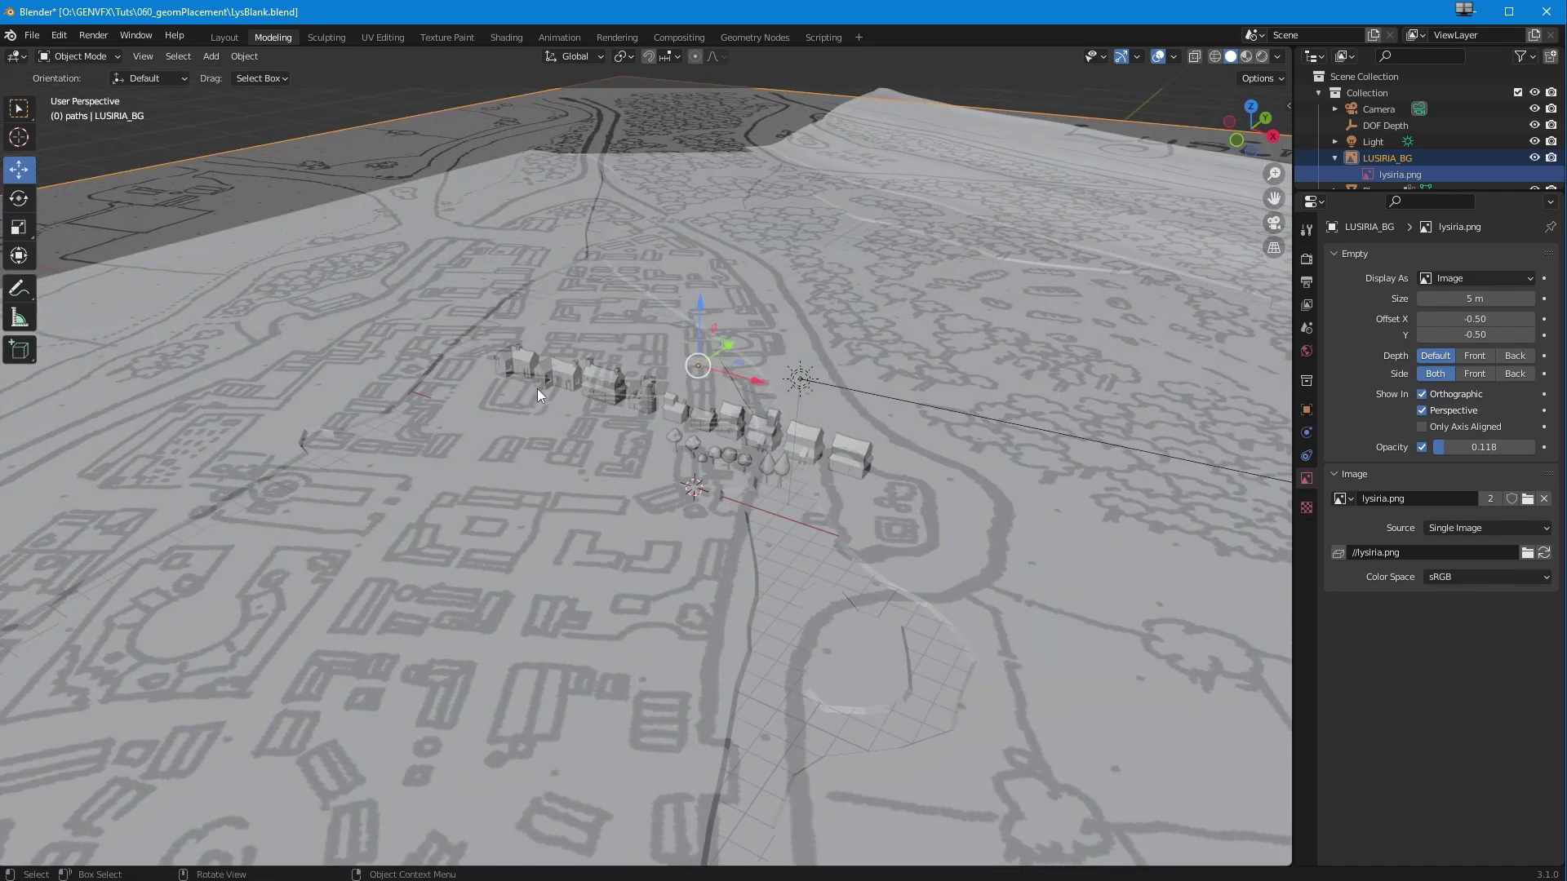
- In an enlarged outliner with LUSIRIA_BG and buildings collapsed, exclude the trees collection and make buildings the active collection
left_click(1333, 158)
left_click_drag(1347, 194, 1346, 450)
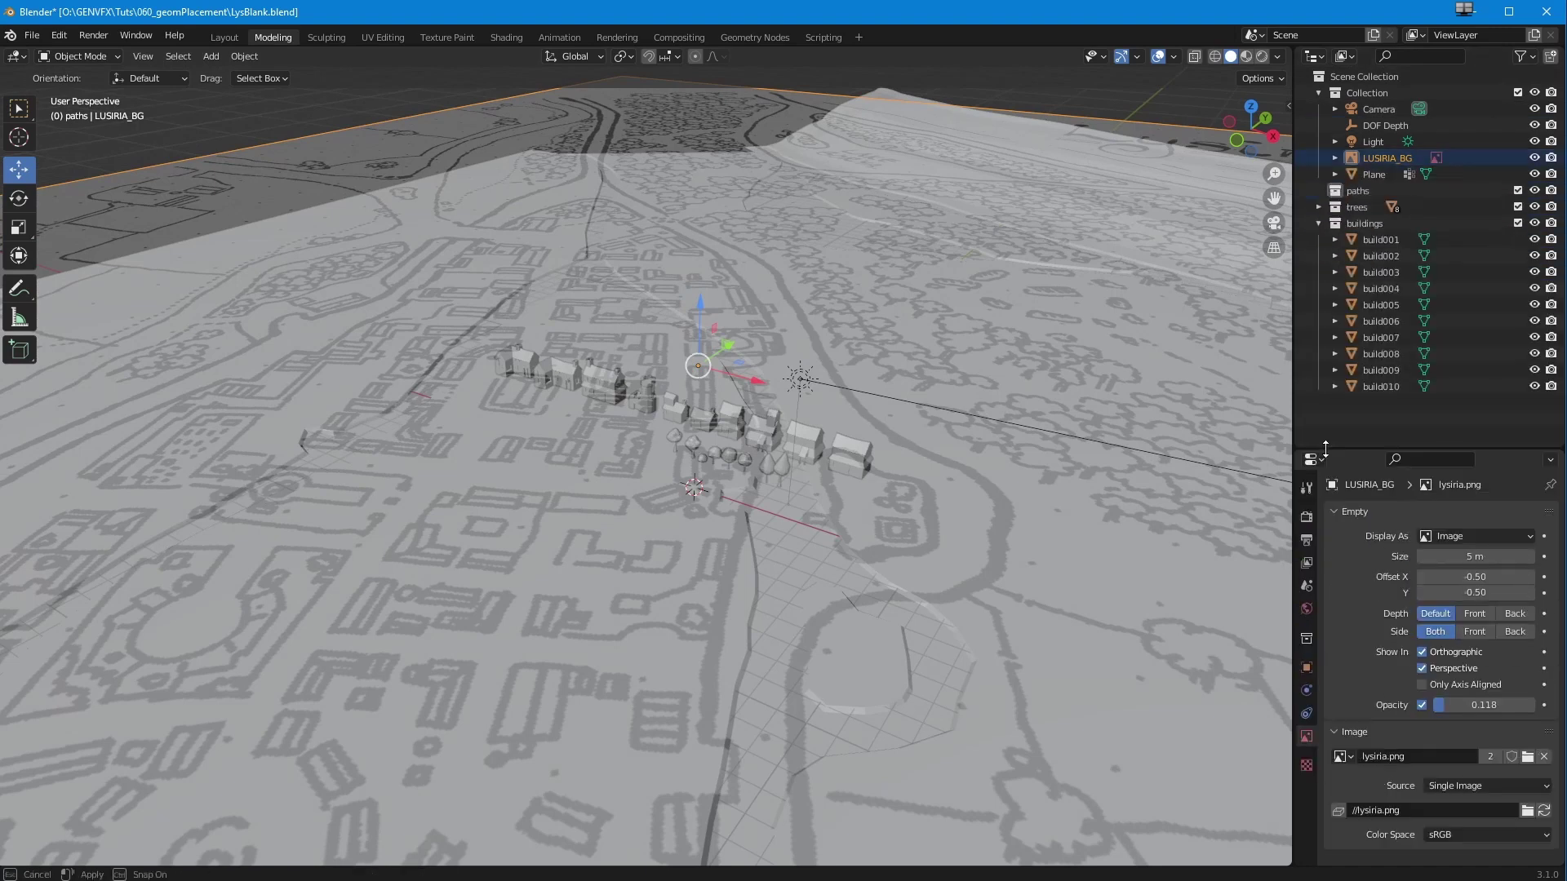
left_click(1319, 223)
left_click(1517, 206)
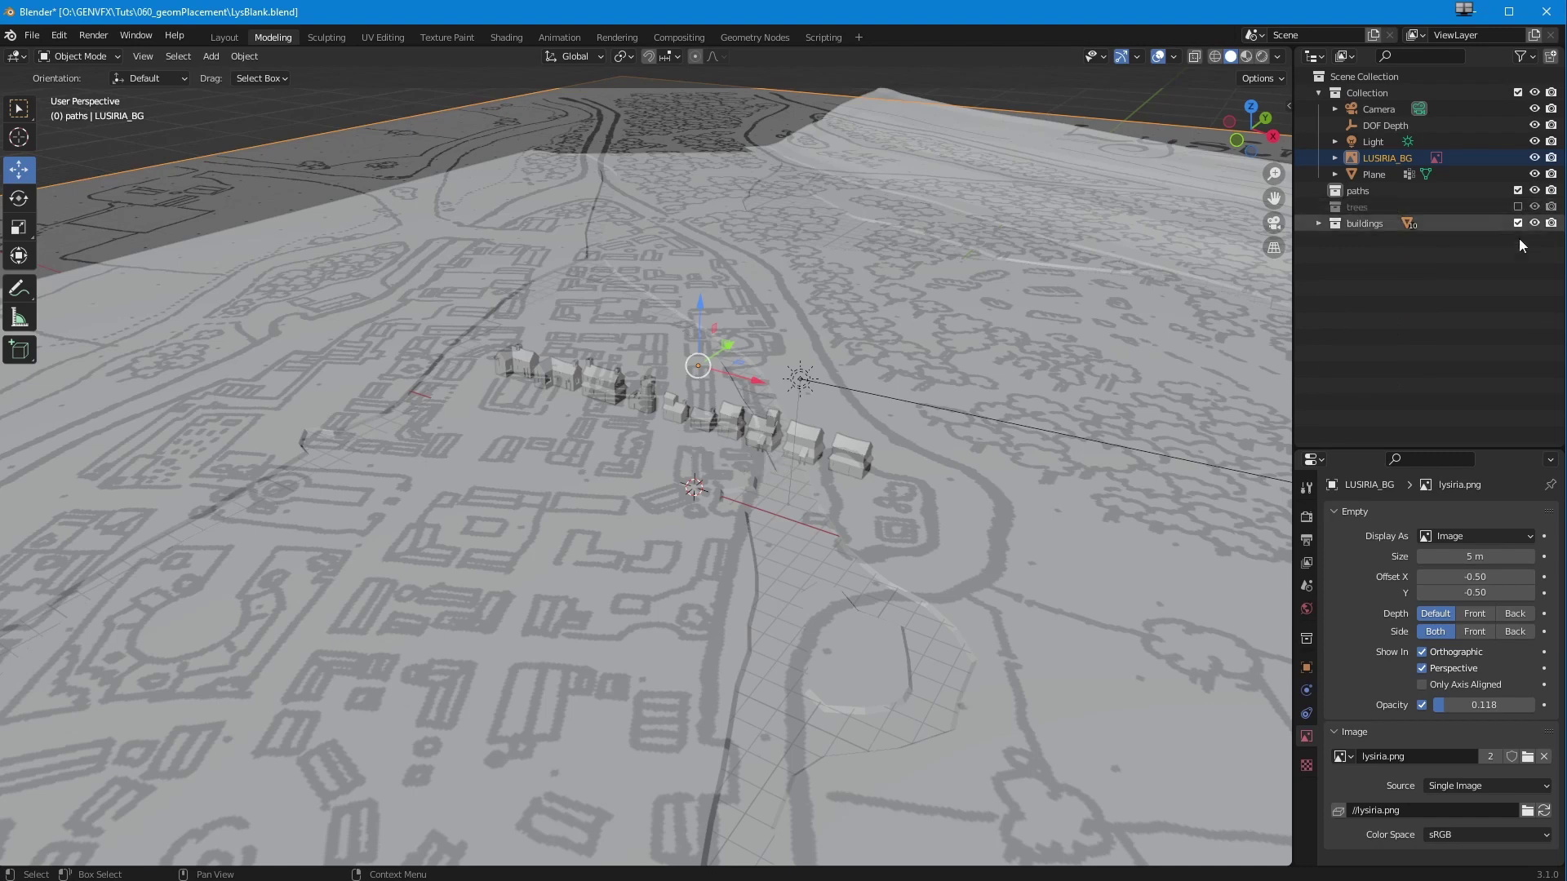
left_click(1362, 223)
- Add a single-vertex mesh to the buildings collection and frame it near the row of houses
middle_click_drag(403, 445, 389, 446)
middle_click_drag(508, 338, 489, 370)
scroll(490, 370, "up", 3)
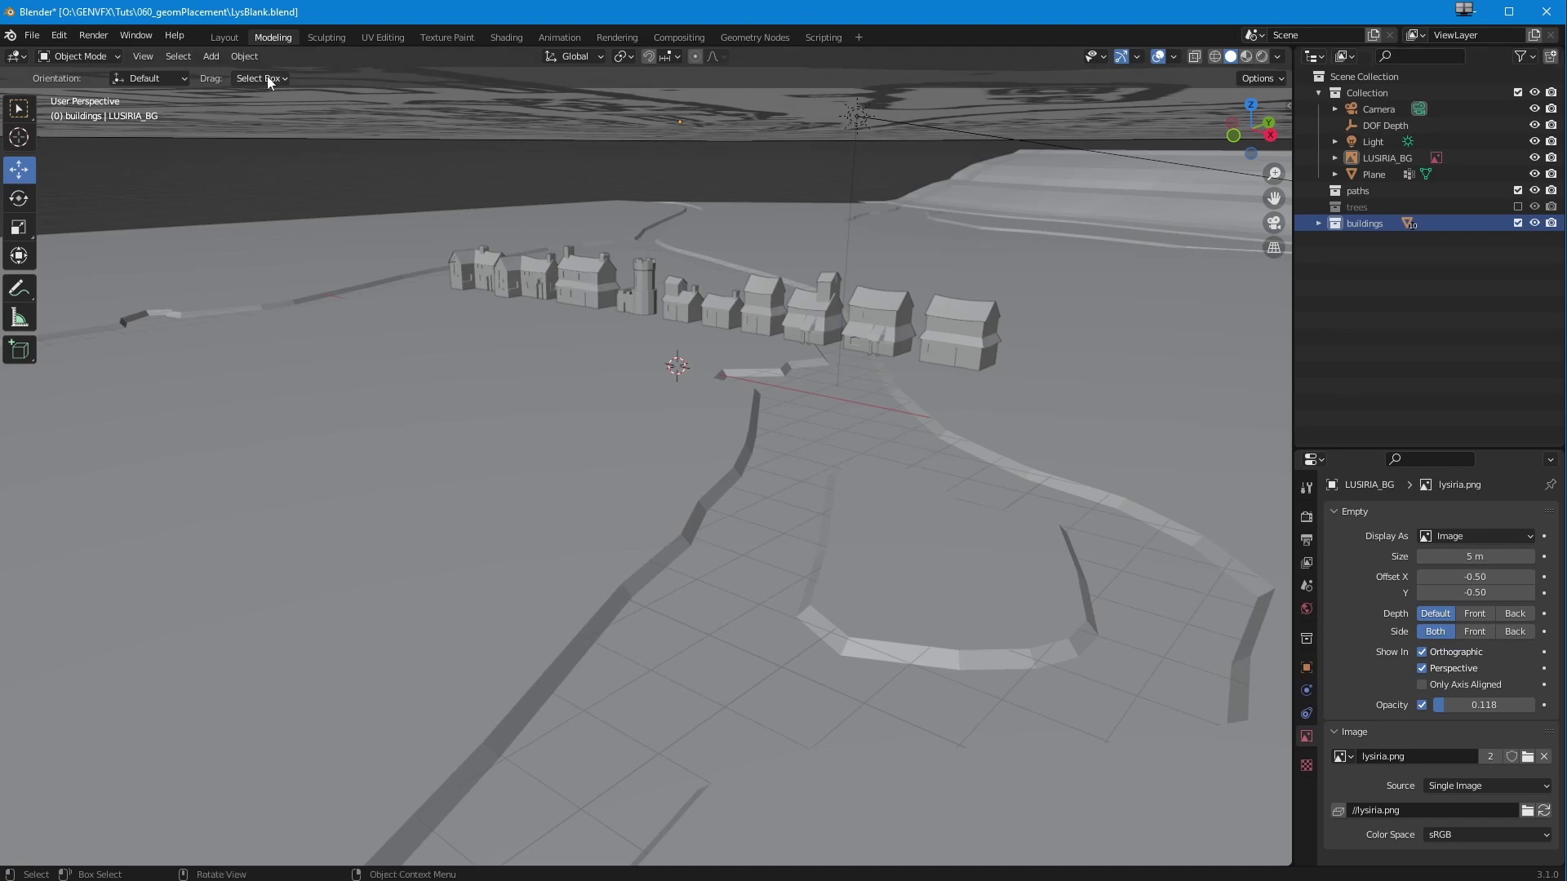
left_click(209, 57)
mouse_move(261, 75)
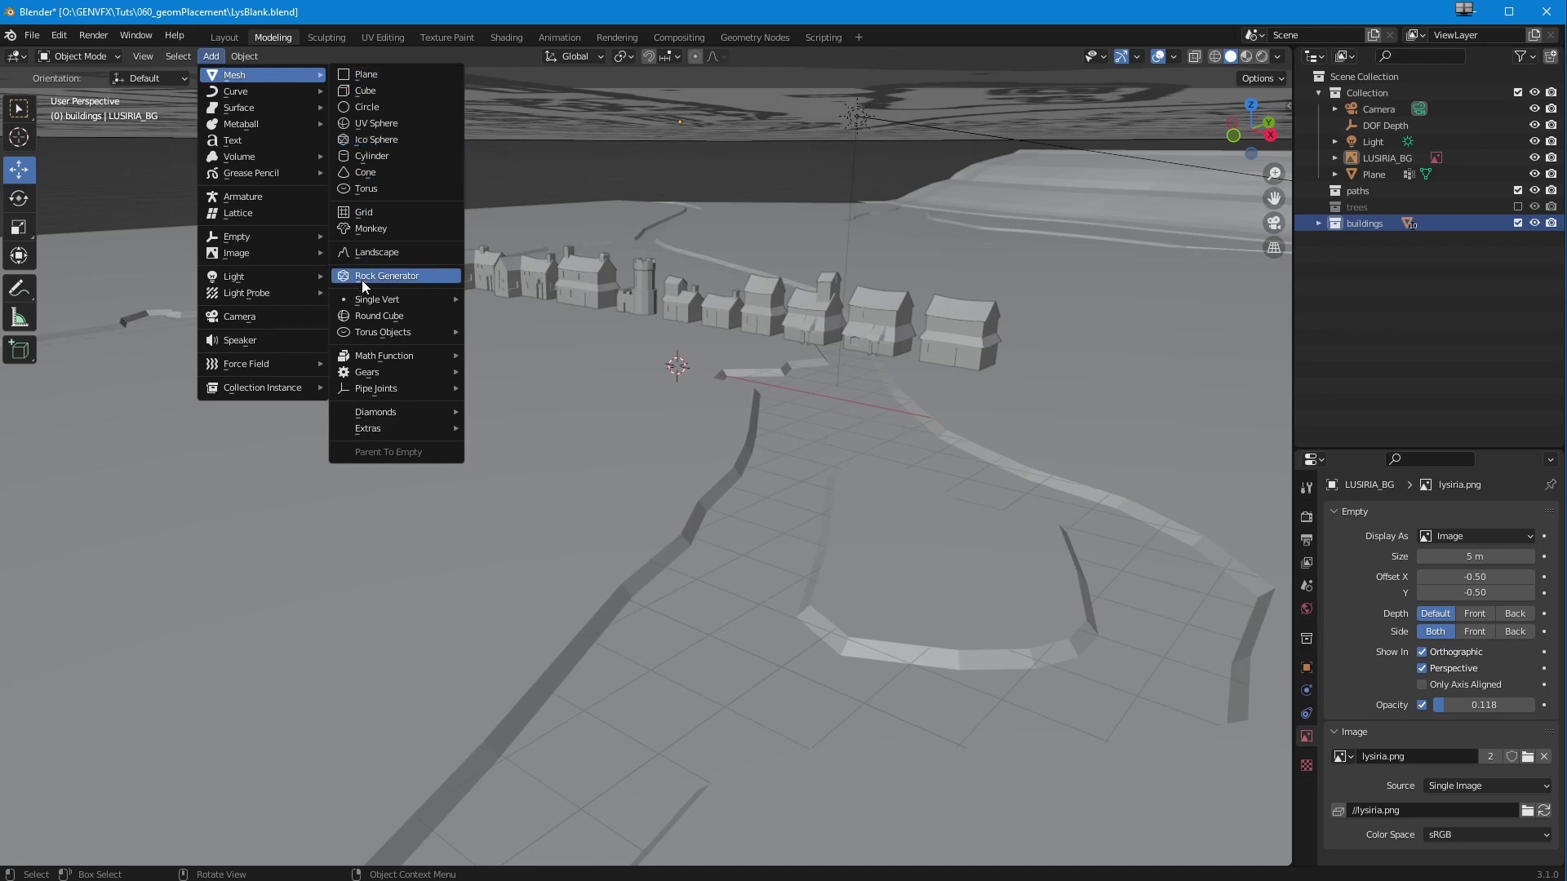
mouse_move(371, 308)
left_click(526, 323)
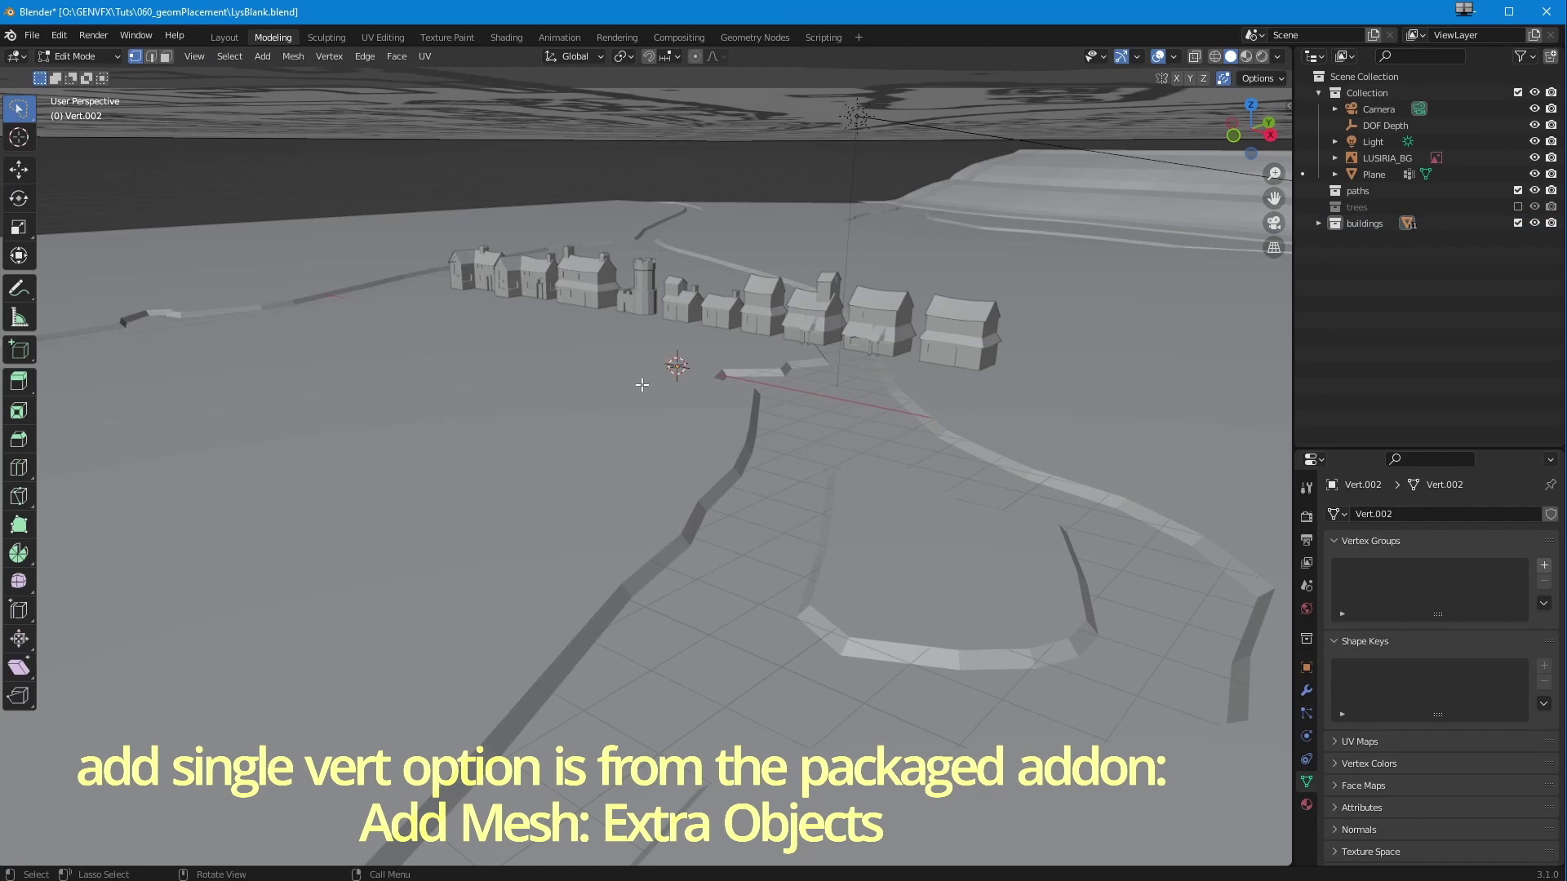
key("KP_Decimal")
middle_click_drag(616, 375, 543, 718, "ctrl")
middle_click_drag(622, 462, 563, 563, "ctrl")
middle_click_drag(559, 490, 530, 491)
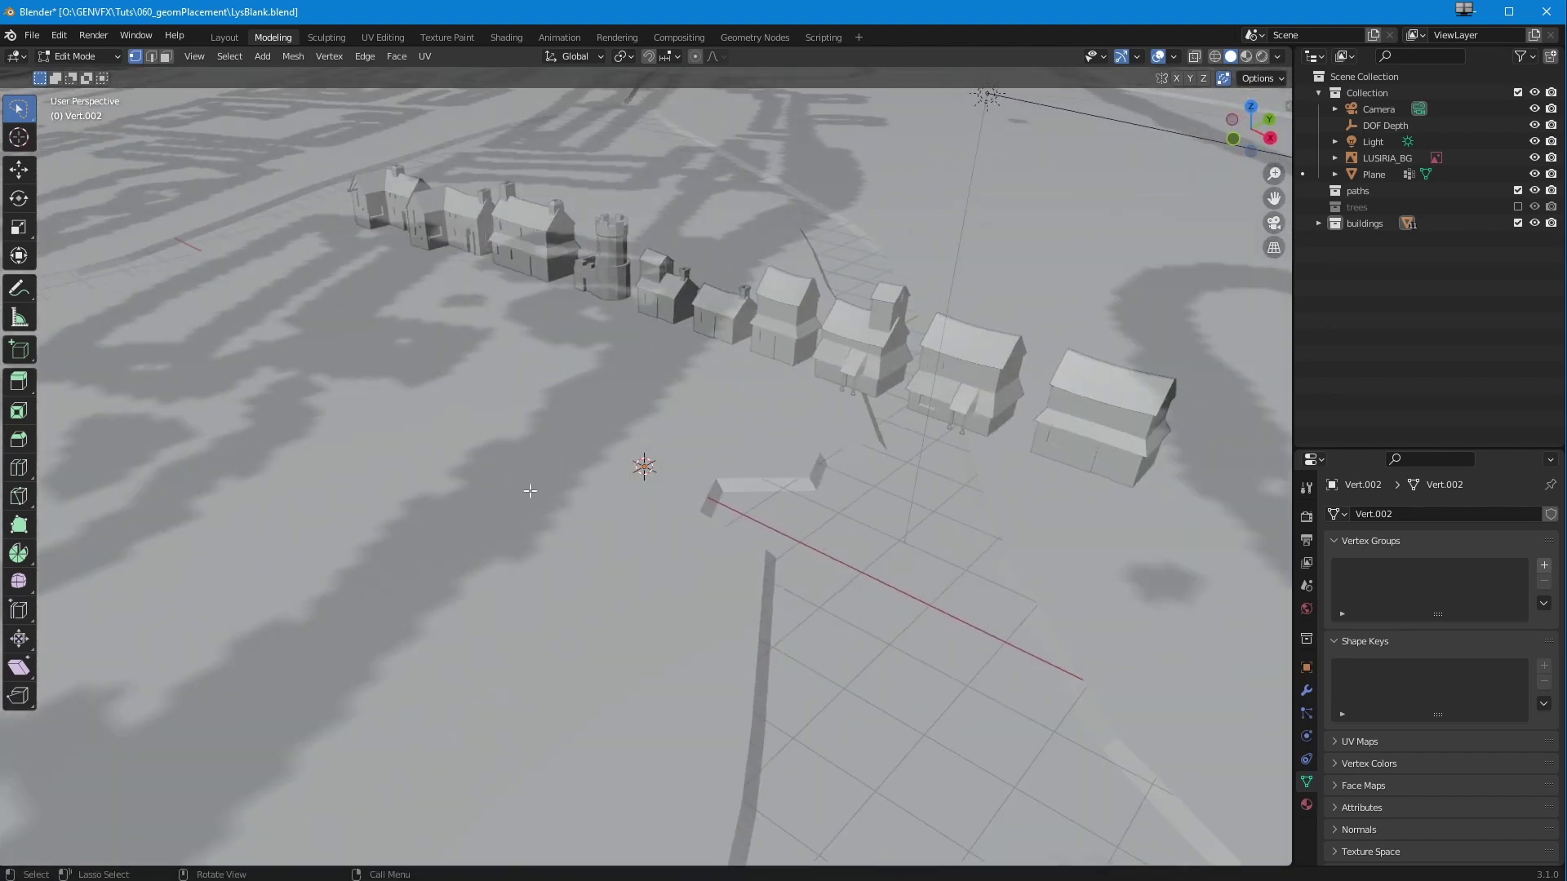
- Try raising the single-vertex object along Z in Object Mode
left_click(77, 55)
left_click(73, 62)
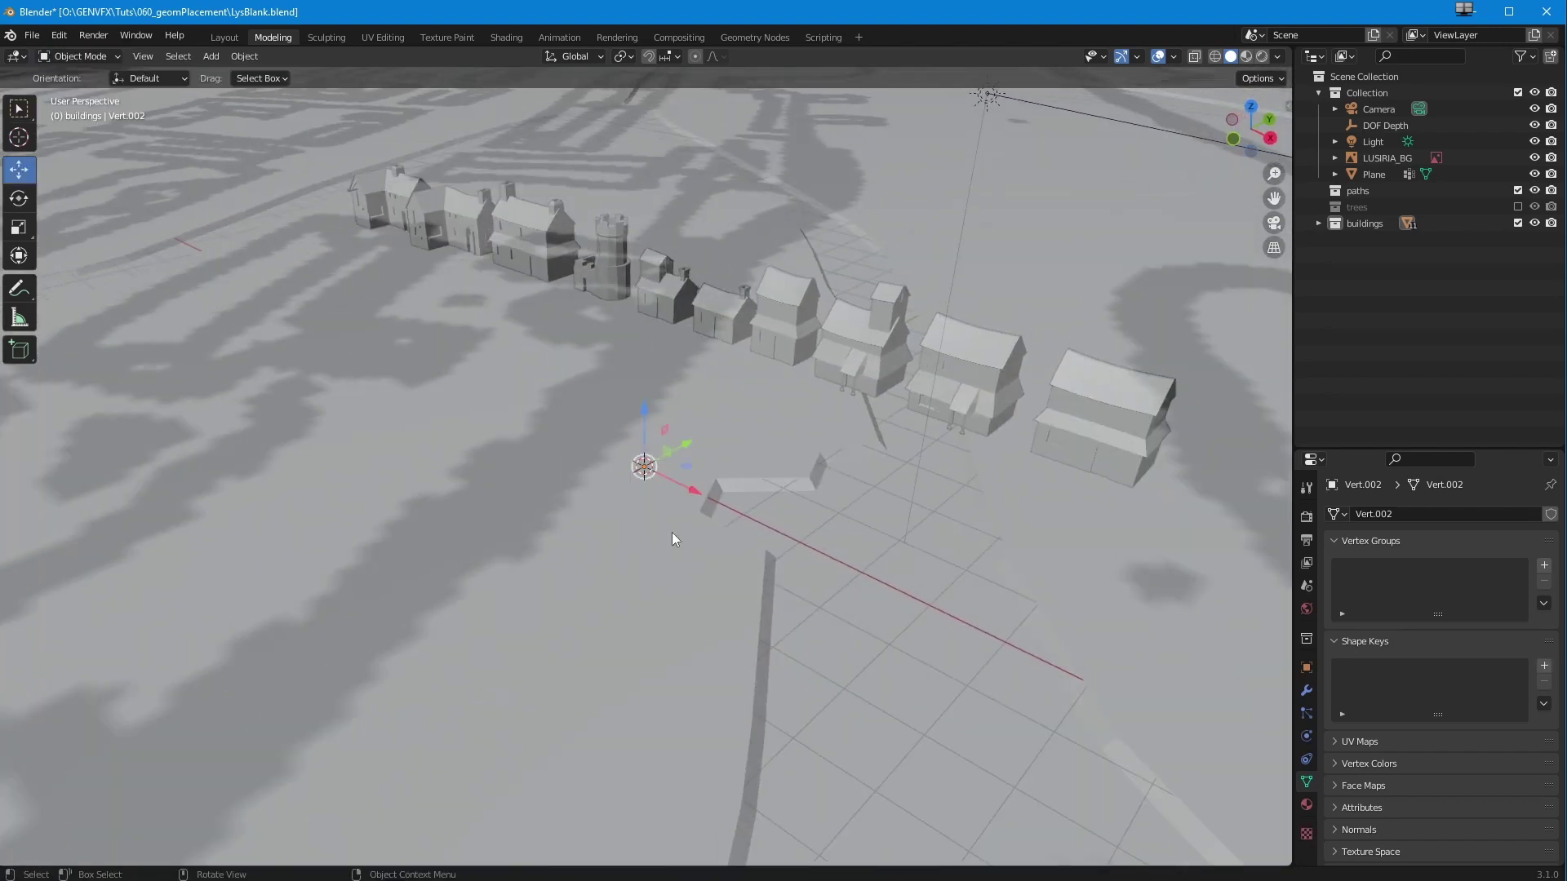
key("g")
key("z")
left_click(650, 337)
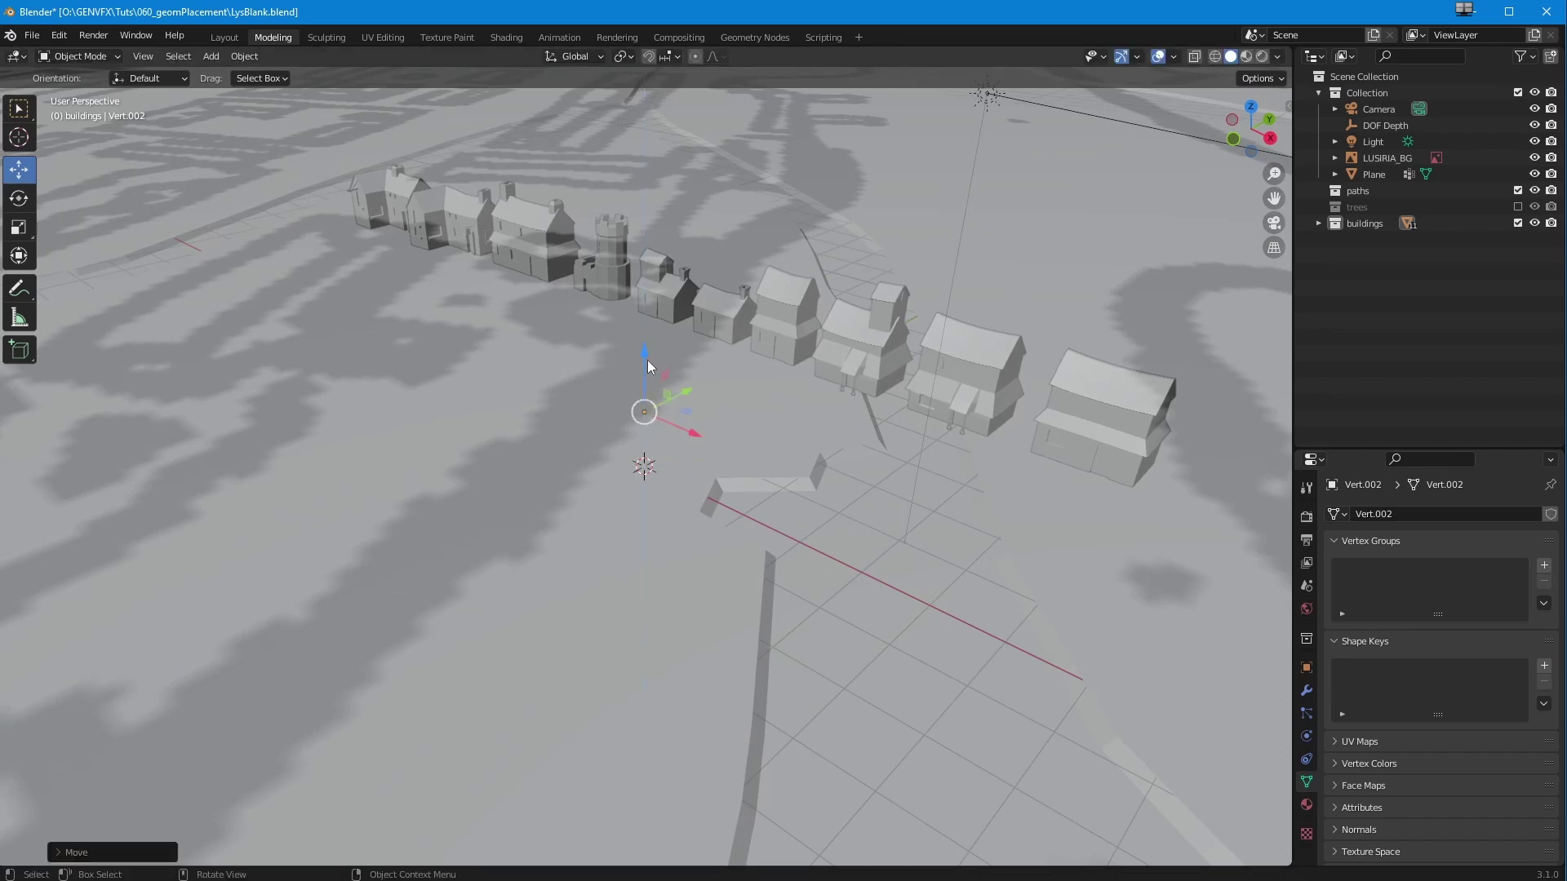
key("ctrl+z")
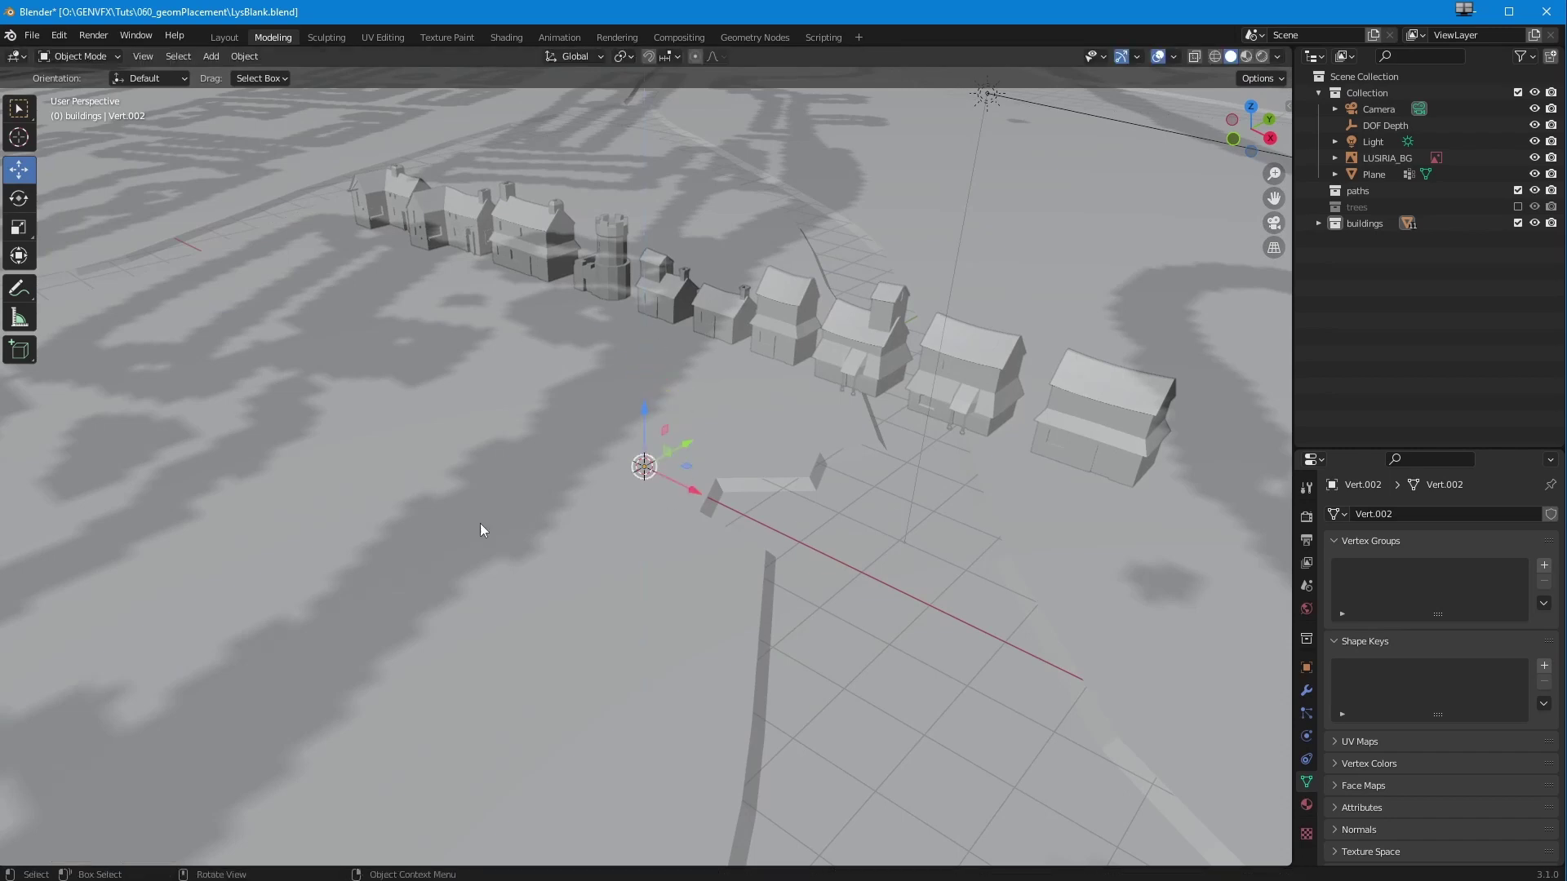
left_click(79, 56)
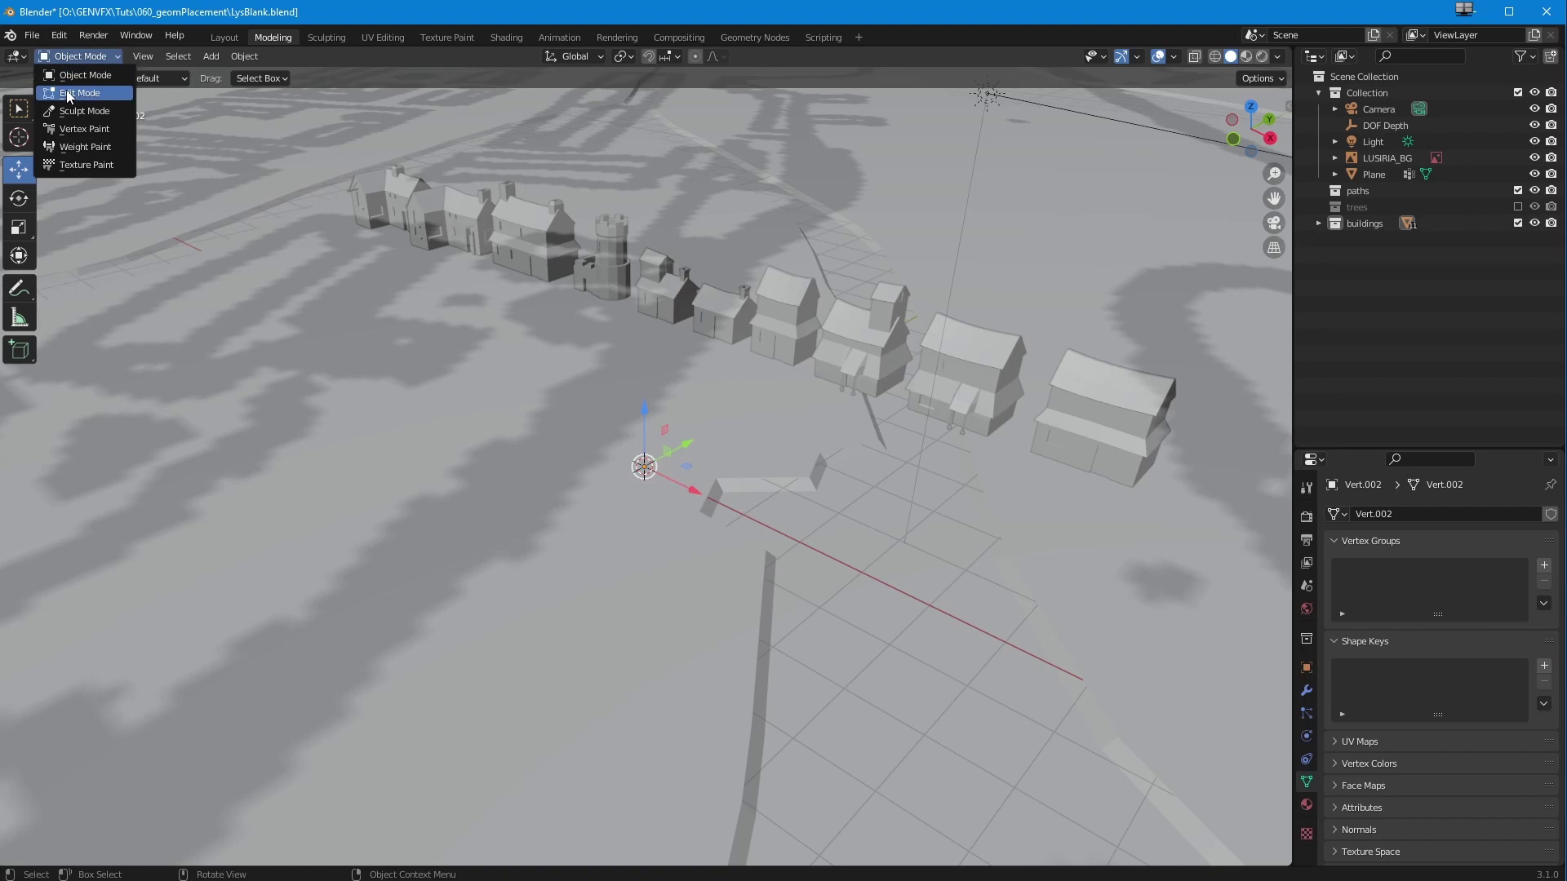
left_click(70, 95)
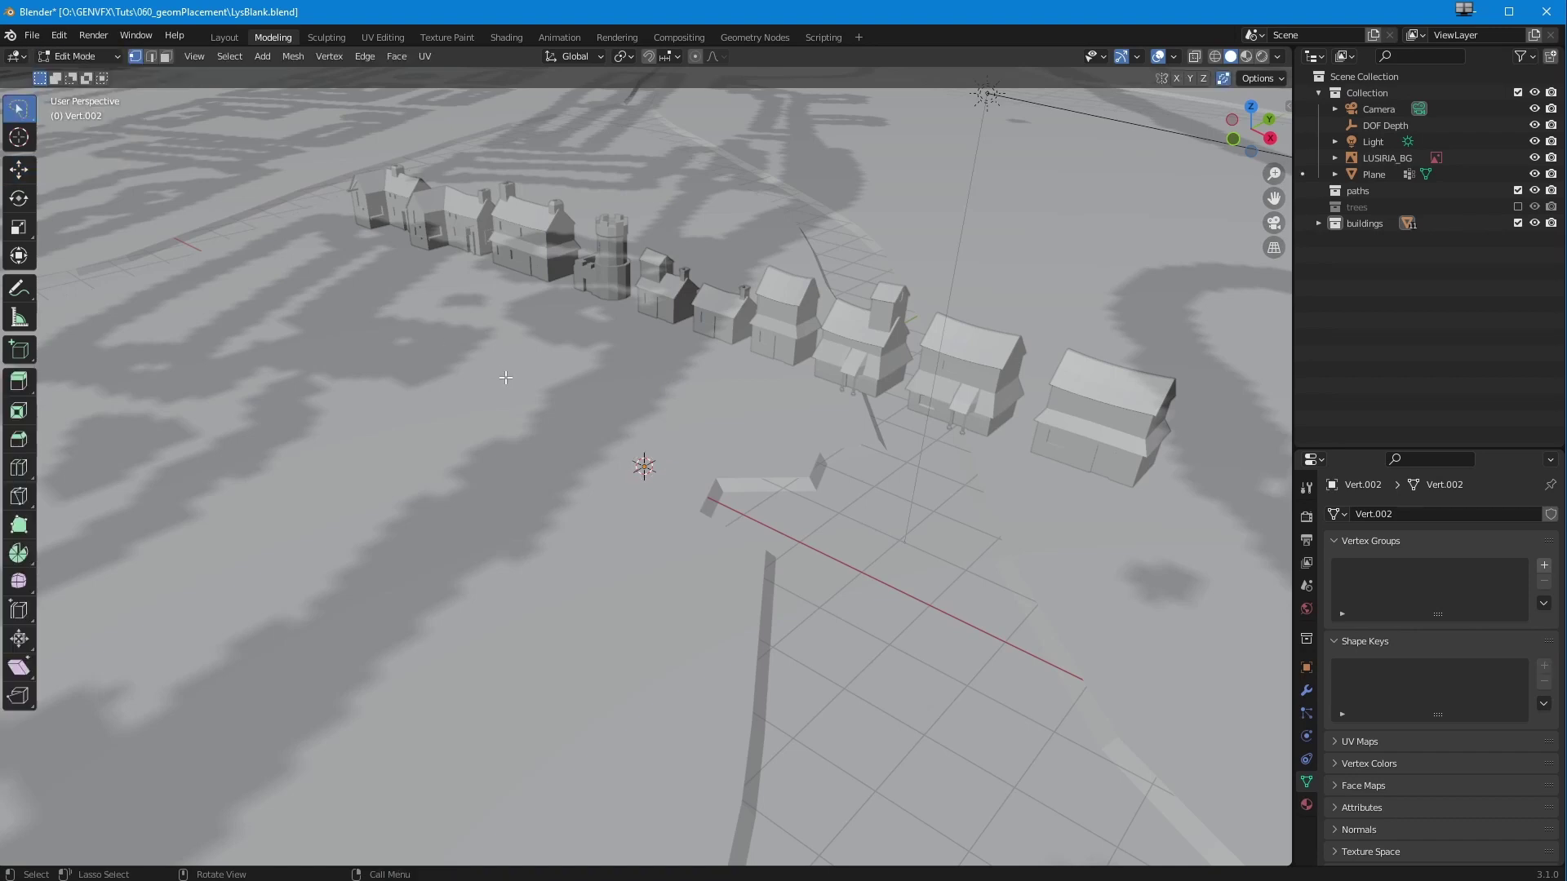
- In top view, extrude the vertex into an open chain of eight edges across the map's building outlines, and make Move the active tool
key("KP_7")
scroll(568, 466, "up", 2)
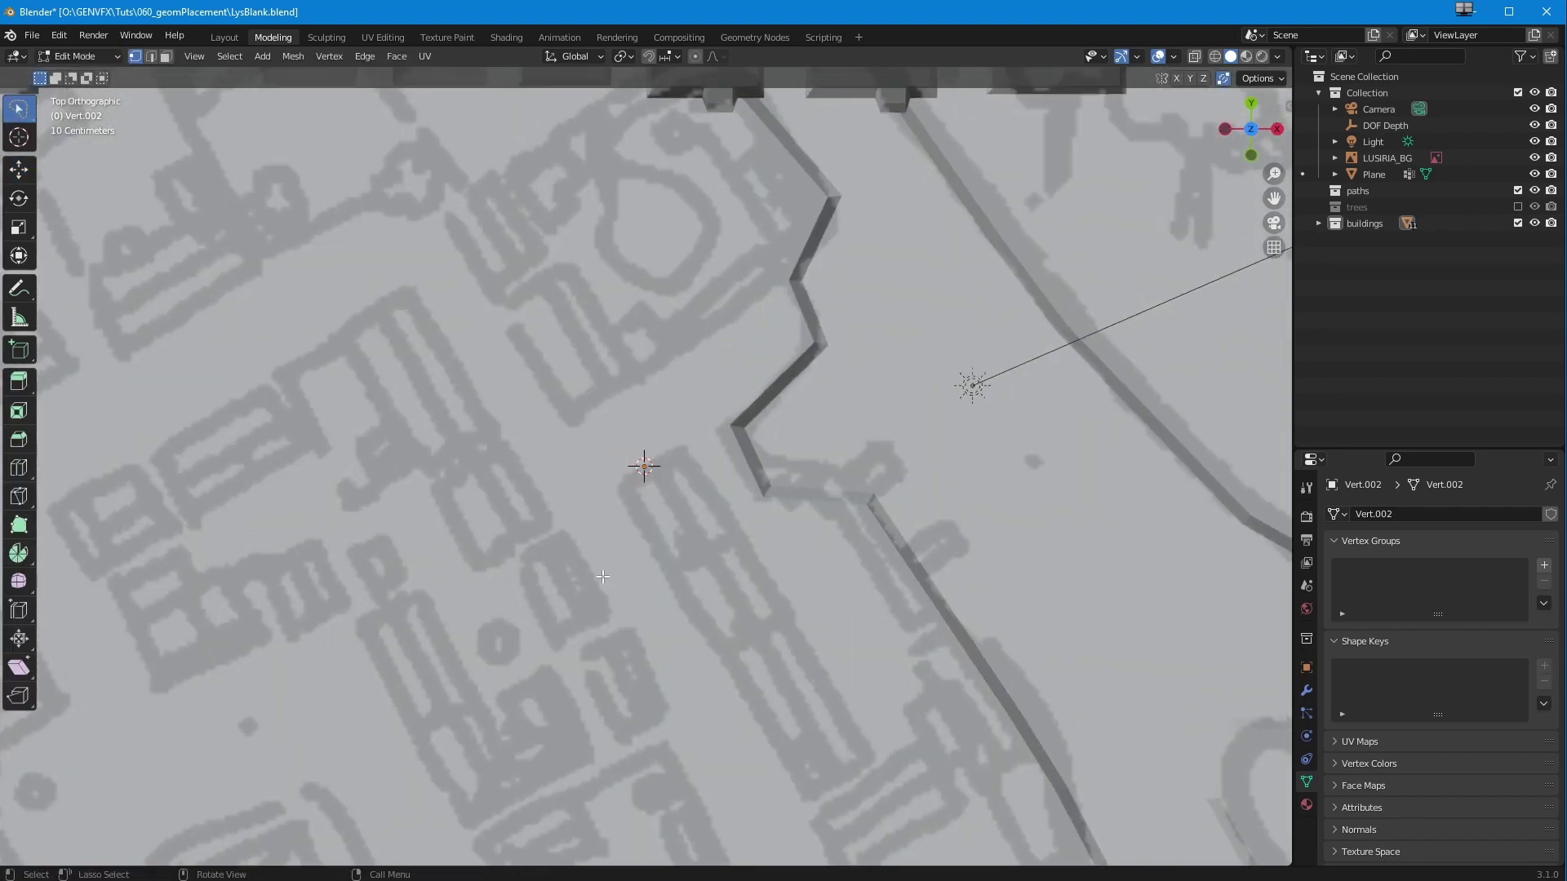
key("e")
left_click(544, 426)
key("e")
left_click(699, 374)
key("e")
left_click(752, 282)
key("e")
left_click(683, 195)
key("e")
left_click(557, 224)
key("e")
left_click(458, 295)
key("e")
left_click(402, 247)
key("e")
left_click(152, 349)
left_click(19, 169)
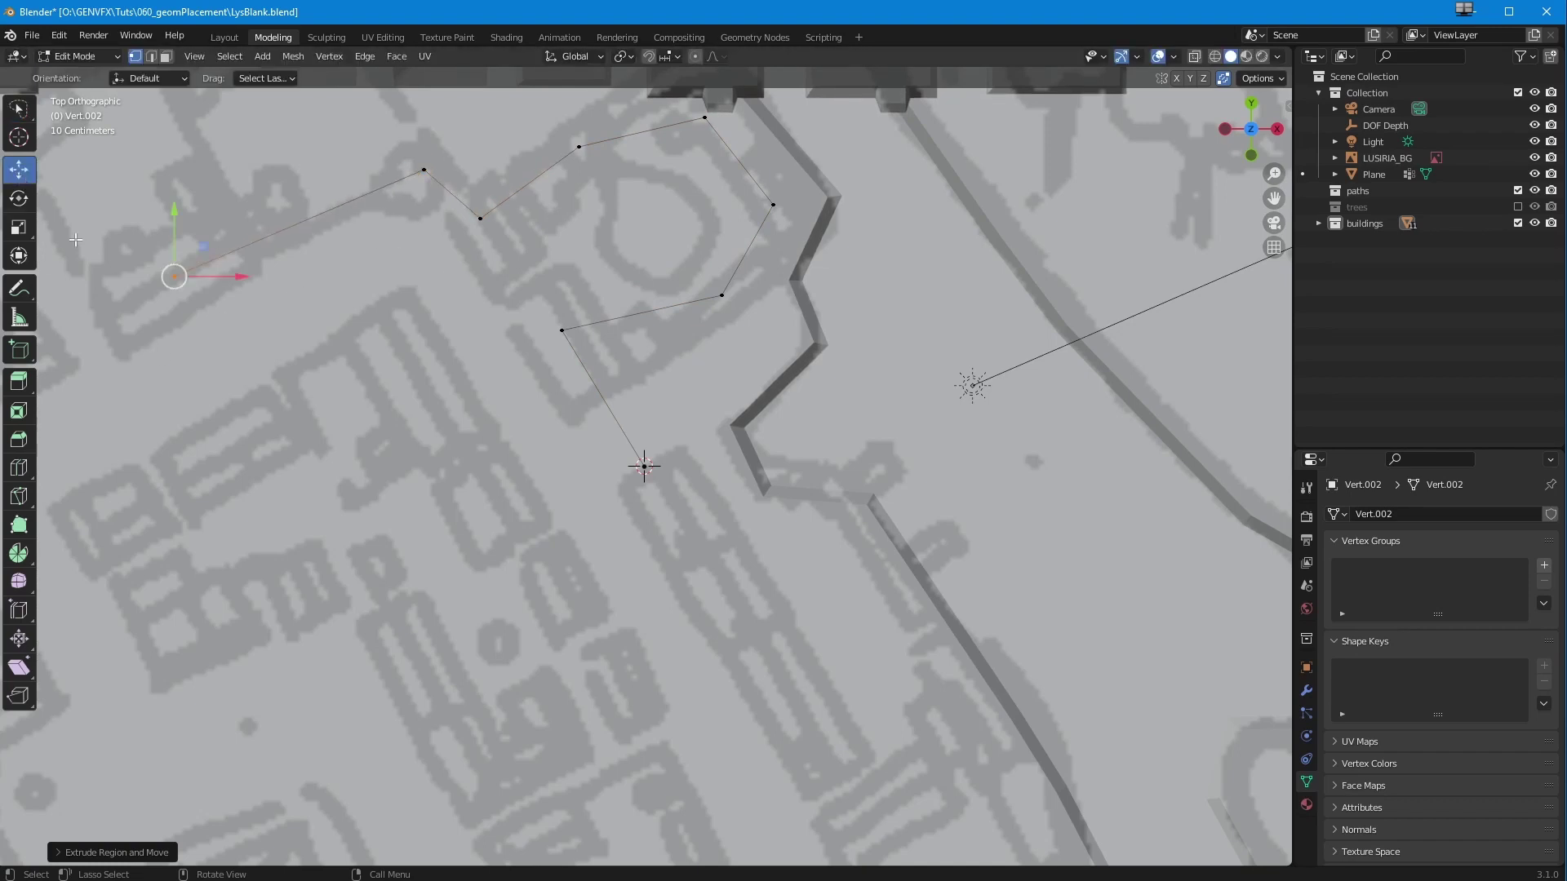
middle_click_drag(380, 414, 308, 438)
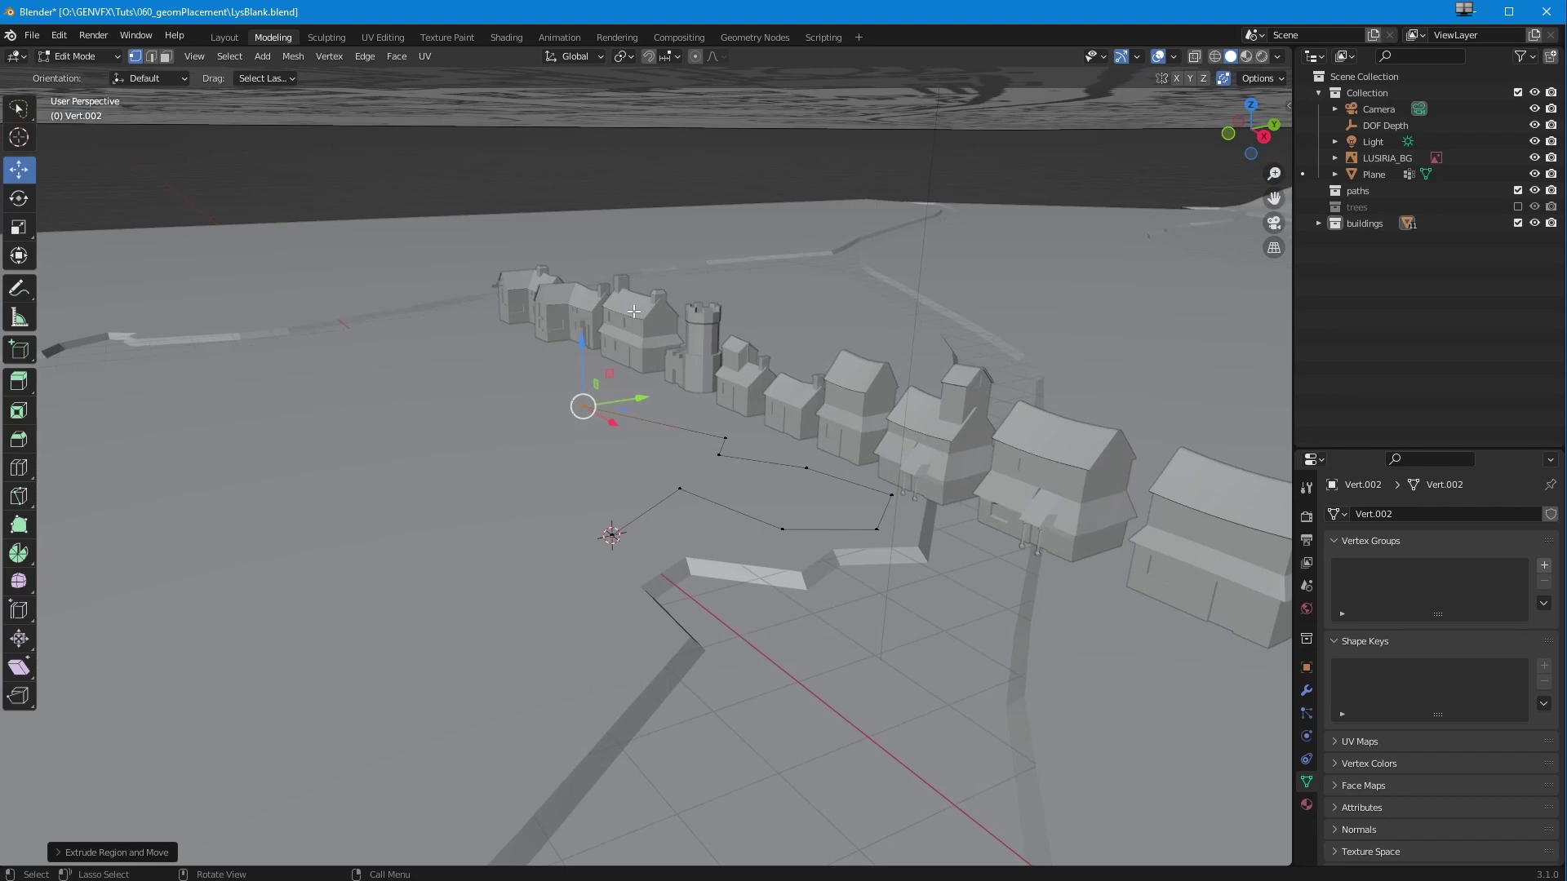
- In the Geometry Nodes workspace, create a new node tree for the vertex path and spread Group Input and Group Output apart
left_click(745, 38)
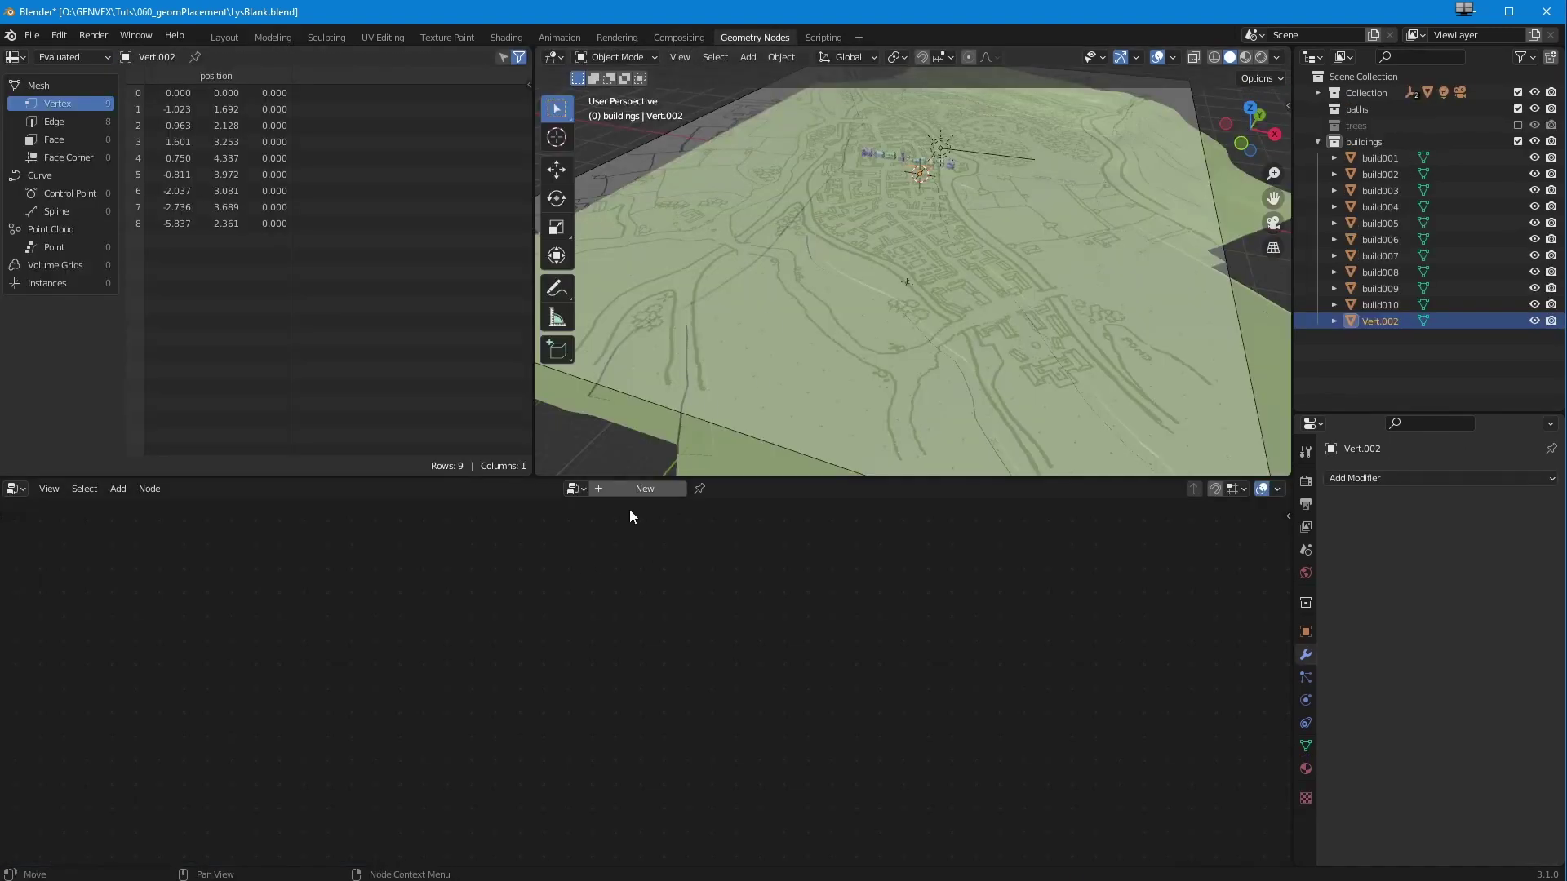
scroll(790, 314, "up", 6)
key("KP_Decimal")
middle_click_drag(783, 283, 687, 259)
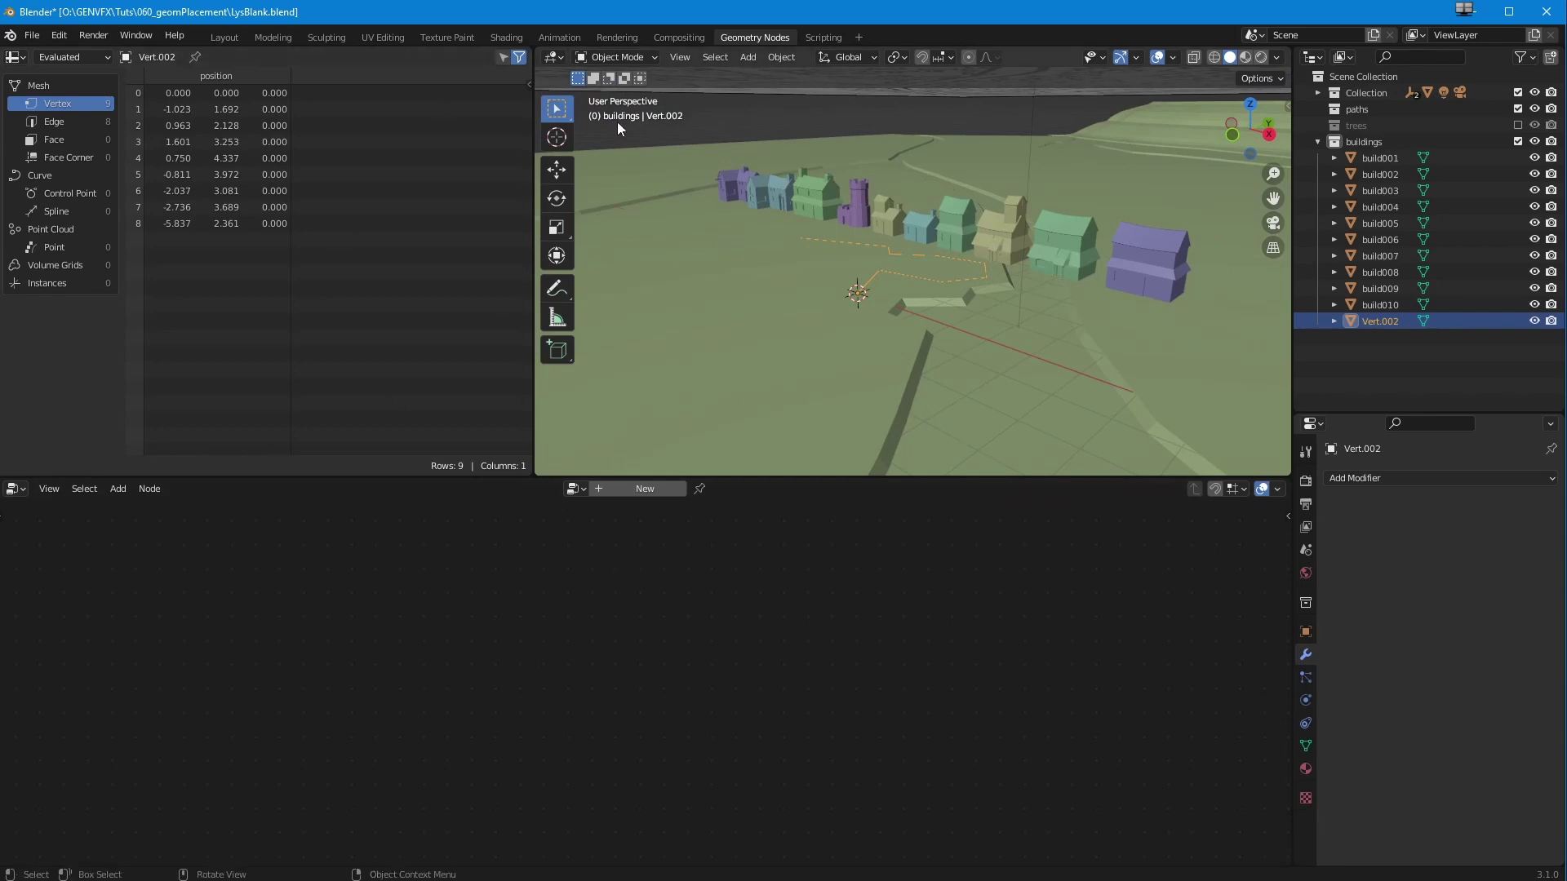
left_click(629, 488)
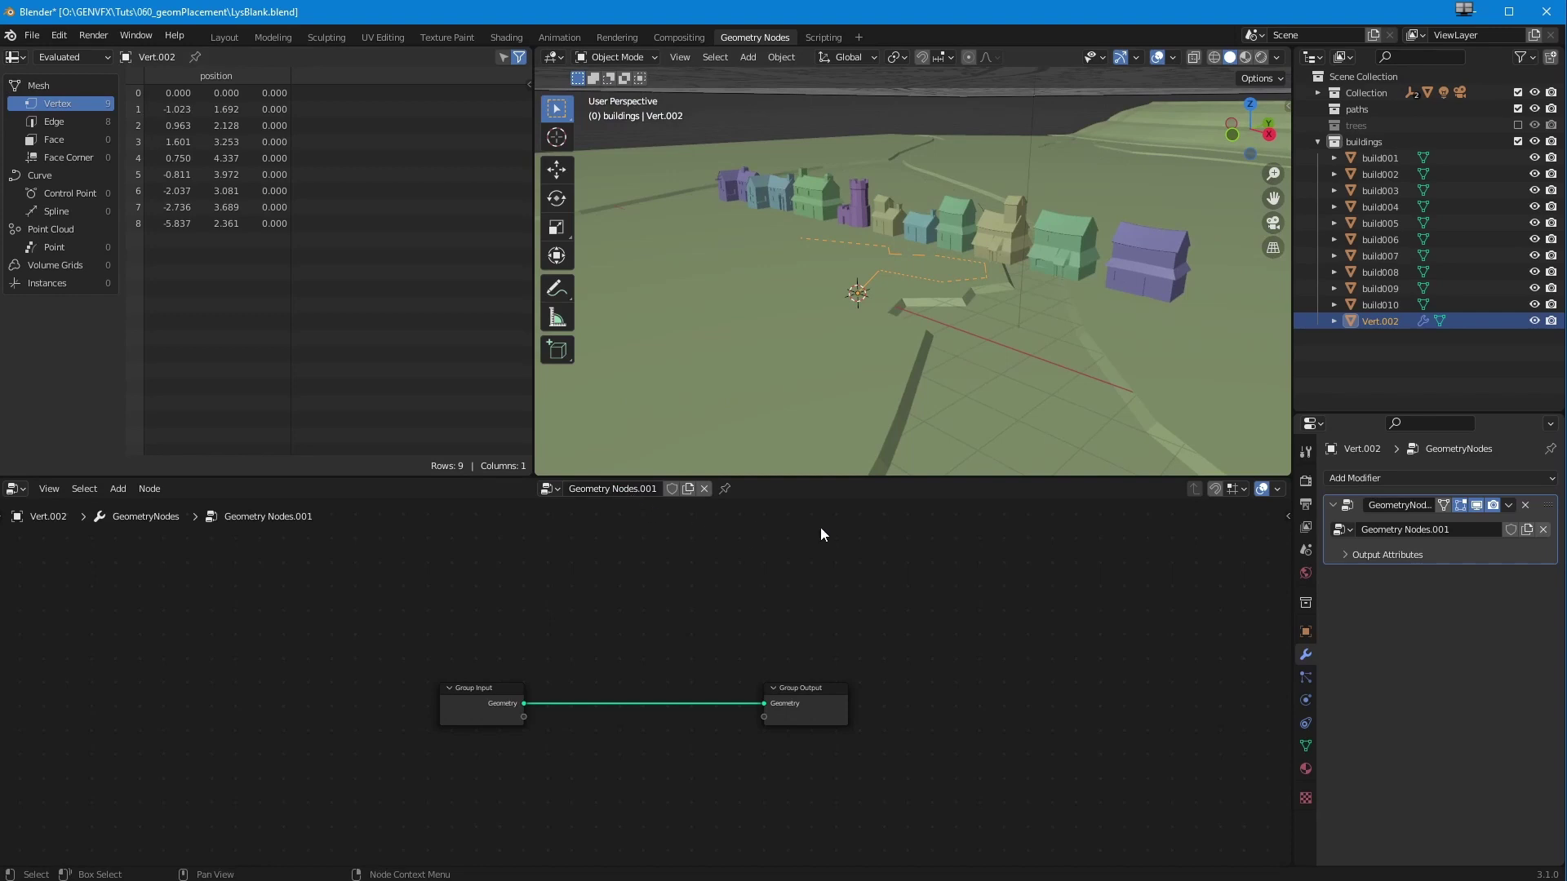
left_click_drag(800, 708, 986, 679)
left_click_drag(513, 711, 352, 671)
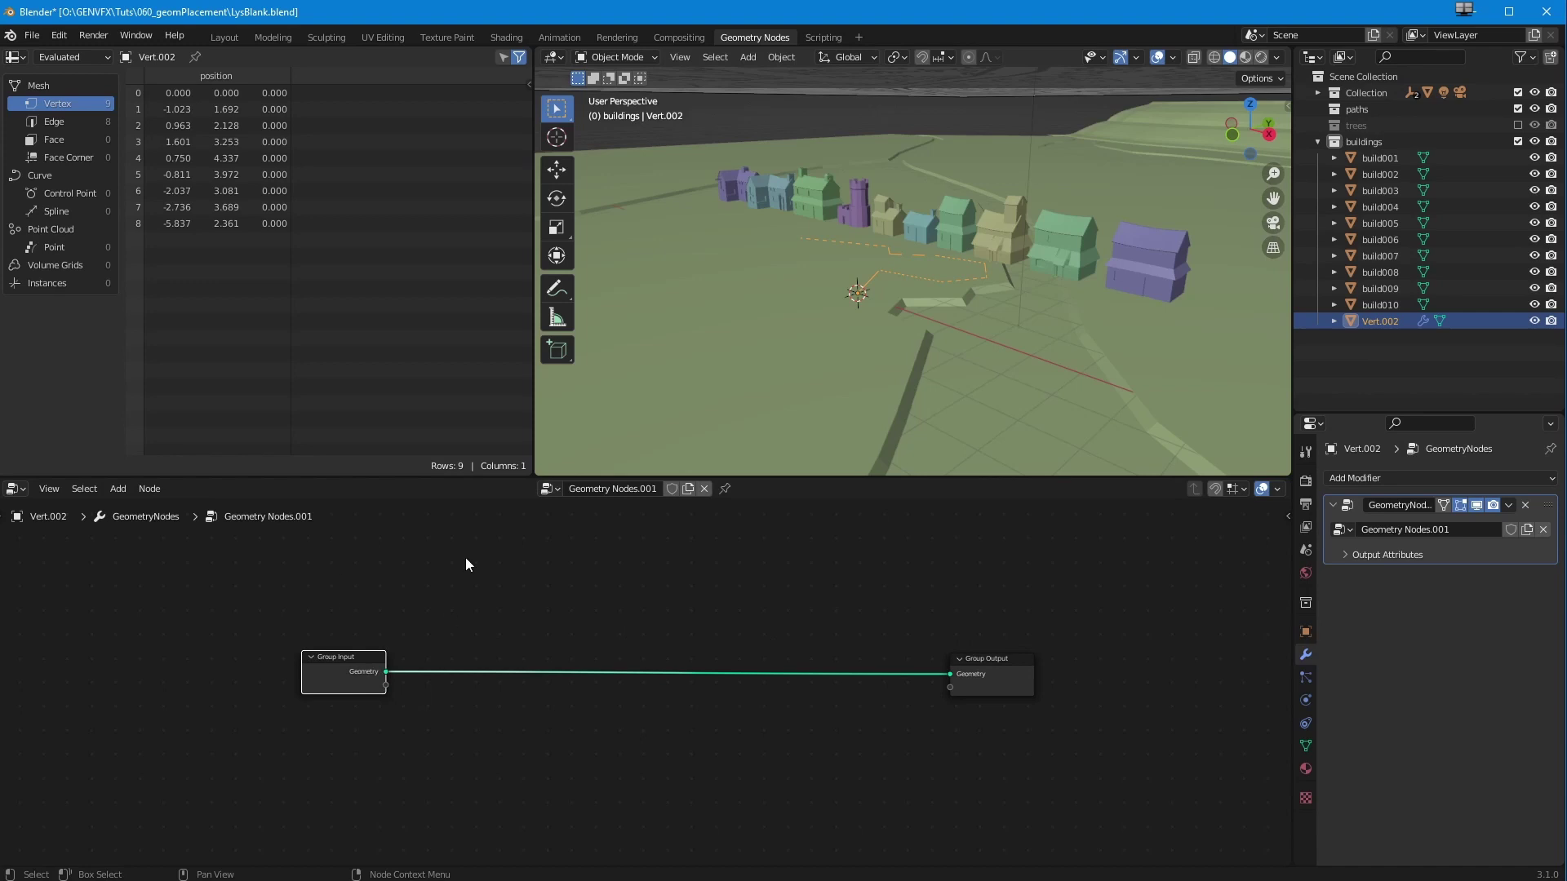
- Insert an Instance on Points node between Group Input and Group Output and space the three nodes out
left_click(118, 488)
mouse_move(140, 634)
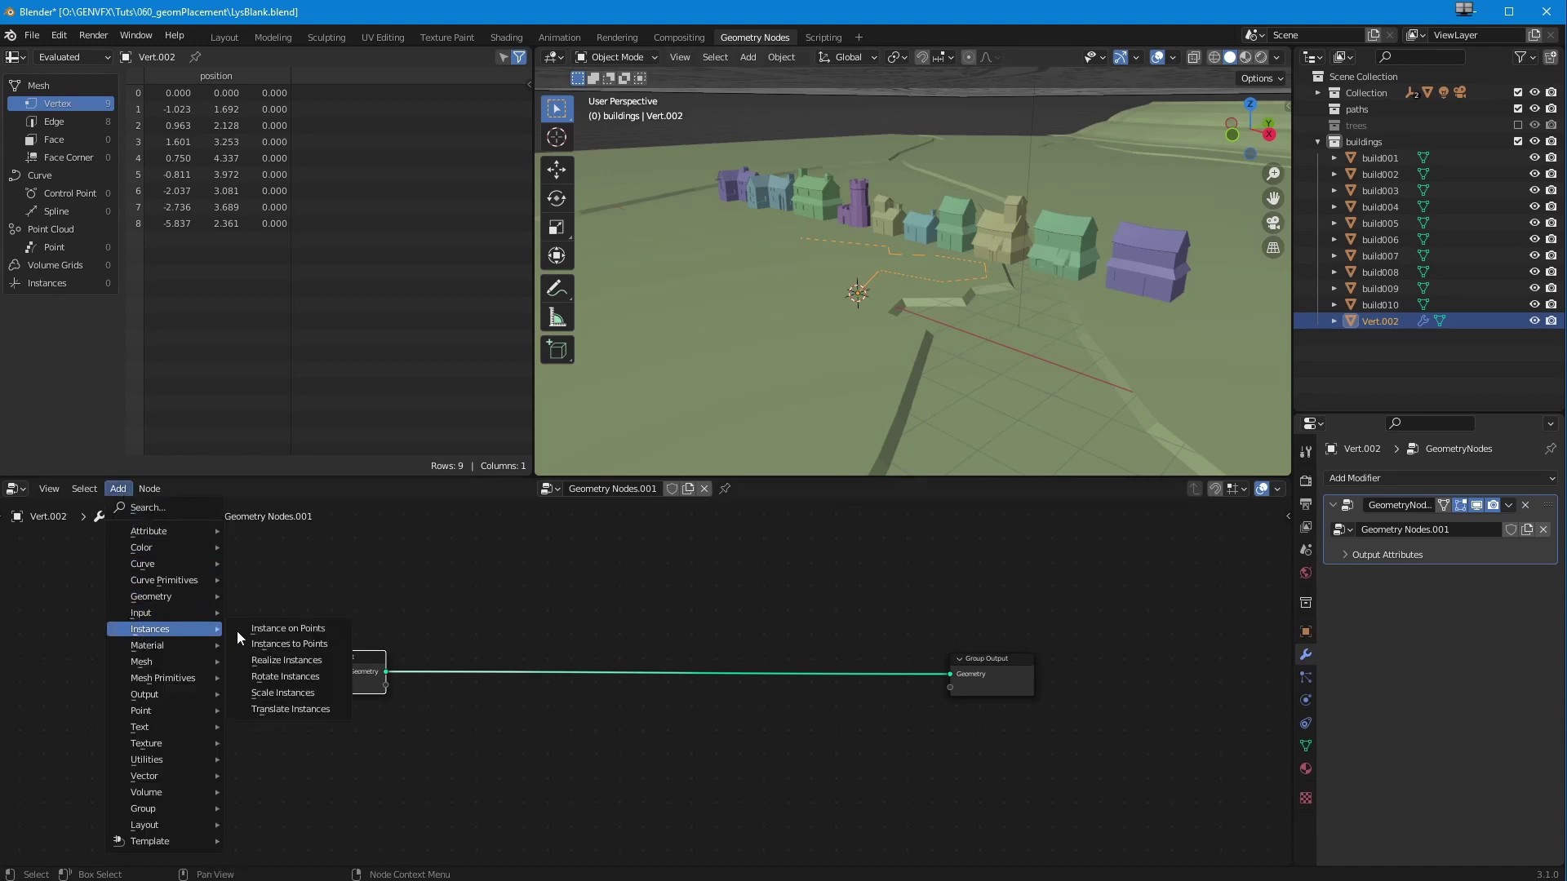
left_click(284, 632)
left_click(582, 602)
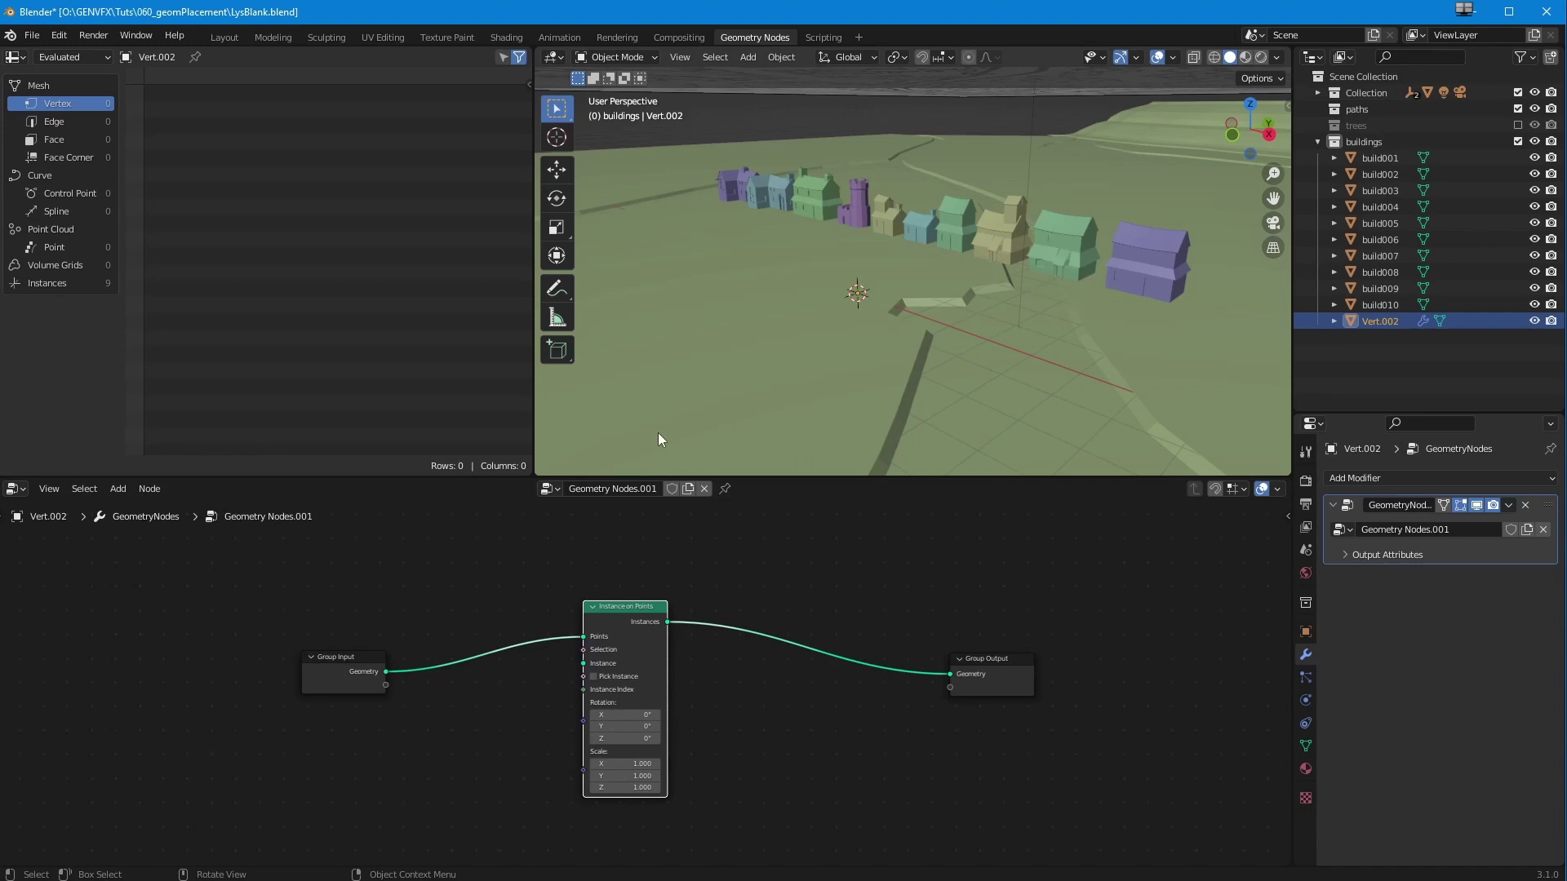
middle_click_drag(657, 433, 682, 448)
middle_click_drag(832, 438, 827, 371)
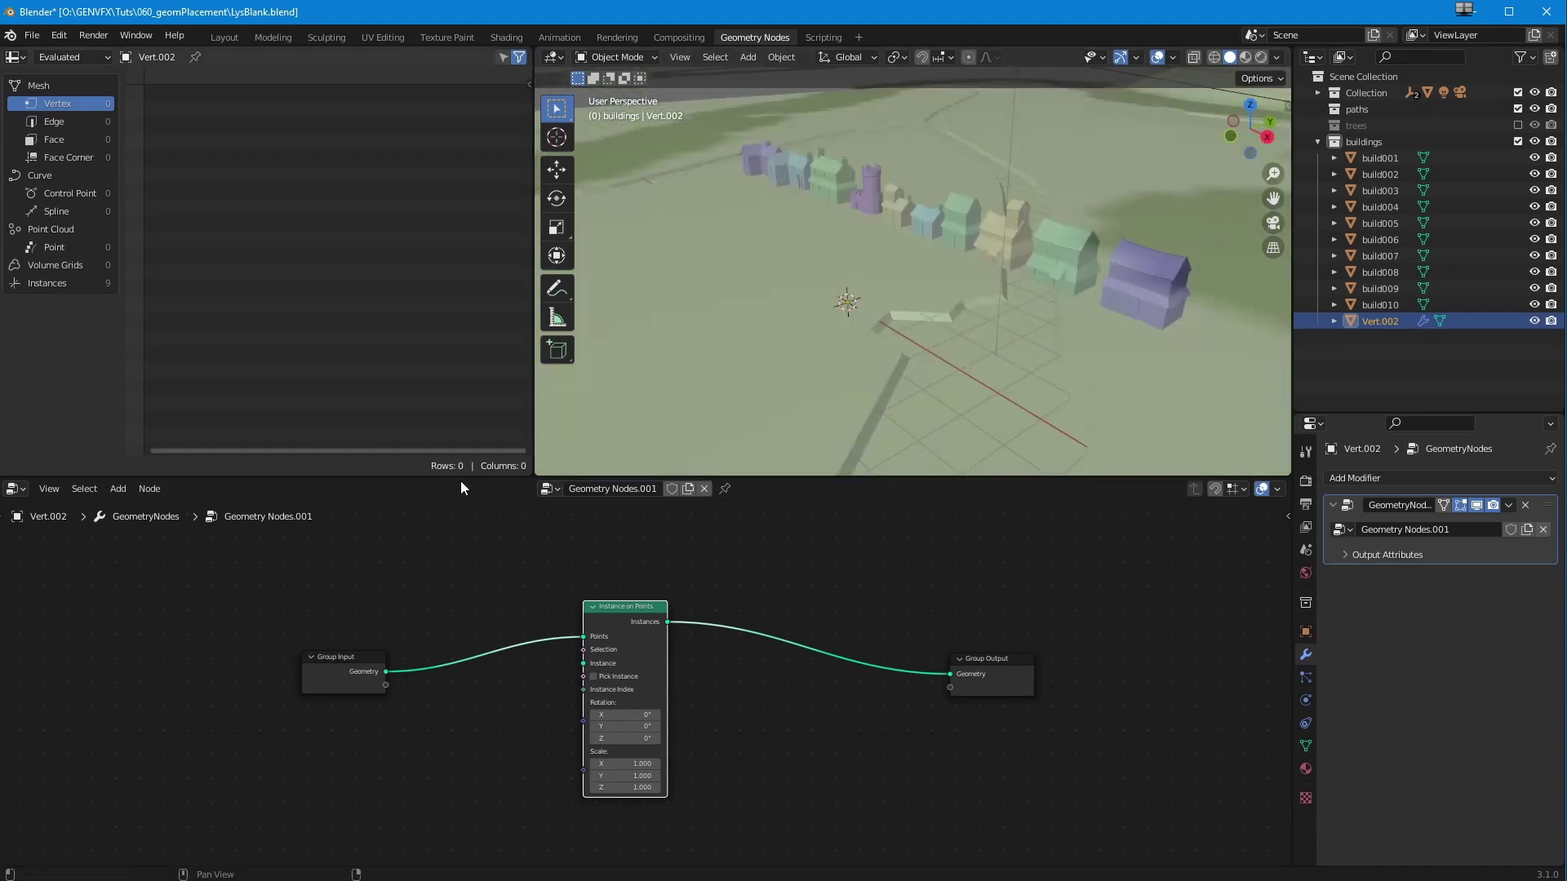
left_click_drag(978, 661, 1030, 586)
left_click_drag(599, 618, 600, 651)
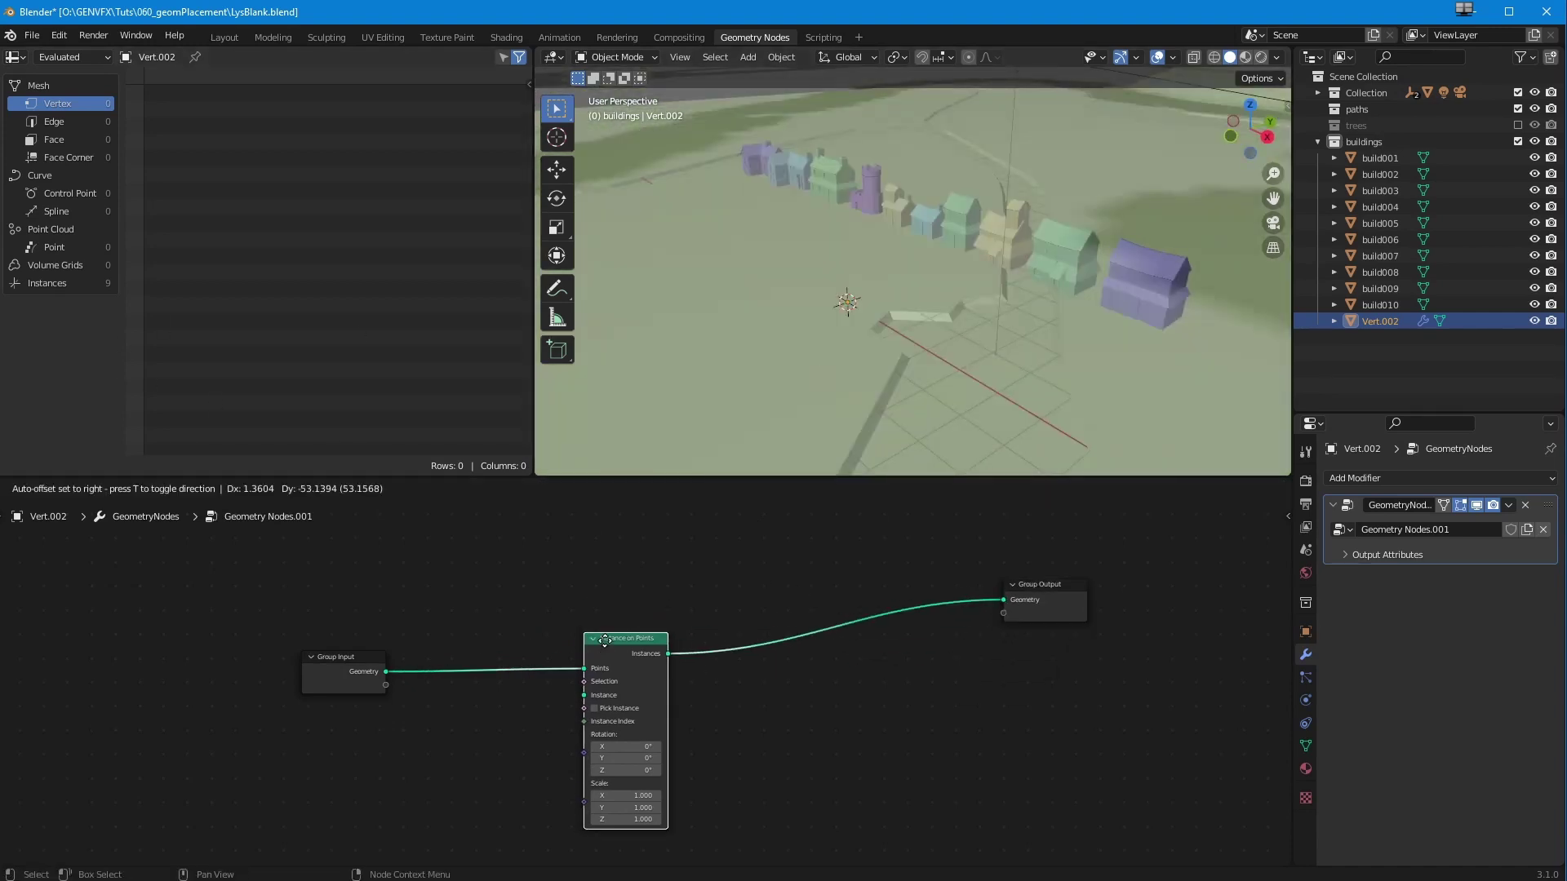
left_click_drag(350, 649, 266, 651)
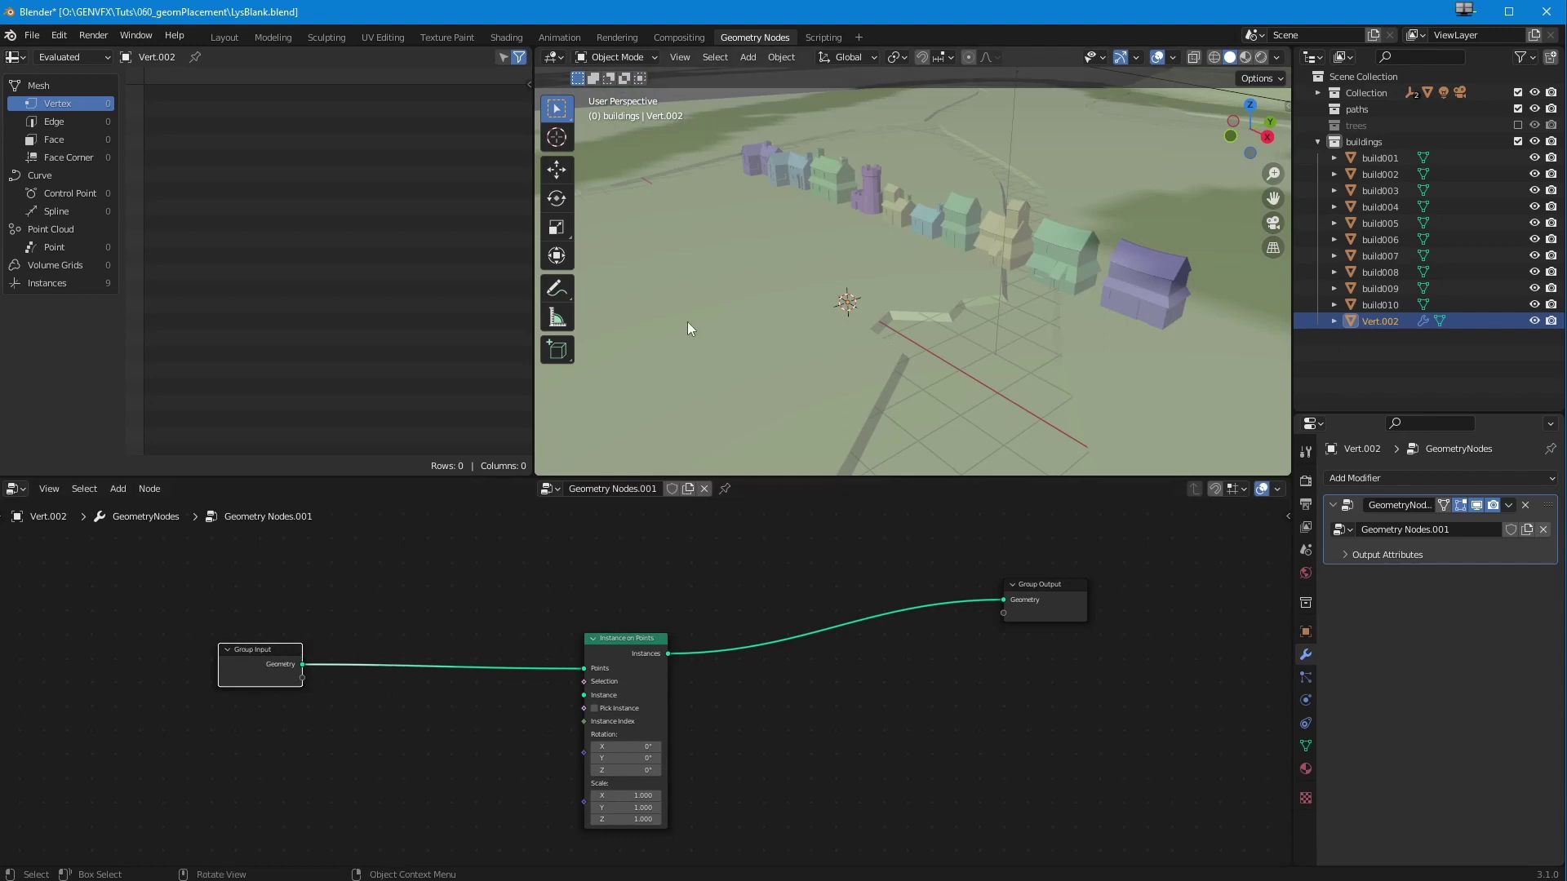
- Add a Join Geometry node before Group Output that combines the Group Input geometry with the instances, and tidy the node layout
left_click(118, 489)
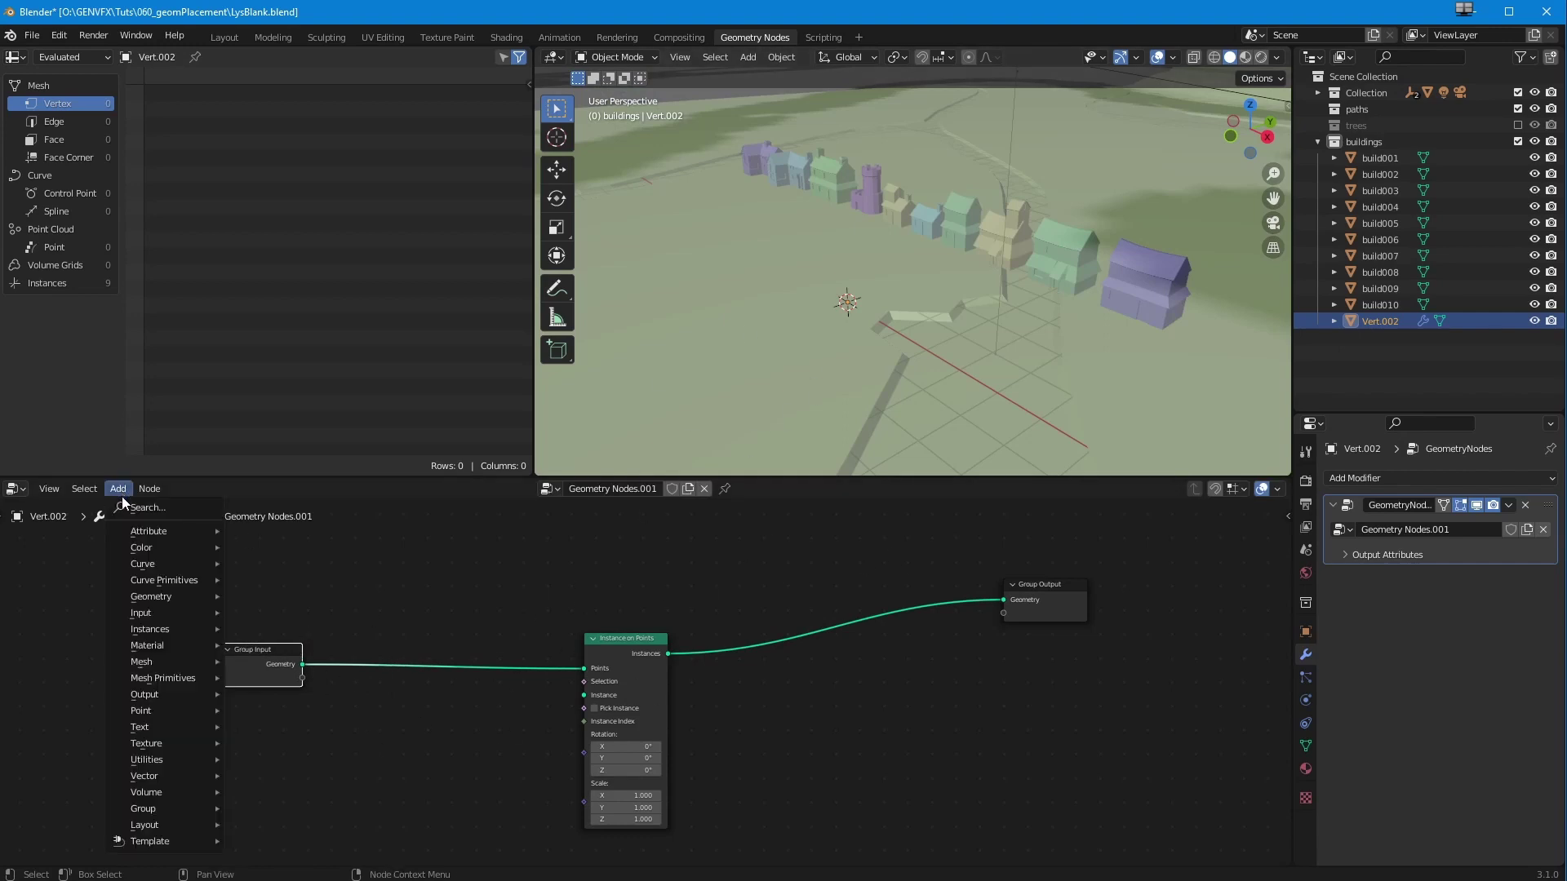
mouse_move(140, 598)
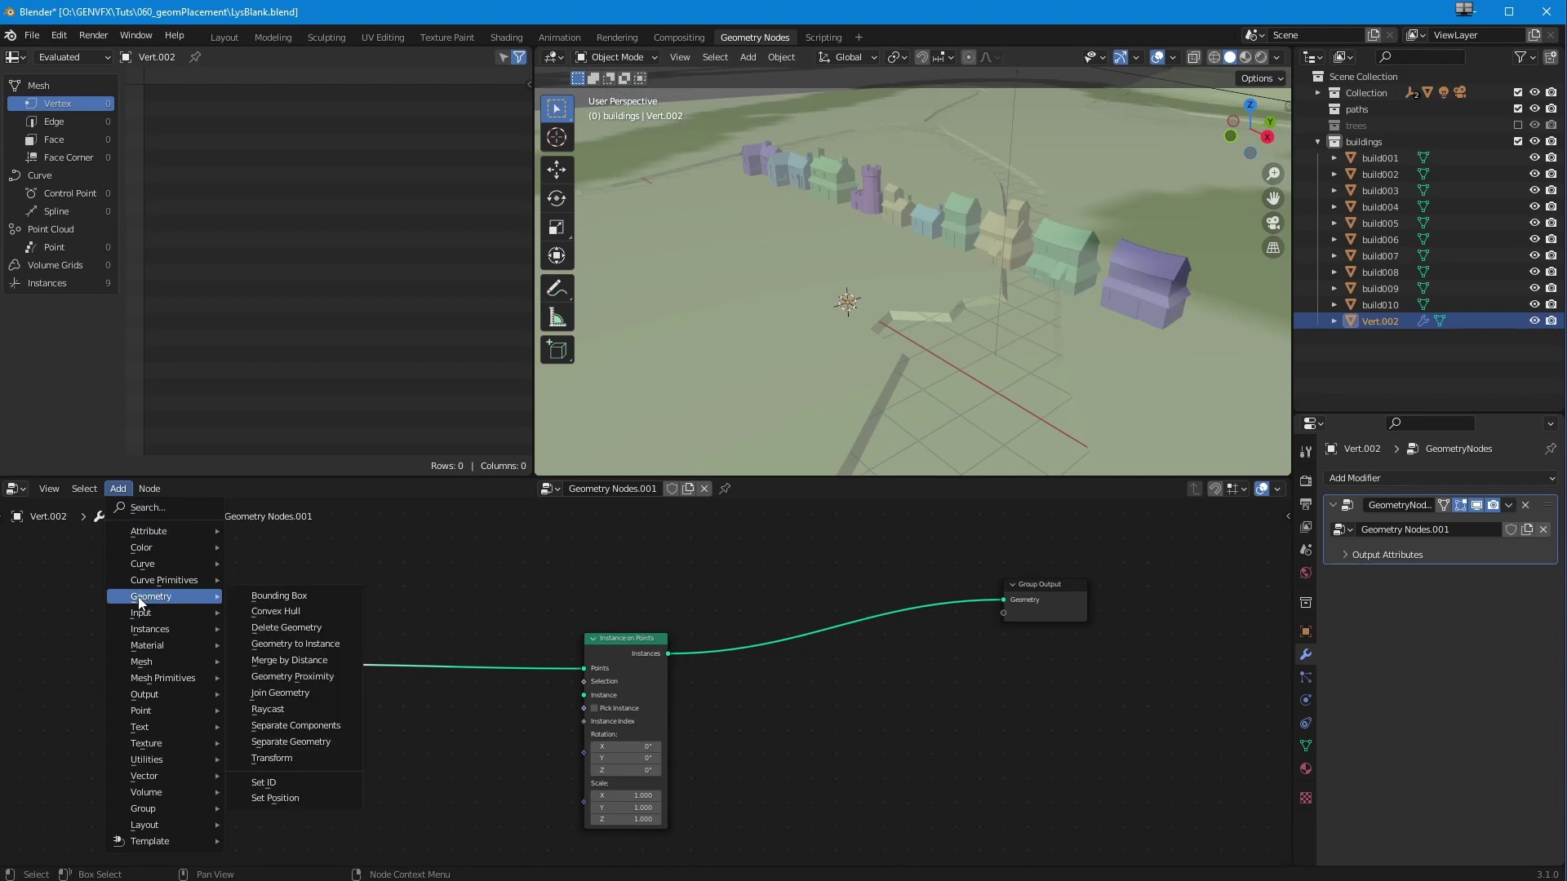
left_click(280, 692)
left_click(775, 553)
left_click_drag(303, 666, 729, 593)
left_click_drag(668, 653, 1003, 599)
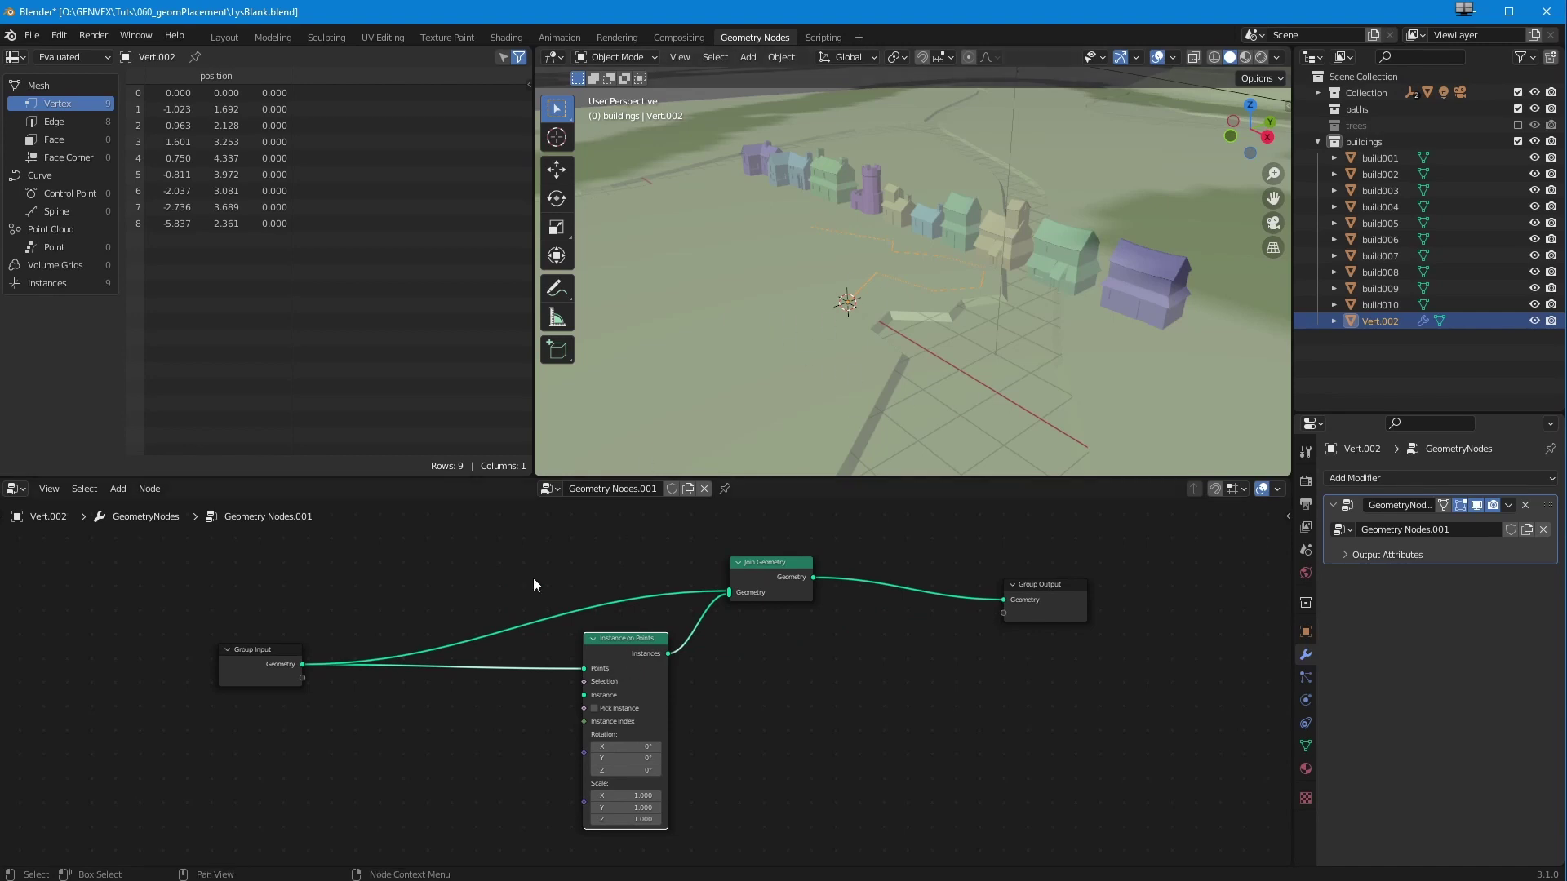
left_click_drag(277, 654, 295, 589)
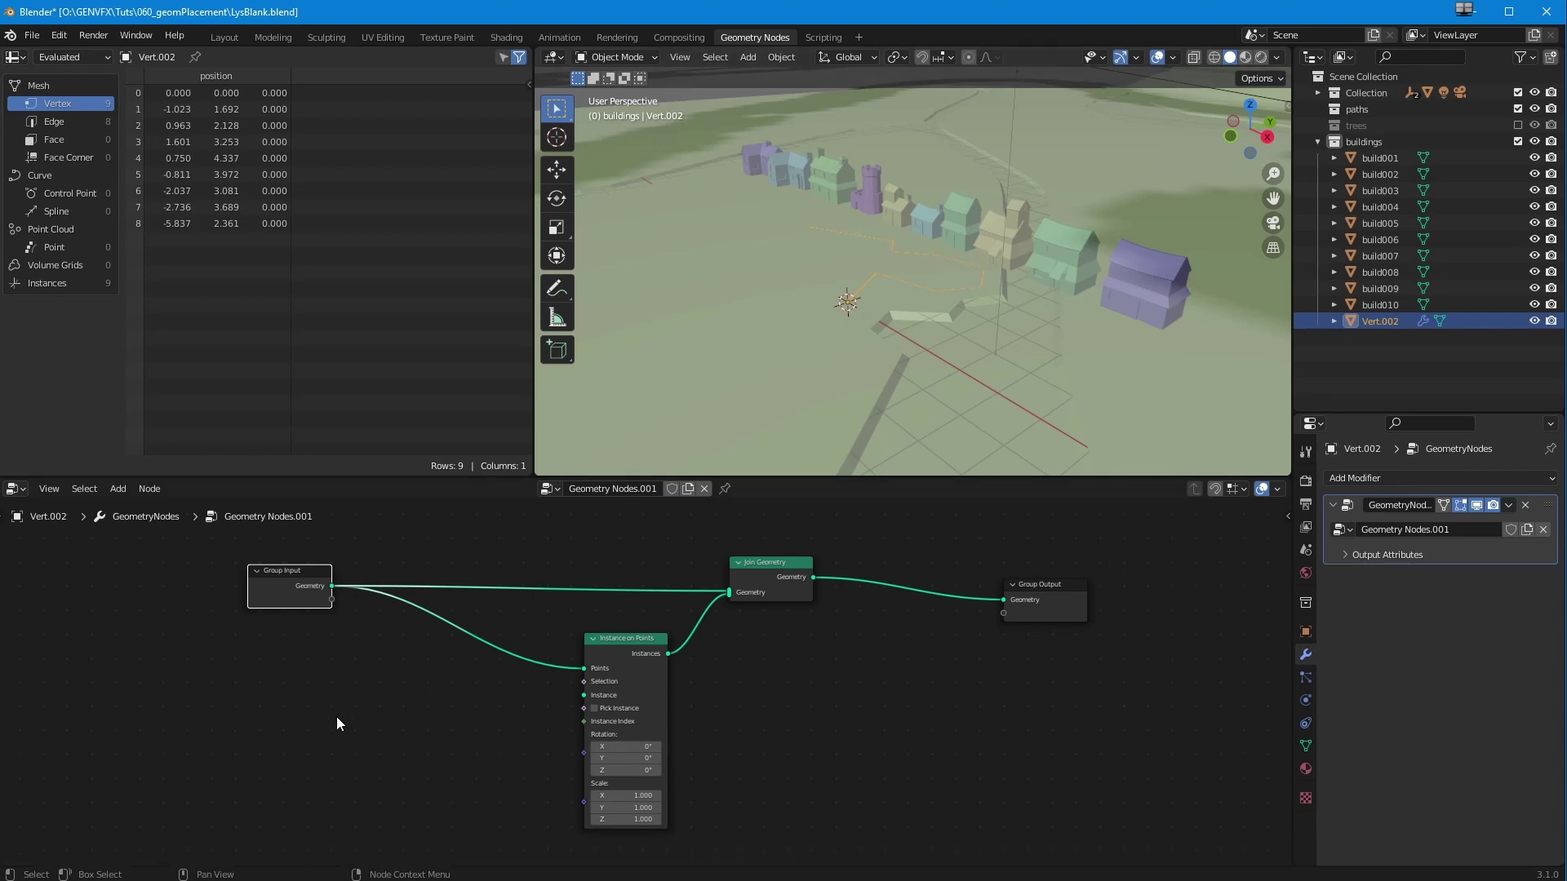
left_click_drag(744, 574, 797, 579)
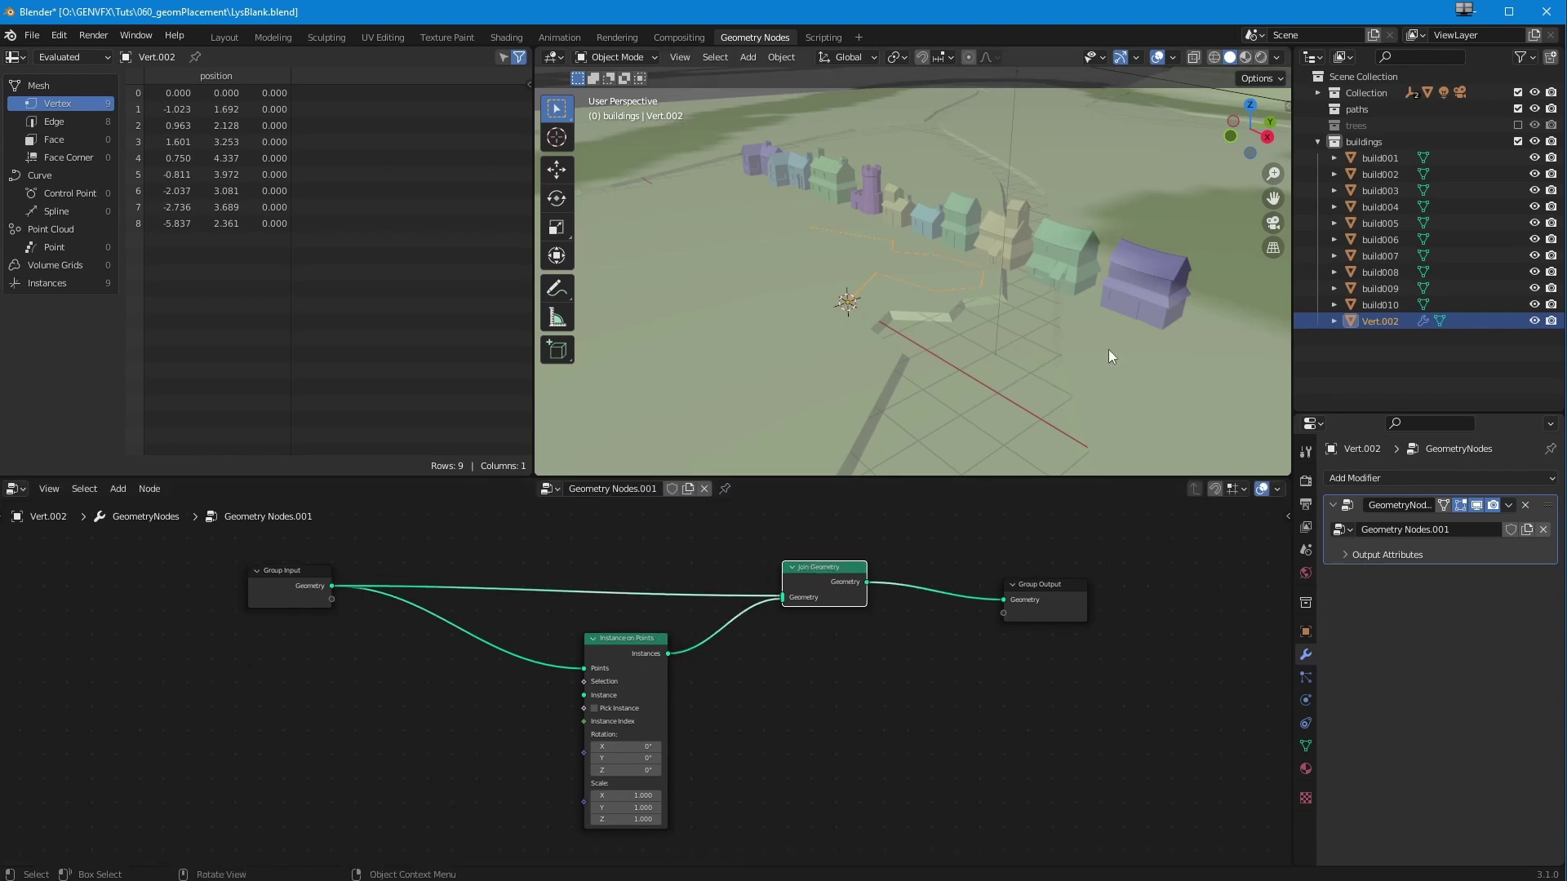
left_click_drag(284, 586, 249, 575)
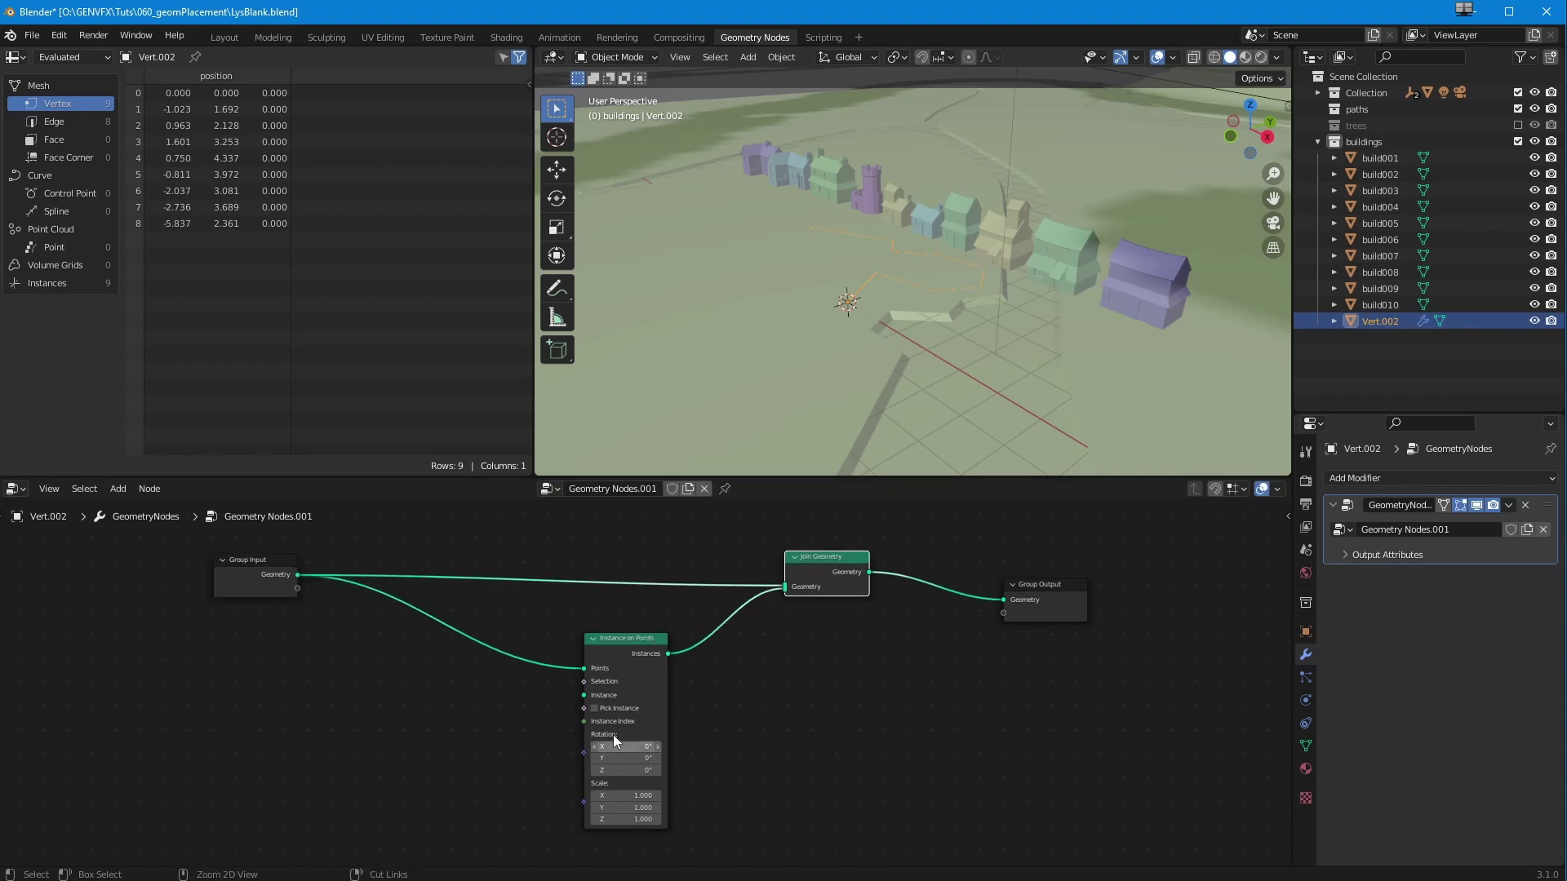
- Add an unconnected Collection Info node below Group Input, ahead of Instance on Points
scroll(617, 679, "up", 2)
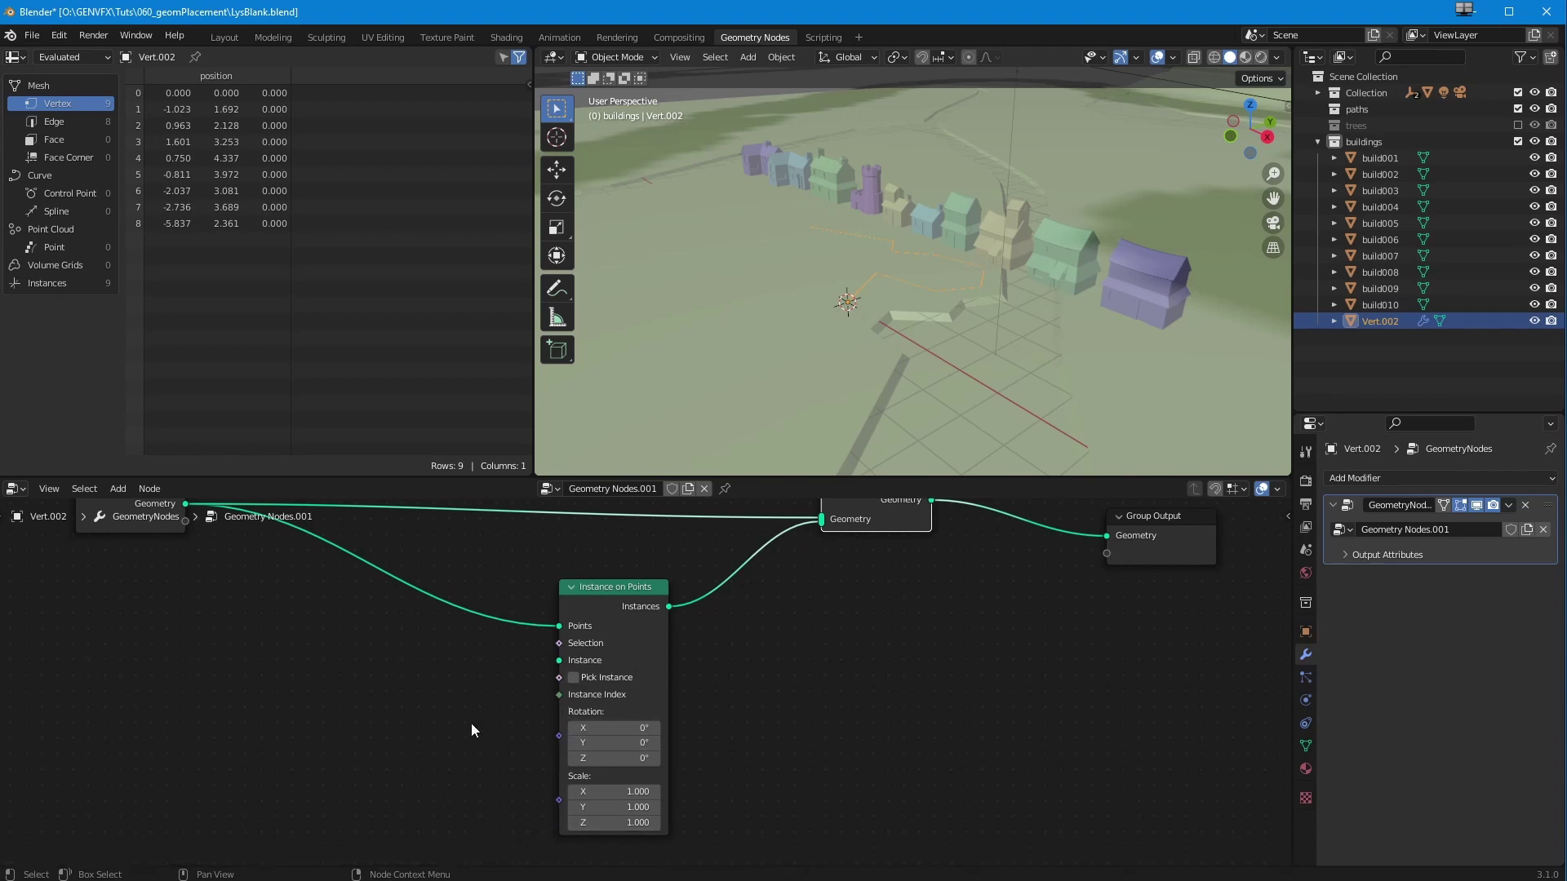
scroll(469, 734, "down", 1)
left_click(117, 488)
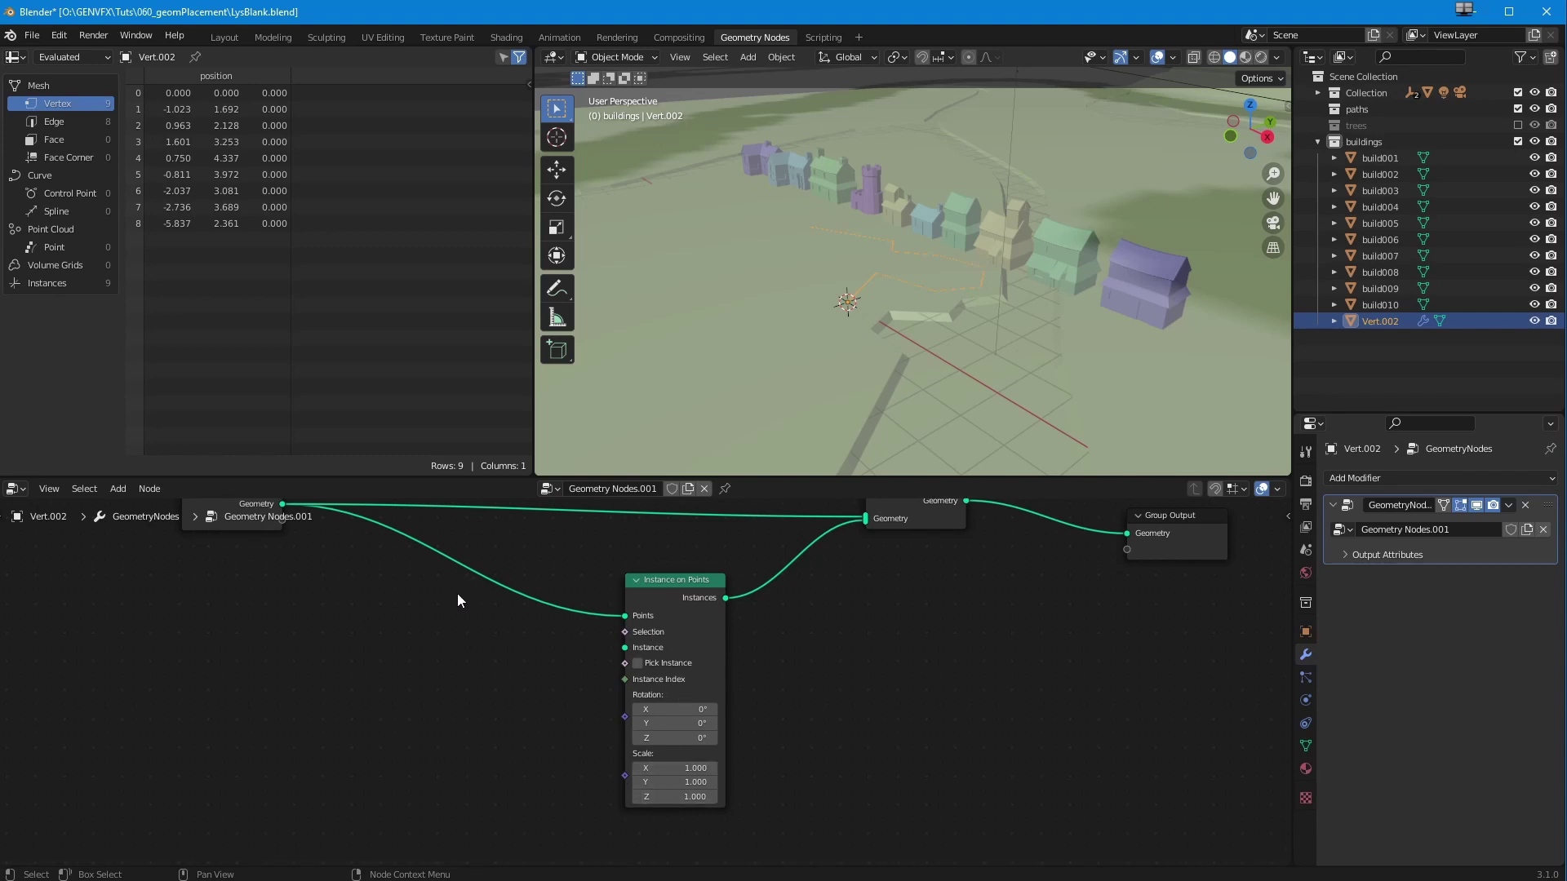
left_click(118, 489)
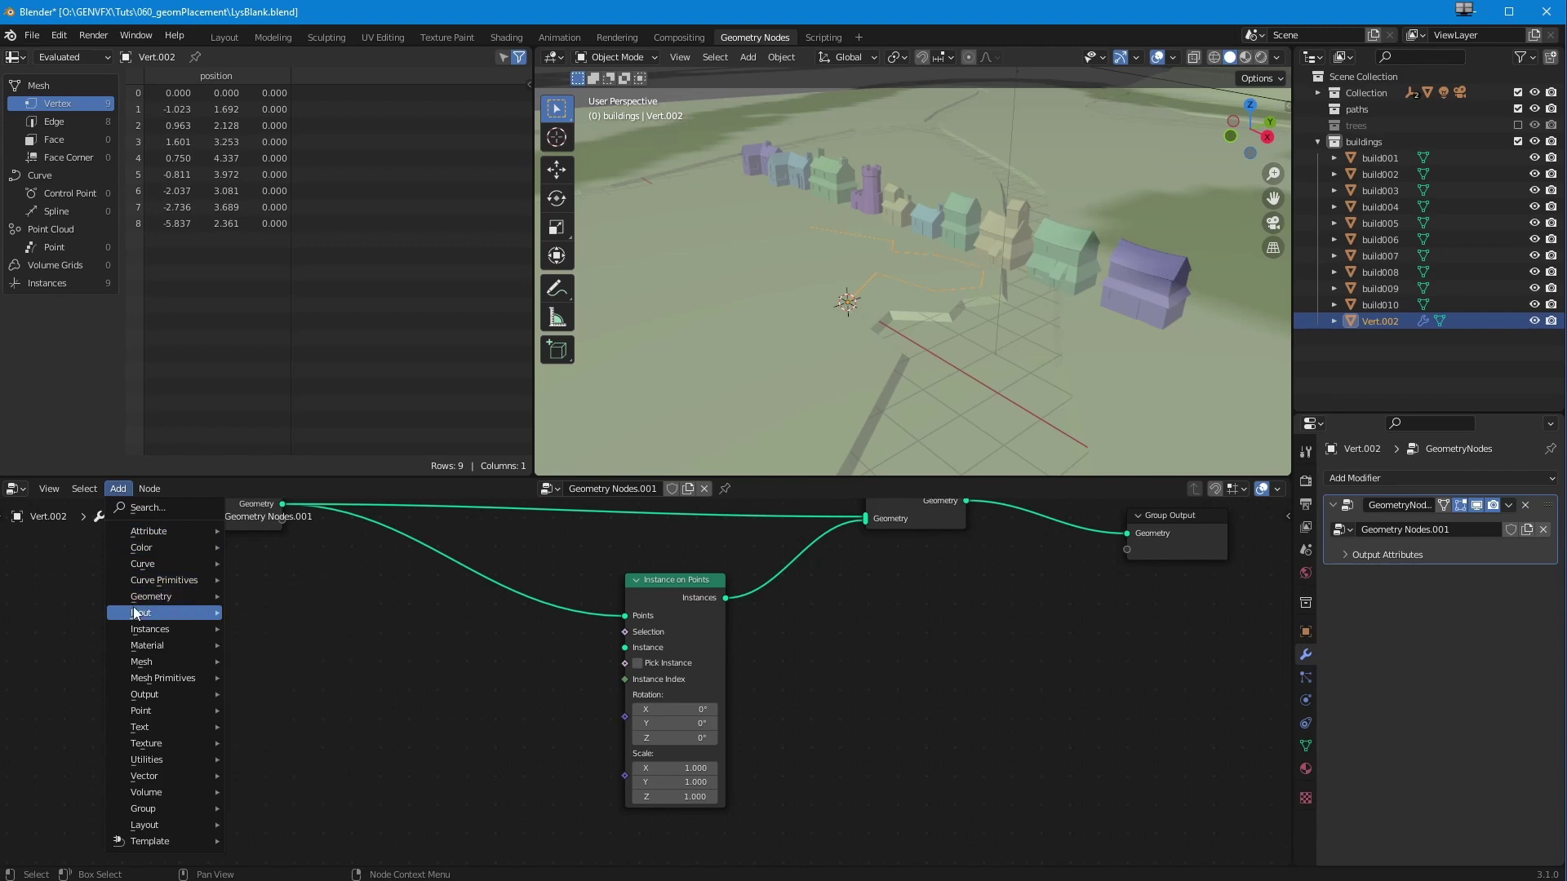
mouse_move(135, 610)
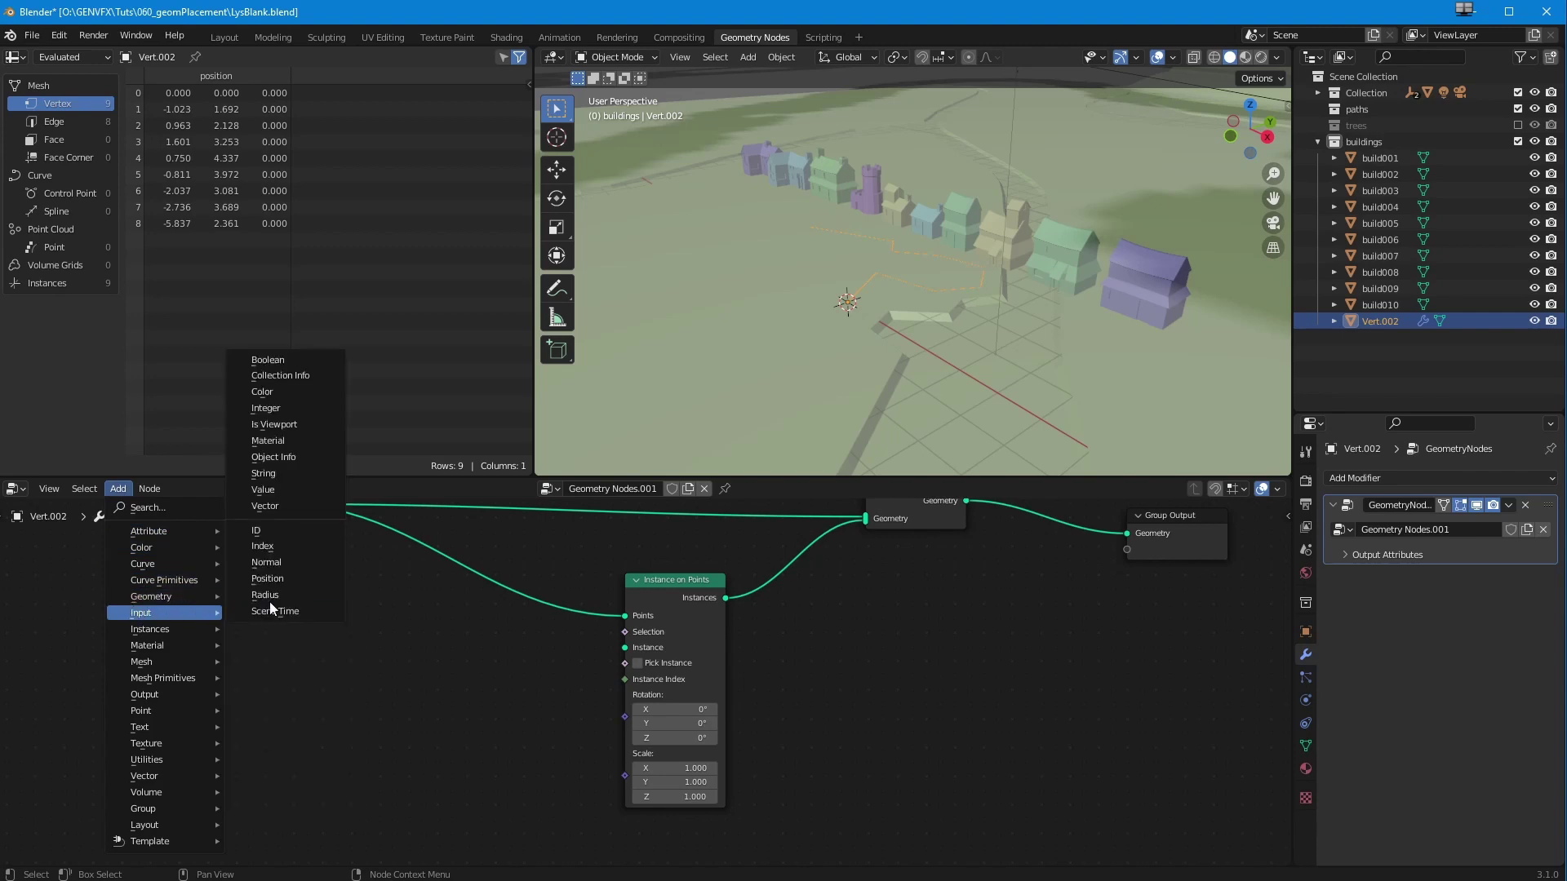
left_click(276, 375)
left_click(303, 773)
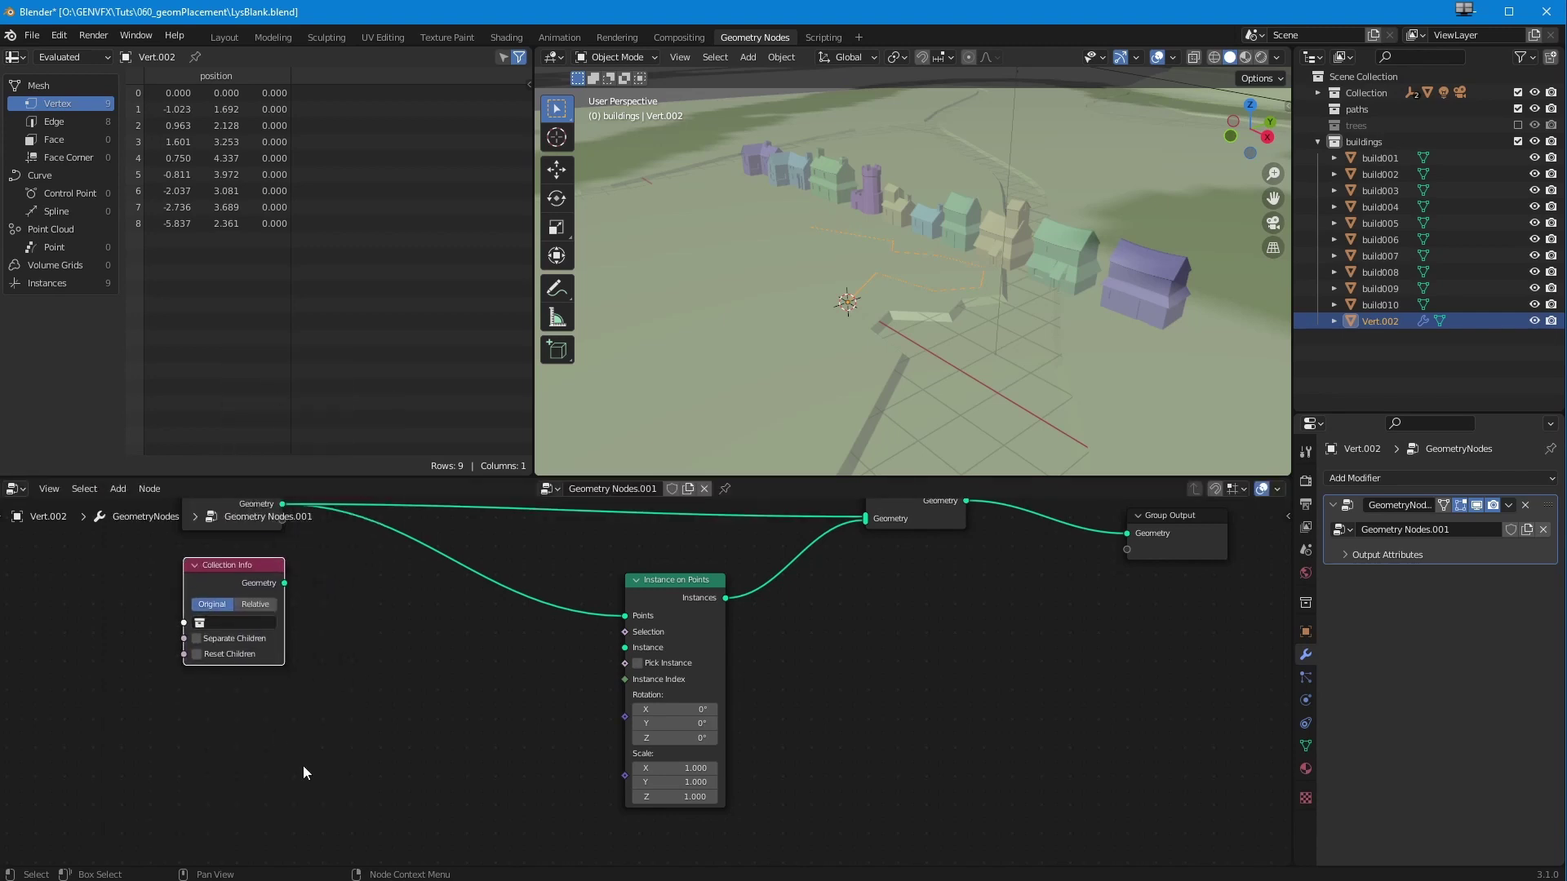
- Move the Vert.002 object from the buildings collection into the paths collection
left_click(1318, 142)
left_click(1354, 109)
left_click(1317, 142)
left_click_drag(1366, 320, 1372, 111)
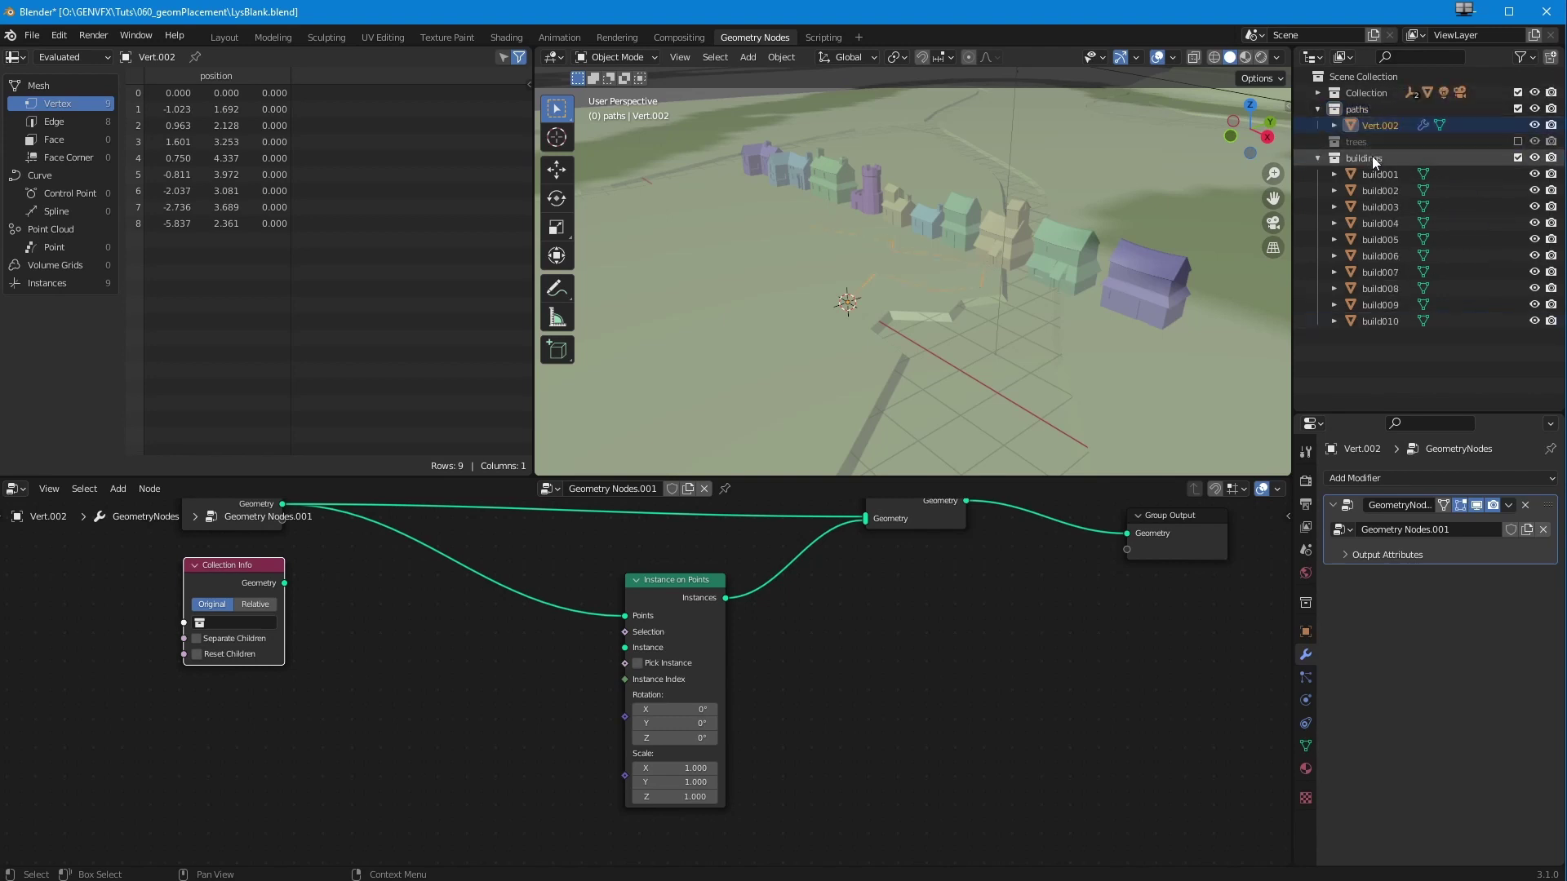
- Rename the Vert.002 object in the paths collection to buildingPath
double_click(1375, 125)
type("housePa")
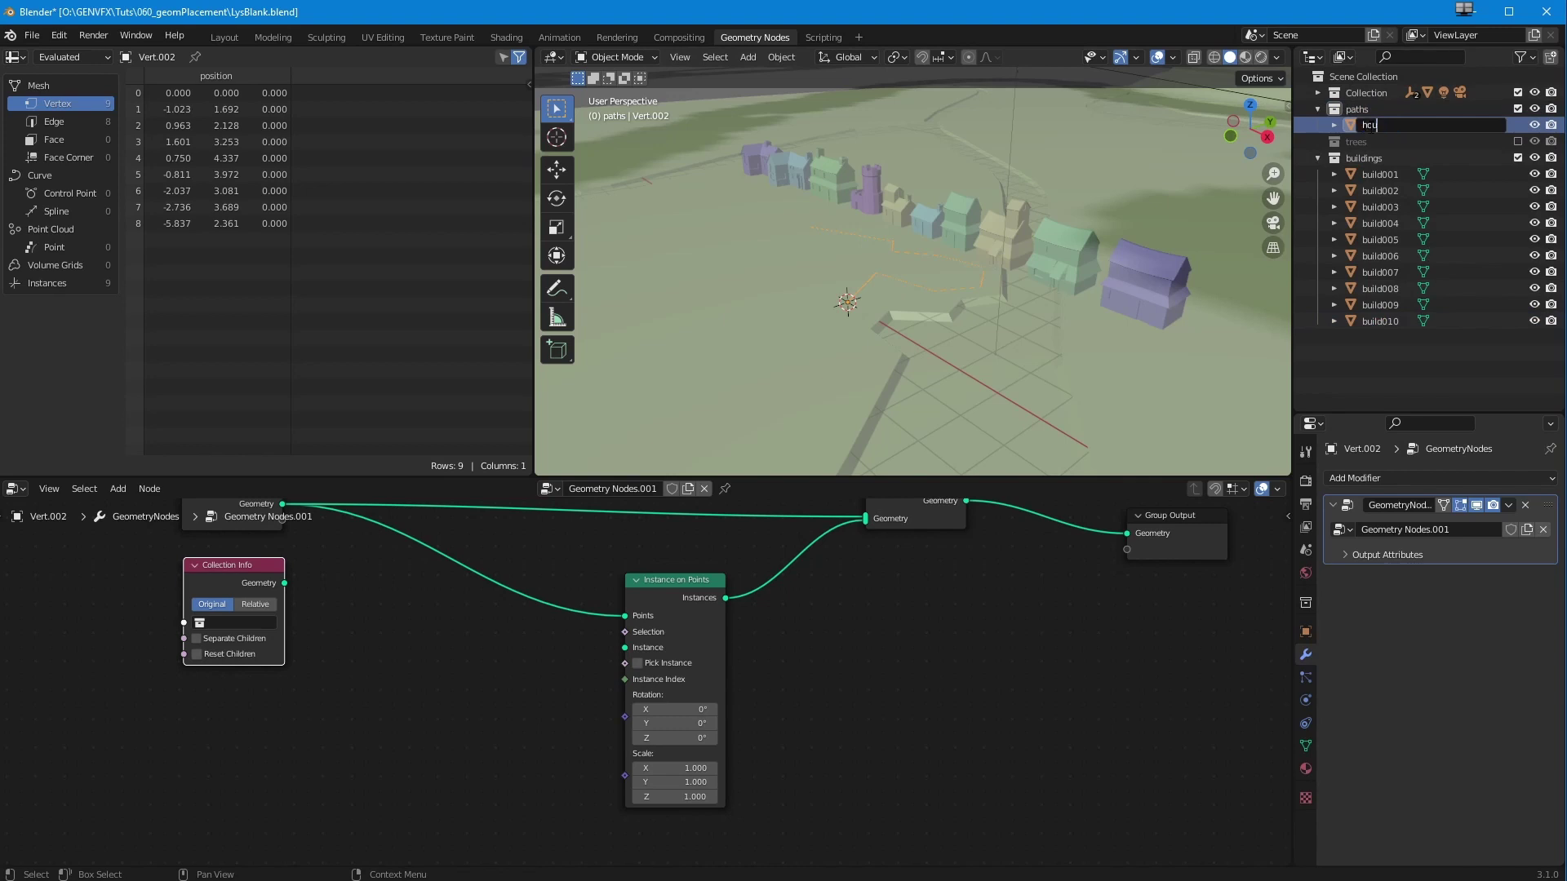
key("BackSpace")
key("BackSpace")
key("BackSpace")
key("BackSpace")
key("BackSpace")
key("BackSpace")
key("BackSpace")
type("buildingPath")
key("Return")
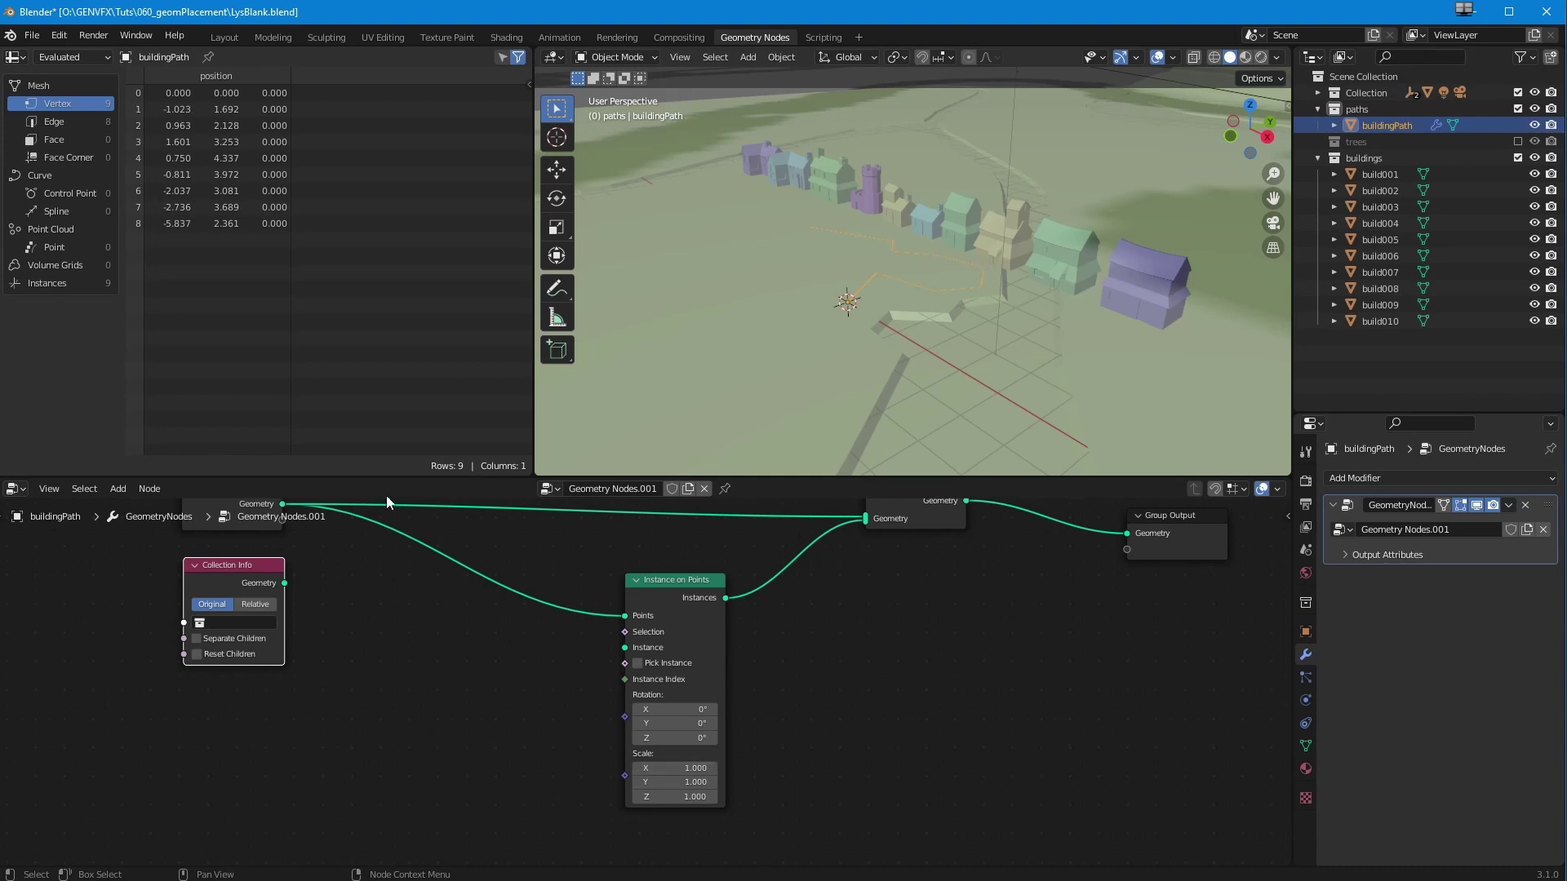
- Set the Collection Info node to the buildings collection and connect its Geometry output to the Instance input of Instance on Points
left_click(227, 623)
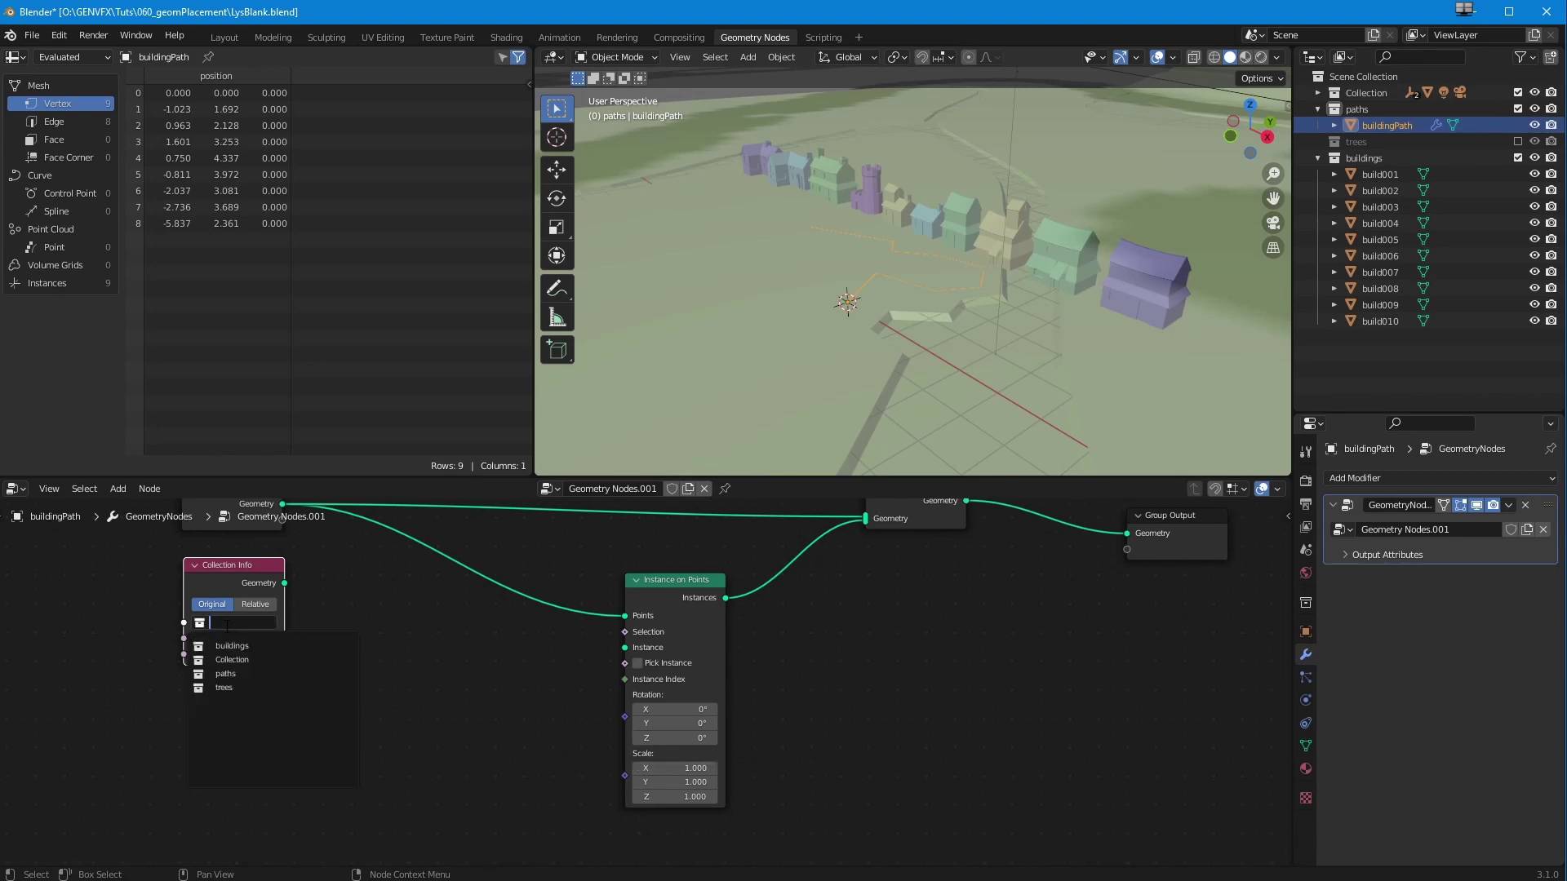
left_click(233, 646)
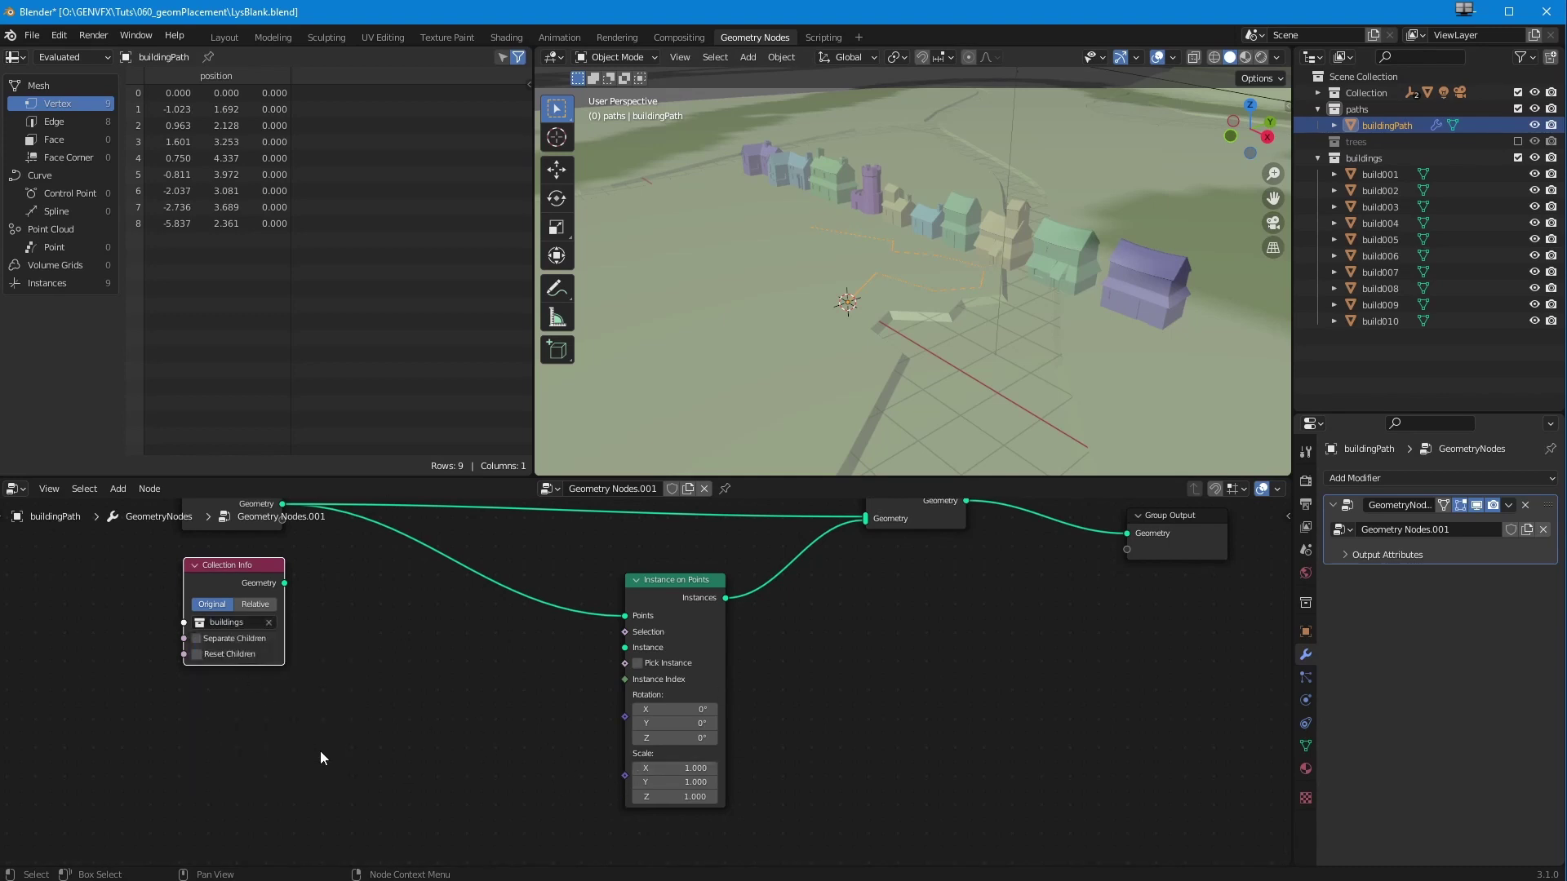
left_click_drag(287, 586, 624, 648)
middle_click_drag(734, 342, 796, 456)
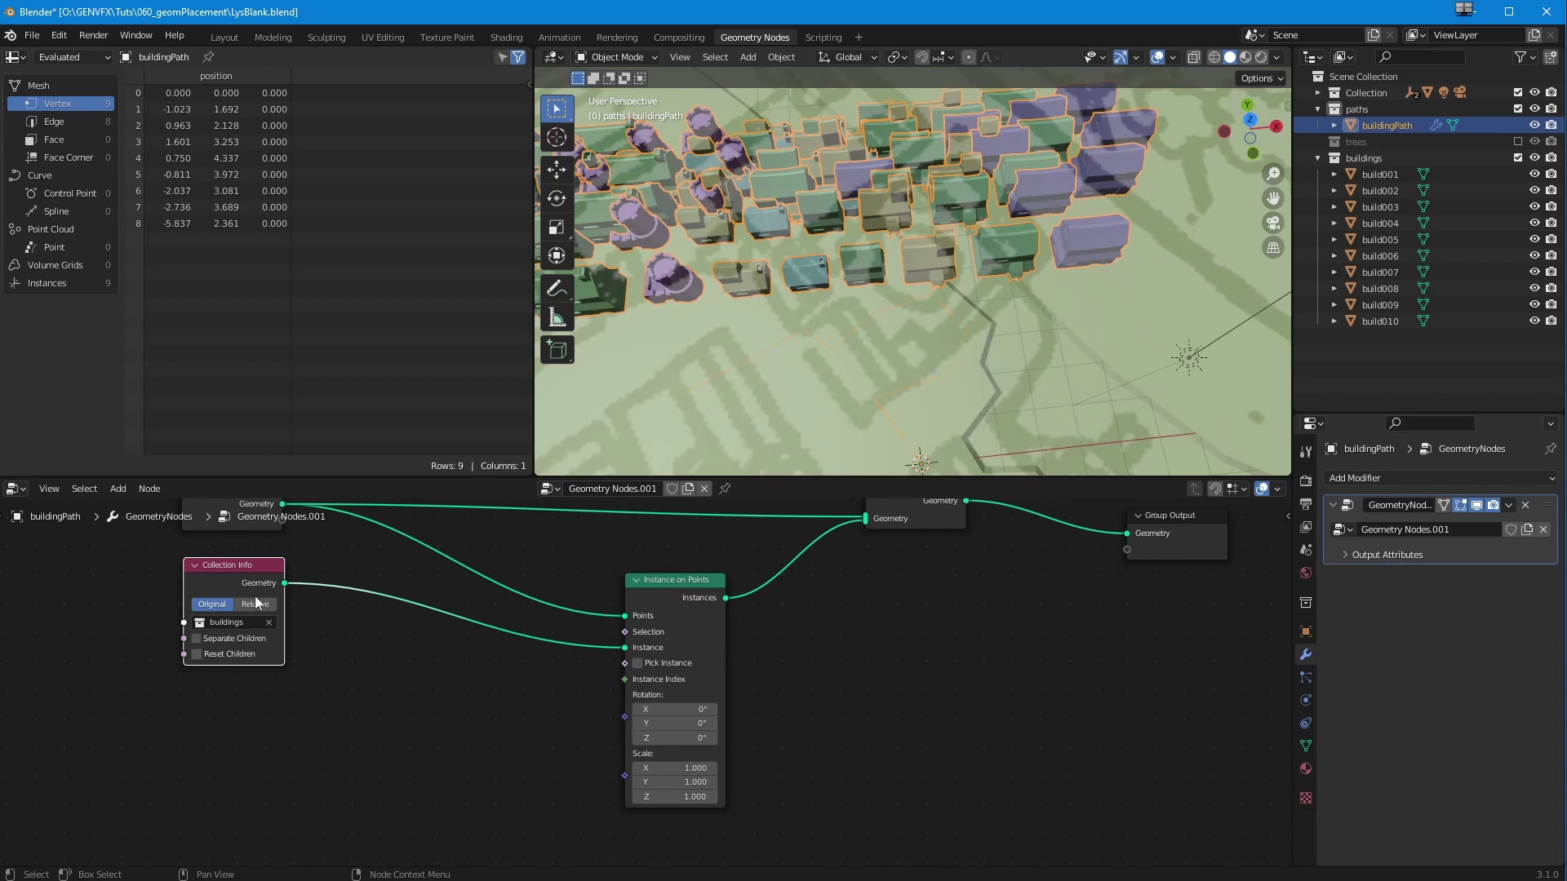
mouse_move(718, 282)
middle_mouse_down()
mouse_move(683, 218)
mouse_move(698, 271)
mouse_move(723, 263)
middle_mouse_up()
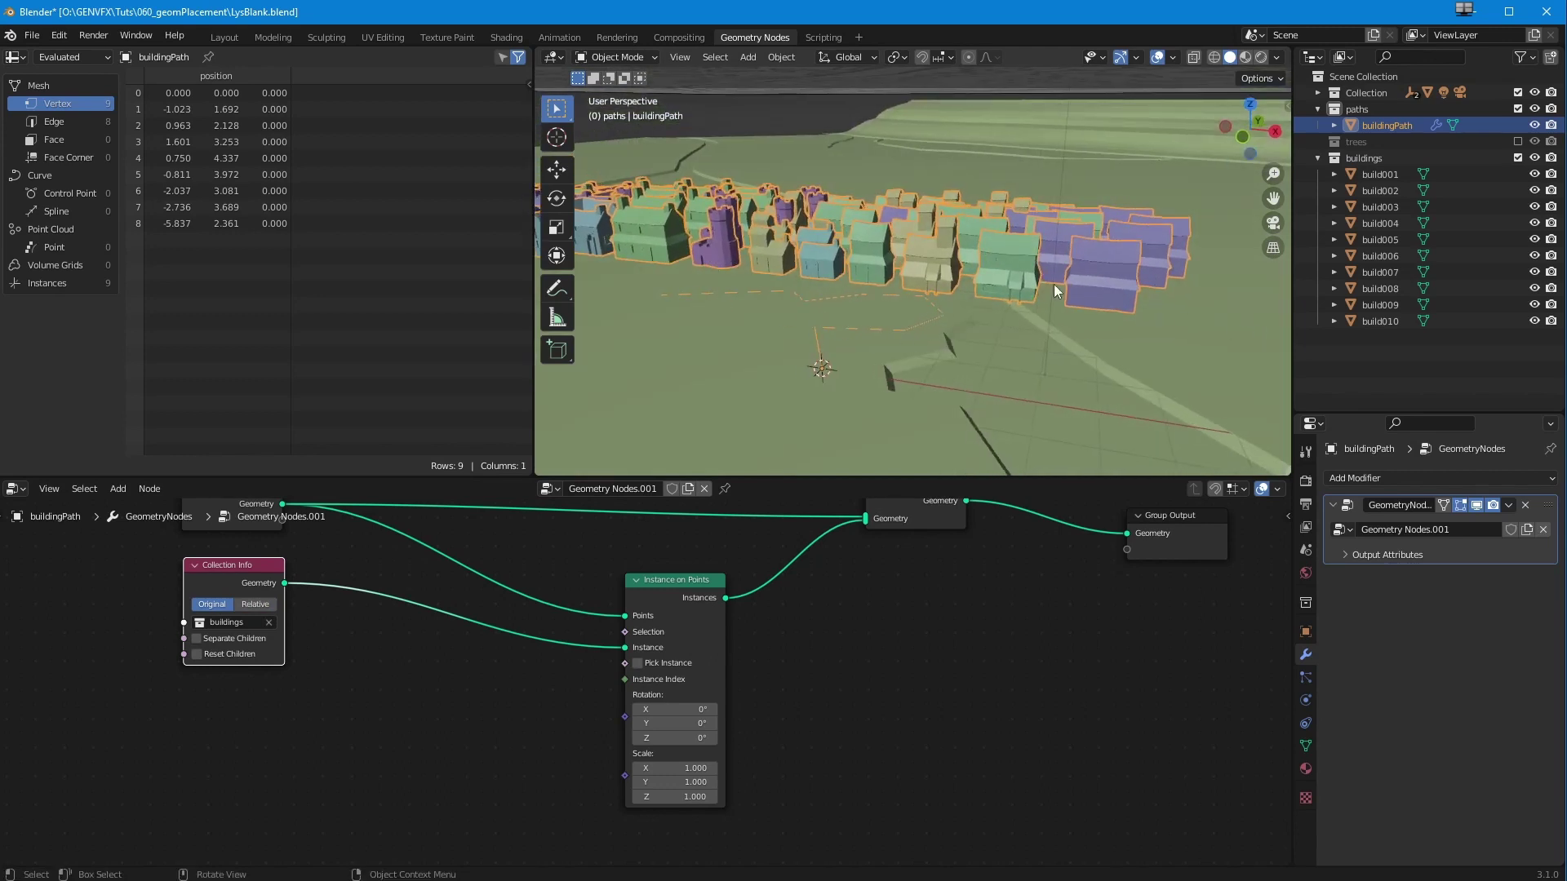
middle_click_drag(715, 296, 476, 664)
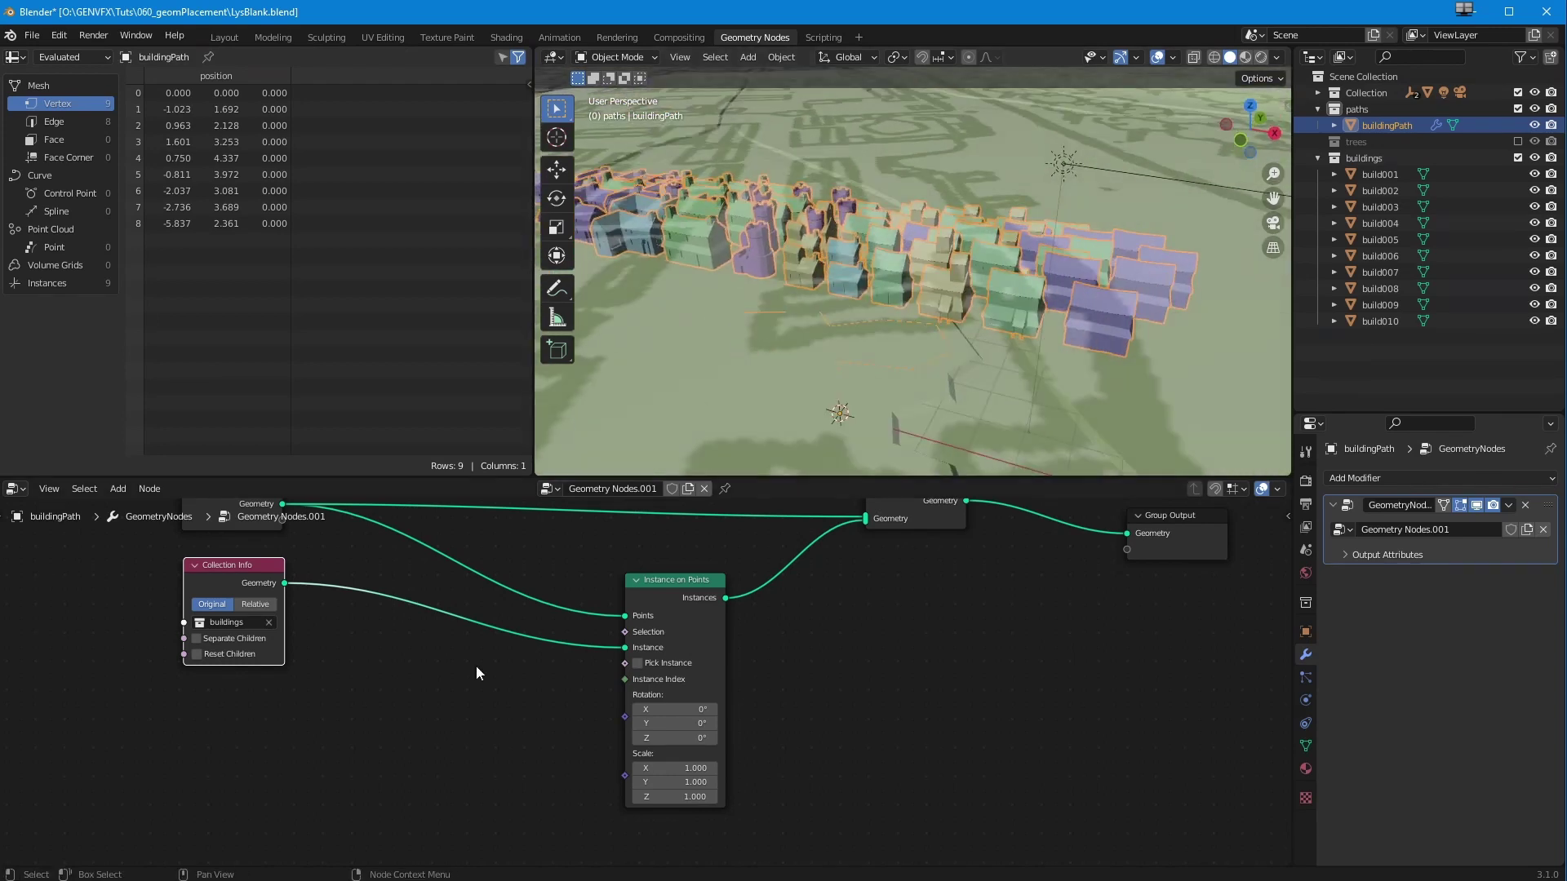
- Enable Separate Children and Reset Children on the Collection Info node
left_click(198, 654)
left_click(197, 639)
left_click(198, 652)
left_click(197, 652)
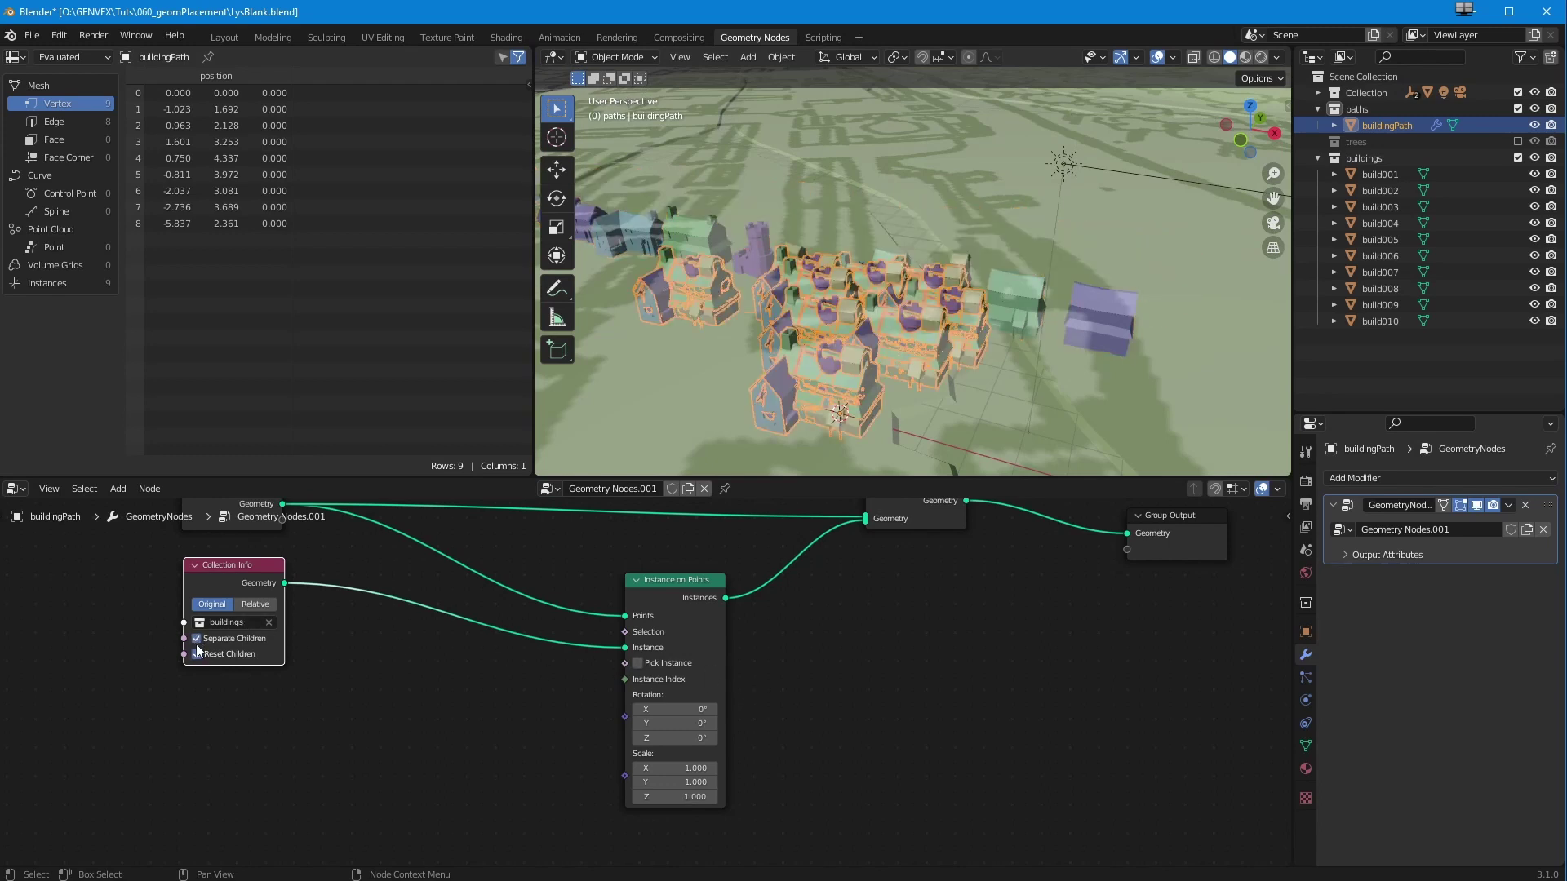
middle_click_drag(763, 320, 731, 346)
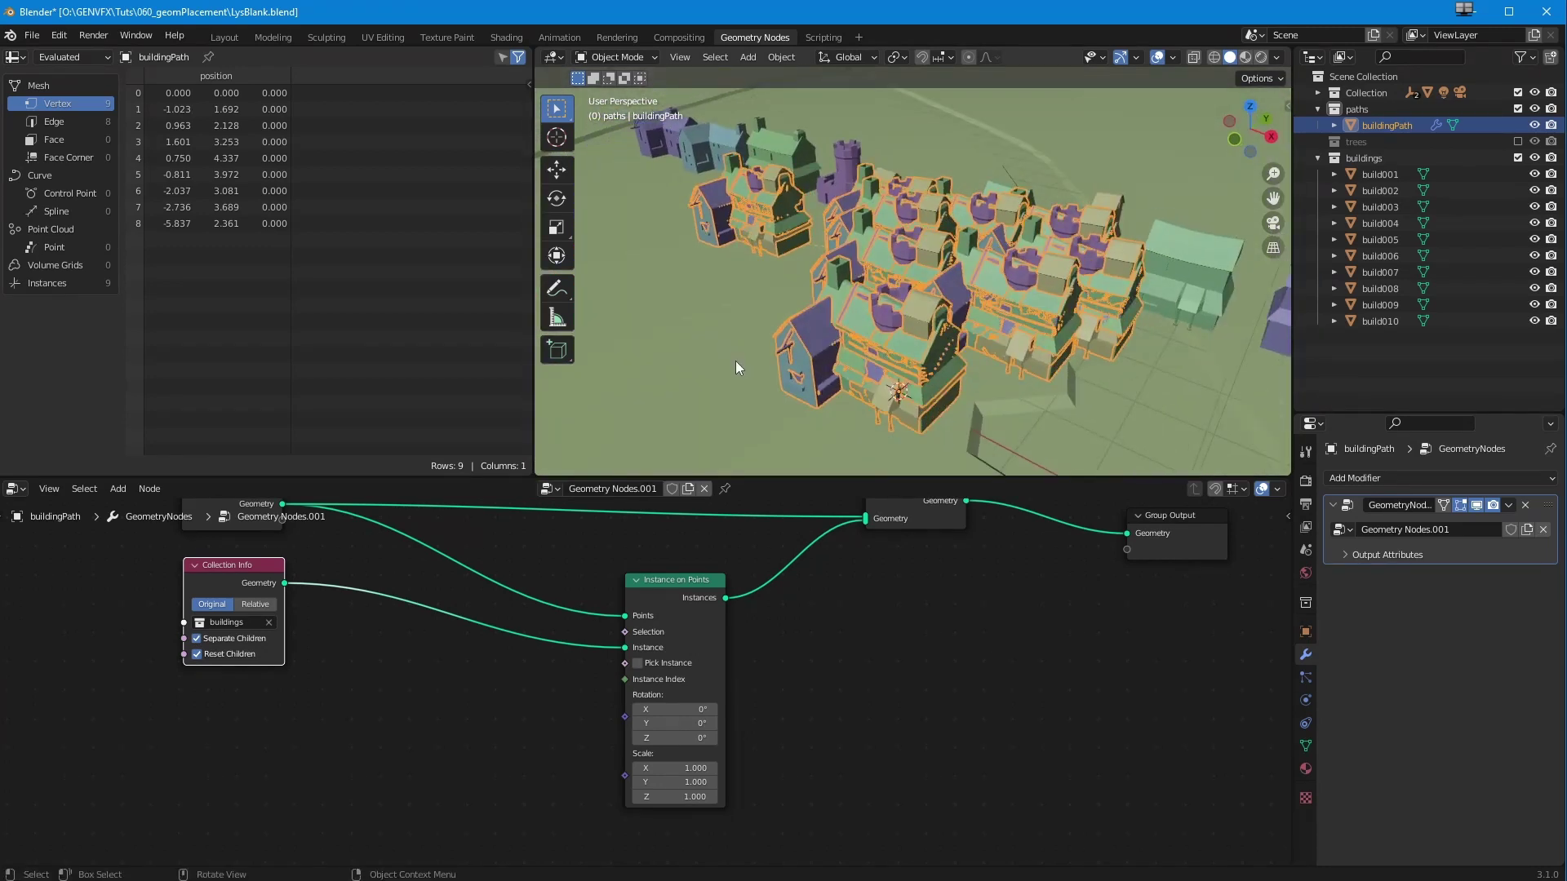
- Enable Pick Instance on the Instance on Points node and check the buildings placed along the path
left_click(636, 663)
middle_click_drag(796, 374, 760, 397)
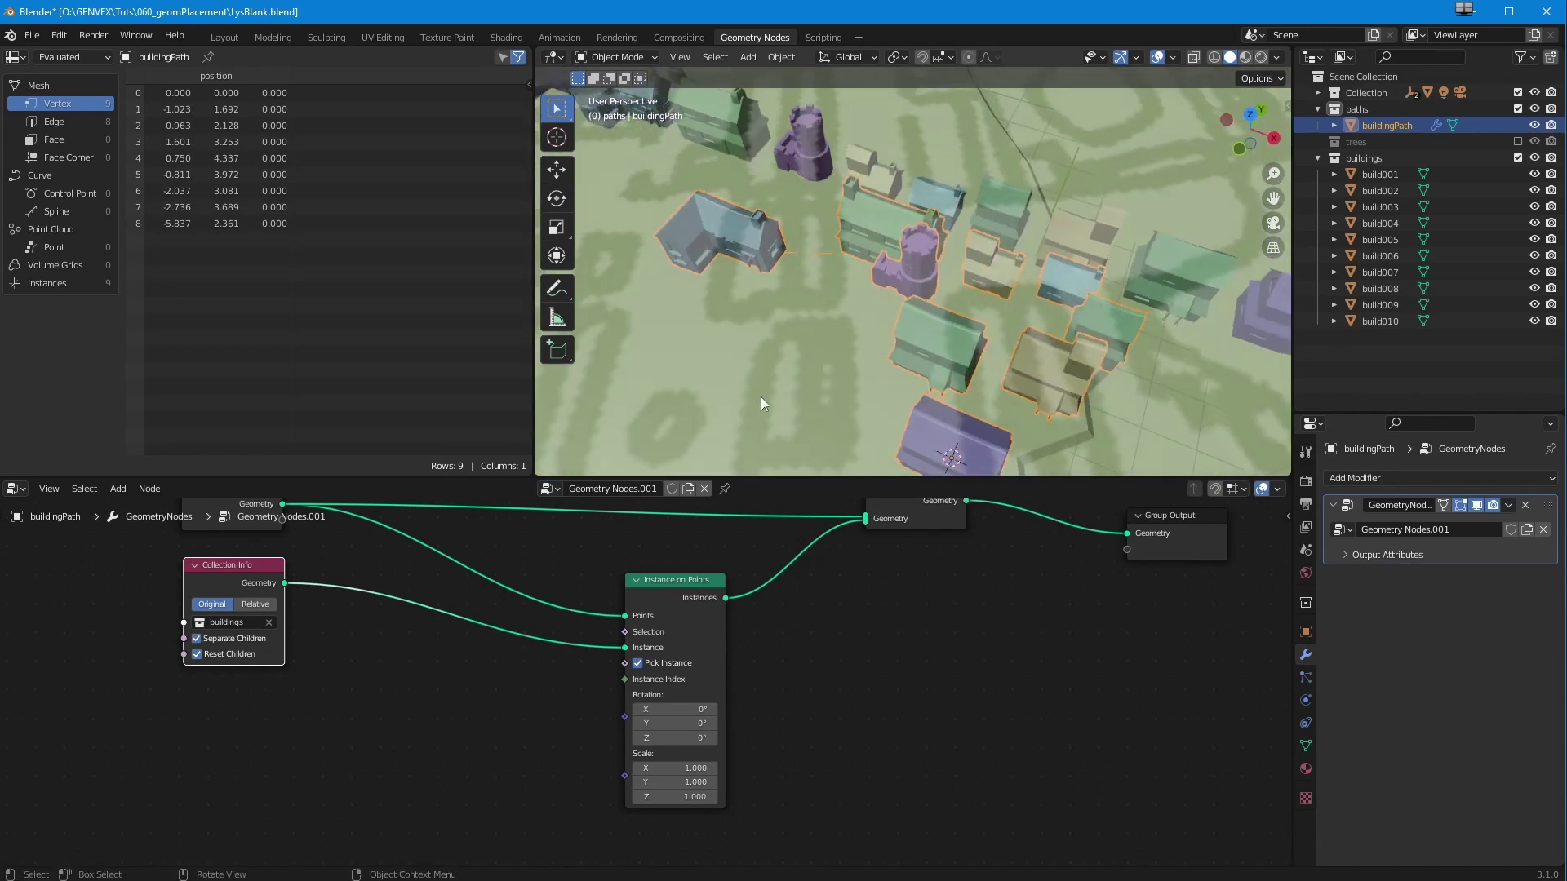
middle_click_drag(986, 232, 848, 271)
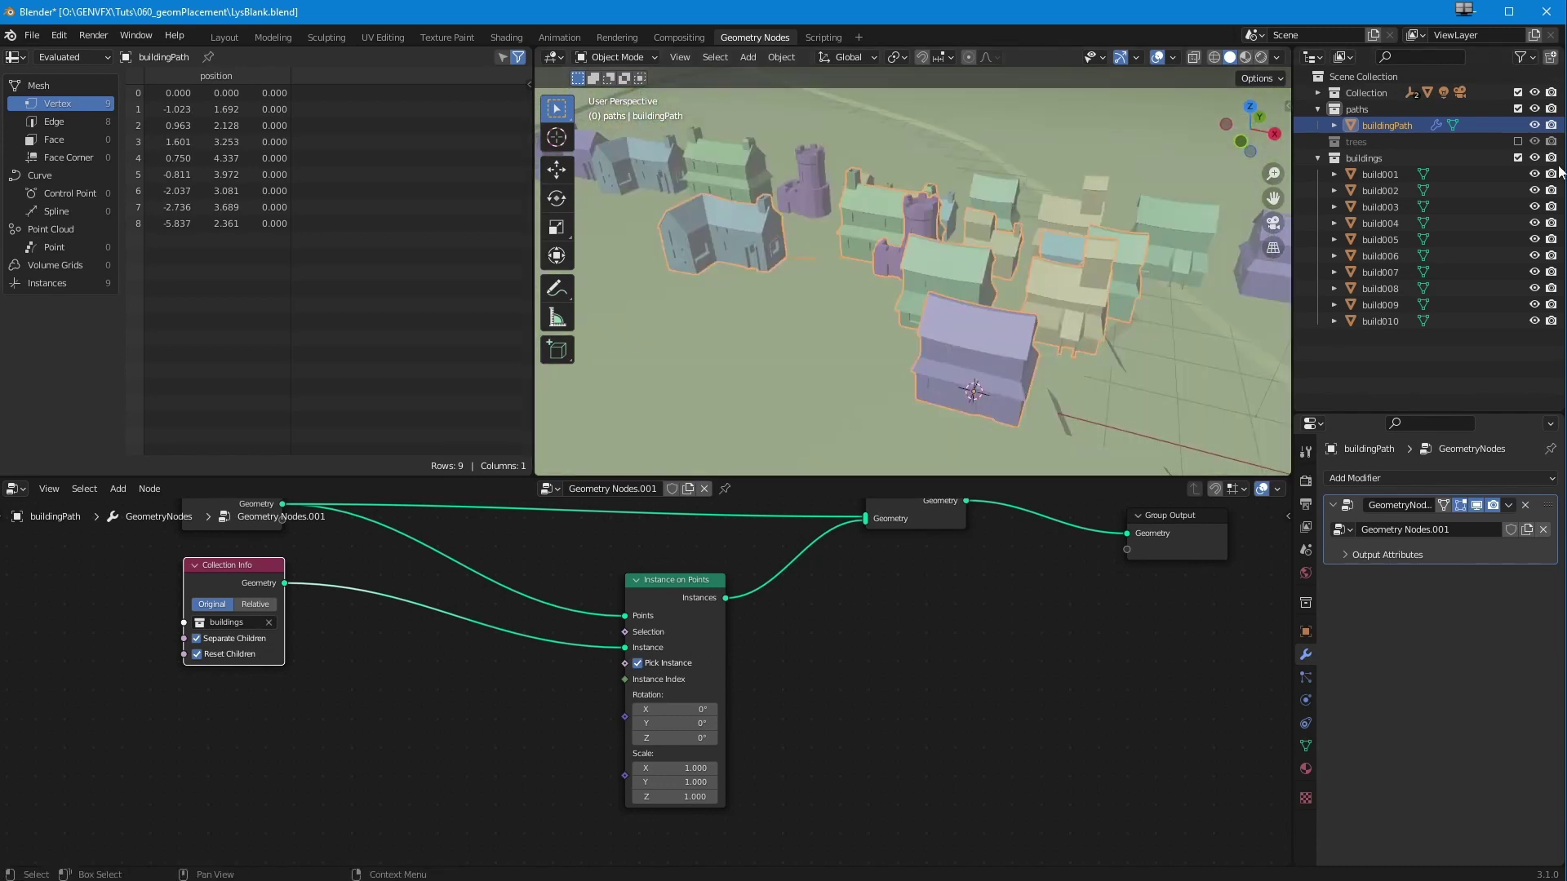
- Exclude the buildings collection from the view layer, view the map from the top, and move Collection Info farther from Instance on Points
left_click(1518, 158)
middle_click_drag(854, 317, 792, 352)
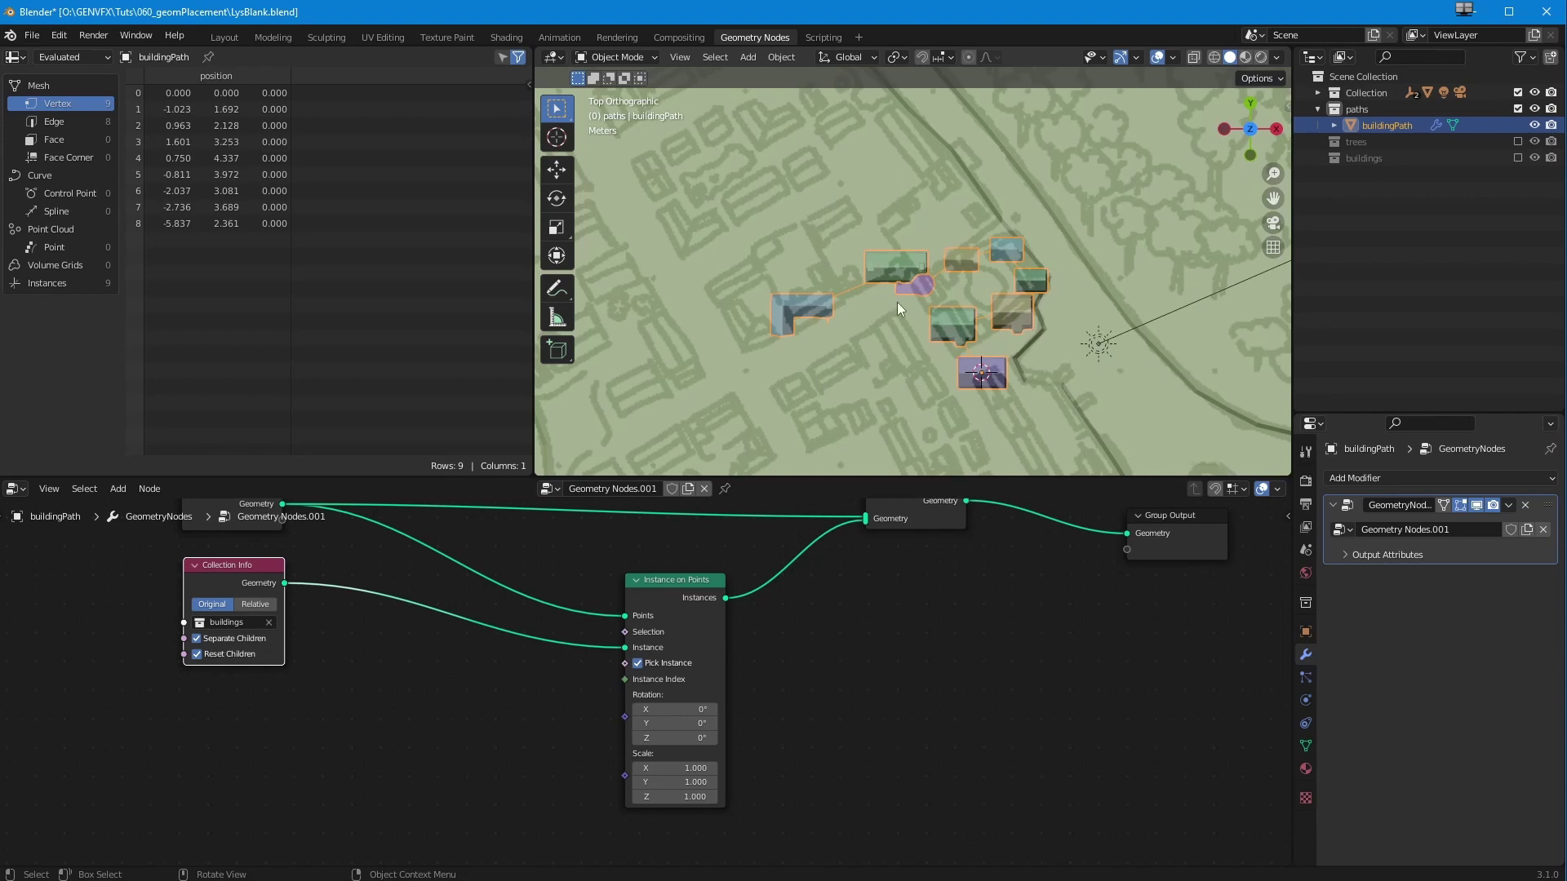
middle_click_drag(811, 350, 730, 214, "ctrl")
middle_click_drag(757, 270, 737, 199, "shift")
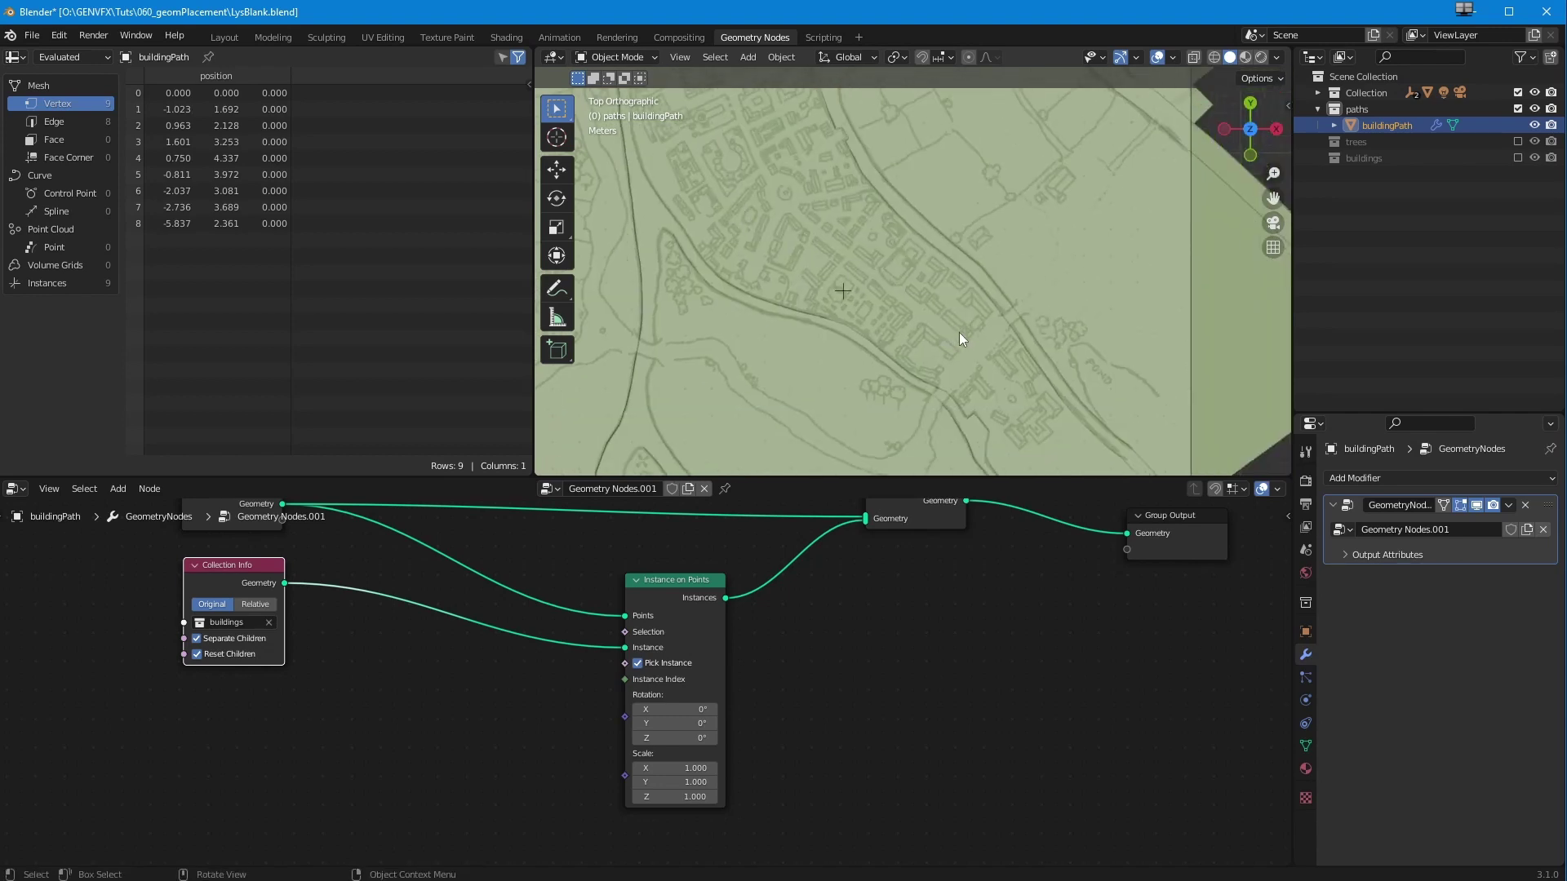
middle_click_drag(786, 259, 875, 408, "shift")
mouse_move(875, 408)
middle_mouse_down("ctrl")
mouse_move(826, 344)
mouse_move(953, 413)
mouse_move(846, 374)
mouse_move(899, 374)
mouse_move(888, 391)
middle_mouse_up("ctrl")
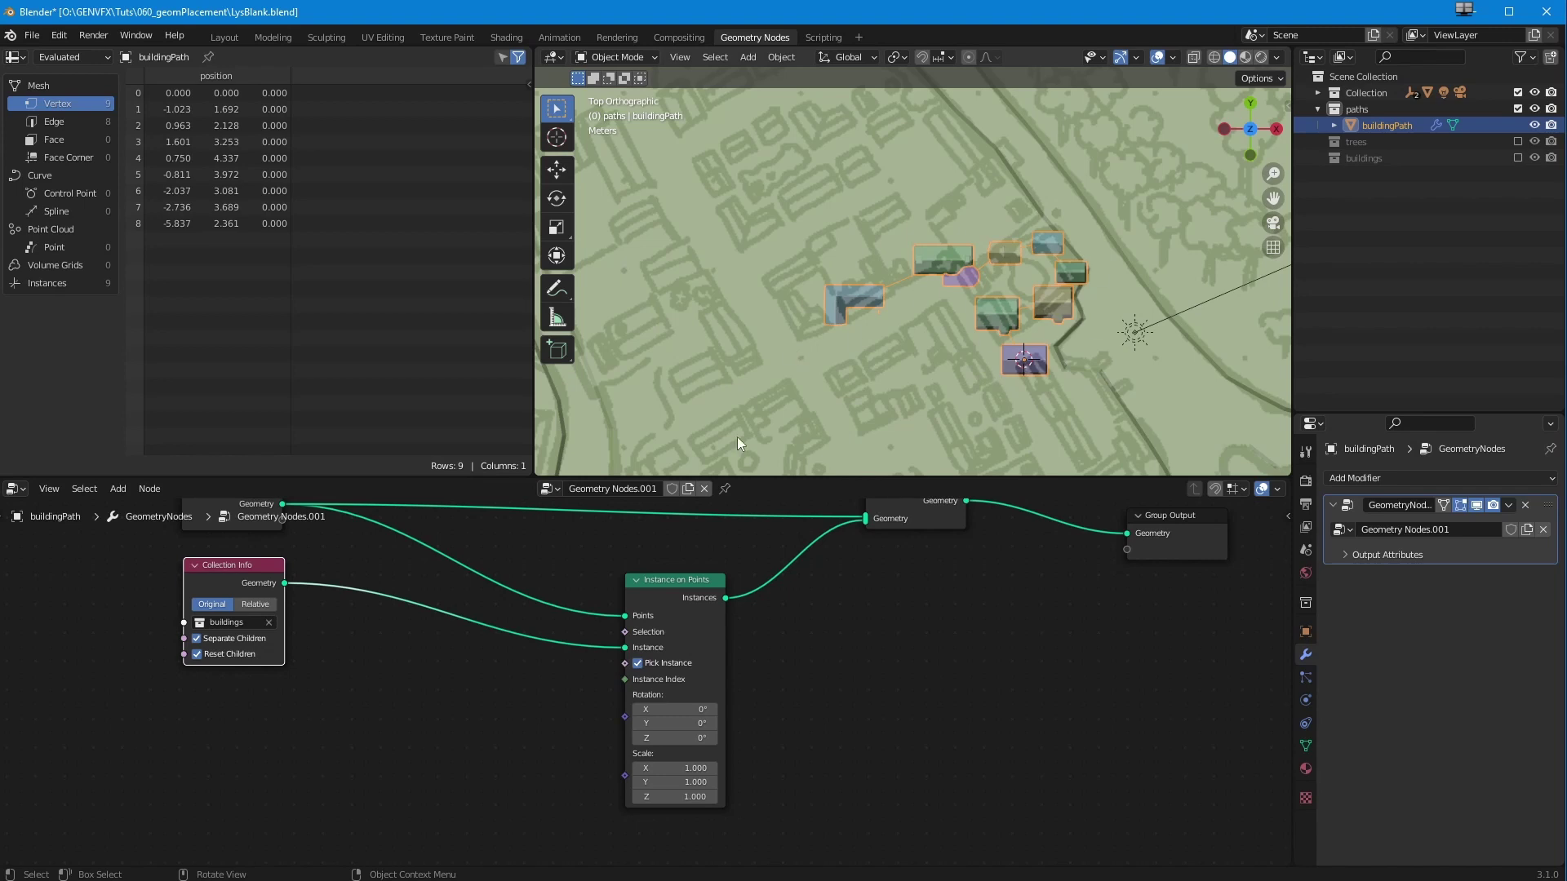
left_click_drag(244, 565, 197, 567)
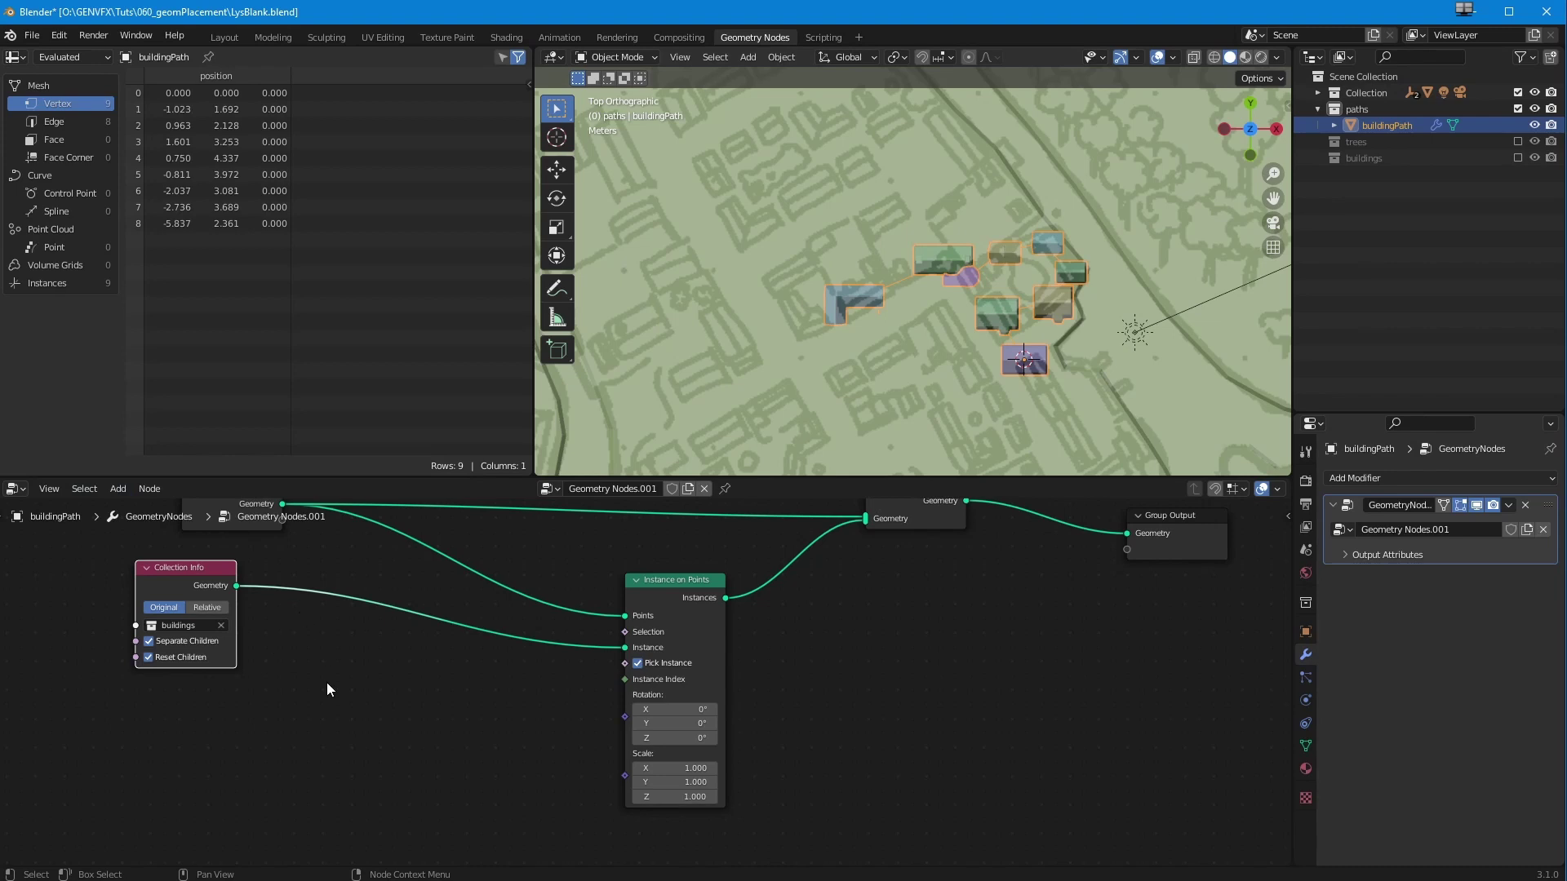
left_click(117, 488)
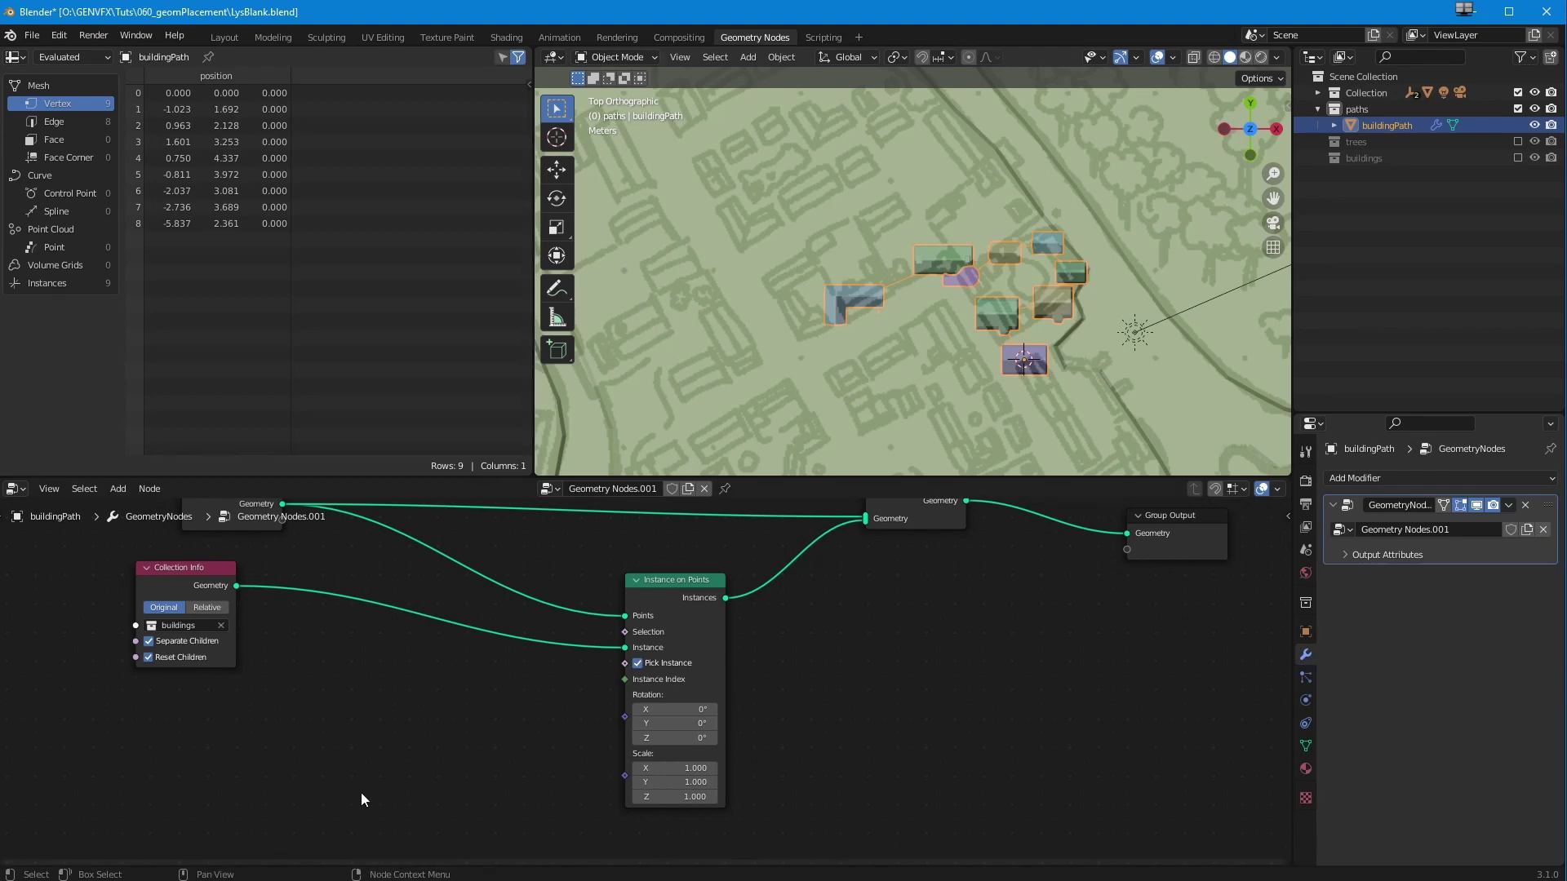
left_click(117, 488)
mouse_move(147, 618)
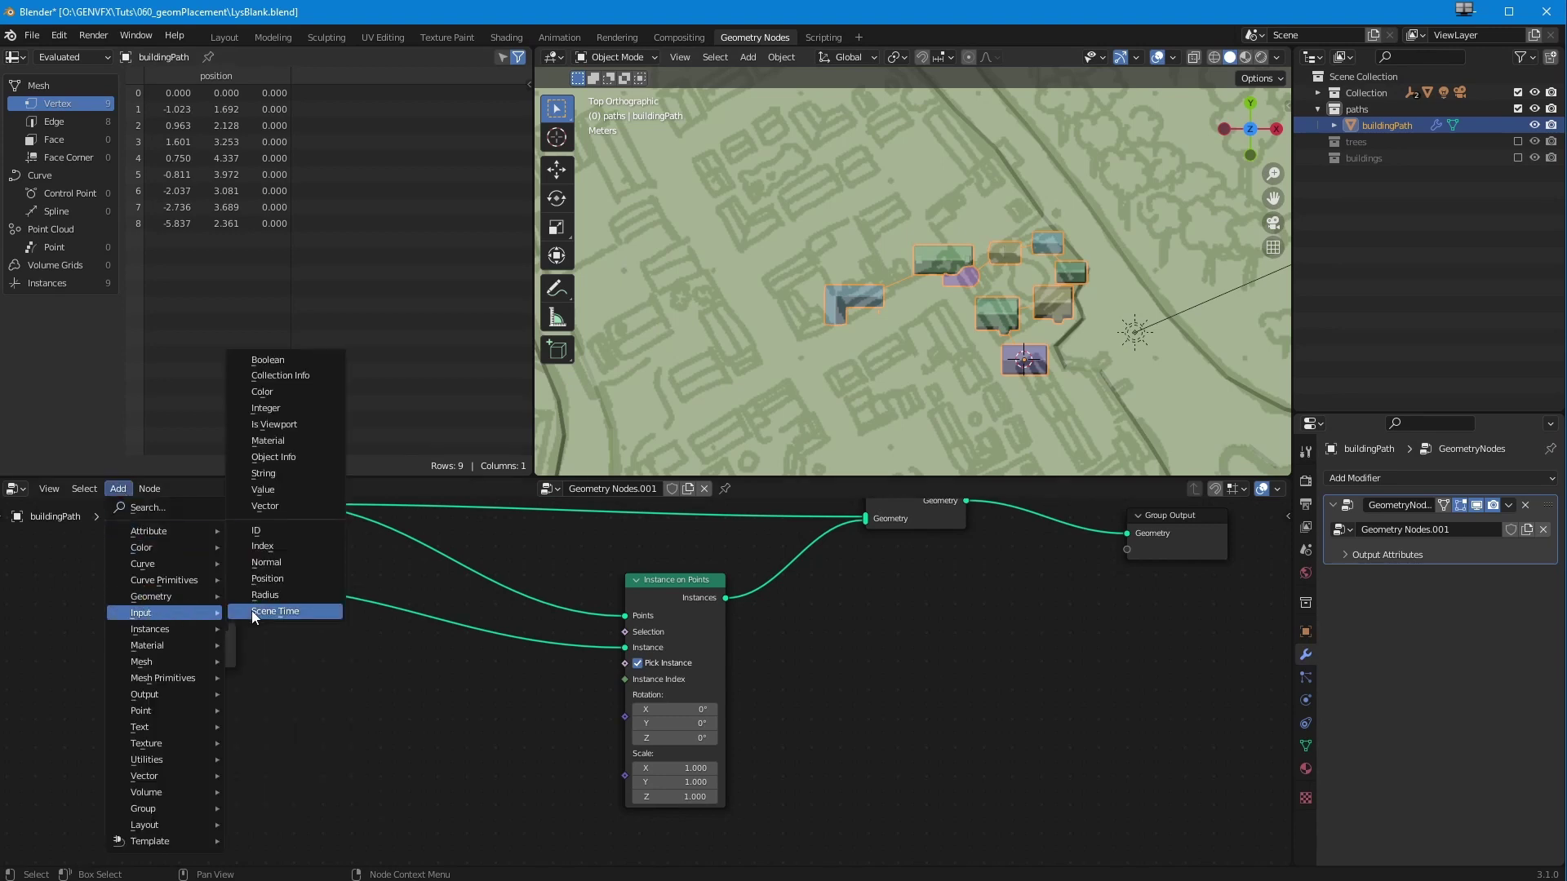
left_click(263, 489)
left_click(307, 679)
left_click_drag(307, 679, 275, 714)
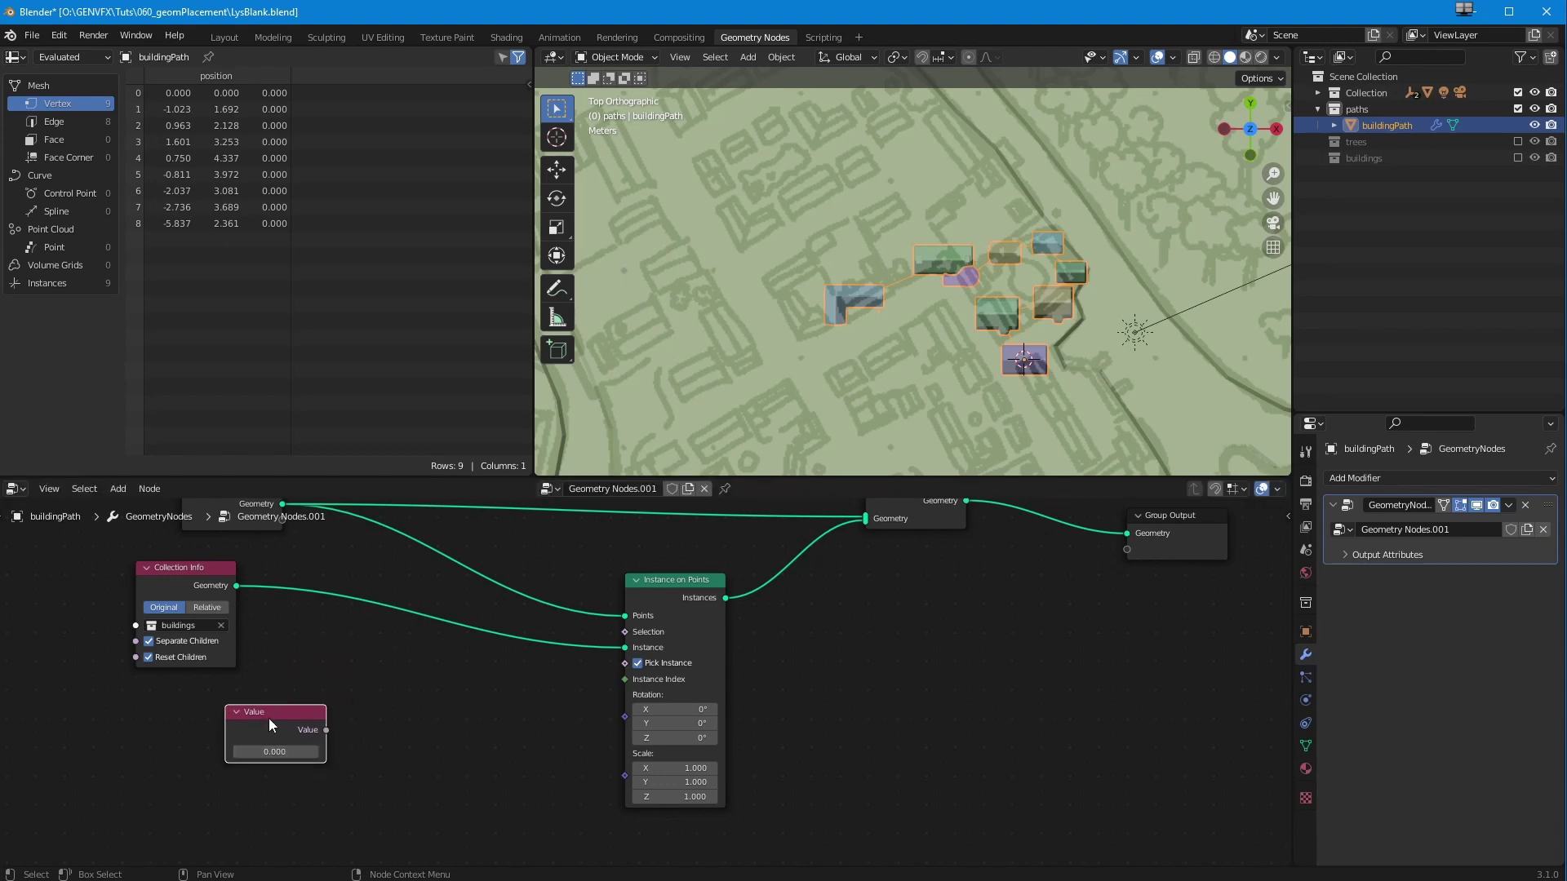
key("x")
- Add a Random Value node below the Collection Info node
left_click(118, 488)
mouse_move(175, 531)
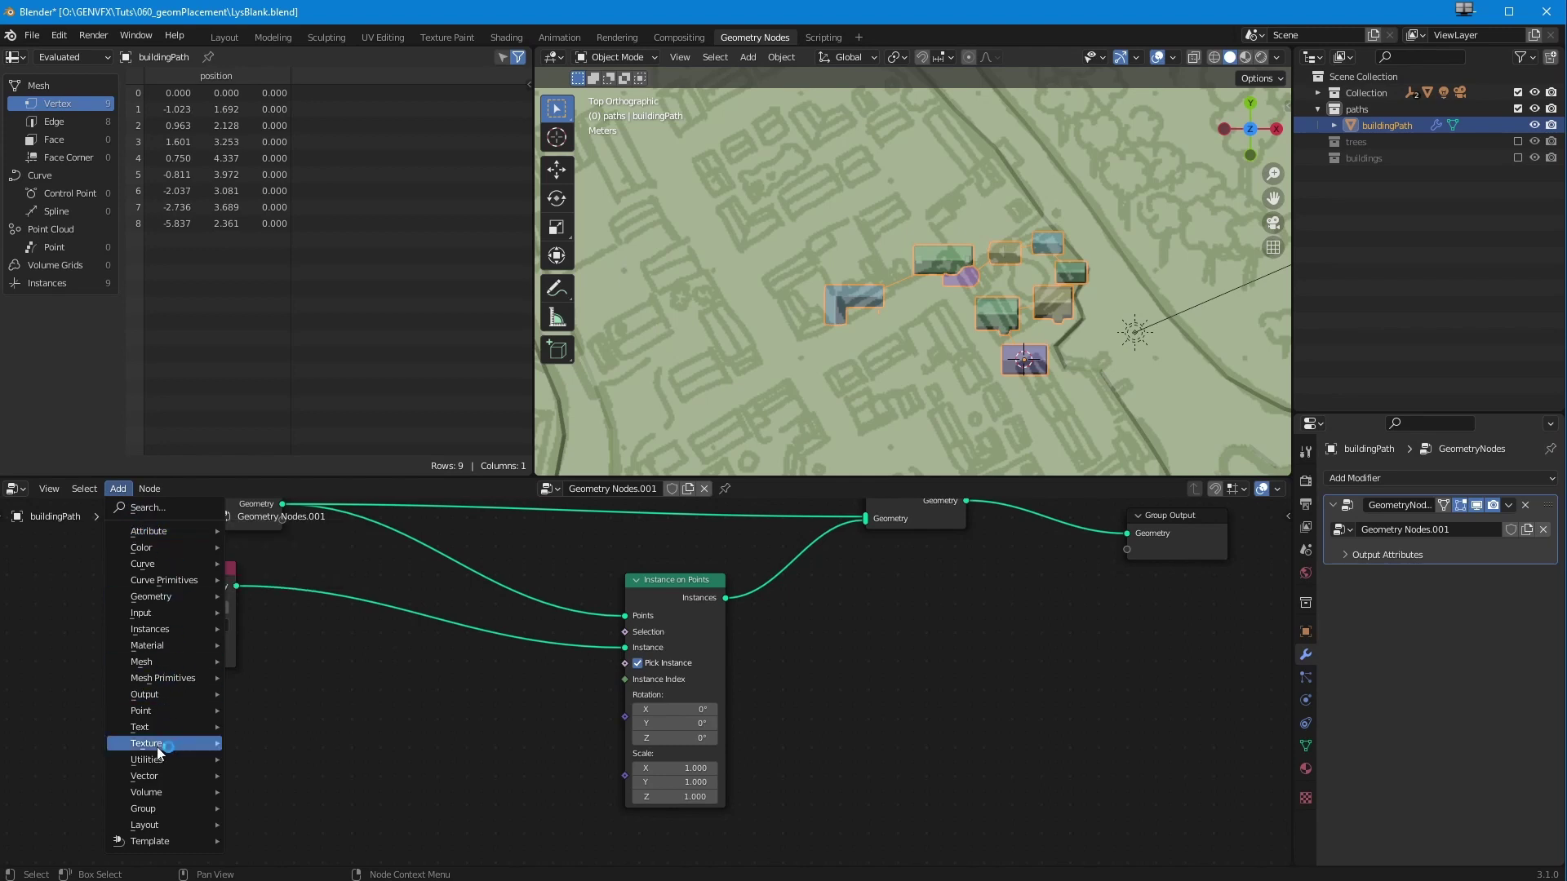
mouse_move(147, 618)
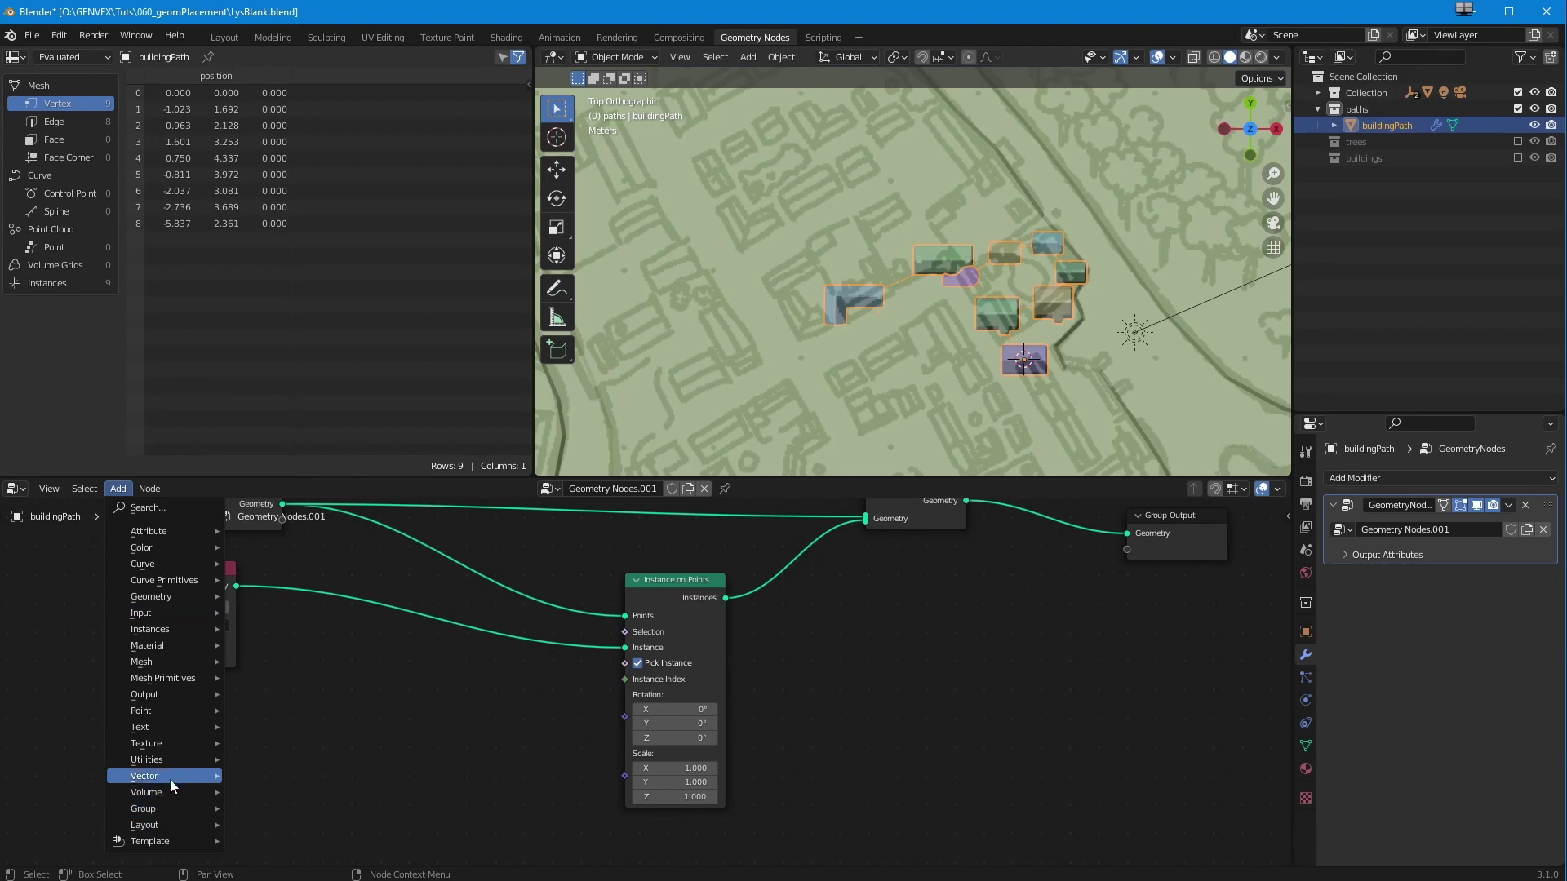
mouse_move(160, 759)
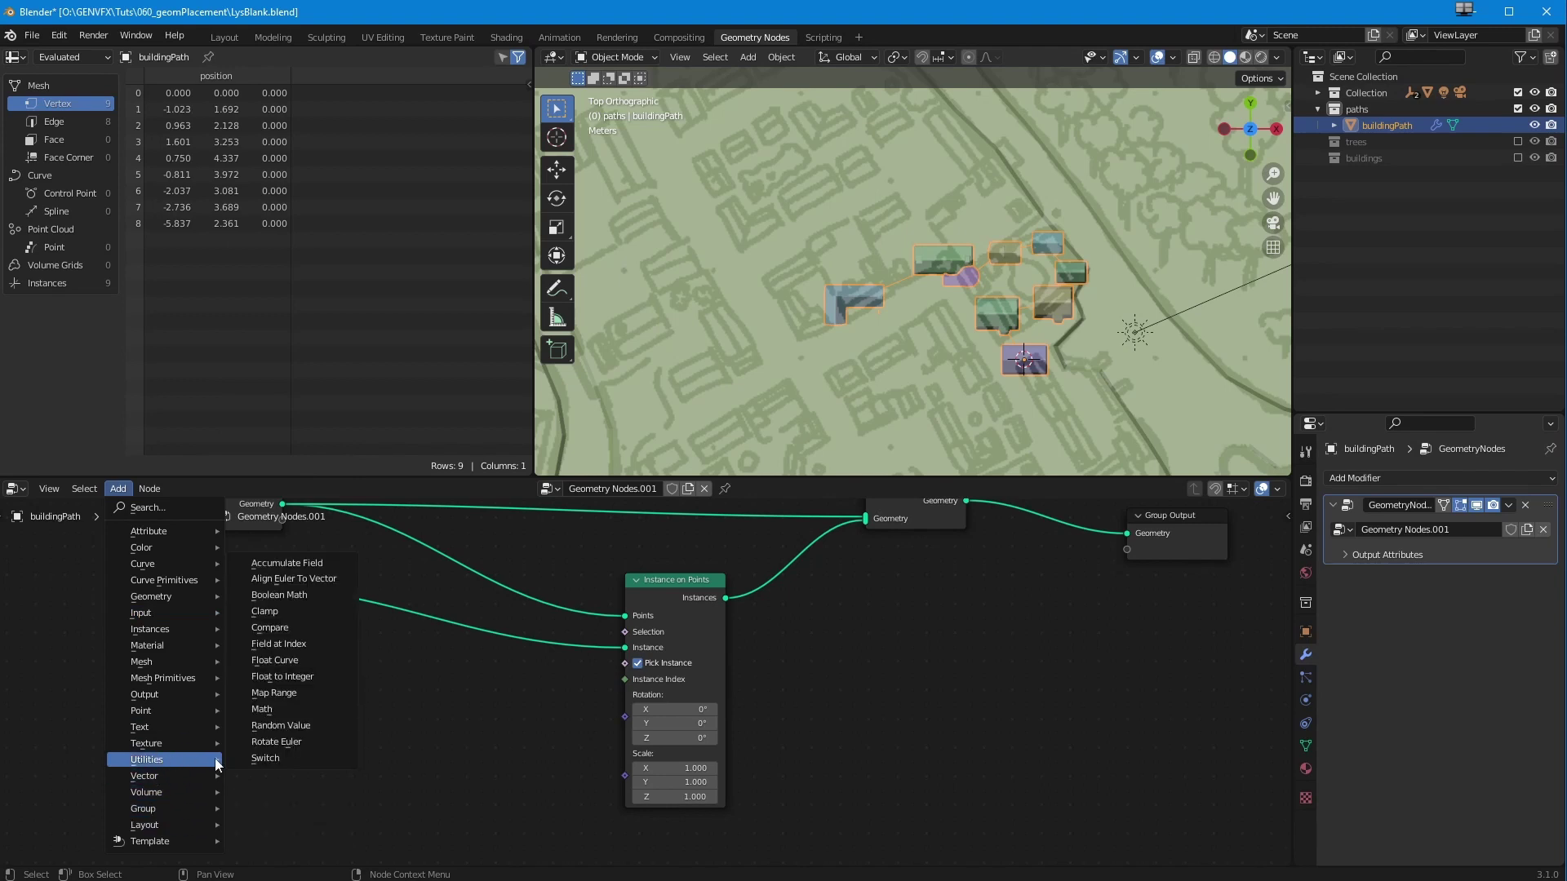
left_click(268, 726)
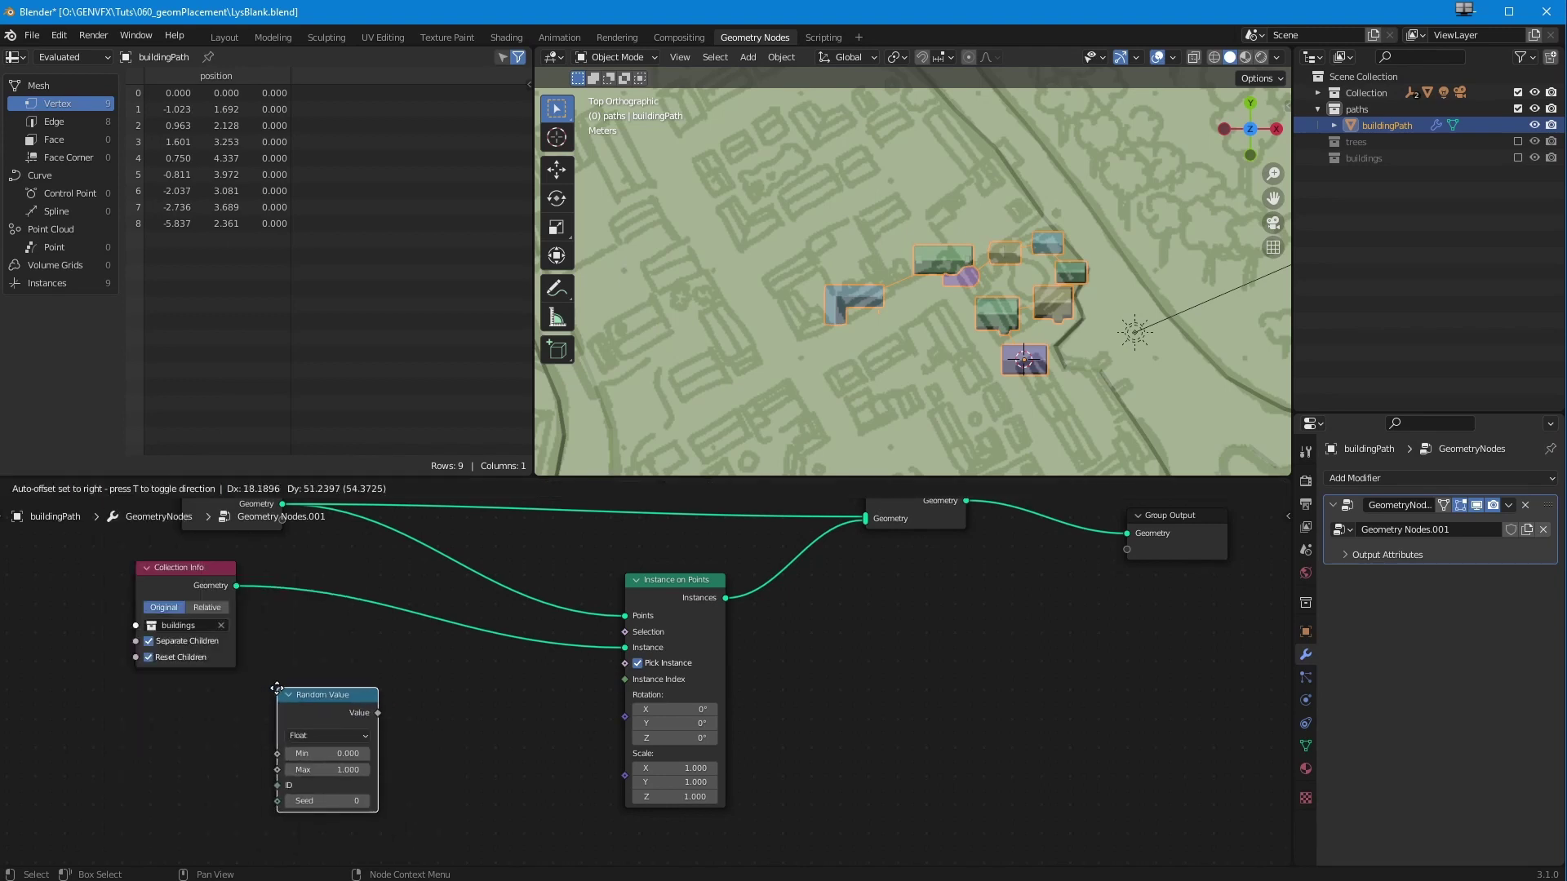
left_click(334, 735)
scroll(359, 735, "up", 2)
scroll(389, 711, "up", 1)
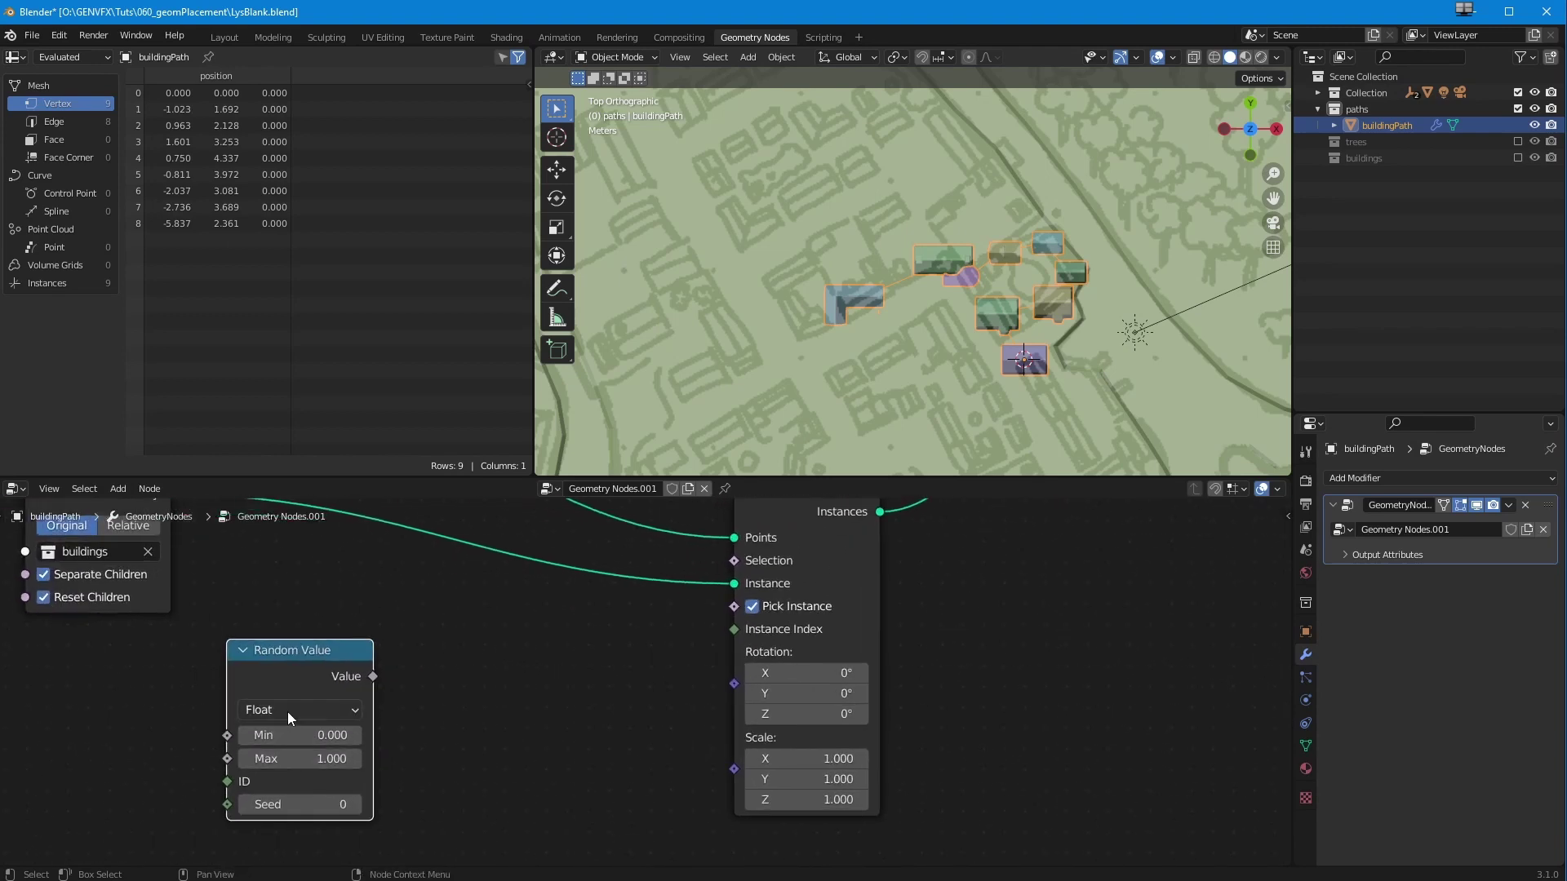
- Set the Random Value node to Integer with a Max of 3 and place it below Collection Info
left_click(286, 709)
left_click(278, 757)
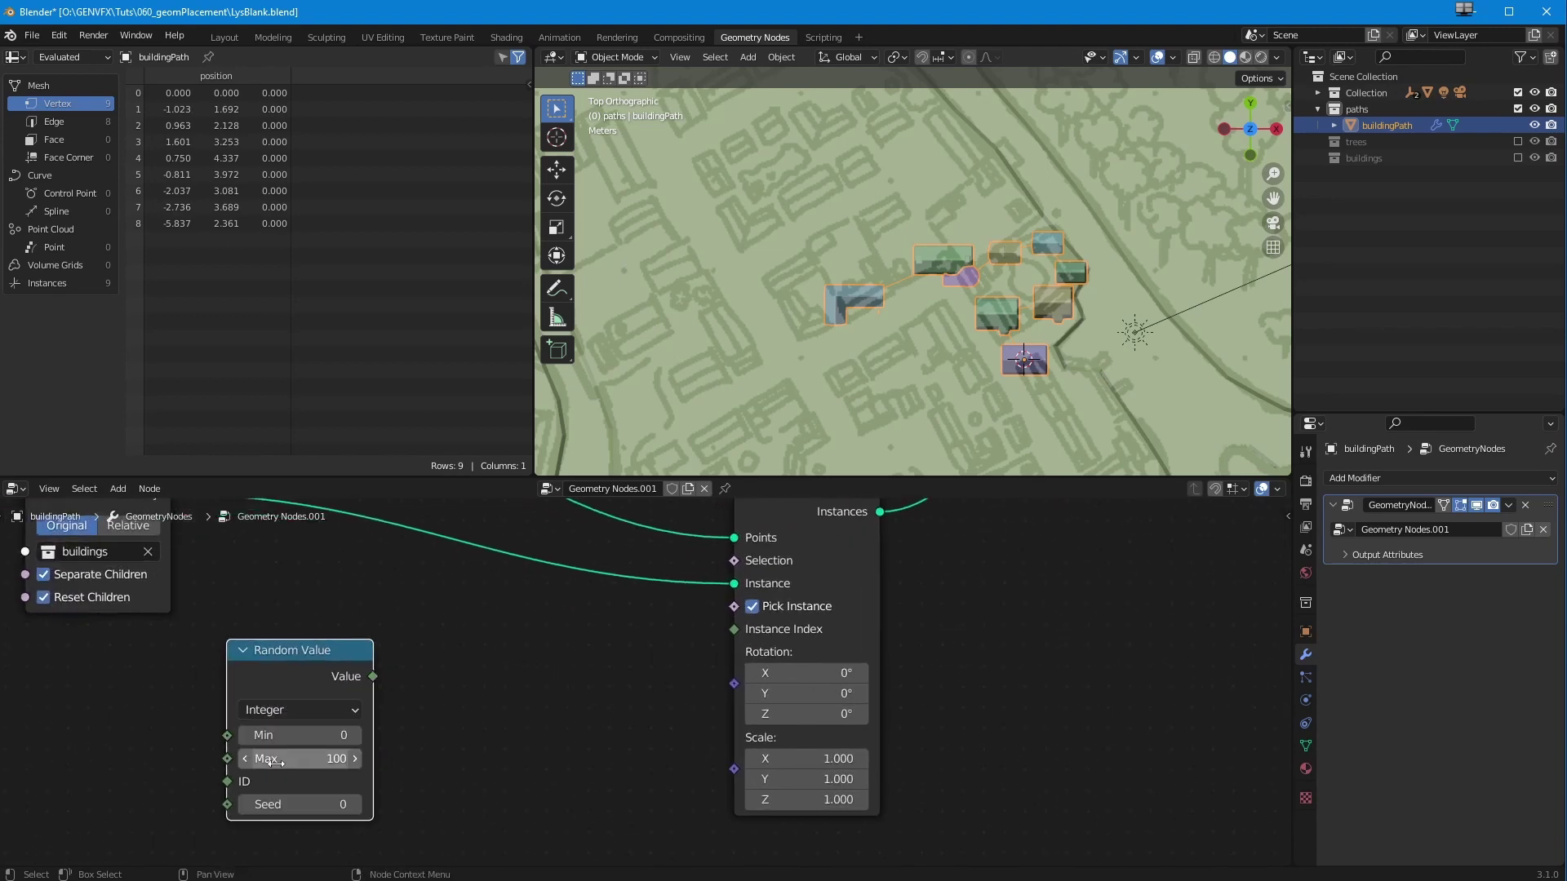
left_click(289, 761)
type("3")
key("Return")
scroll(286, 666, "down", 1)
left_click_drag(285, 670, 222, 689)
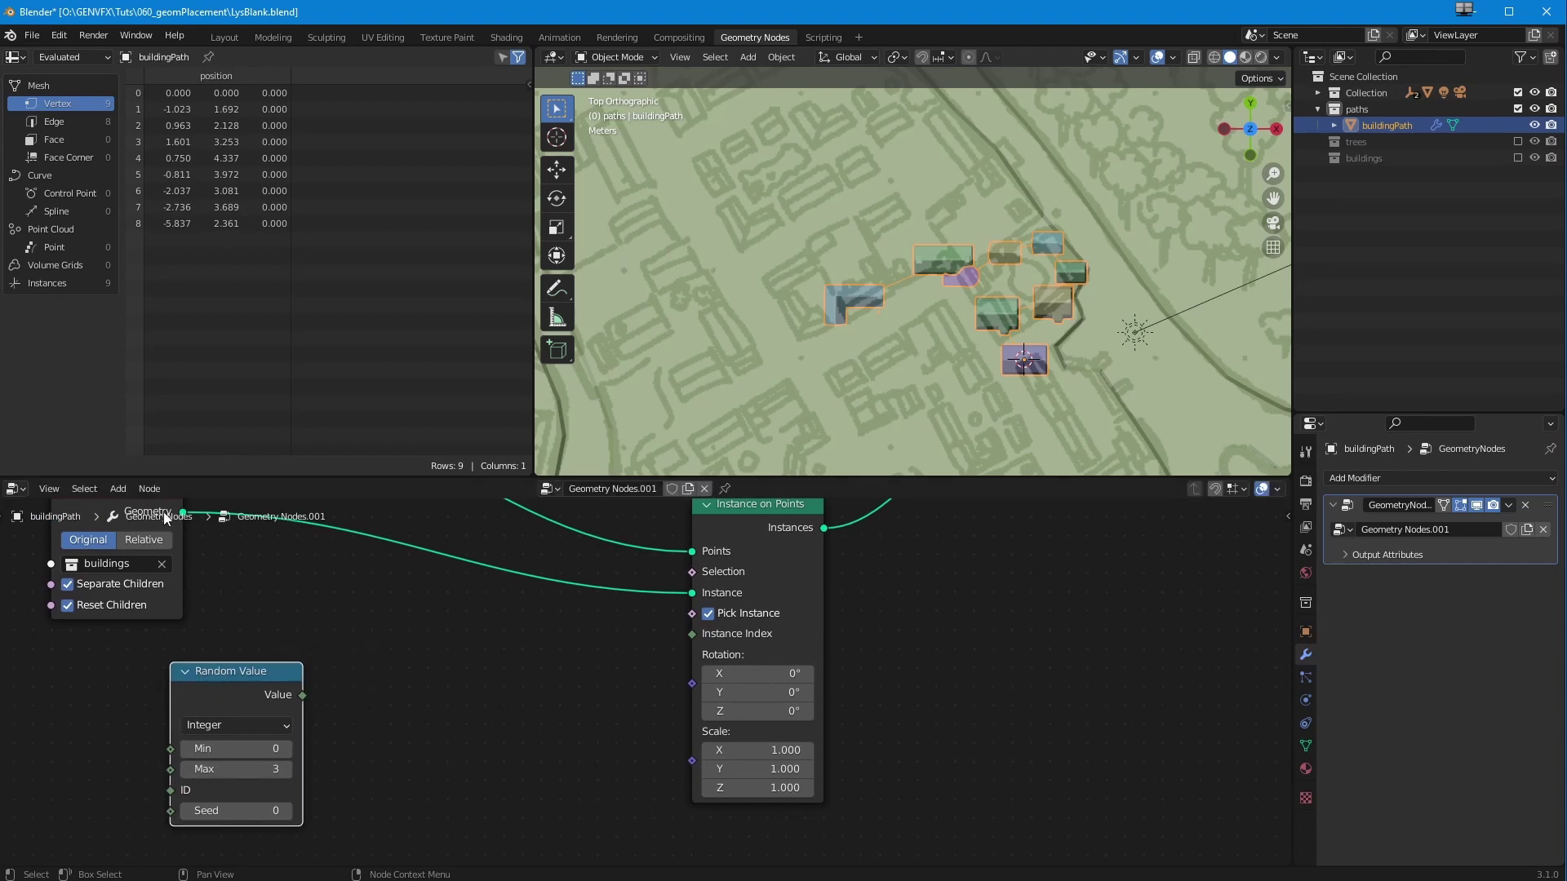
left_click(118, 488)
mouse_move(170, 662)
left_click_drag(253, 674, 222, 674)
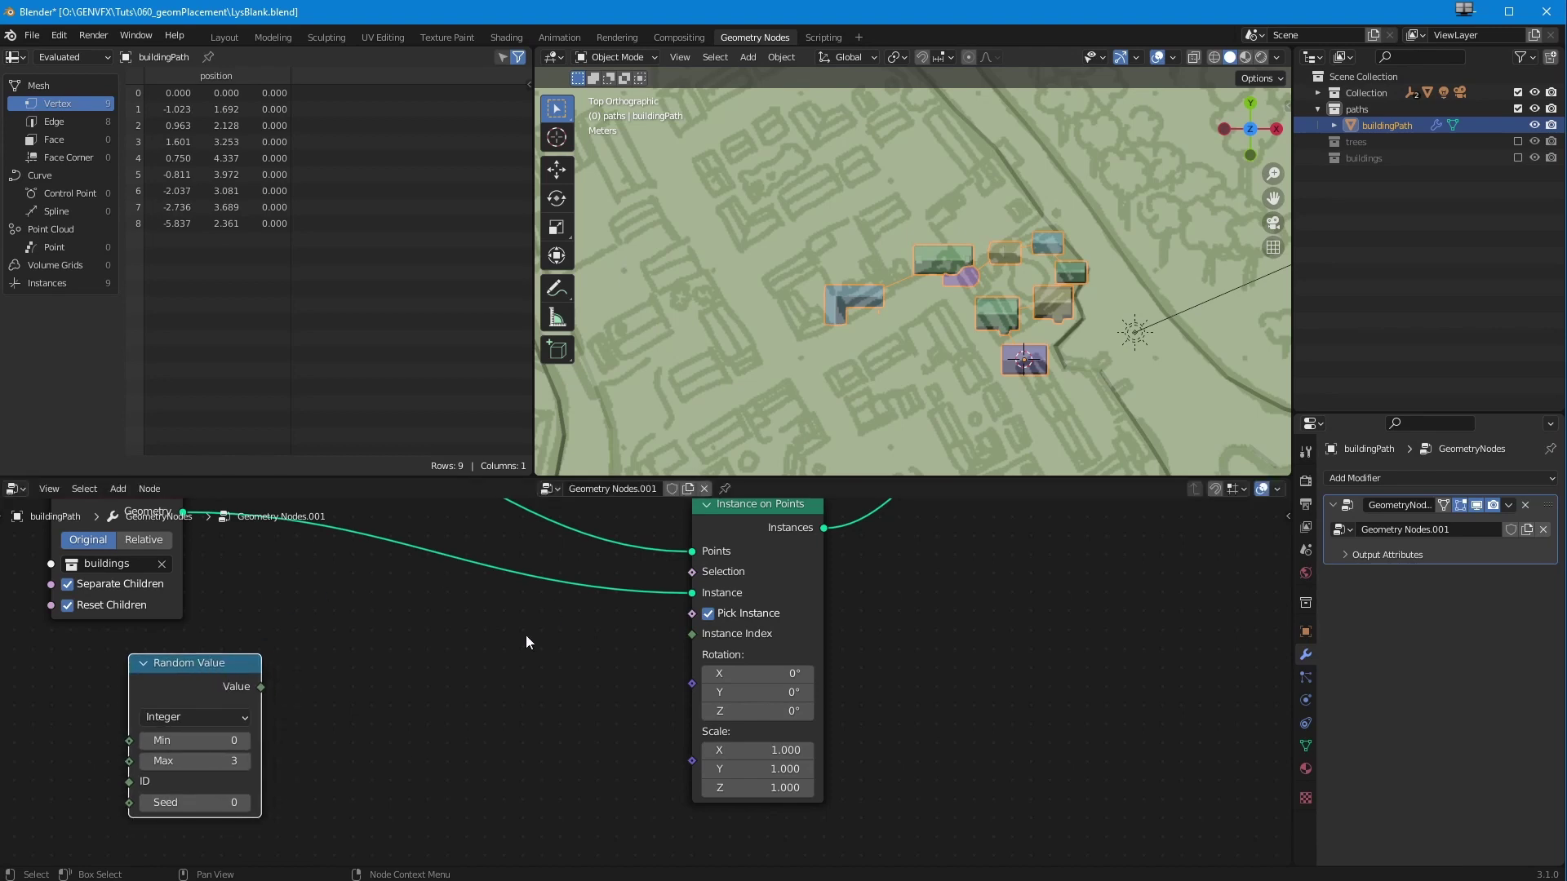
- Add a Math node between Random Value and Instance on Points and set its operation to Multiply
left_click(118, 489)
mouse_move(166, 808)
mouse_move(159, 777)
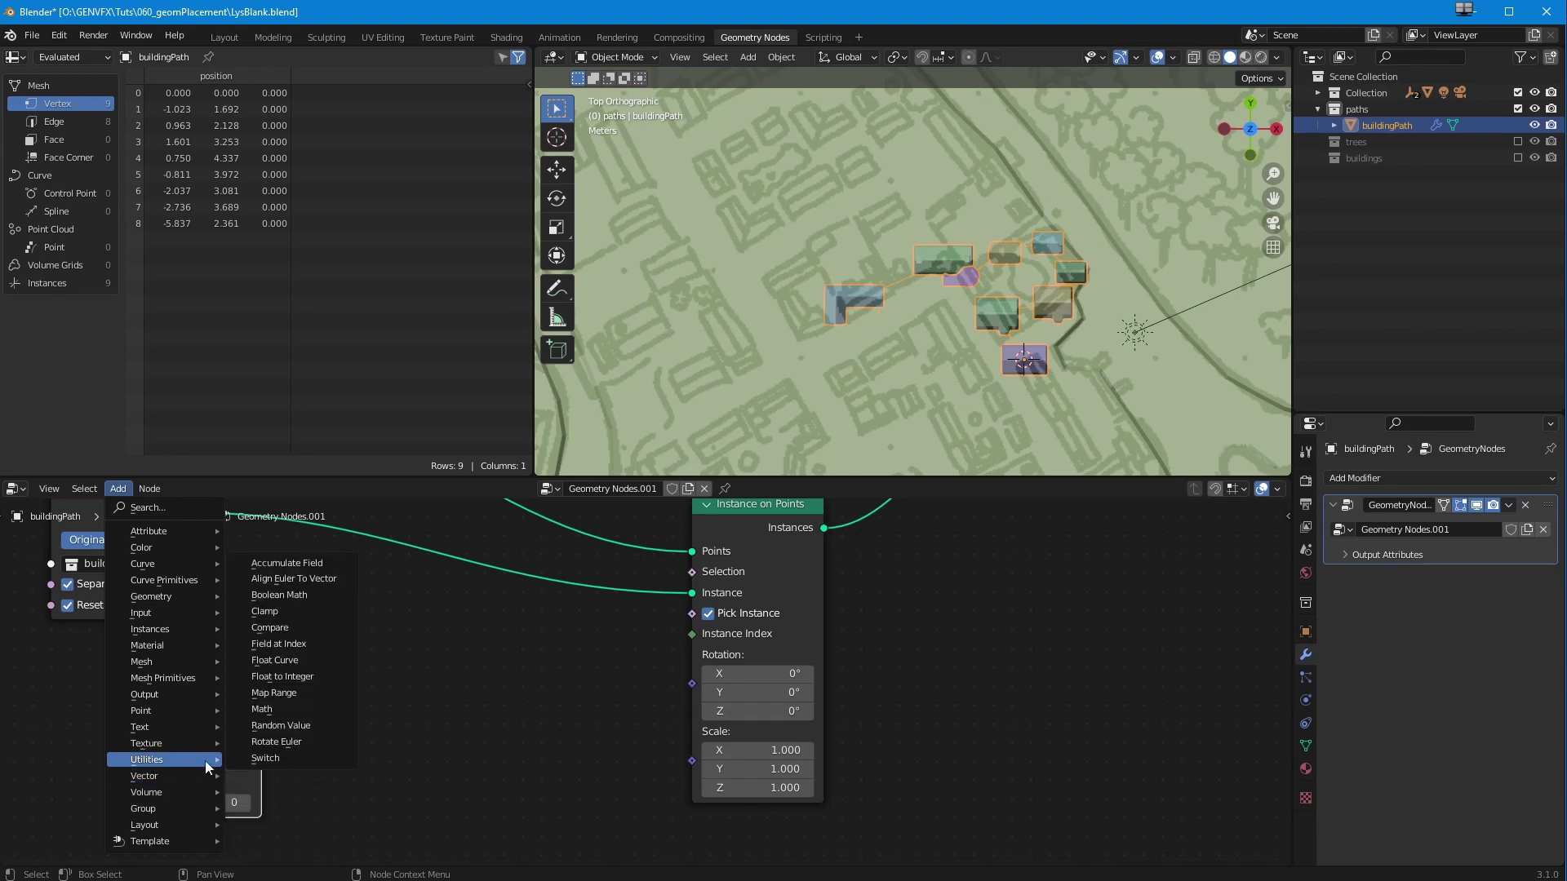
left_click(262, 710)
left_click(400, 694)
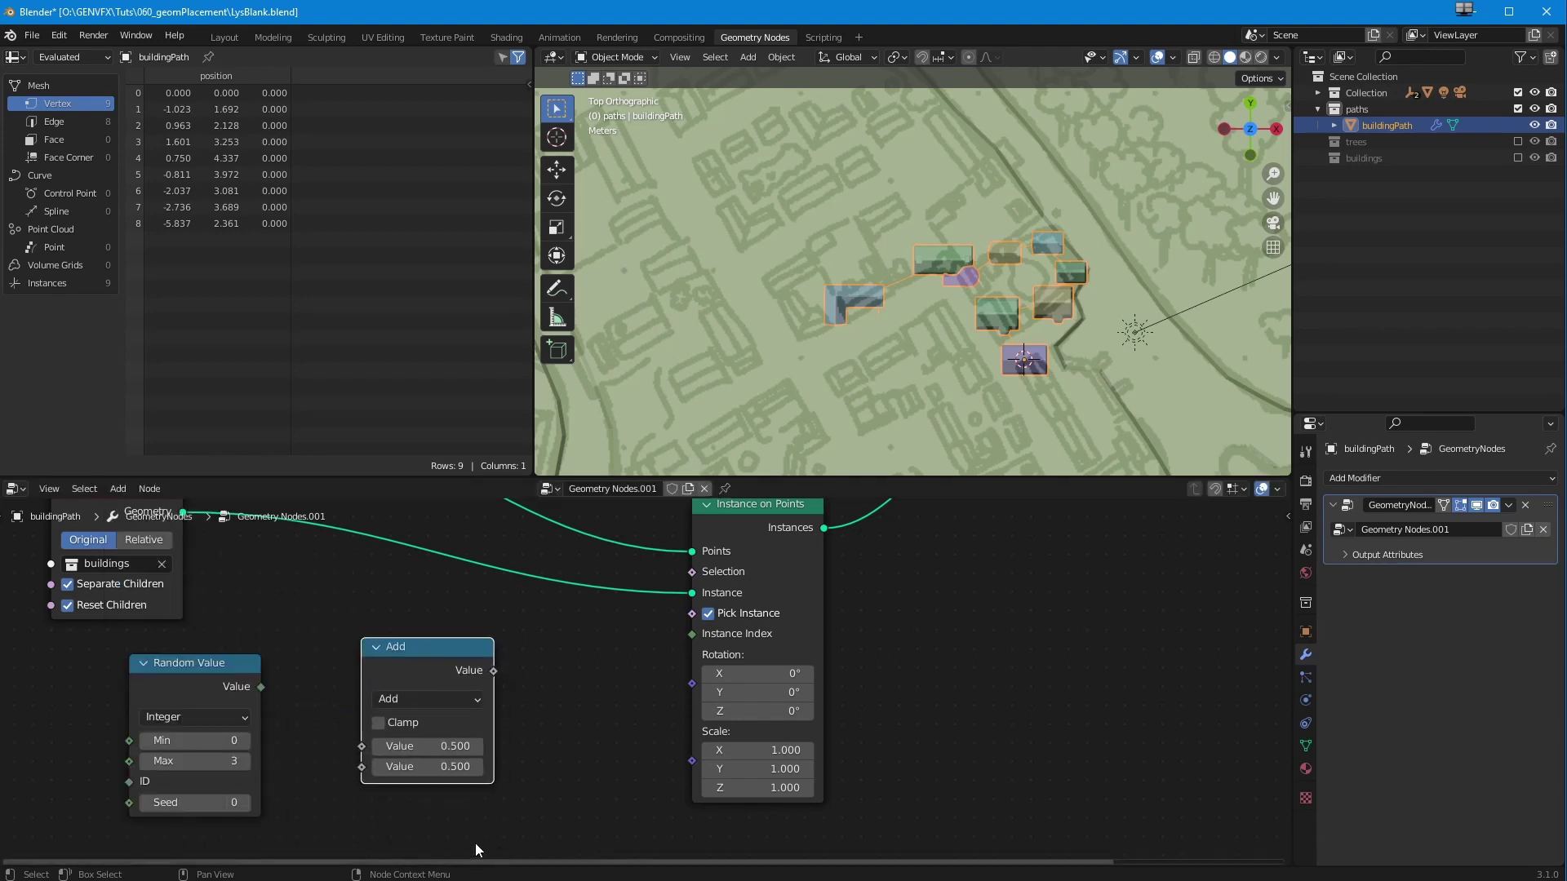
left_click(400, 698)
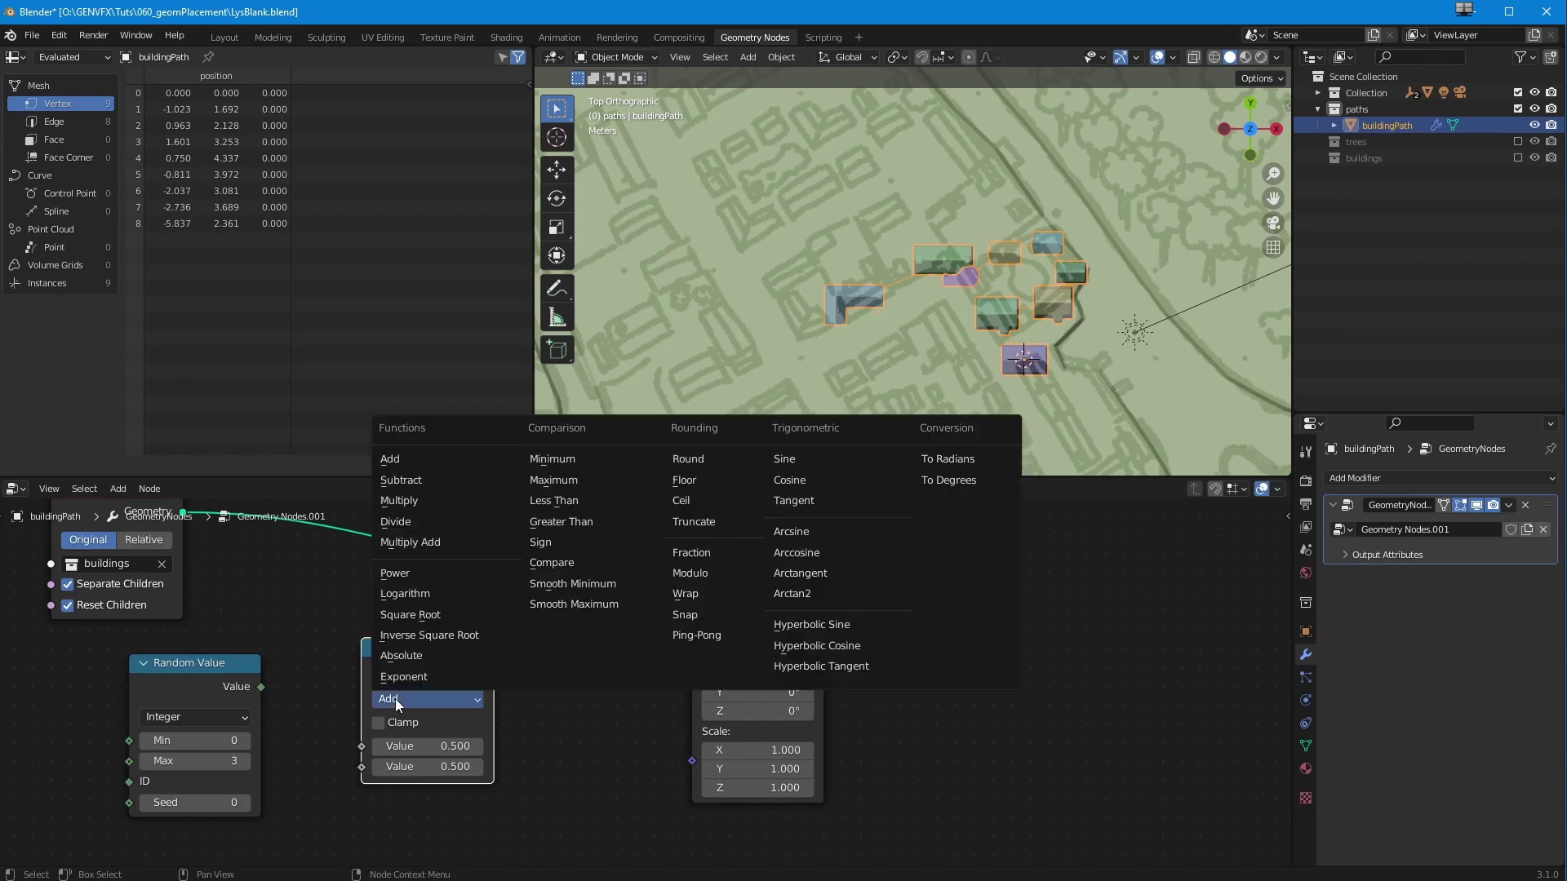
left_click(405, 509)
- Connect the Random Value output to the first Multiply input and set the second value to 90
left_click_drag(261, 688, 361, 746)
left_click(441, 767)
type("90")
key("Return")
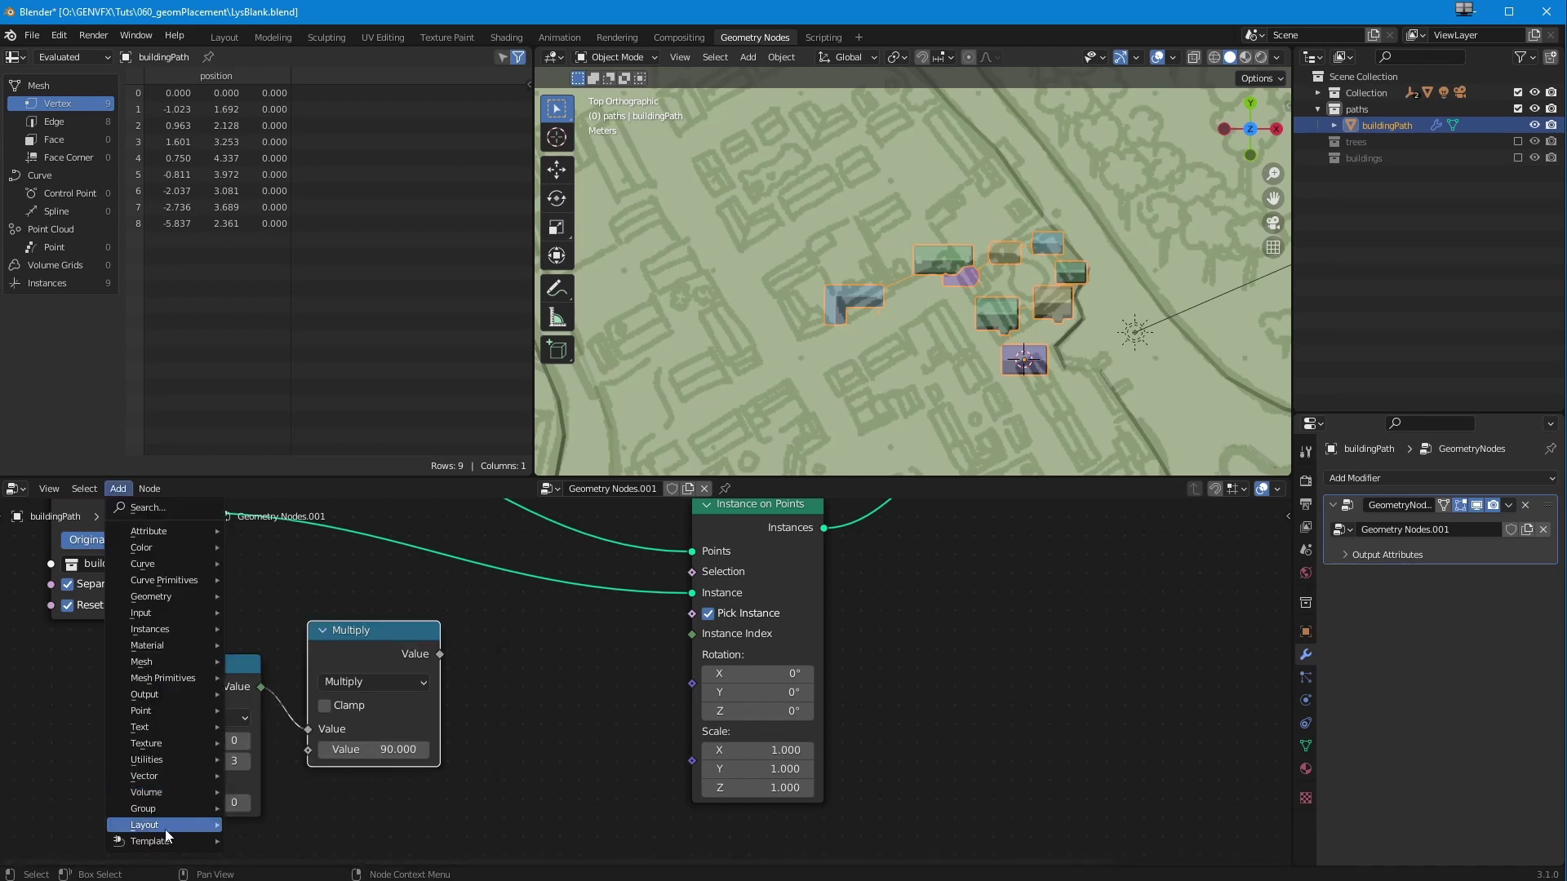
mouse_move(158, 762)
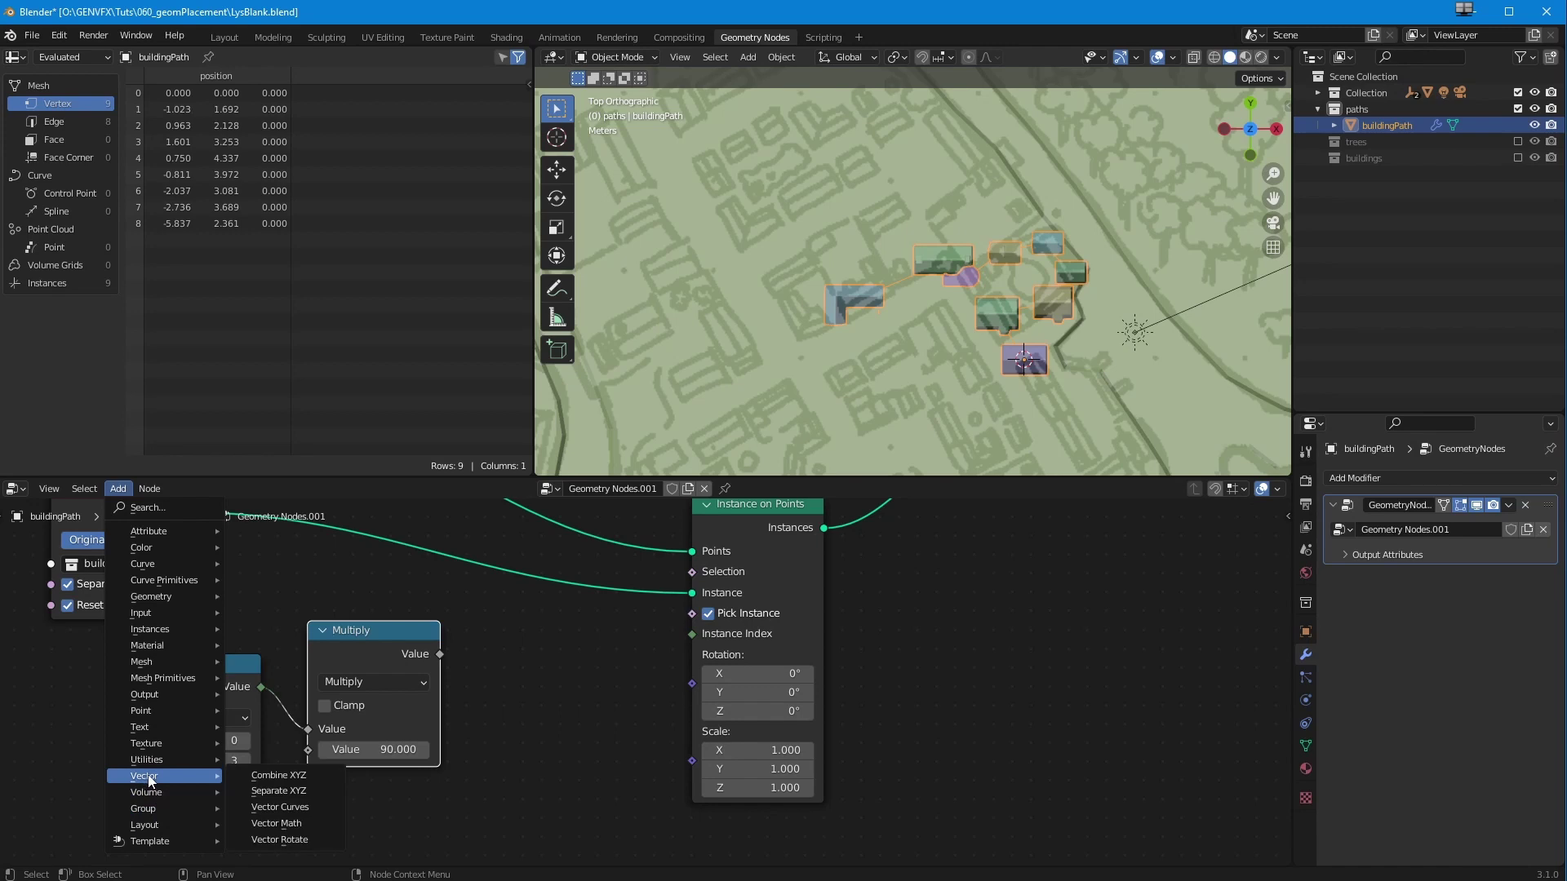
left_click(278, 791)
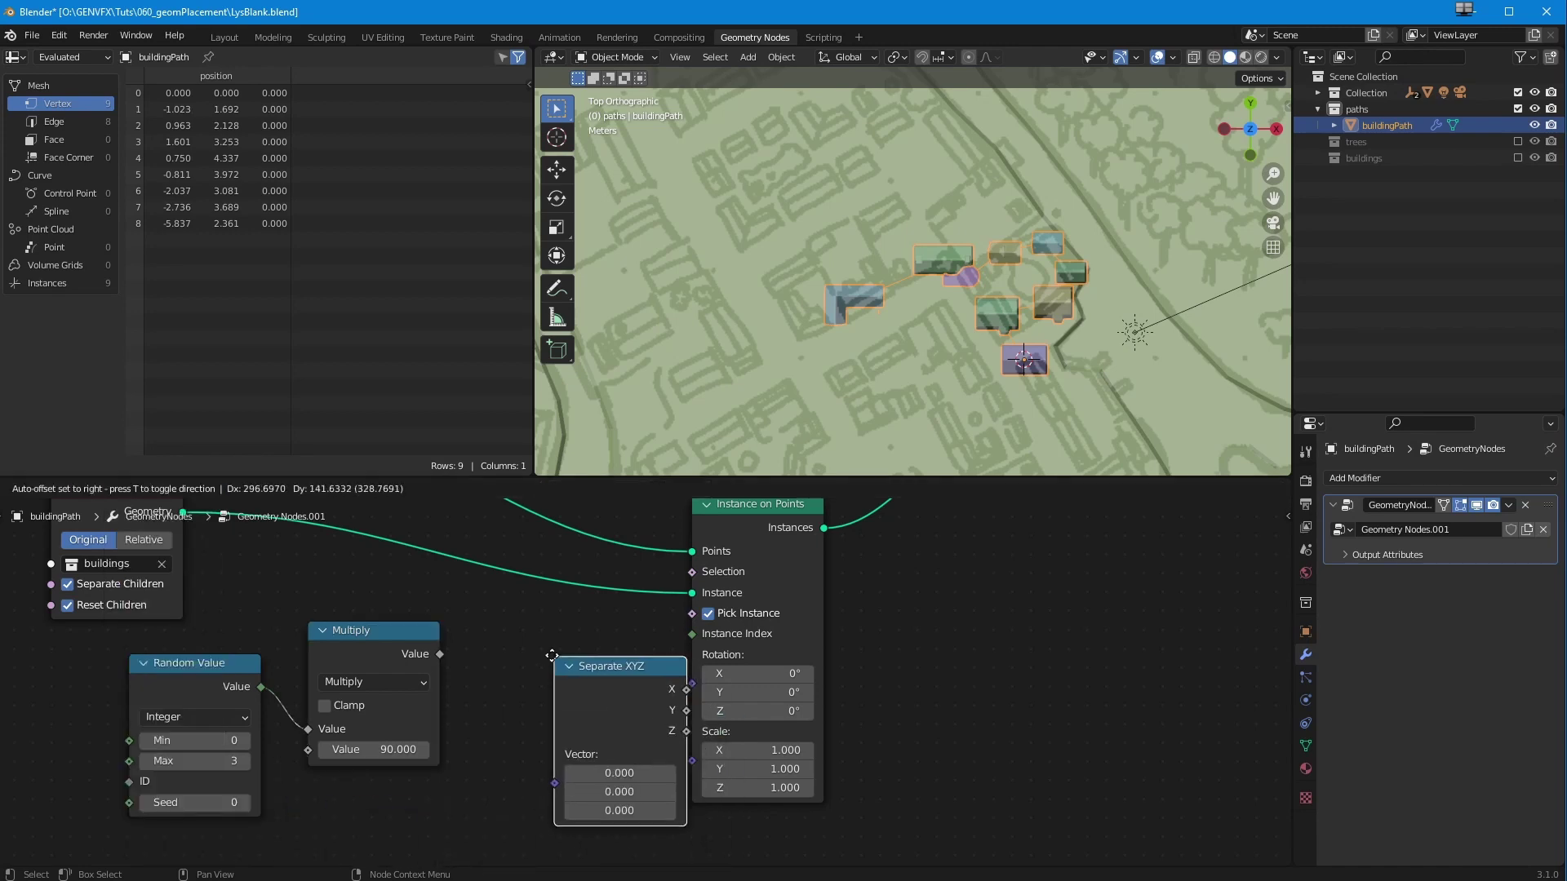
left_click(585, 784)
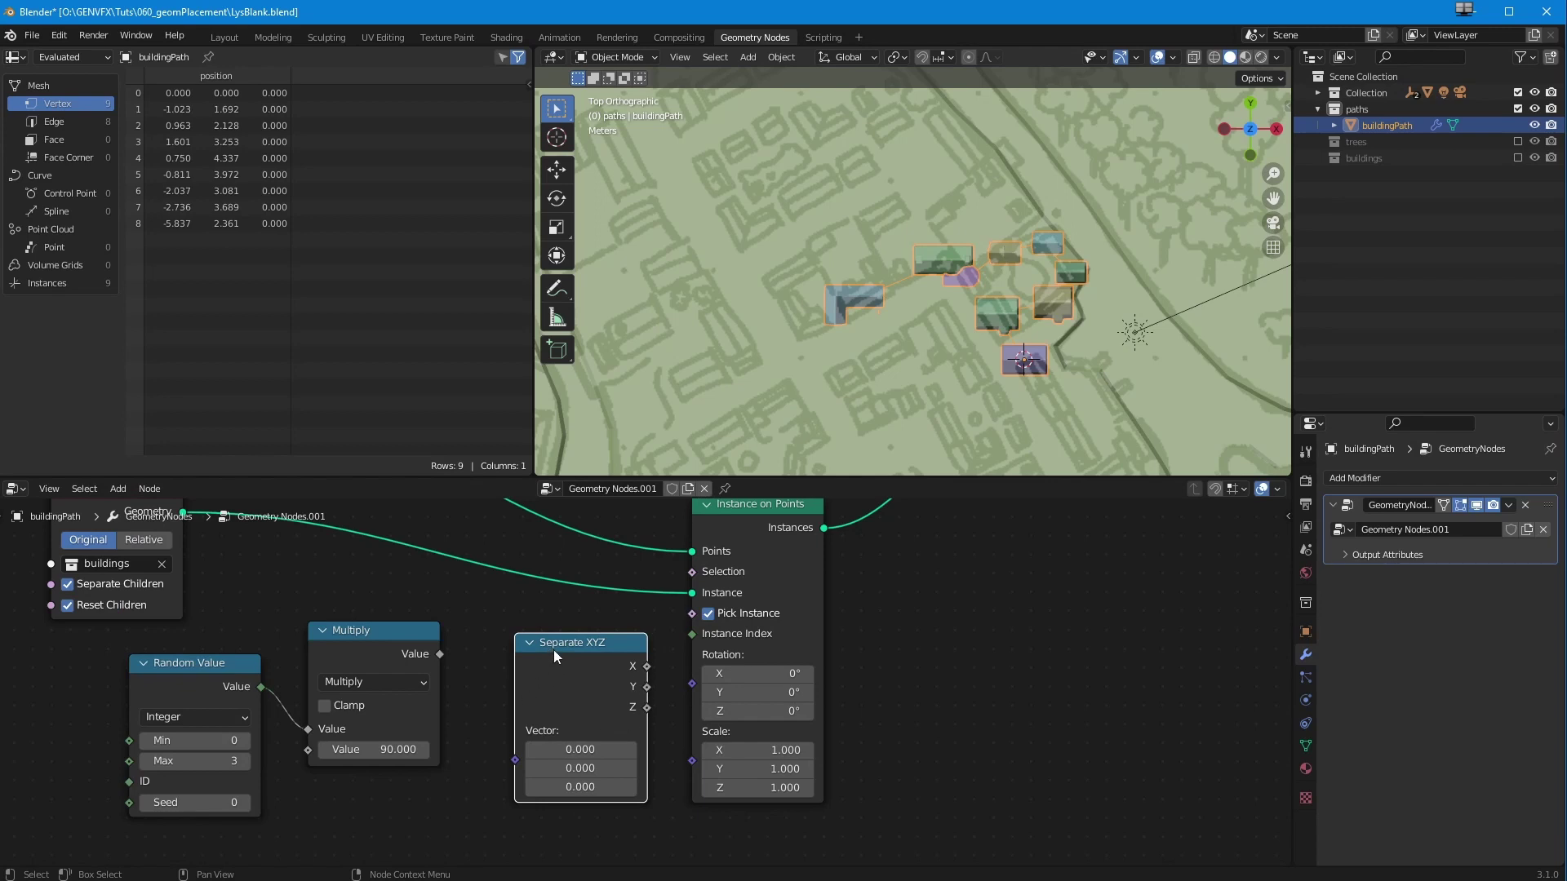
key("x")
- Add a Combine XYZ node after Multiply and connect its Vector output to the Rotation input of Instance on Points
left_click(118, 488)
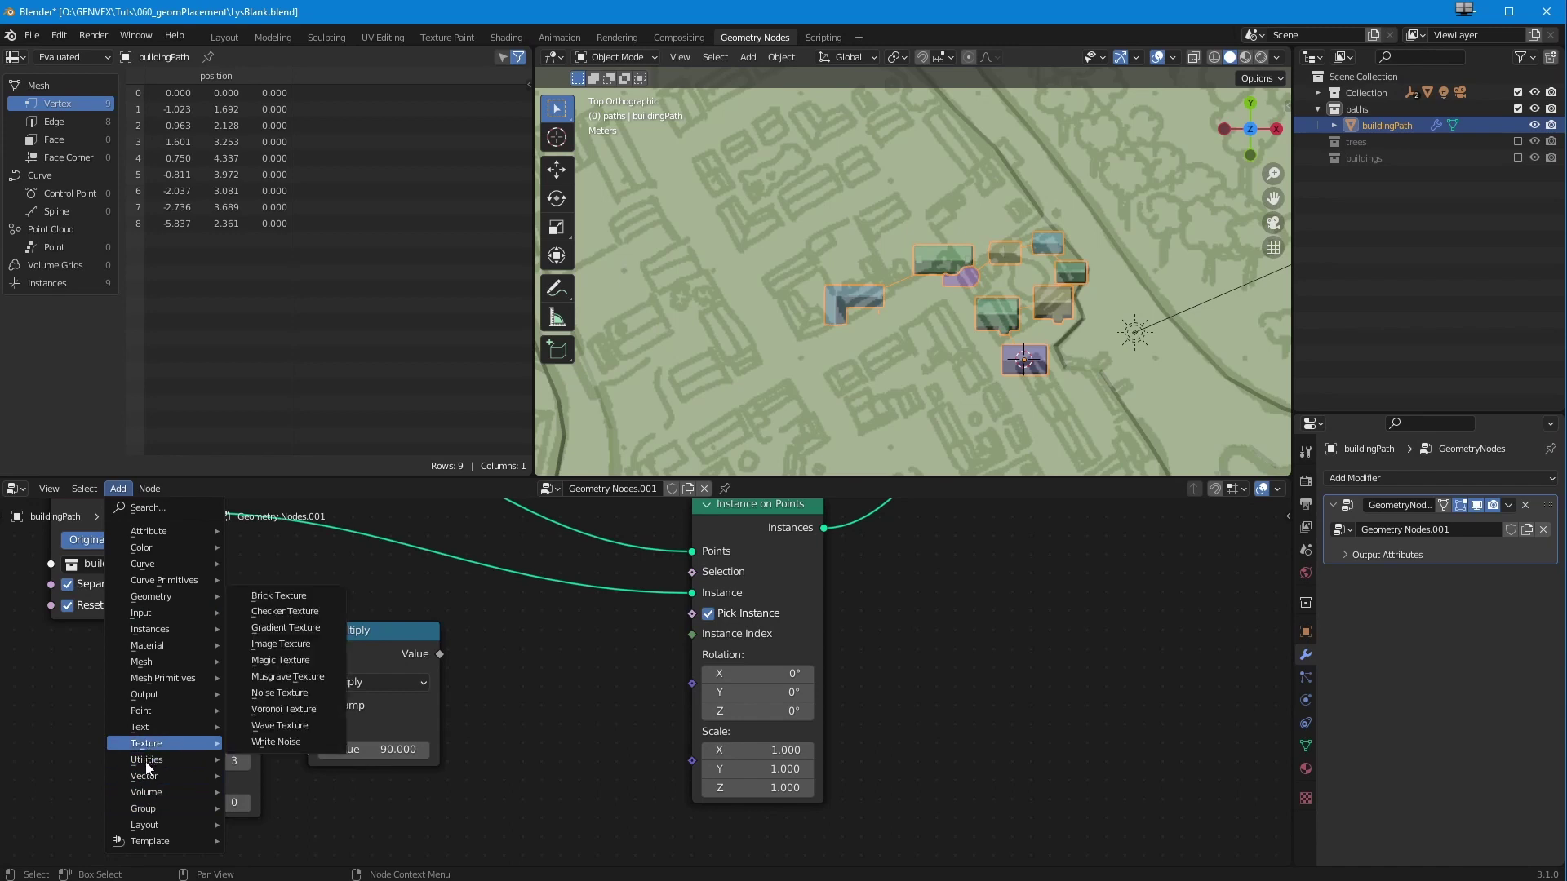
mouse_move(155, 781)
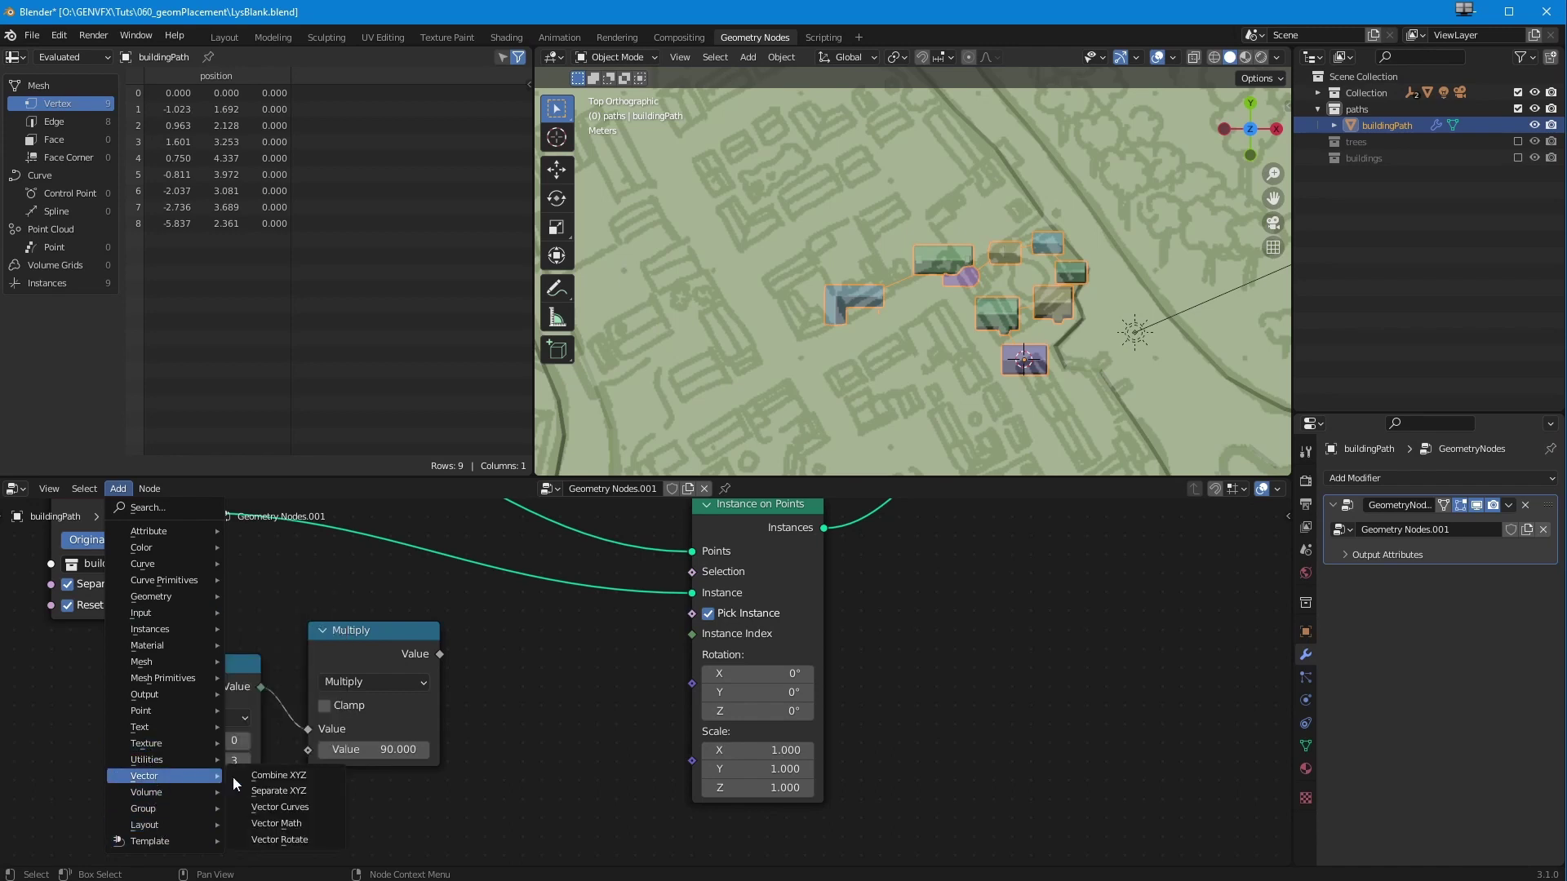
left_click(276, 777)
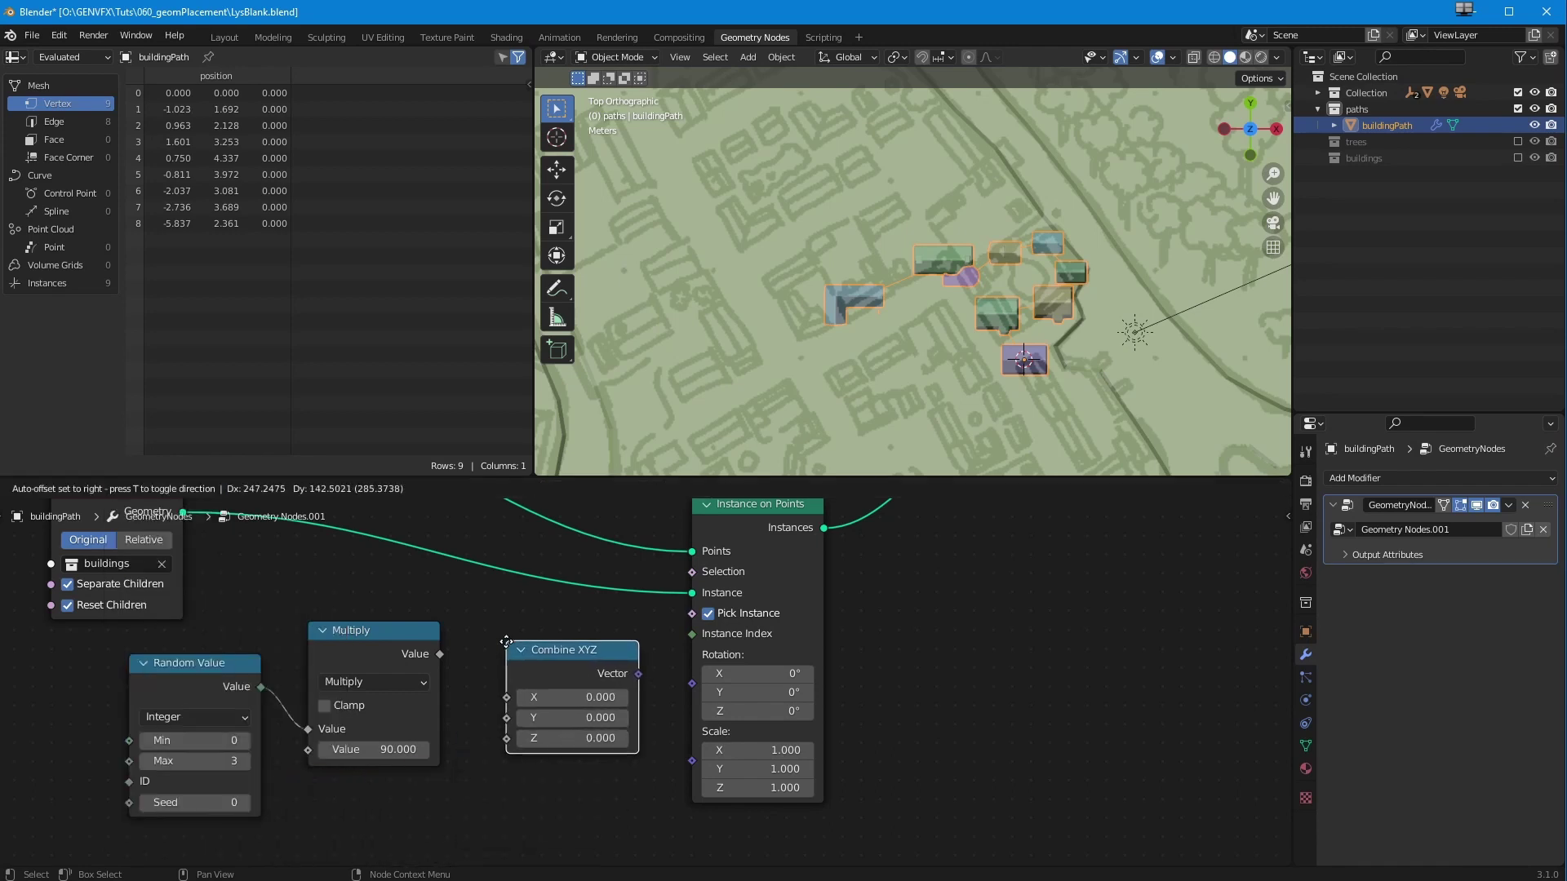
left_click(536, 641)
left_click_drag(639, 675, 691, 684)
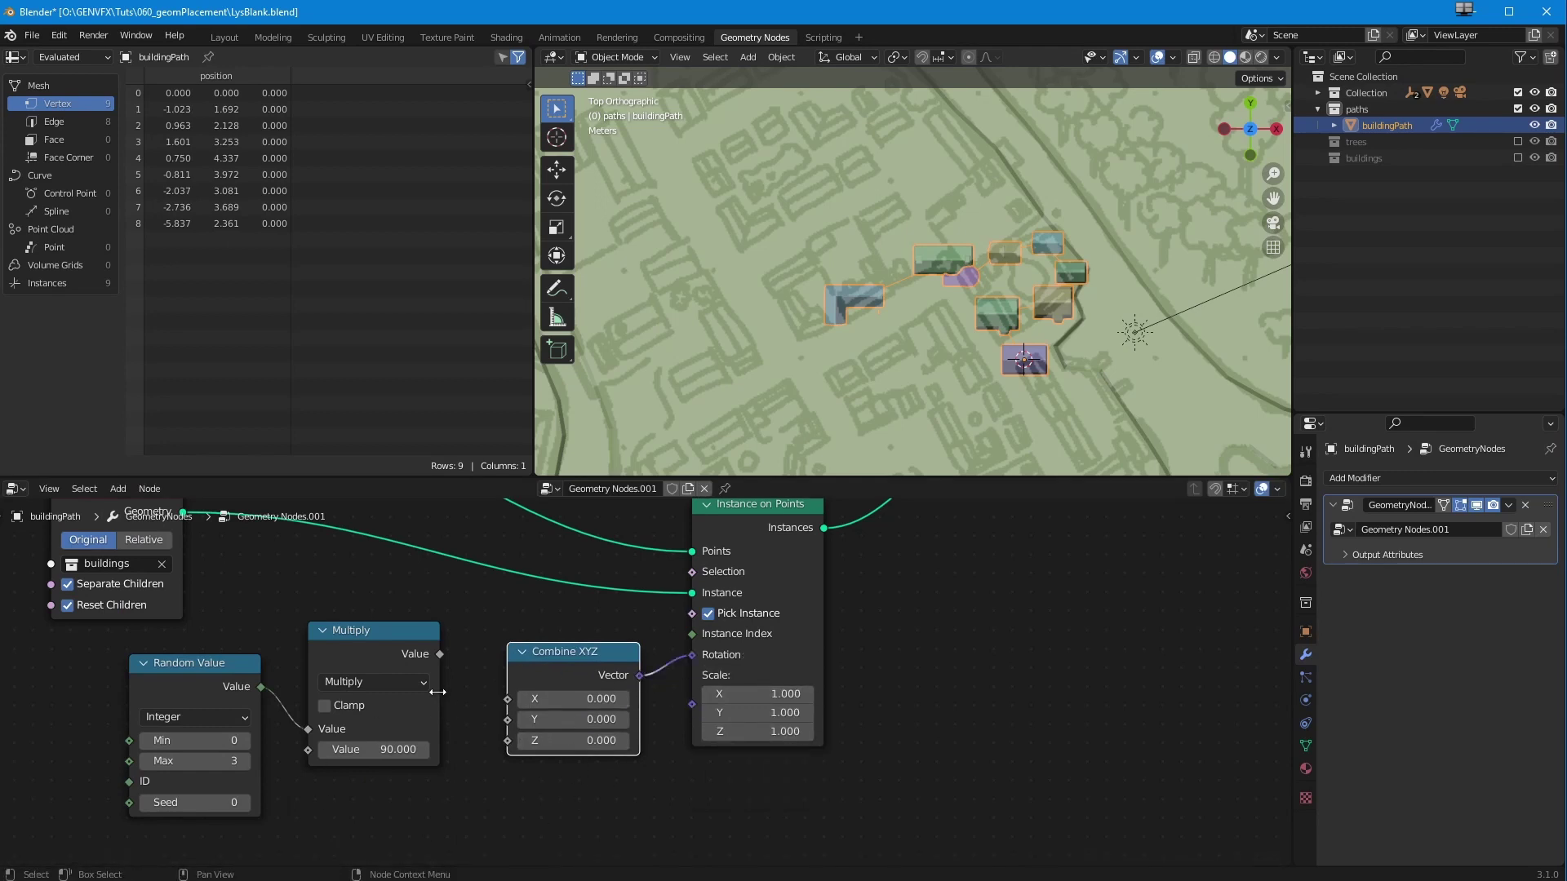
- Connect the Multiply output to the Z input of Combine XYZ
left_click_drag(440, 654, 508, 742)
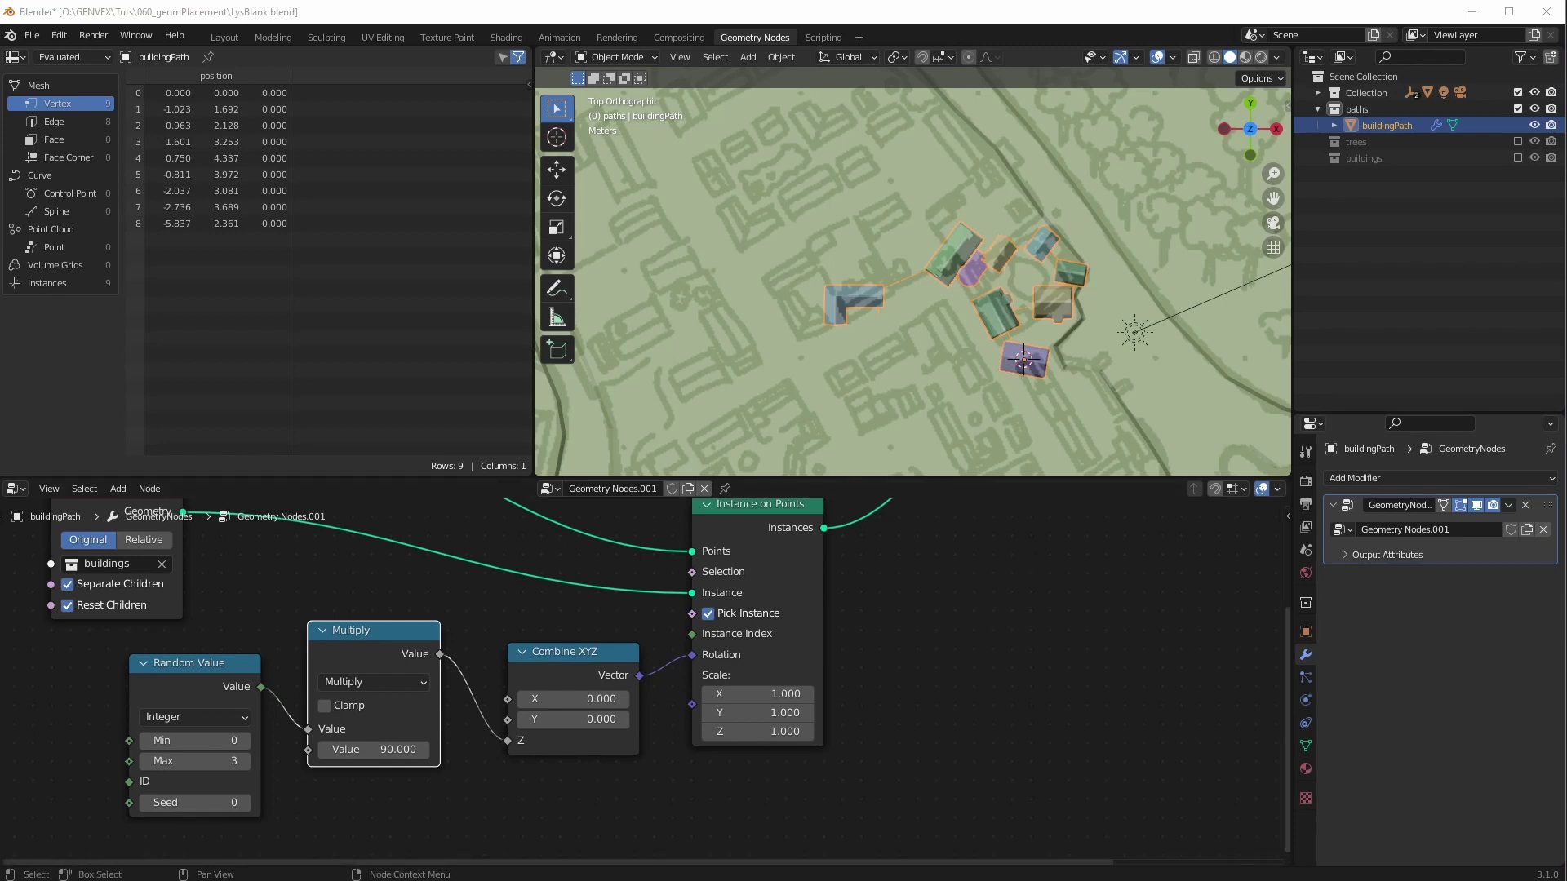
- Switch to the browser's degrees-to-radians converter and copy 1.5708, the radian value for 90 degrees
left_click_drag(1204, 880, 1016, 98)
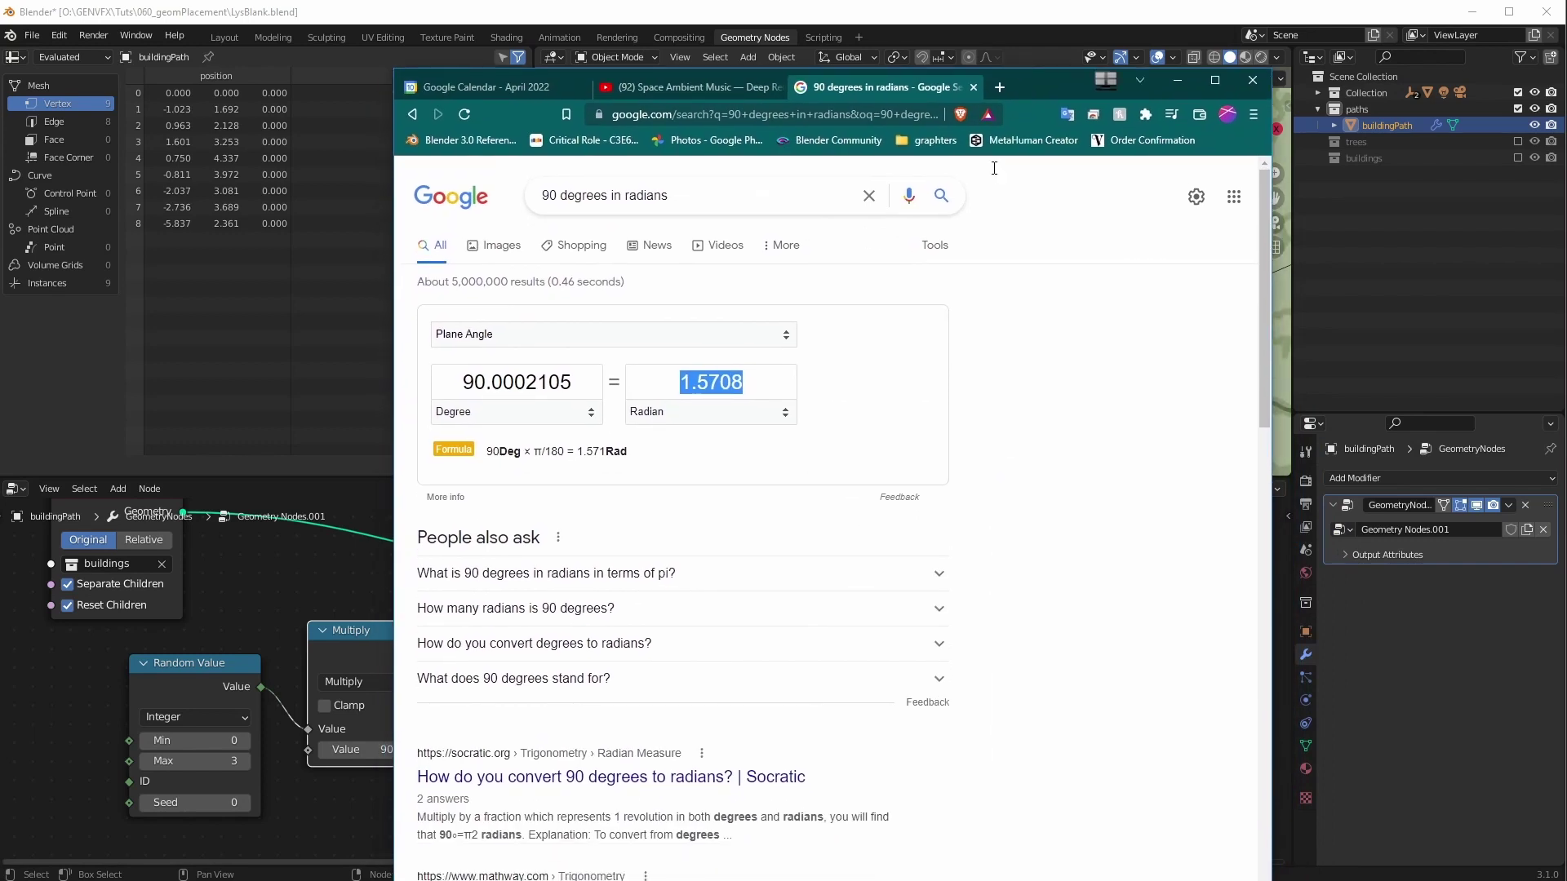
key("shift+Tab")
key("shift+Tab")
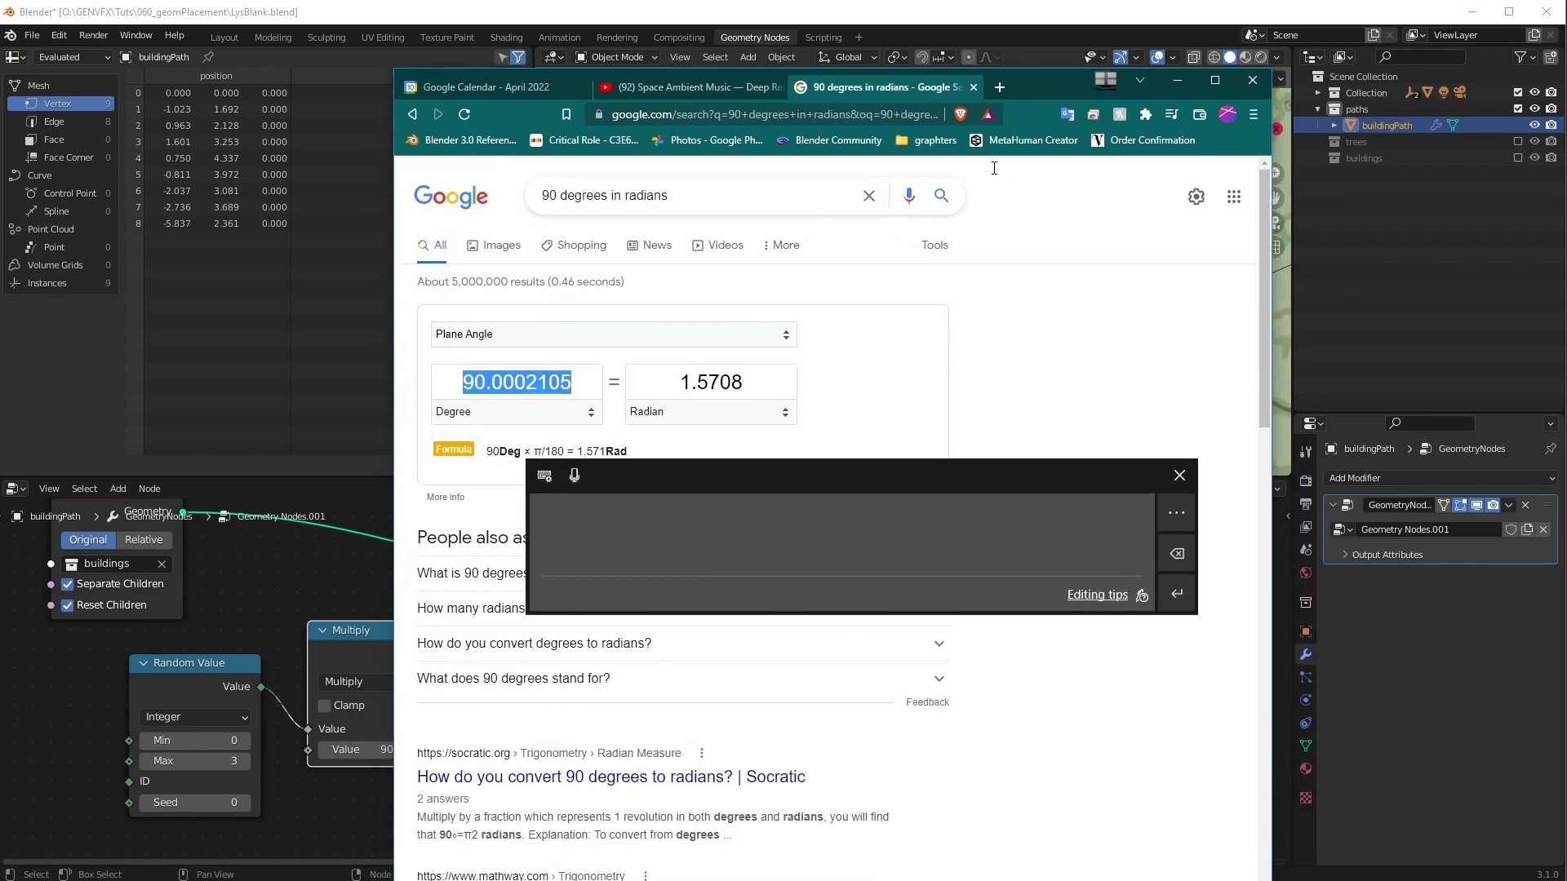
key("Right")
key("BackSpace")
key("BackSpace")
key("BackSpace")
key("BackSpace")
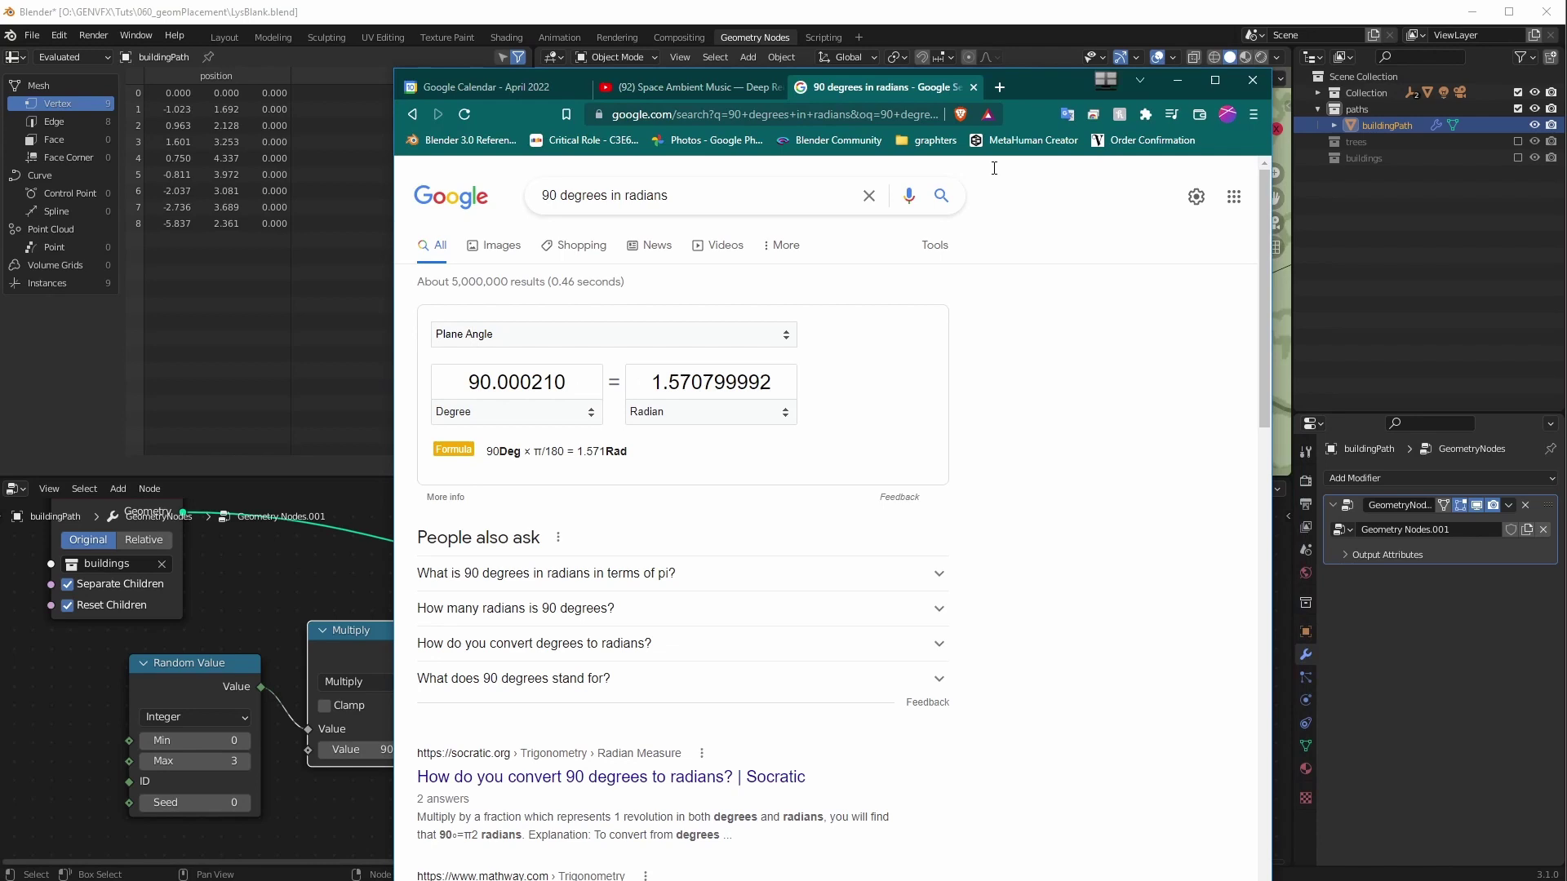
key("ctrl+a")
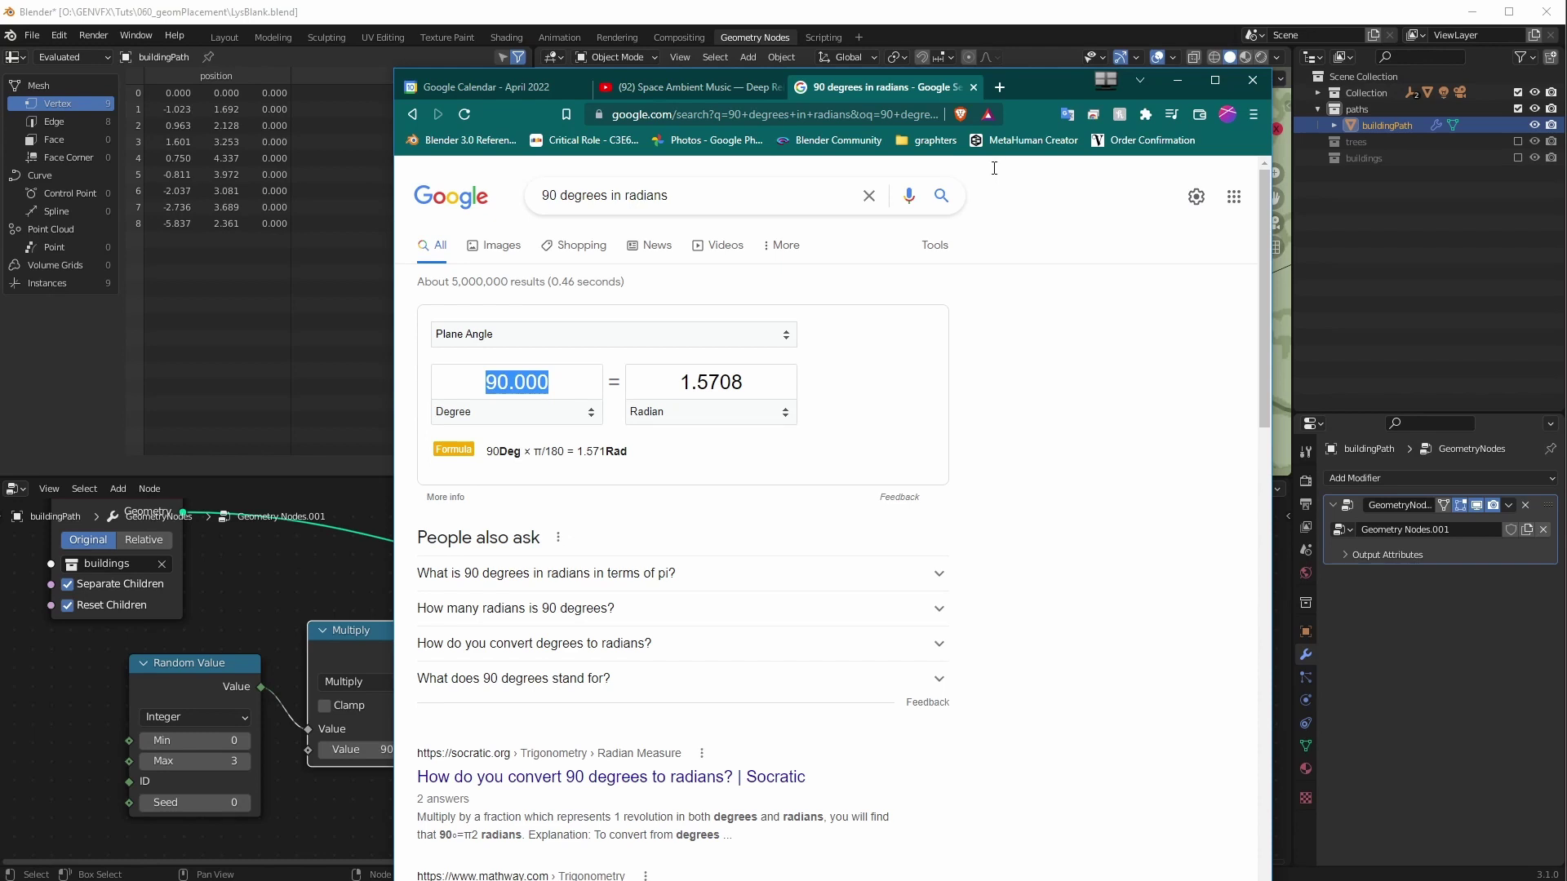
key("Tab")
key("Tab")
key("ctrl+c")
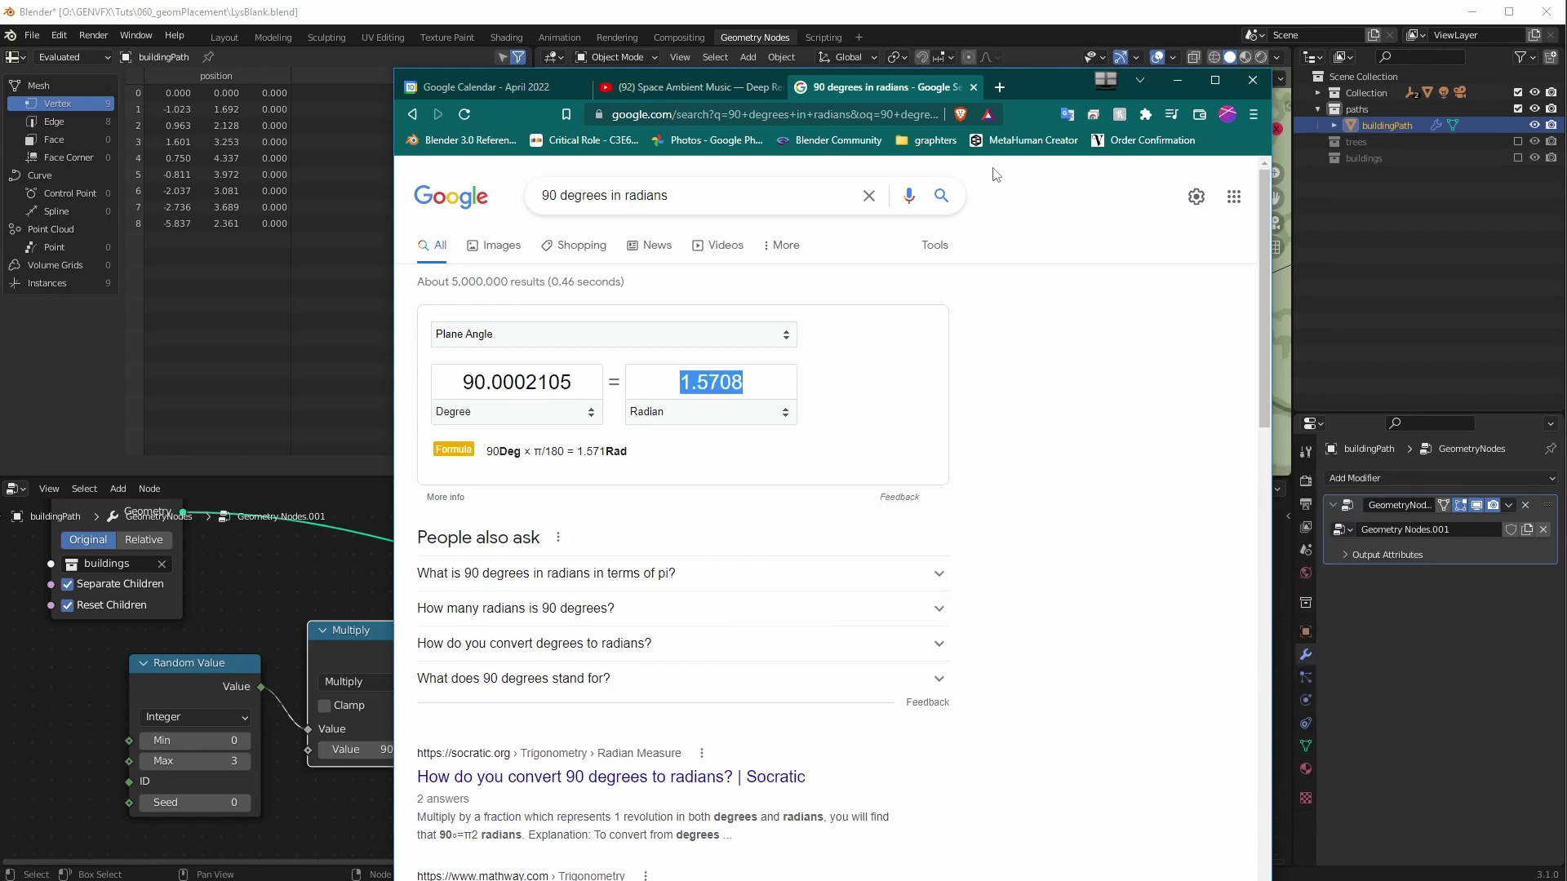
- Back in Blender, set the Multiply node's second value to 1.5708 and the Random Value seed to 51
left_click(1177, 81)
left_click(412, 750)
key("ctrl+v")
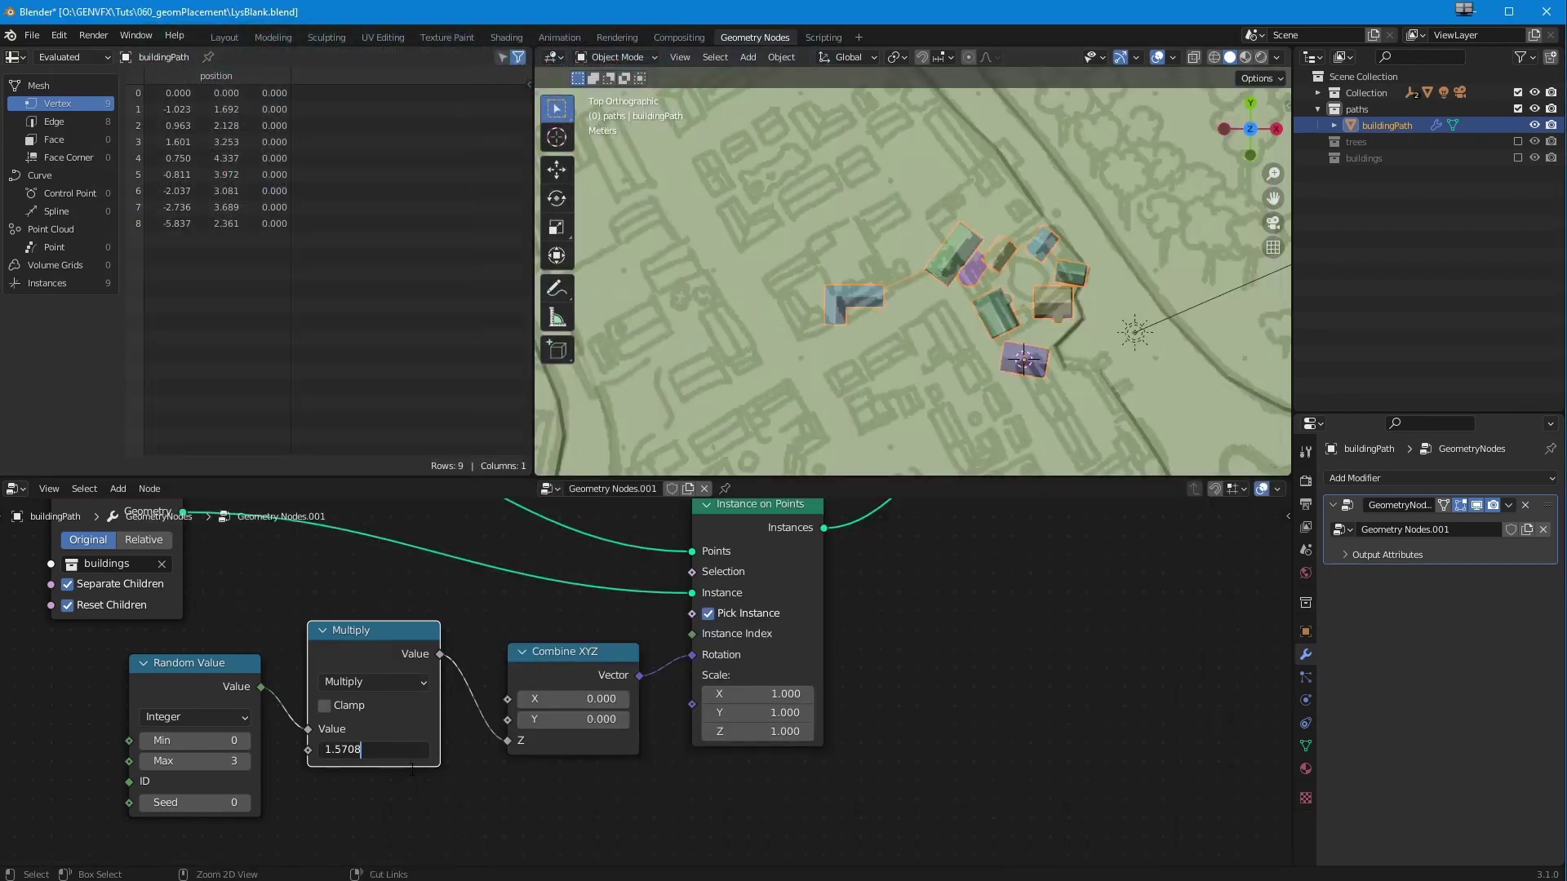
key("Return")
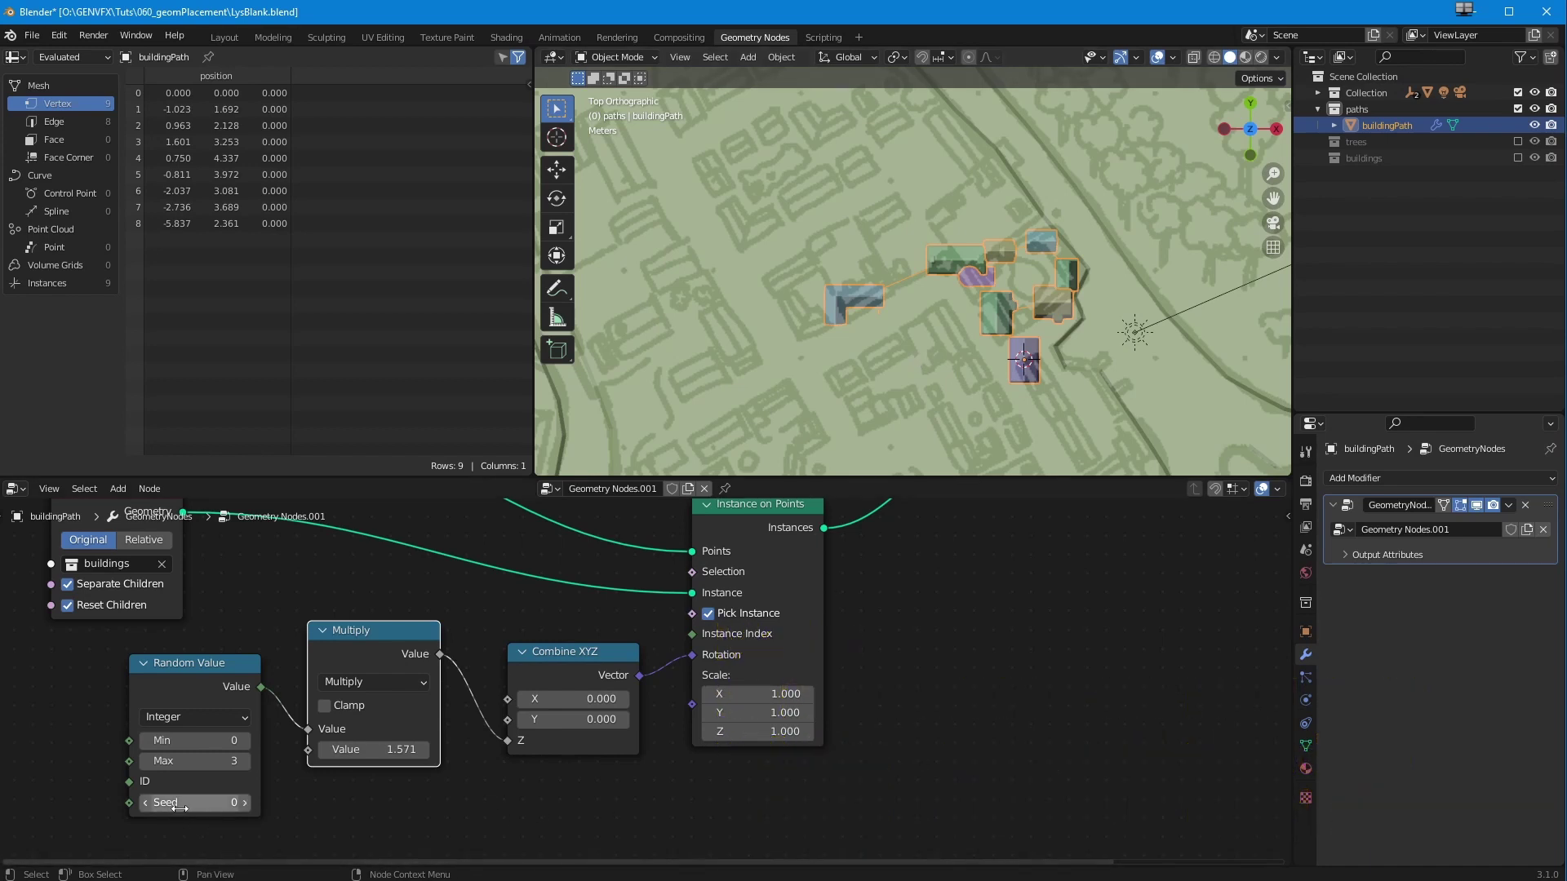
left_click_drag(188, 806, 237, 804)
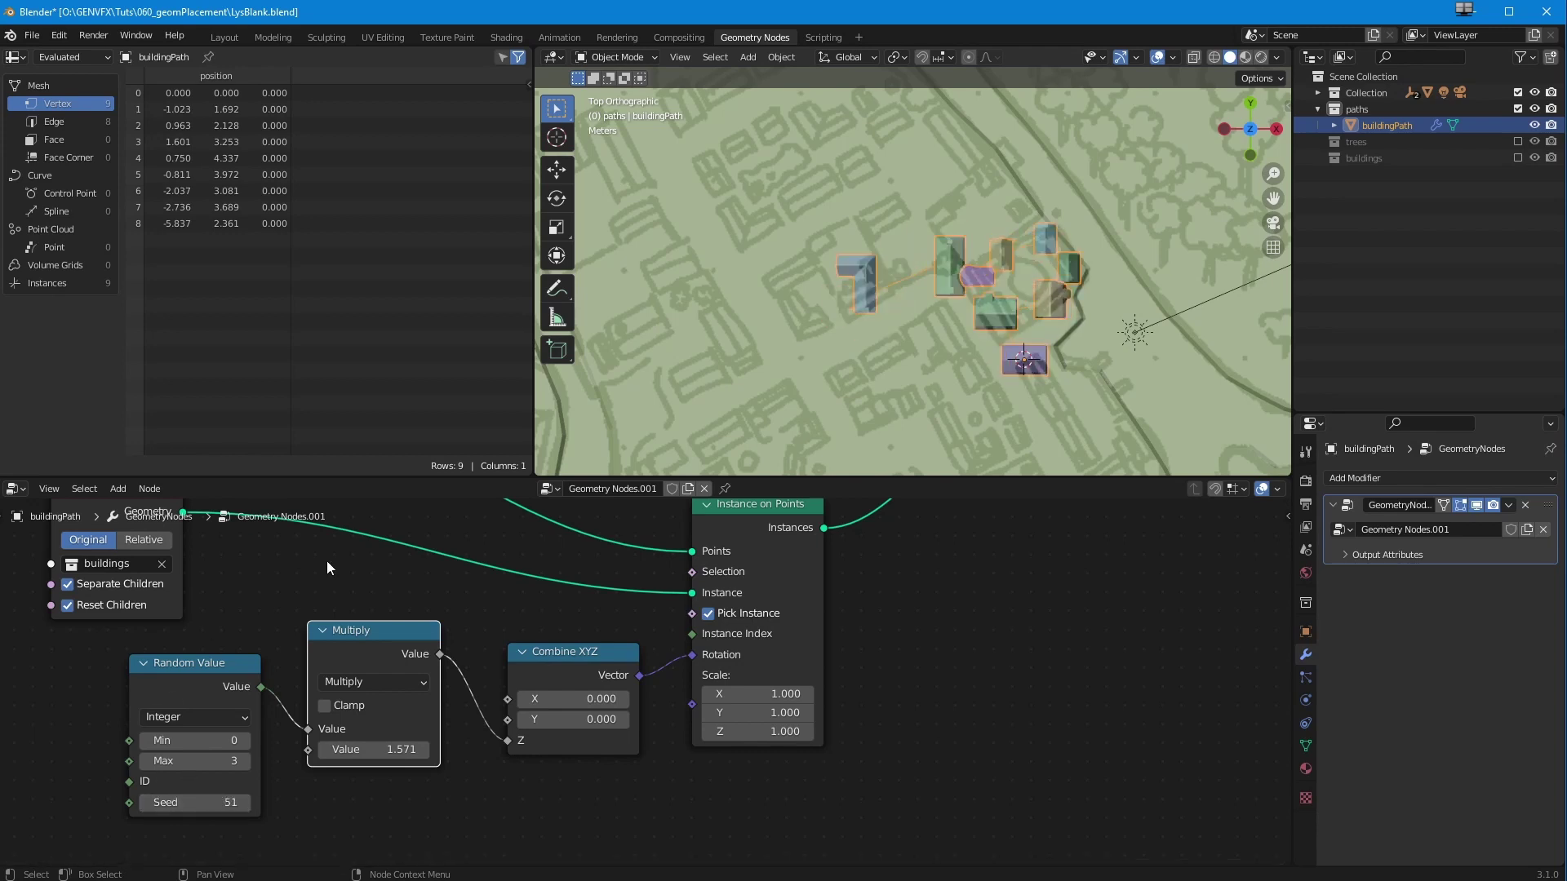
- Spread out the Instance on Points, Combine XYZ, Multiply and Random Value nodes to make room below Collection Info
middle_click_drag(653, 633, 682, 693)
left_click_drag(816, 583, 1006, 562)
left_click_drag(585, 706, 736, 693)
left_click_drag(424, 695, 618, 707)
left_click_drag(746, 700, 746, 748)
left_click_drag(587, 703, 590, 752)
left_click_drag(236, 731, 260, 742)
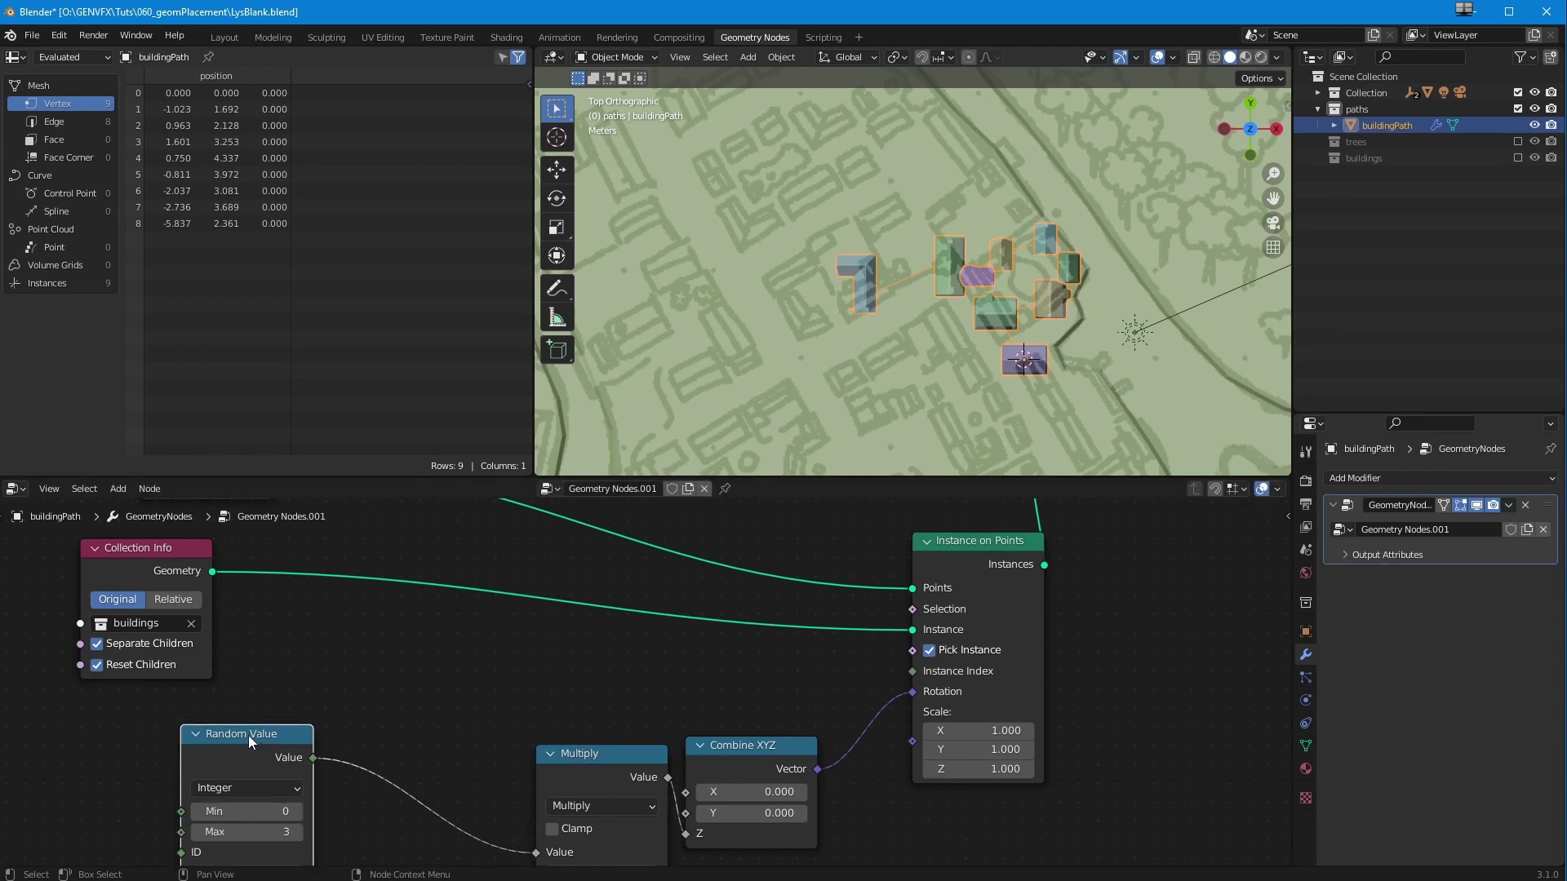
left_click_drag(243, 734, 273, 698)
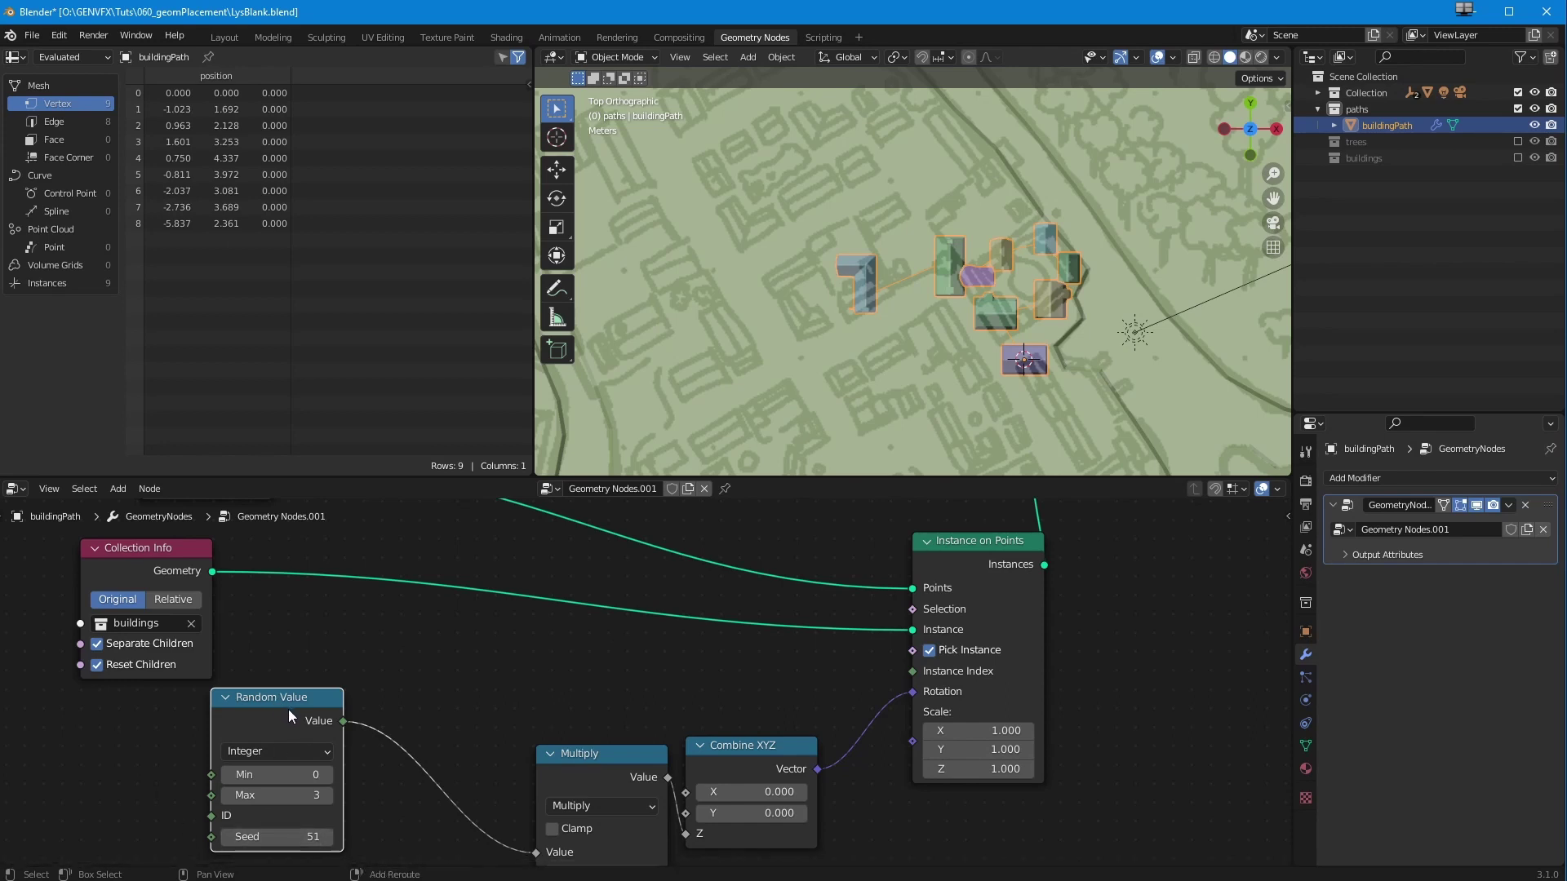
key("shift+d")
left_click(495, 625)
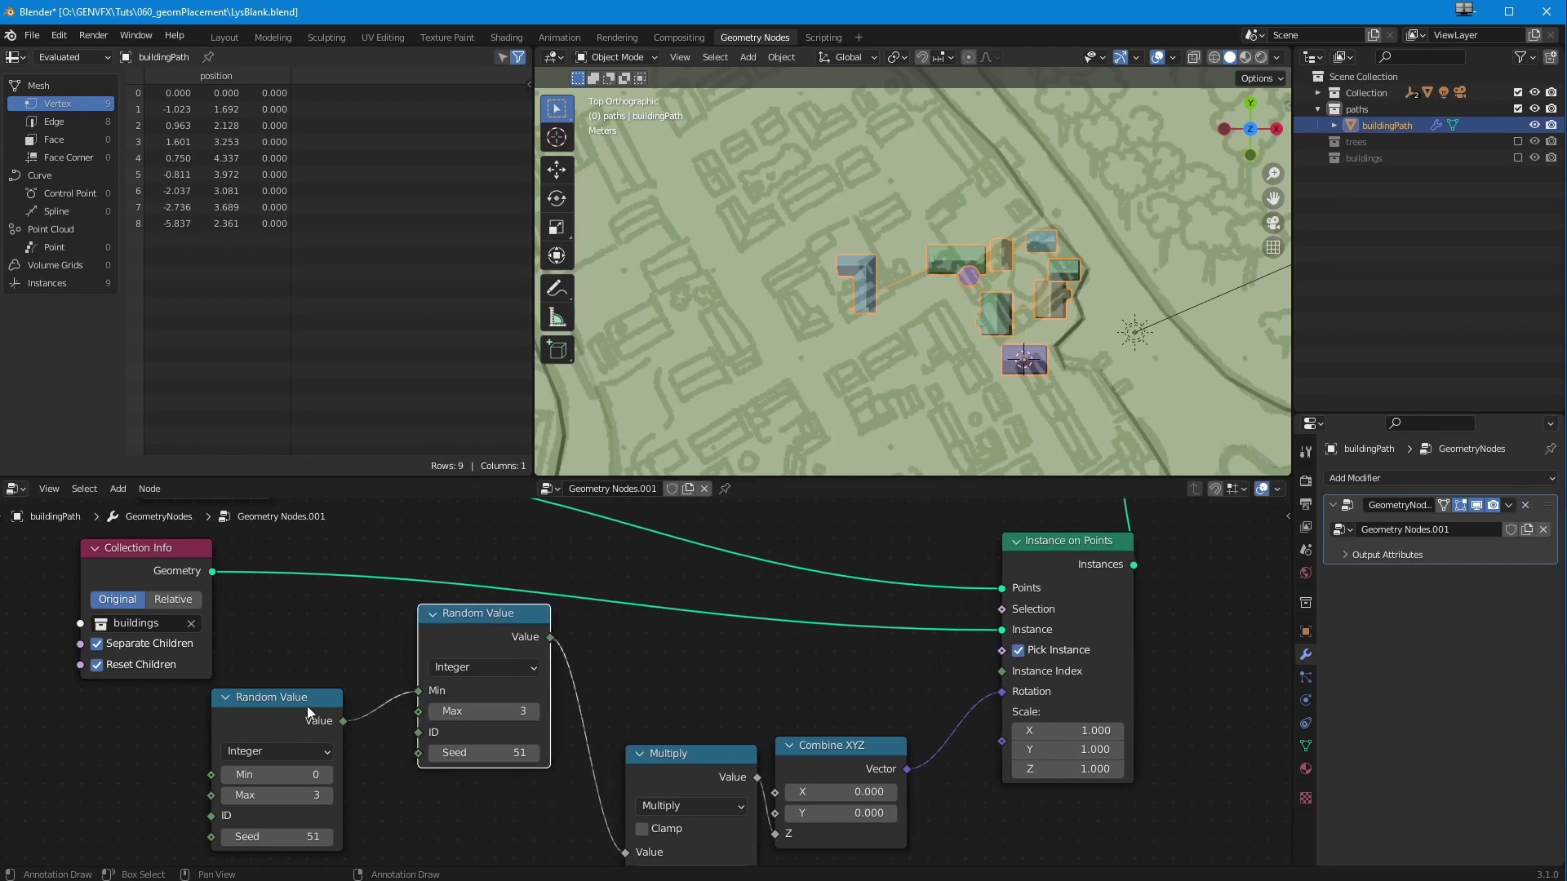
left_click_drag(306, 694, 216, 747)
left_click_drag(482, 617, 447, 697)
key("ctrl+z")
key("ctrl+z")
key("ctrl+z")
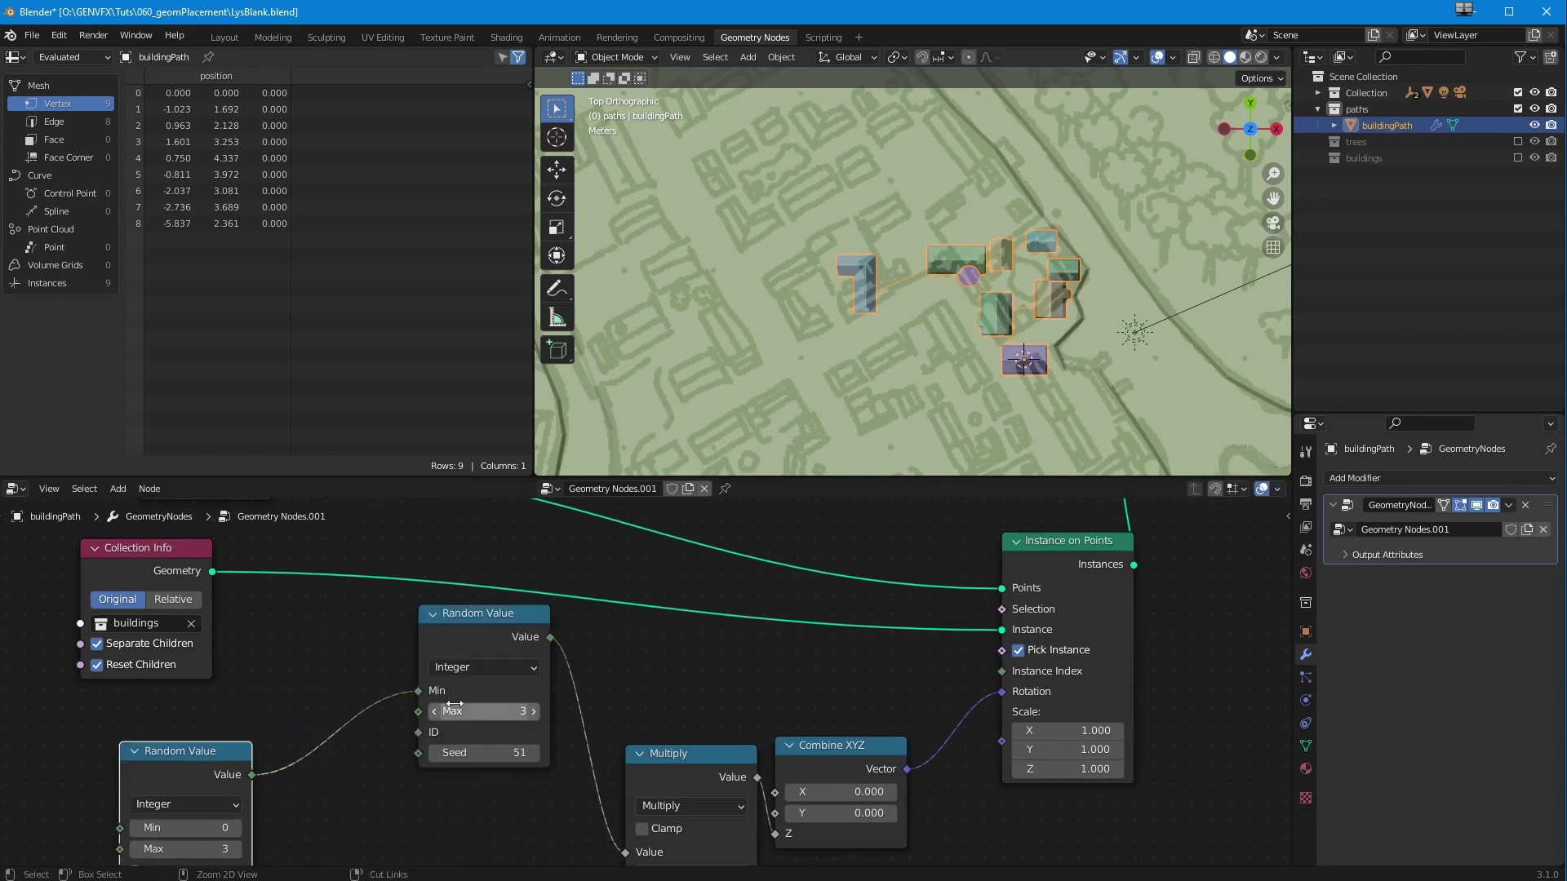
- Move the Random Value node lower, place an unconnected duplicate of it above, and reset the duplicate's Seed to 0
left_click_drag(312, 699, 164, 816)
key("shift+d")
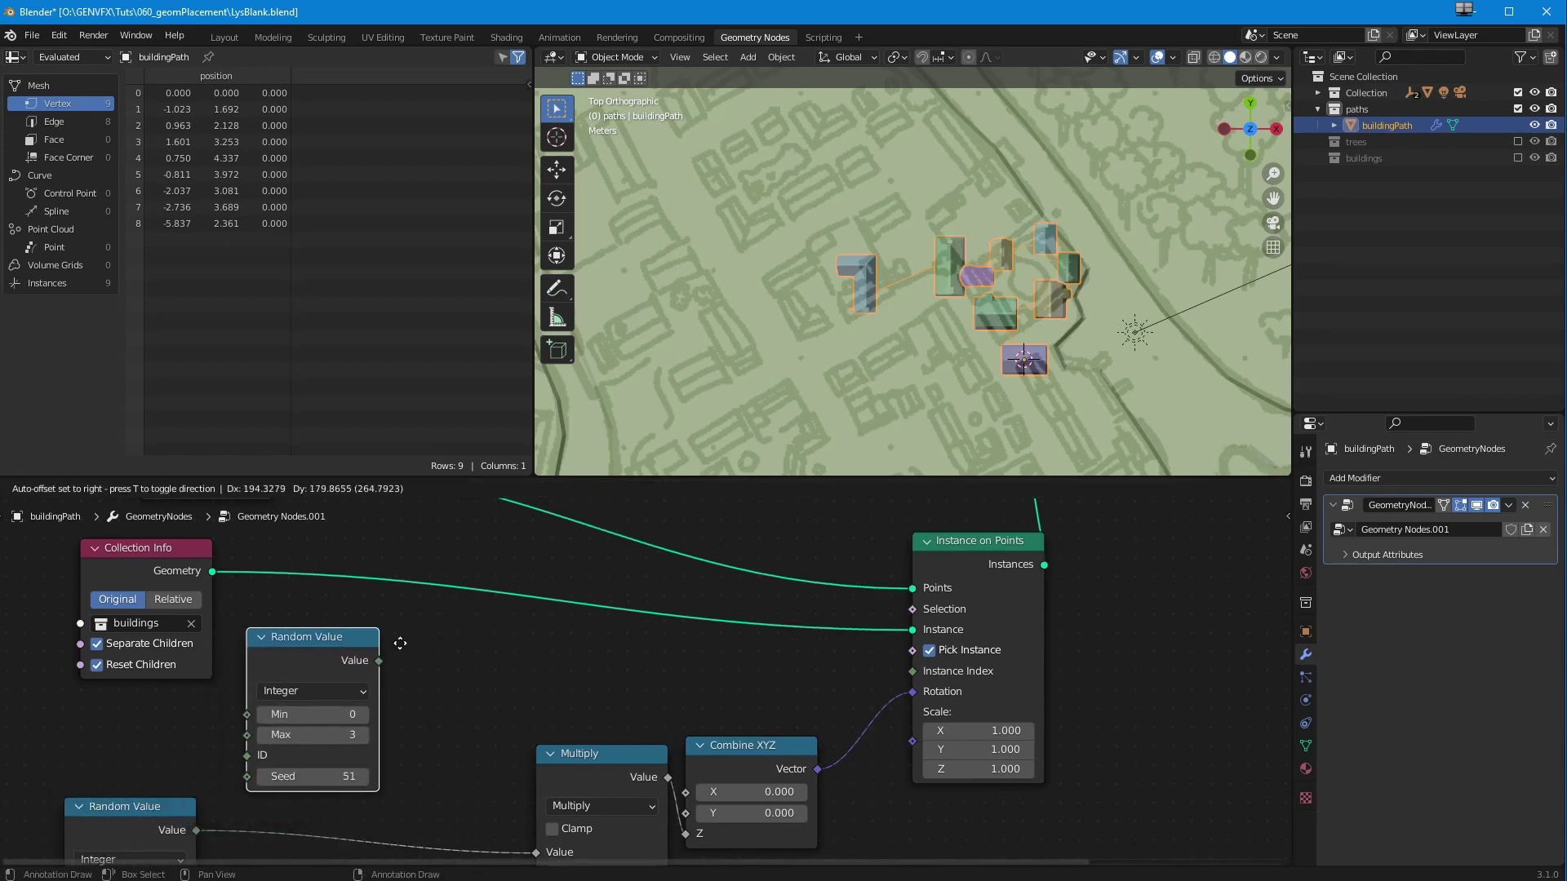
left_click(403, 665)
key("BackSpace")
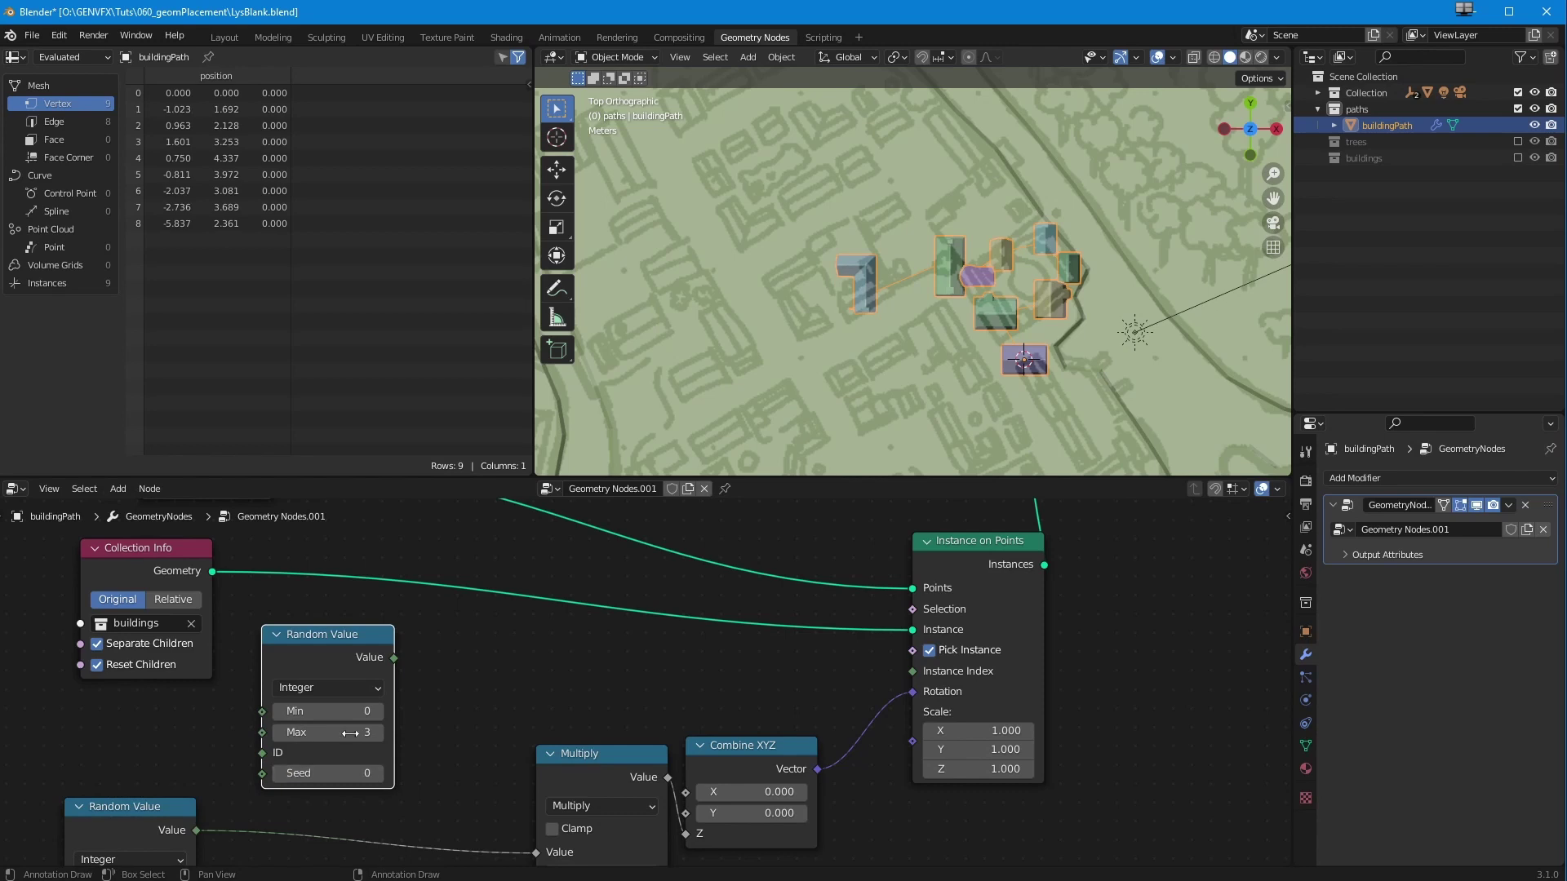
left_click(356, 734)
left_click(460, 755)
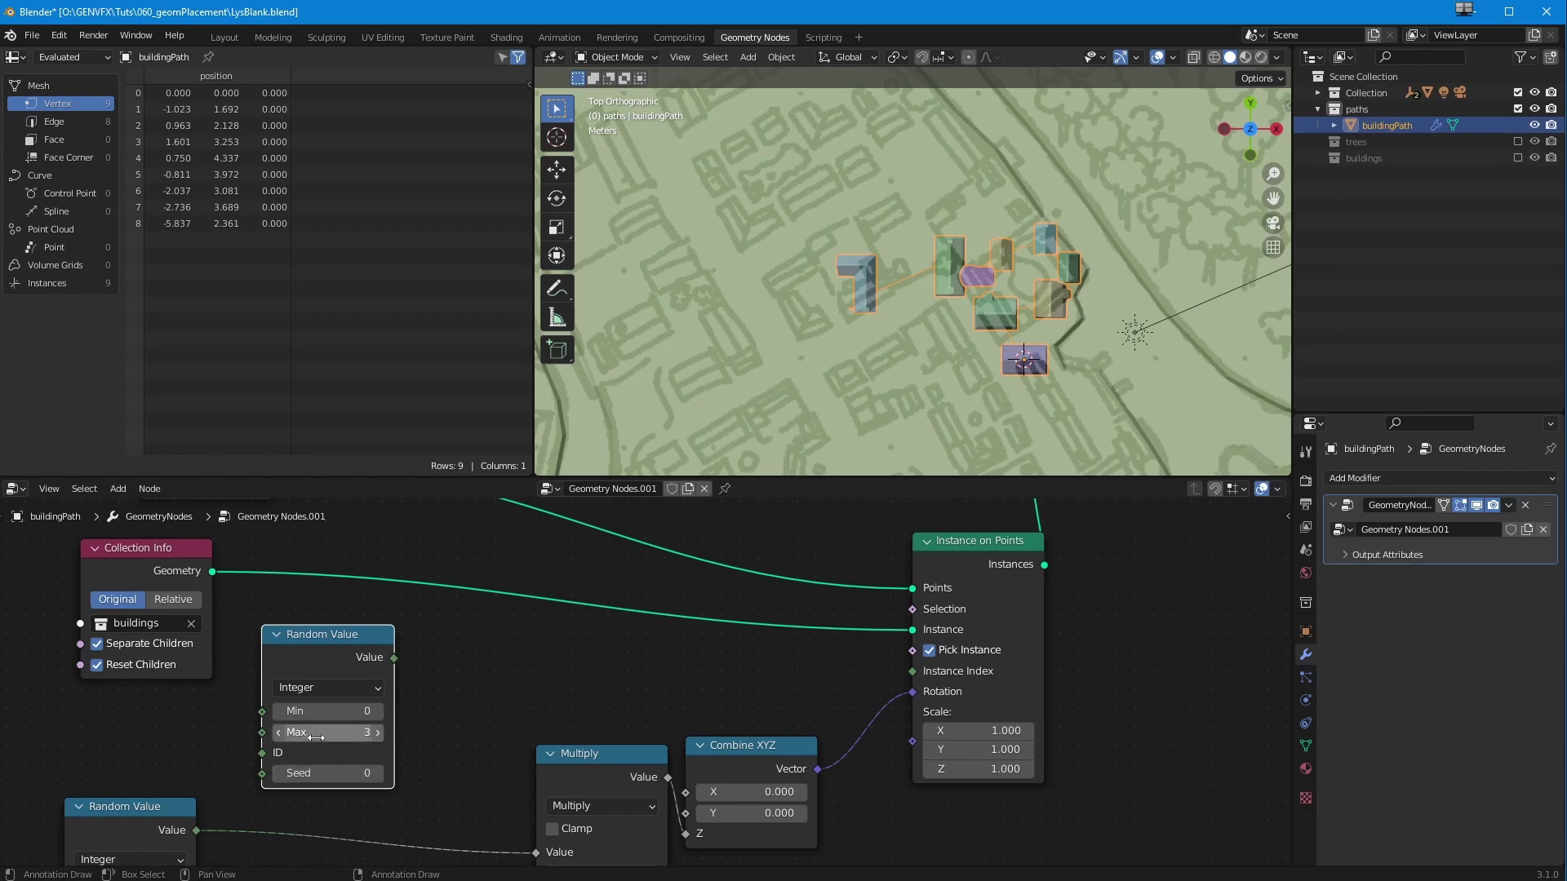
- Enable the buildings collection and go through its objects to check how many building assets it holds
left_click(1460, 159)
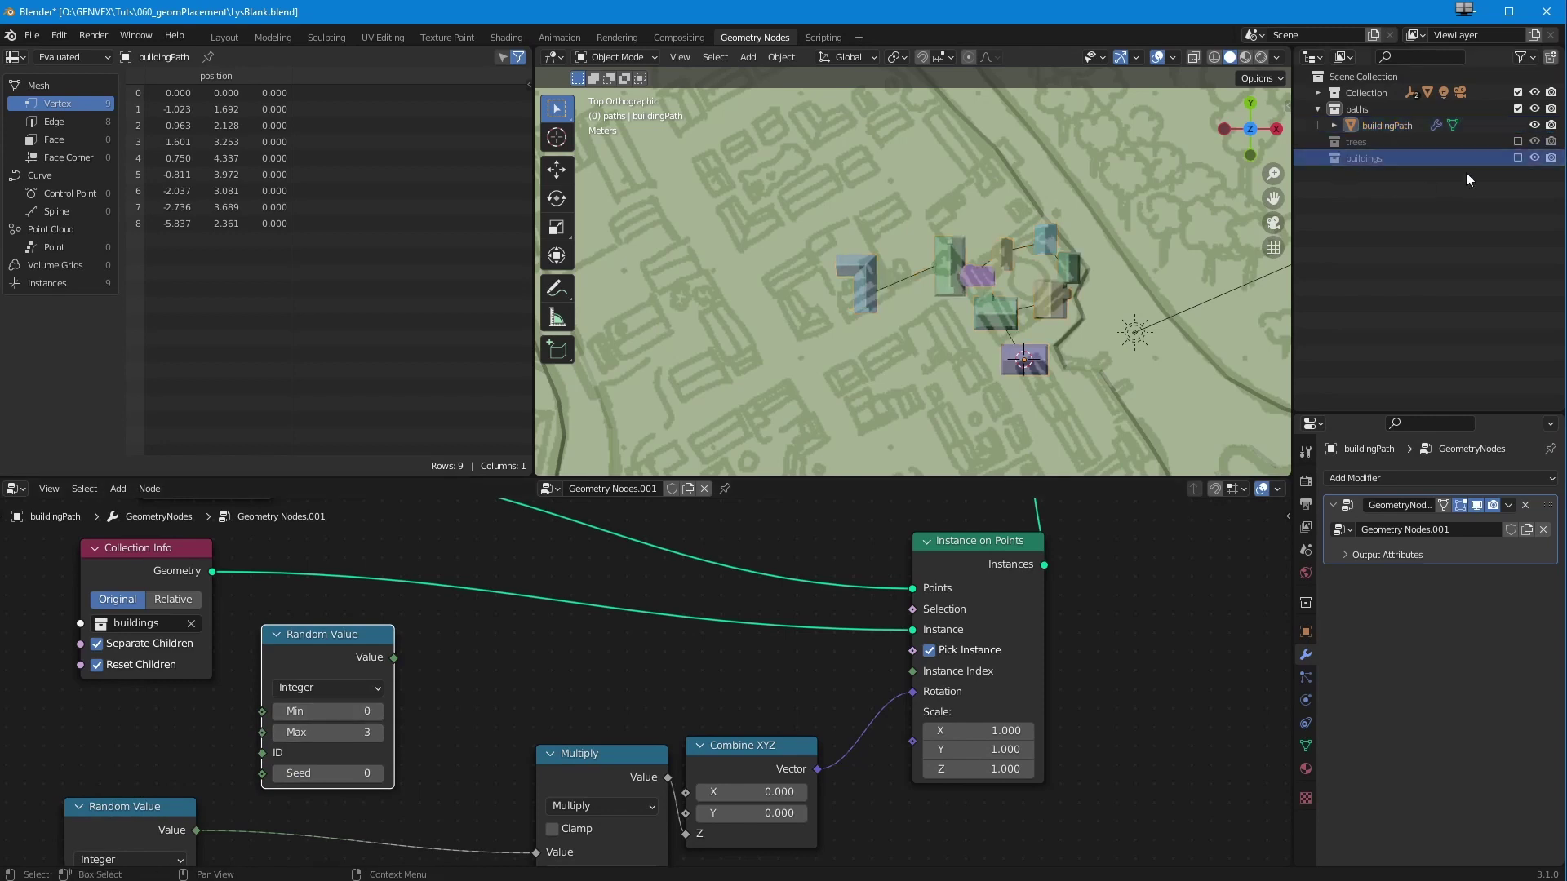
left_click(1518, 157)
left_click(1373, 174)
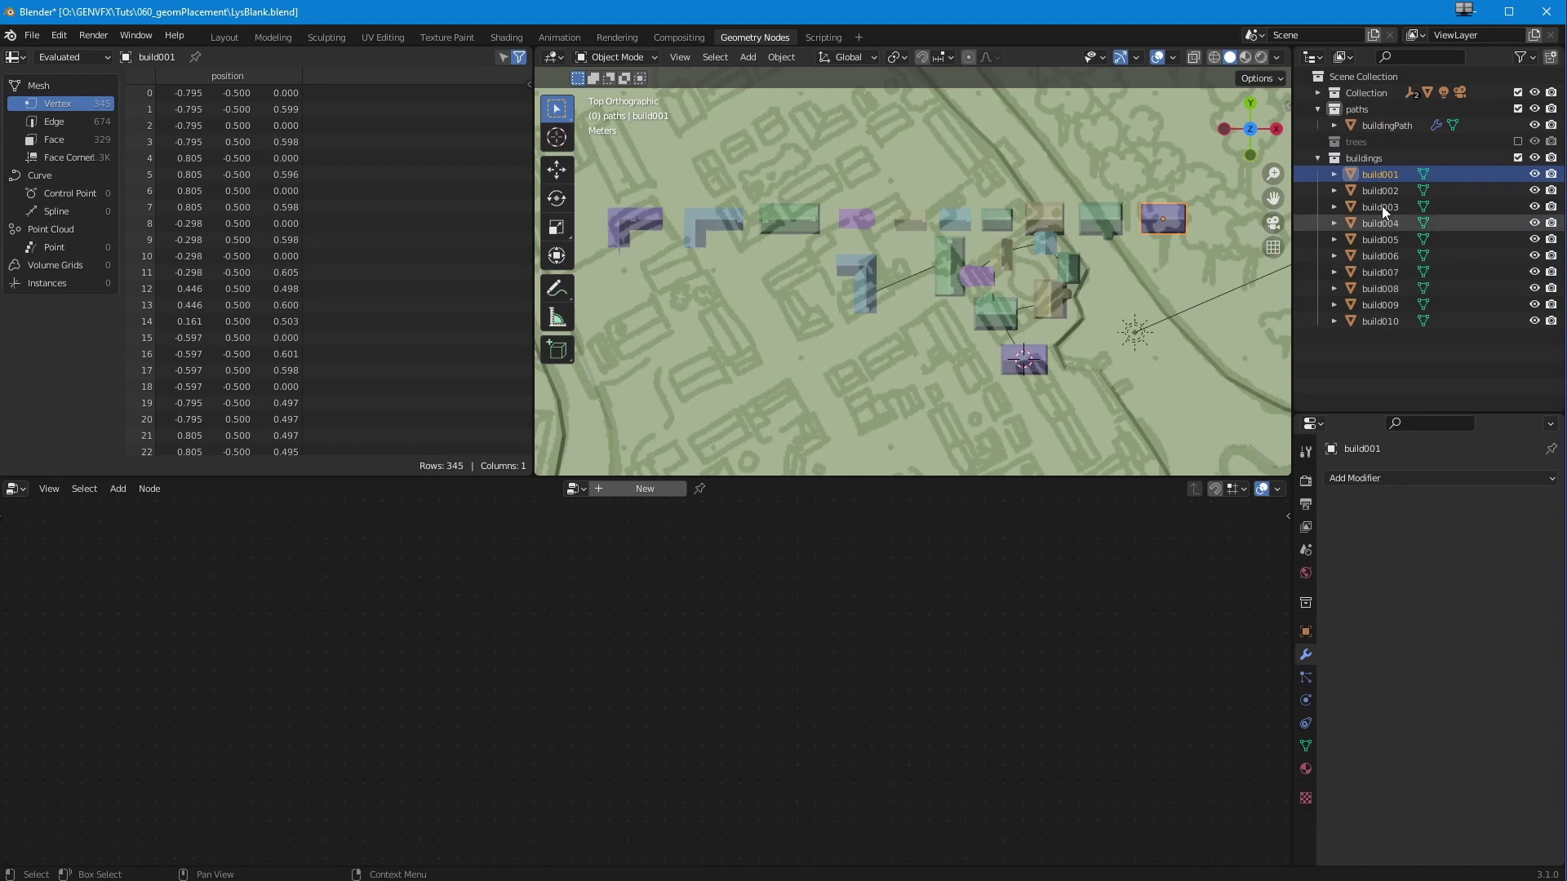
left_click(1379, 190)
left_click(1378, 207)
left_click(1376, 222)
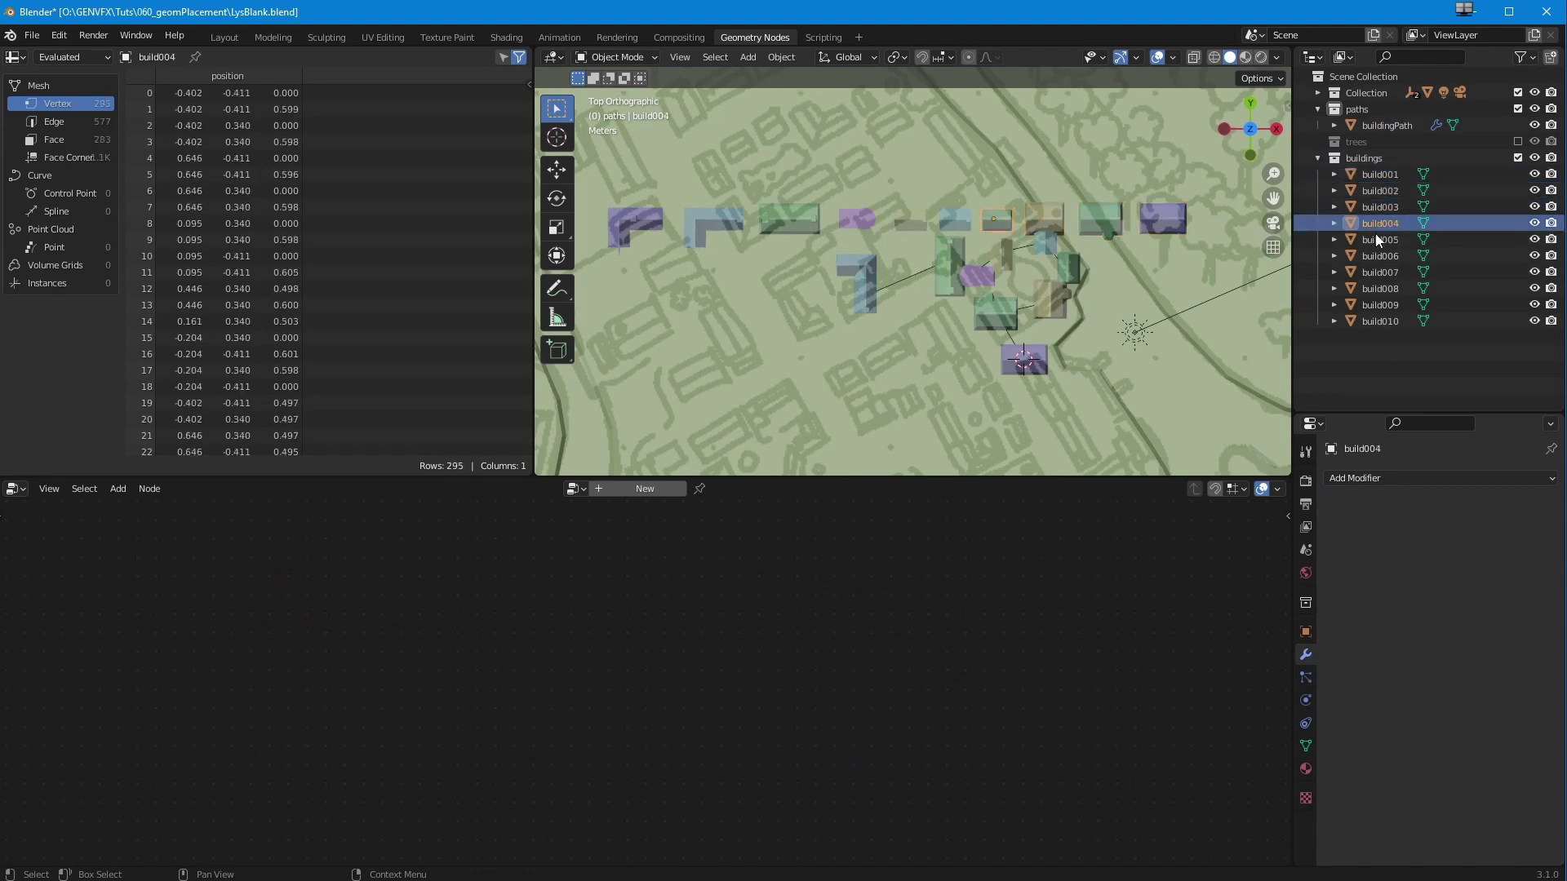
double_click(1377, 239)
key("Escape")
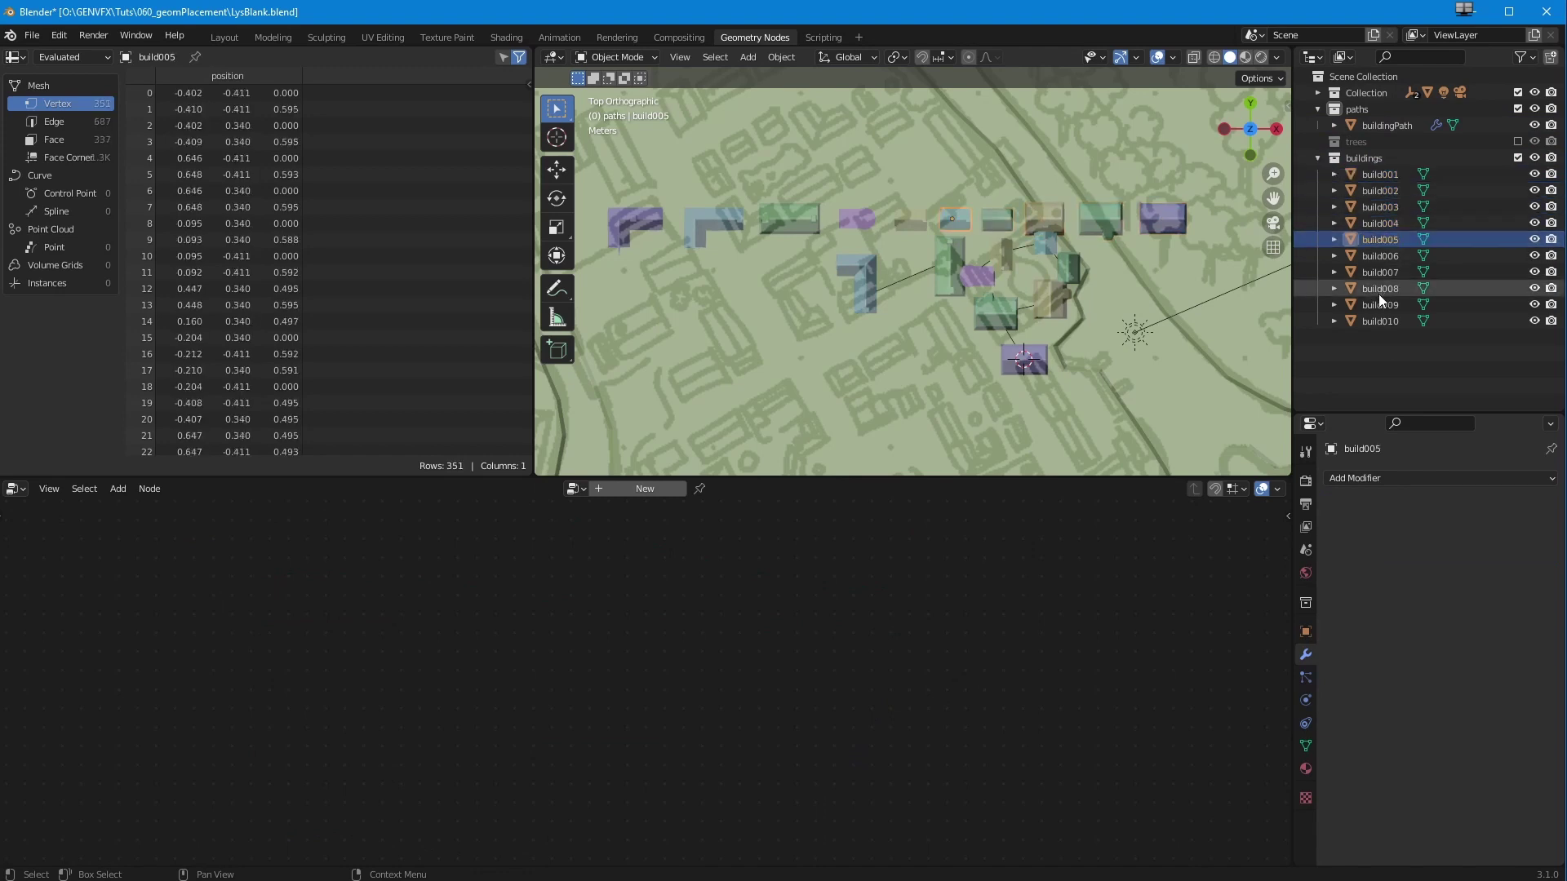
left_click(1318, 157)
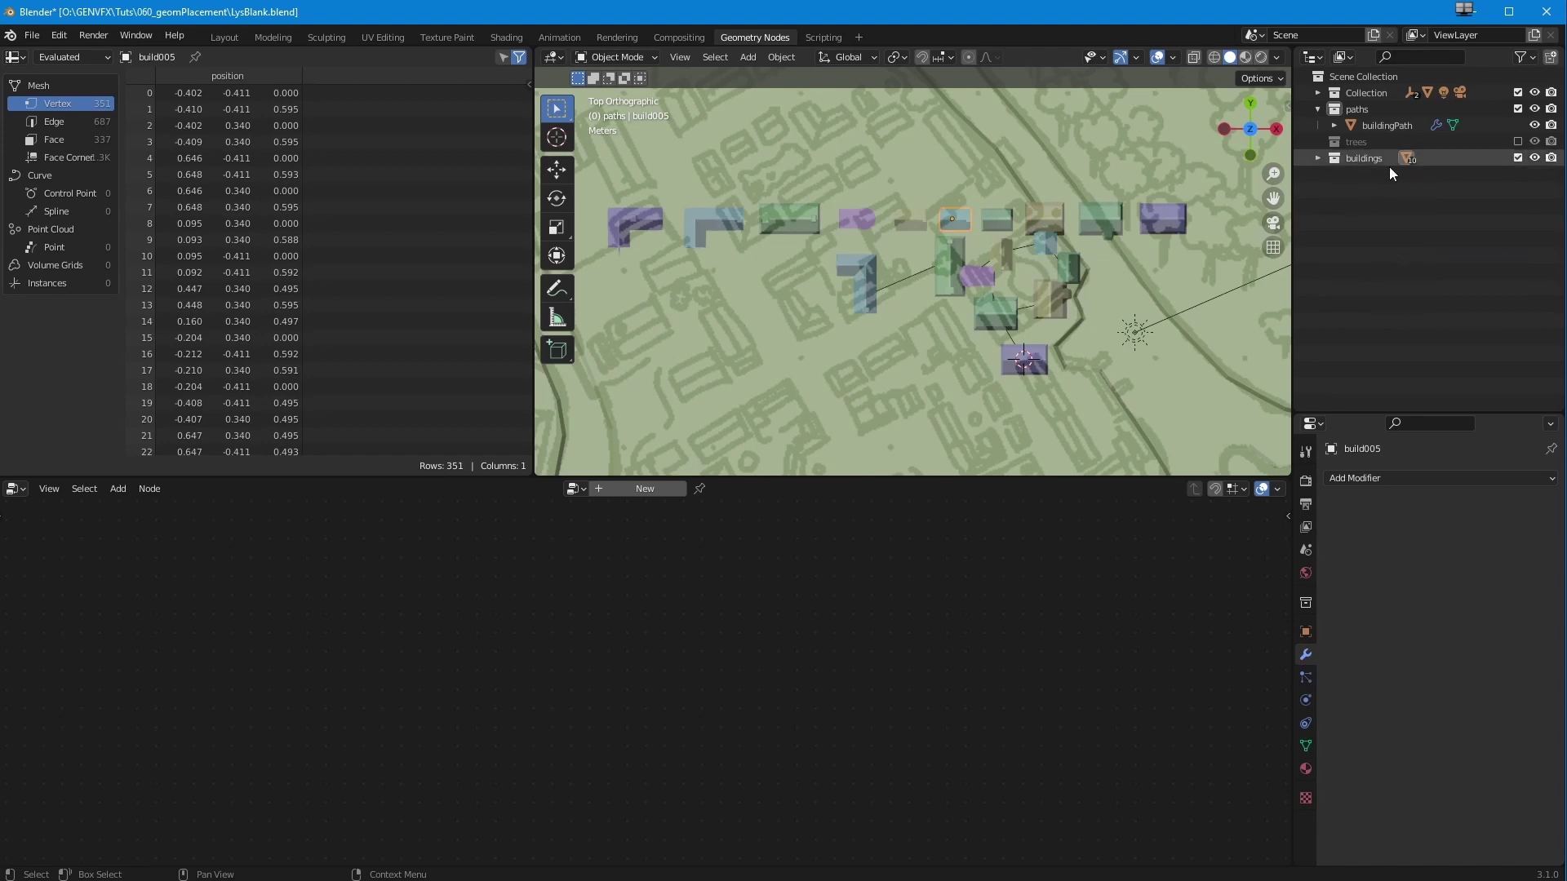
left_click(1515, 170)
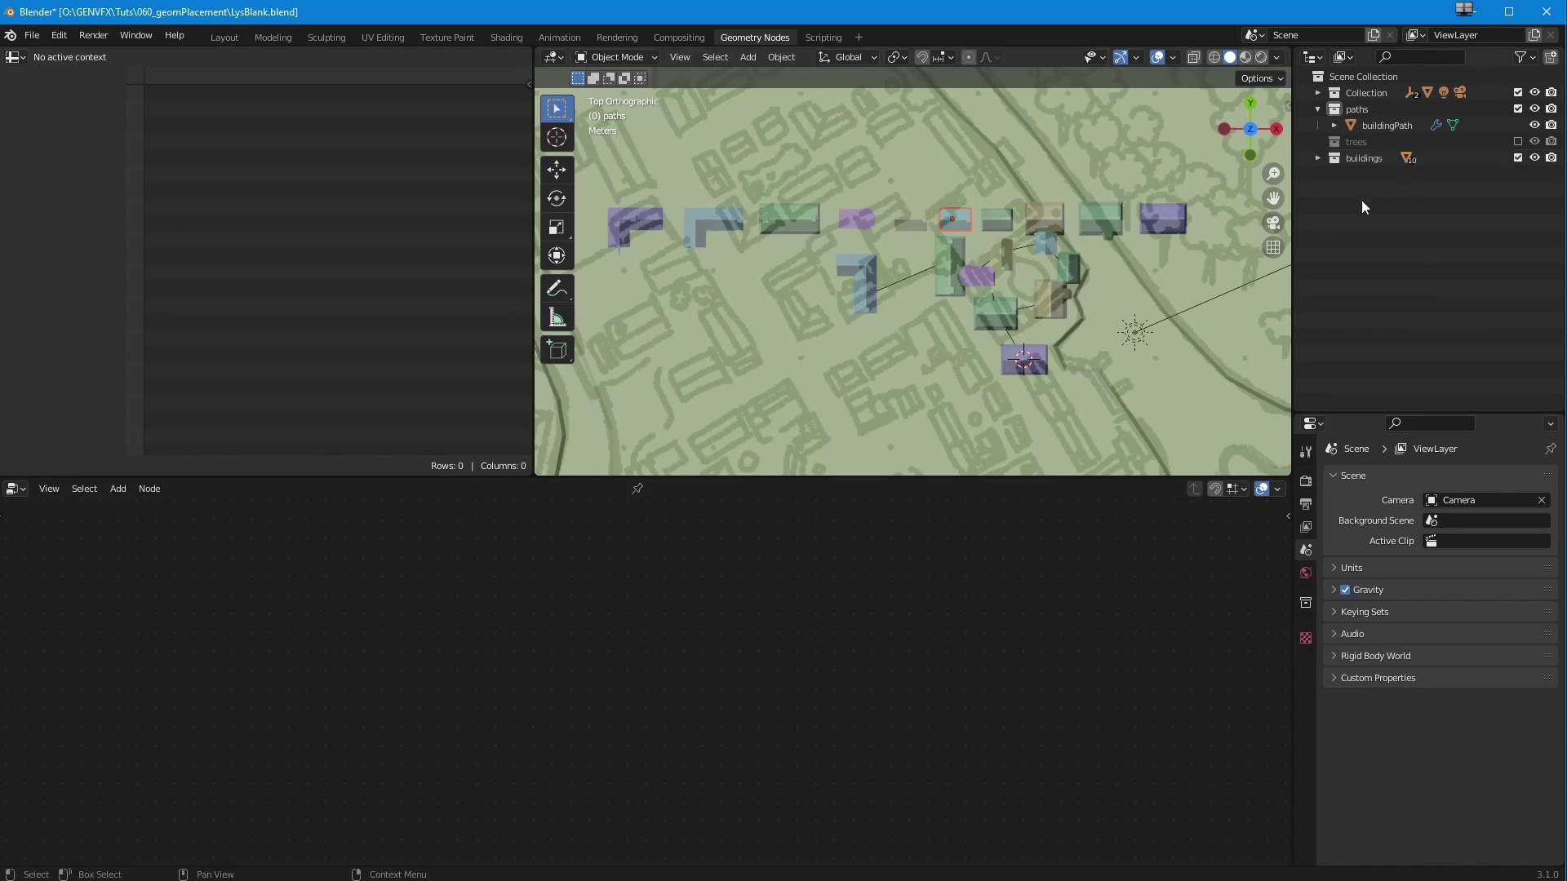
- On buildingPath, set the duplicated Random Value's Max to 9 and Seed to 23, and connect its output to Instance Index
left_click(1370, 126)
left_click(346, 737)
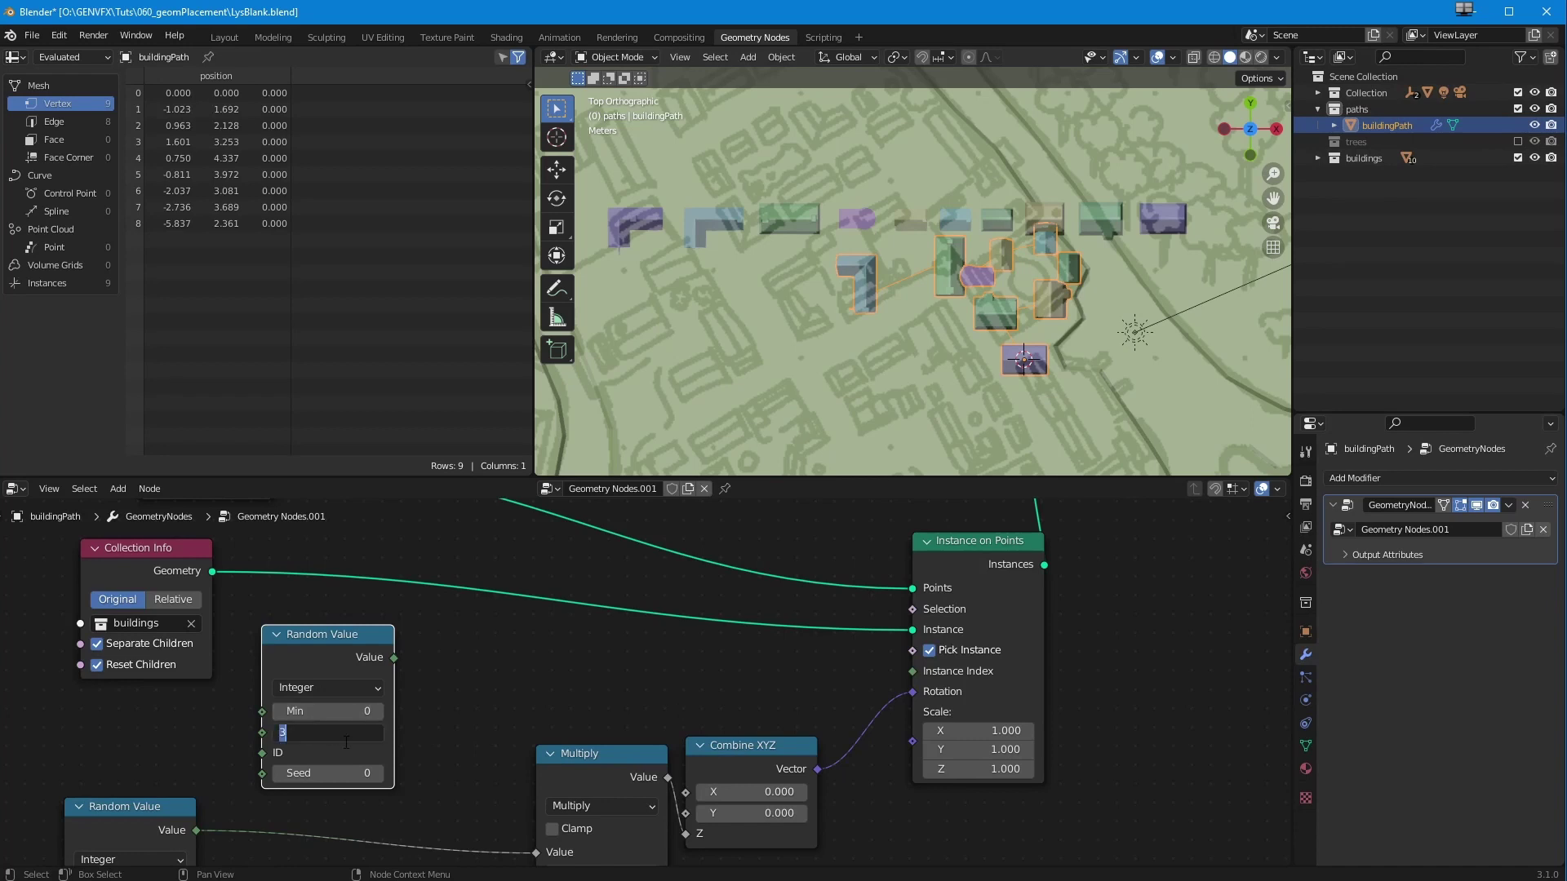
key("Return")
left_click_drag(394, 658, 430, 663)
left_click_drag(589, 678, 912, 670)
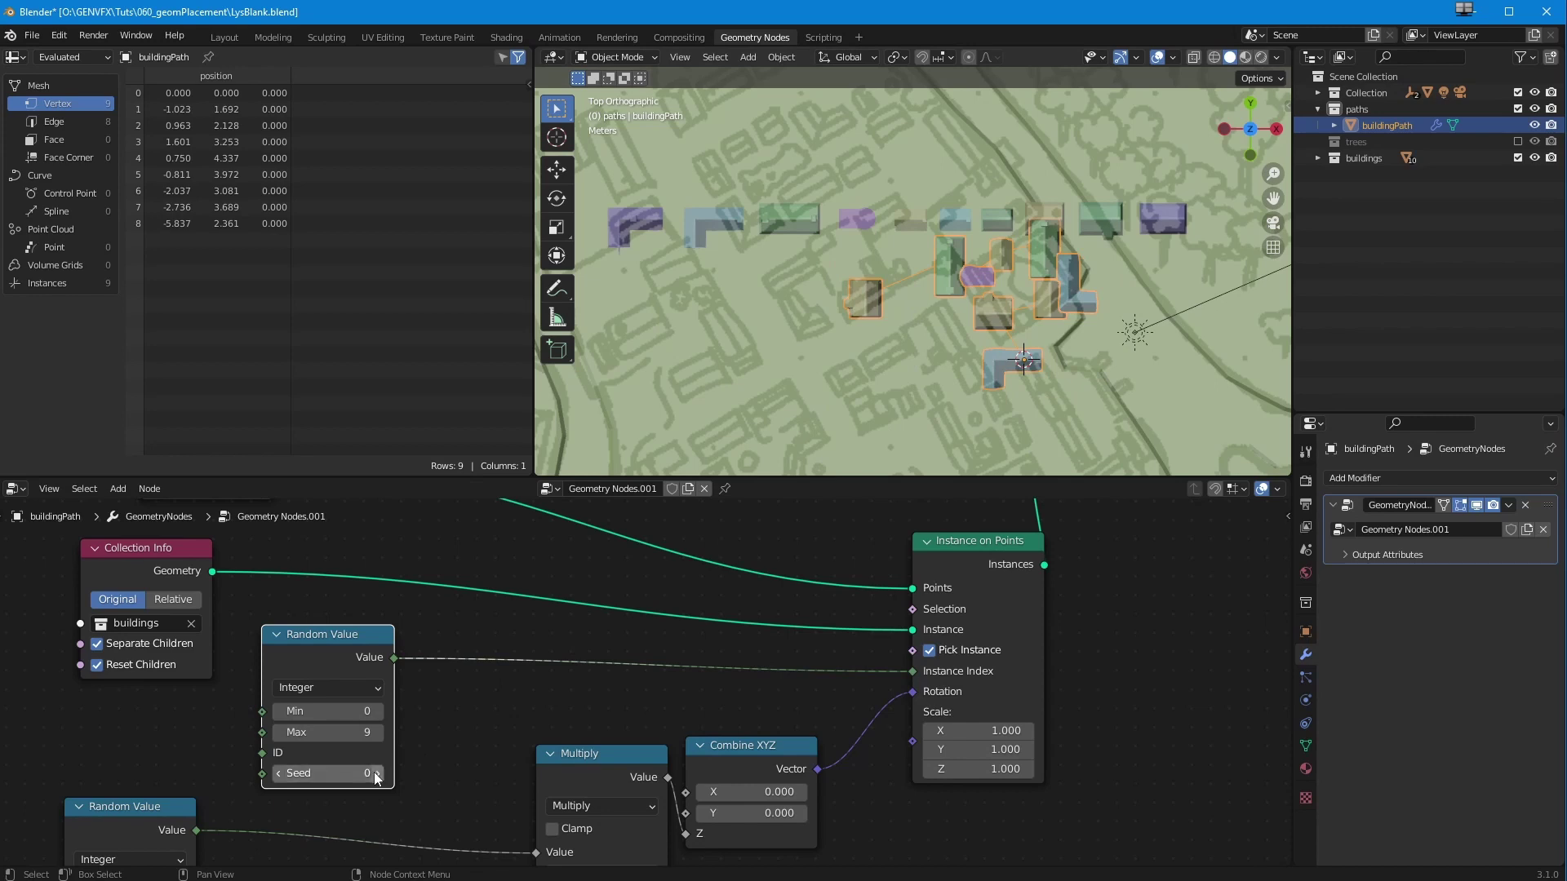
left_click_drag(303, 773, 334, 784)
- Tidy the node layout by spacing out the Random Value, Instance on Points and Join Geometry nodes
key("Home")
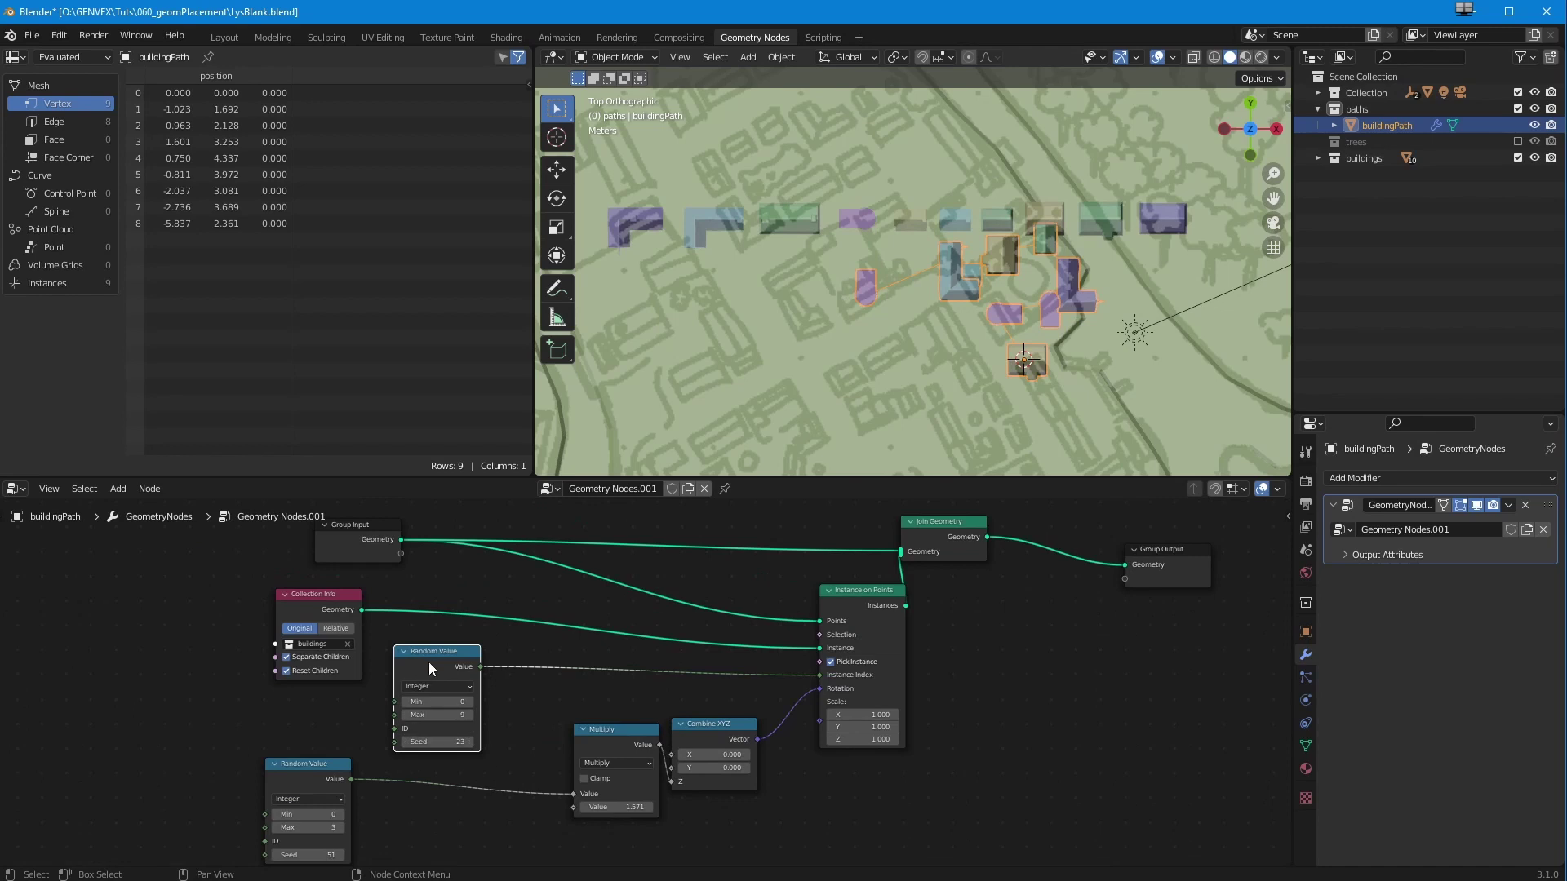
left_click_drag(826, 593, 793, 577)
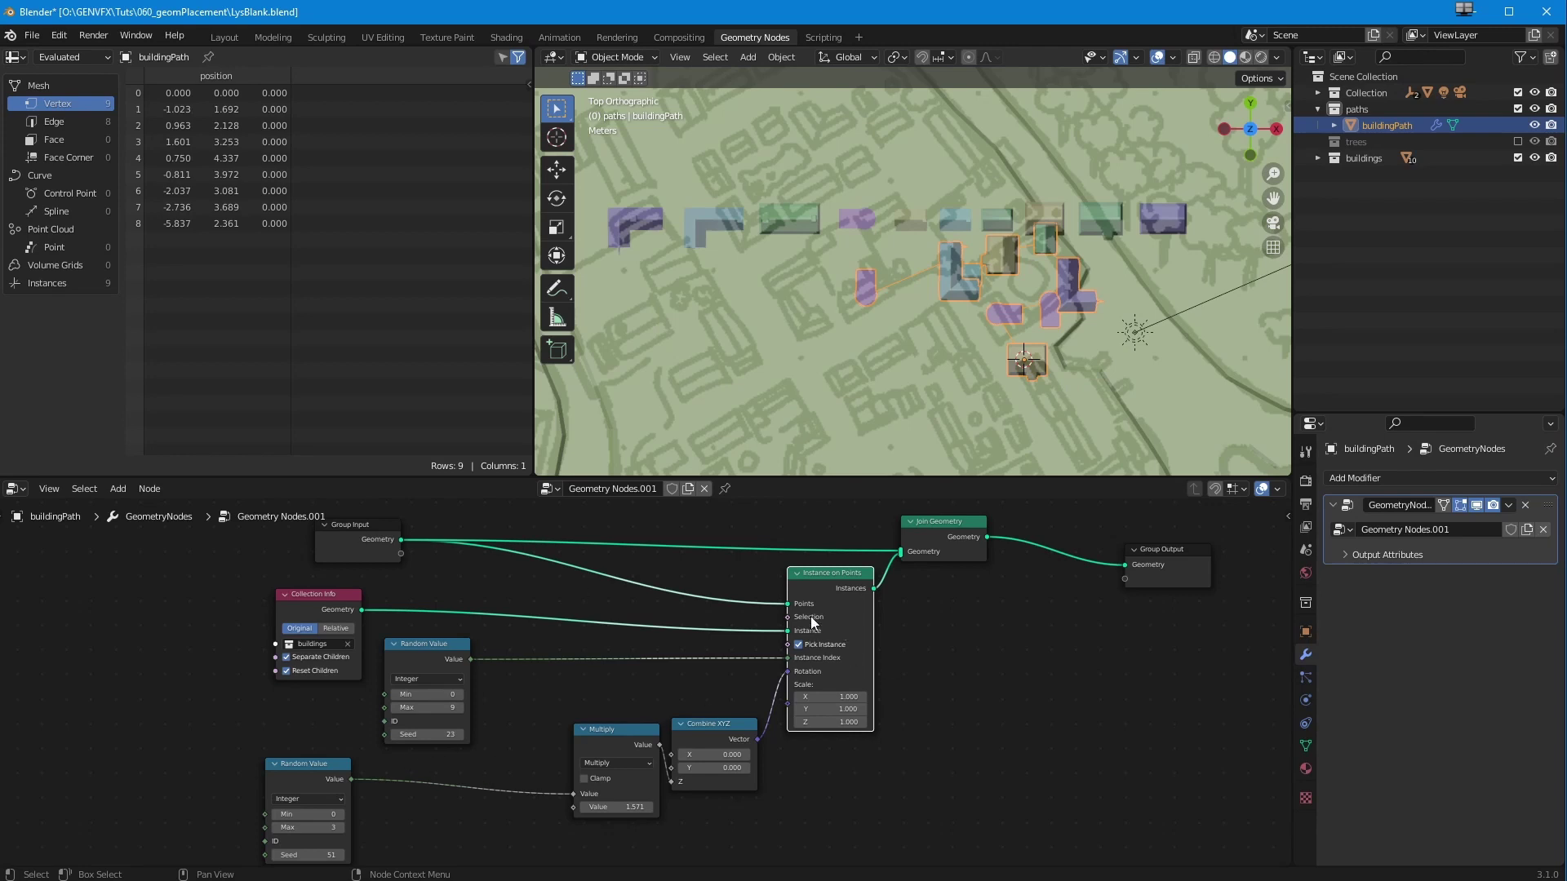
left_click_drag(937, 519, 1019, 515)
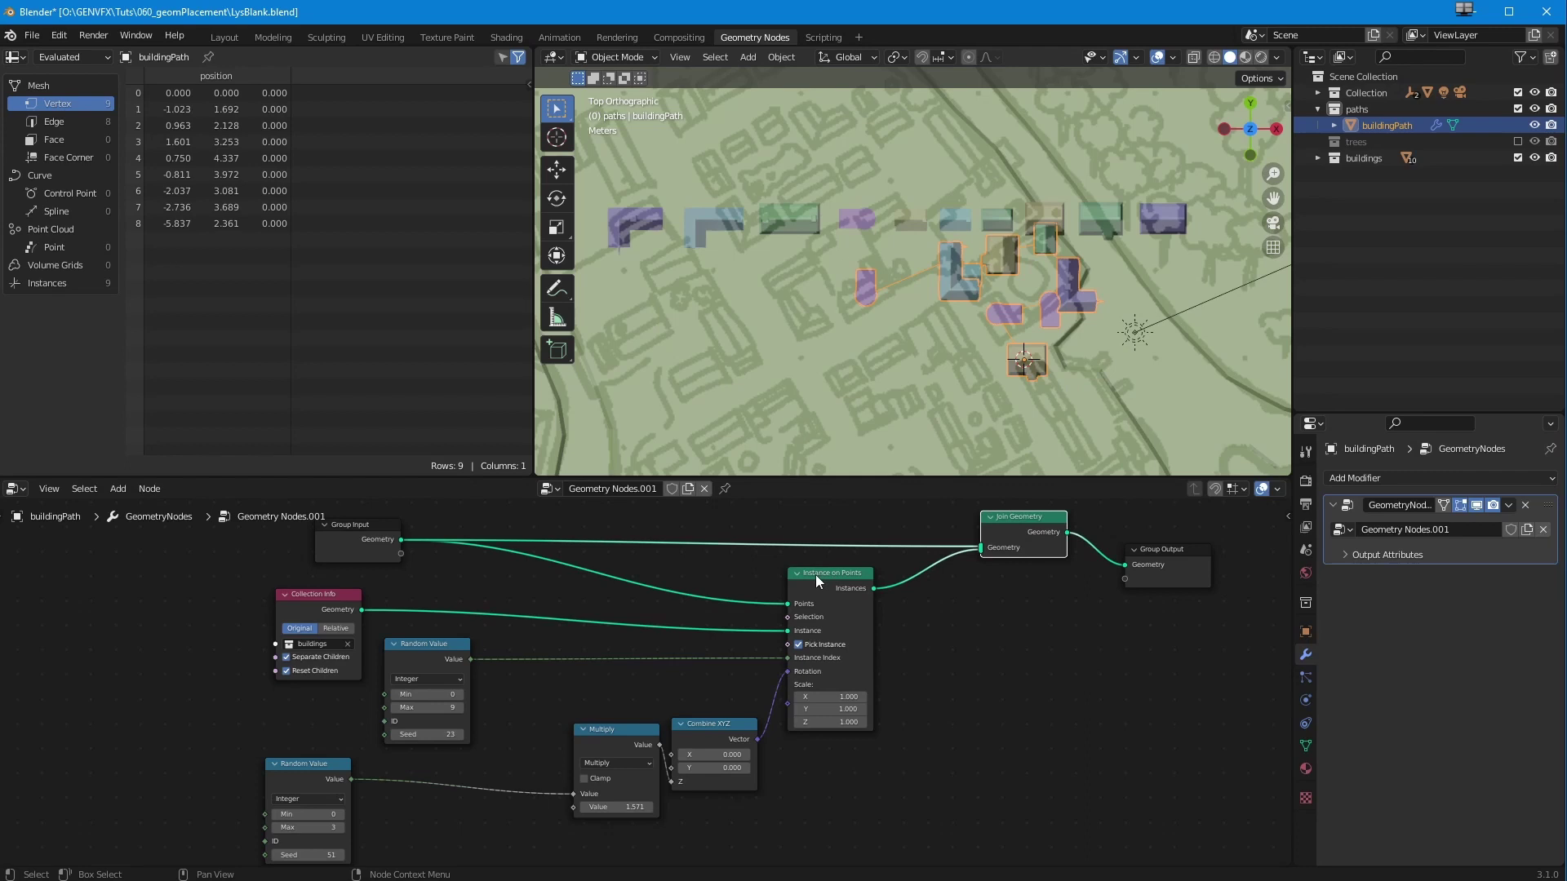
left_click_drag(817, 574, 879, 588)
middle_click_drag(588, 784, 617, 732, "shift")
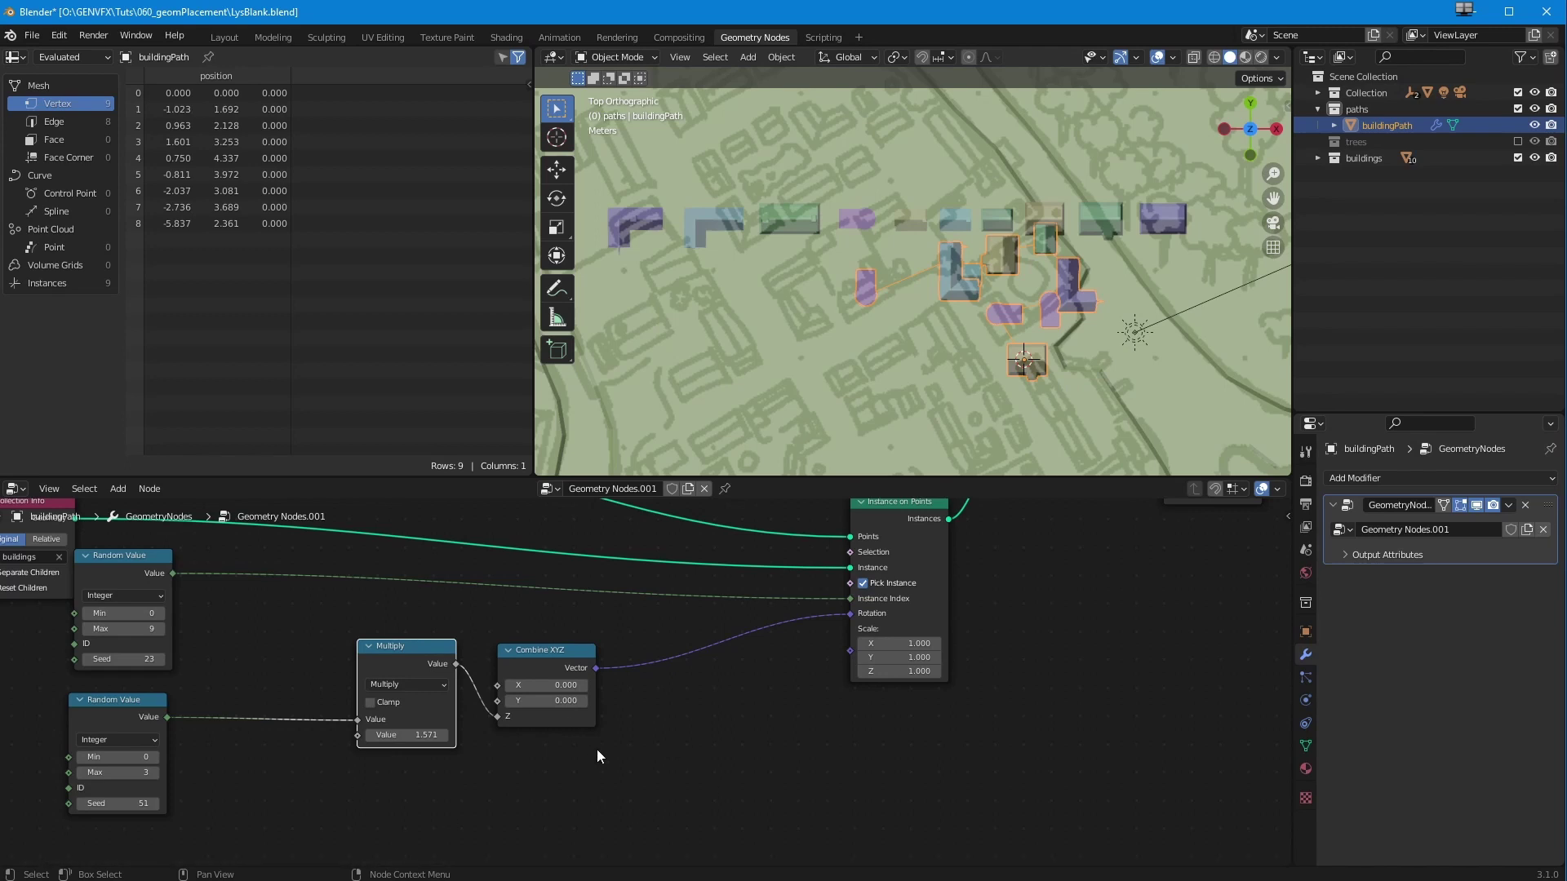
- Duplicate the rotation's Random Value node to the area below Combine XYZ, set it to Float and reset its Seed to 0
left_click(253, 704)
left_click(110, 700)
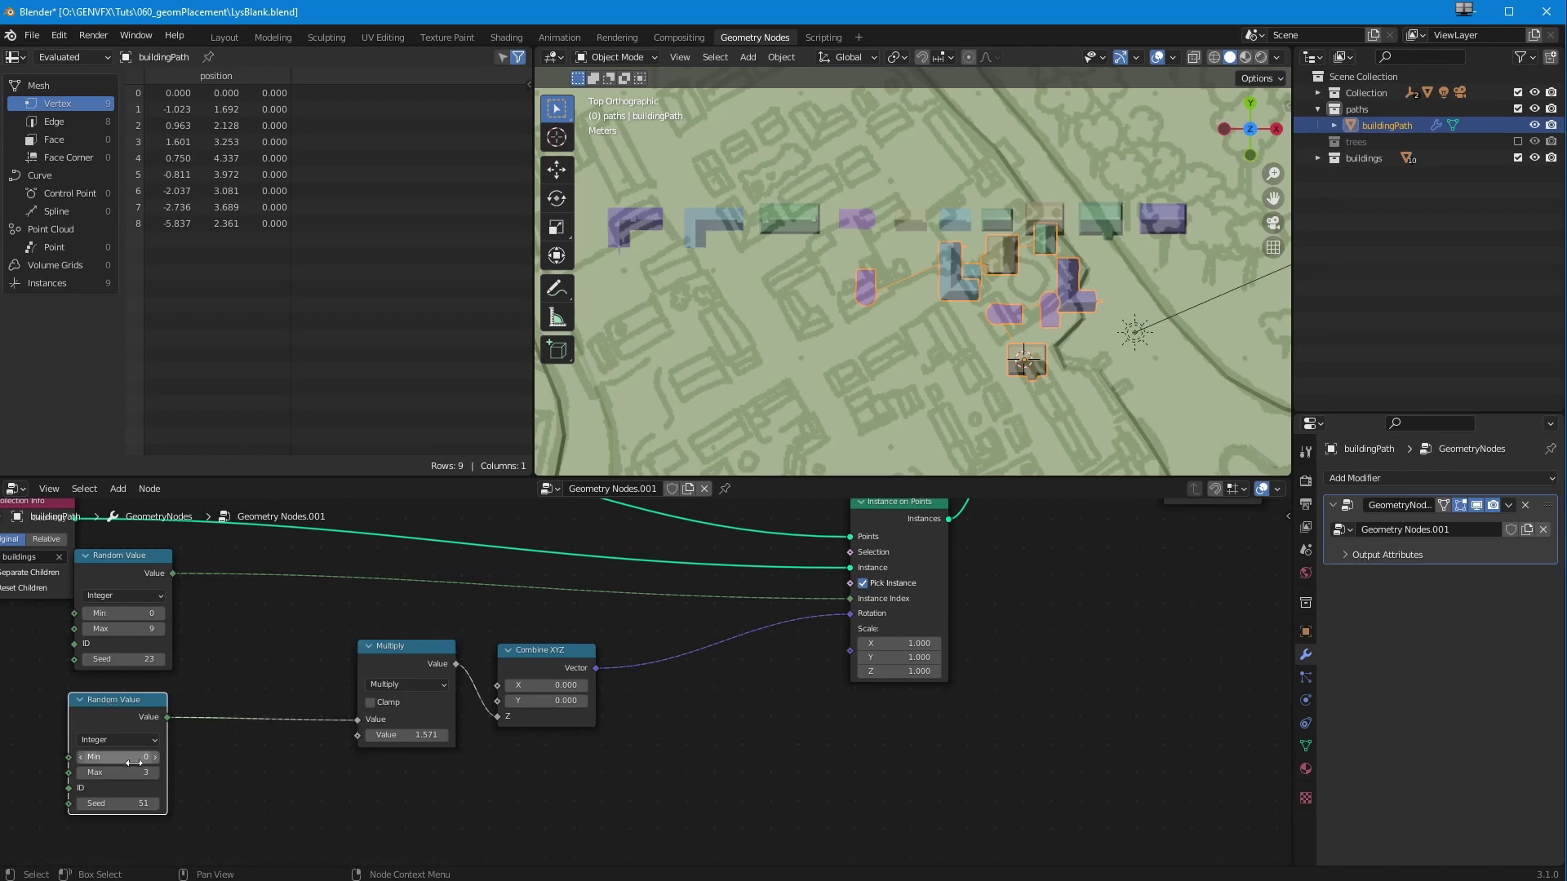
key("shift+d")
left_click(704, 774)
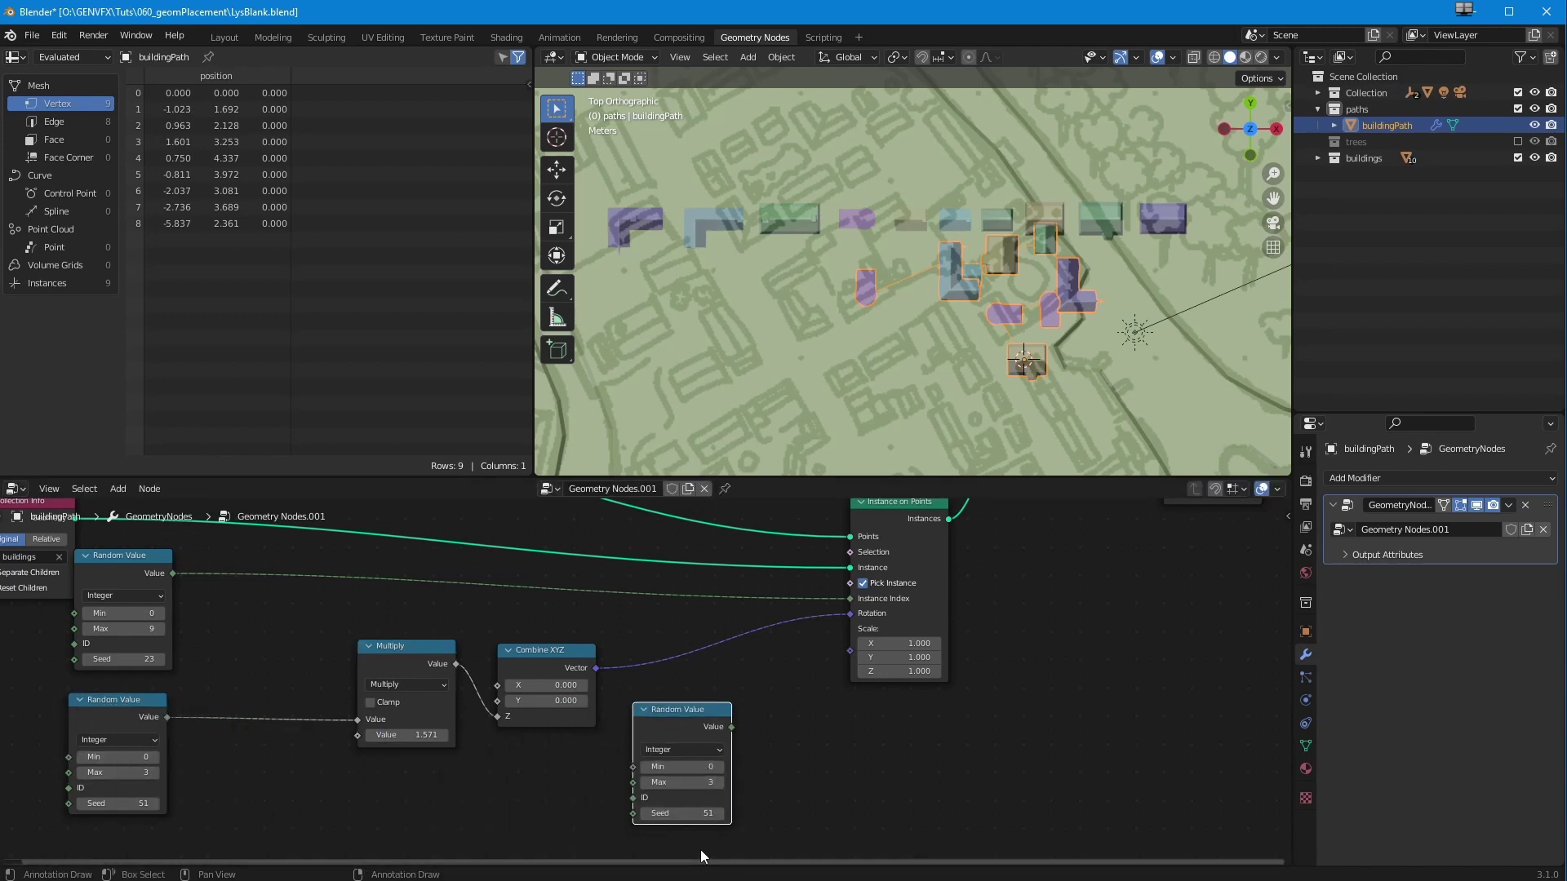
left_click(682, 750)
left_click(671, 751)
scroll(552, 808, "up", 3)
middle_click_drag(556, 773, 337, 787)
scroll(491, 756, "up", 1)
key("BackSpace")
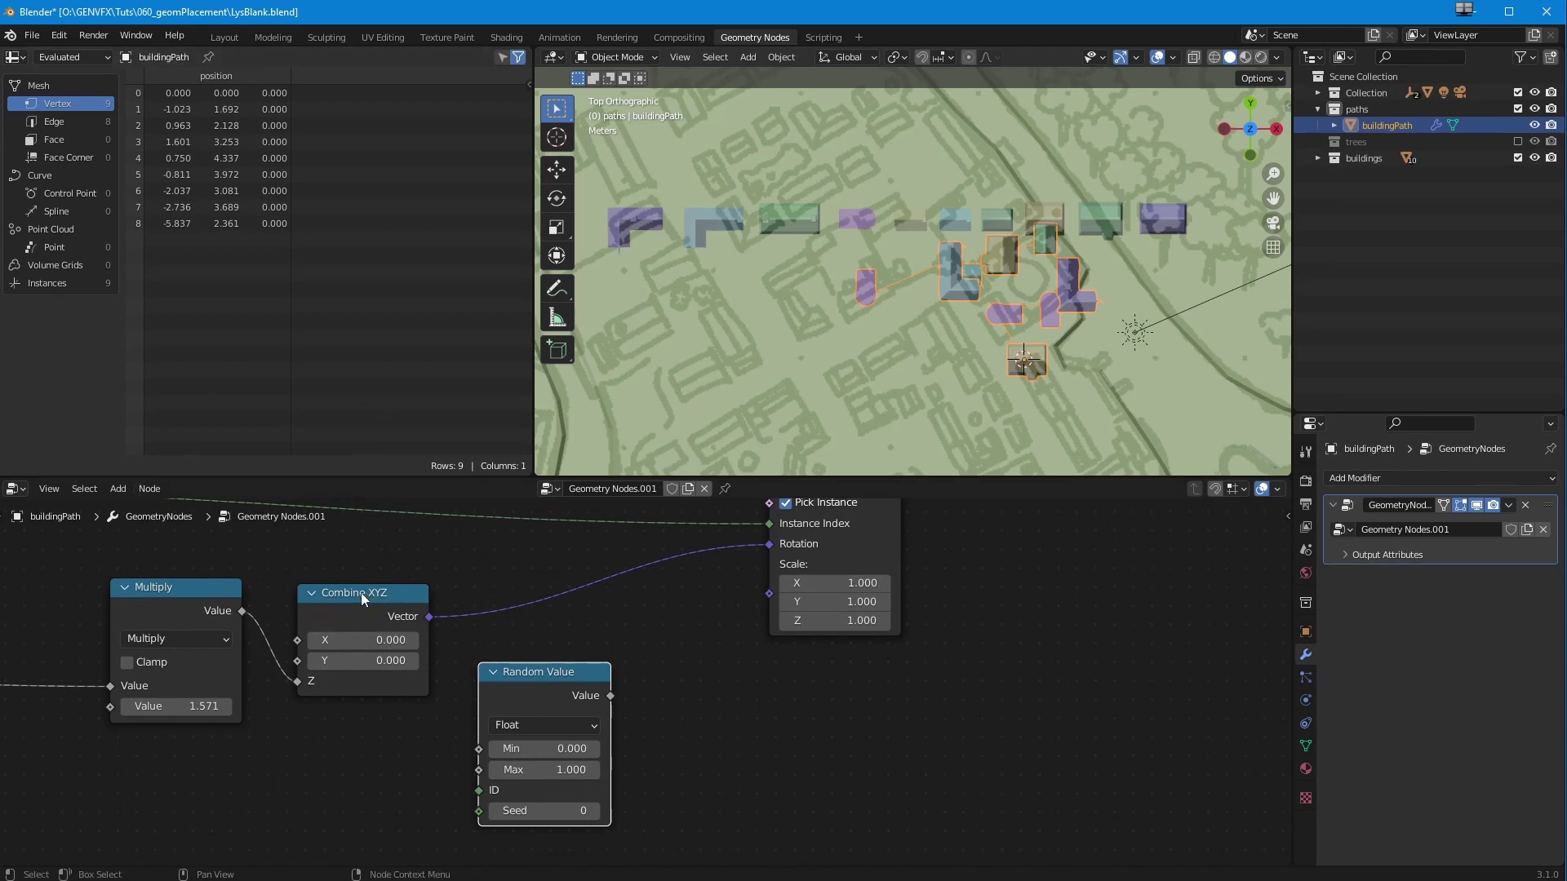
- Add a second Combine XYZ node beside the Float Random Value and connect its Vector output to Scale on Instance on Points
left_click(119, 488)
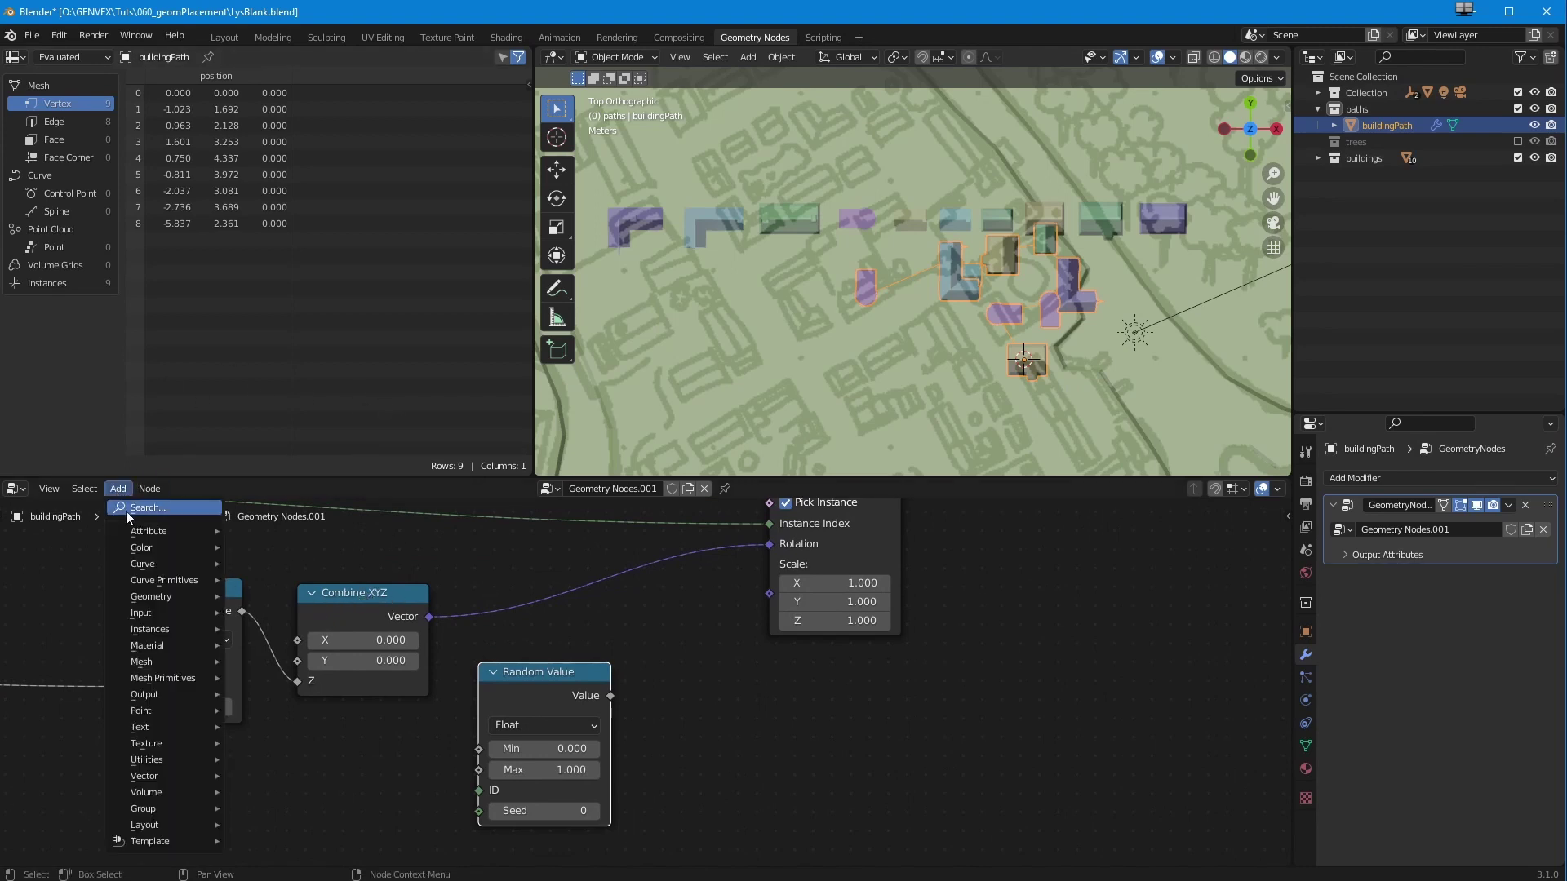
left_click(134, 507)
type("combin")
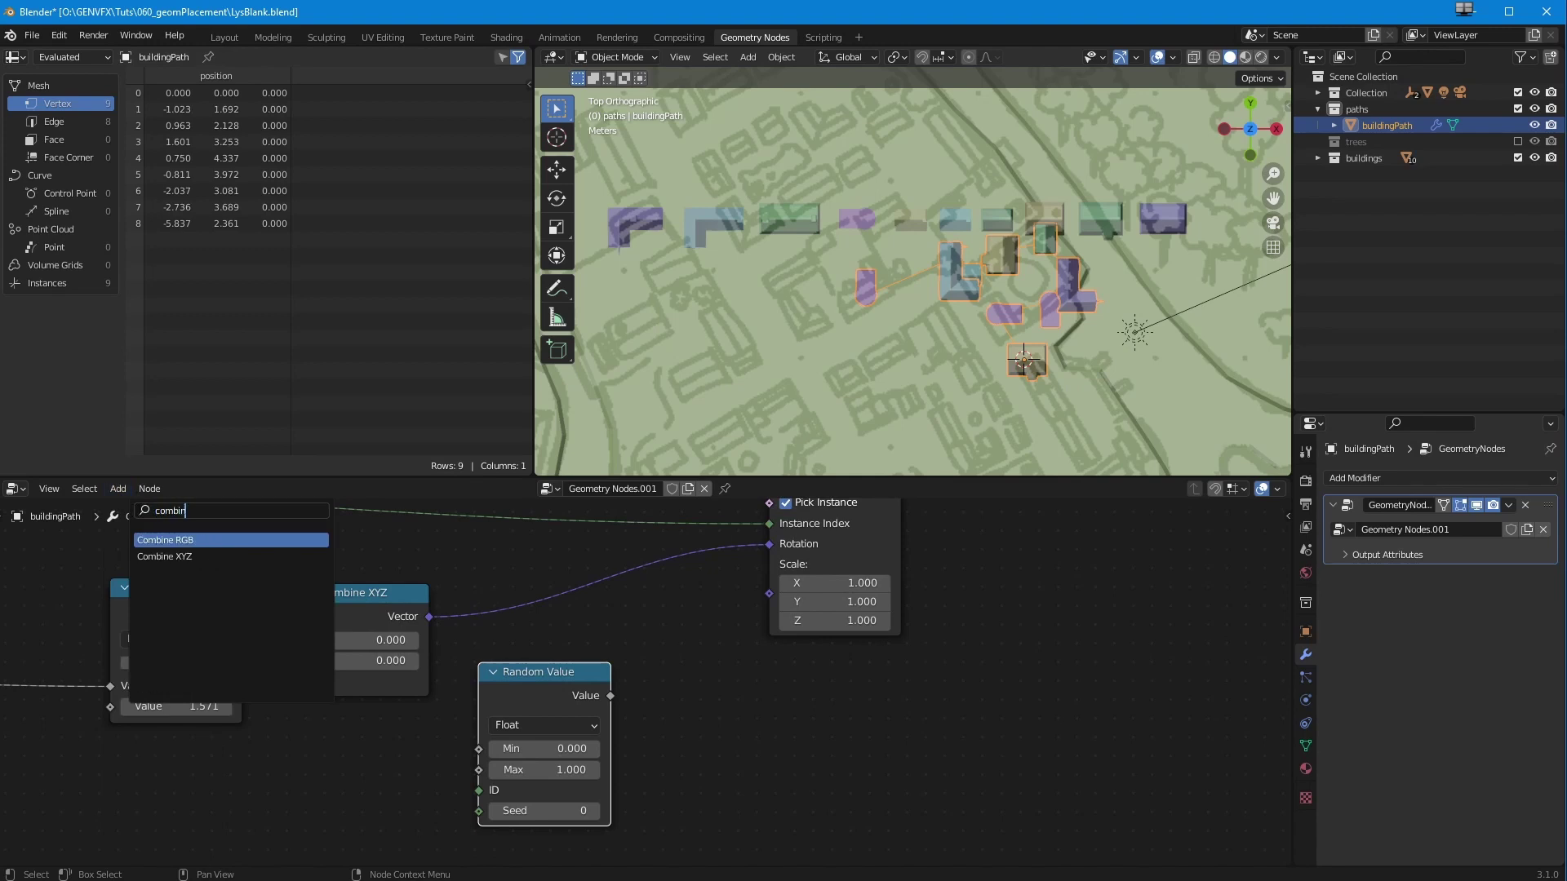
key("Down")
key("Return")
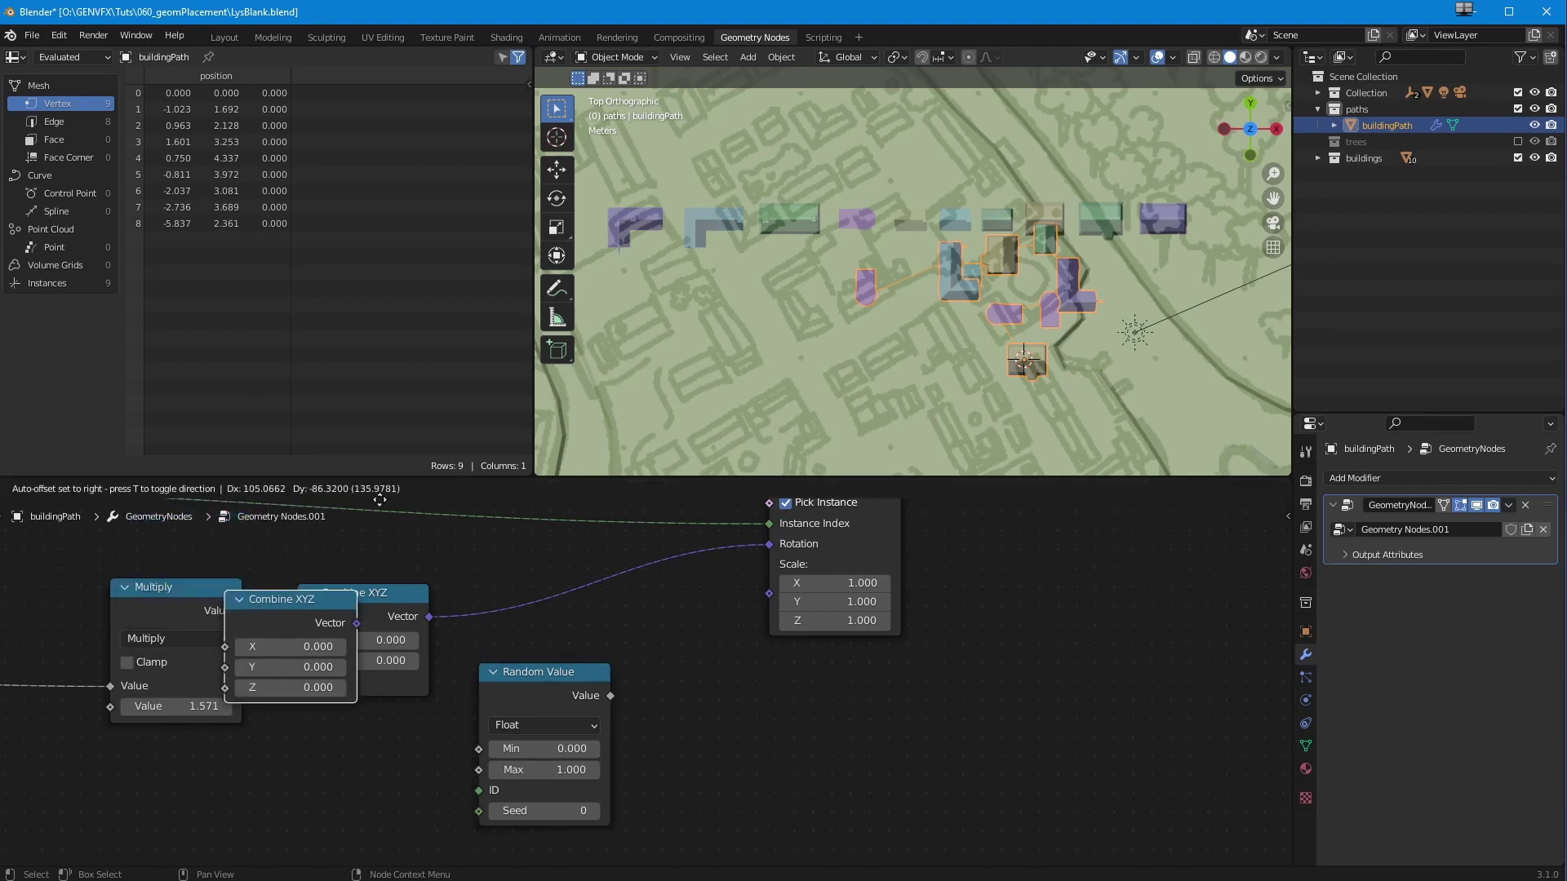
left_click(788, 739)
left_click_drag(793, 733, 767, 624)
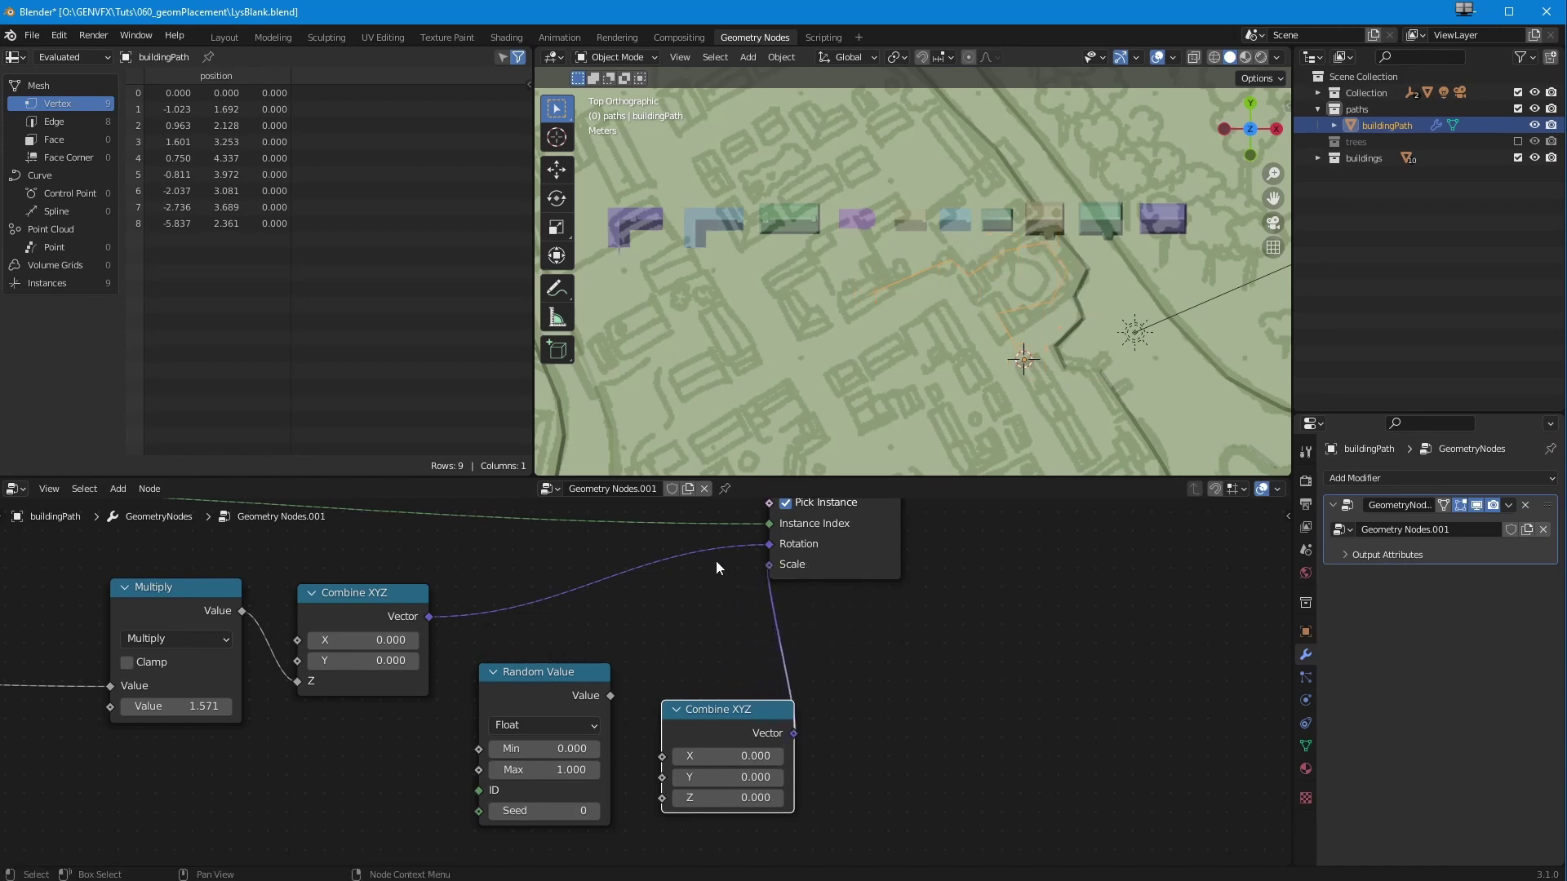
- Set X, Y and Z to 1 on the Combine XYZ node that feeds Scale
left_click(726, 756)
type("1")
key("Return")
left_click(725, 777)
type("1")
key("Return")
left_click(727, 797)
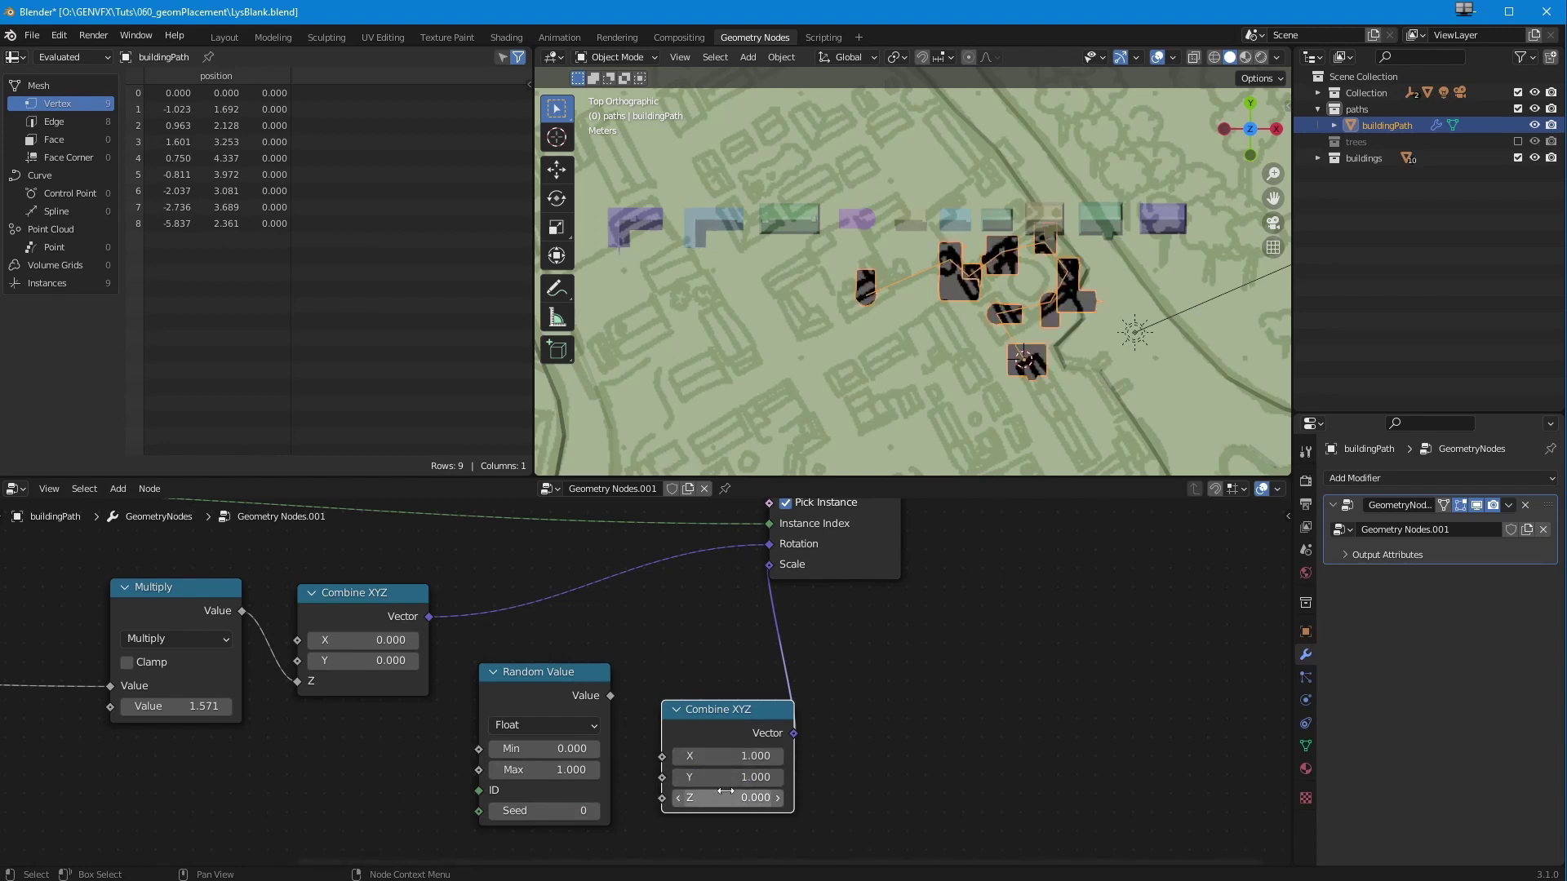
type("1")
key("Return")
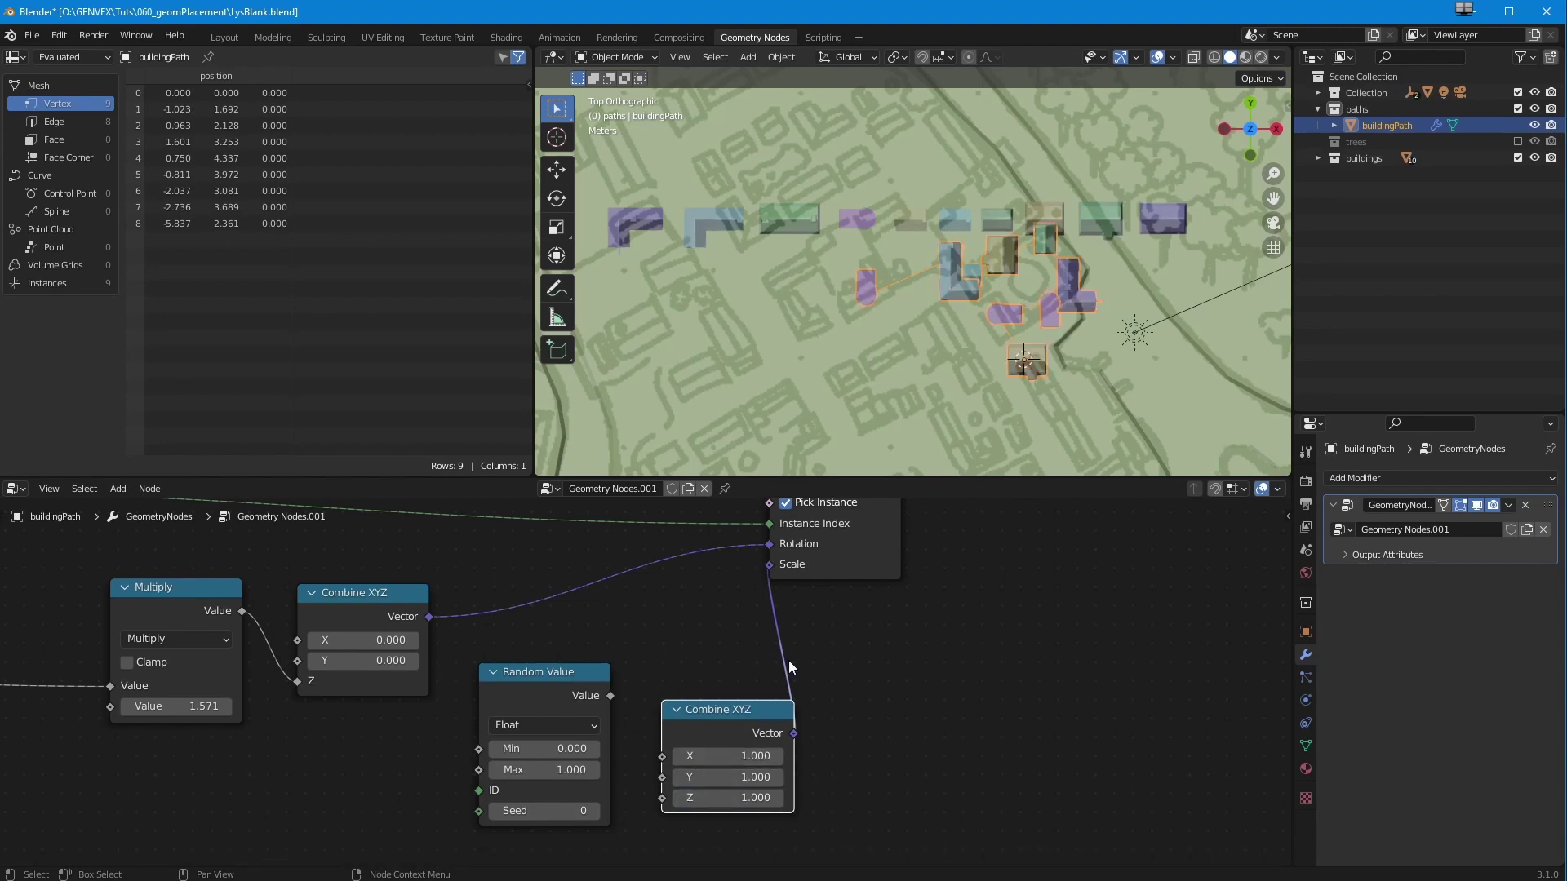
- Space out the Instance on Points node and the scale Combine XYZ node to clear the node layout
scroll(854, 649, "up", 2)
left_click_drag(829, 526, 923, 523)
scroll(850, 663, "down", 1)
middle_click_drag(784, 696, 746, 612)
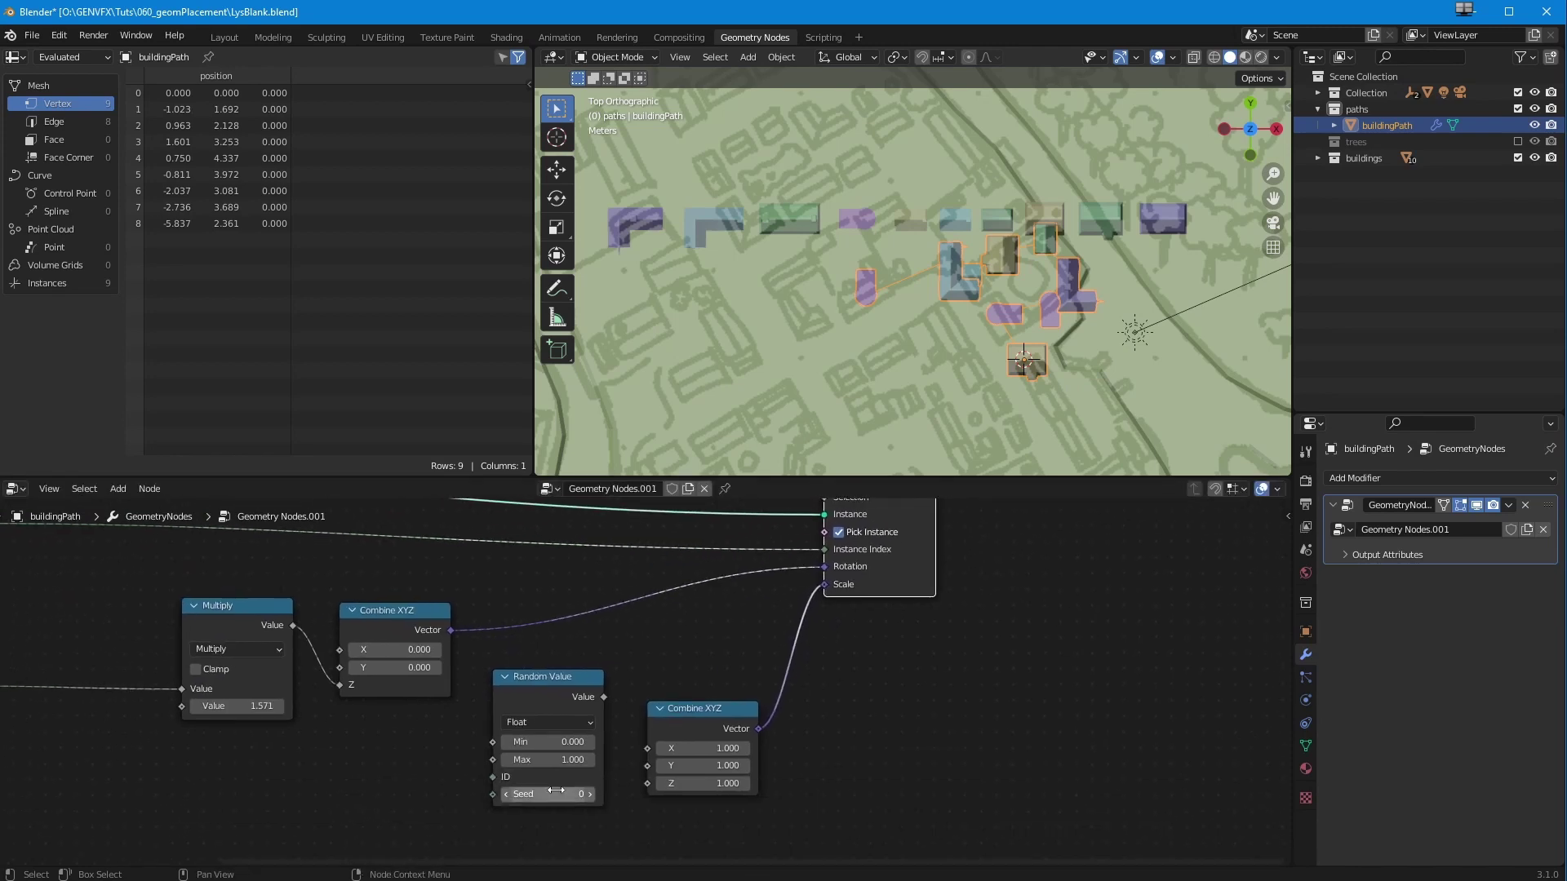
left_click_drag(692, 711, 692, 668)
- Set the Float Random Value's Min to 0.8 and Max to 1.2, and connect its Value to Z on the scale Combine XYZ
scroll(659, 688, "up", 5)
middle_click_drag(566, 726, 628, 663, "shift")
left_click(574, 703)
type("0.8")
key("Return")
left_click(581, 731)
type("1.2")
key("Return")
left_click_drag(643, 640, 702, 701)
- Set the Float Random Value's Seed to 22, check the building heights in perspective, and return to the top view
mouse_move(546, 779)
left_mouse_down()
mouse_move(585, 778)
mouse_move(556, 778)
left_mouse_up()
middle_click_drag(849, 384, 791, 312)
scroll(841, 302, "up", 5)
mouse_move(558, 779)
left_mouse_down()
mouse_move(606, 780)
mouse_move(570, 781)
left_mouse_up()
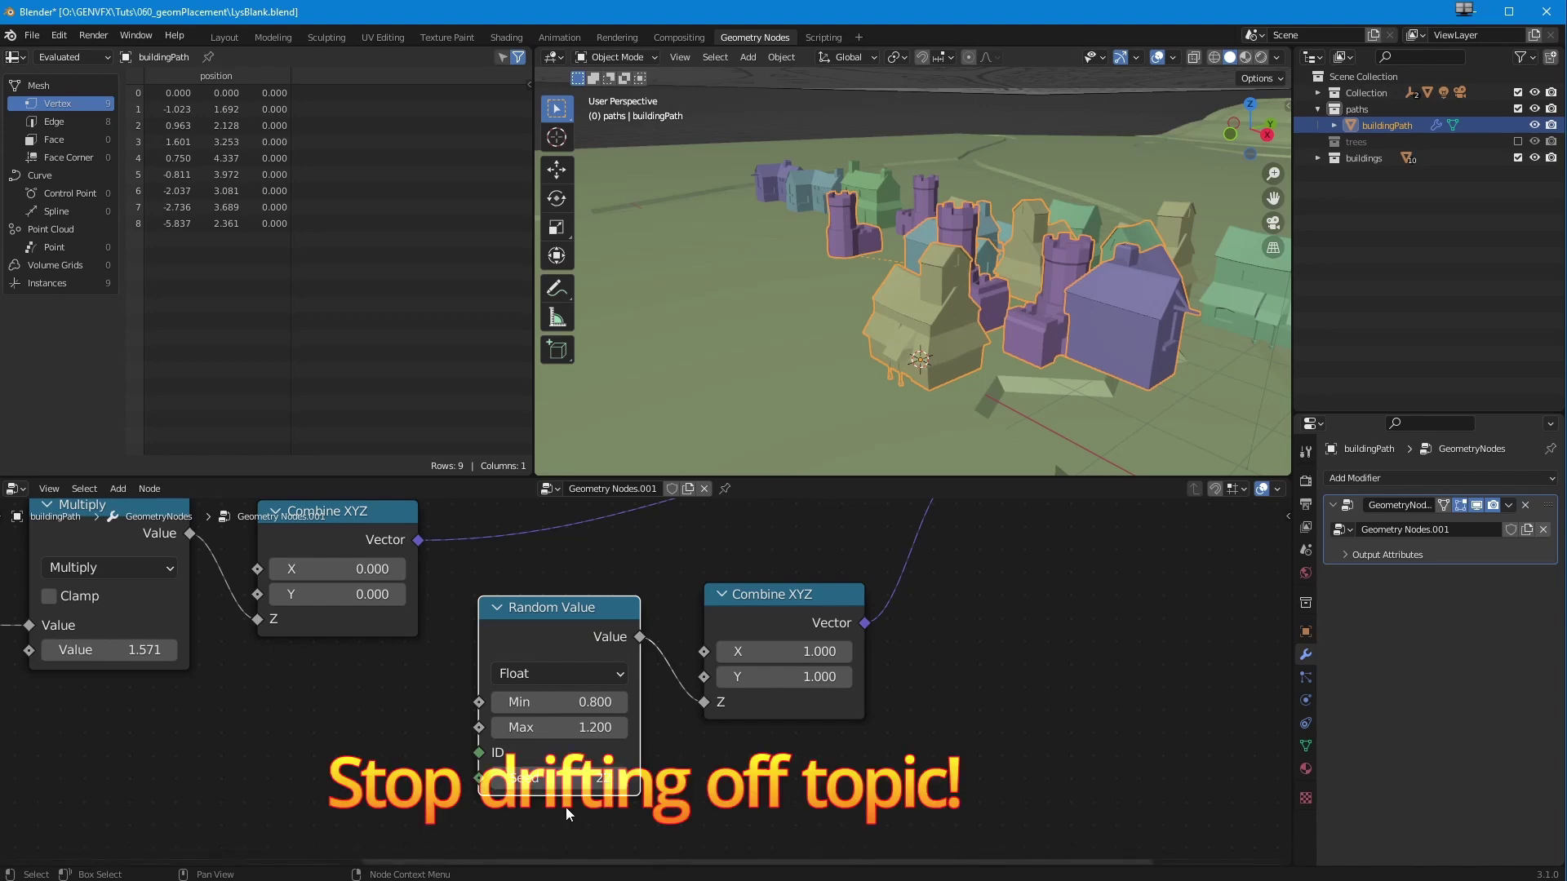
scroll(620, 735, "down", 2)
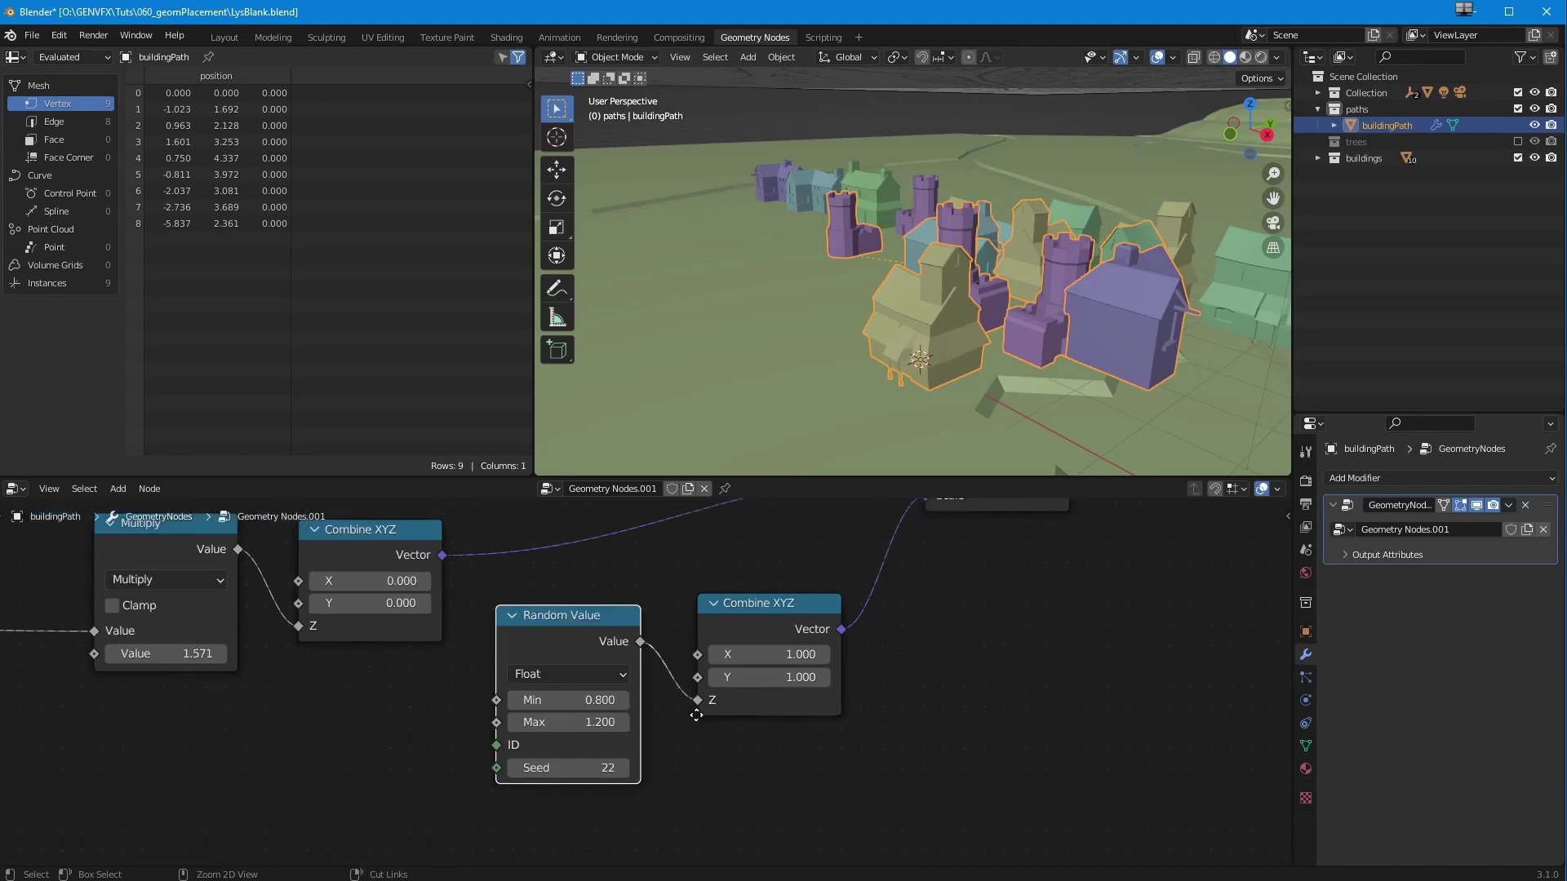
middle_click_drag(815, 346, 829, 404)
scroll(850, 354, "down", 3)
key("KP_7")
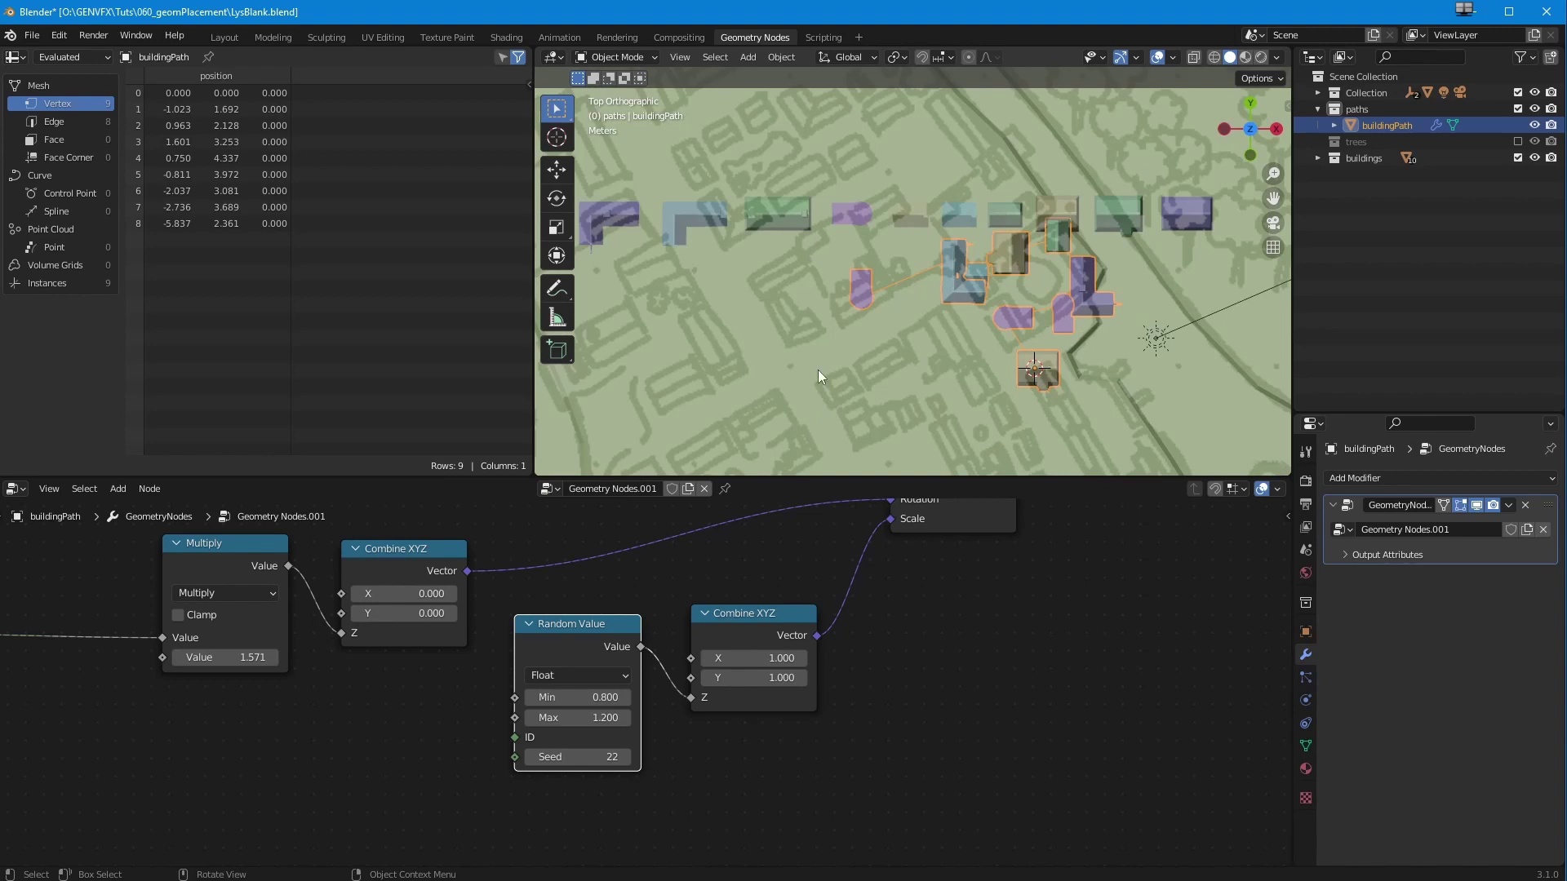
- Exclude the buildings collection from the view layer so only the instances on the path show
scroll(818, 400, "down", 2)
middle_click_drag(801, 349, 798, 333, "ctrl")
mouse_move(798, 333)
middle_mouse_down("shift")
mouse_move(693, 347)
mouse_move(787, 350)
middle_mouse_up("shift")
left_click(1518, 158)
- Rearrange the rotation nodes to make room between Multiply and its Combine XYZ node
scroll(752, 386, "up", 1)
middle_click_drag(137, 604, 452, 674)
left_click_drag(509, 619, 387, 611)
left_click_drag(710, 620, 749, 571)
left_click_drag(434, 609, 392, 606)
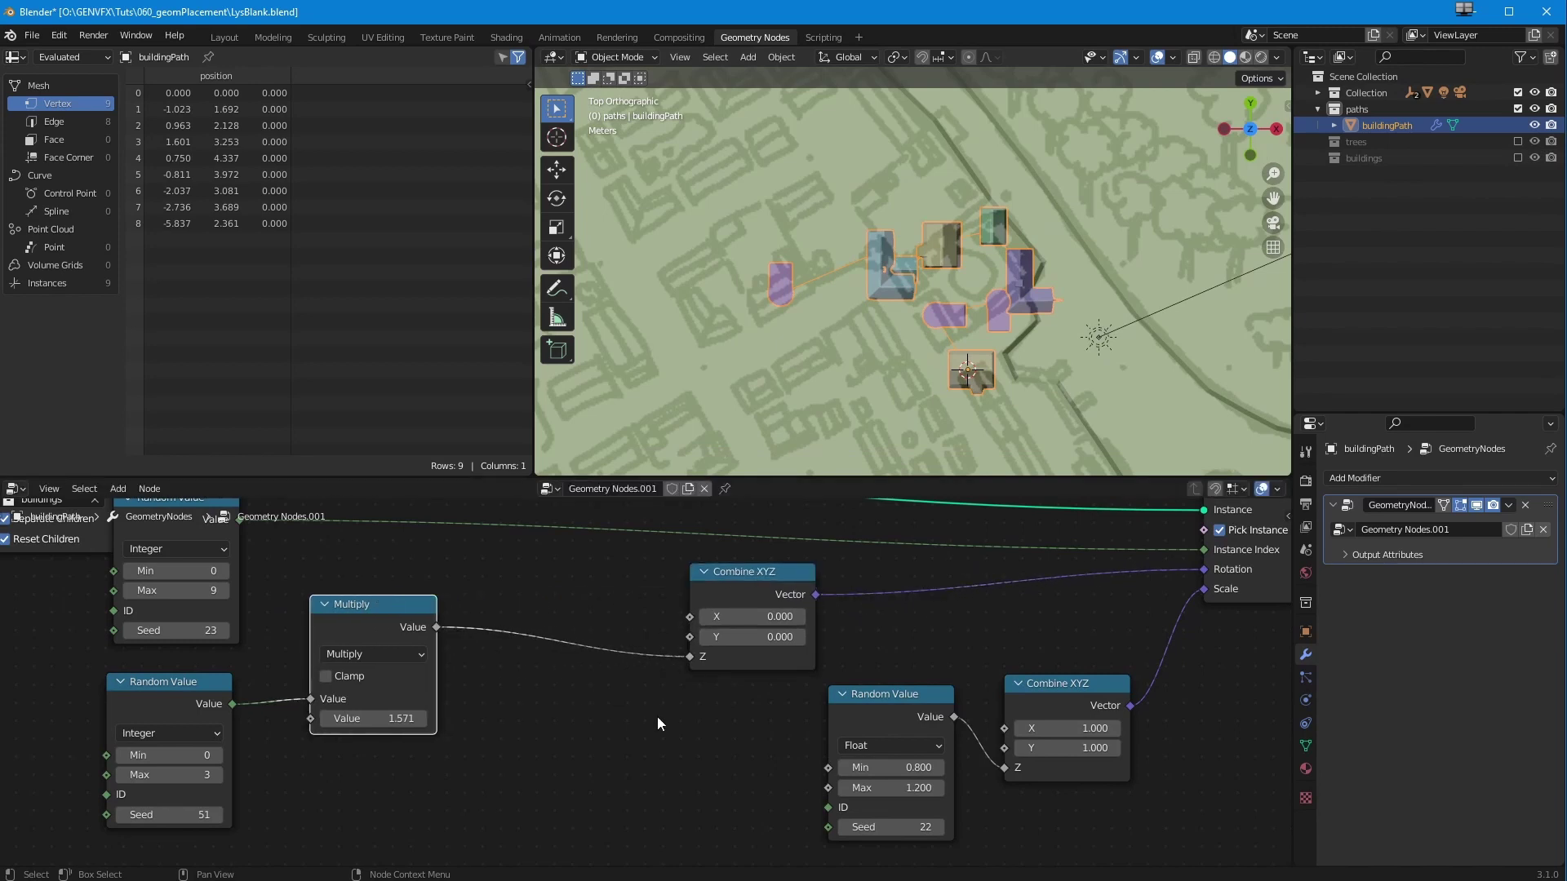
- Insert a Math node set to Add between Multiply and the rotation's Combine XYZ, with a value of 0.57 to match the street angle
scroll(651, 717, "up", 1)
middle_click_drag(555, 719, 532, 743)
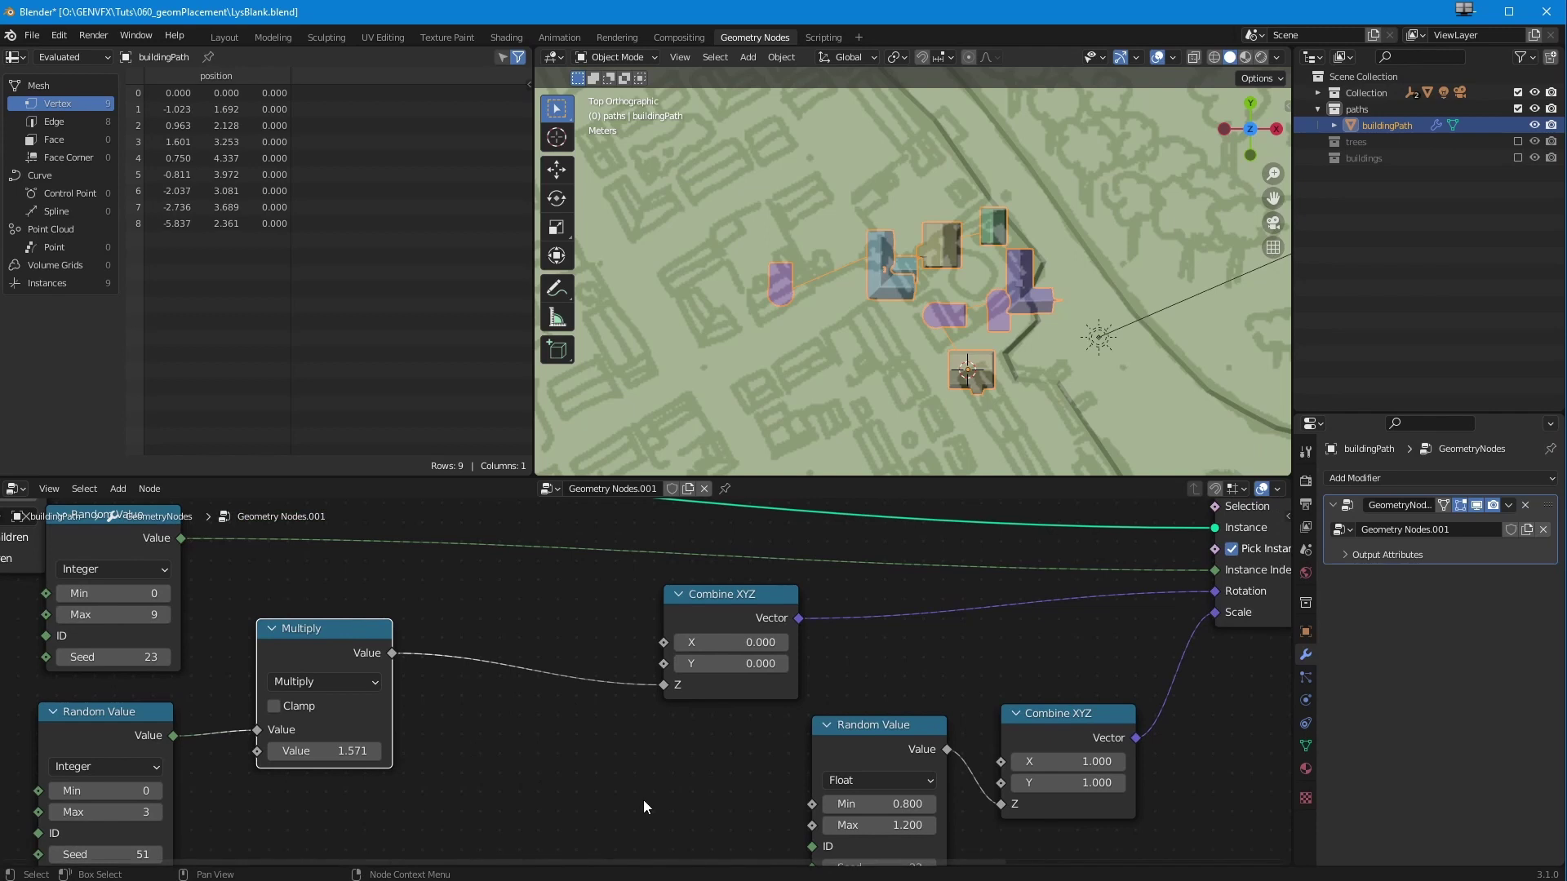
left_click(119, 490)
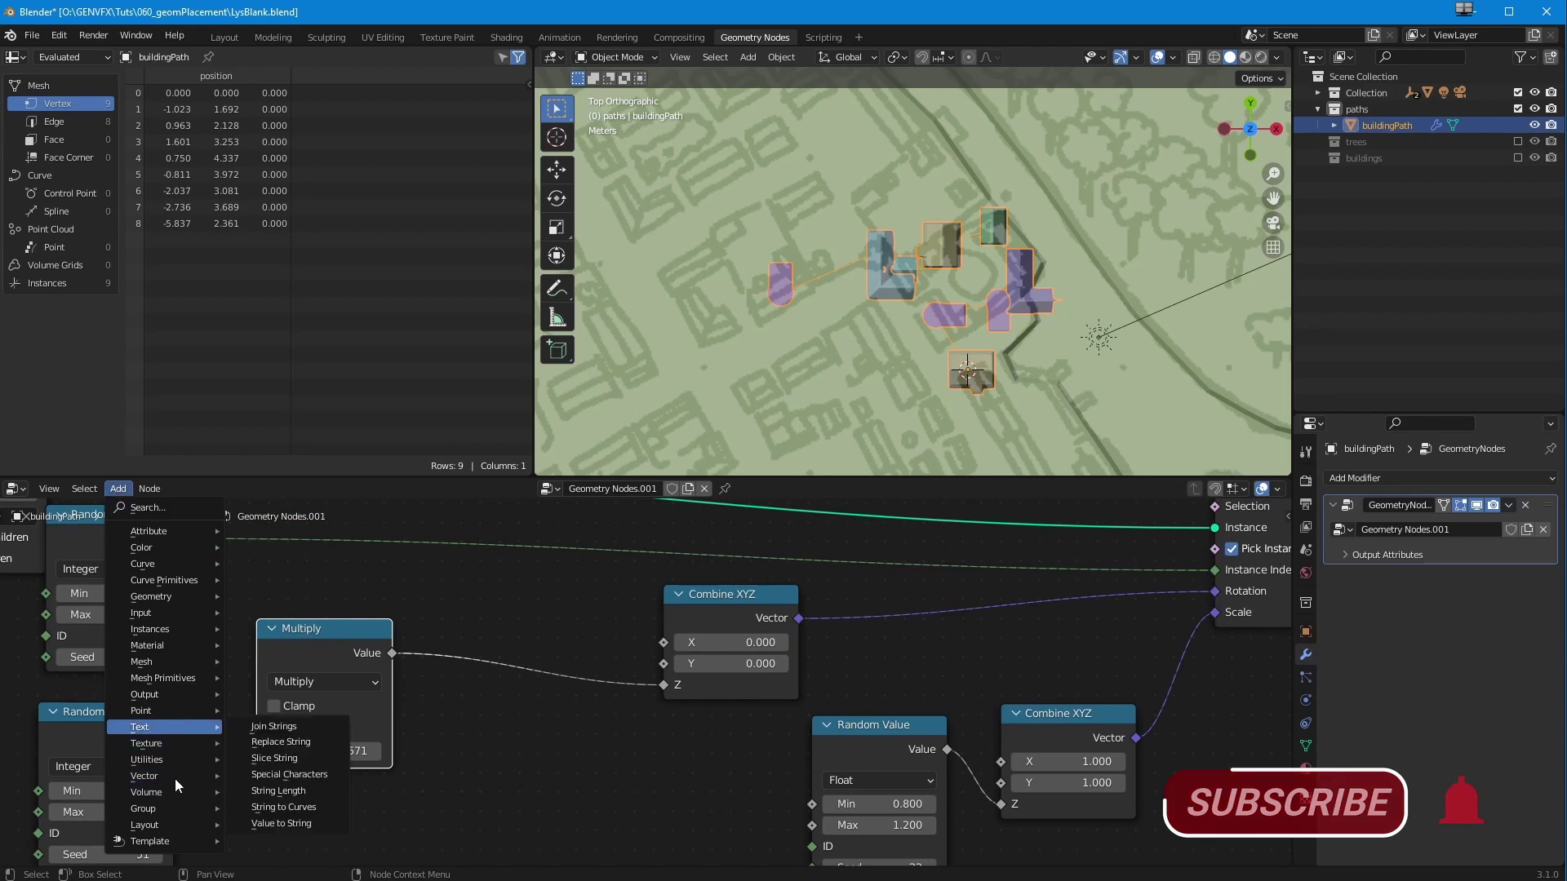
mouse_move(154, 760)
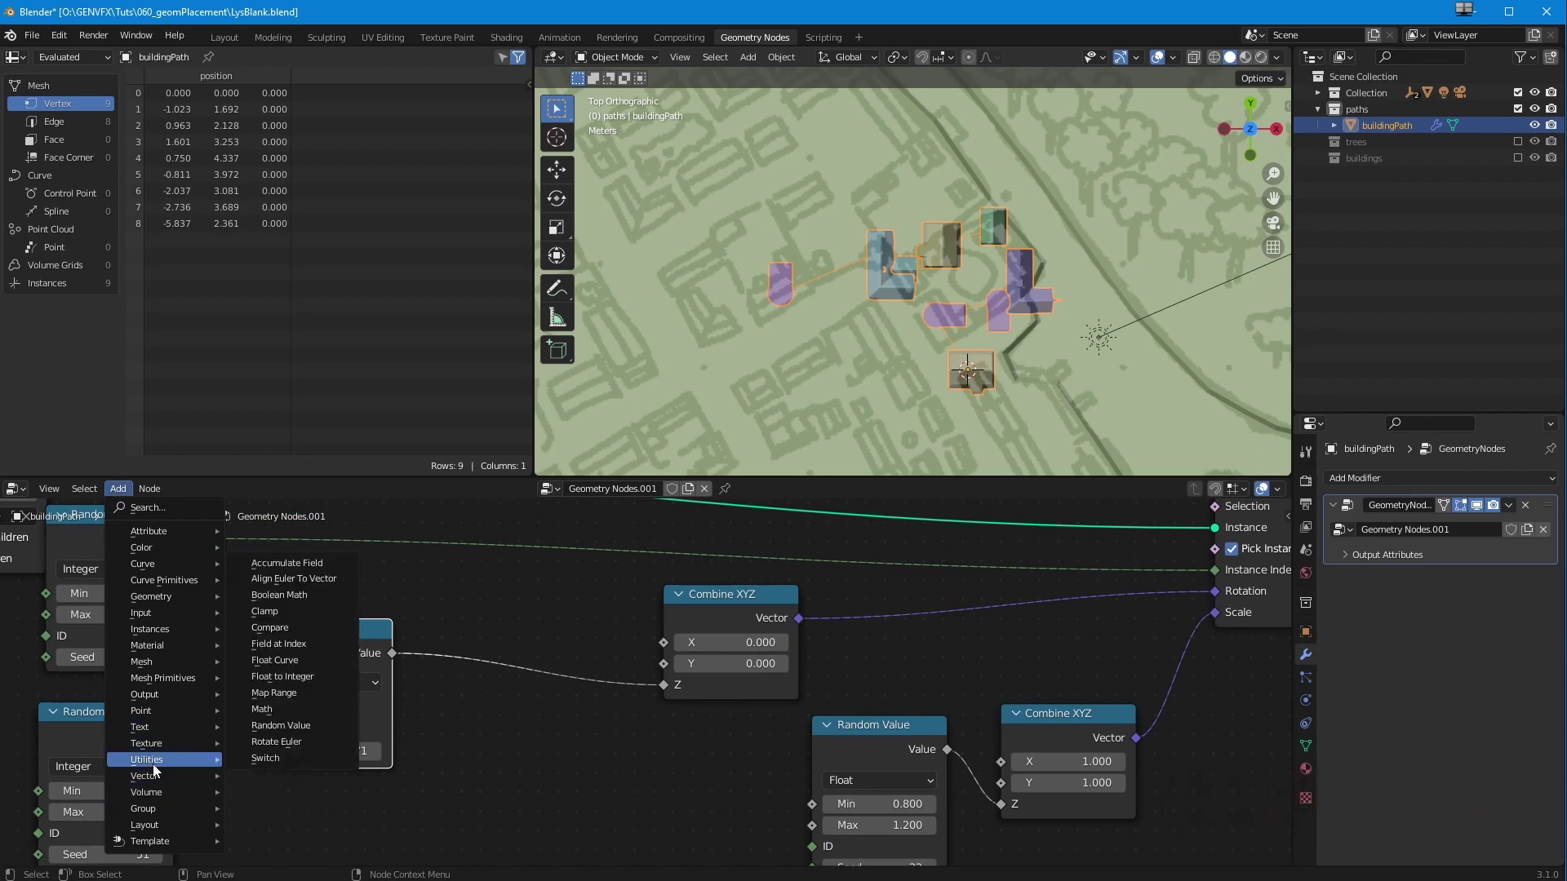
left_click(273, 709)
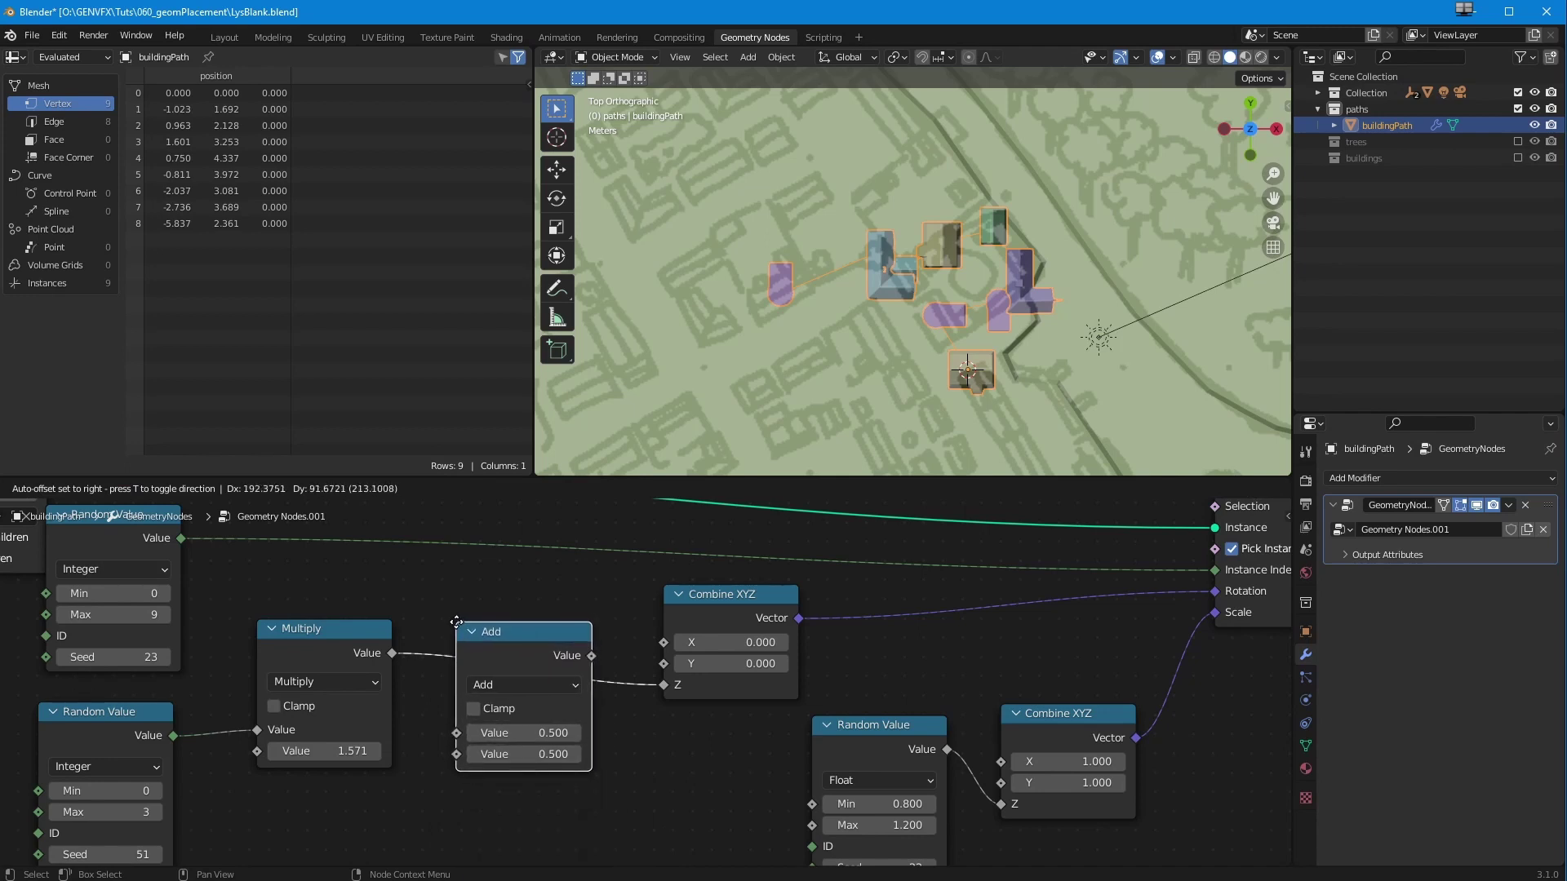
left_click(469, 623)
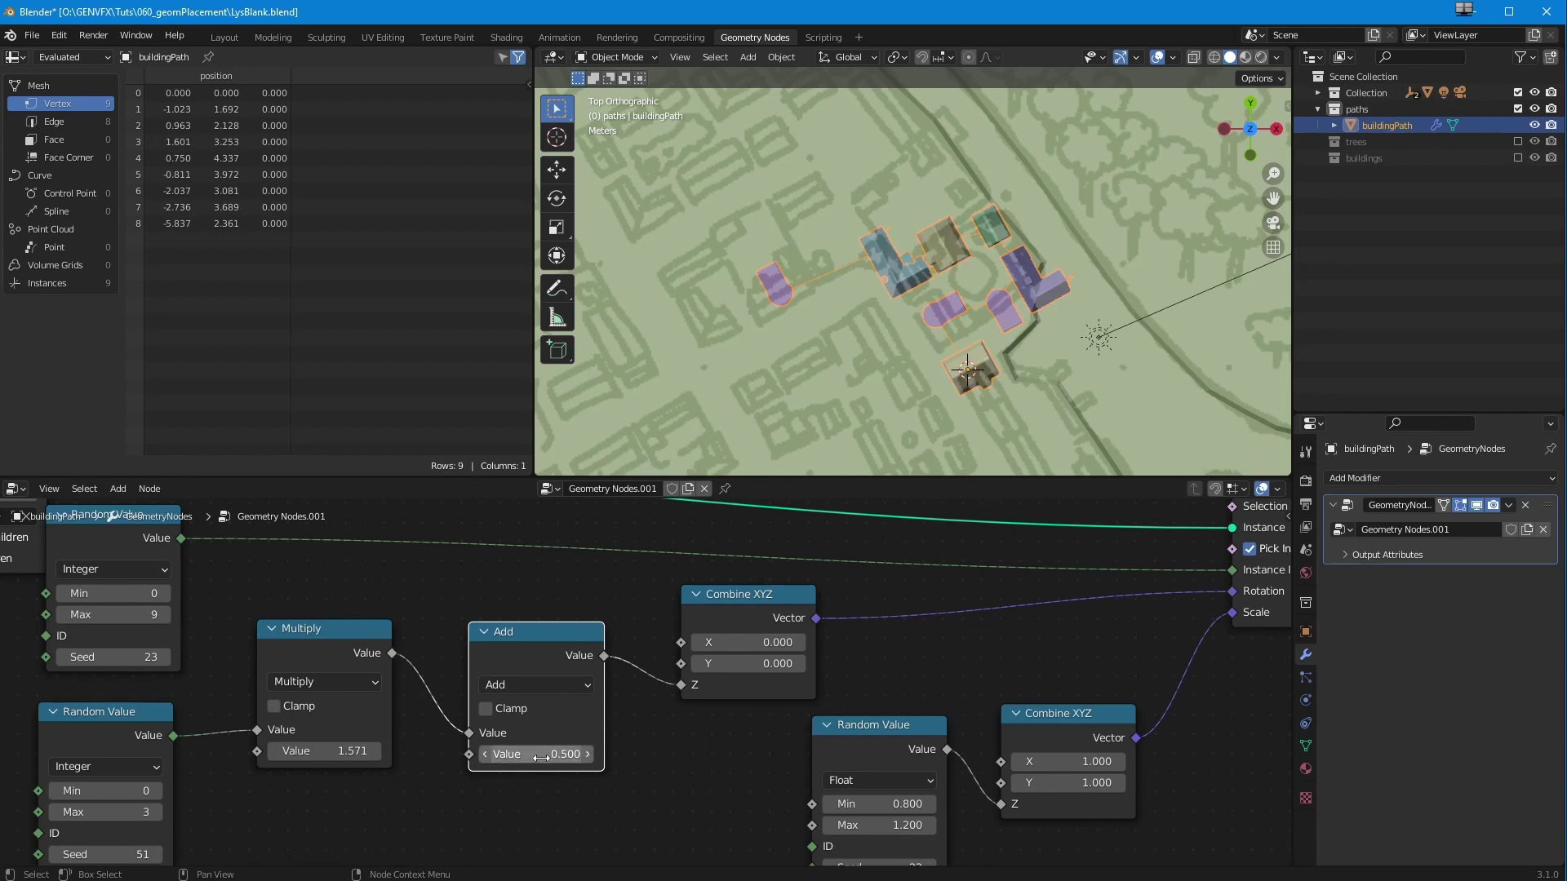
left_click_drag(544, 759, 538, 758)
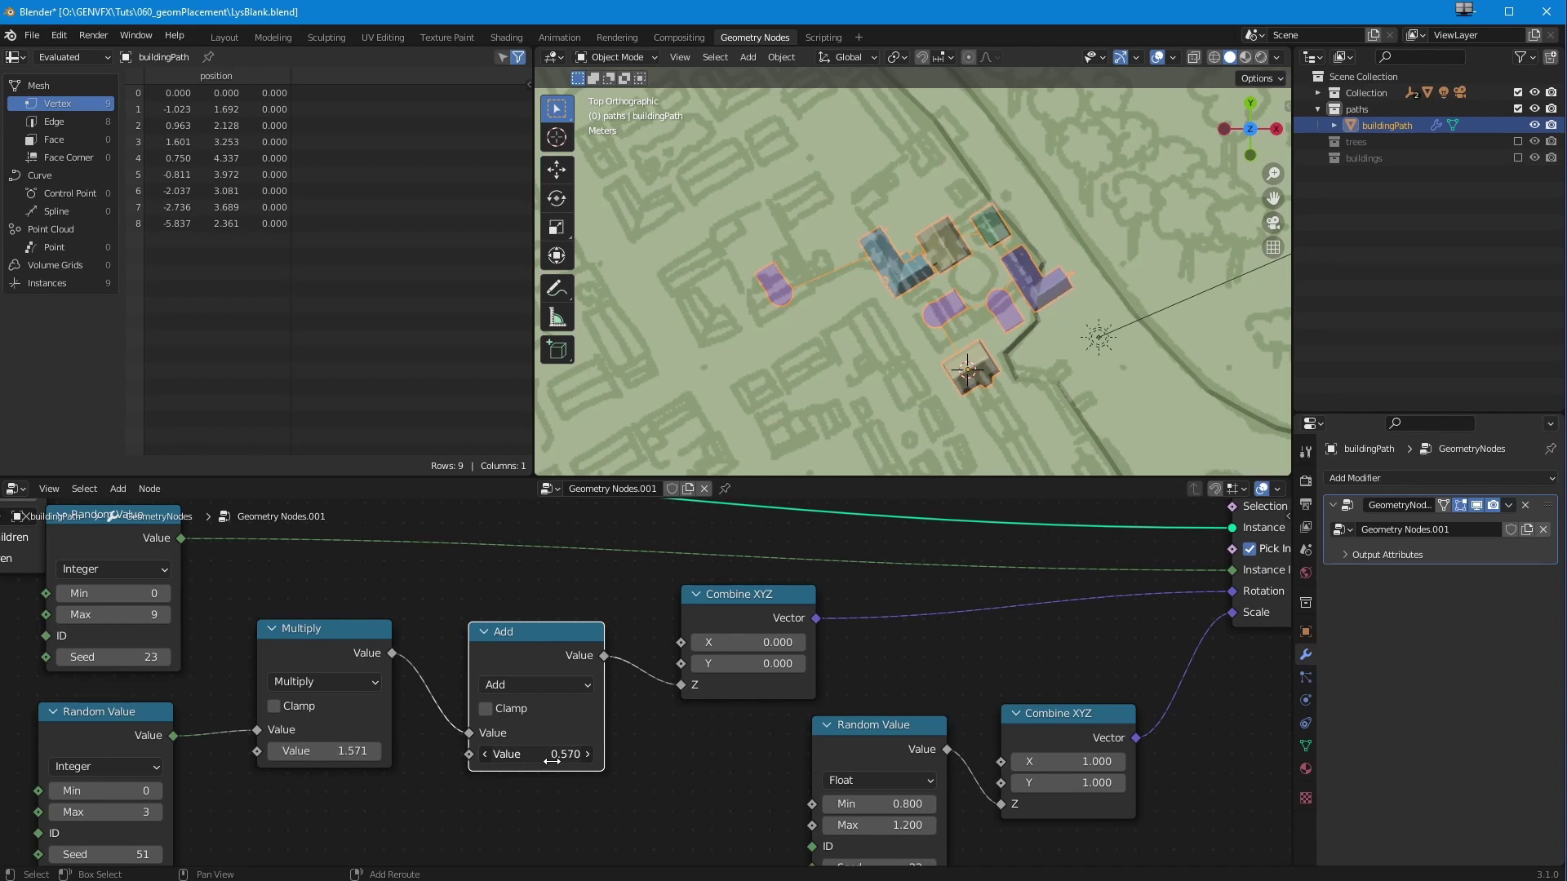
scroll(718, 620, "down", 4)
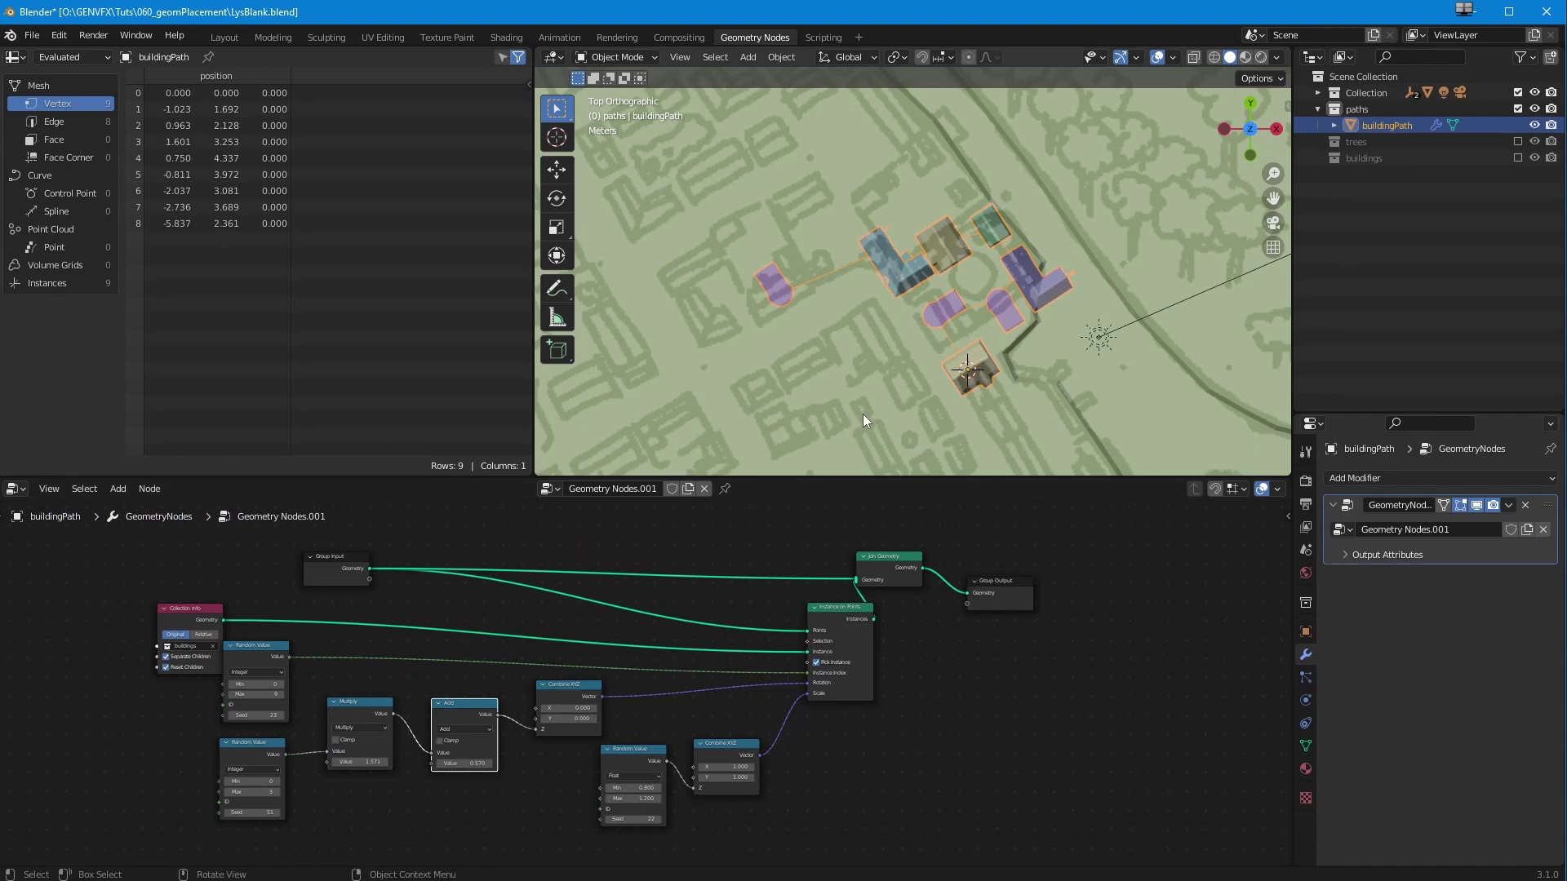
middle_click_drag(847, 360, 819, 389, "ctrl")
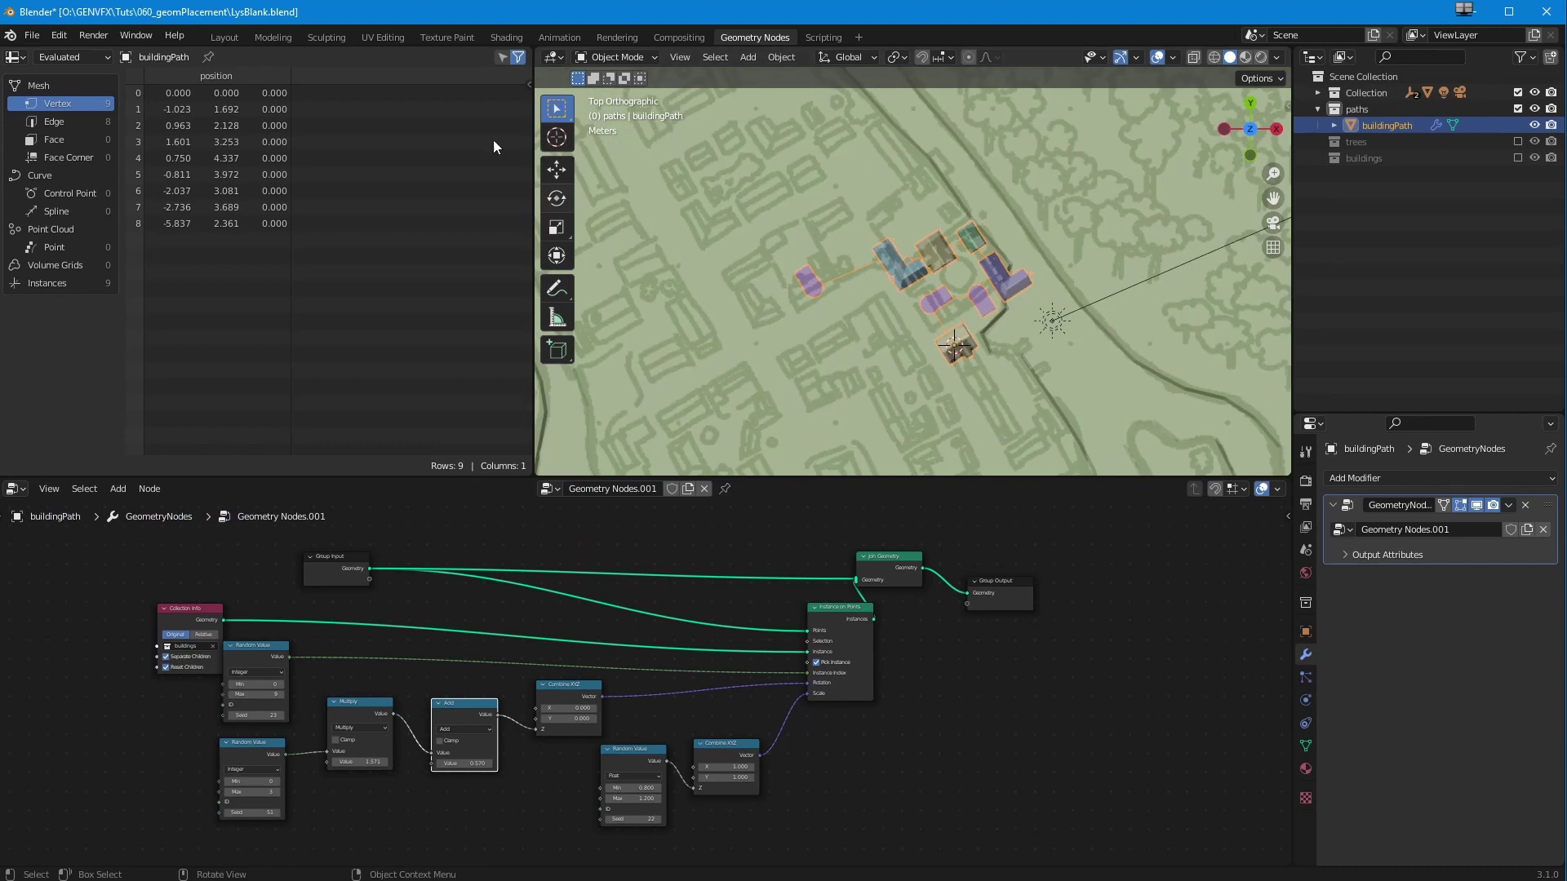
- Switch to the Modeling workspace in top view and set the viewport shading color to Random
left_click(273, 38)
key("KP_7")
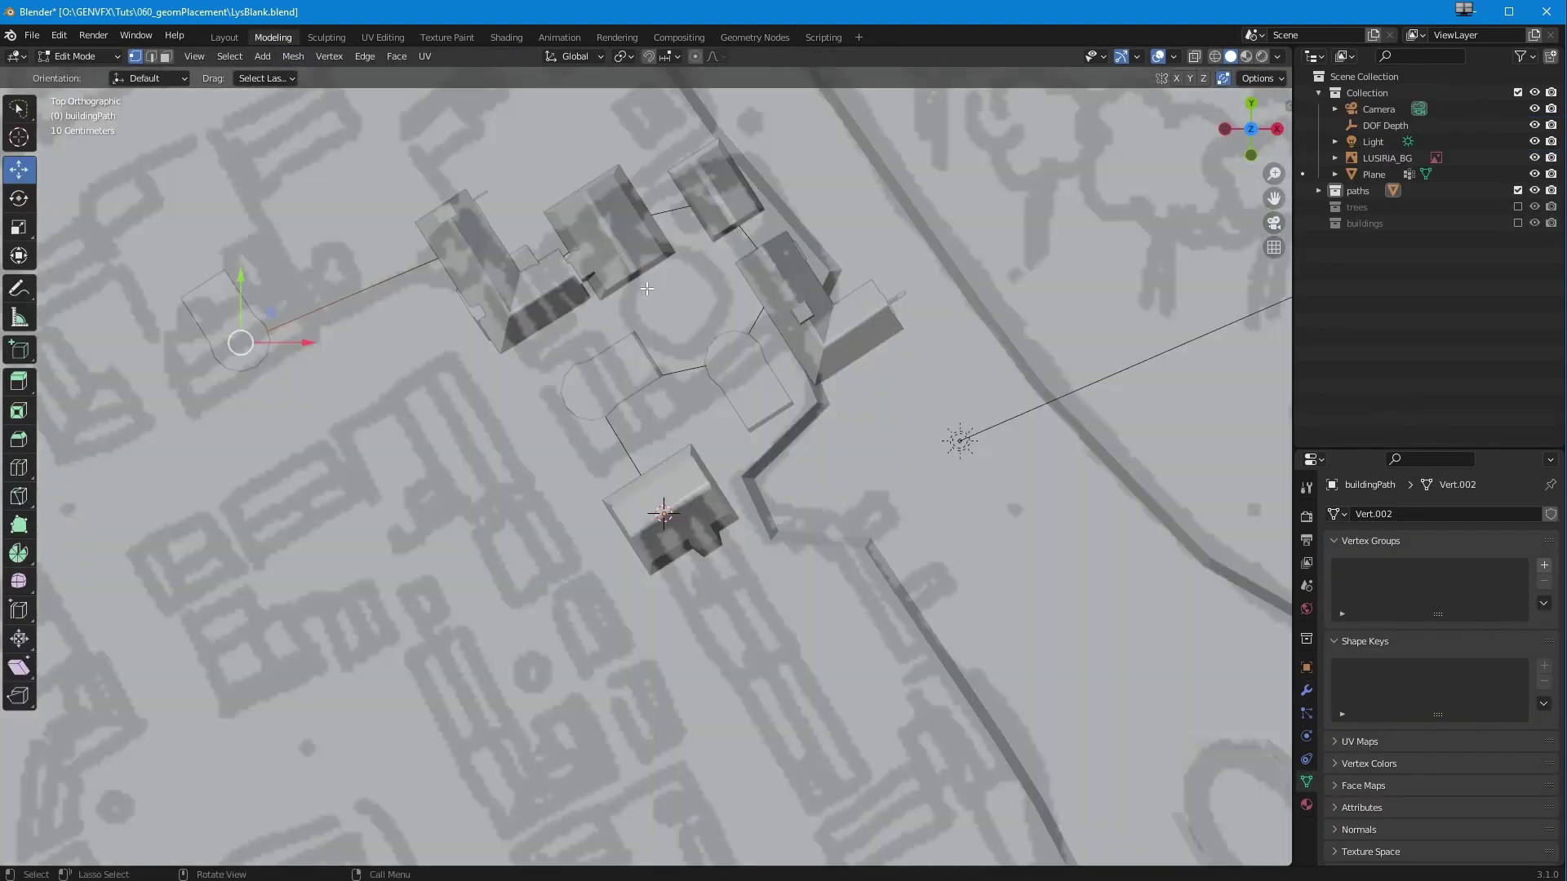
left_click(1278, 57)
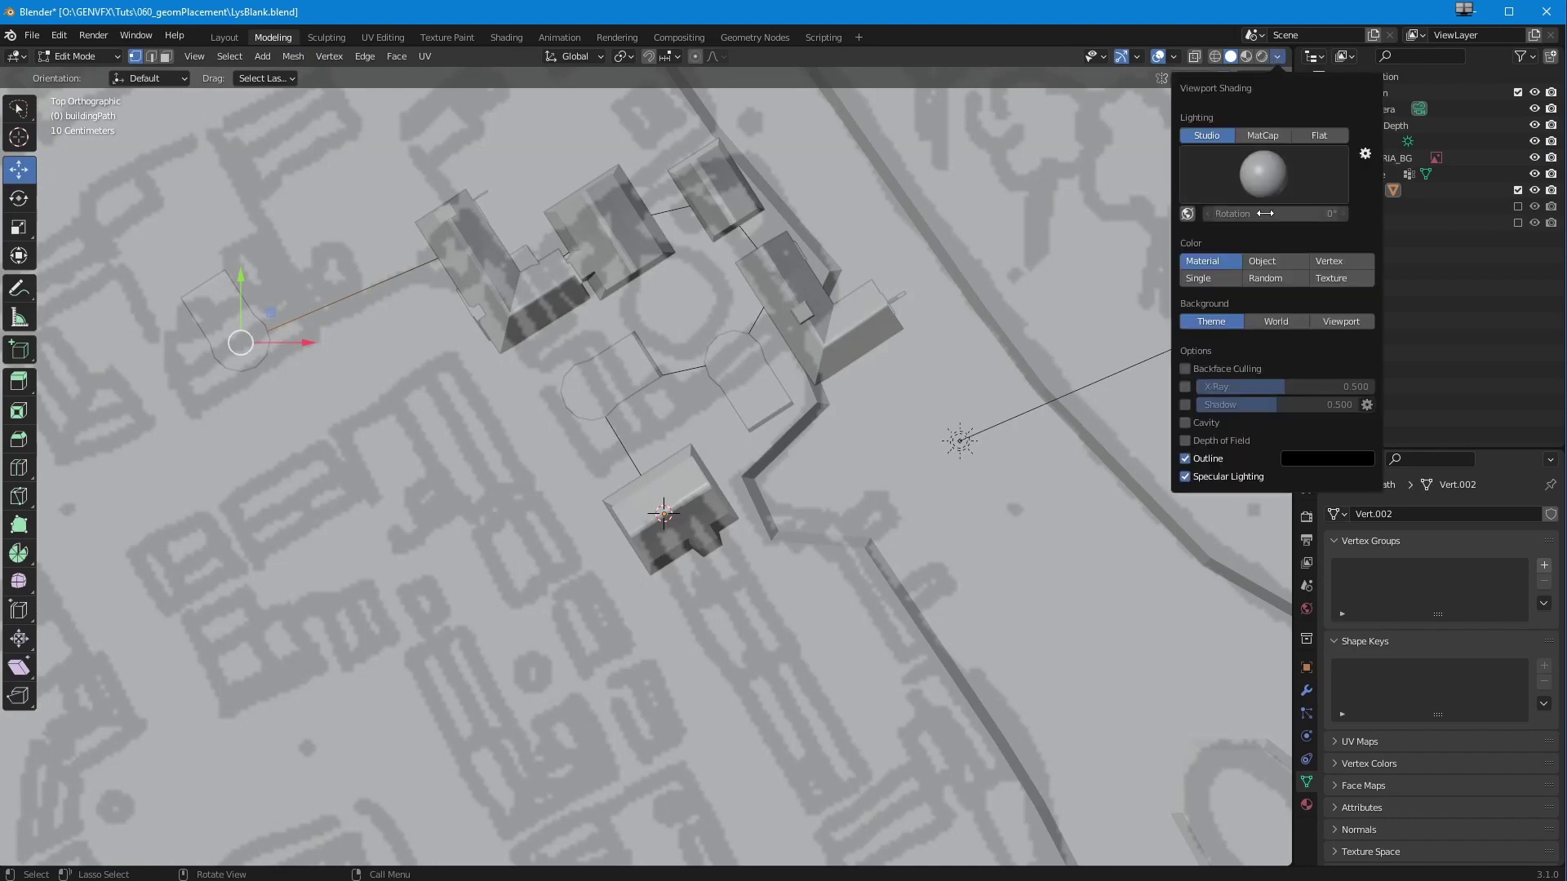
left_click(1280, 279)
scroll(411, 571, "down", 1)
middle_click_drag(411, 575, 447, 620, "shift")
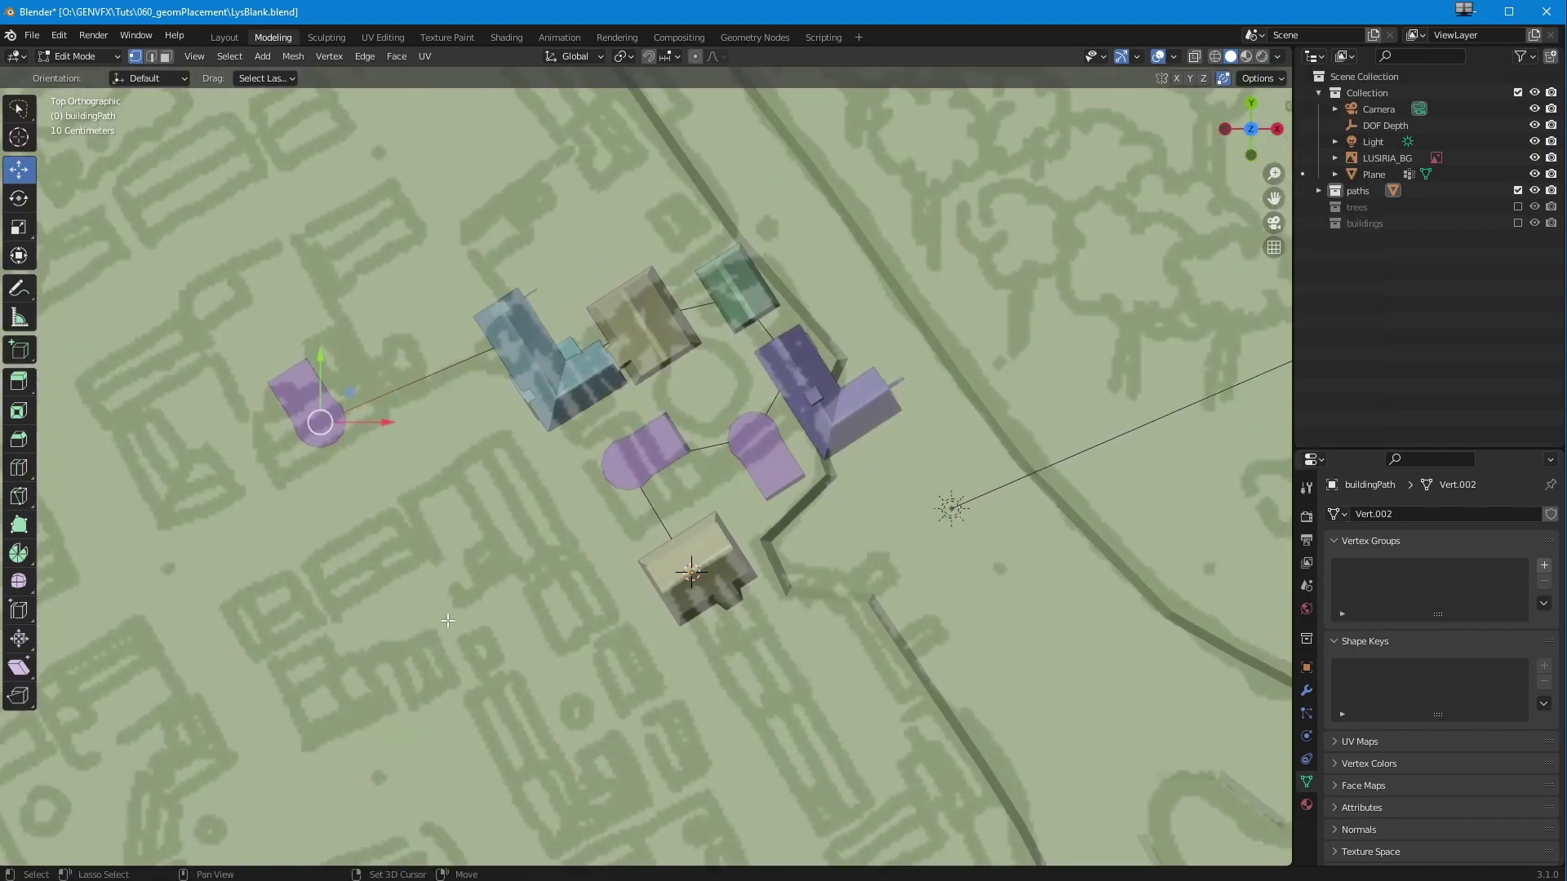
scroll(447, 619, "down", 1)
middle_click_drag(346, 471, 475, 566, "shift")
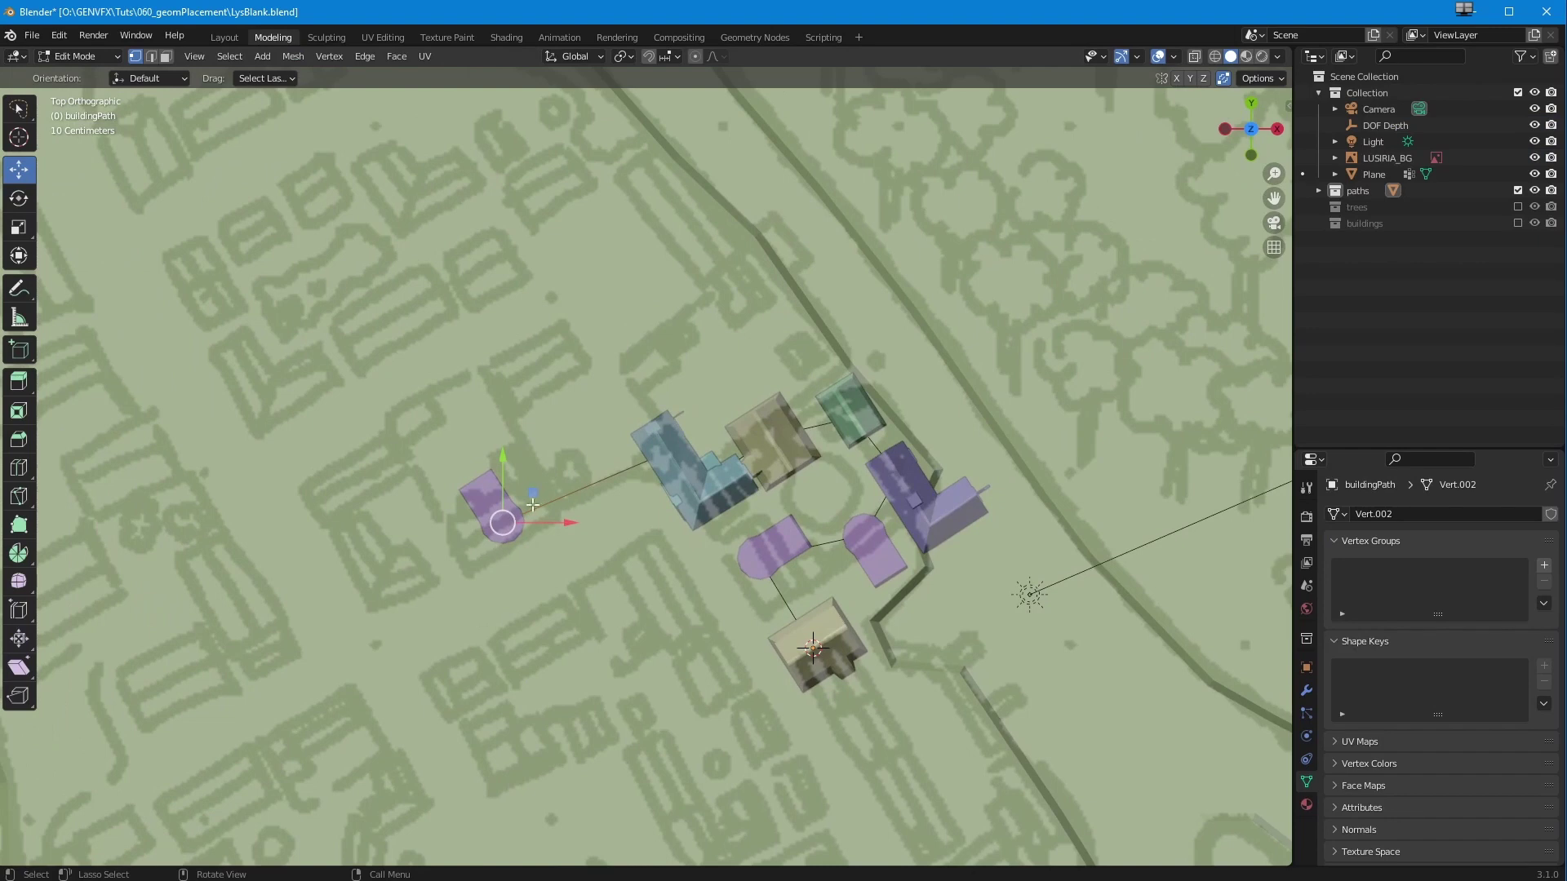
- Move buildingPath's western end vertex closer to the path and extrude new vertices around the western end of the adjacent map block
left_click_drag(503, 523, 558, 496)
key("e")
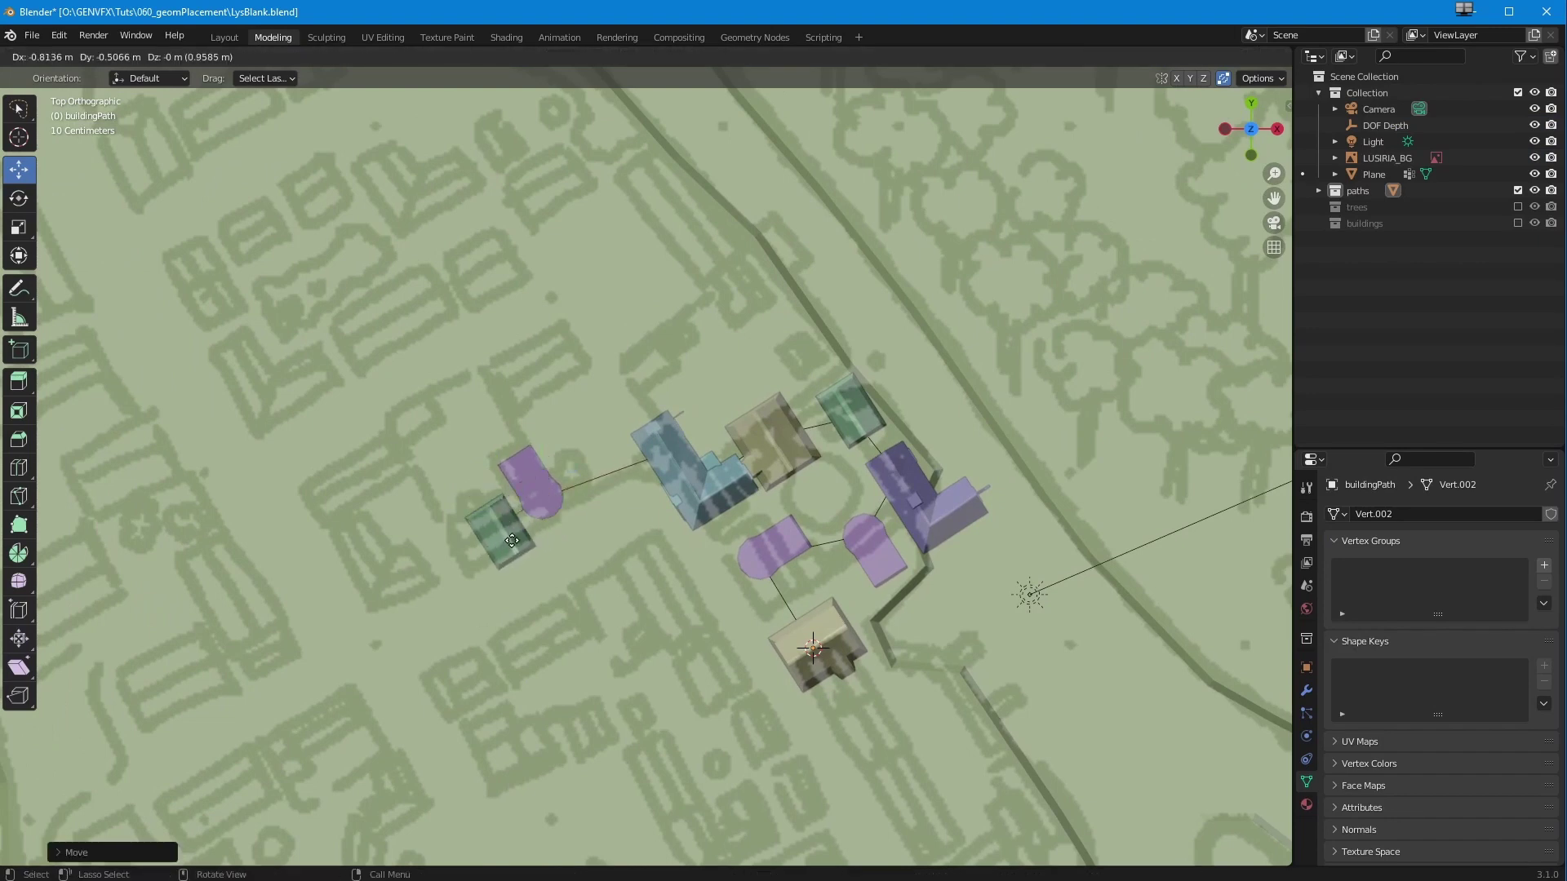
left_click(491, 520)
key("e")
left_click(404, 594)
key("e")
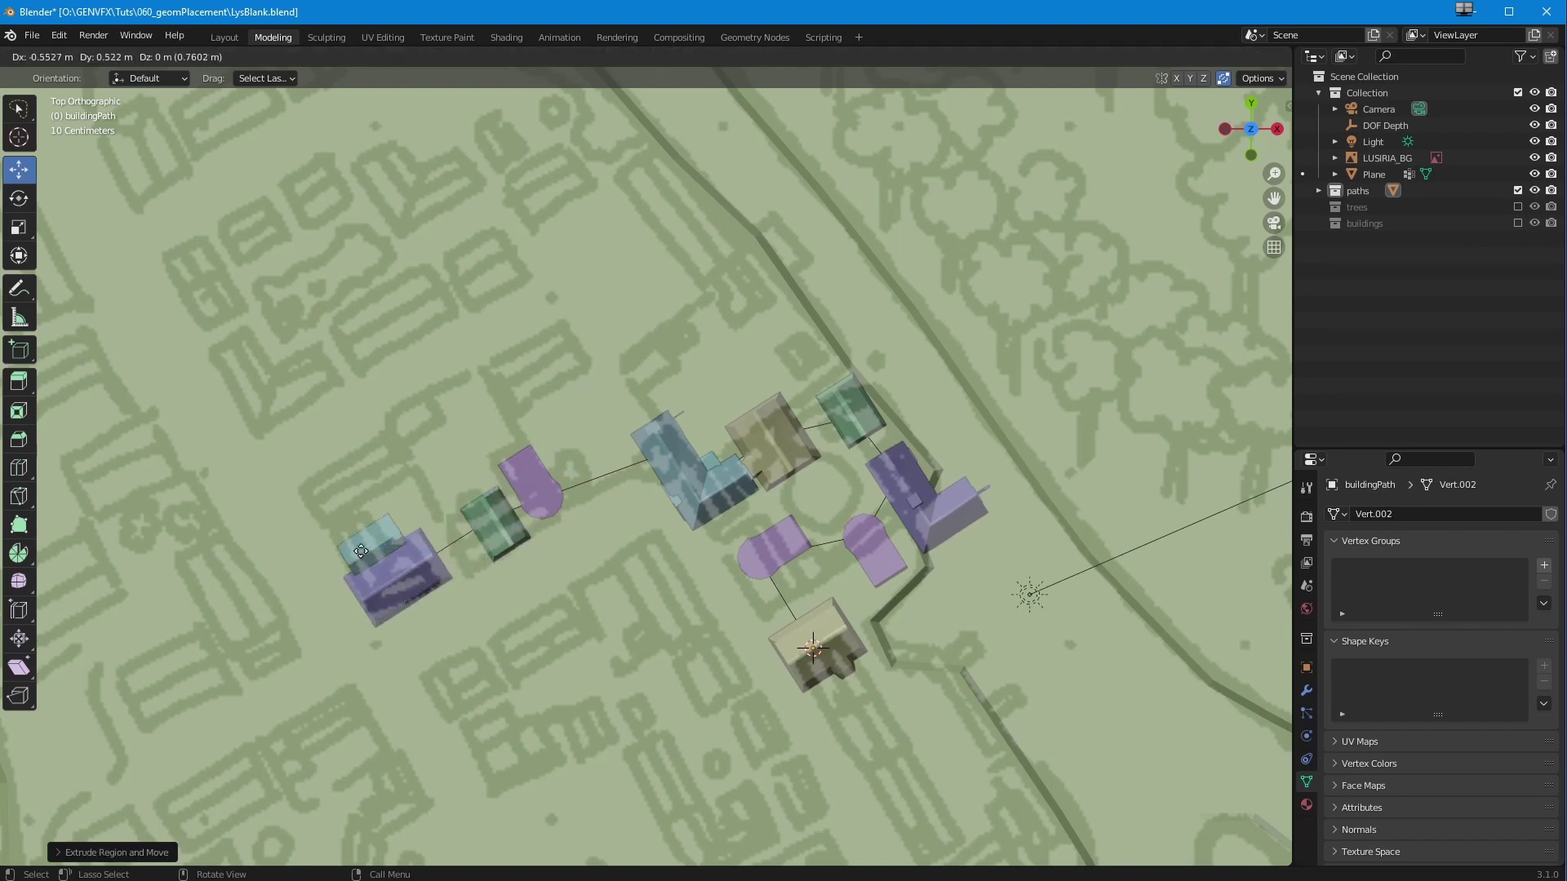
left_click(327, 486)
- Extrude more path vertices northeast to the town wall and back west along the row of map buildings
key("e")
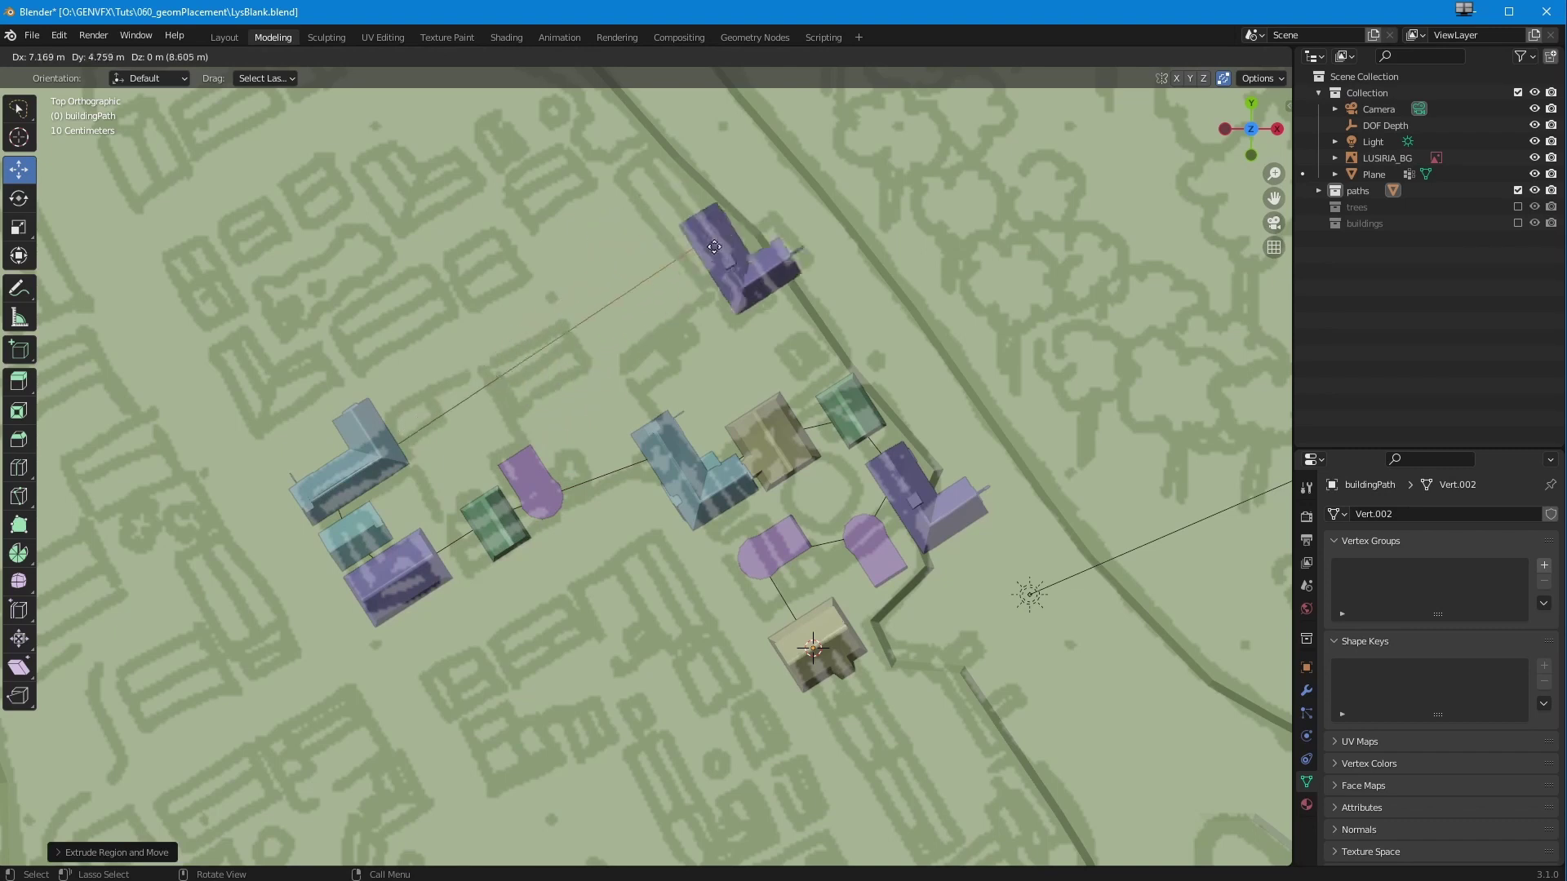
left_click(699, 259)
key("e")
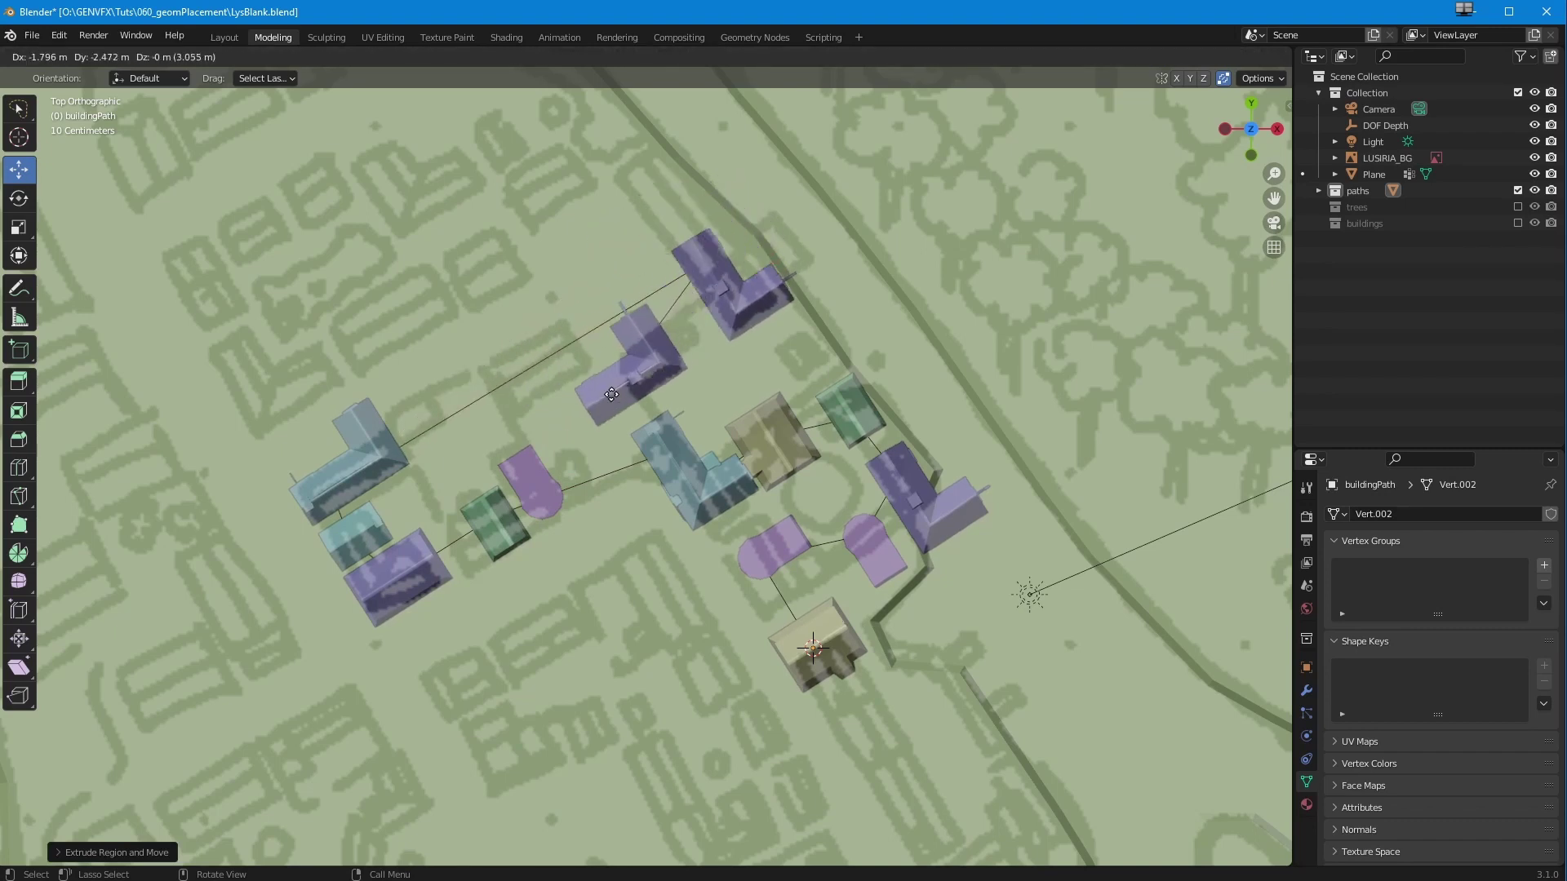
left_click(462, 343)
key("e")
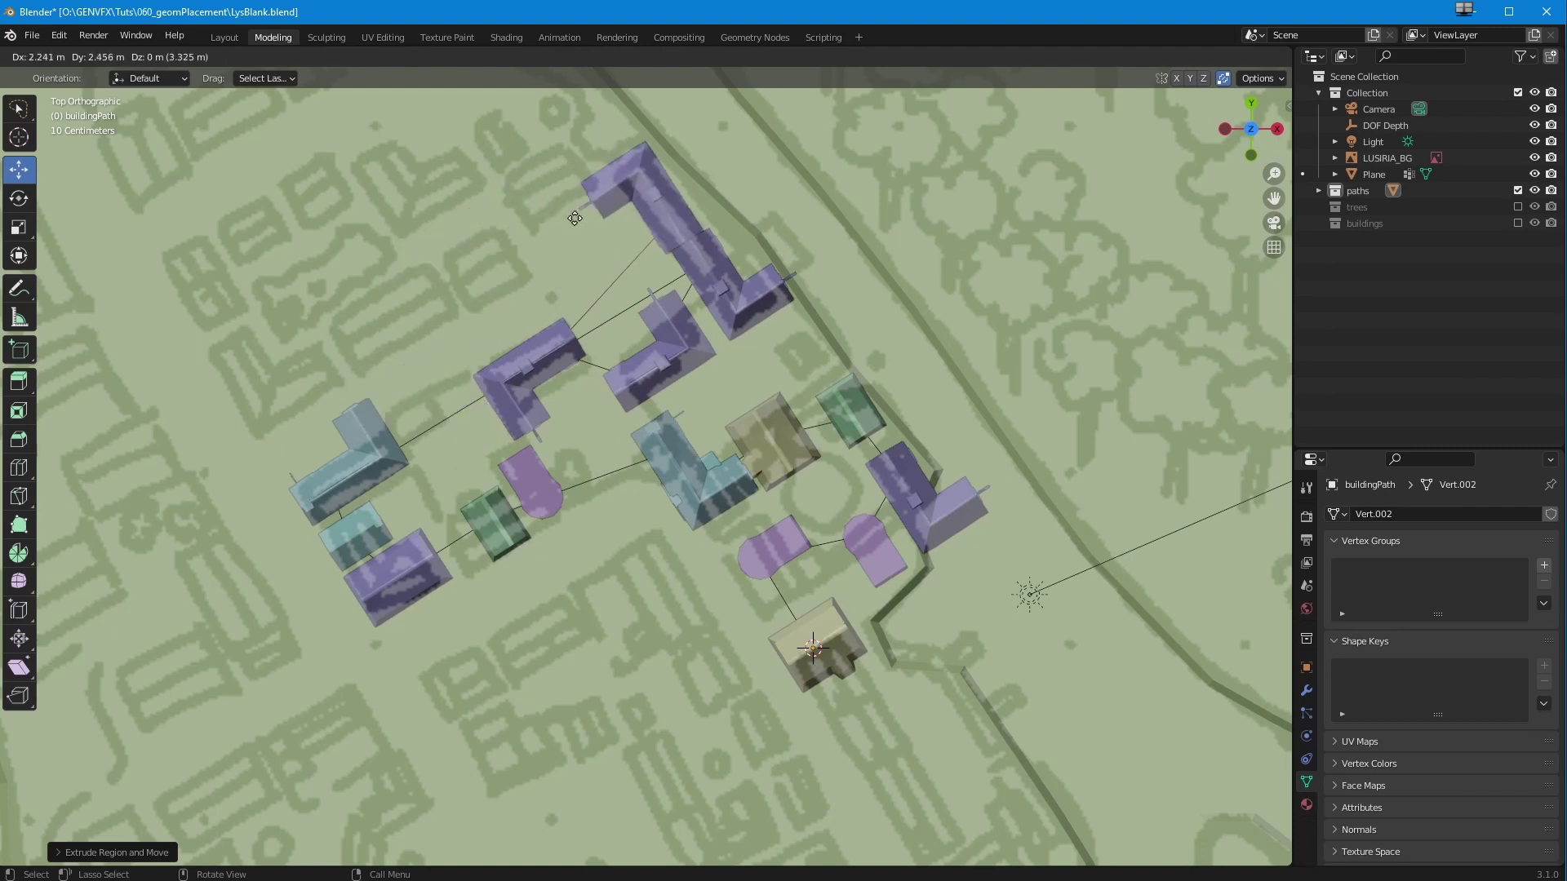
left_click(571, 183)
key("e")
left_click(318, 424)
- Continue extruding path vertices around the block's northwest corner and back east along its northern row
key("e")
left_click(161, 378)
key("e")
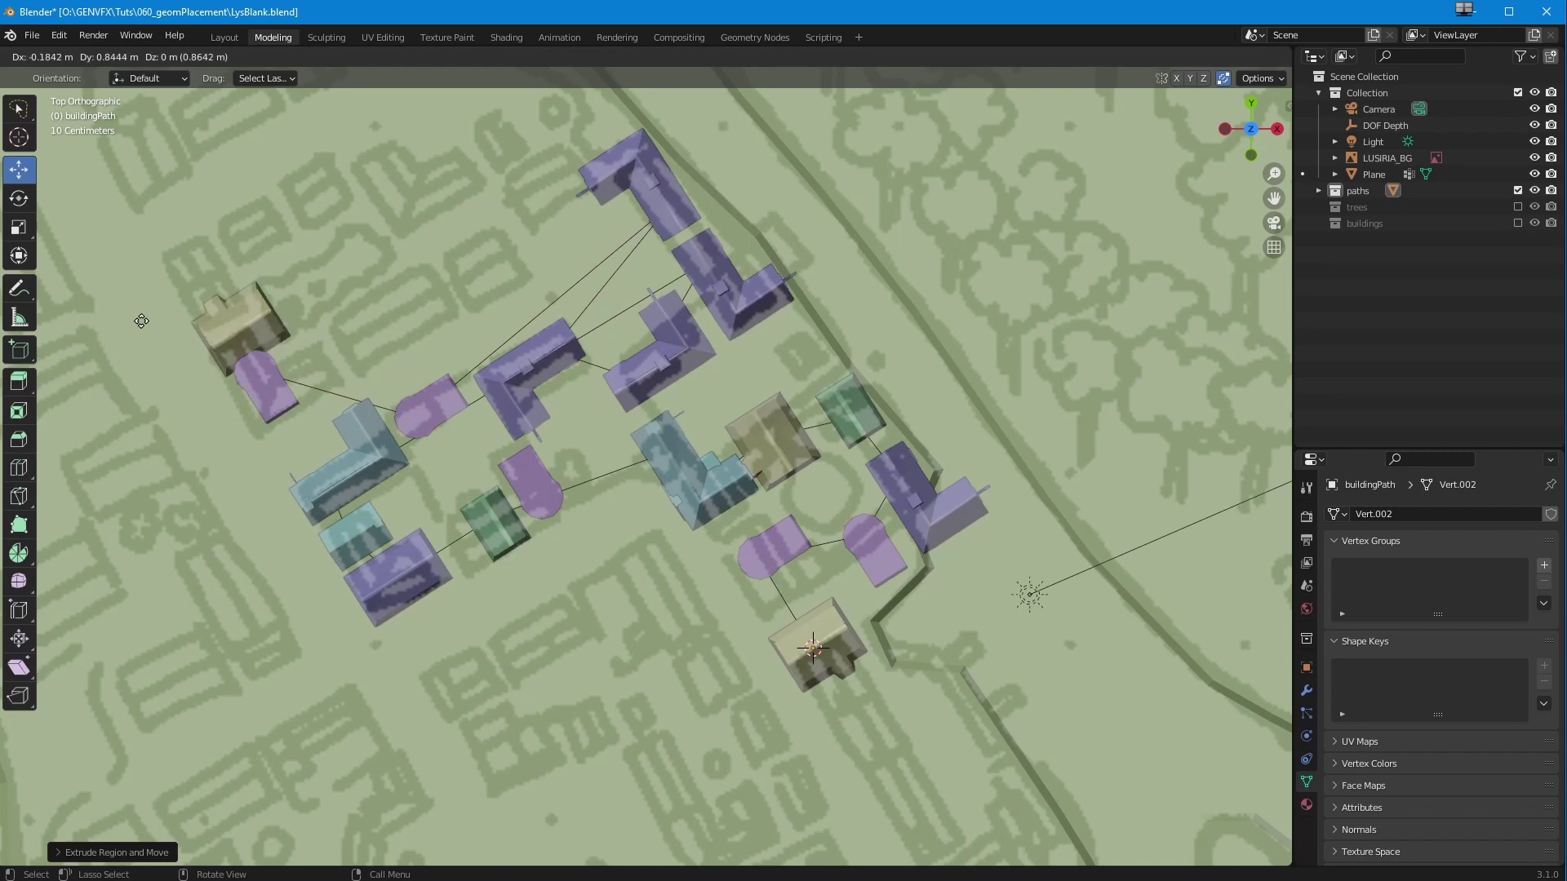
left_click(116, 292)
key("e")
left_click(220, 359)
key("e")
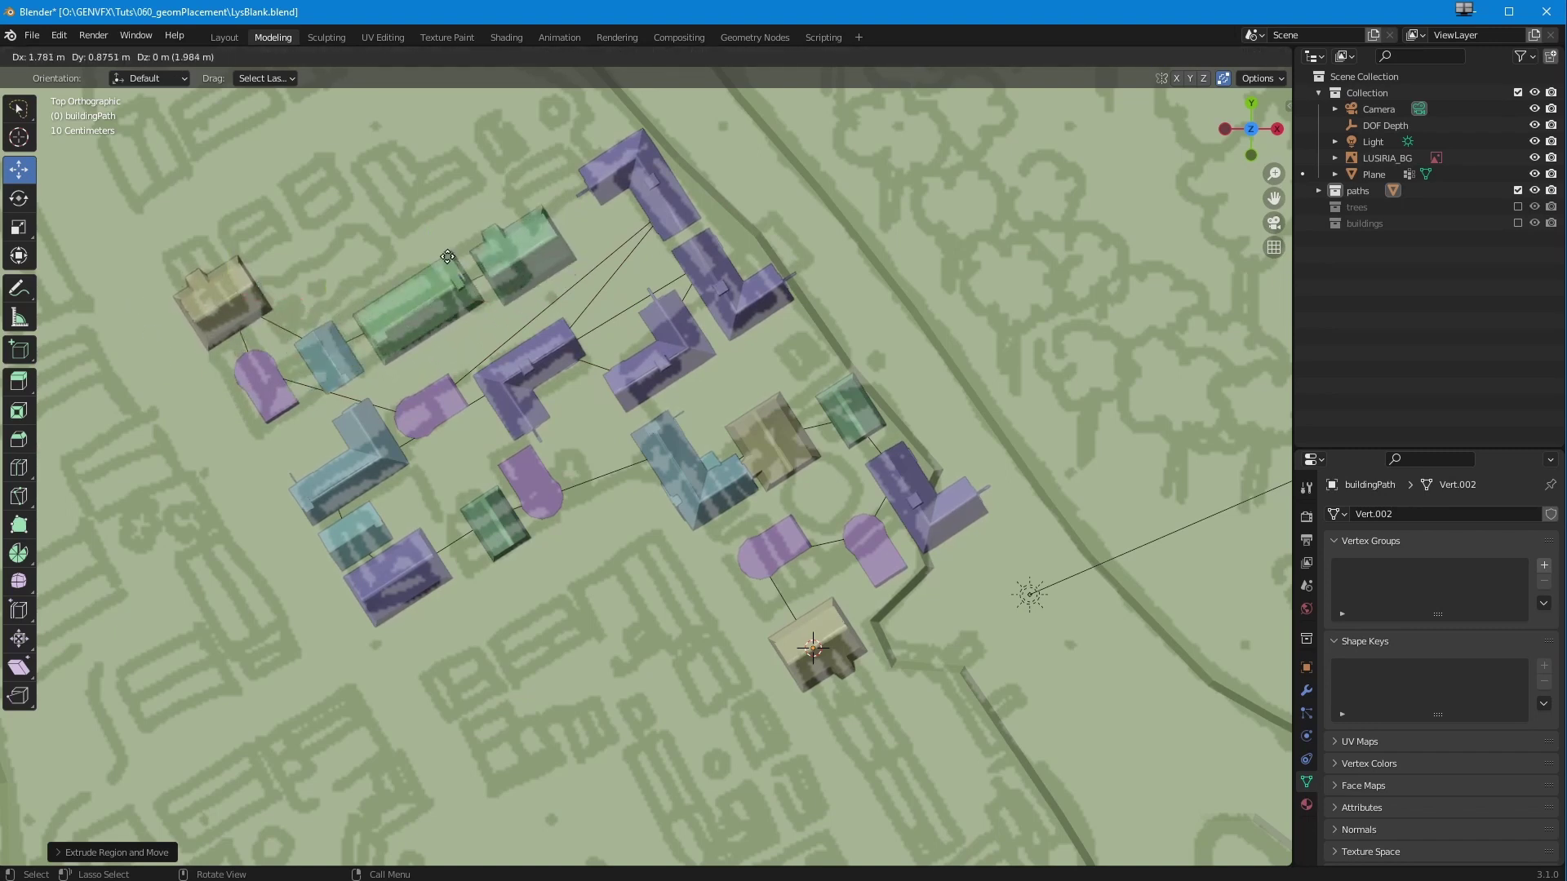
left_click(438, 250)
- Extrude the path onto the next block to the north and place vertices westward along its map buildings
scroll(378, 343, "down", 6)
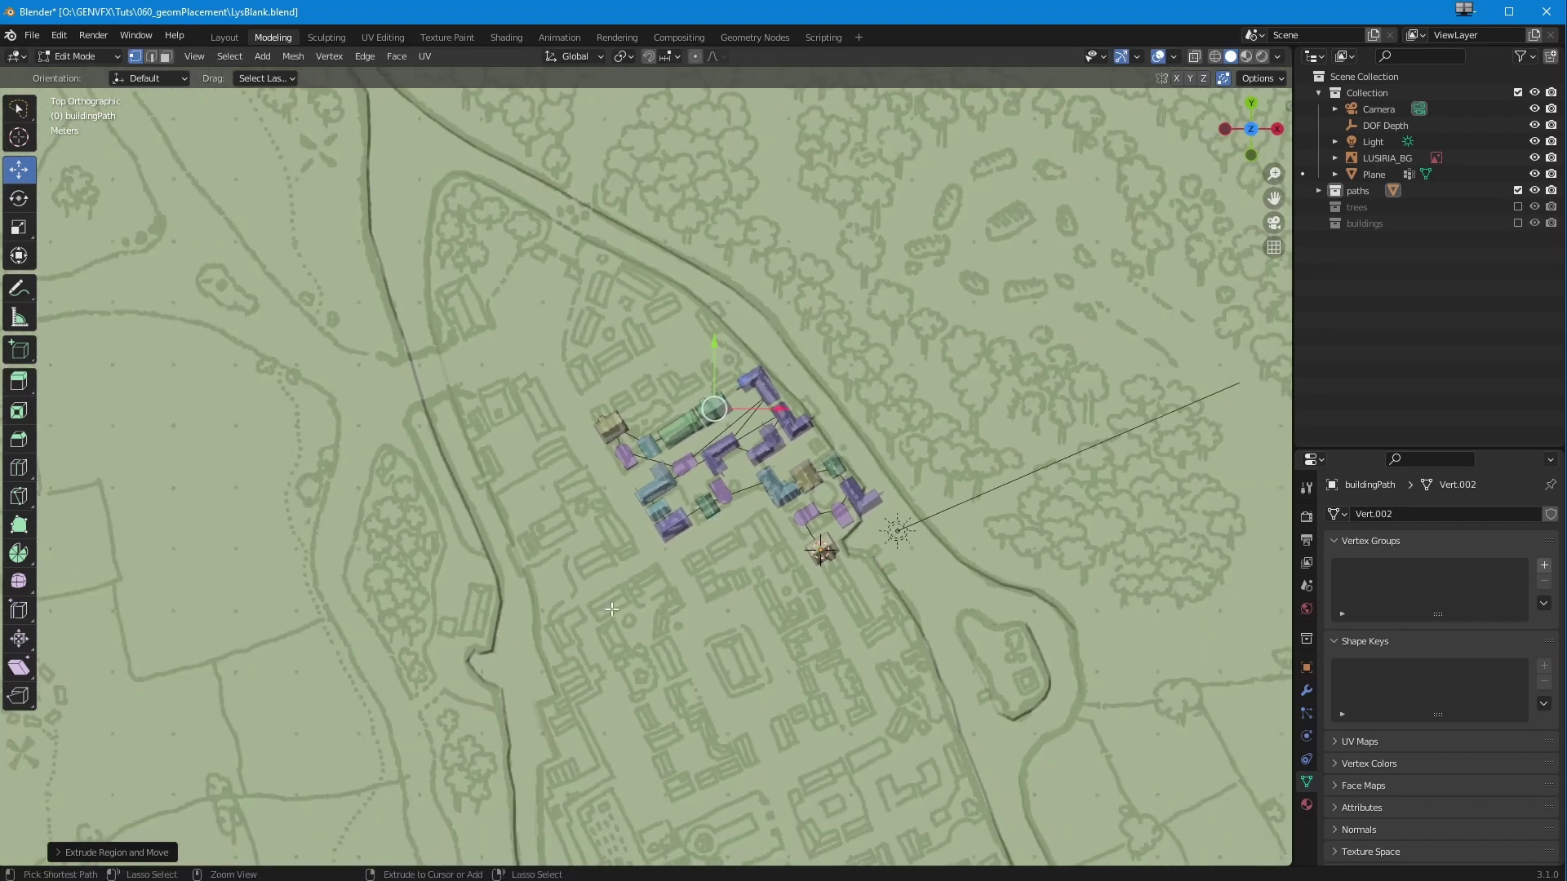
middle_click_drag(611, 609, 473, 477, "shift")
middle_click_drag(467, 363, 521, 468, "shift")
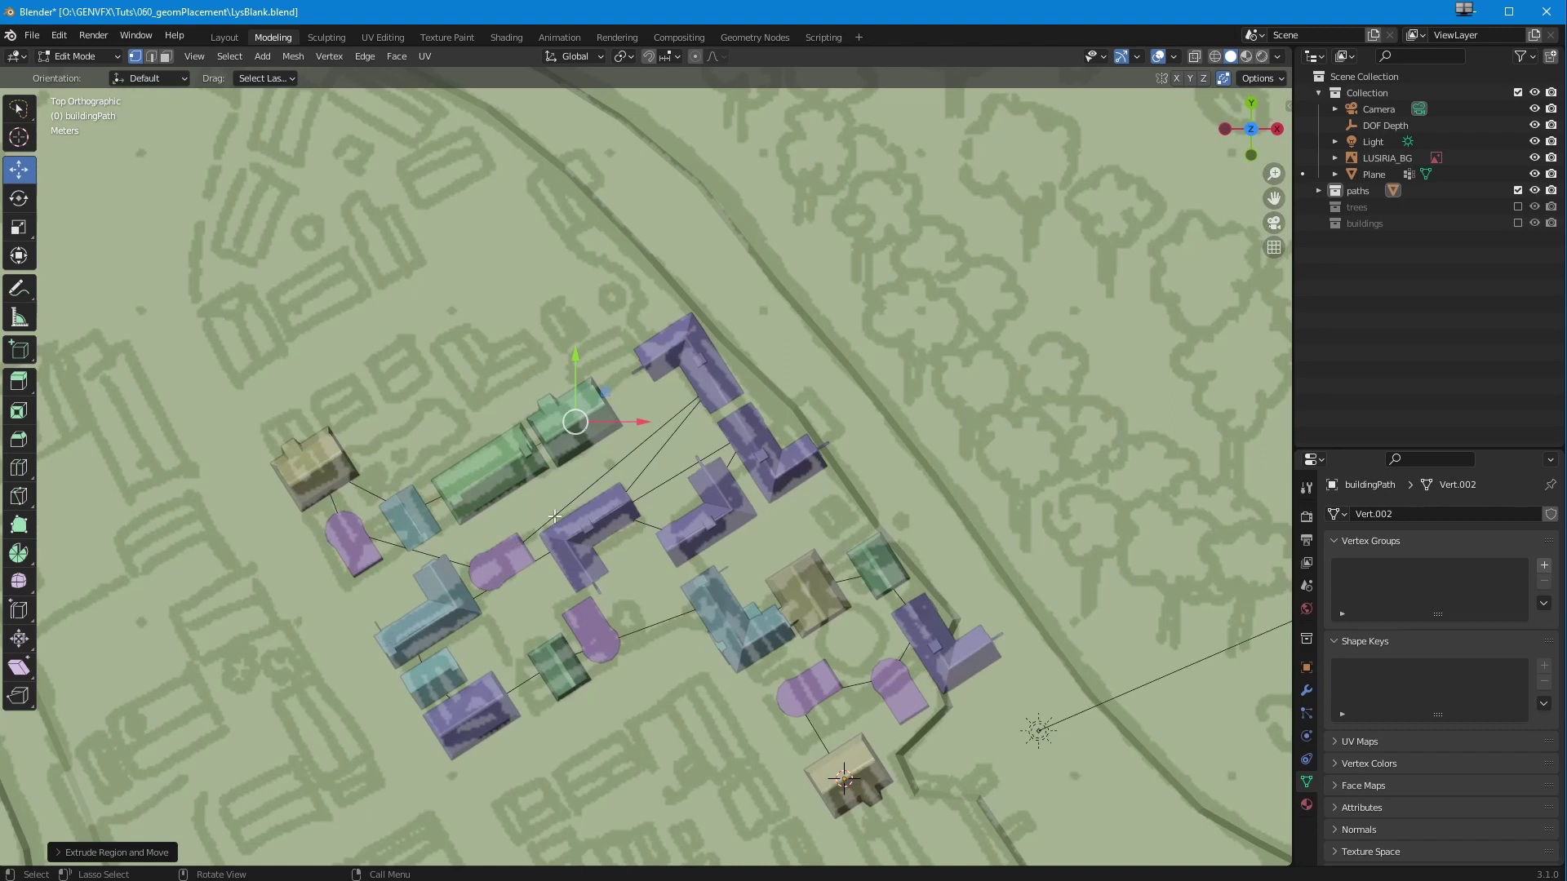
key("e")
left_click(553, 422)
key("e")
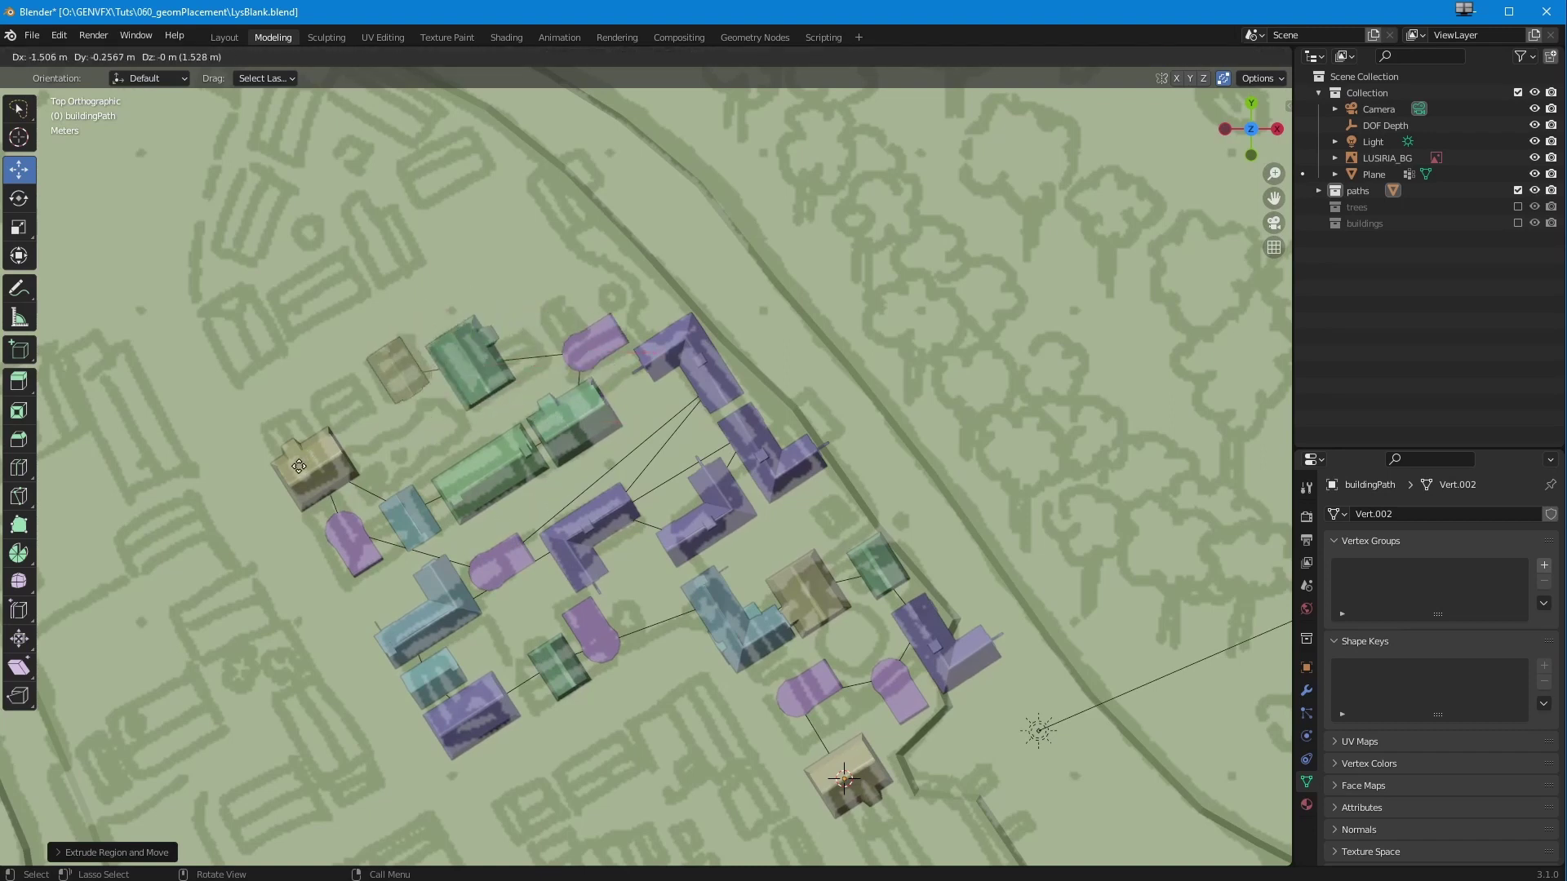
left_click(299, 466)
- Extrude further path vertices over the map buildings at the northwestern end of town
key("e")
left_click(259, 483)
key("e")
left_click(158, 426)
key("e")
left_click(227, 398)
- Extend the path through the western edge of town and back southeast to the blocks below the placed buildings
key("e")
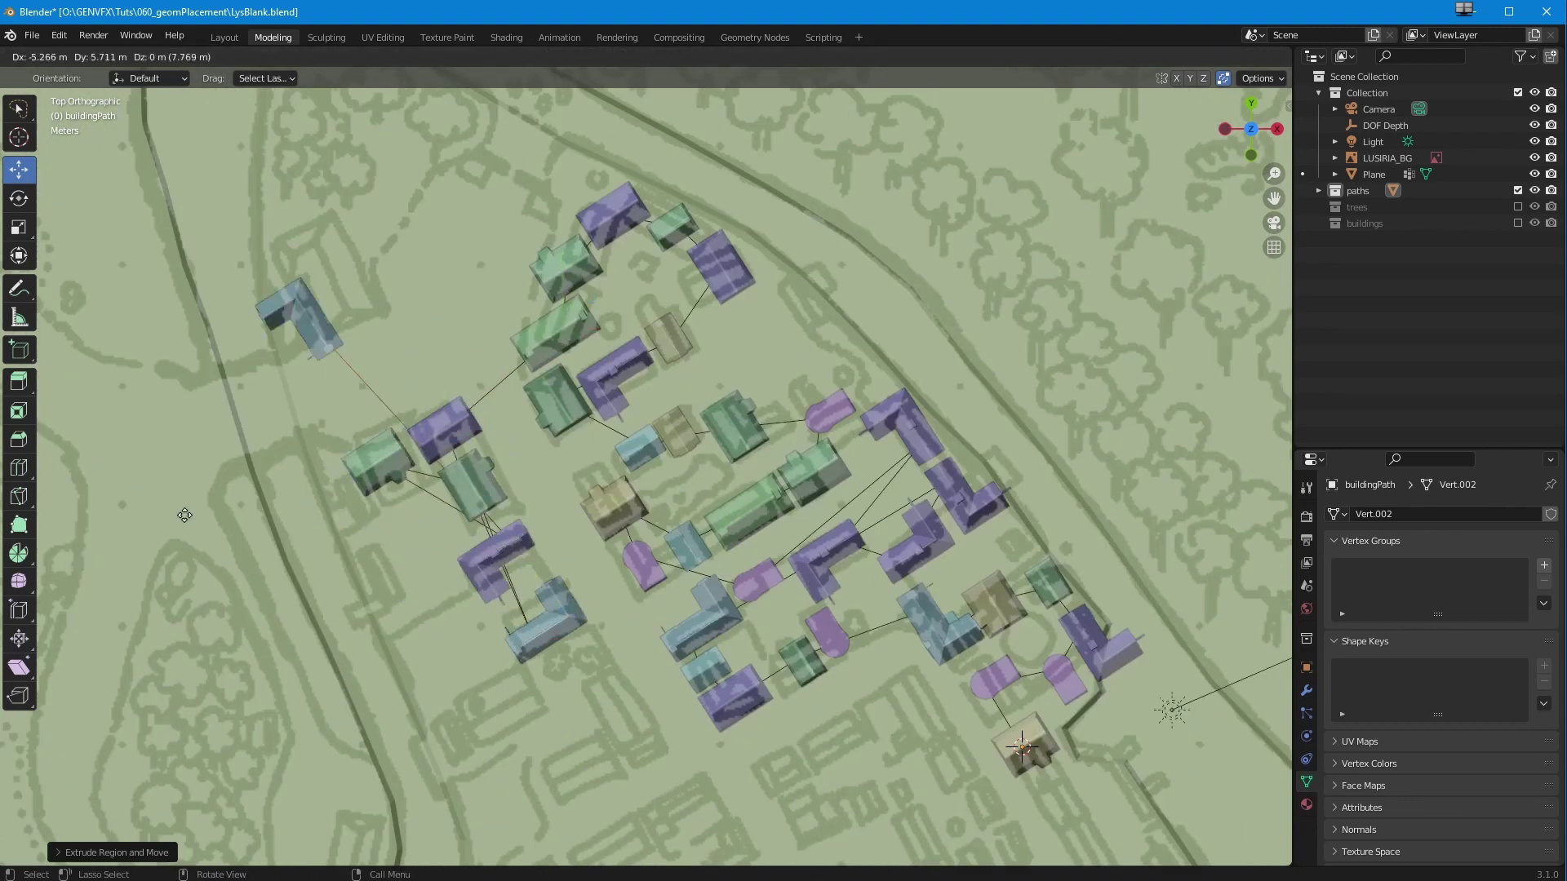
left_click(253, 535)
key("e")
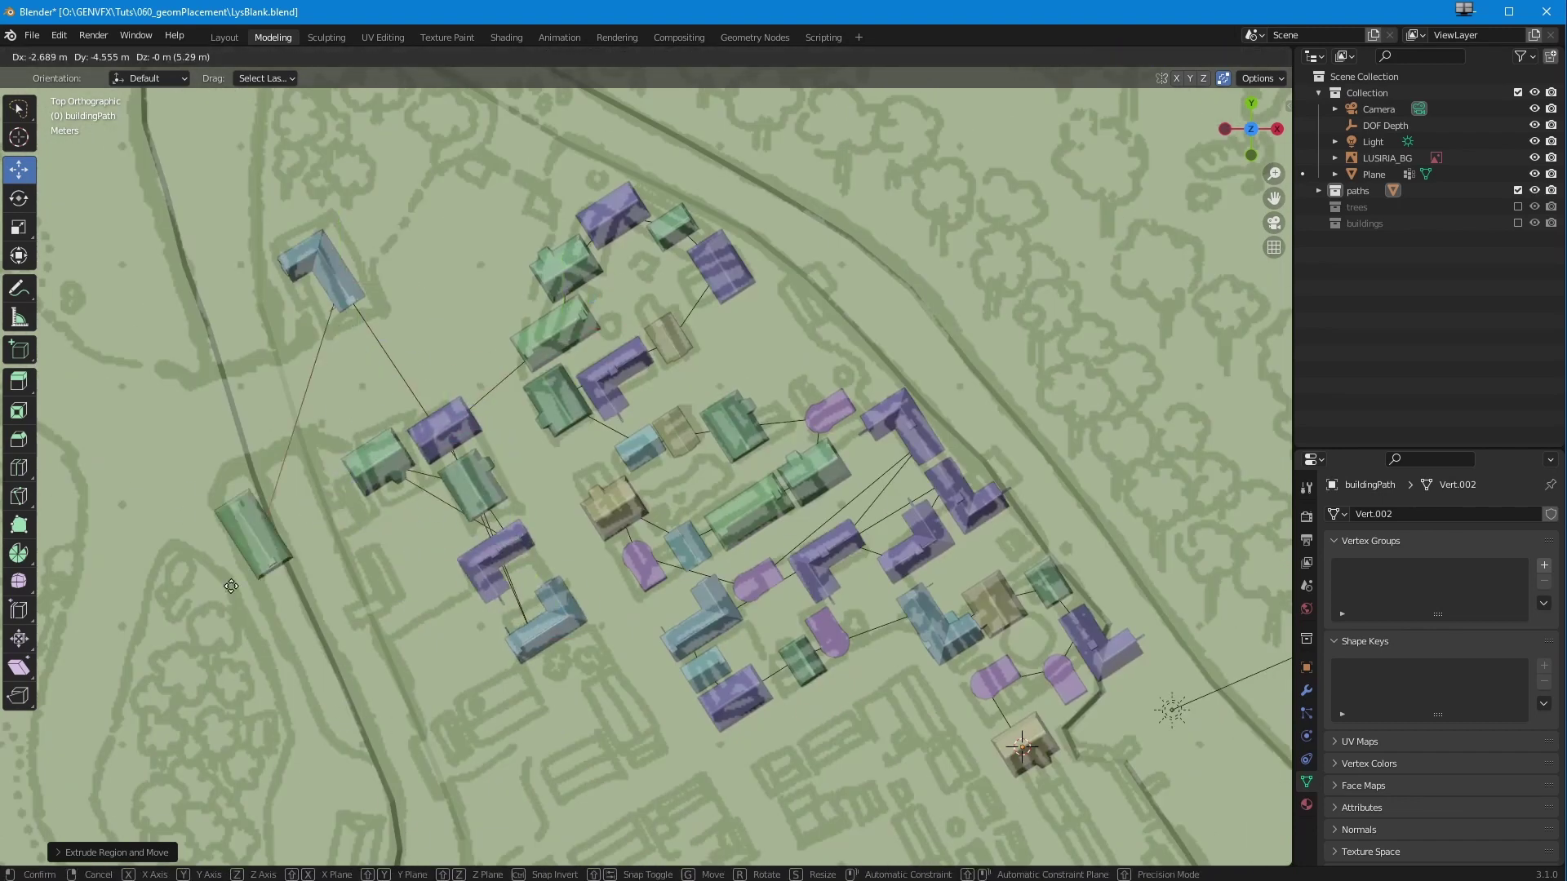
left_click(604, 694)
key("e")
left_click(526, 742)
- From a duplicated vertex beside the path's starting building, extrude vertices southeast down the long narrow block
key("e")
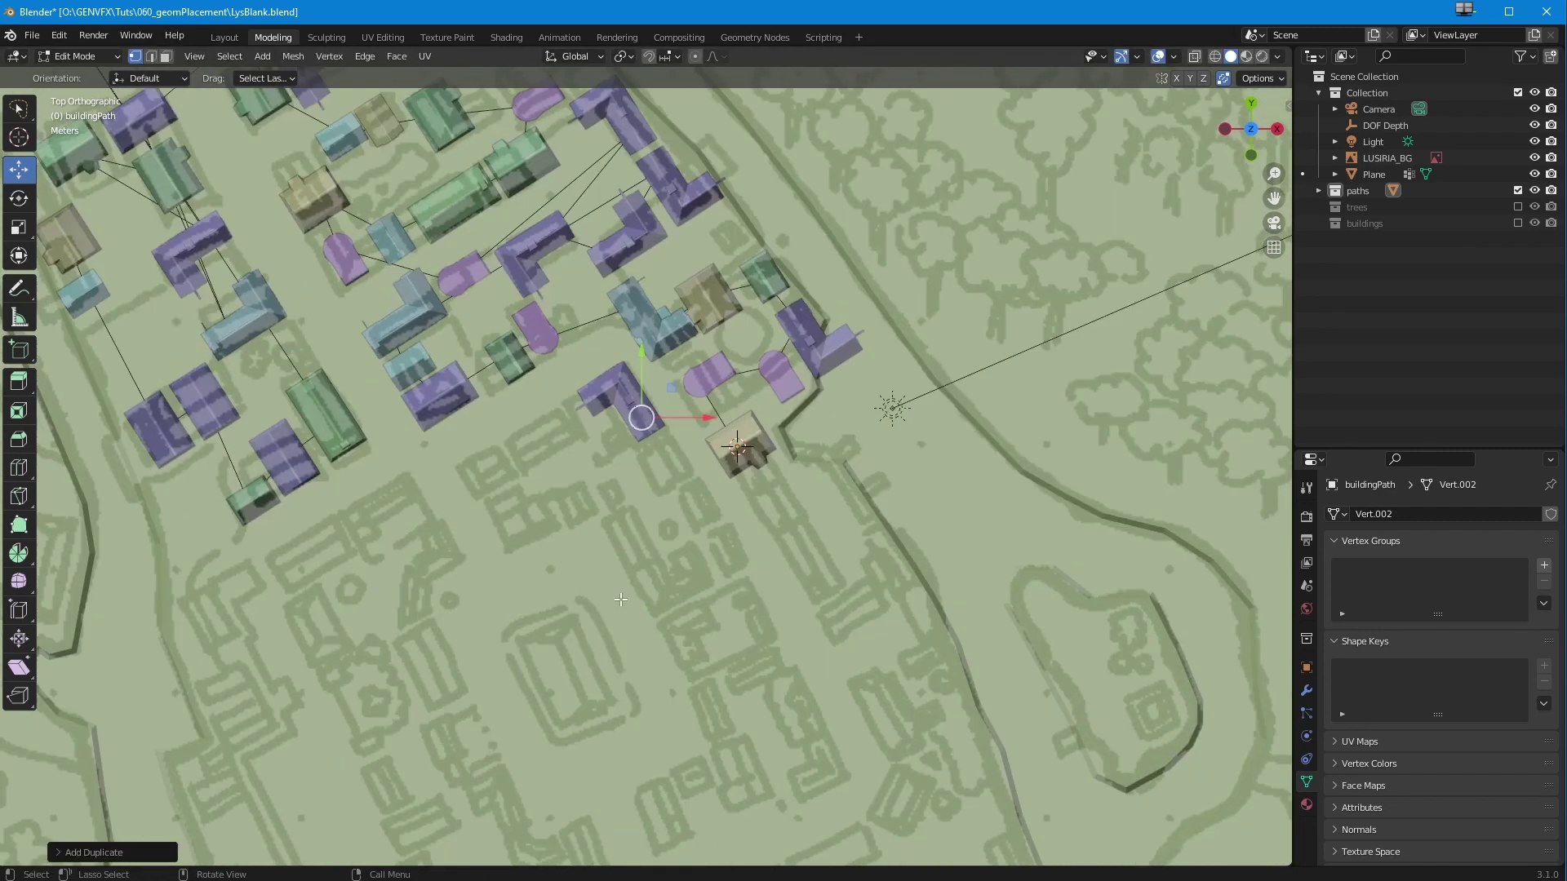
left_click(704, 563)
key("e")
left_click(740, 814)
key("e")
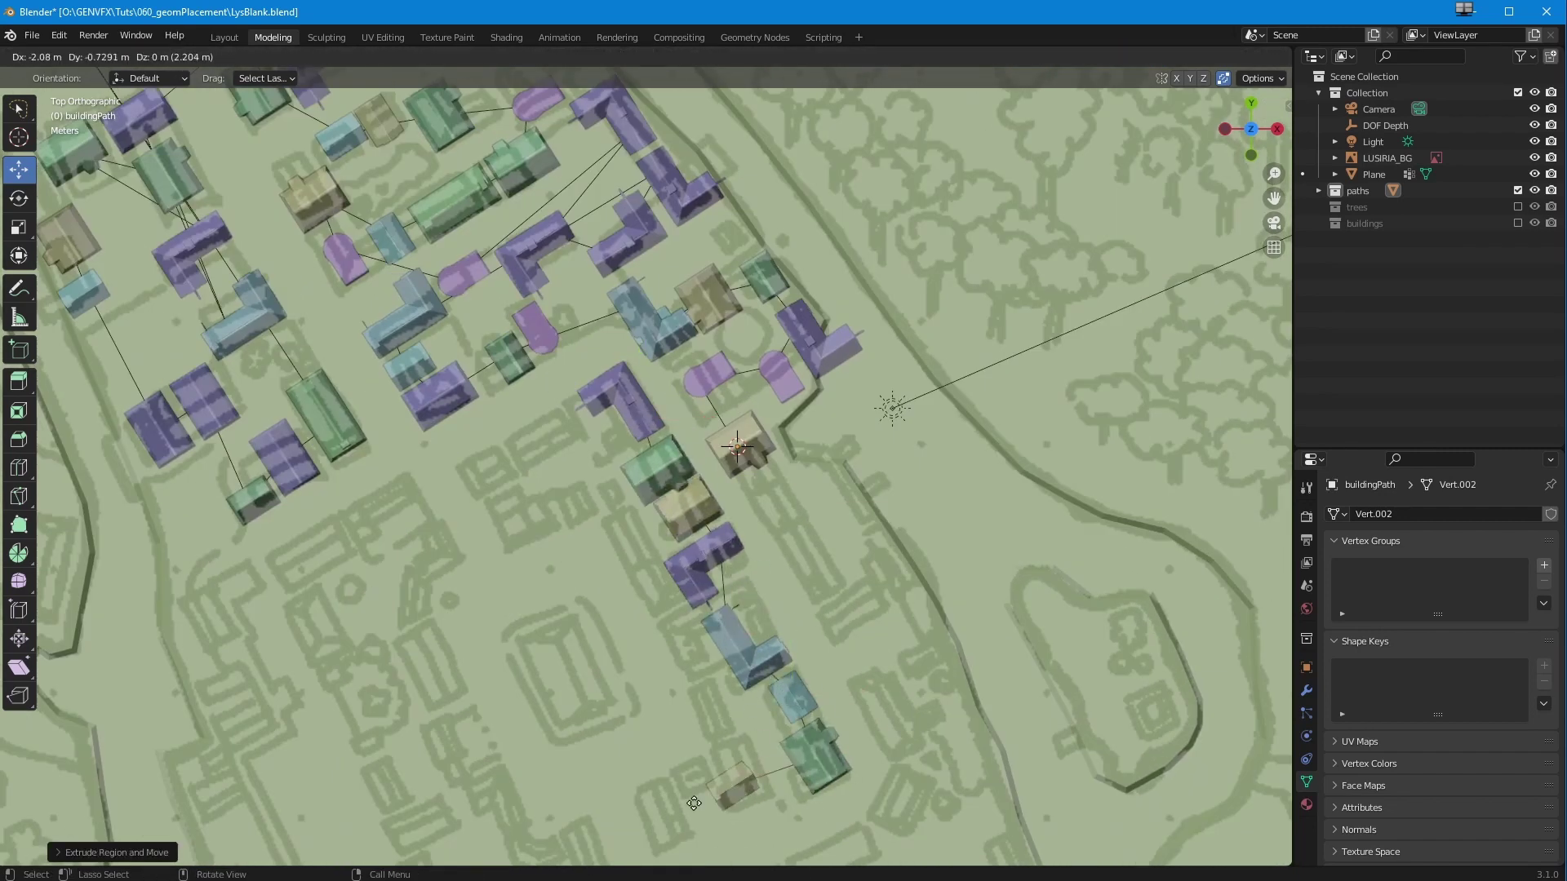
left_click(681, 824)
- Extrude the path from the narrow block's southern end back northwest and onward over the buildings of the western blocks
key("e")
left_click(573, 659)
key("e")
left_click(376, 653)
key("e")
left_click(220, 612)
key("e")
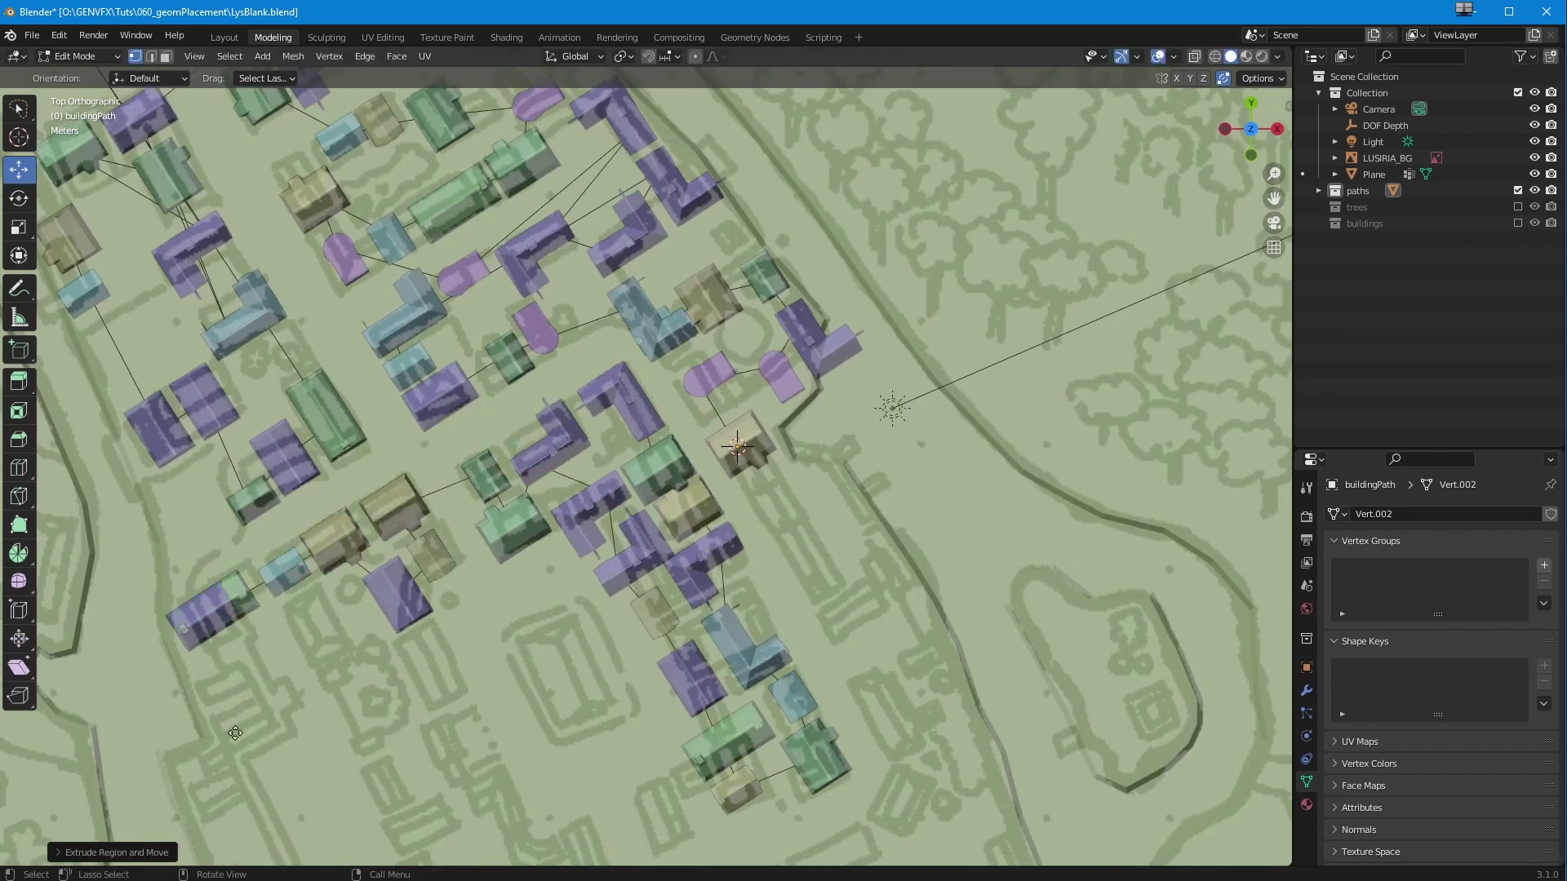
- Extrude further path vertices around the western blocks and back southeast toward the central square
left_click(237, 677)
key("e")
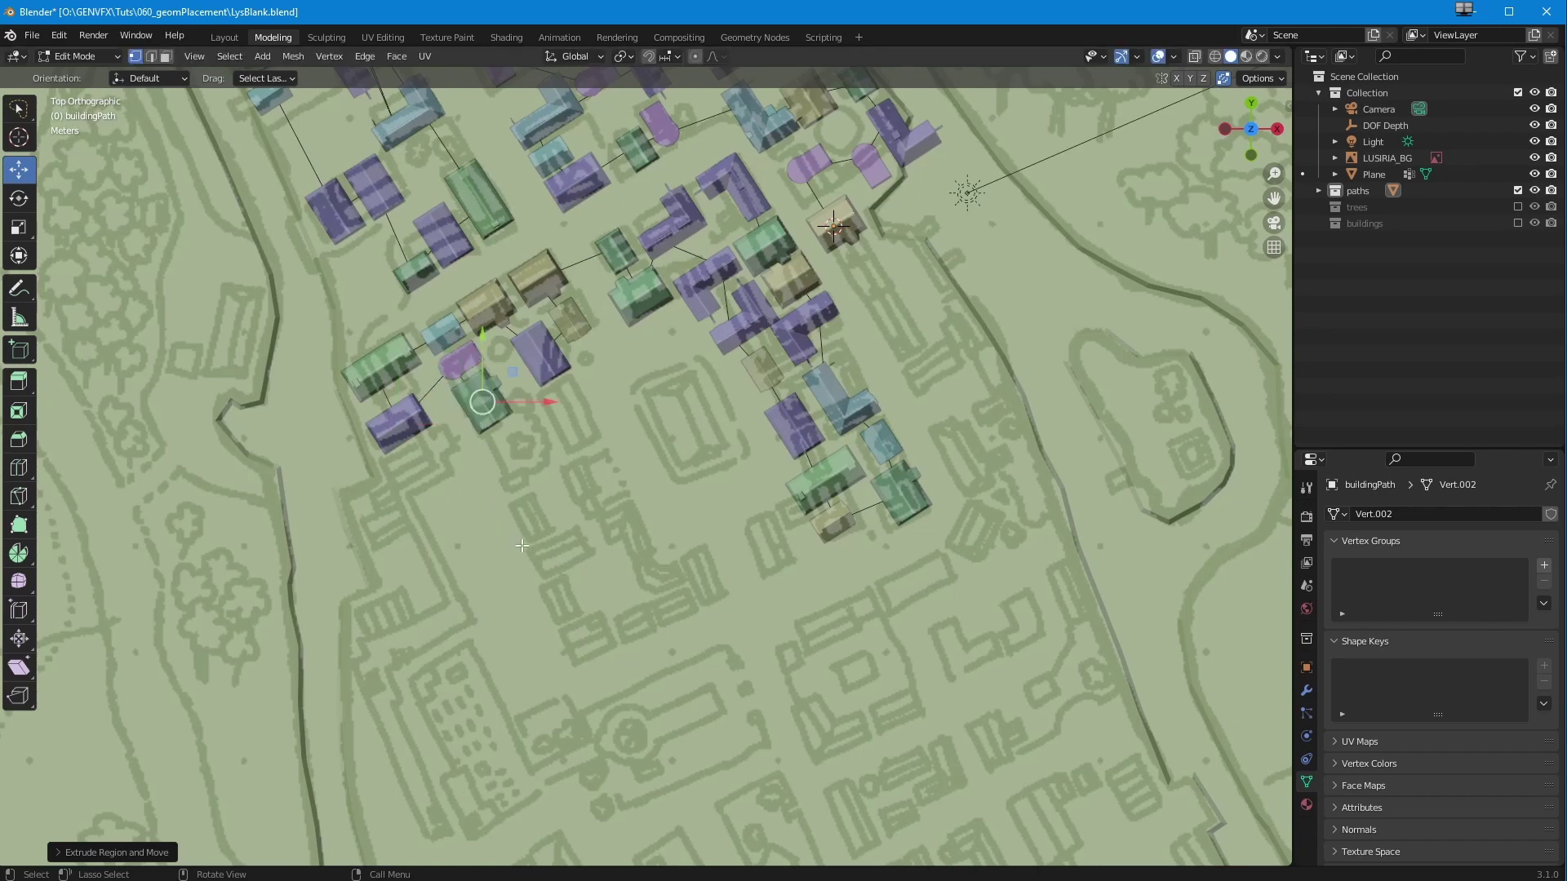
left_click(431, 666)
key("e")
left_click(497, 790)
key("e")
- Place path vertices over the buildings south of the central square, working southwest
left_click(819, 714)
key("e")
left_click(803, 674)
key("e")
left_click(739, 741)
key("e")
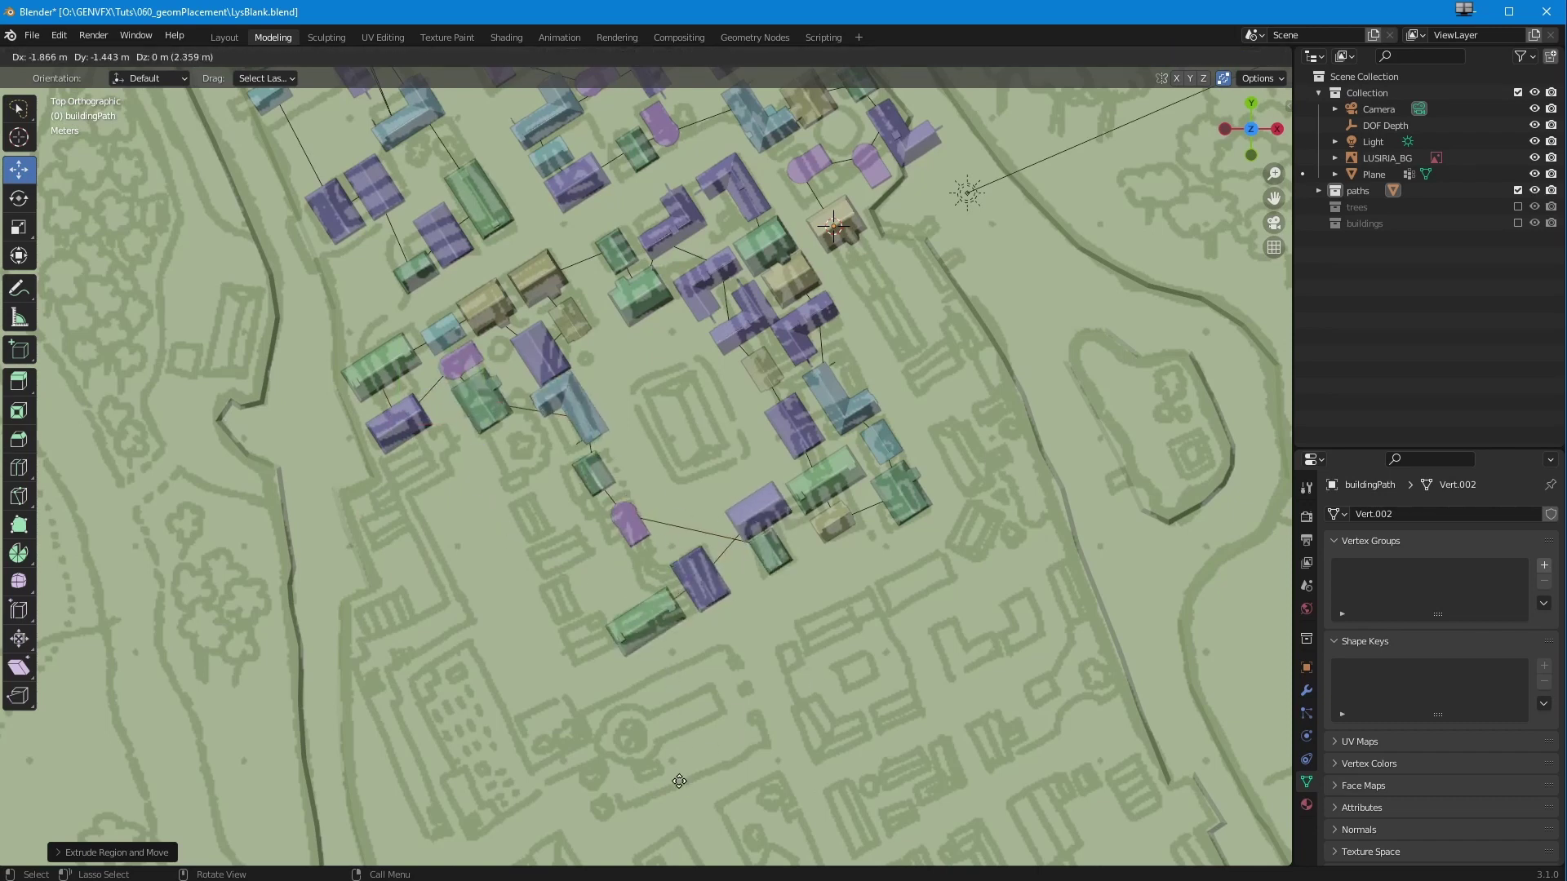
left_click(679, 781)
- Extrude path vertices along the town's eastern edge and out to the building on the small eastern island
key("e")
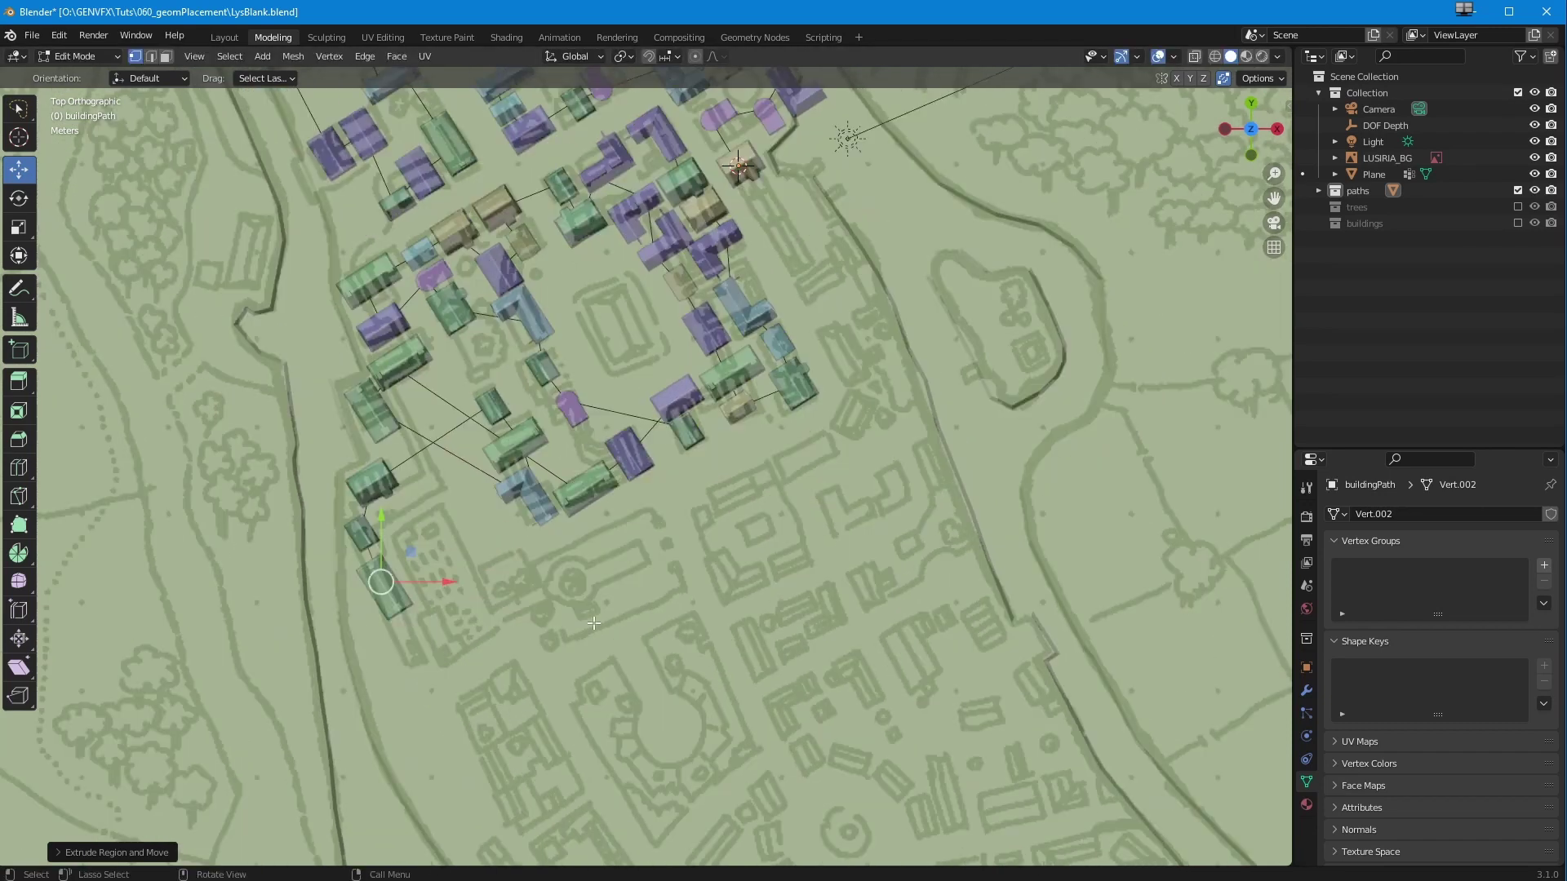
left_click(855, 424)
key("e")
left_click(812, 450)
key("e")
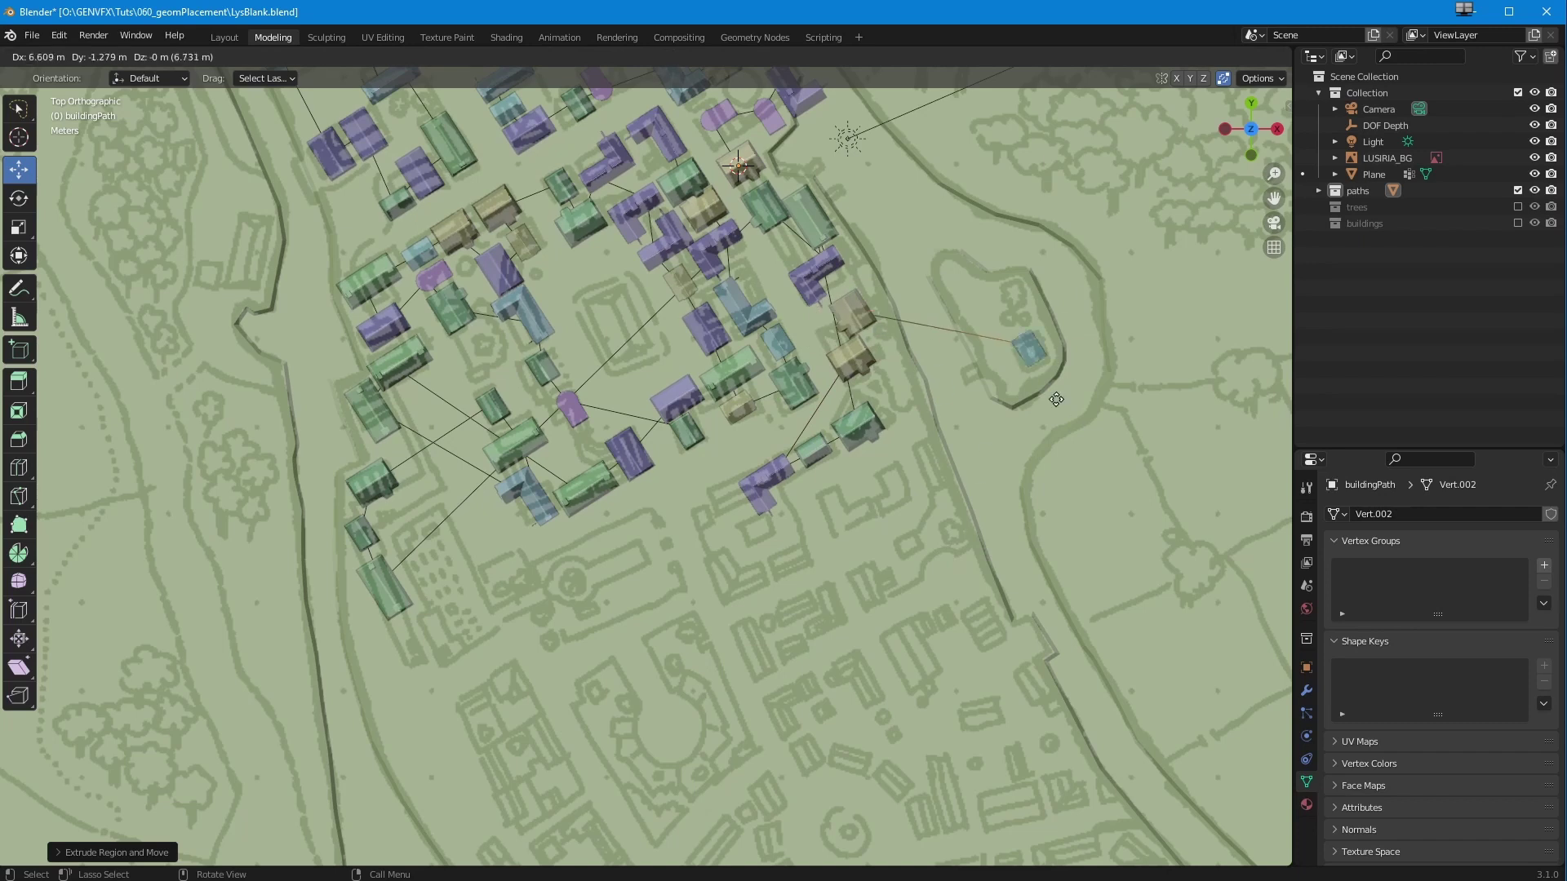
left_click(1053, 399)
- Bring the path back from the island and place vertices around the block inside the eastern town wall
key("e")
left_click(711, 672)
key("e")
left_click(534, 753)
key("e")
left_click(637, 589)
key("e")
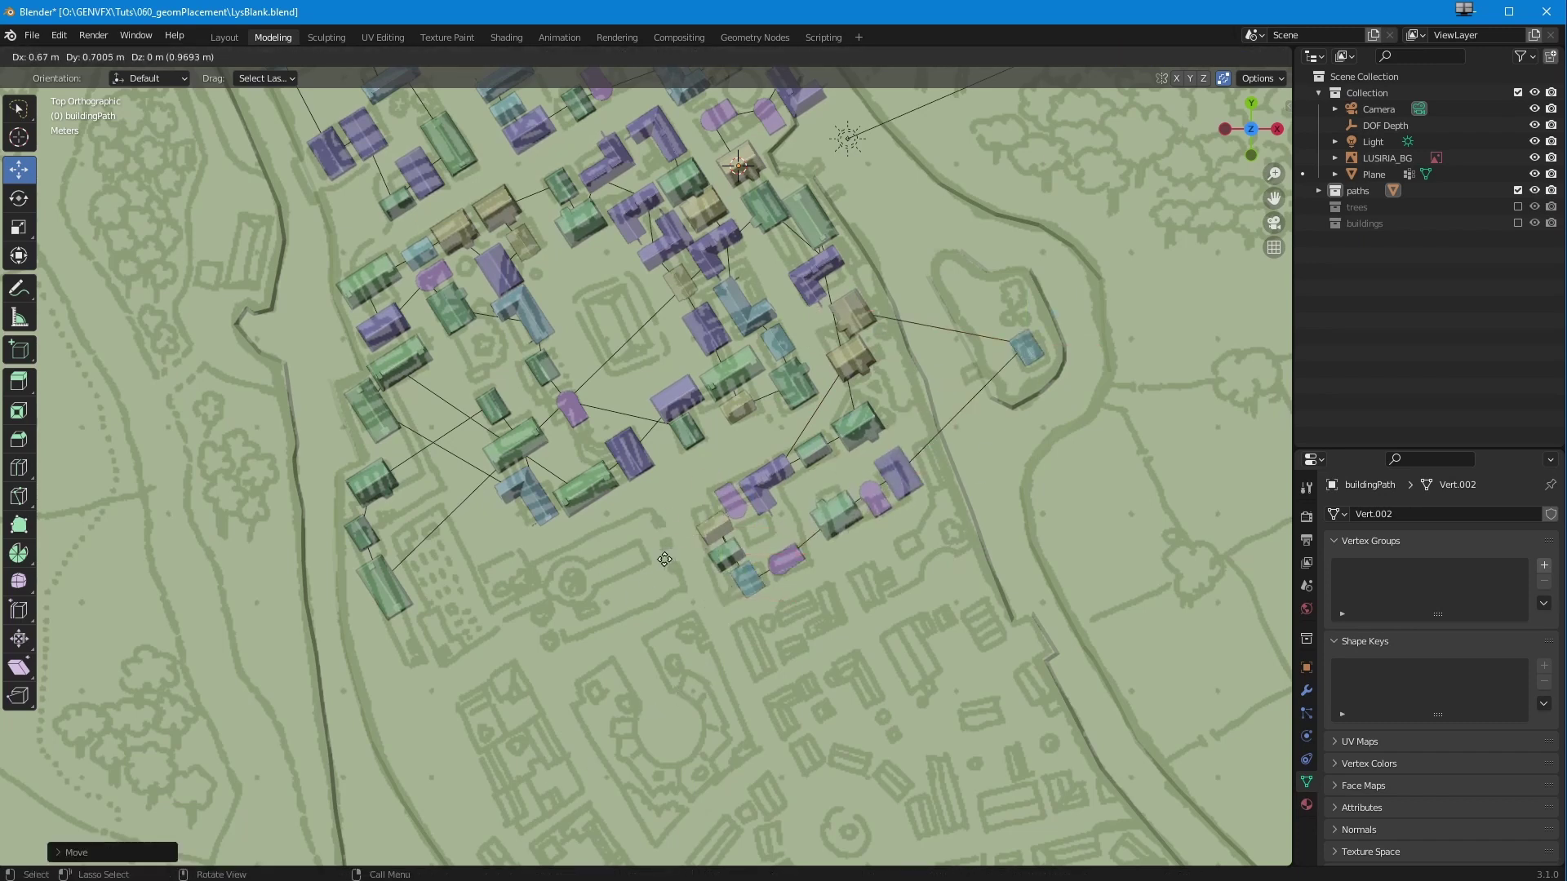
- Extend the path across to the western wall and extrude vertices southeast down the buildings along it
left_click(261, 727)
key("e")
left_click(285, 749)
middle_click_drag(504, 817, 412, 576, "shift")
key("e")
left_click(456, 631)
key("e")
left_click(484, 687)
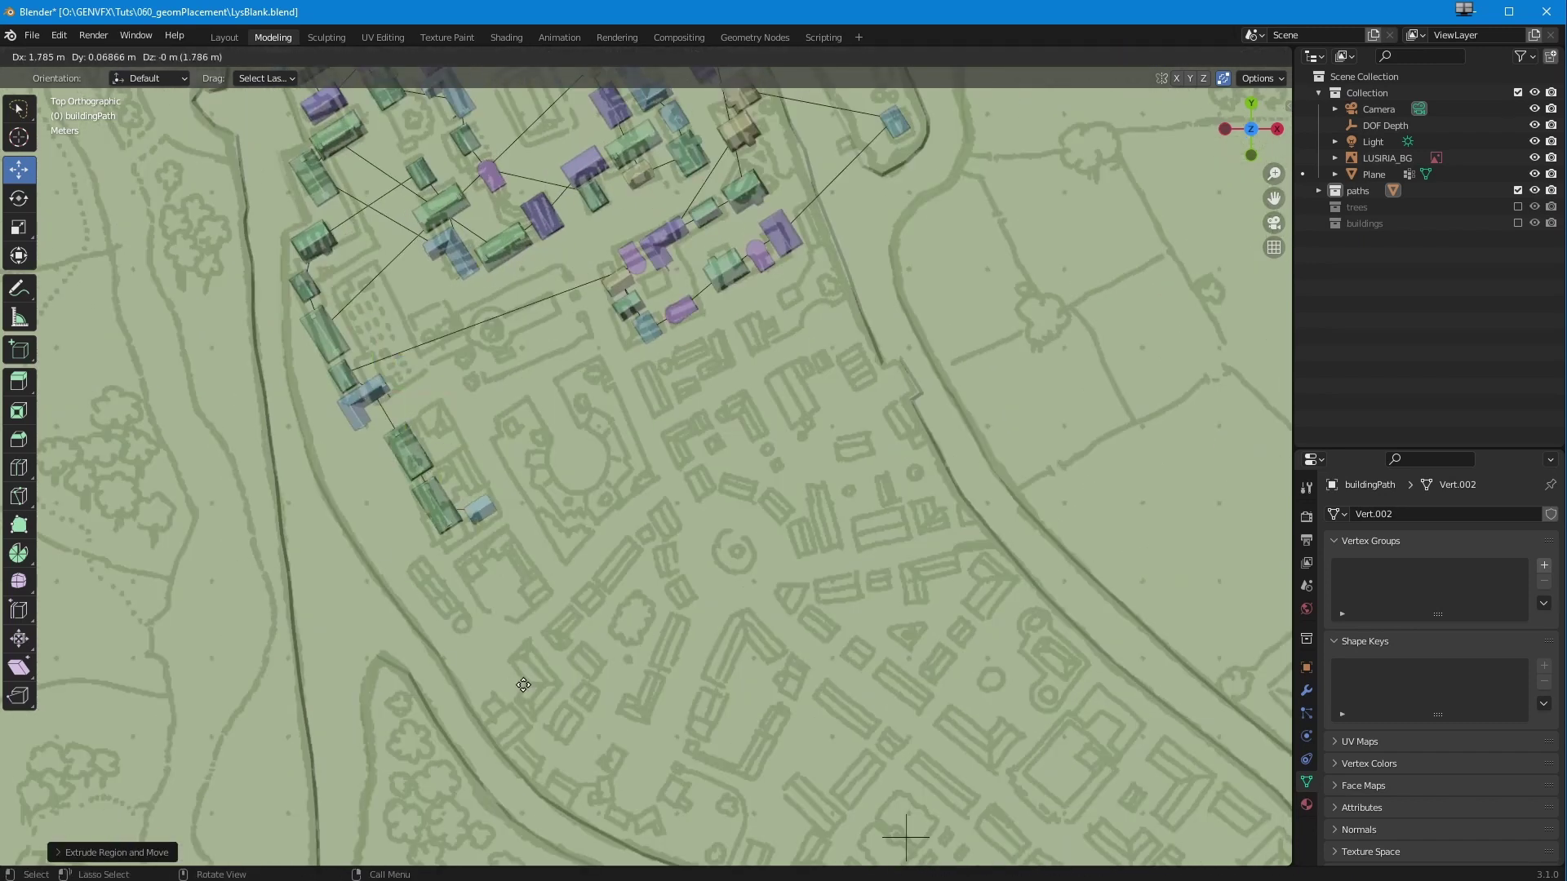
- Extrude path vertices over the remaining buildings of the southwestern block beside the wall
left_click(520, 710)
key("e")
left_click(503, 634)
key("e")
left_click(481, 588)
key("e")
- Extend the path northeast to the blocks by the eastern gate, fill them with vertices, and finish at the large building to their west
left_click(721, 428)
key("e")
left_click(777, 404)
key("e")
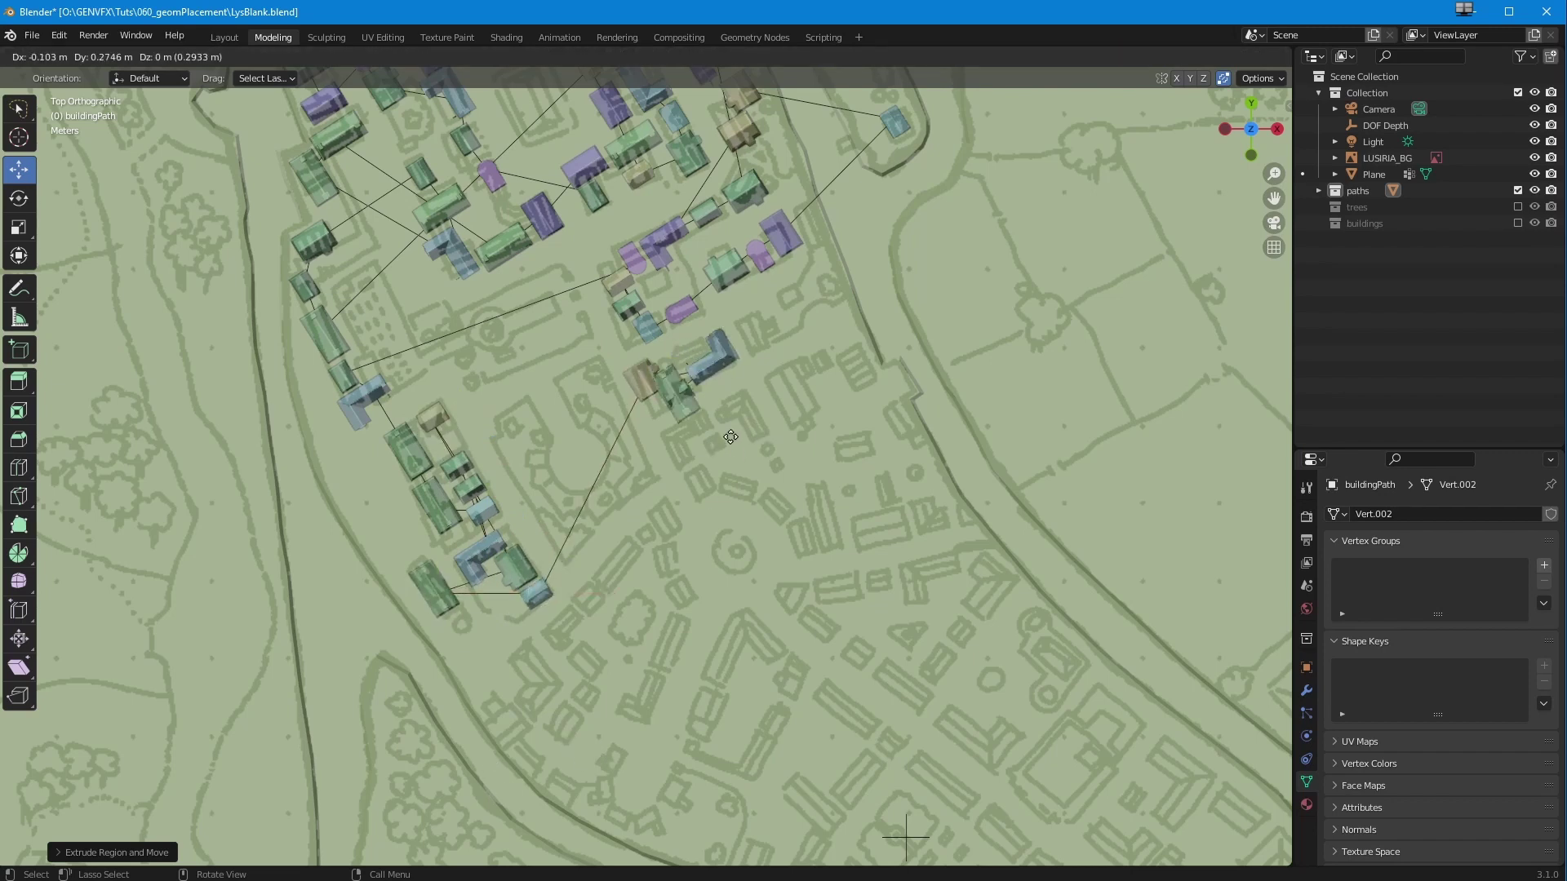
left_click(731, 438)
key("e")
left_click(804, 377)
key("e")
key("e")
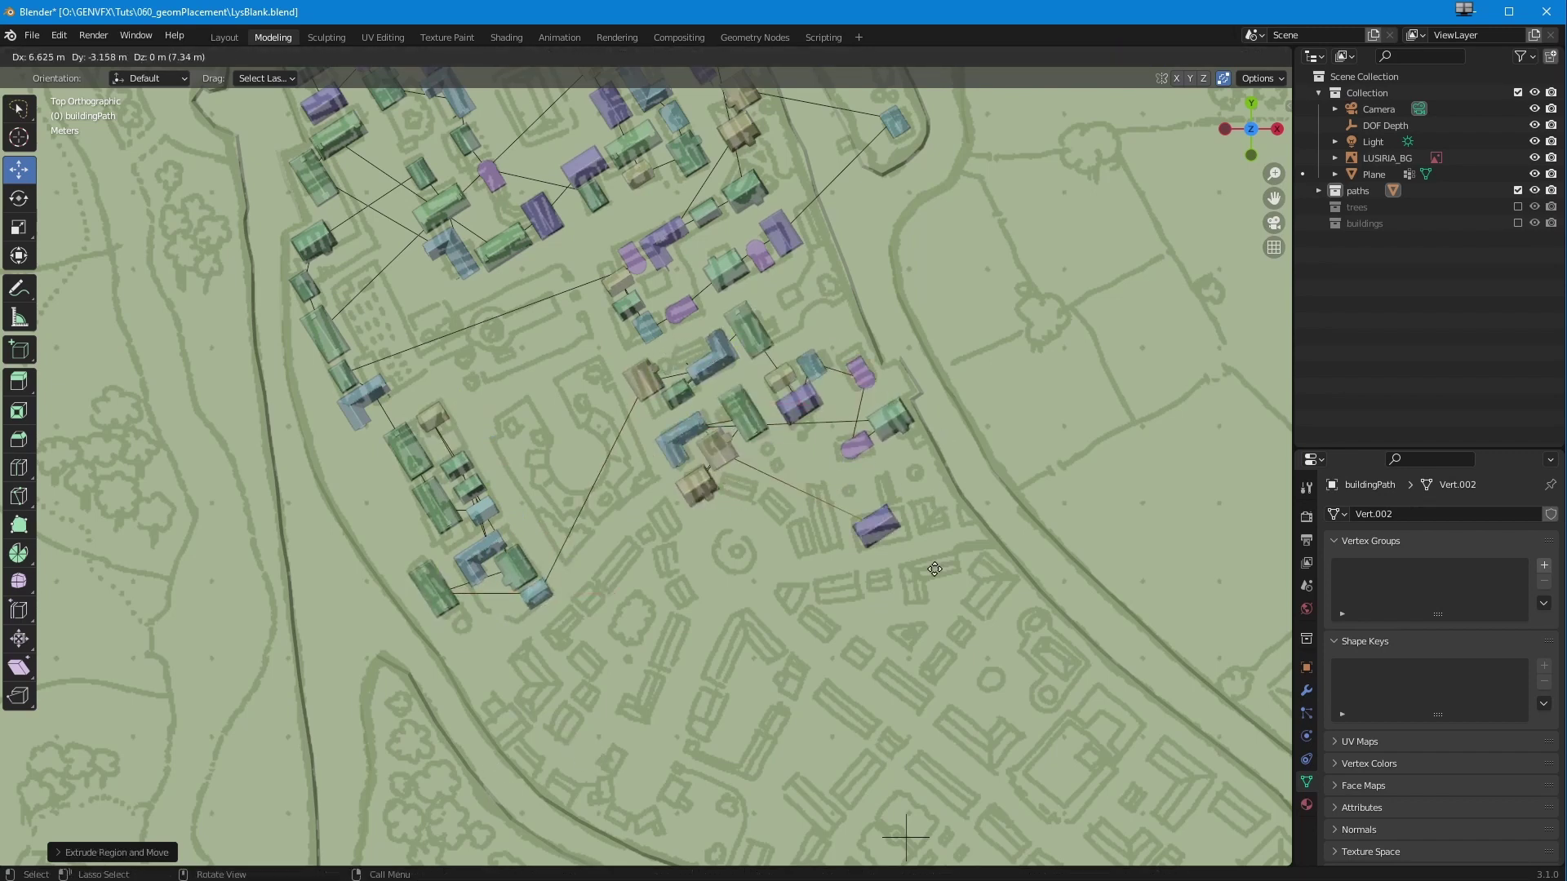
left_click(610, 541)
- Hide the LUSIRIA_BG map in the Shading workspace and examine the placed buildings from several angles
scroll(609, 541, "down", 3)
middle_click_drag(610, 541, 596, 367)
mouse_move(596, 367)
middle_mouse_down()
mouse_move(600, 433)
mouse_move(570, 406)
mouse_move(569, 343)
mouse_move(513, 398)
middle_mouse_up()
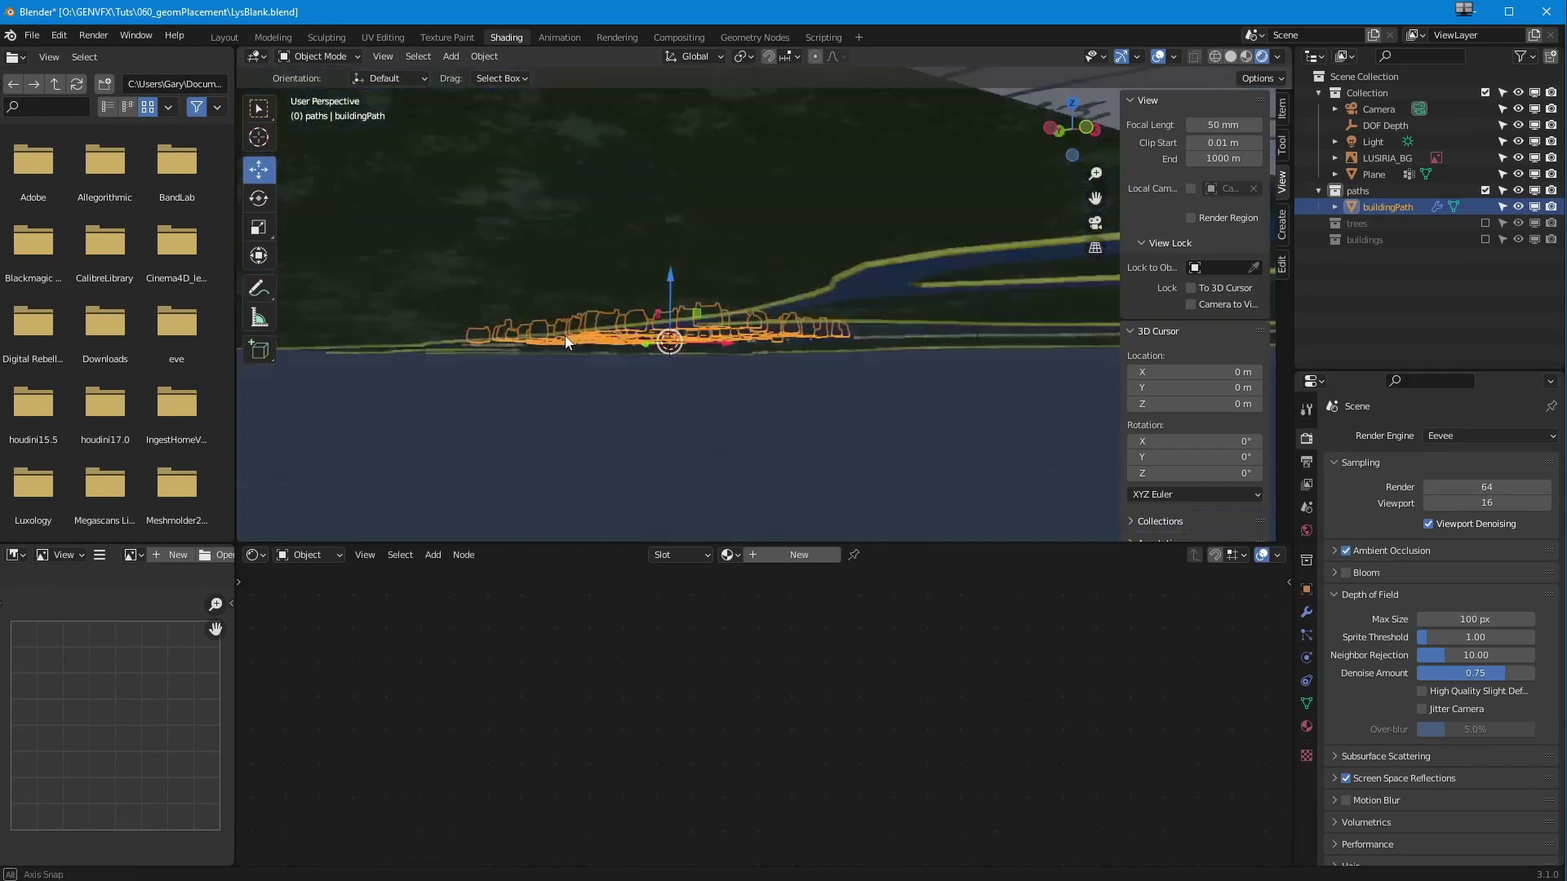
scroll(518, 393, "down", 2)
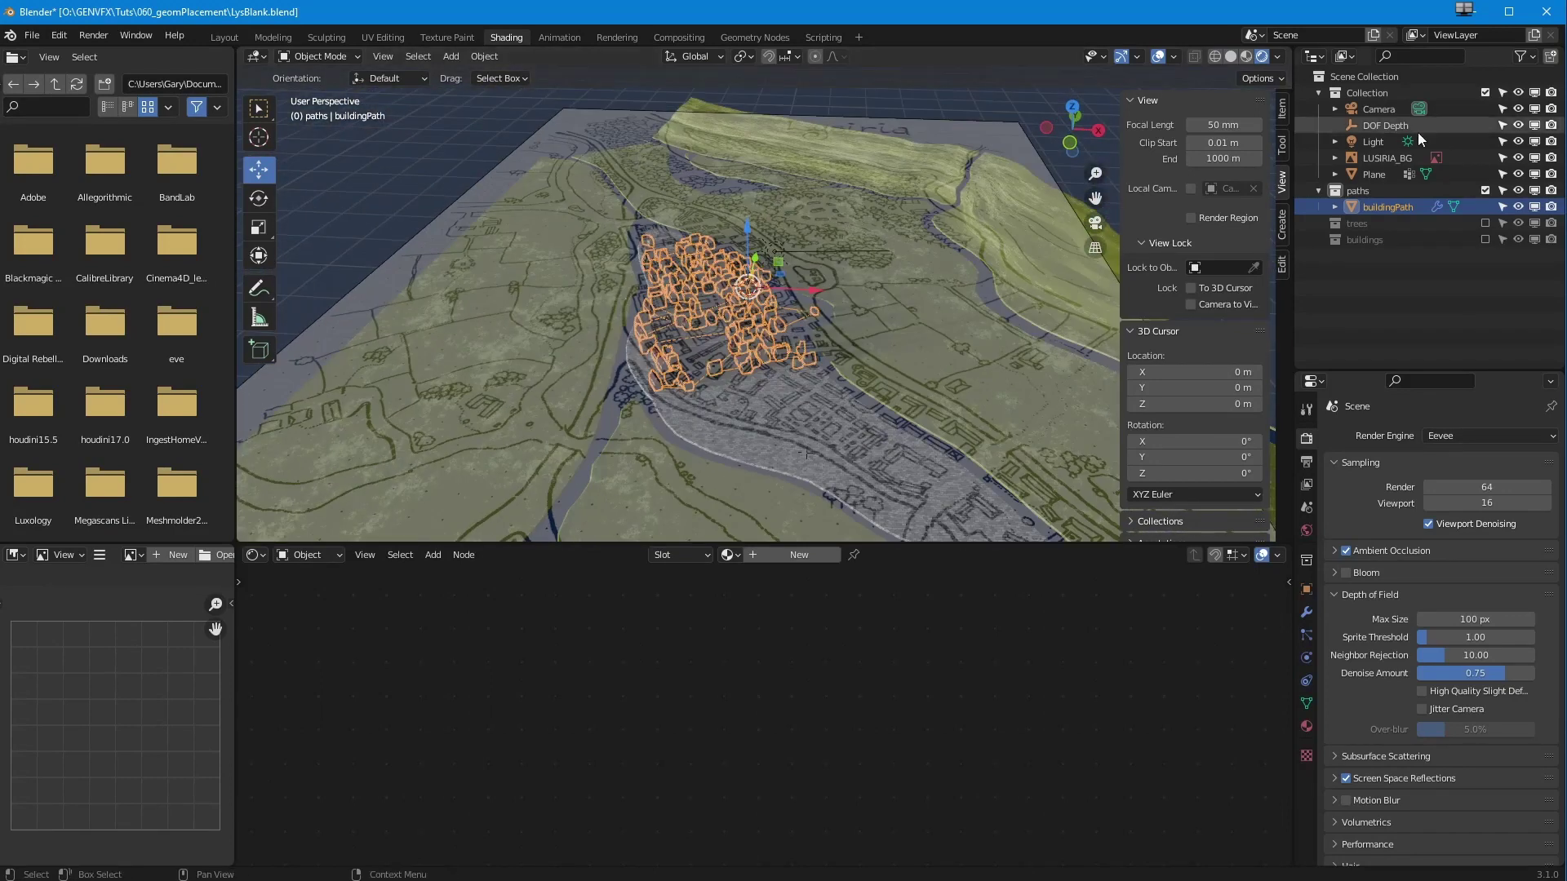
left_click(1534, 159)
middle_click_drag(424, 211, 471, 175)
scroll(470, 175, "up", 2)
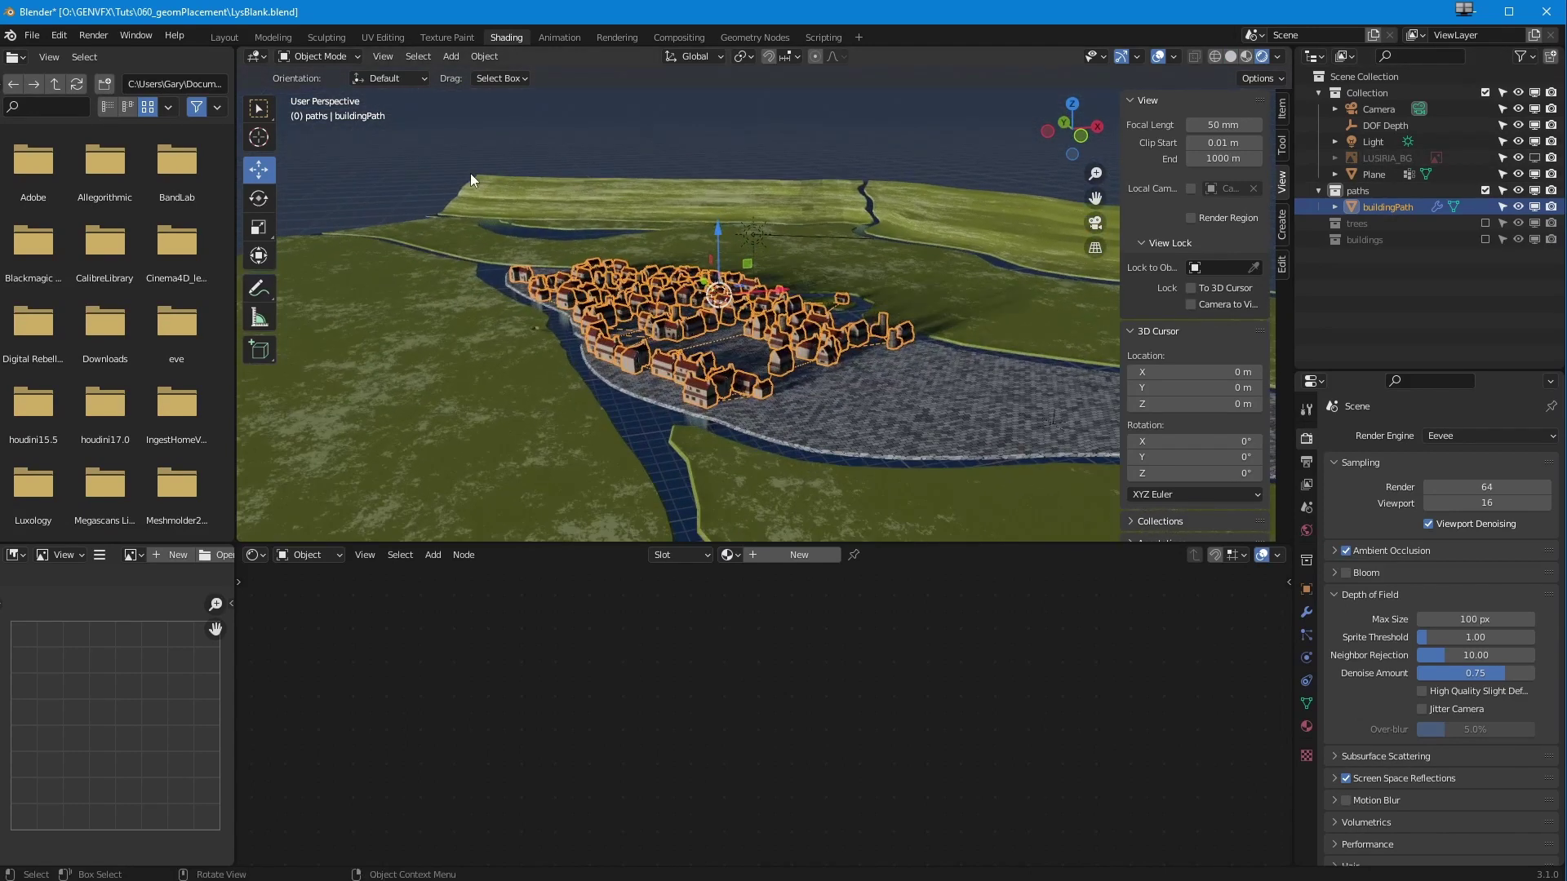
left_click(356, 160)
middle_click_drag(356, 160, 508, 405)
scroll(497, 261, "up", 5)
scroll(488, 322, "down", 3)
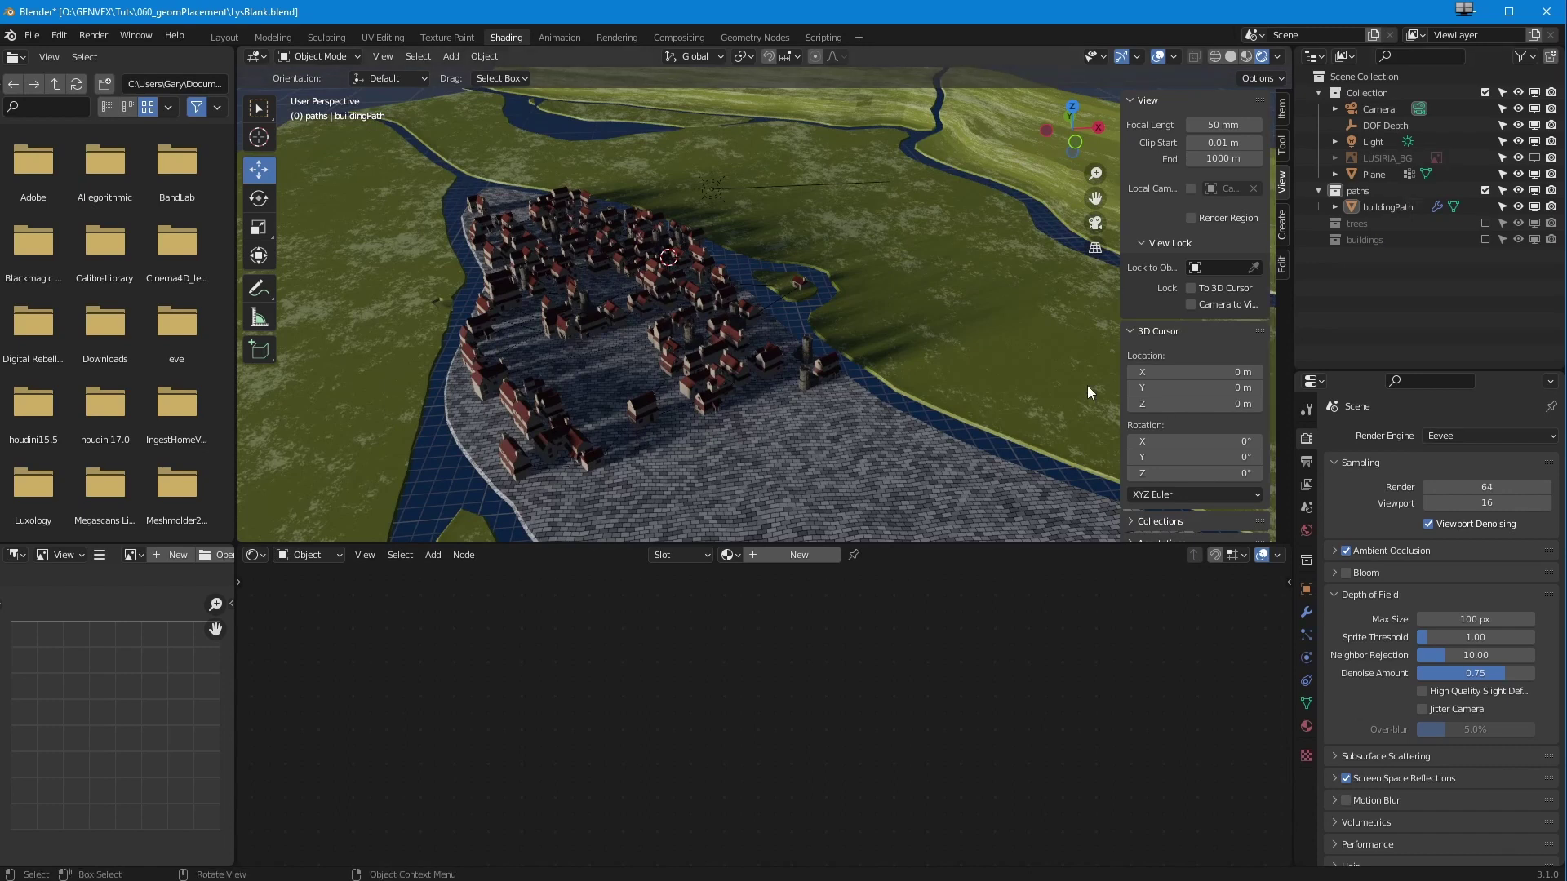
middle_click_drag(591, 240, 587, 269)
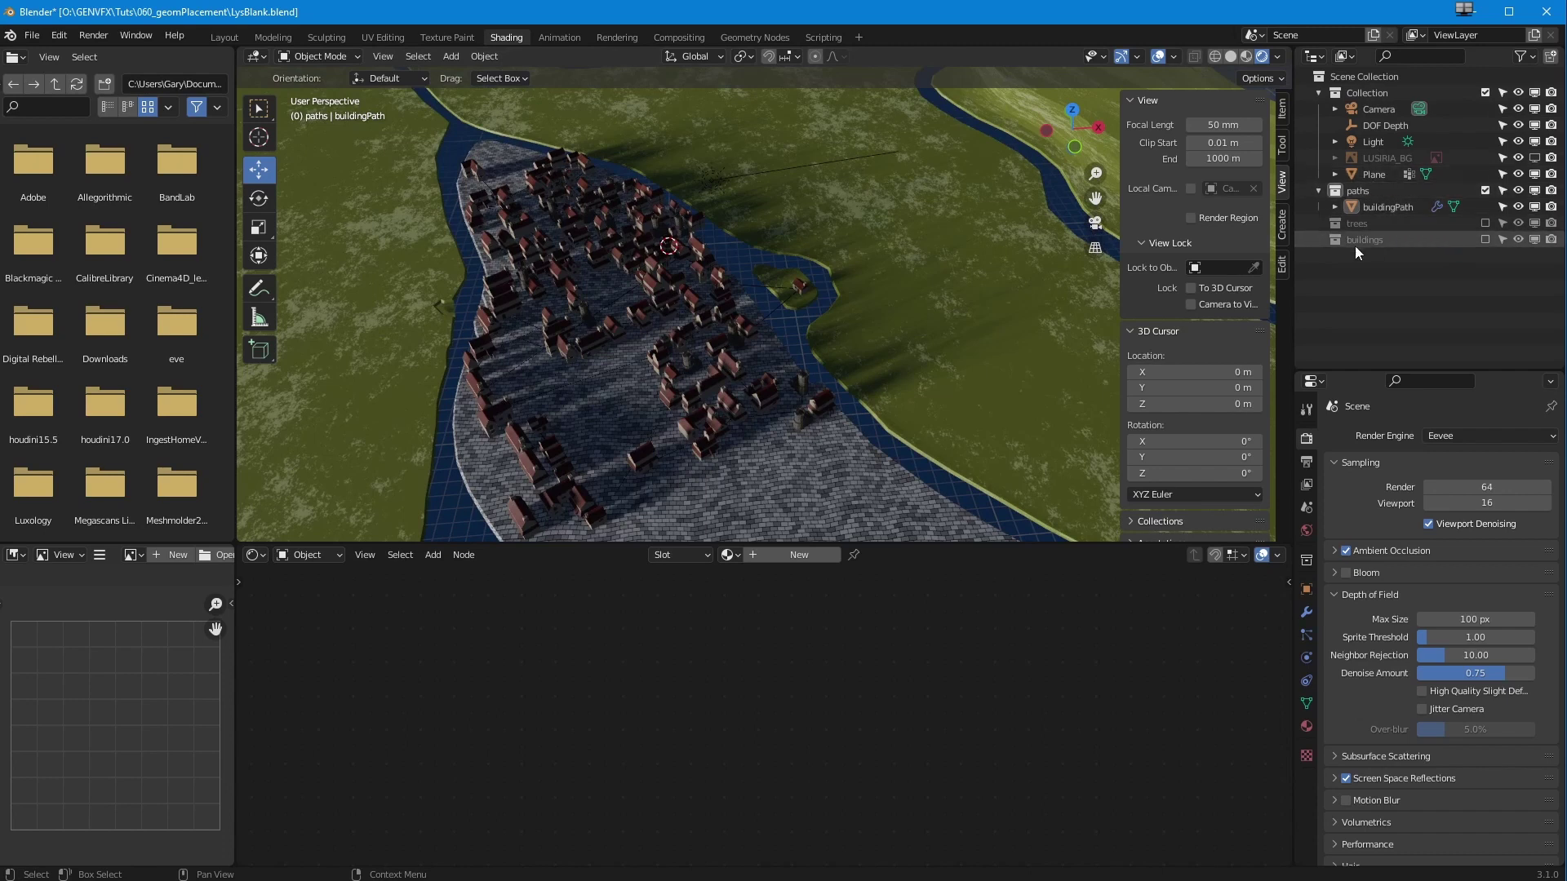
- Select buildingPath and switch to the Geometry Nodes workspace
left_click(1374, 207)
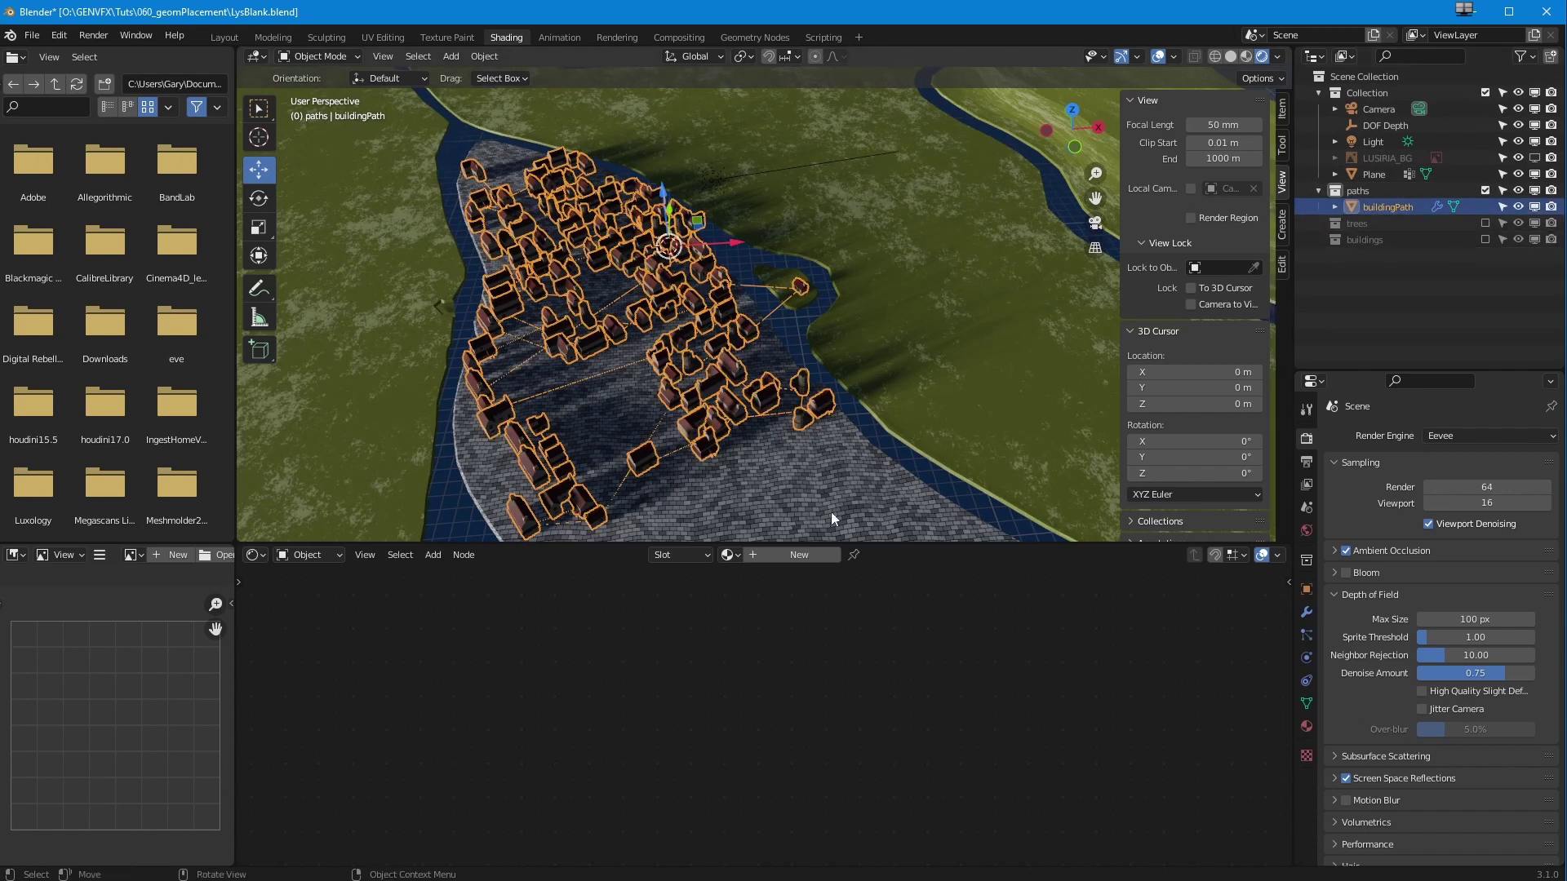
left_click(314, 57)
left_click(754, 37)
middle_click_drag(702, 432, 849, 313)
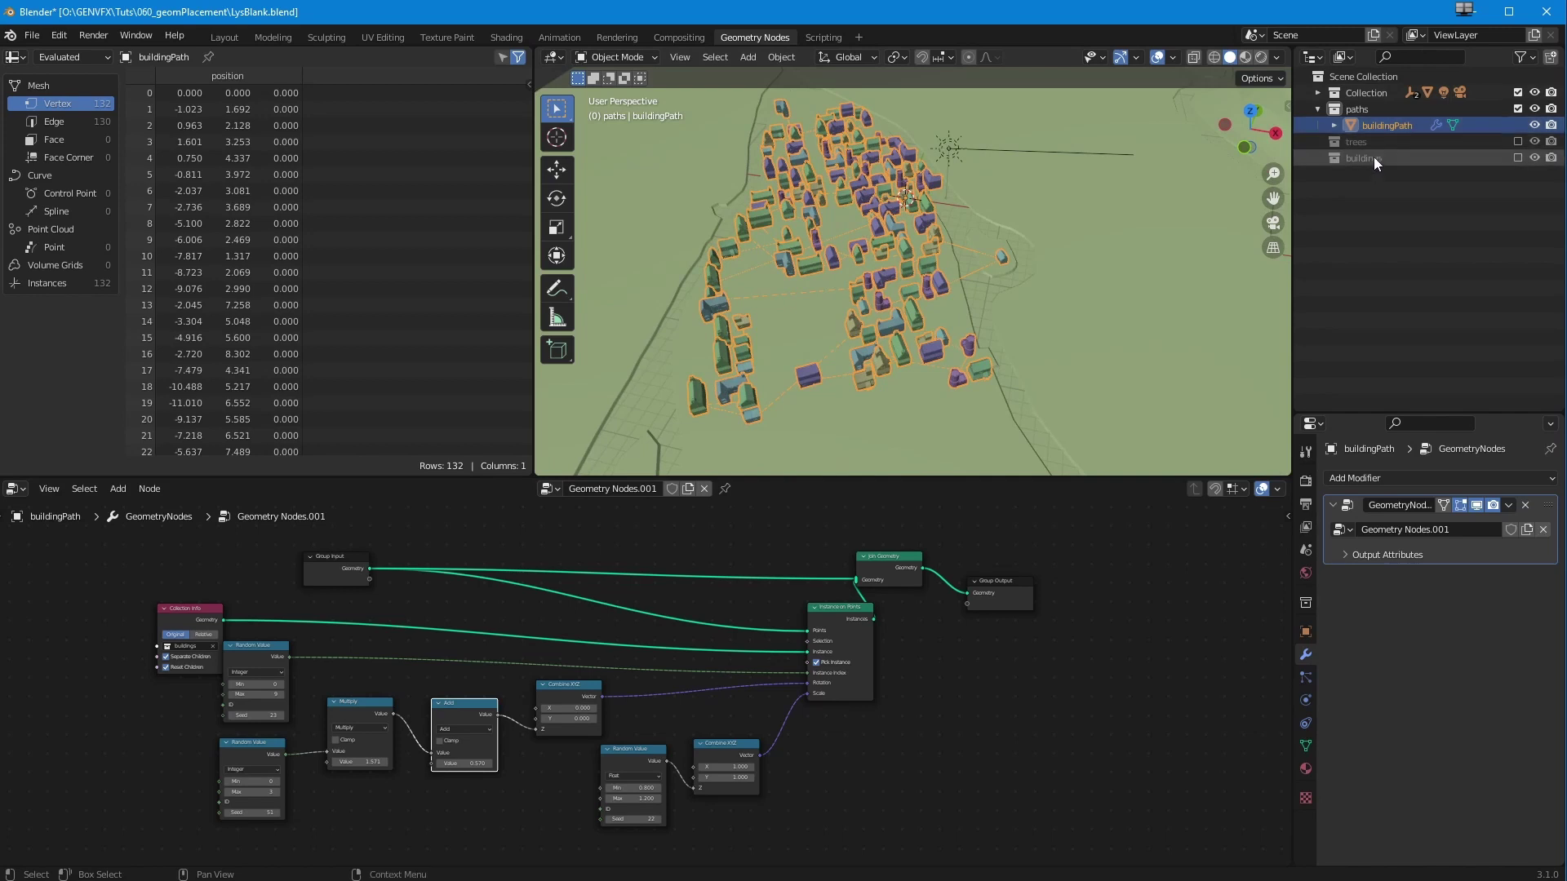
- Duplicate buildingPath and, in top view, move the copy clear of the original toward the southeast
key("shift+d")
key("KP_7")
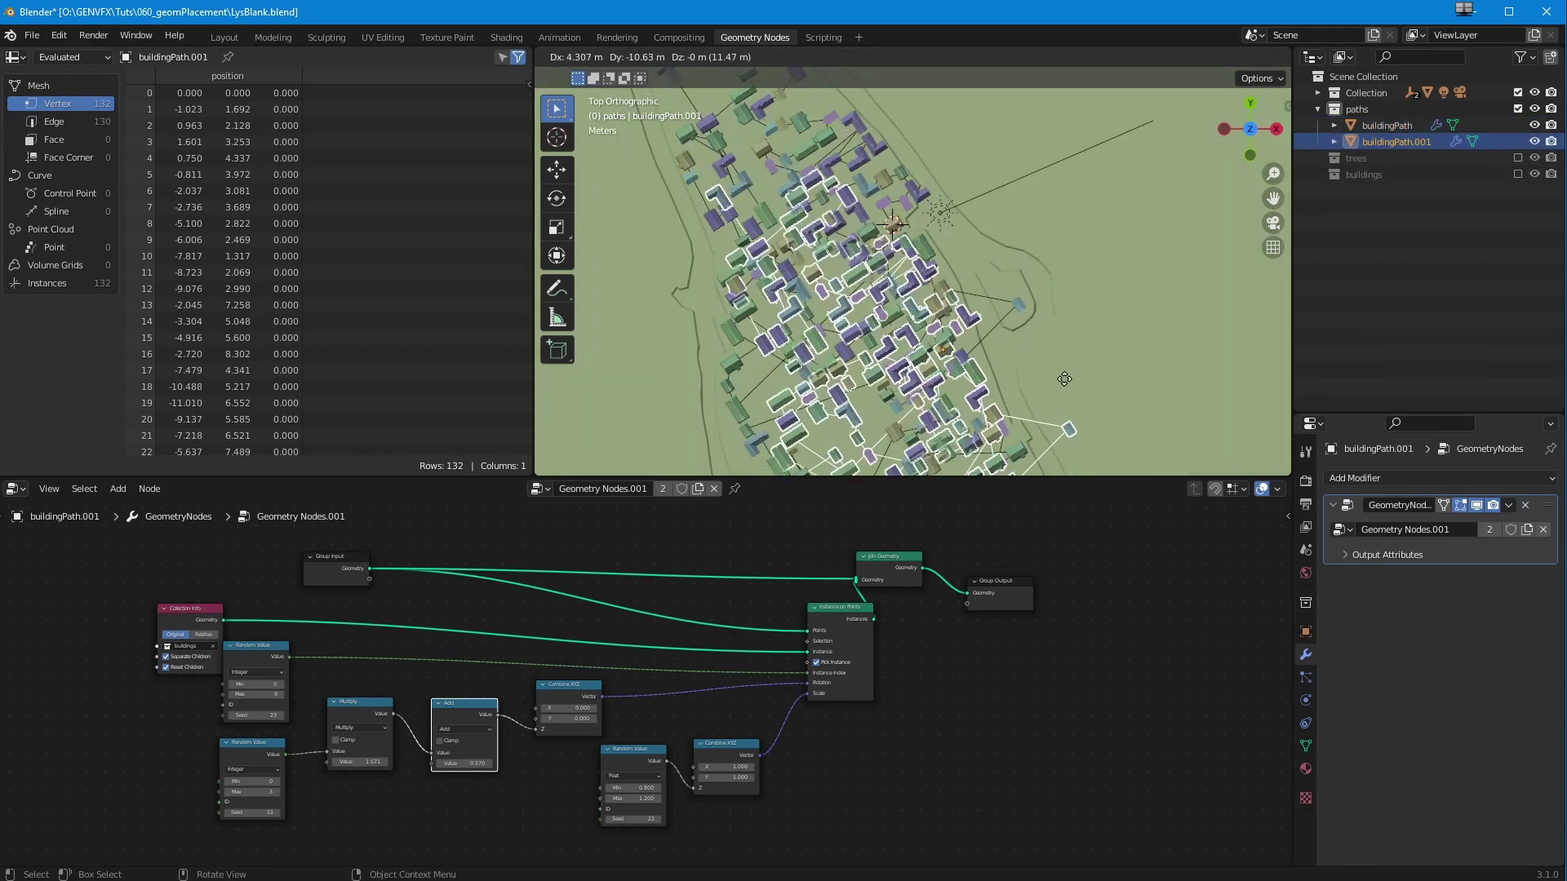
left_click(1062, 376)
middle_click_drag(1060, 380, 782, 297, "ctrl")
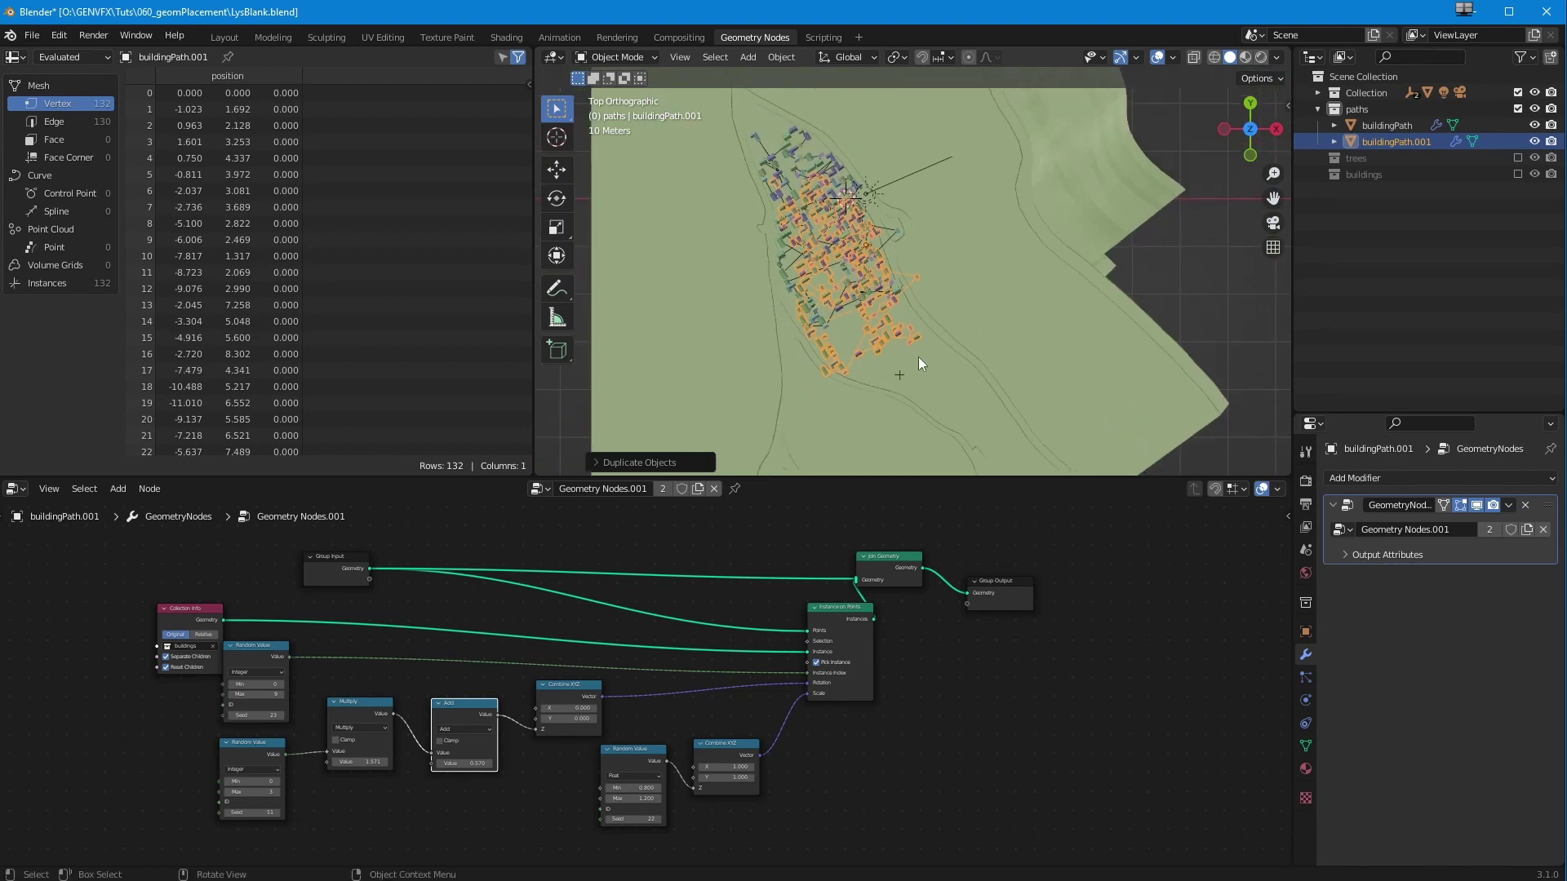
key("g")
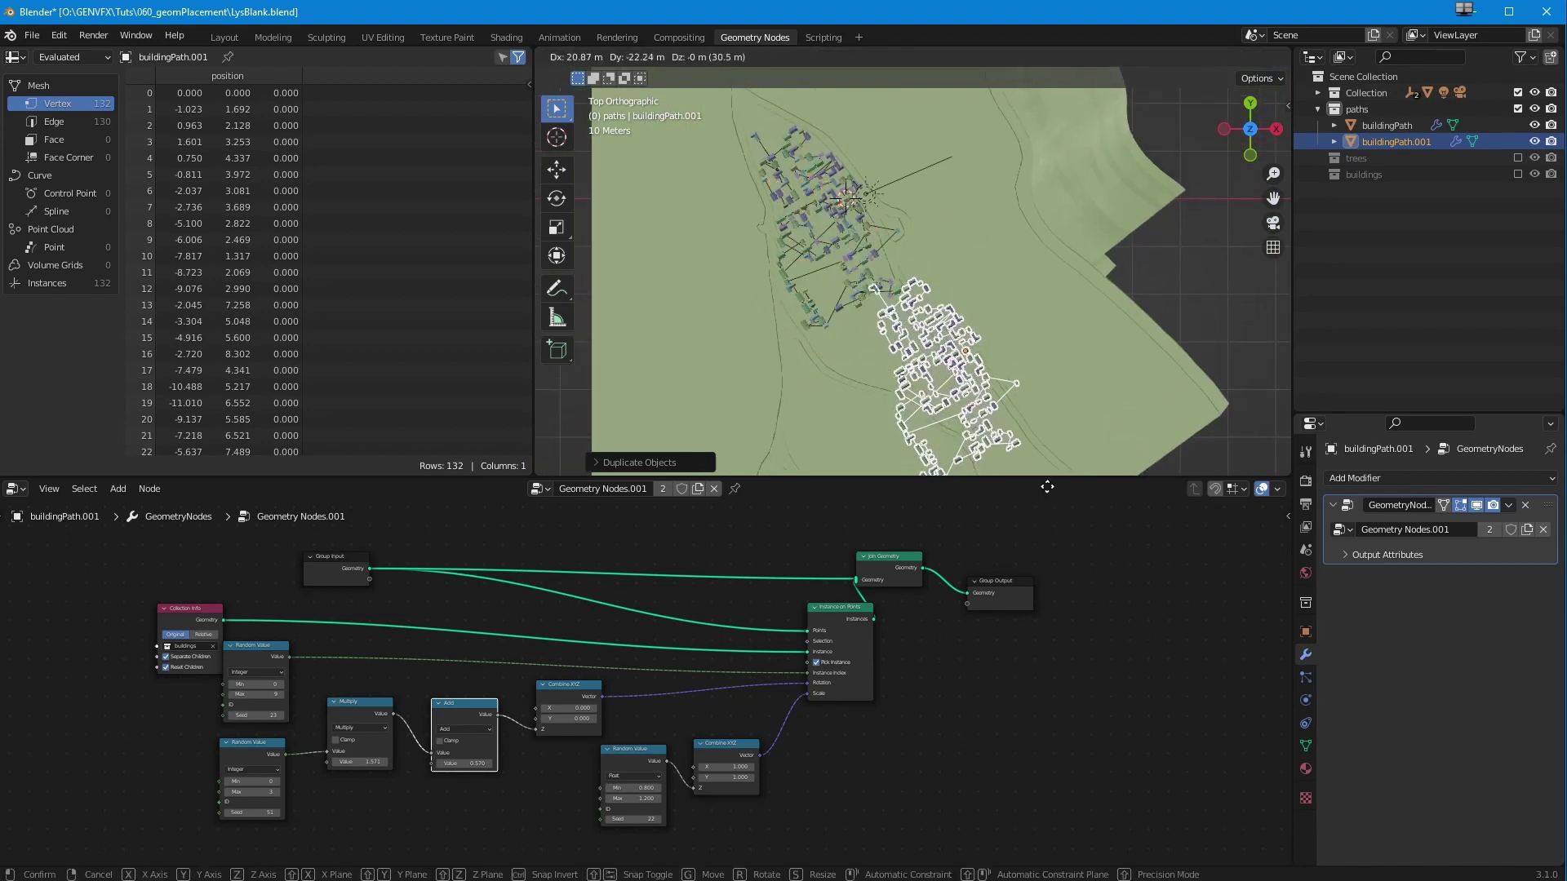
left_click(1084, 425)
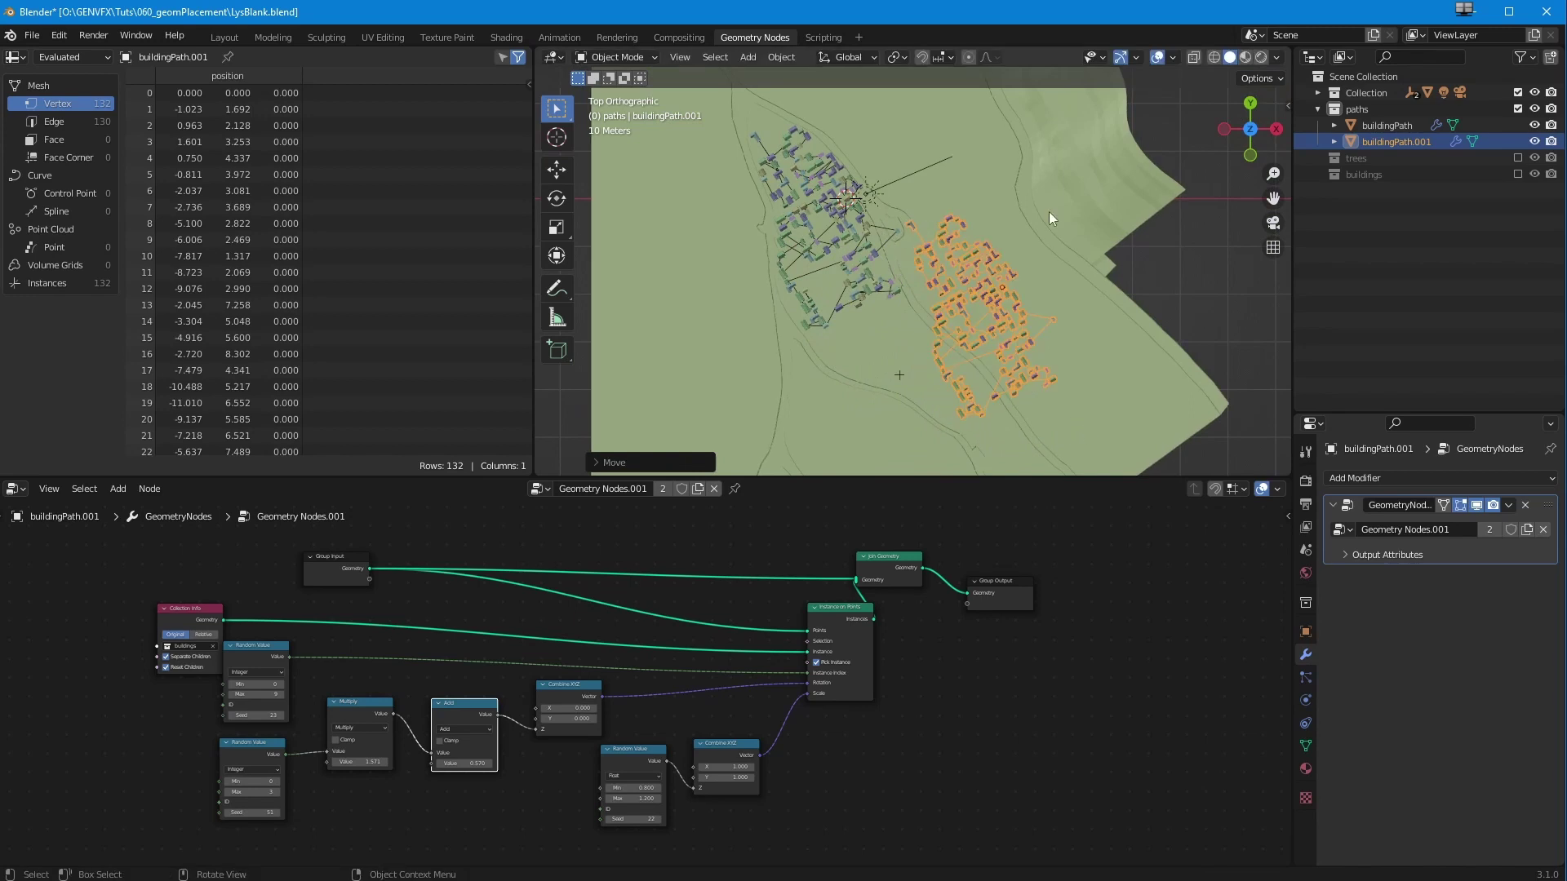
- Enter Edit Mode on the duplicated path and delete the vertices of its southern part
left_click(603, 57)
left_click(611, 94)
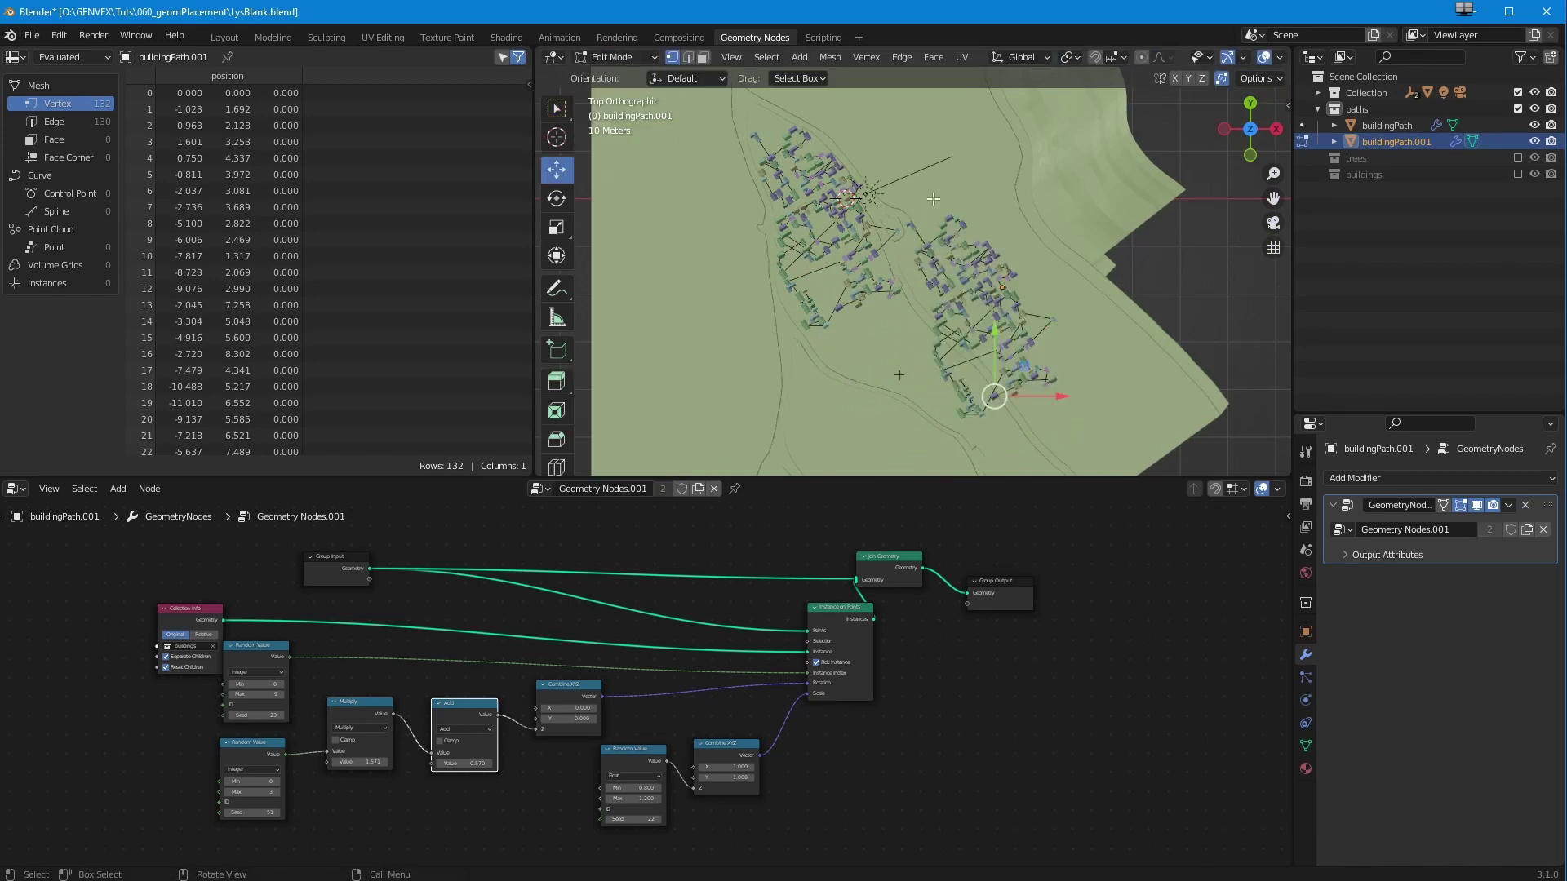
mouse_move(560, 112)
left_mouse_down()
mouse_move(643, 156)
mouse_move(620, 218)
left_mouse_up()
mouse_move(1089, 380)
left_mouse_down()
mouse_move(943, 294)
mouse_move(983, 429)
mouse_move(1024, 416)
left_mouse_up()
key("x")
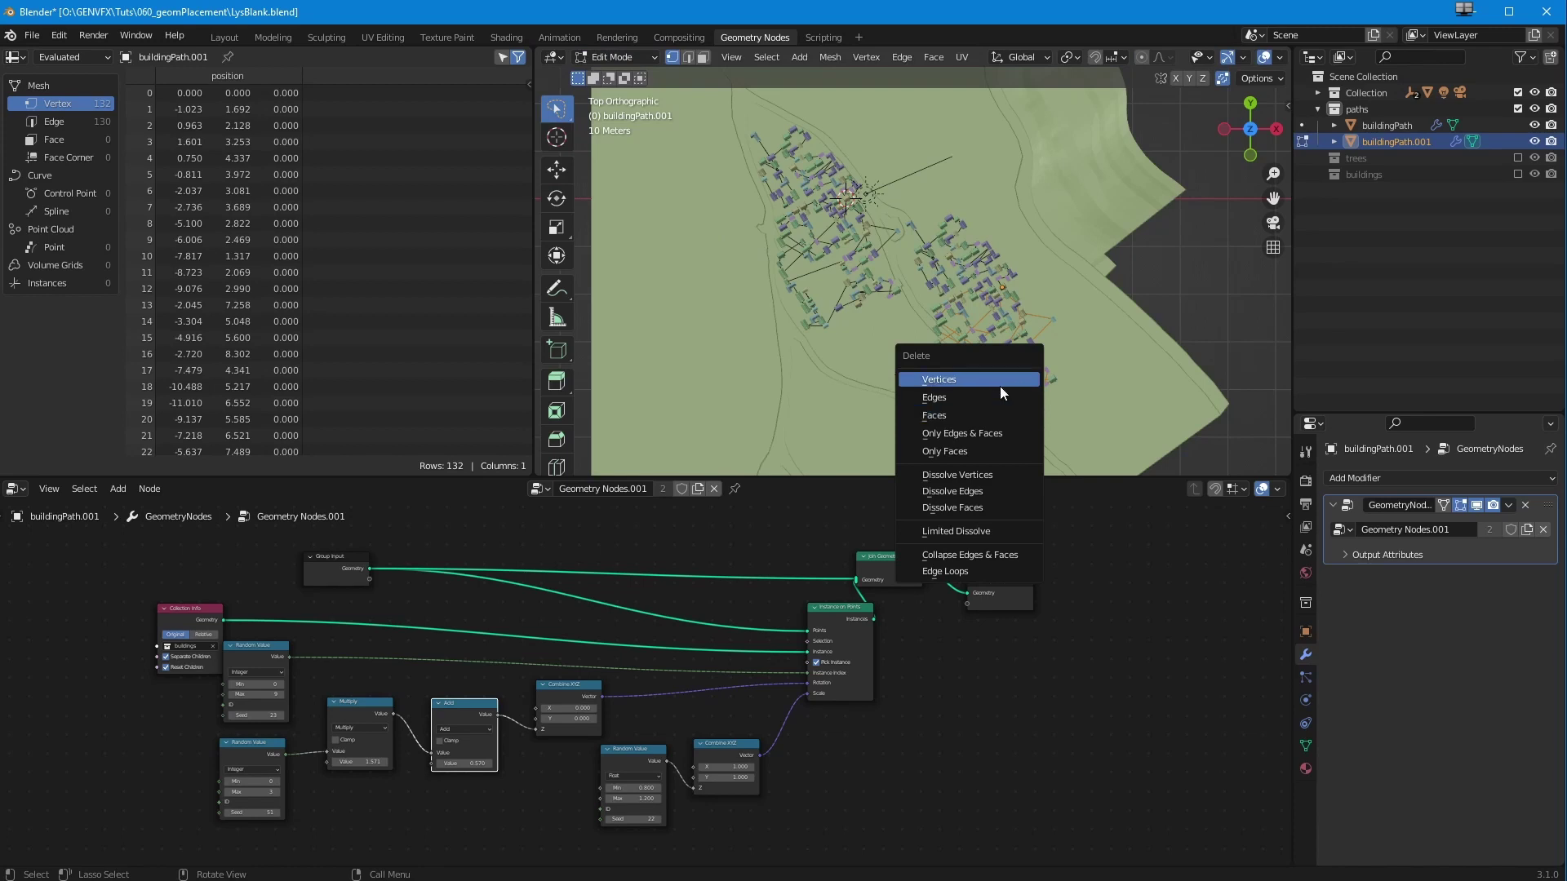
left_click(996, 383)
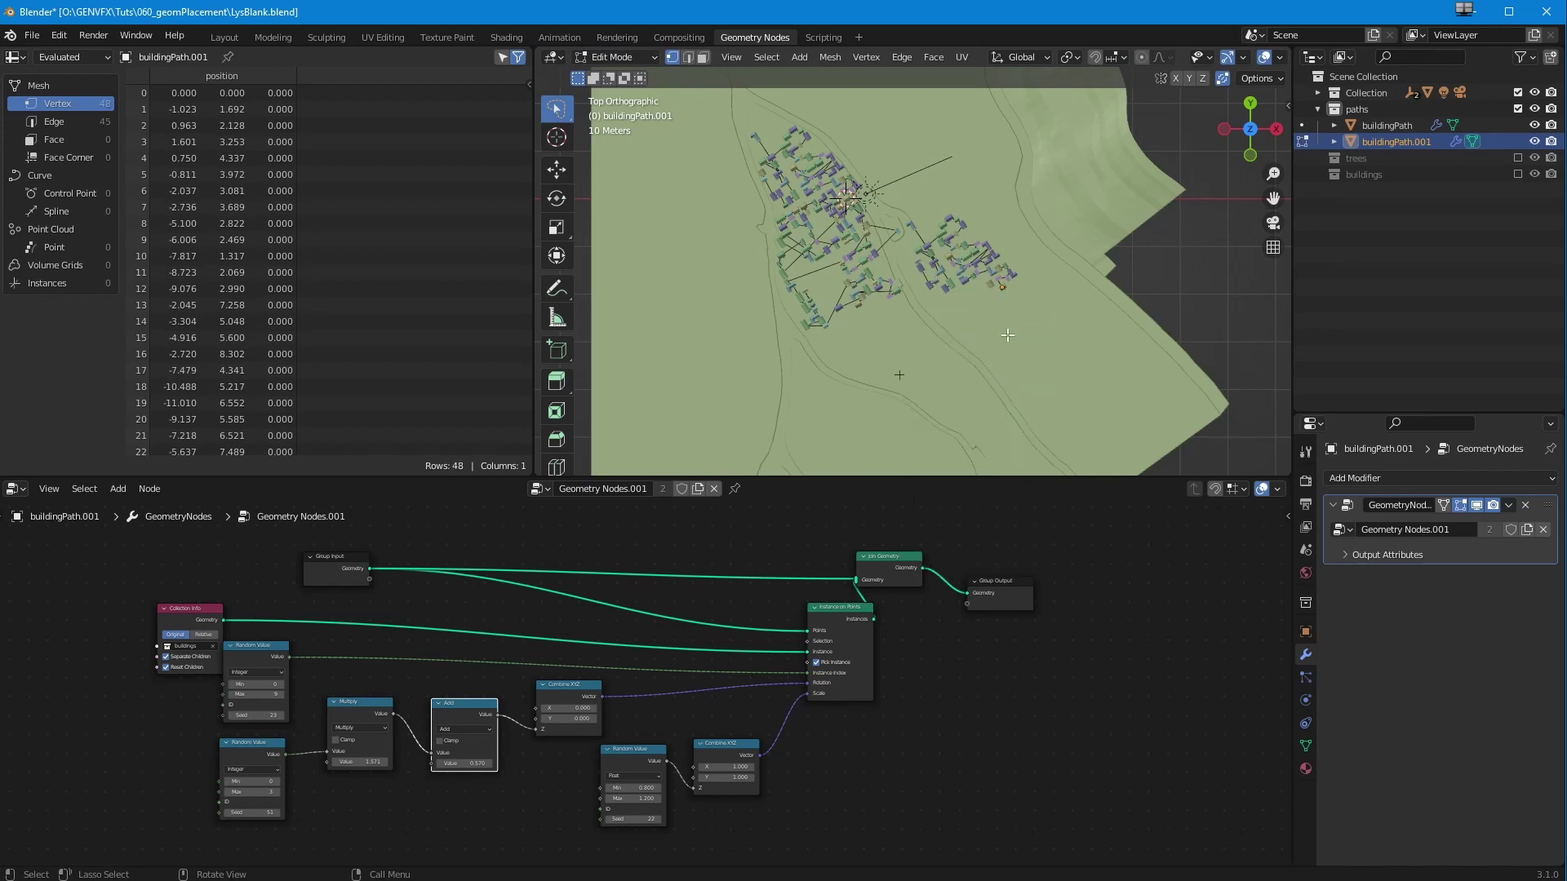
- Delete the western vertices of the duplicated path, keeping only a small cluster at its eastern end
left_click_drag(979, 222, 908, 239)
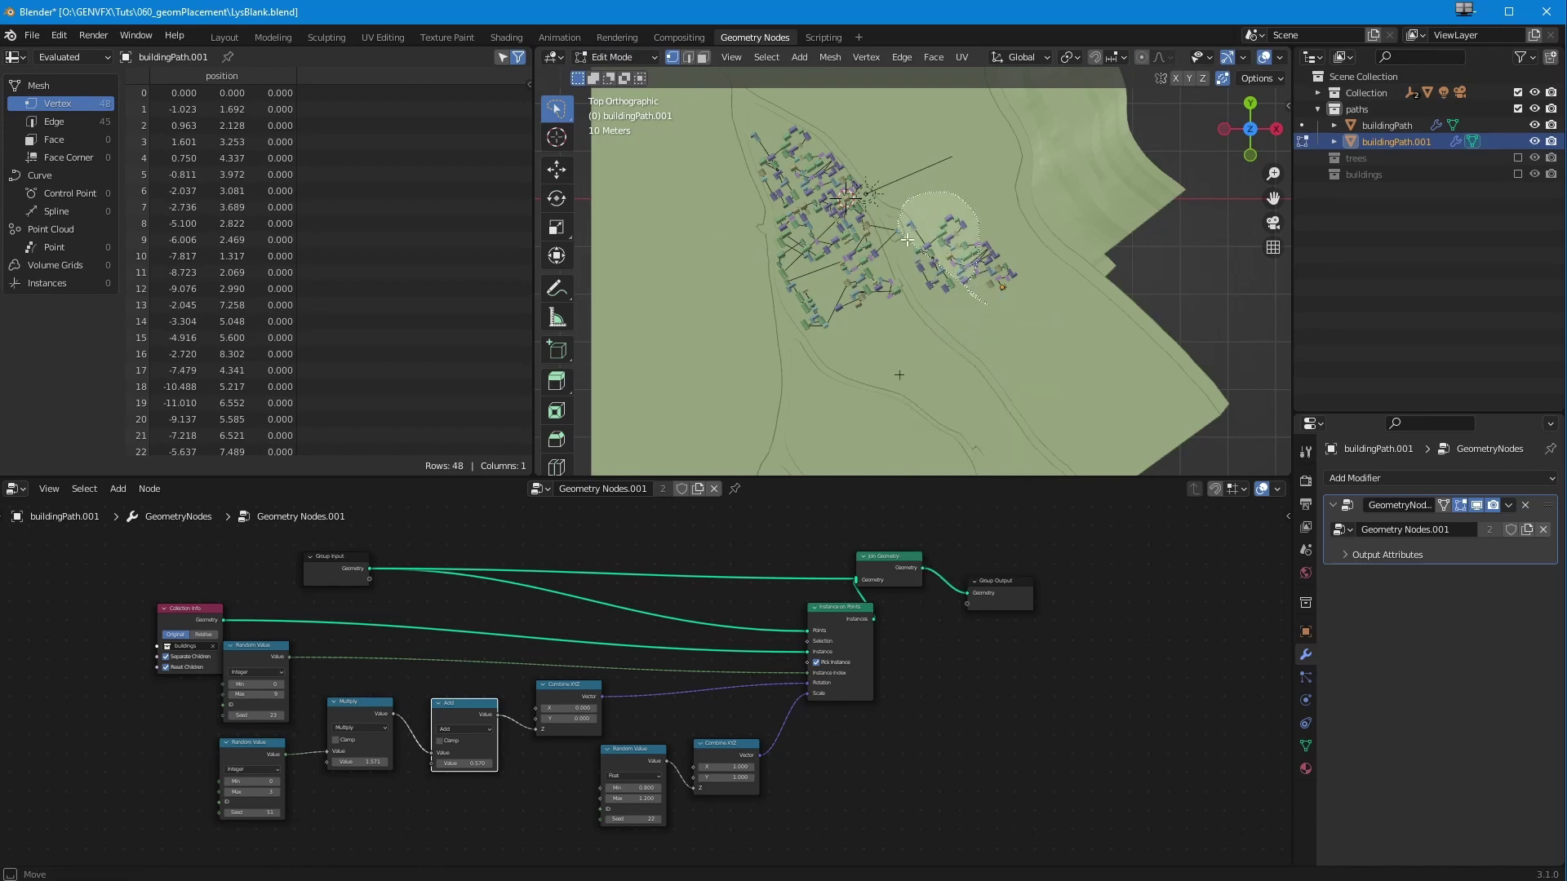
left_click_drag(933, 294, 946, 294)
key("x")
left_click(946, 296)
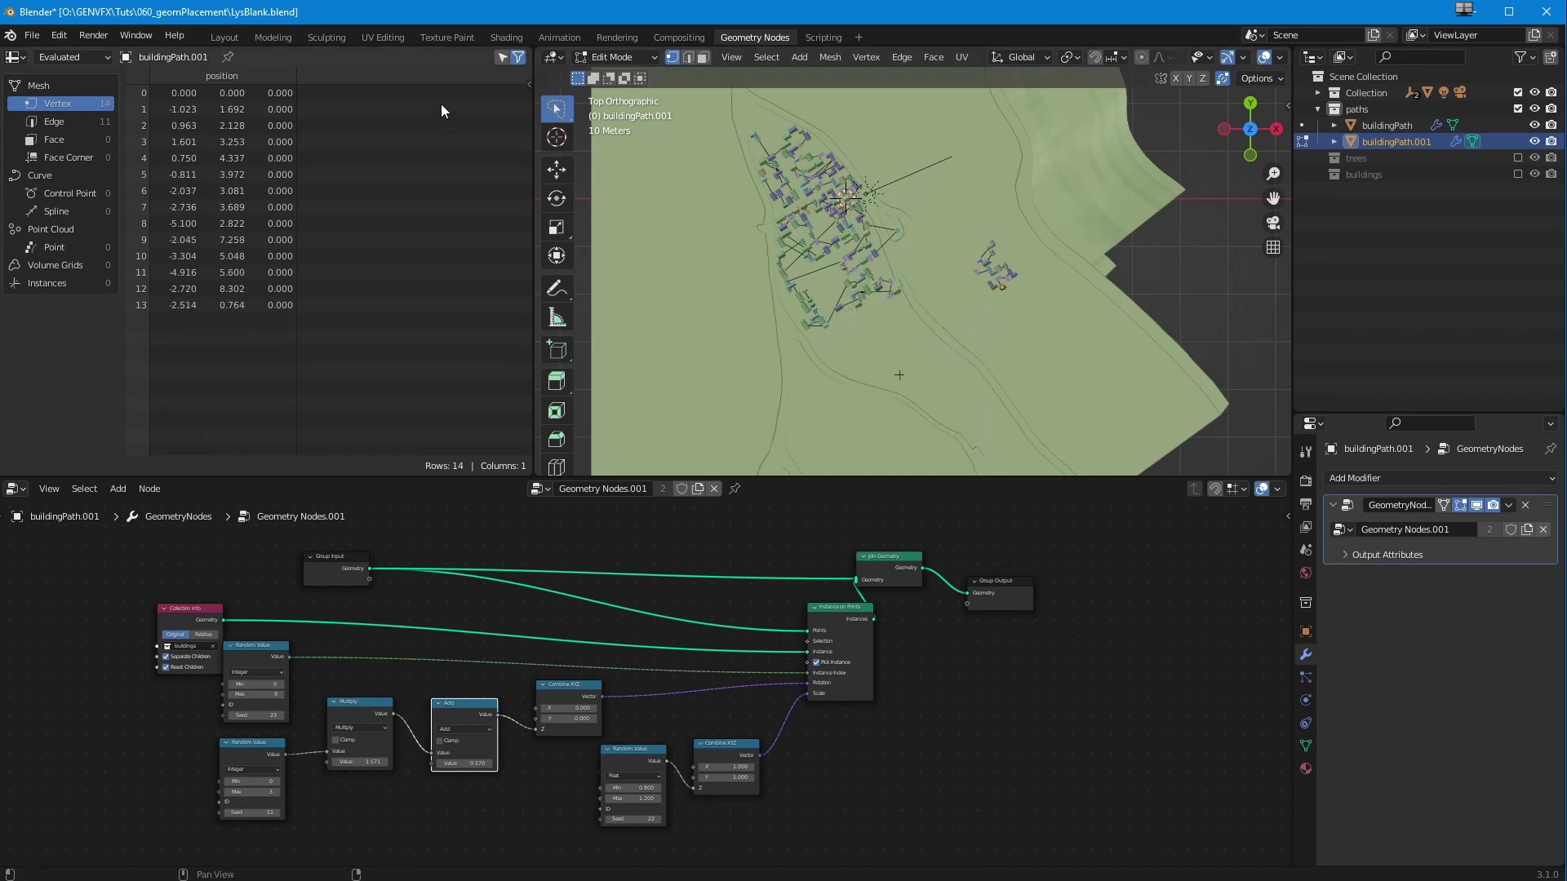
- Switch to the Modeling workspace and make the LUSIRIA_BG map visible in the viewport again
left_click(274, 38)
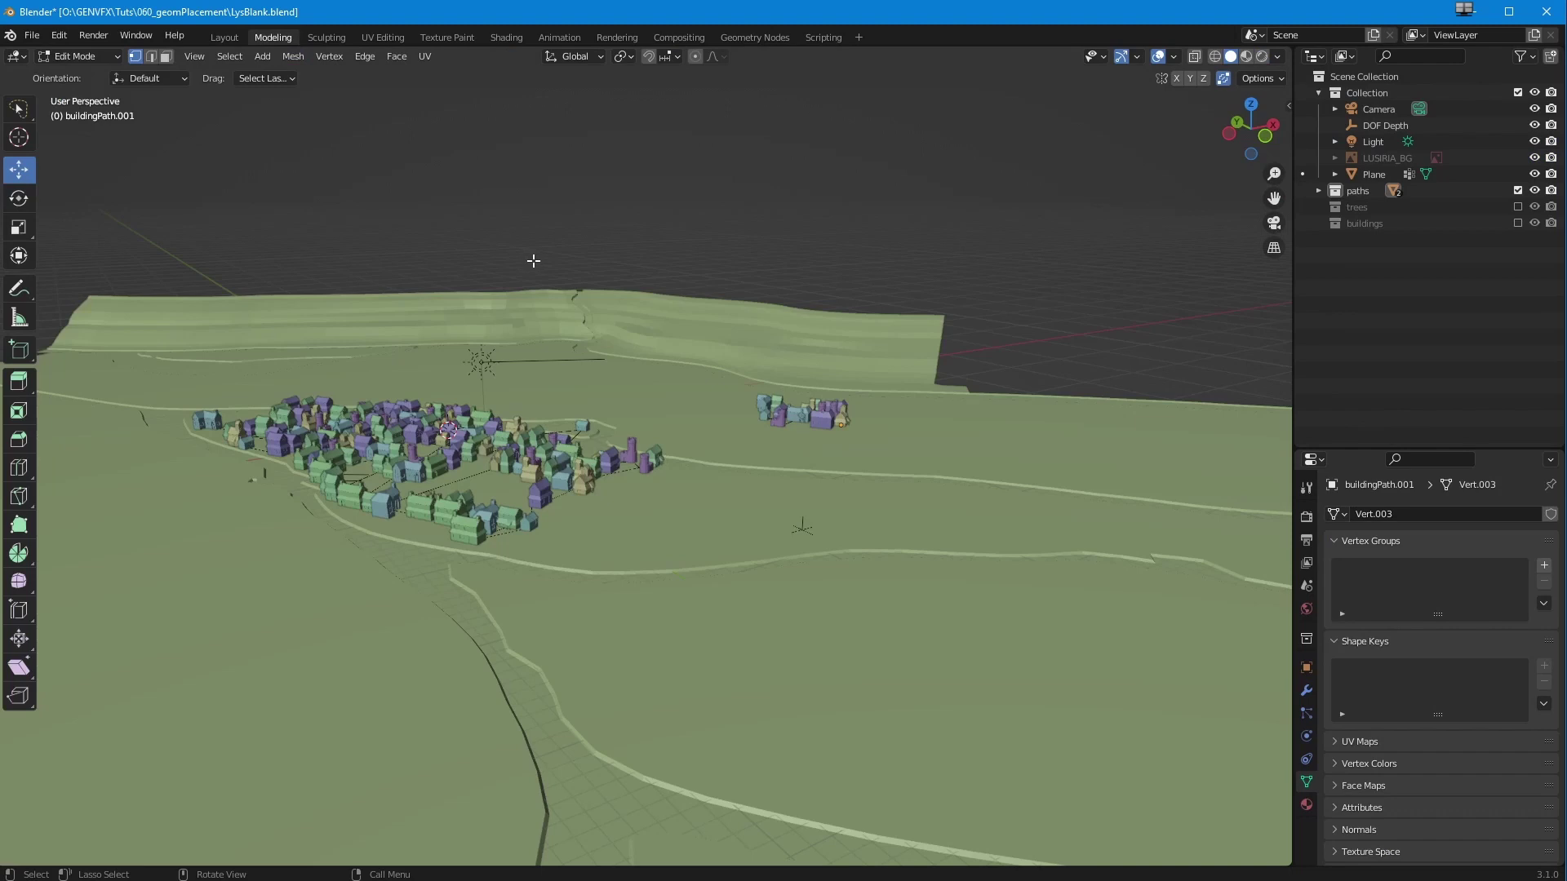
left_click(1520, 56)
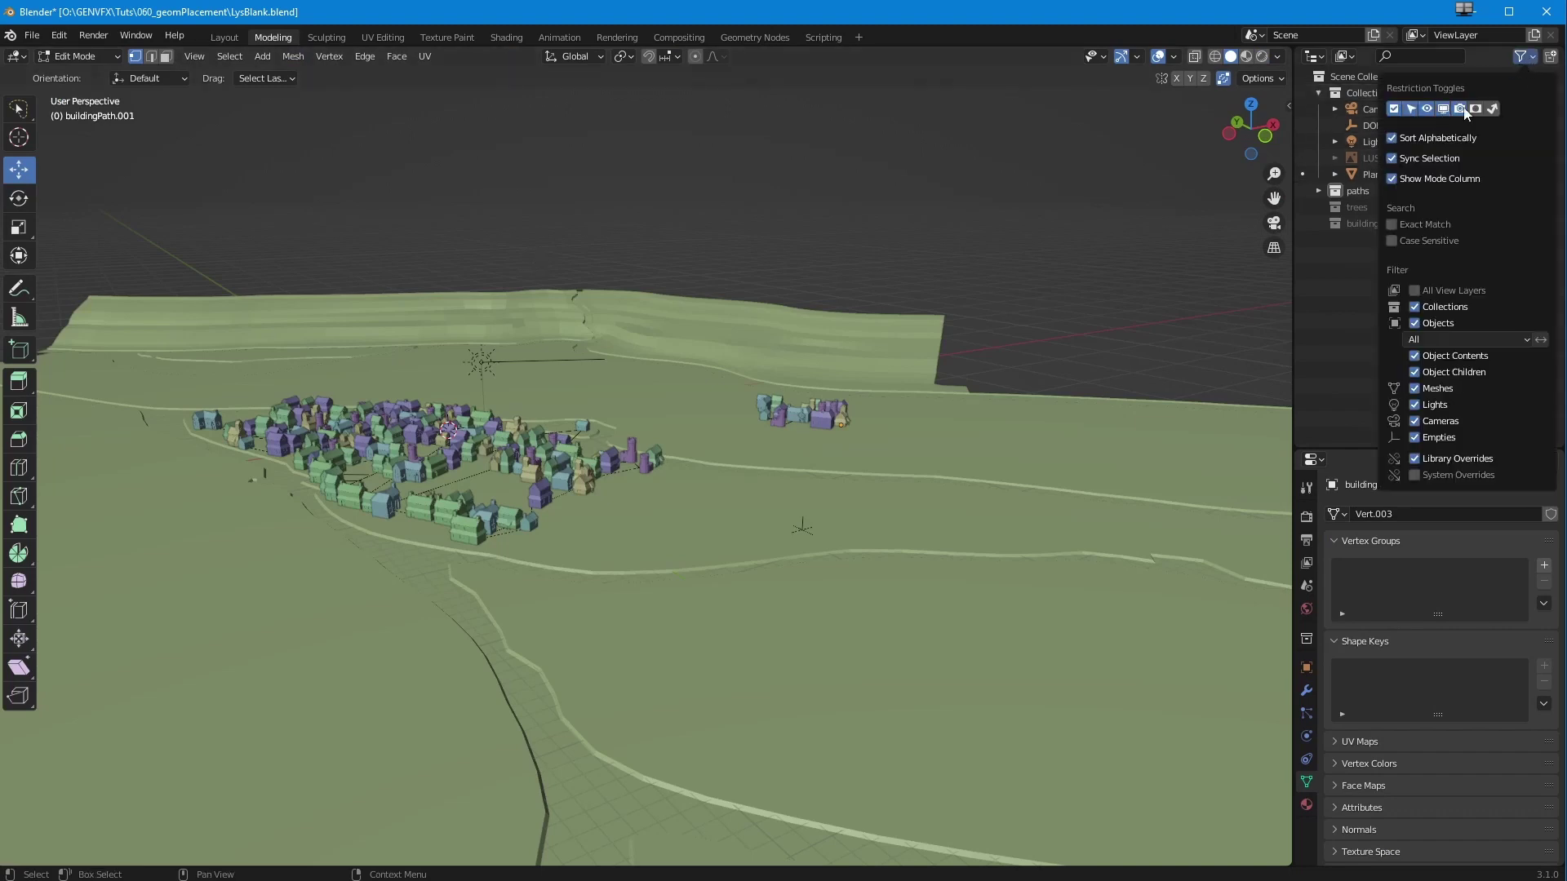
left_click(1535, 159)
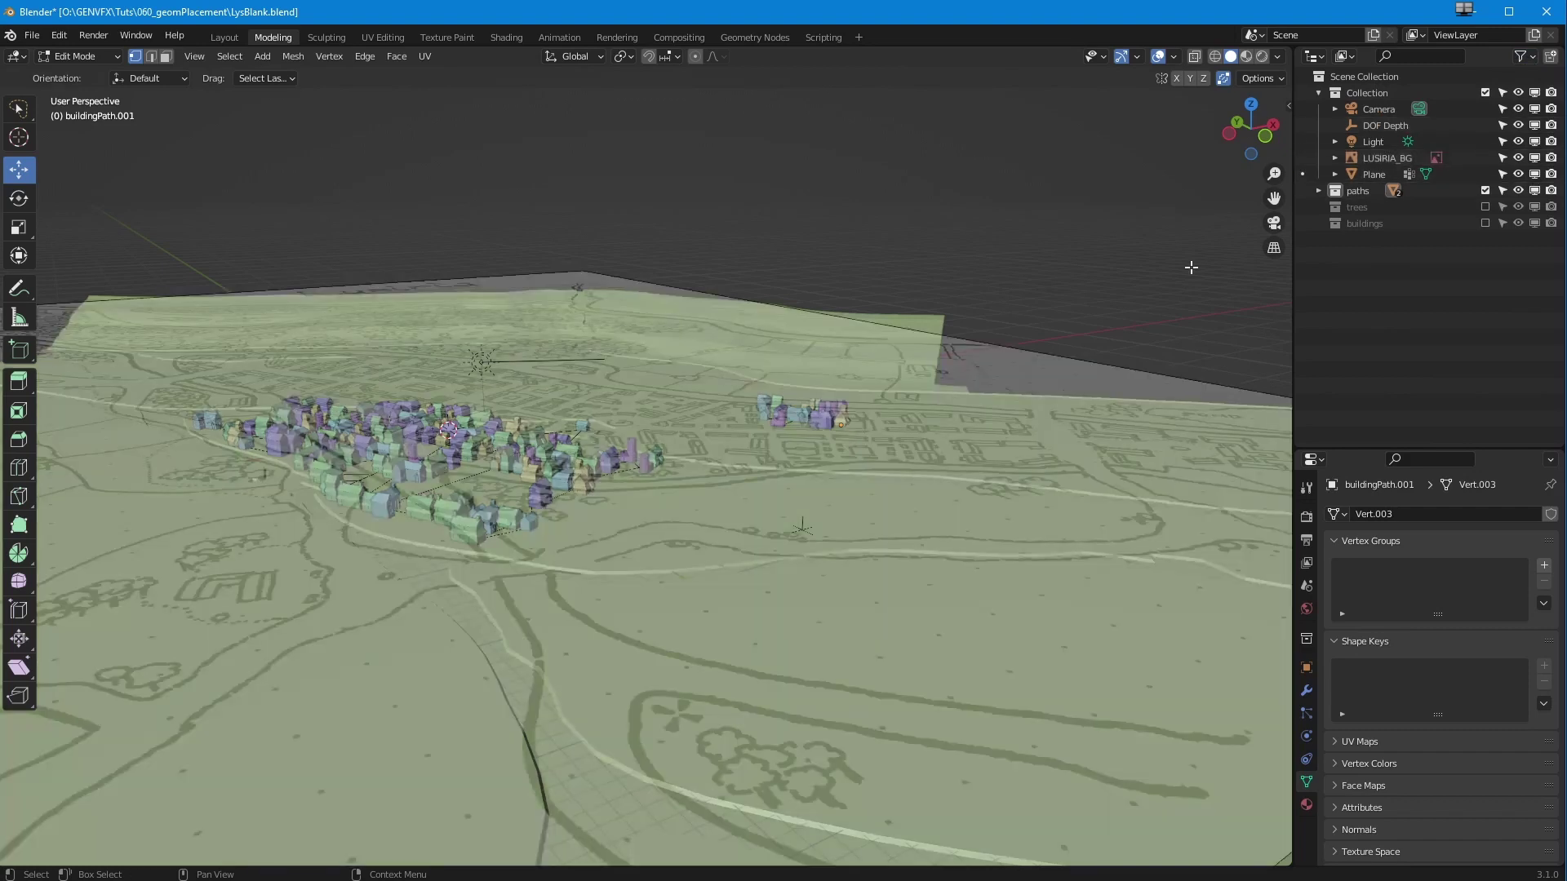
- In top view, select the duplicated path's remaining vertices and move them onto the town's unfilled southern district
key("KP_7")
scroll(666, 497, "up", 3)
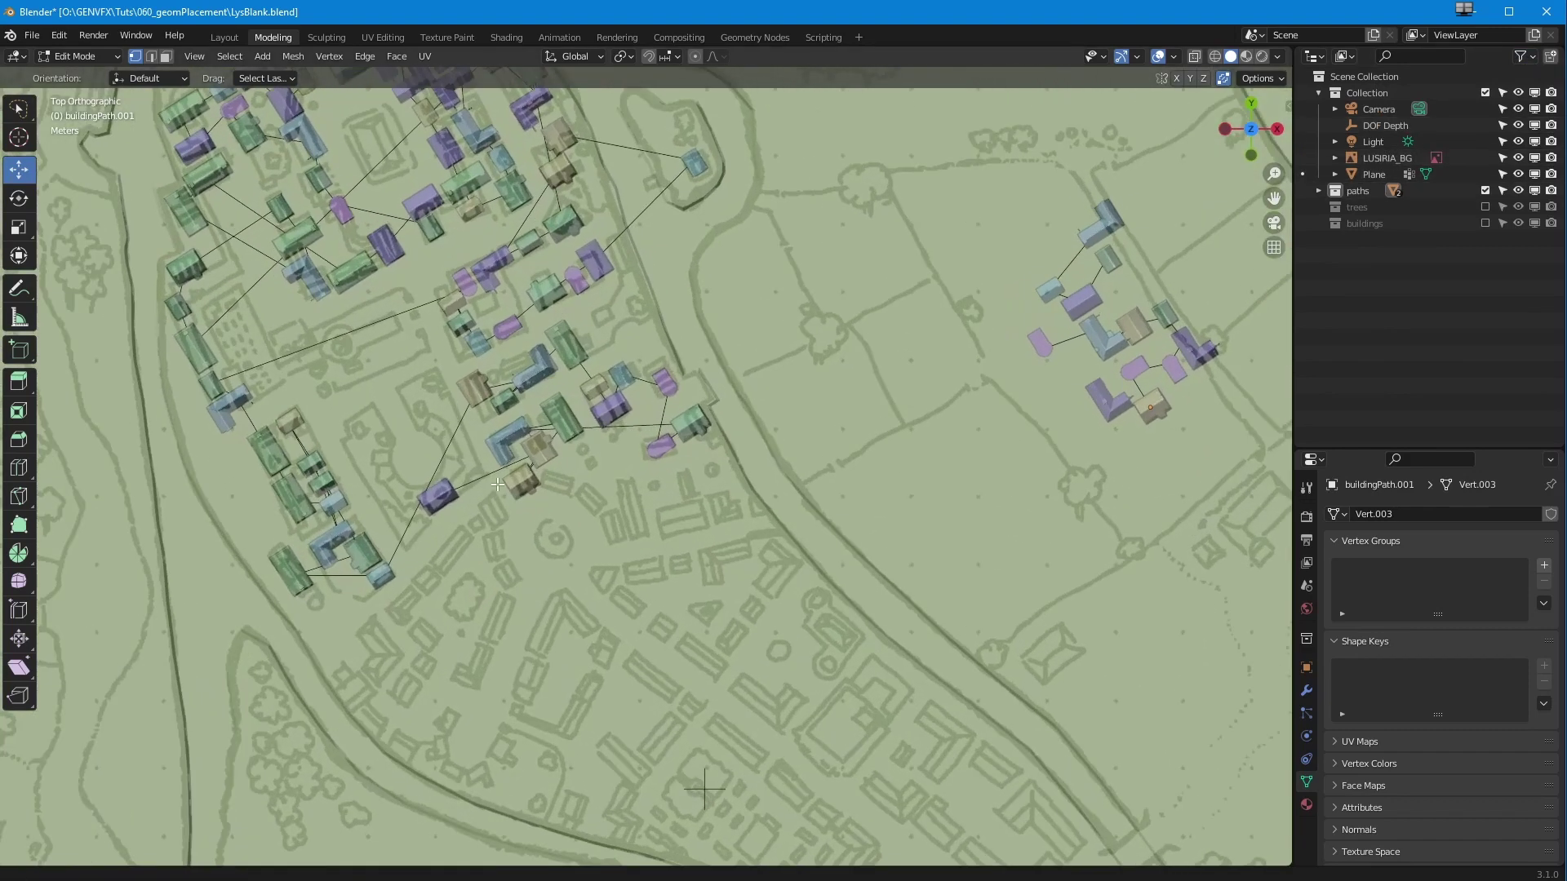
middle_click_drag(933, 313, 674, 300, "shift")
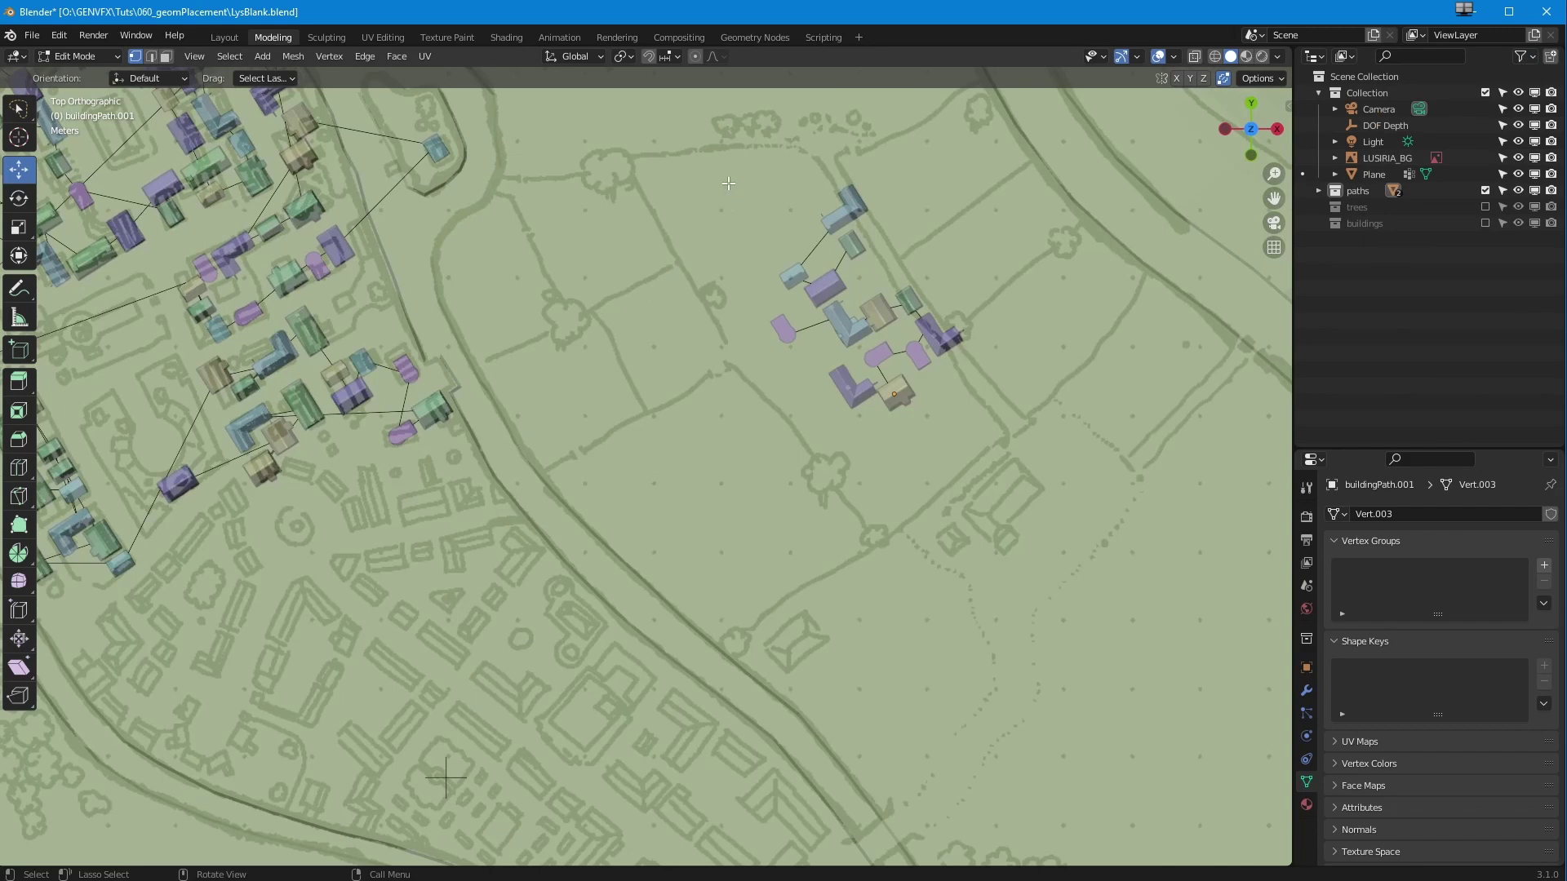
left_click_drag(681, 156, 693, 171)
left_click_drag(859, 317, 437, 612)
middle_click_drag(350, 743, 480, 629, "shift")
key("KP_7")
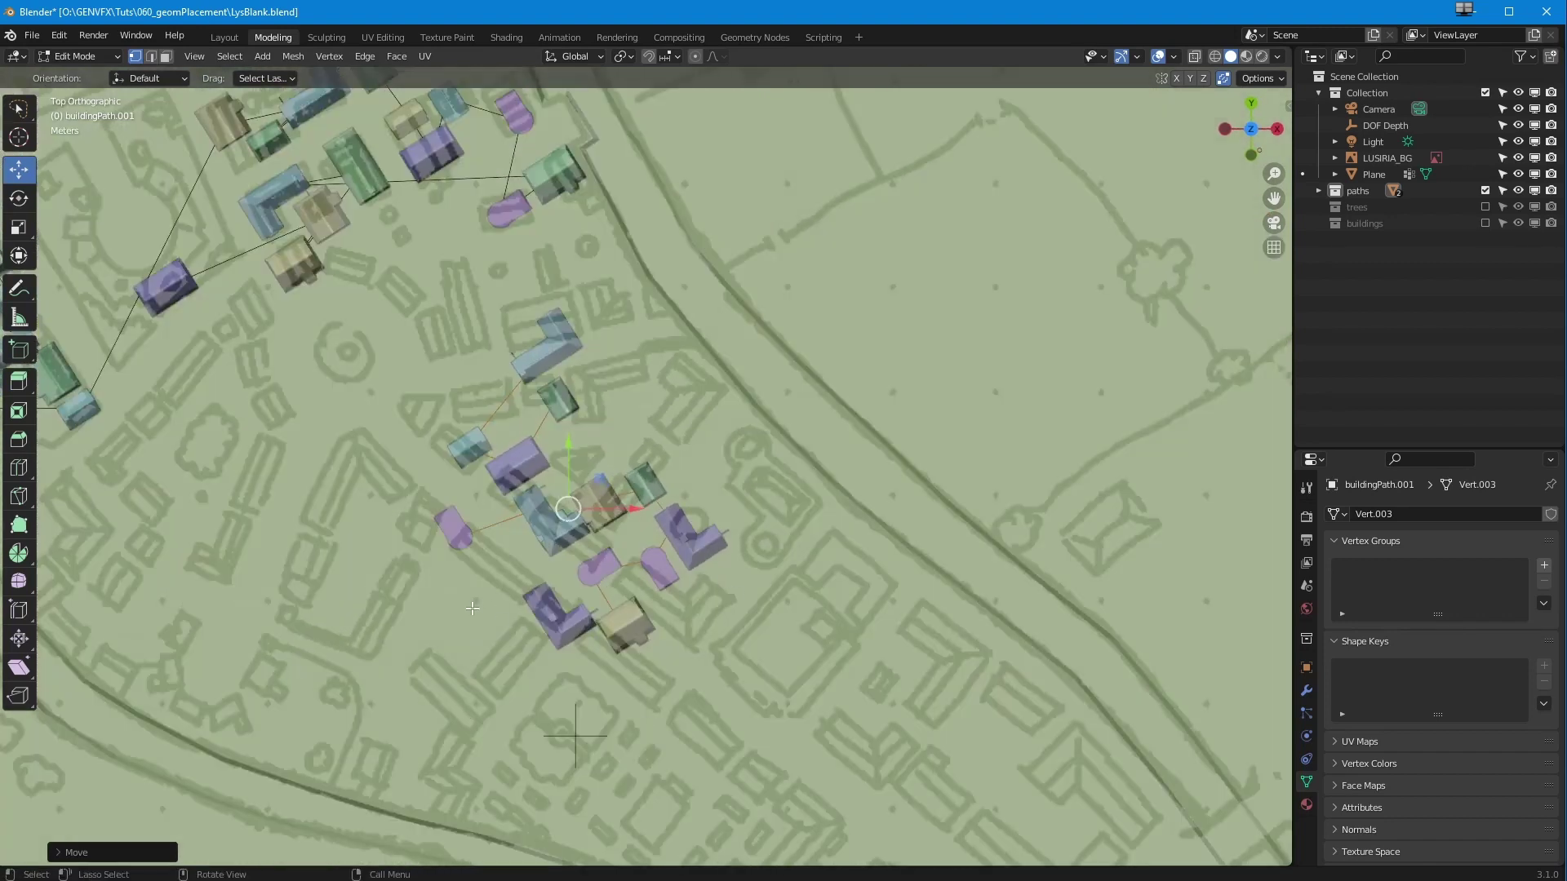
- In Geometry Nodes, set the Add node's rotation value to 0.890 to turn the copied buildings toward the southern streets
left_click(755, 37)
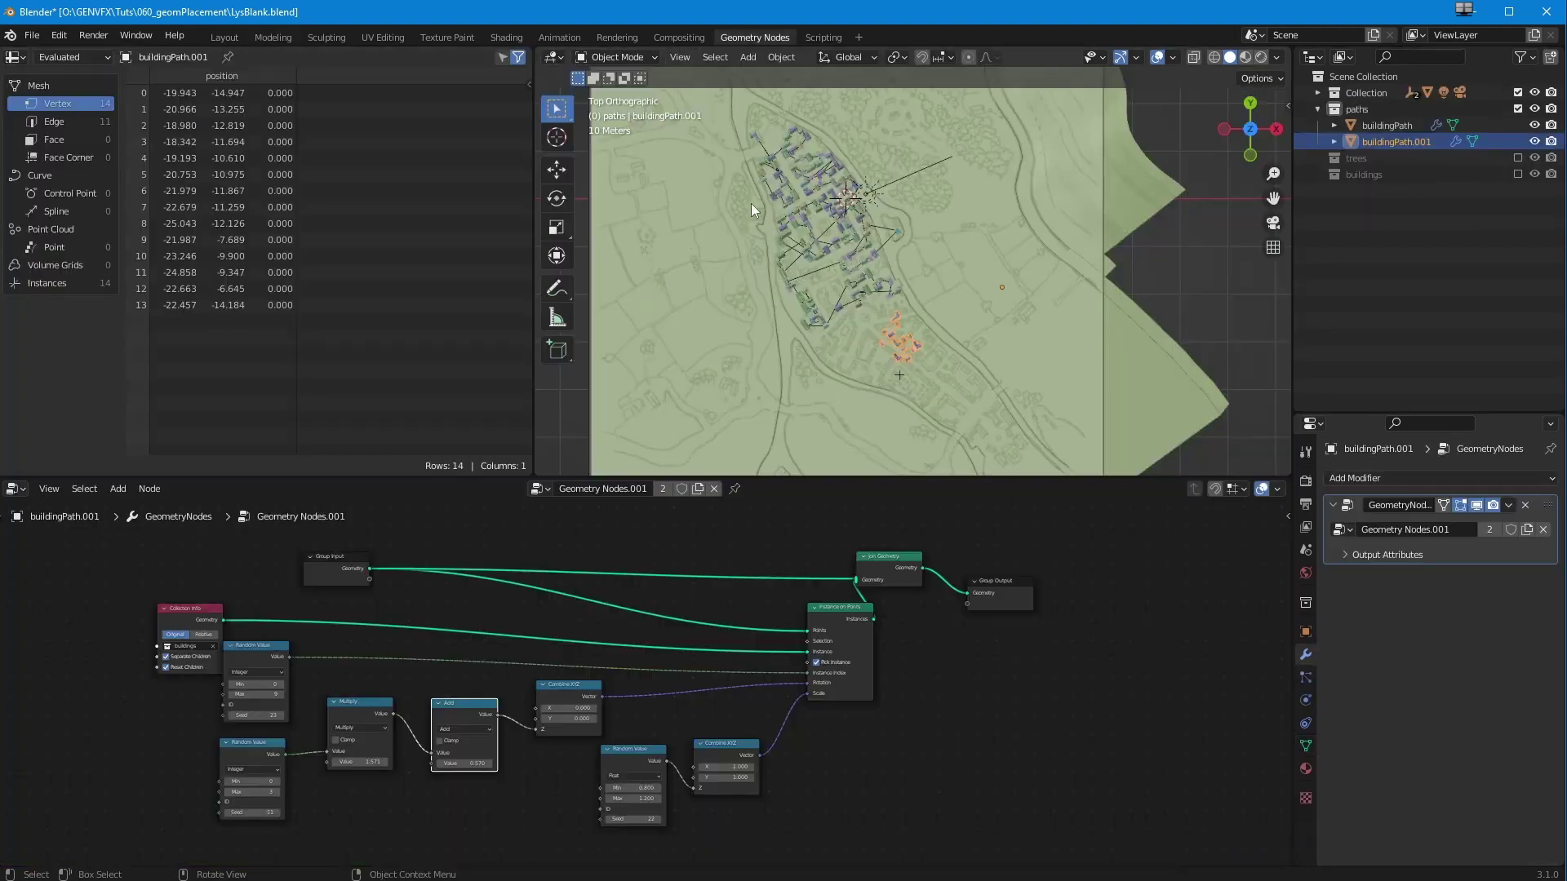
scroll(519, 746, "up", 4)
scroll(874, 395, "up", 10)
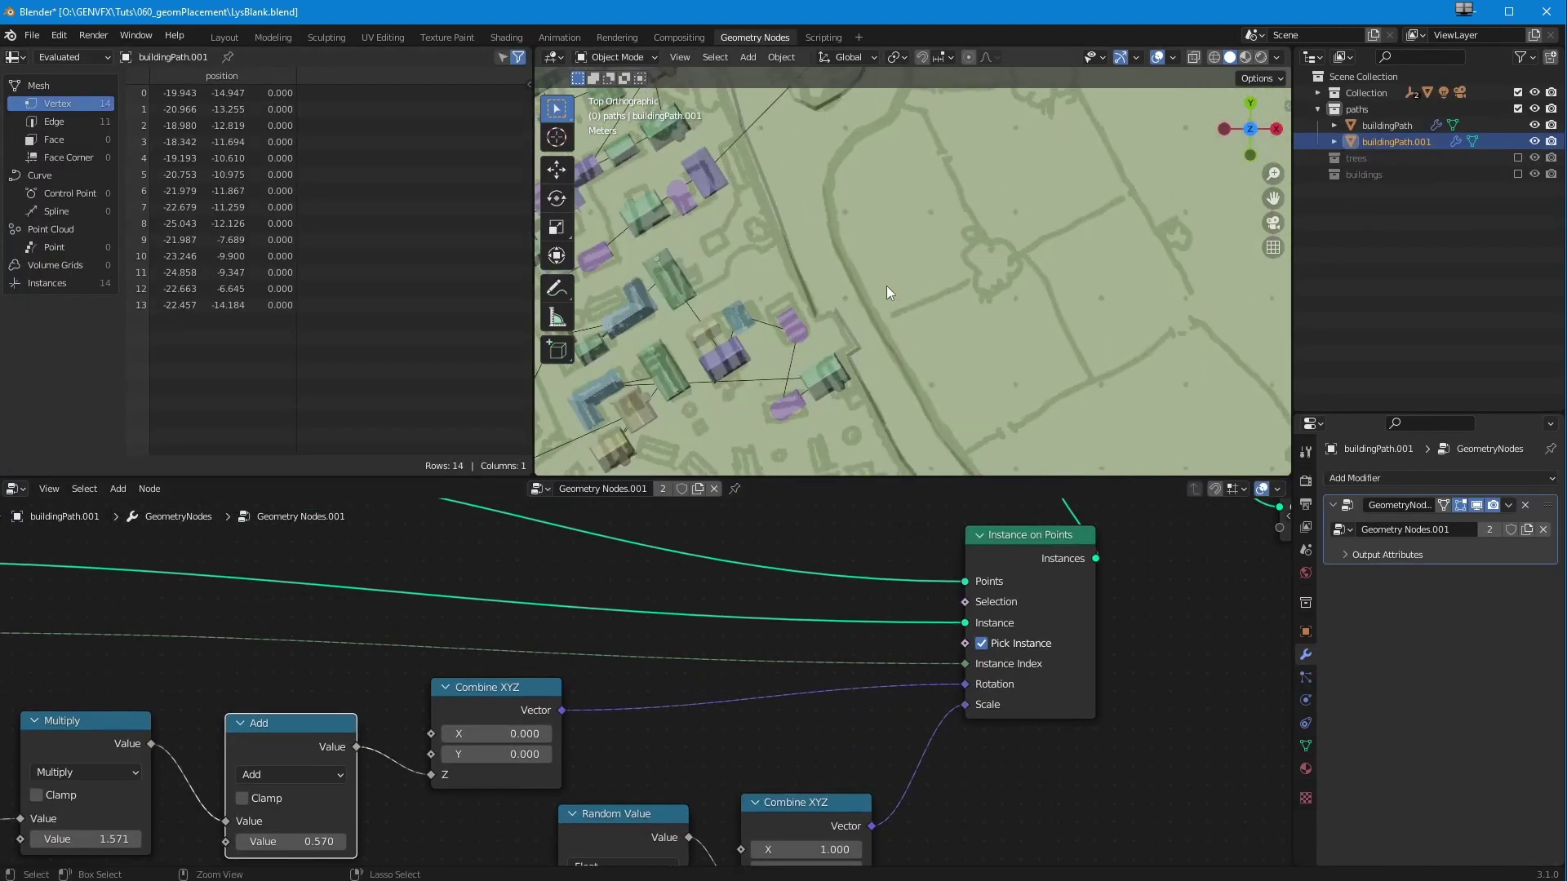
scroll(475, 735, "up", 3)
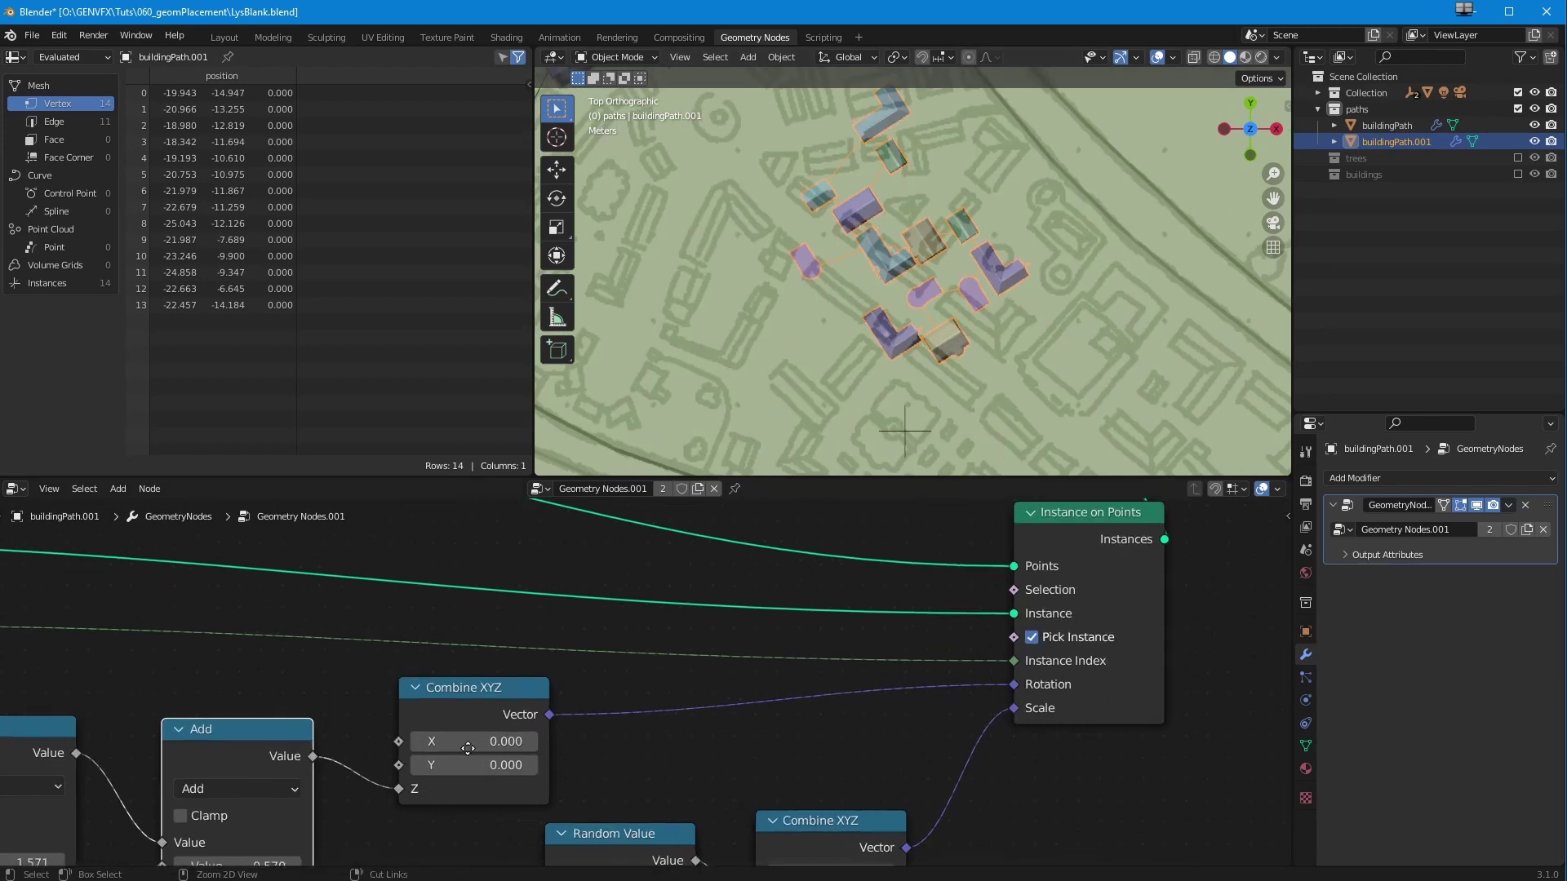
middle_click_drag(468, 746, 714, 618)
left_click_drag(494, 749, 536, 752)
middle_click_drag(793, 329, 758, 363, "ctrl")
middle_click_drag(757, 364, 737, 419, "shift")
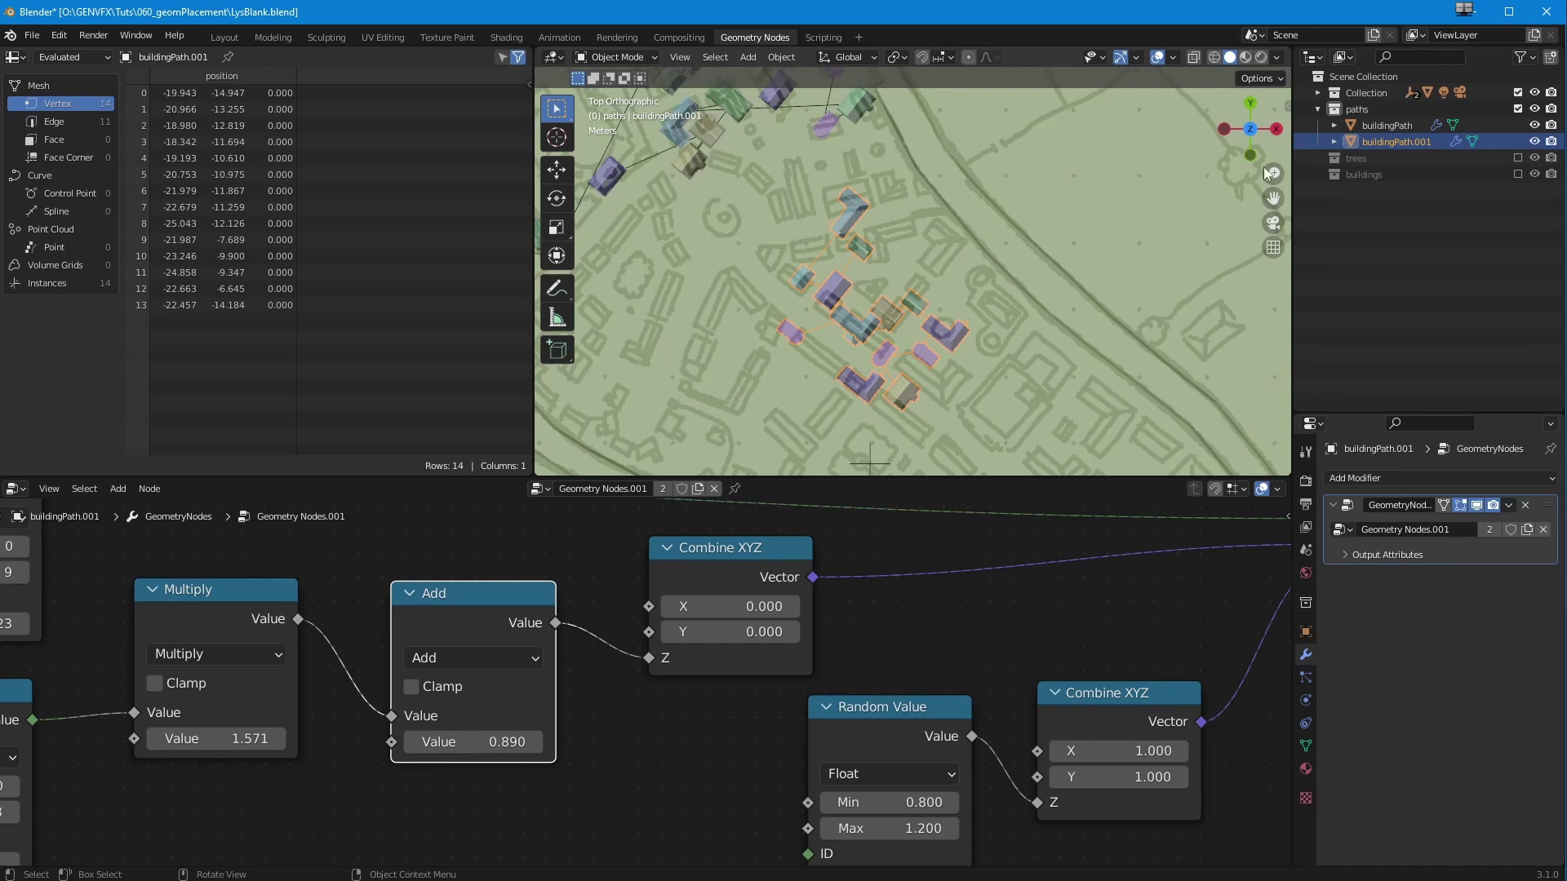
- In the Modeling workspace, move the duplicated path's northern L-shaped building and the small building southwest of it onto outlines near the eastern road
left_click(274, 38)
scroll(536, 408, "up", 2)
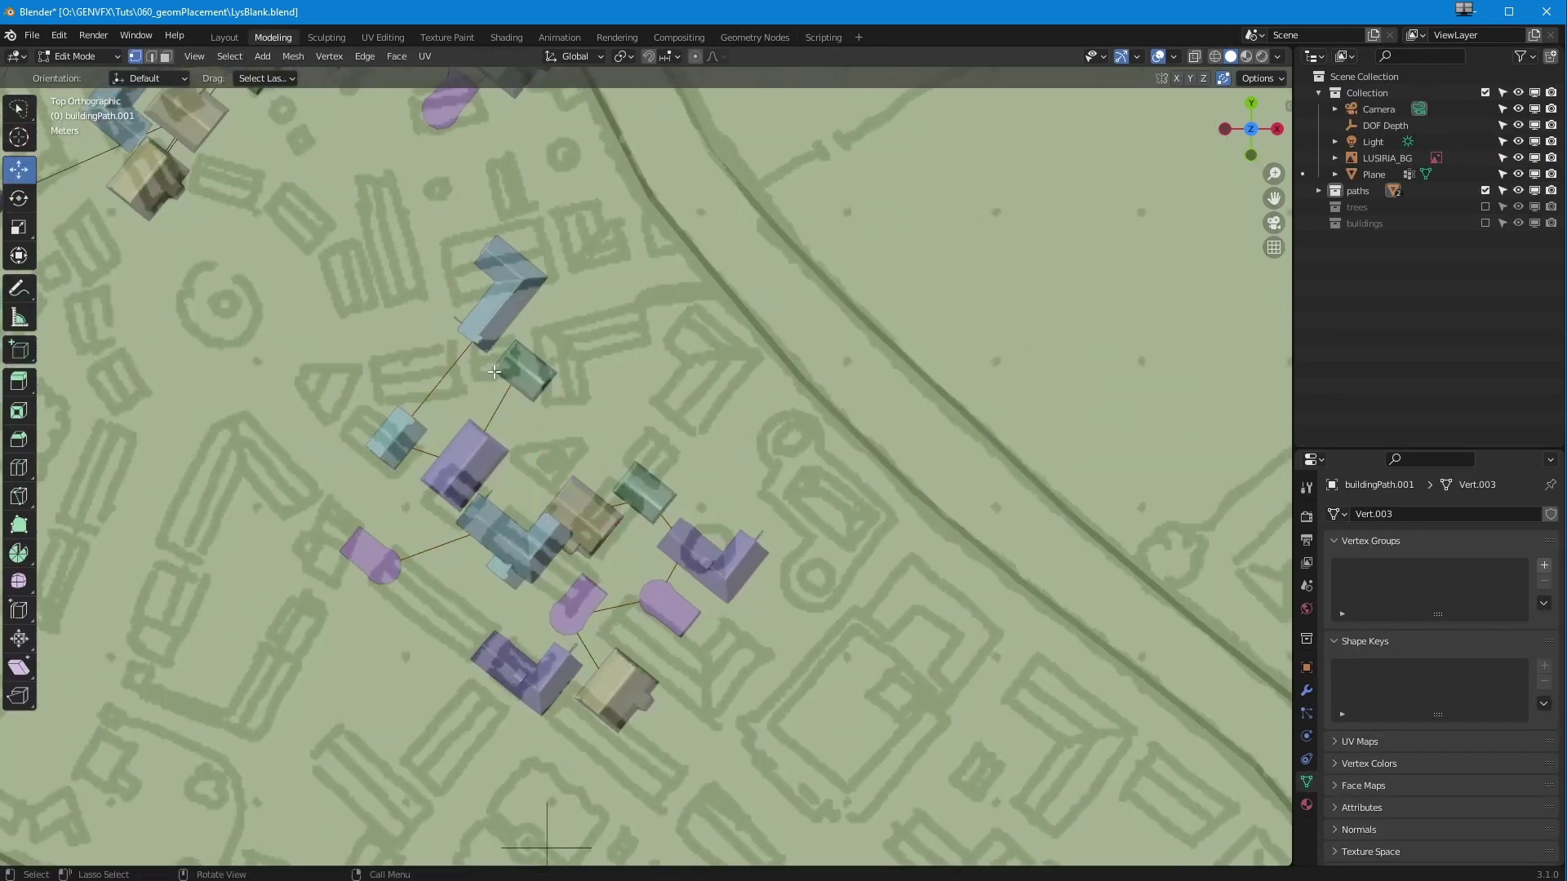
left_click(490, 318)
left_click_drag(19, 108, 89, 147)
left_click(18, 169)
left_click_drag(505, 325, 705, 406)
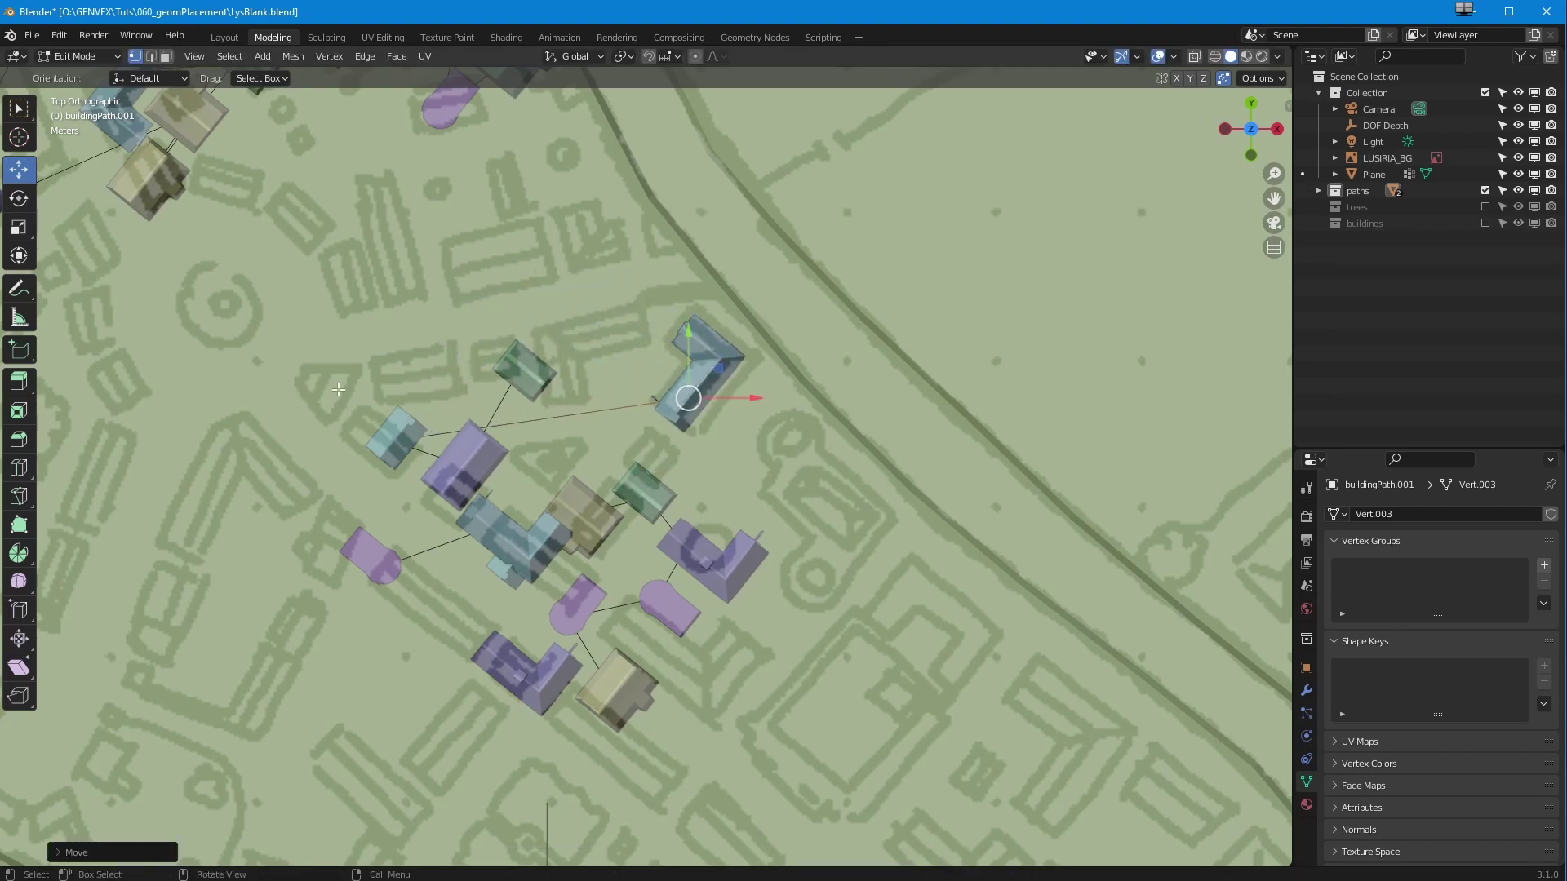
left_click(392, 438)
left_click_drag(391, 437, 638, 452)
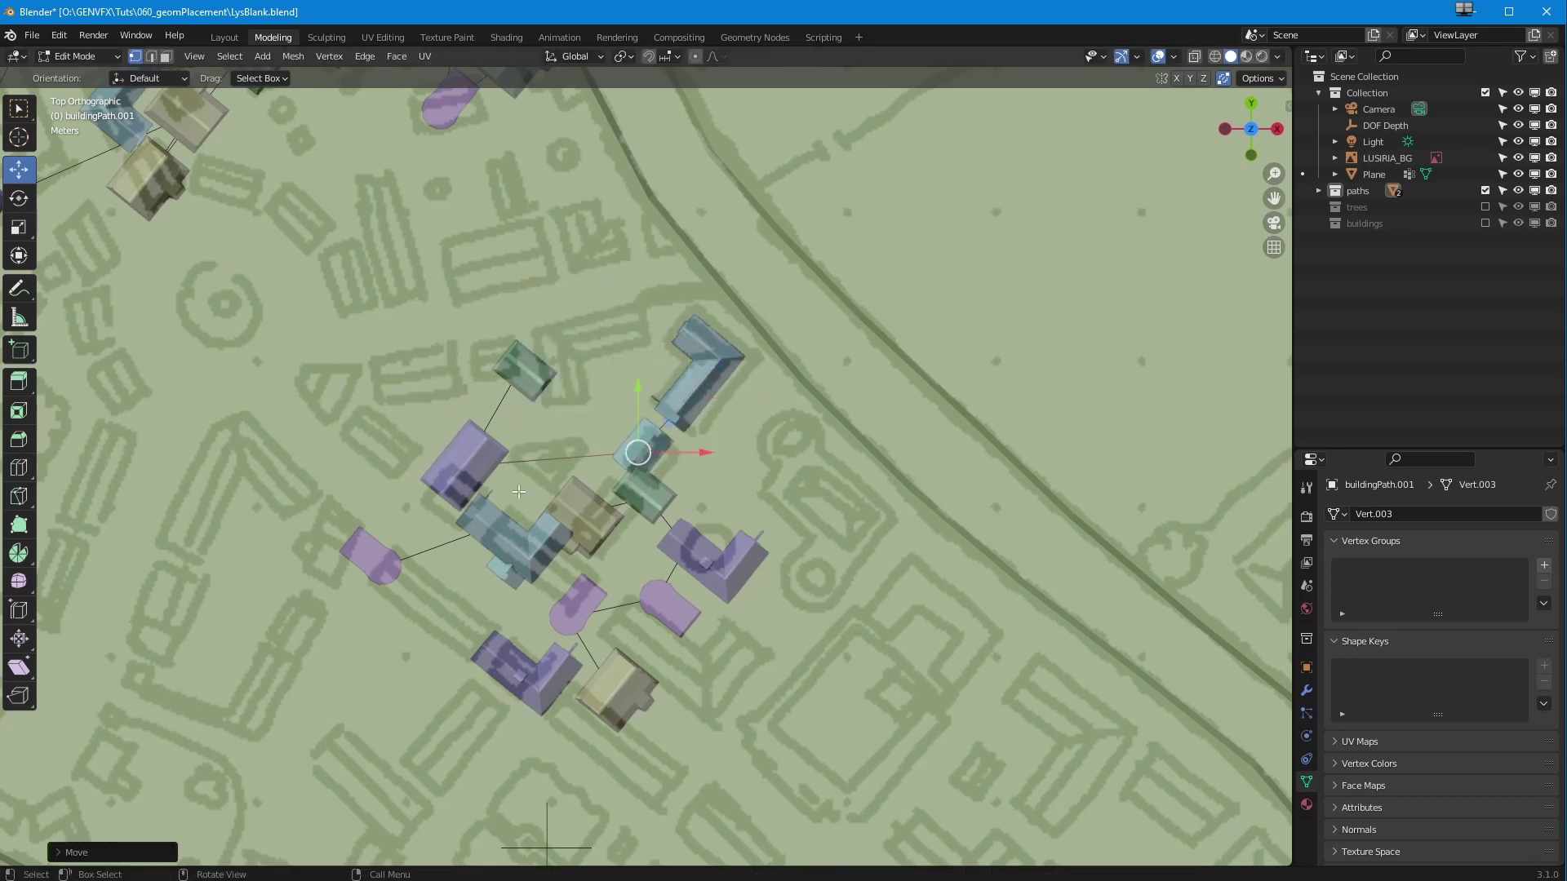
- Move the rectangular purple building and the western rounded building onto the outlines at the northern edge of the unfilled district
left_click(459, 456)
left_click_drag(459, 455, 482, 258)
left_click(383, 566)
left_click_drag(383, 566, 517, 193)
- Line up the central buildings' vertices along the diagonal row of outlines running through the middle of the southern district
left_click(490, 531)
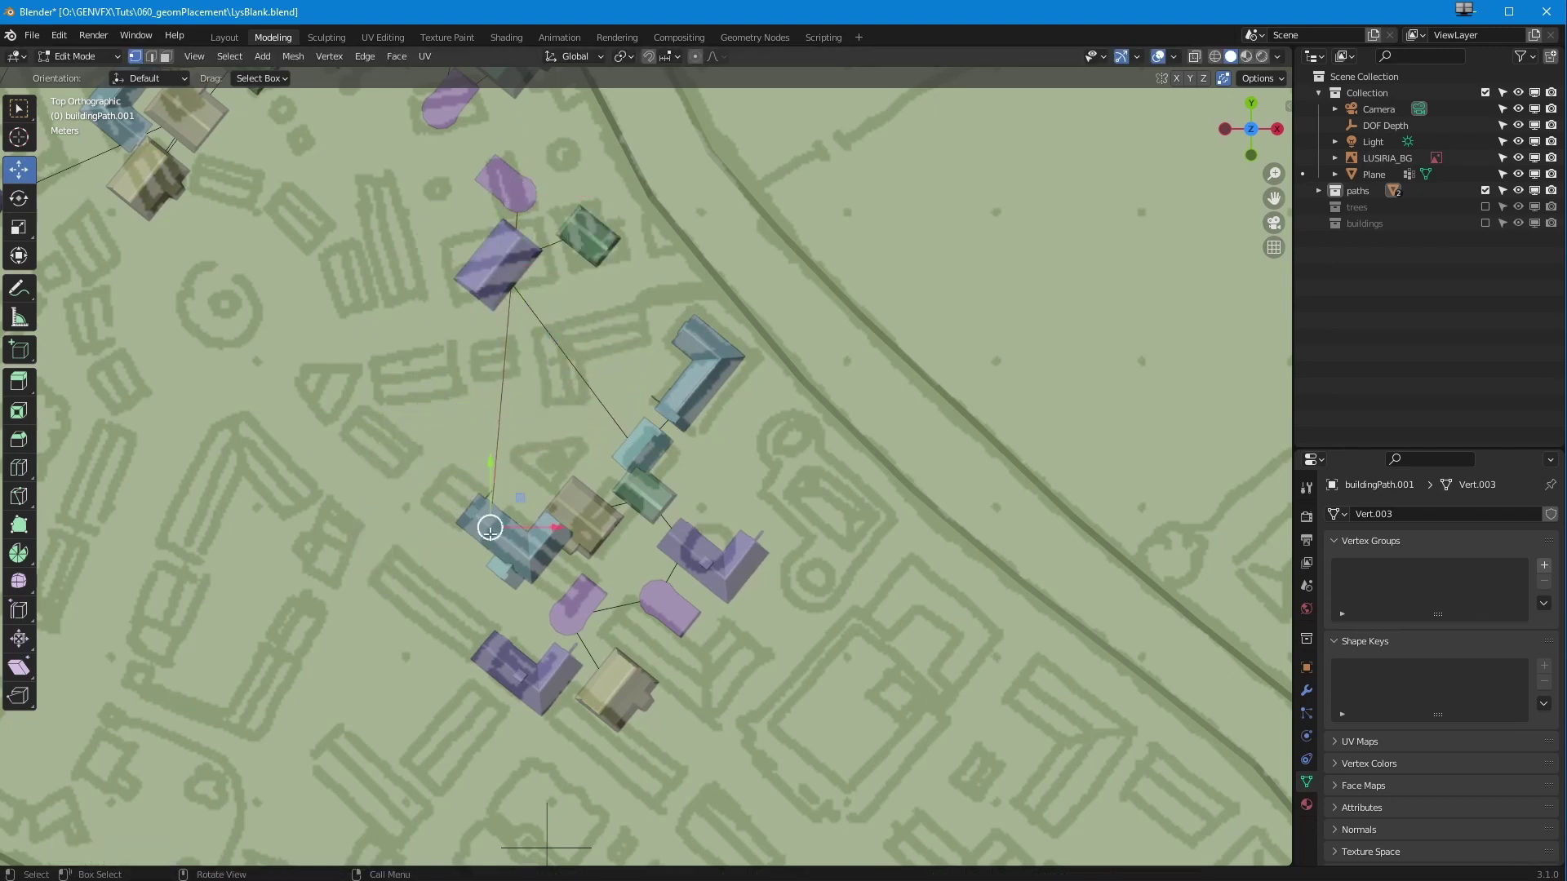
left_click_drag(490, 535, 371, 444)
left_click(517, 563)
left_click_drag(516, 563, 449, 496)
left_click(577, 519)
left_click_drag(577, 519, 502, 532)
left_click(645, 495)
left_click_drag(645, 494, 595, 522)
- Move the southernmost L-shaped, rounded and beige buildings onto free outlines in the eastern and central part of the district
left_click(529, 688)
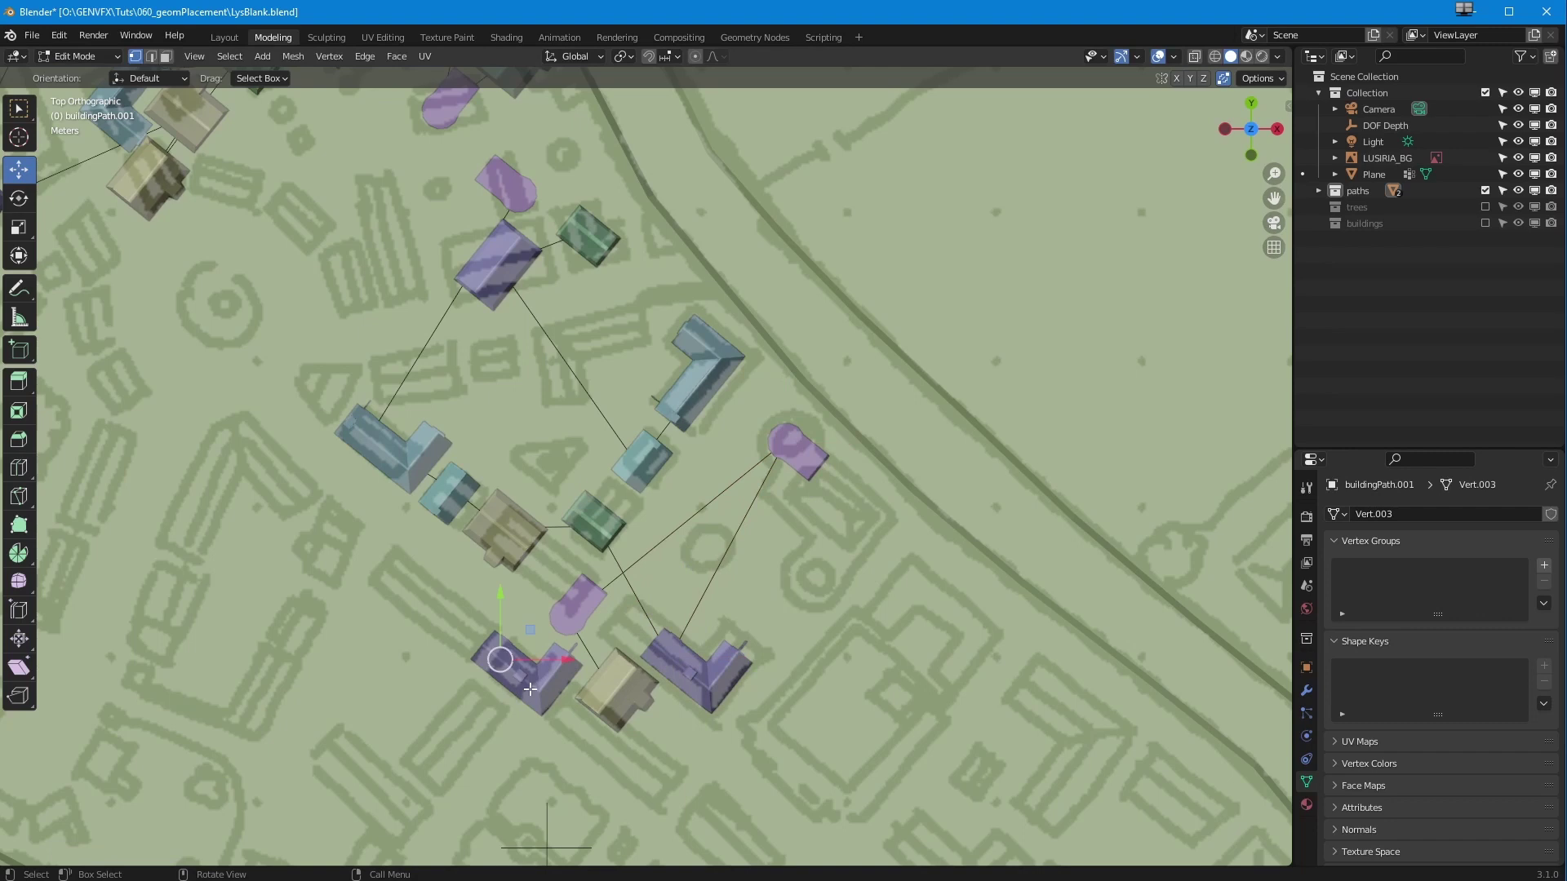
key("g")
left_click(839, 547)
left_click(576, 612)
key("g")
left_click(804, 590)
left_click(614, 694)
key("g")
left_click(562, 586)
- Extrude new path vertices onto the empty building outlines on the western side of the southern district
left_click(412, 250)
key("e")
left_click(356, 361)
key("e")
left_click(291, 264)
key("e")
left_click(431, 372)
key("e")
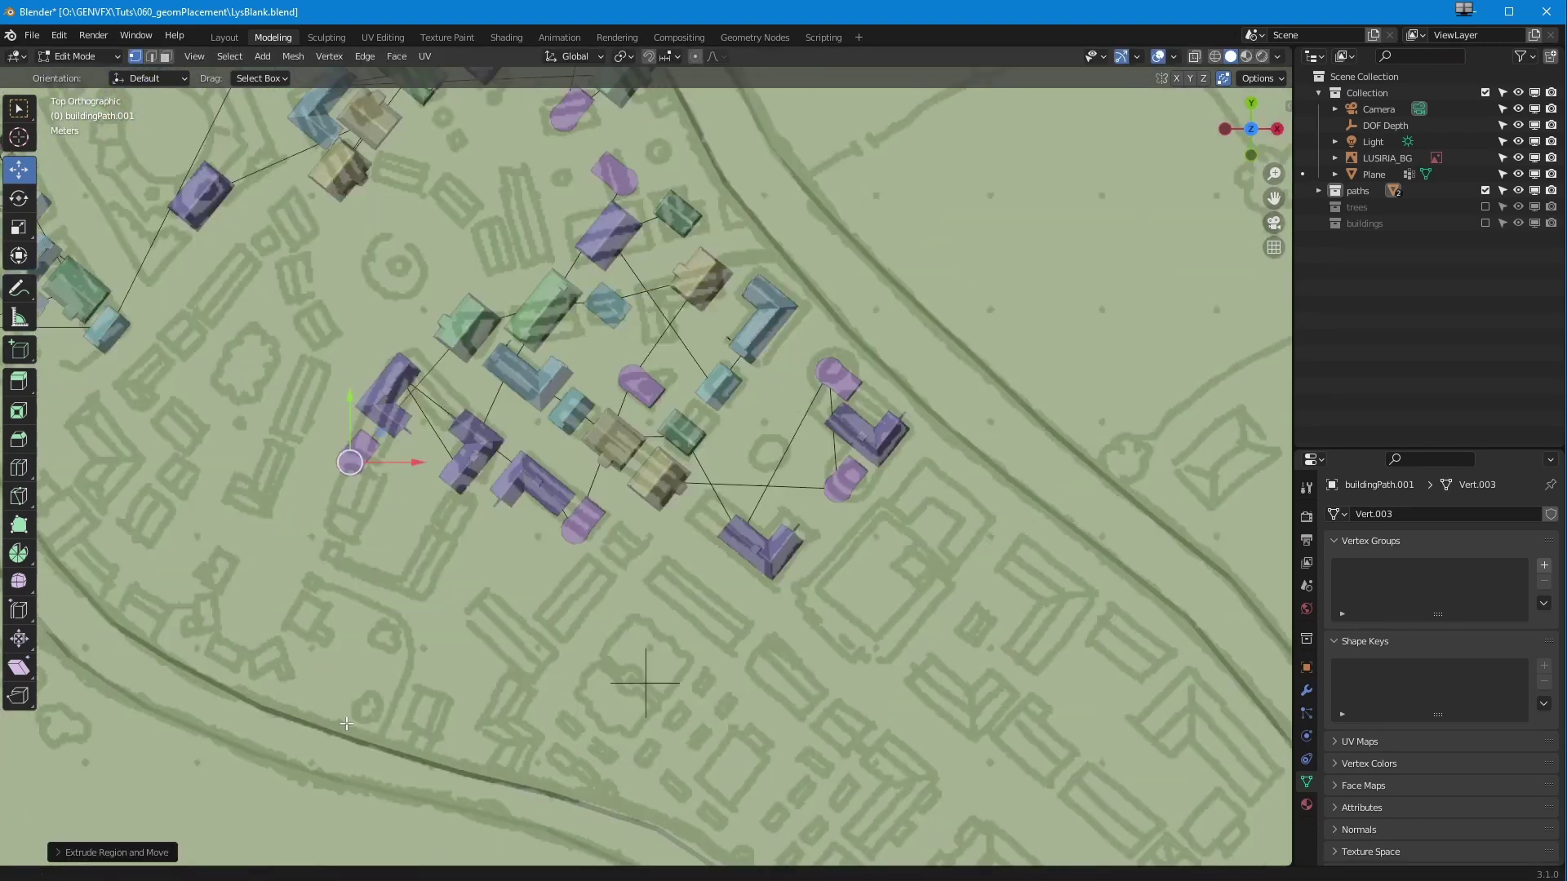
scroll(457, 403, "up", 3)
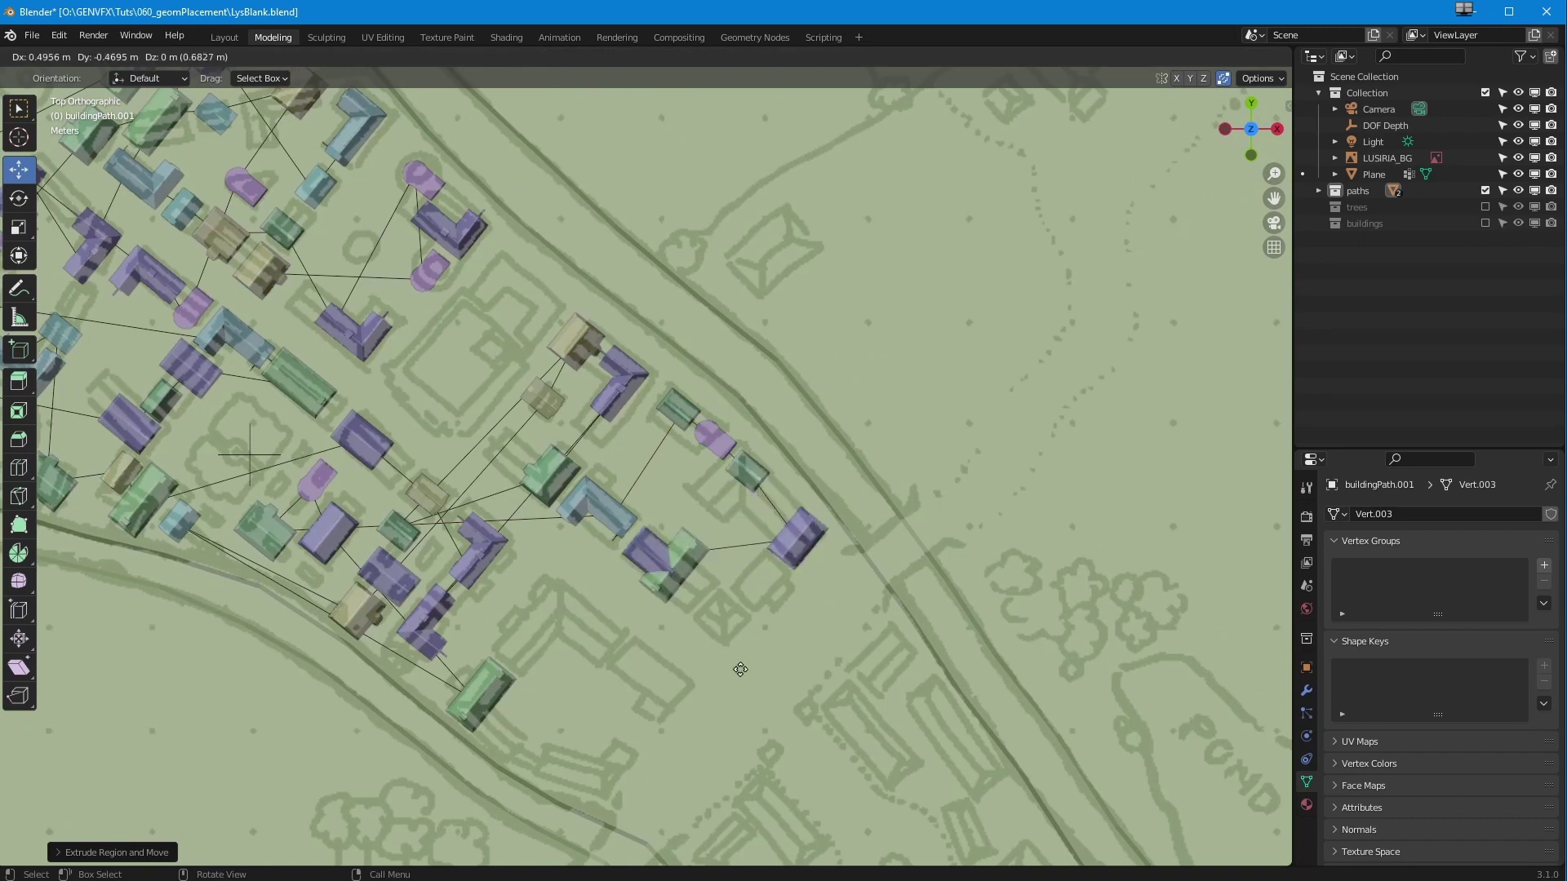
- Place further path vertices on the district's southernmost riverside outlines and adjust the last one's position
left_click(521, 852)
left_click(612, 759)
key("g")
left_click(572, 776)
scroll(571, 775, "down", 1)
middle_click_drag(623, 818, 455, 577, "shift")
- Extrude path vertices onto the building outlines surrounding the round courtyard southeast of the district
key("e")
left_click(731, 487)
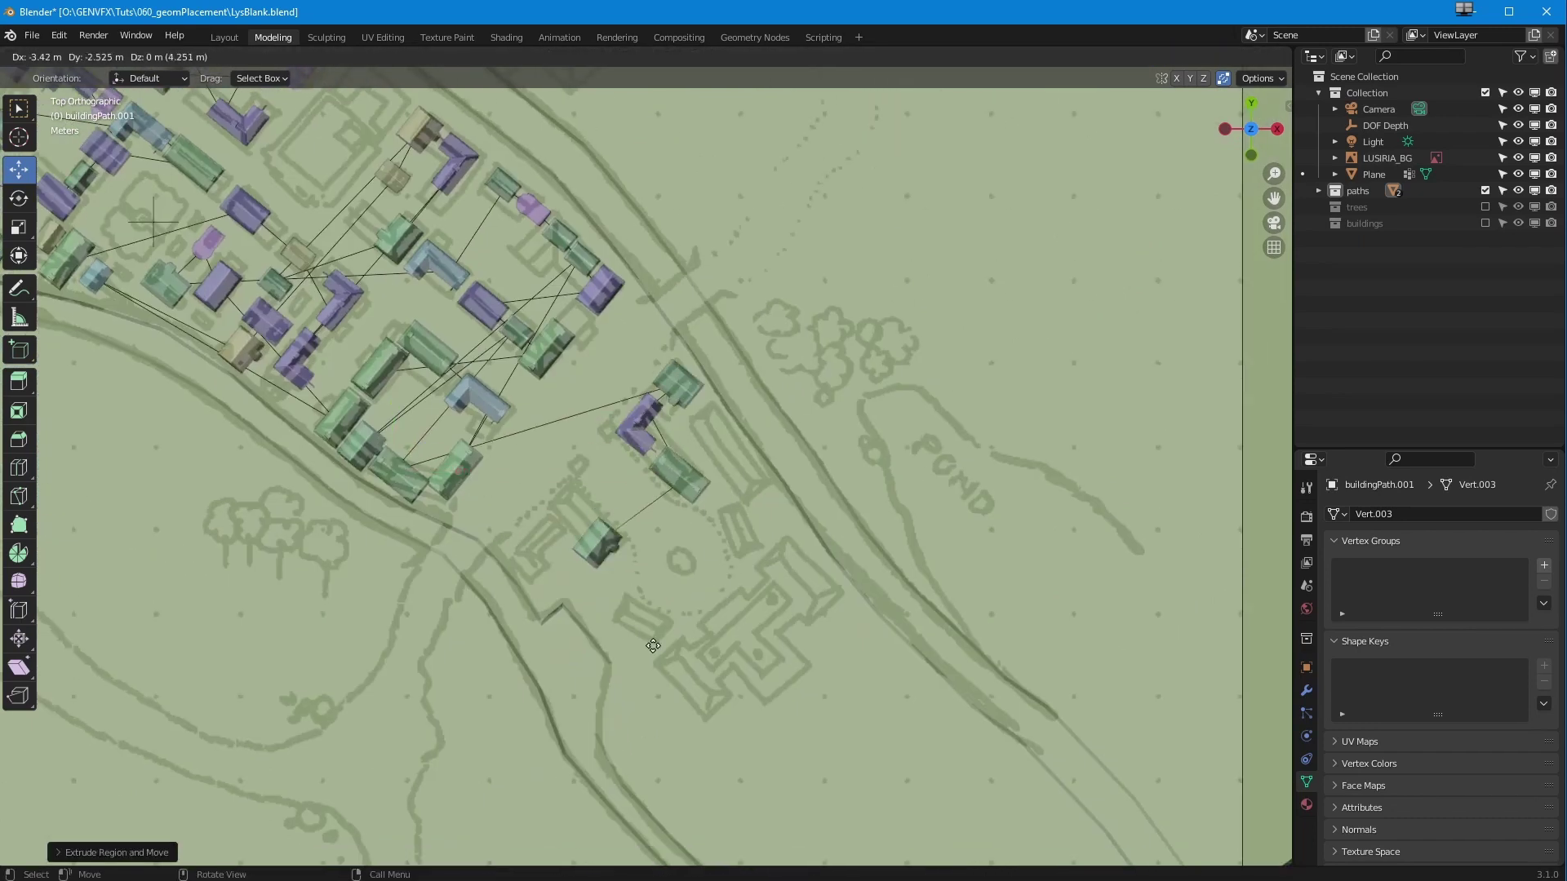
left_click(580, 652)
key("e")
left_click(799, 606)
key("e")
left_click(642, 610)
key("e")
left_click(689, 635)
- Extrude the path onto the outlines of the large building compound at the town's southeastern tip
key("e")
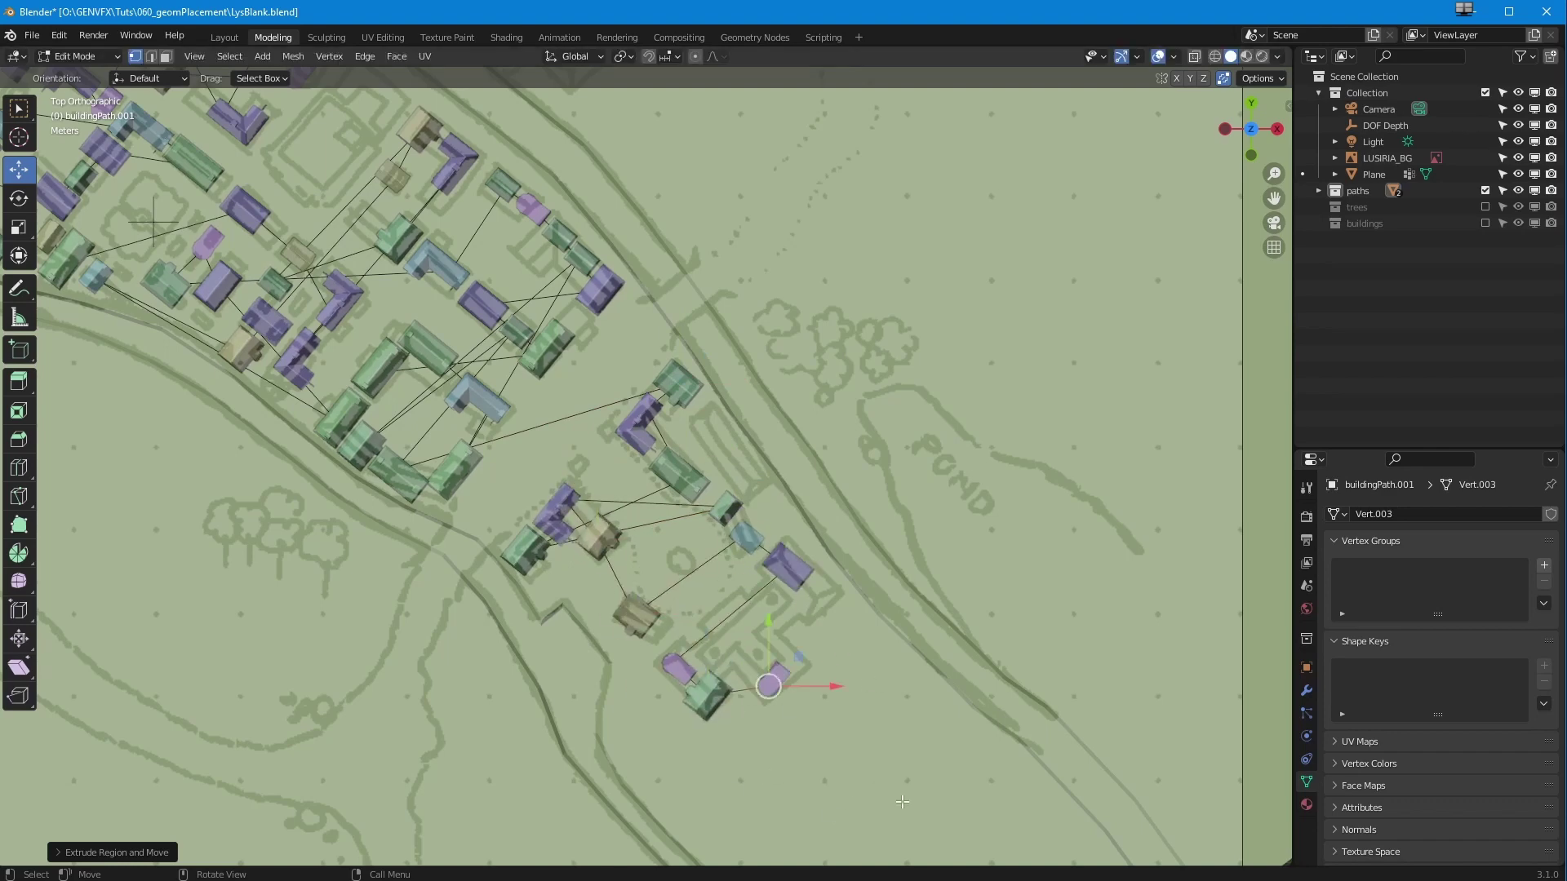
key("e")
left_click(907, 758)
key("e")
left_click(857, 735)
key("e")
left_click(891, 613)
- In top view, extrude the path from the southeastern tip to the farmstead outlines at the map's far southwest
middle_click_drag(645, 608, 587, 694)
middle_click_drag(588, 694, 755, 563)
key("KP_7")
key("e")
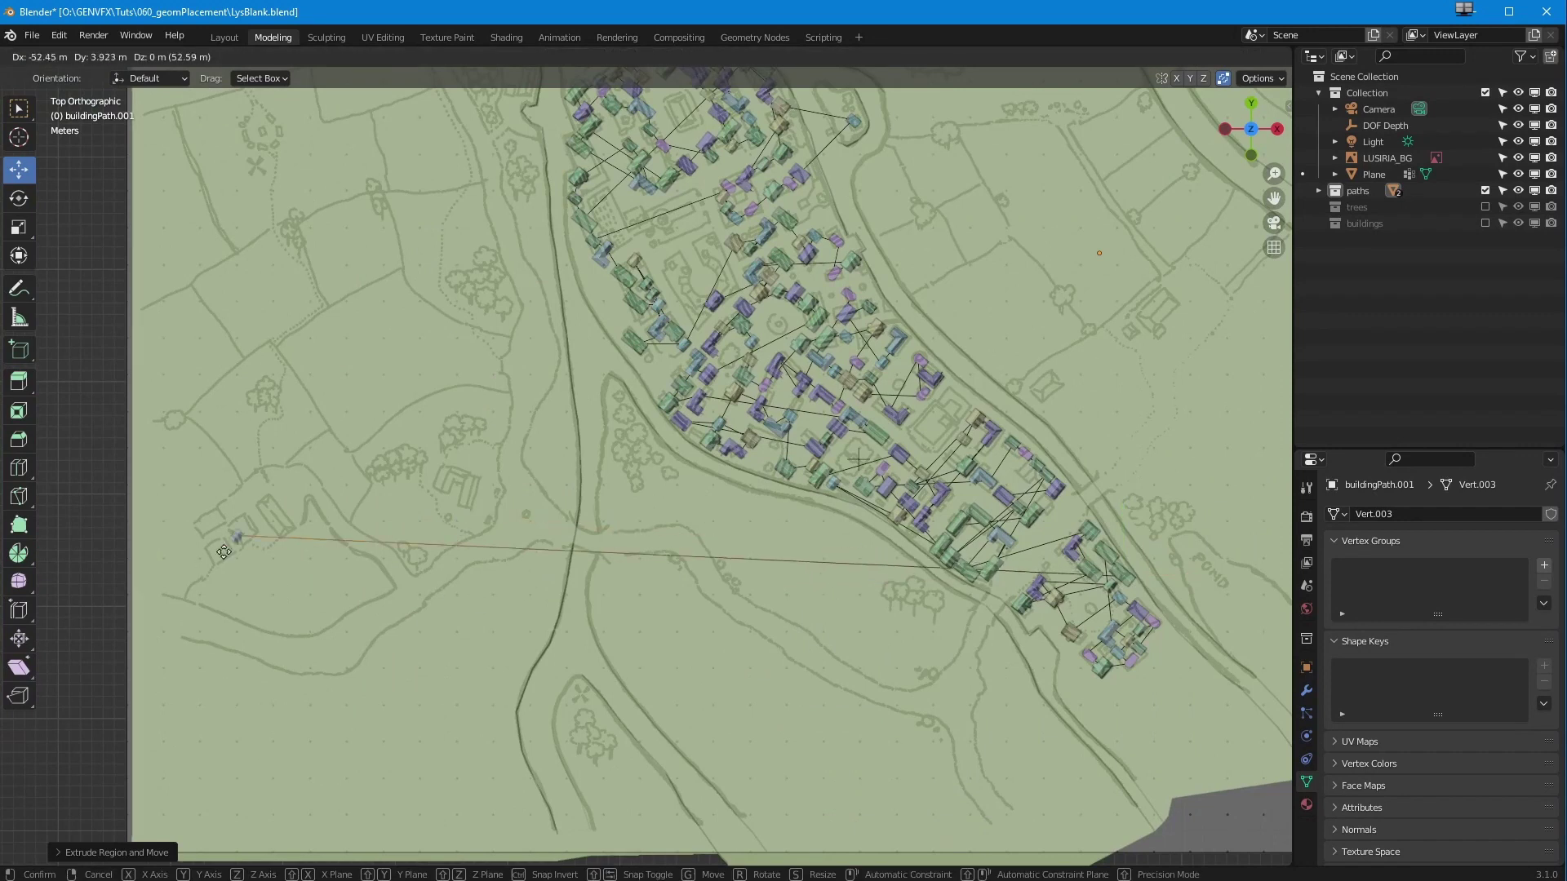
left_click(223, 552)
scroll(223, 551, "up", 5)
key("e")
left_click(492, 651)
- Extrude more vertices onto the remaining building outlines of the two southwestern farmsteads
key("e")
left_click(1069, 457)
key("e")
left_click(1124, 471)
left_click(436, 645)
key("e")
left_click(349, 676)
key("e")
left_click(1000, 645)
- Examine the filled town across the whole map and expand the paths collection to inspect both building paths
scroll(645, 480, "down", 6)
middle_click_drag(700, 226, 610, 632, "shift")
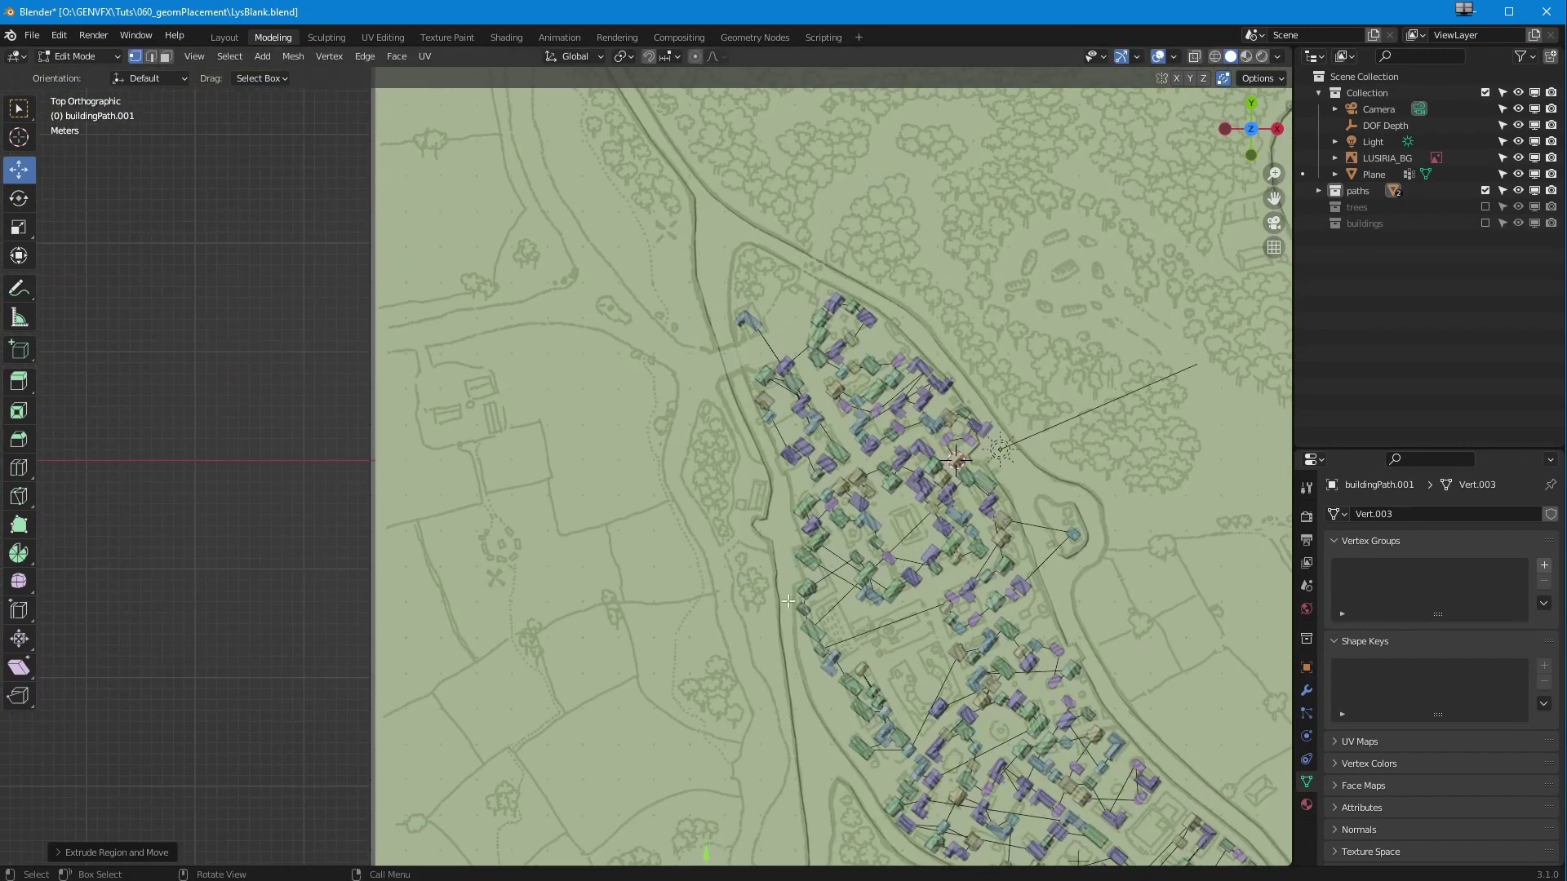
mouse_move(751, 540)
middle_mouse_down("ctrl")
mouse_move(728, 723)
mouse_move(732, 561)
middle_mouse_up("ctrl")
middle_click_drag(755, 652, 454, 523, "shift")
middle_click_drag(457, 608, 519, 562, "ctrl")
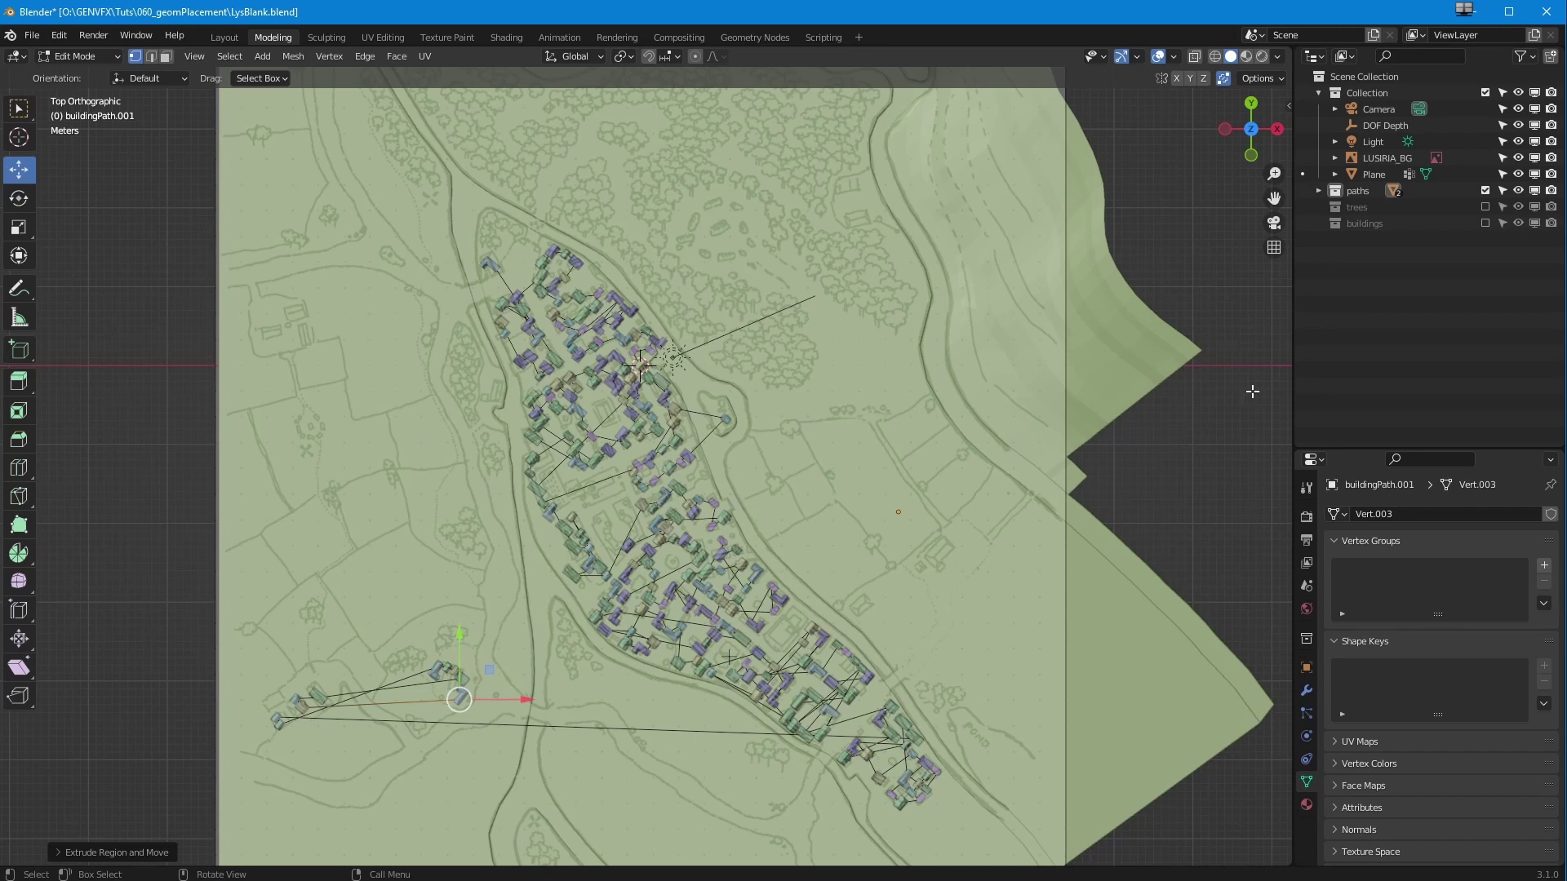
left_click(1319, 191)
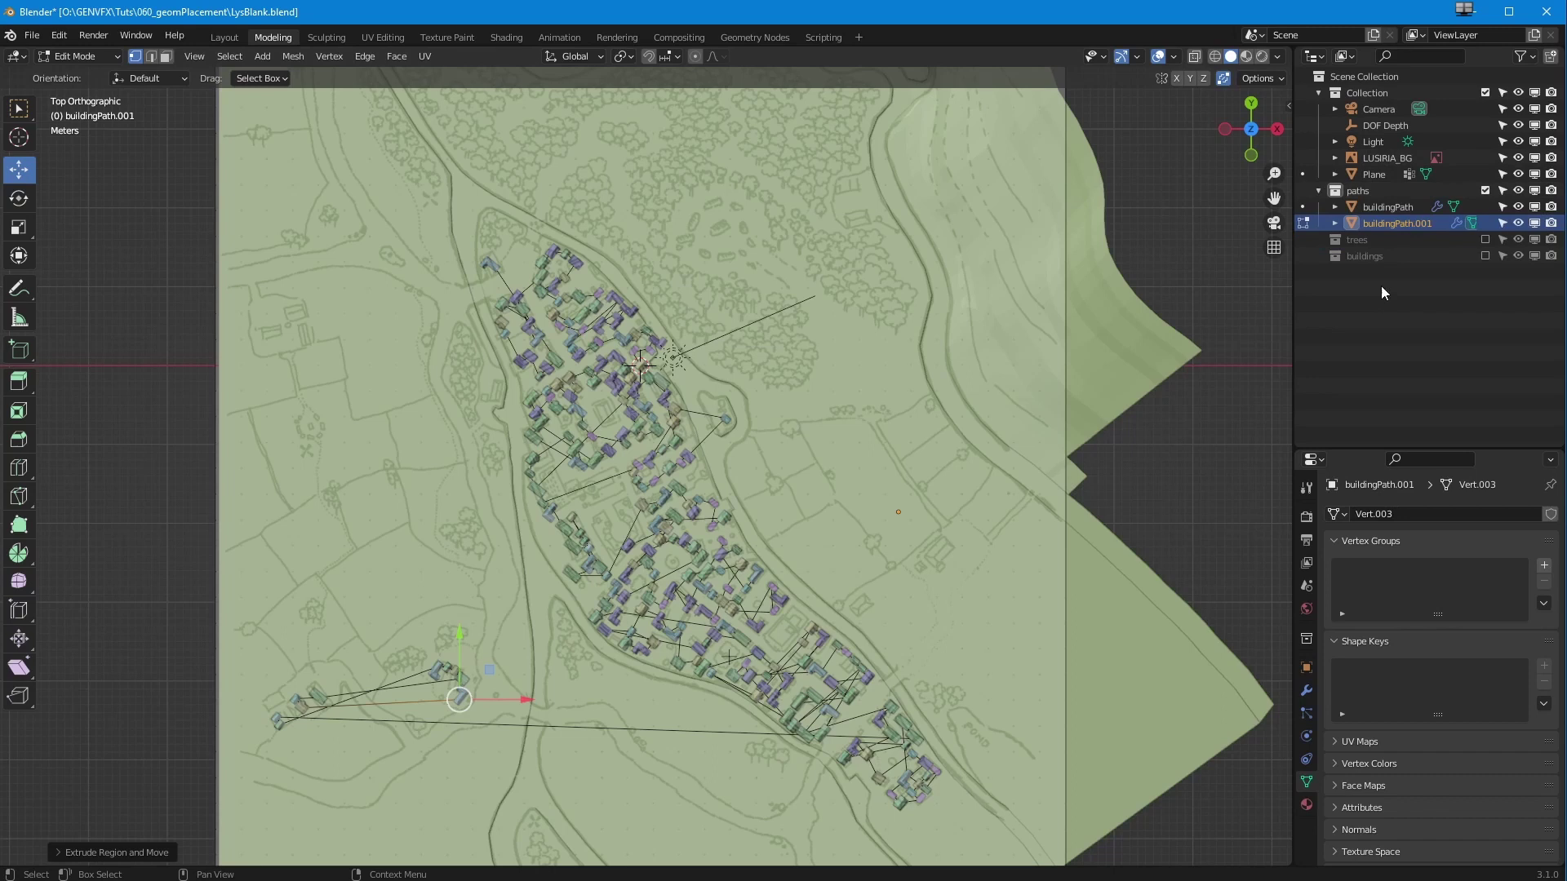
left_click(1378, 208)
left_click(1379, 223)
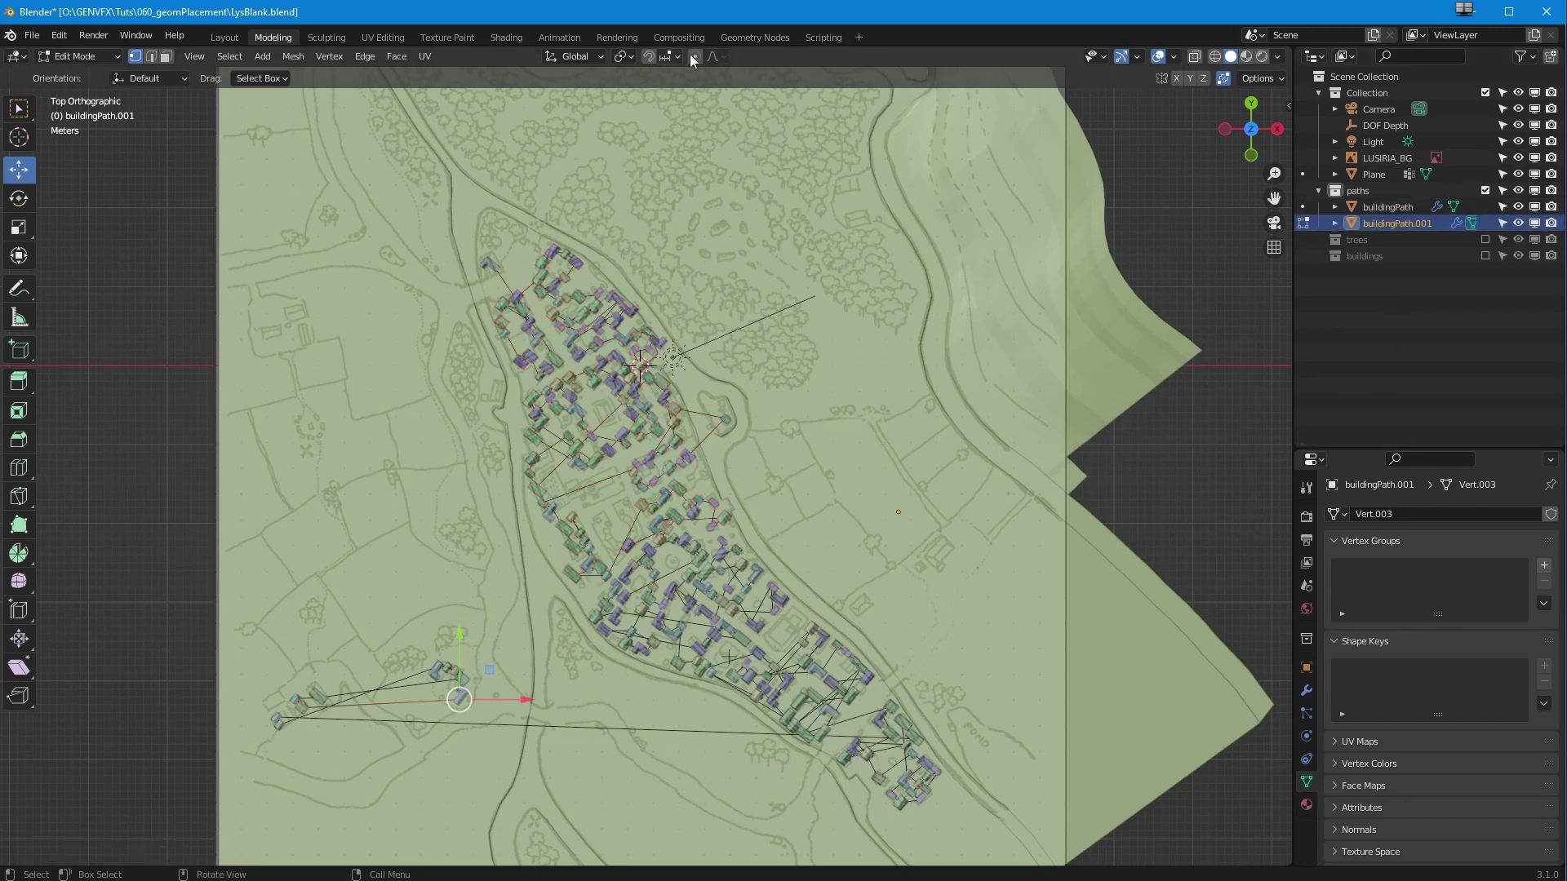
- In the Geometry Nodes workspace, rename the buildingPath.001 node tree as buildsAngled
left_click(746, 39)
scroll(811, 266, "down", 4)
middle_click_drag(751, 375, 790, 429, "shift")
scroll(743, 294, "up", 5)
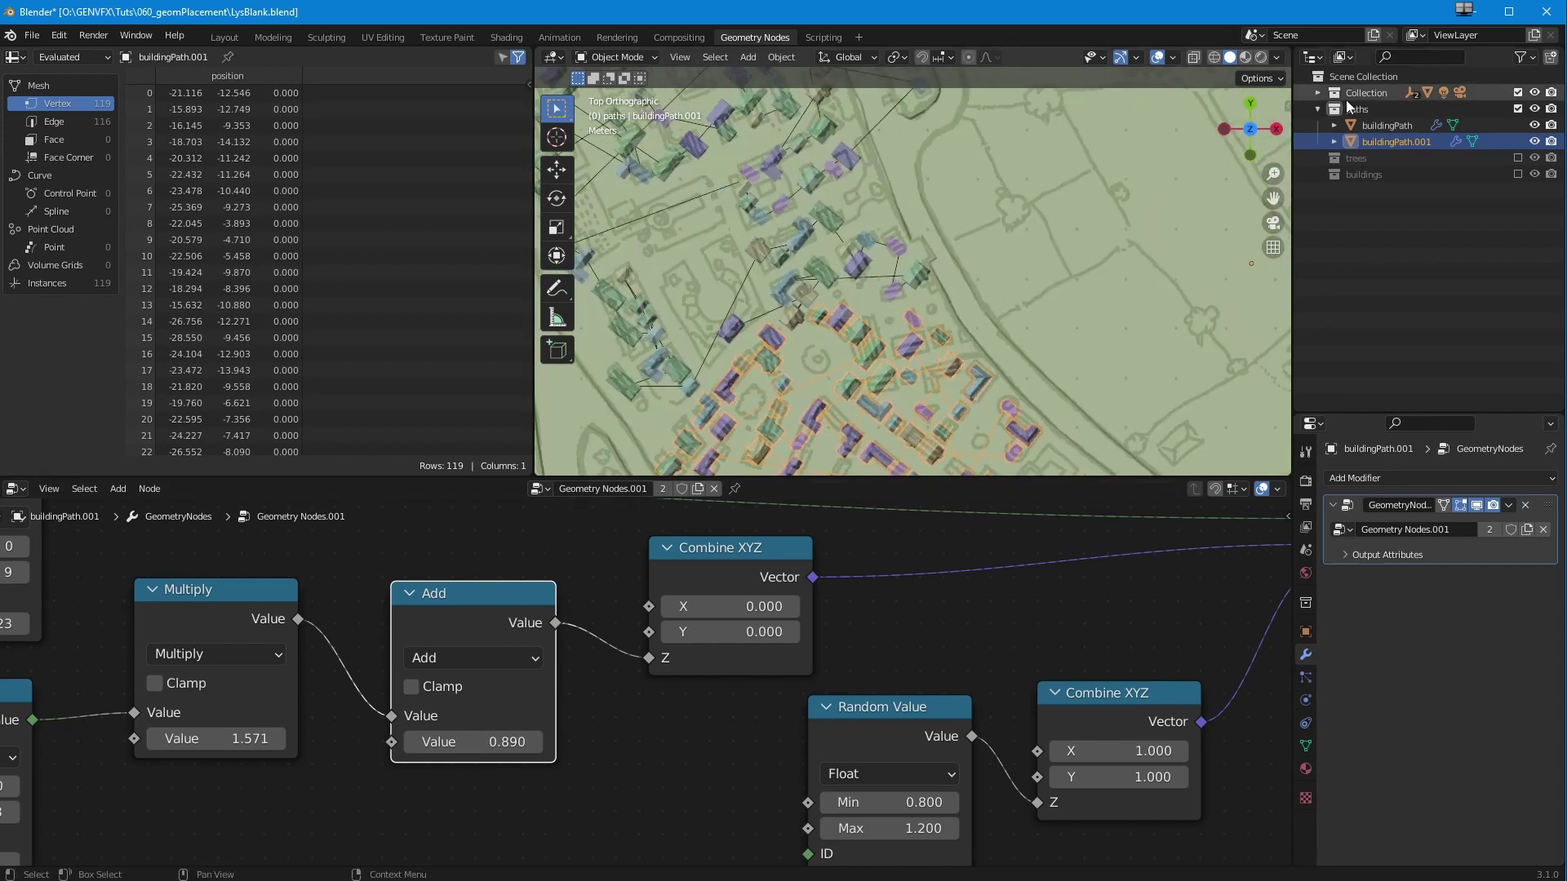
left_click(1372, 126)
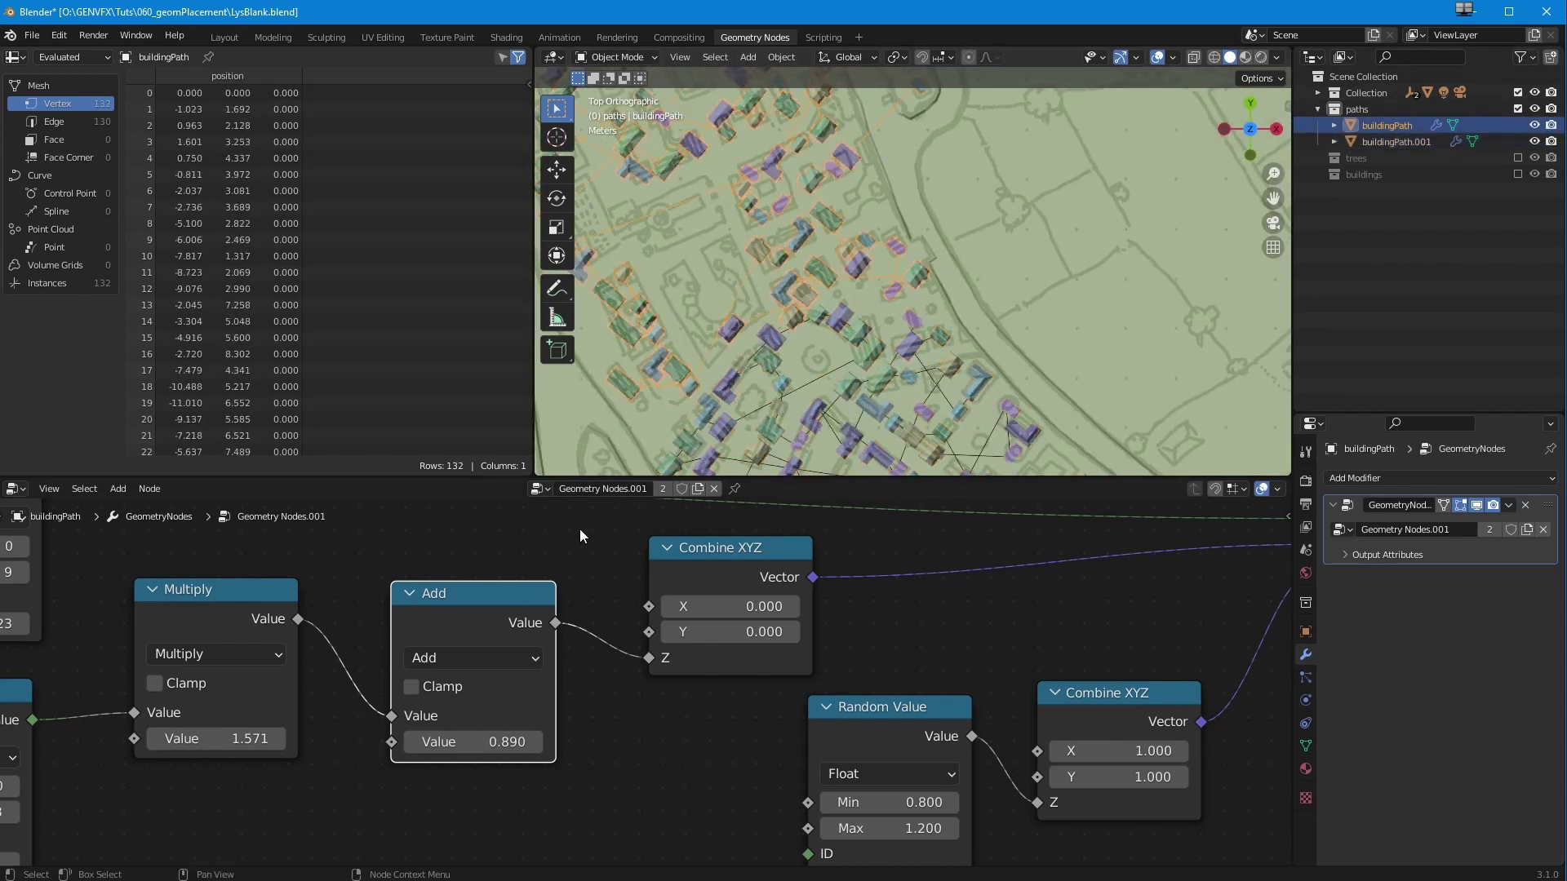
left_click(1374, 143)
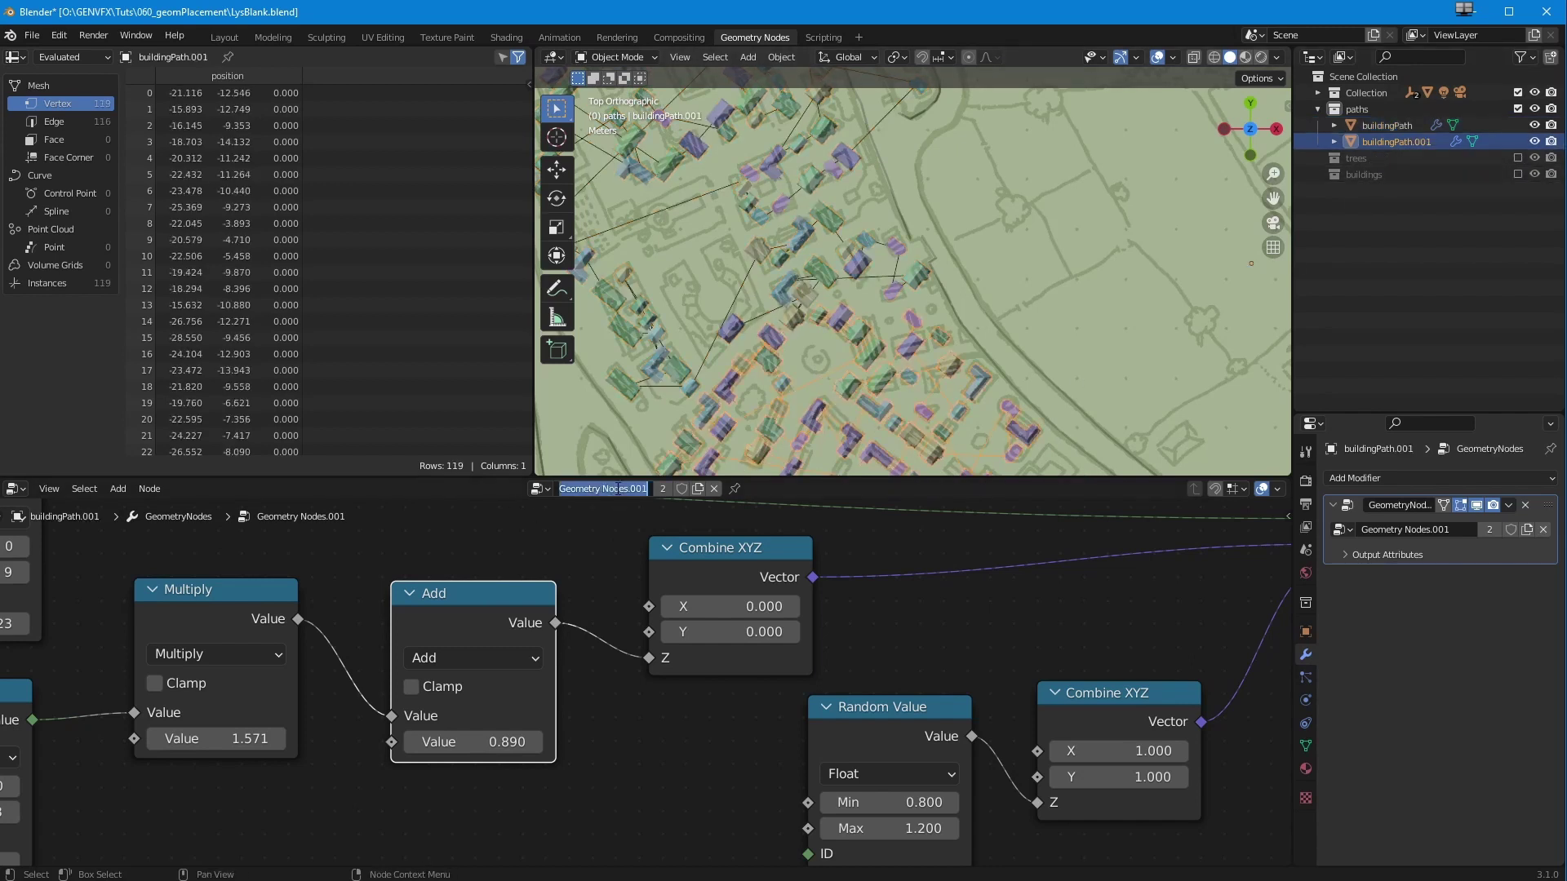
type("buildsAngled")
key("Return")
- Give buildingPath its own copy of the node tree, name it buildsOrigAngle, and set its Add node value to 0.440
left_click(1391, 125)
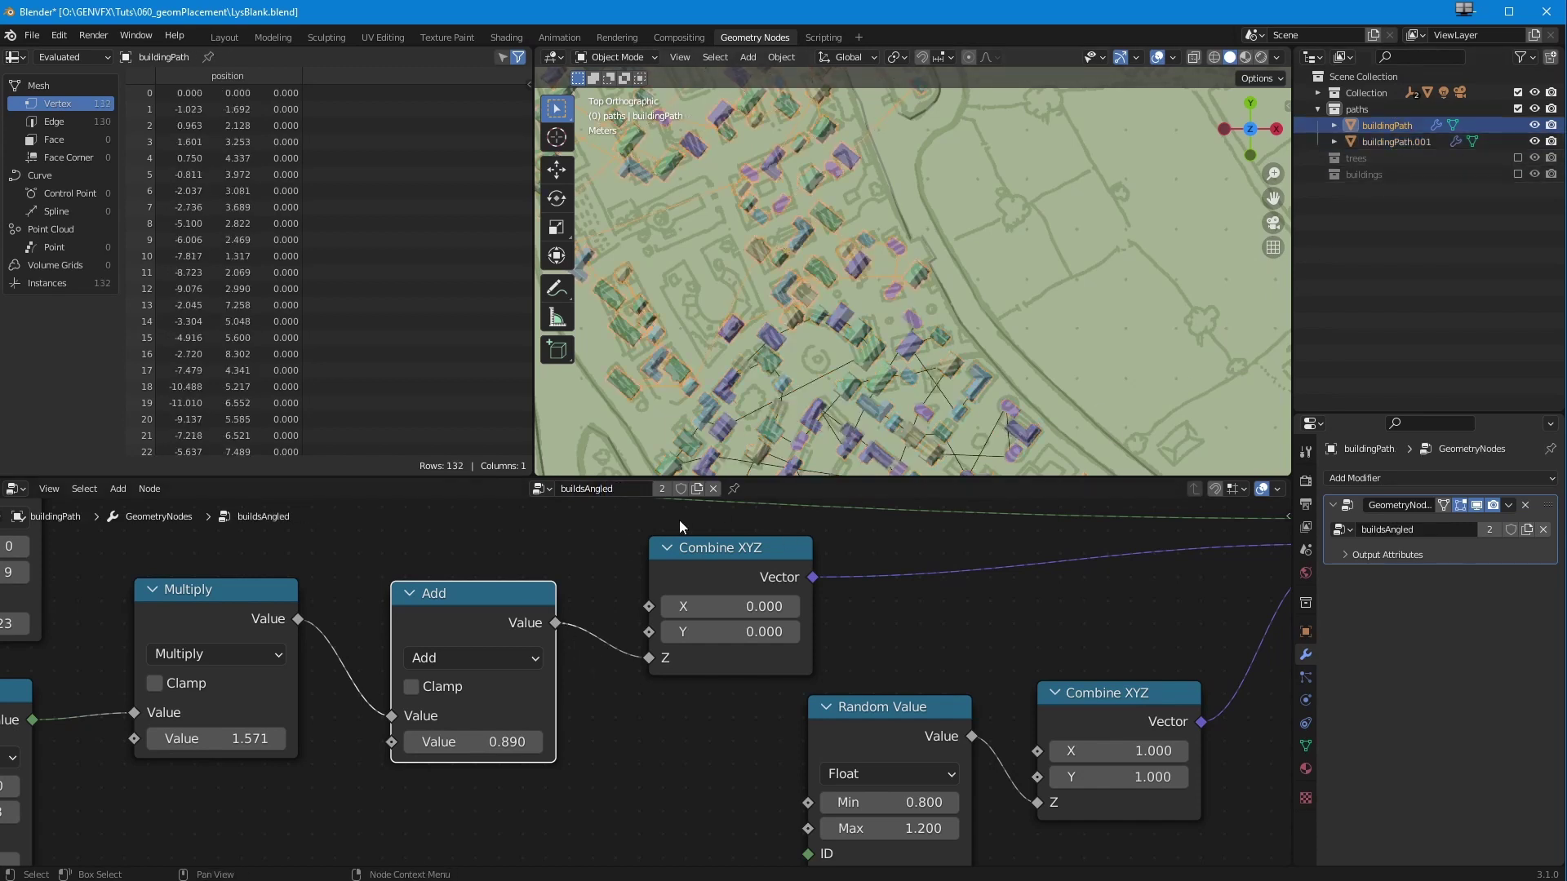
left_click(698, 489)
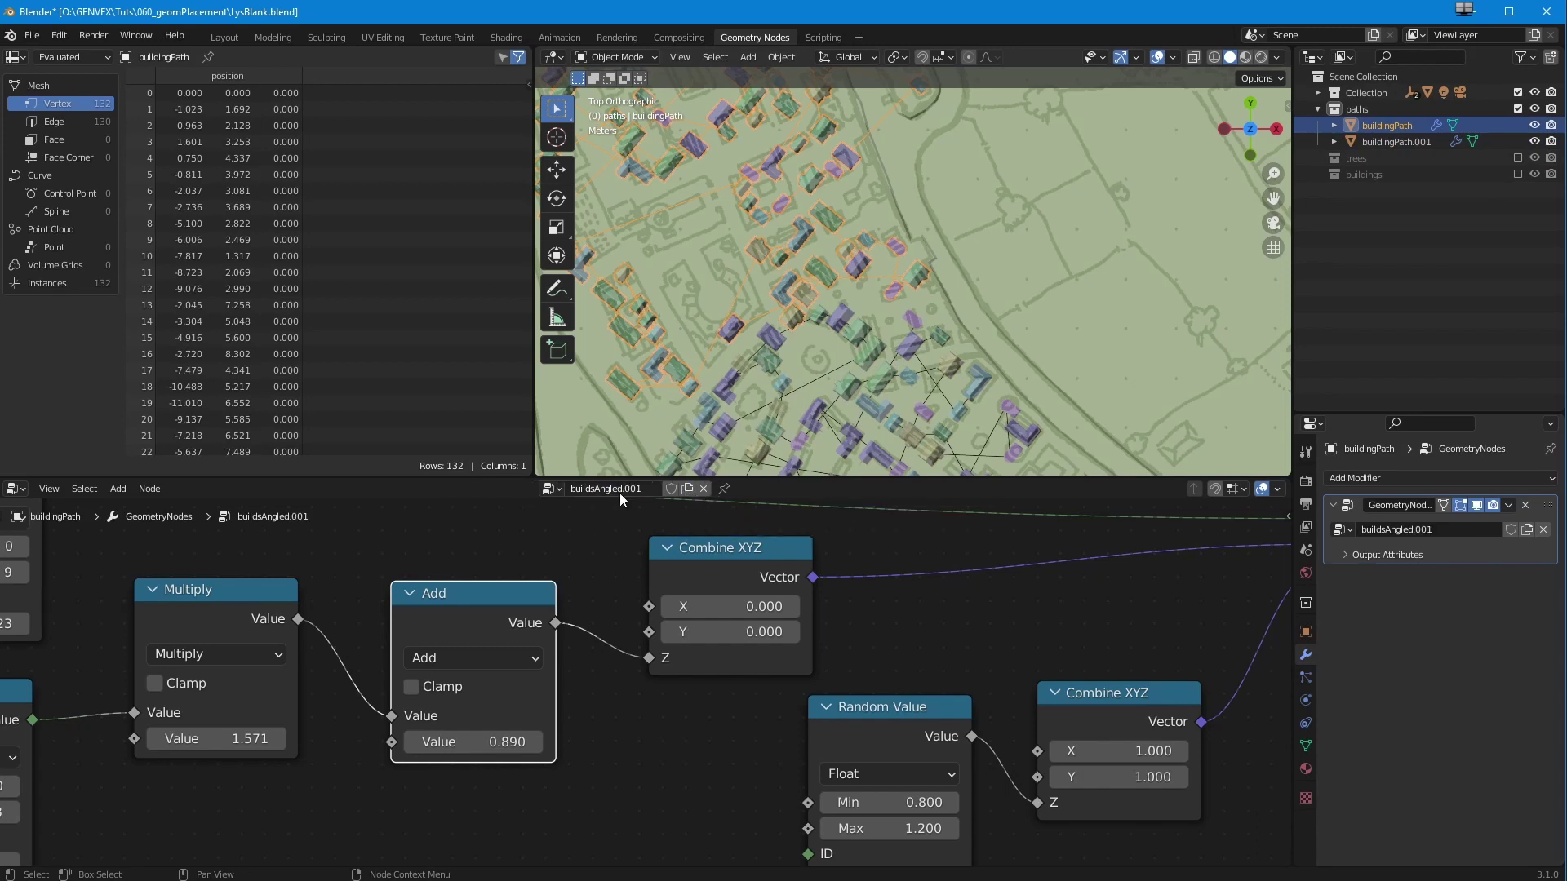
key("End")
key("Return")
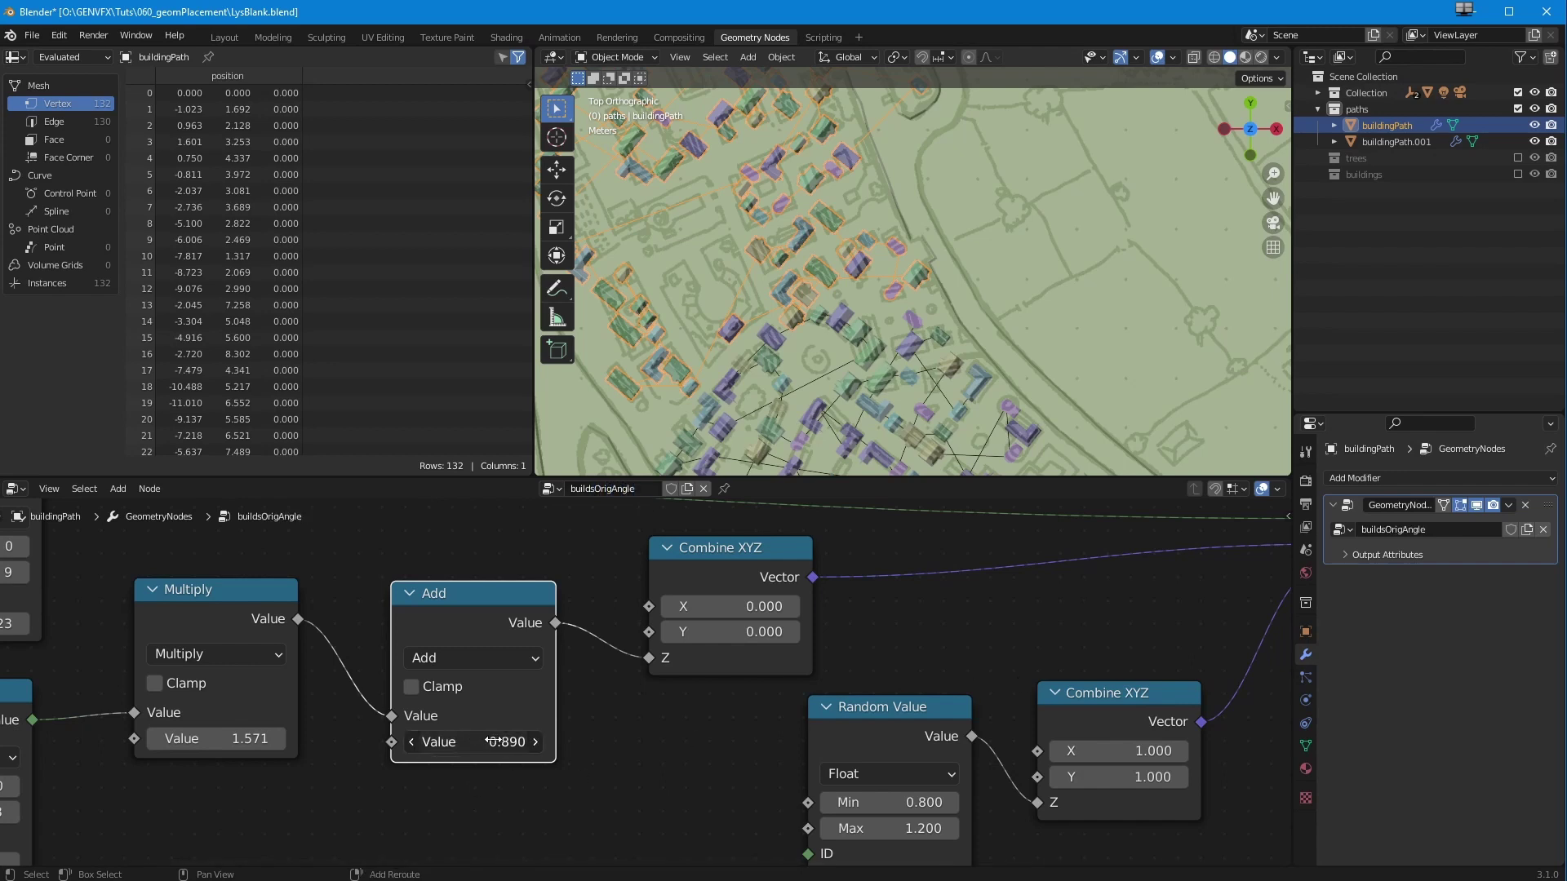
left_click_drag(502, 741, 461, 746)
scroll(734, 378, "down", 5)
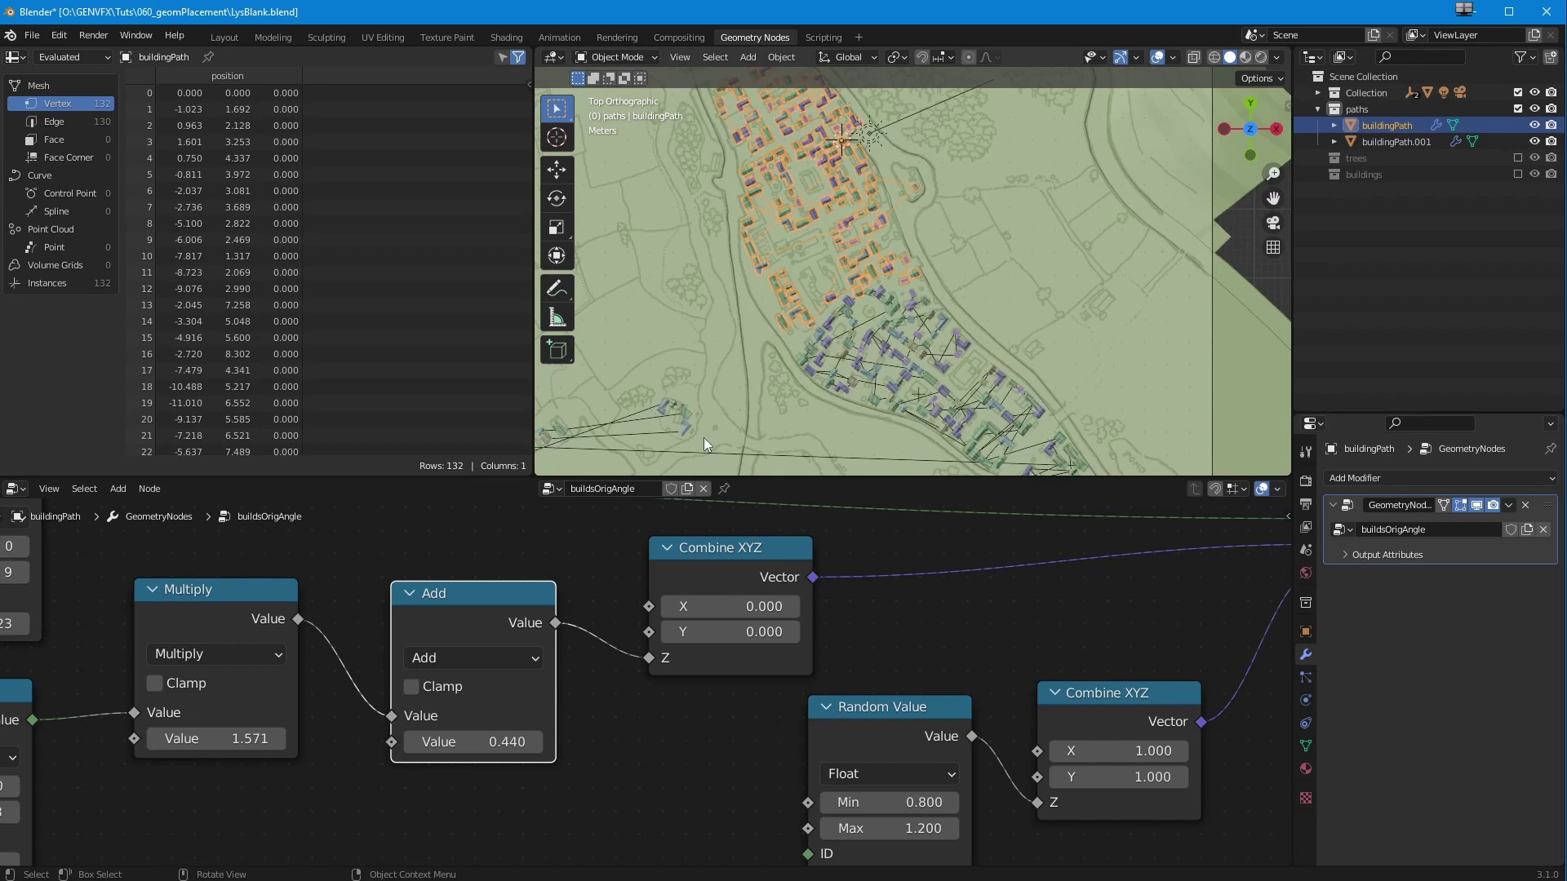
- Try to box-select the southwestern farmstead buildings in Object Mode
middle_click_drag(680, 419, 931, 321, "shift")
middle_click_drag(765, 406, 790, 365, "ctrl")
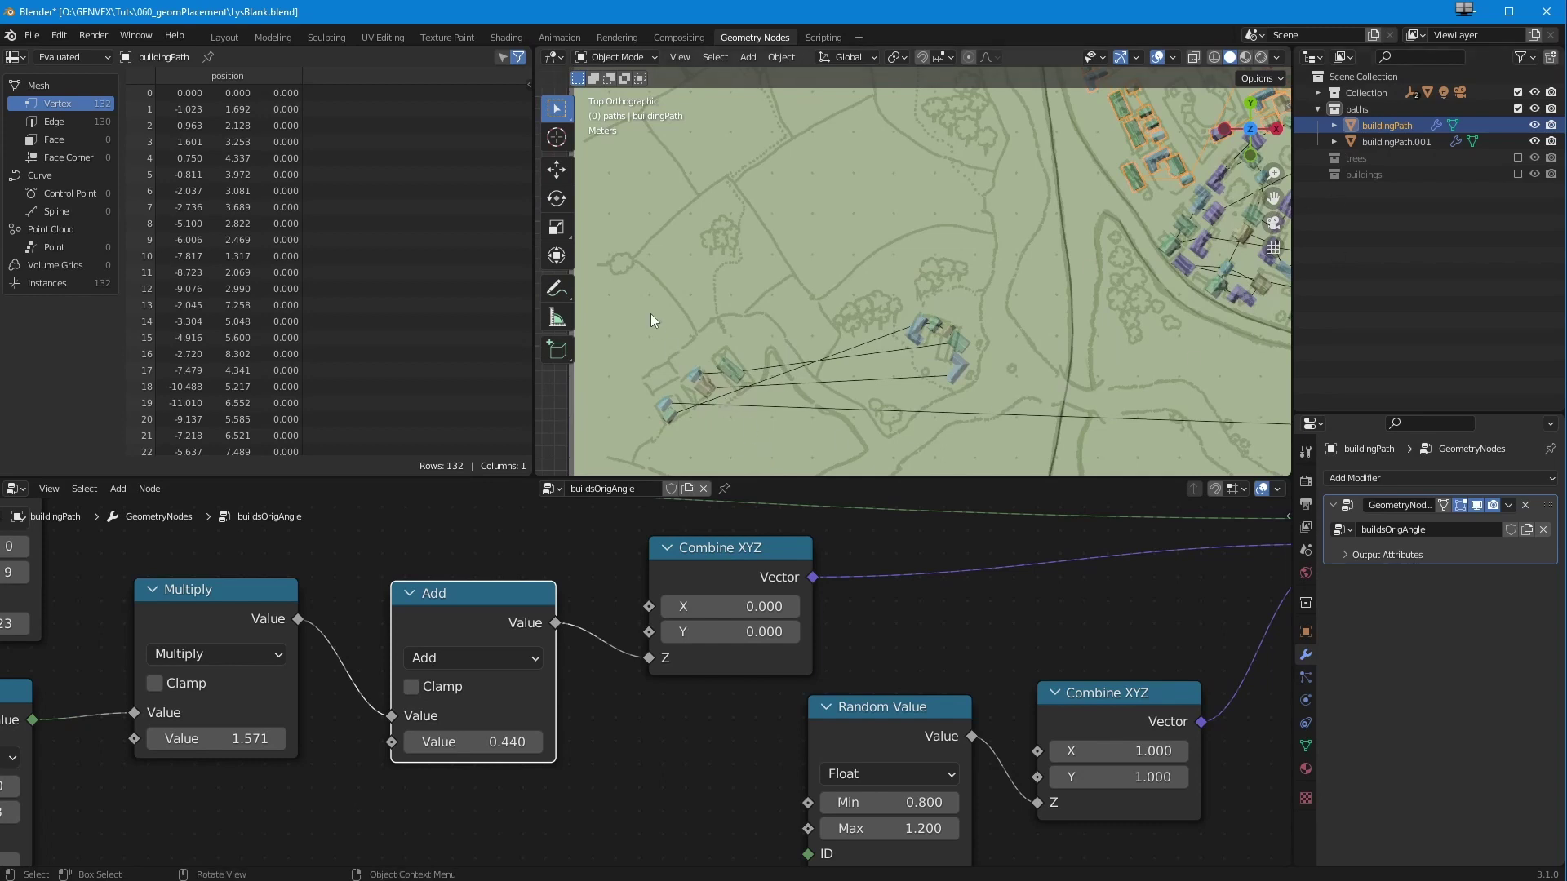
left_click_drag(617, 266, 954, 439)
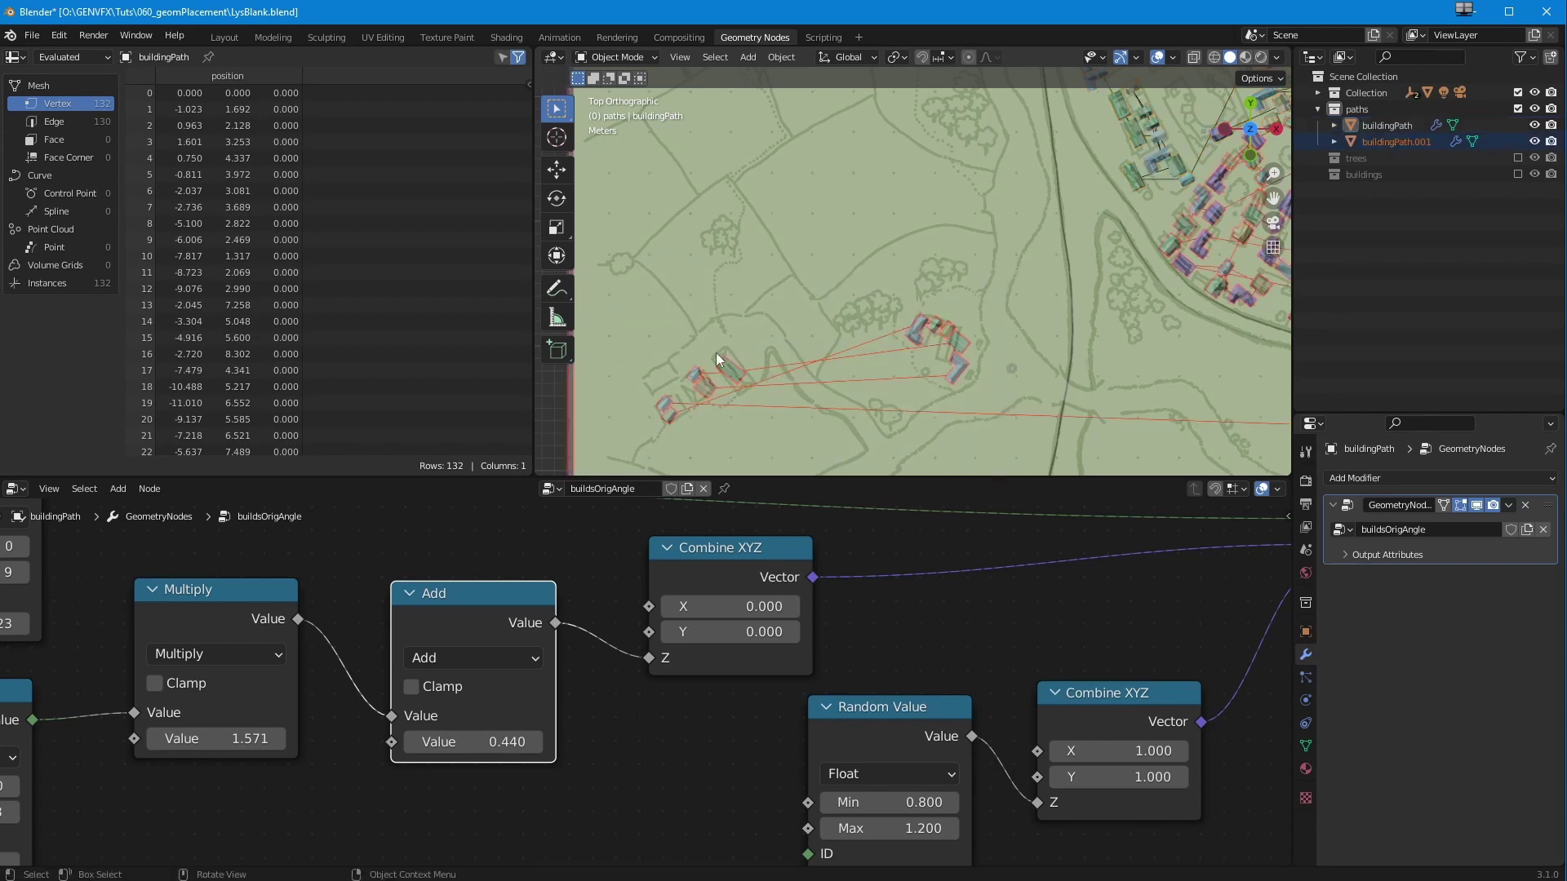
- Save the file under the new name lys004.blend in the 060_geomPlacement folder
left_click(37, 39)
left_click(41, 155)
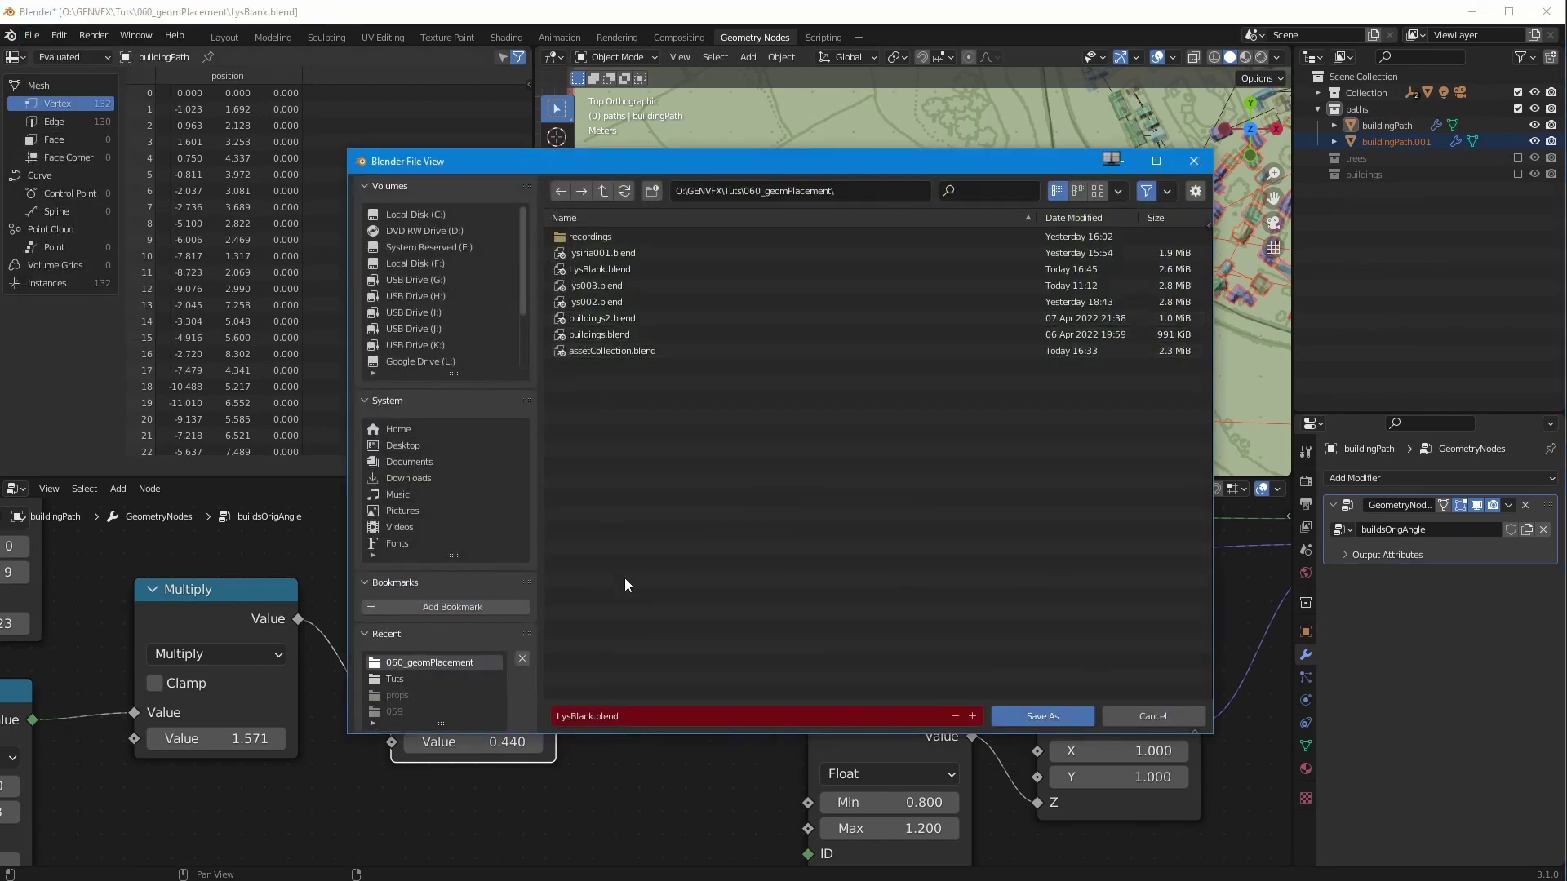
left_click(576, 287)
left_click(584, 717)
type("4")
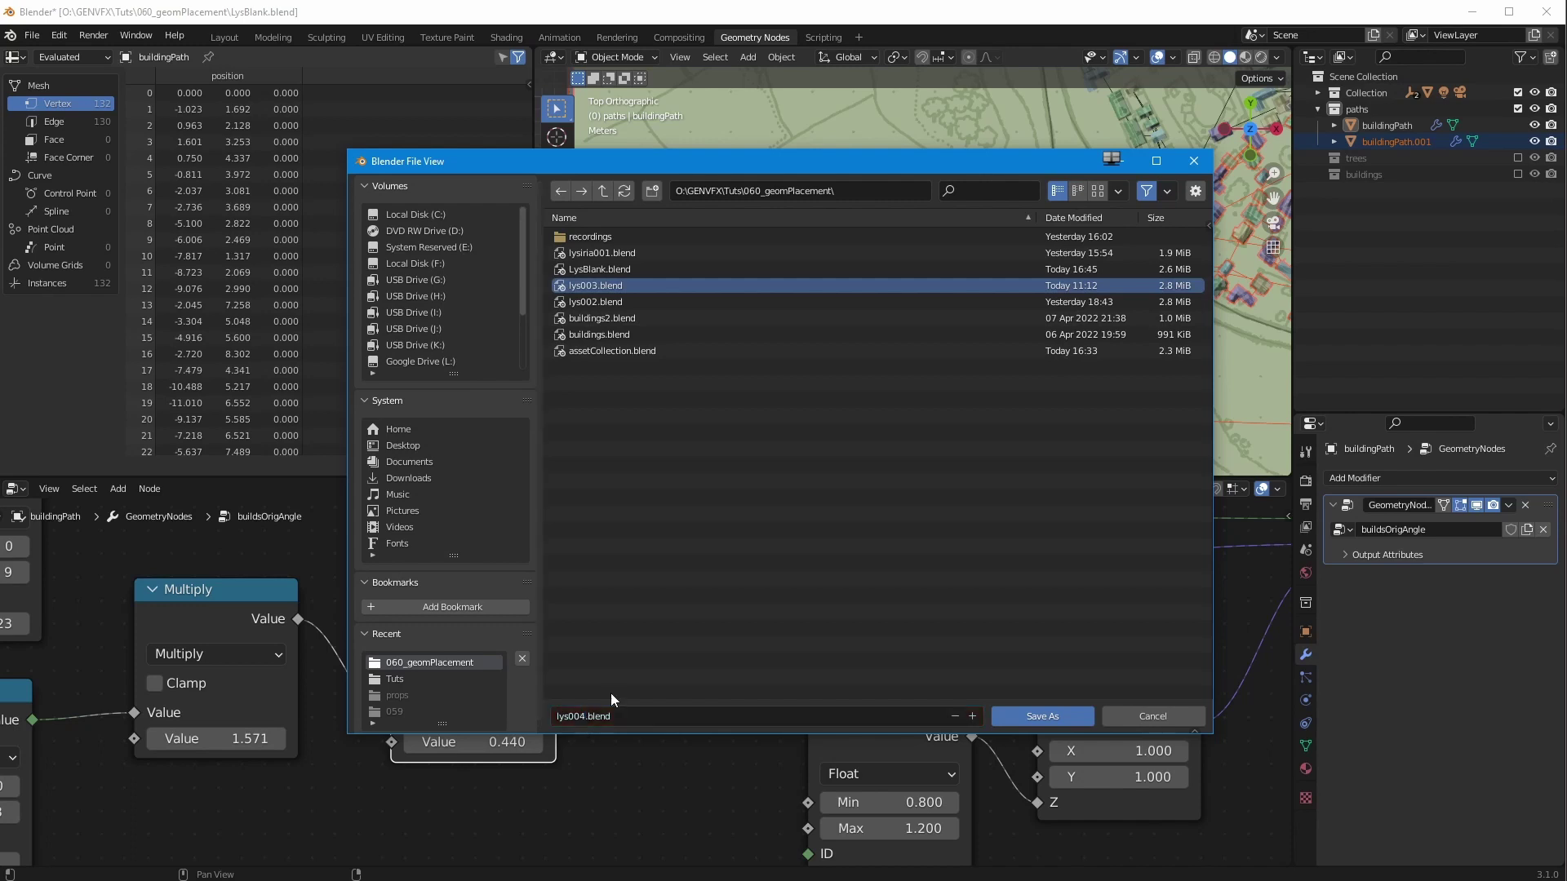
key("Return")
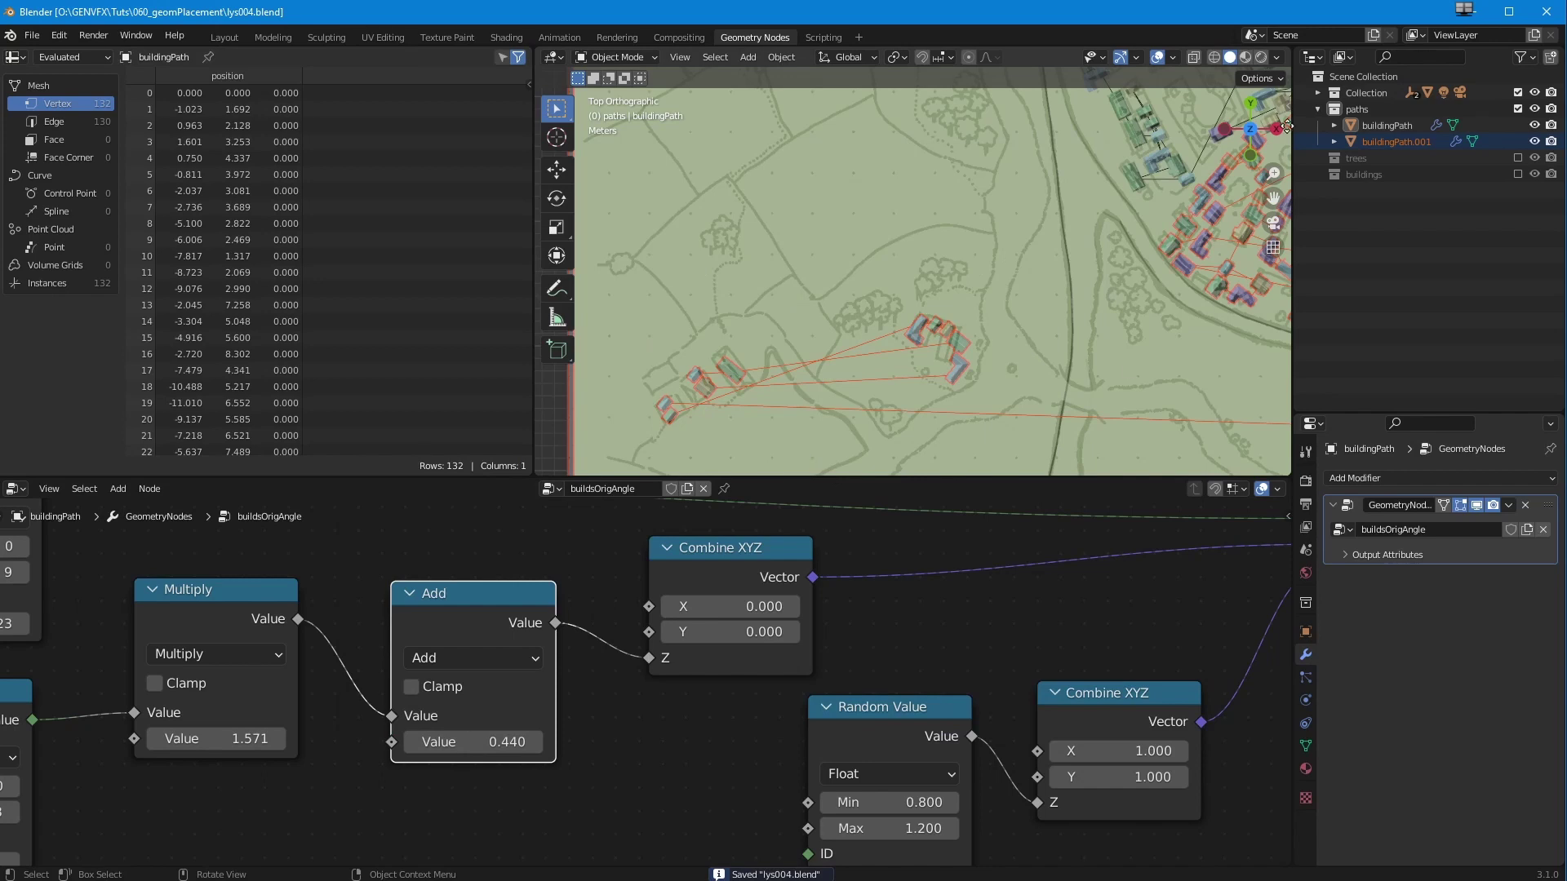
left_click(618, 57)
left_click(621, 86)
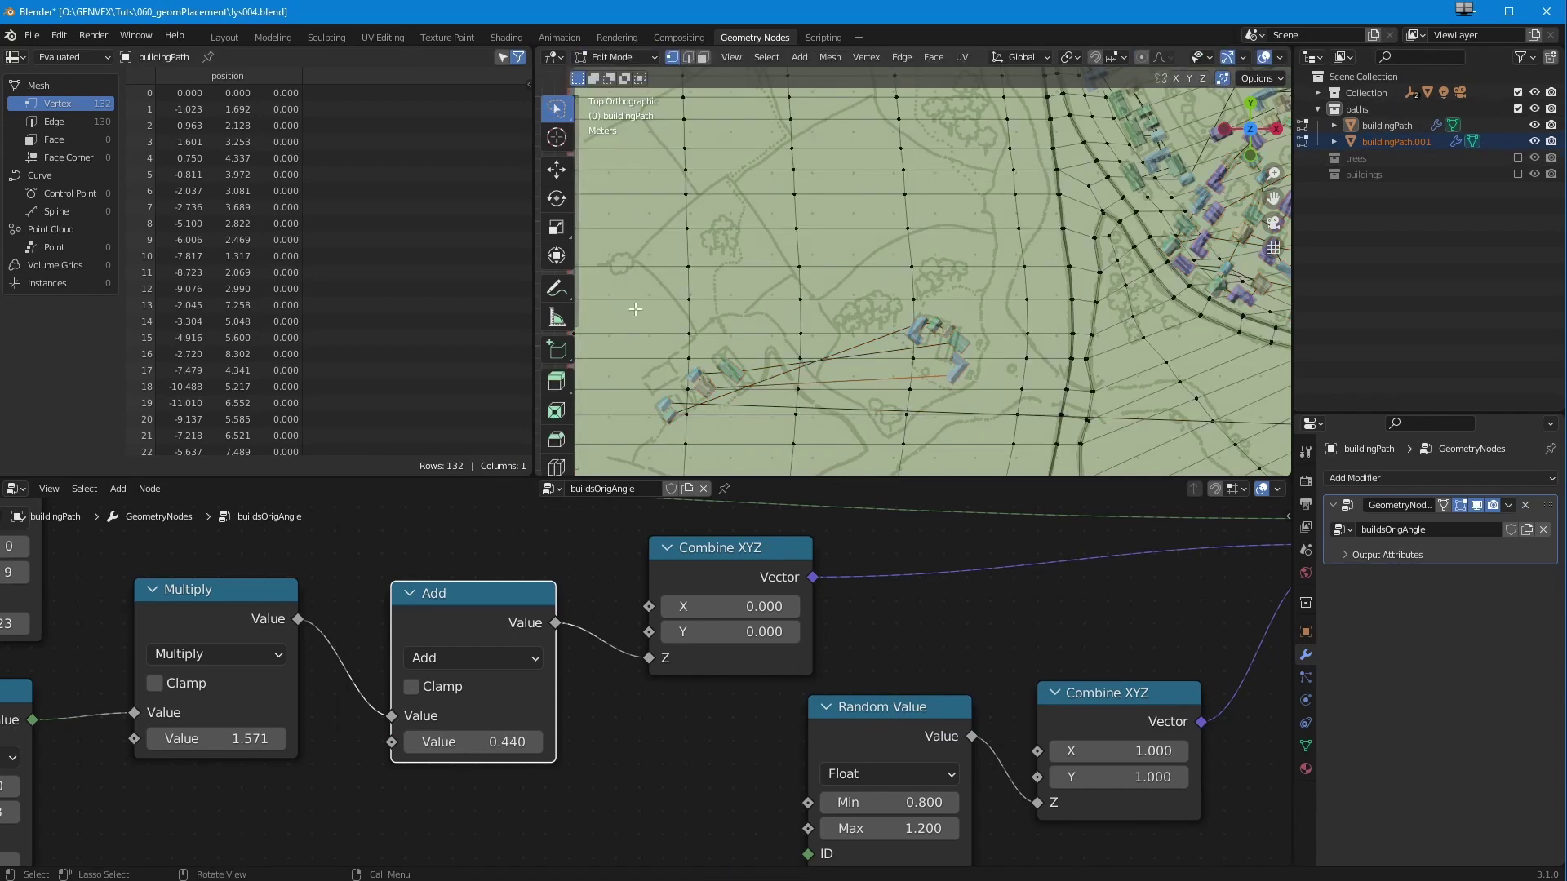
left_click(627, 57)
left_click(624, 74)
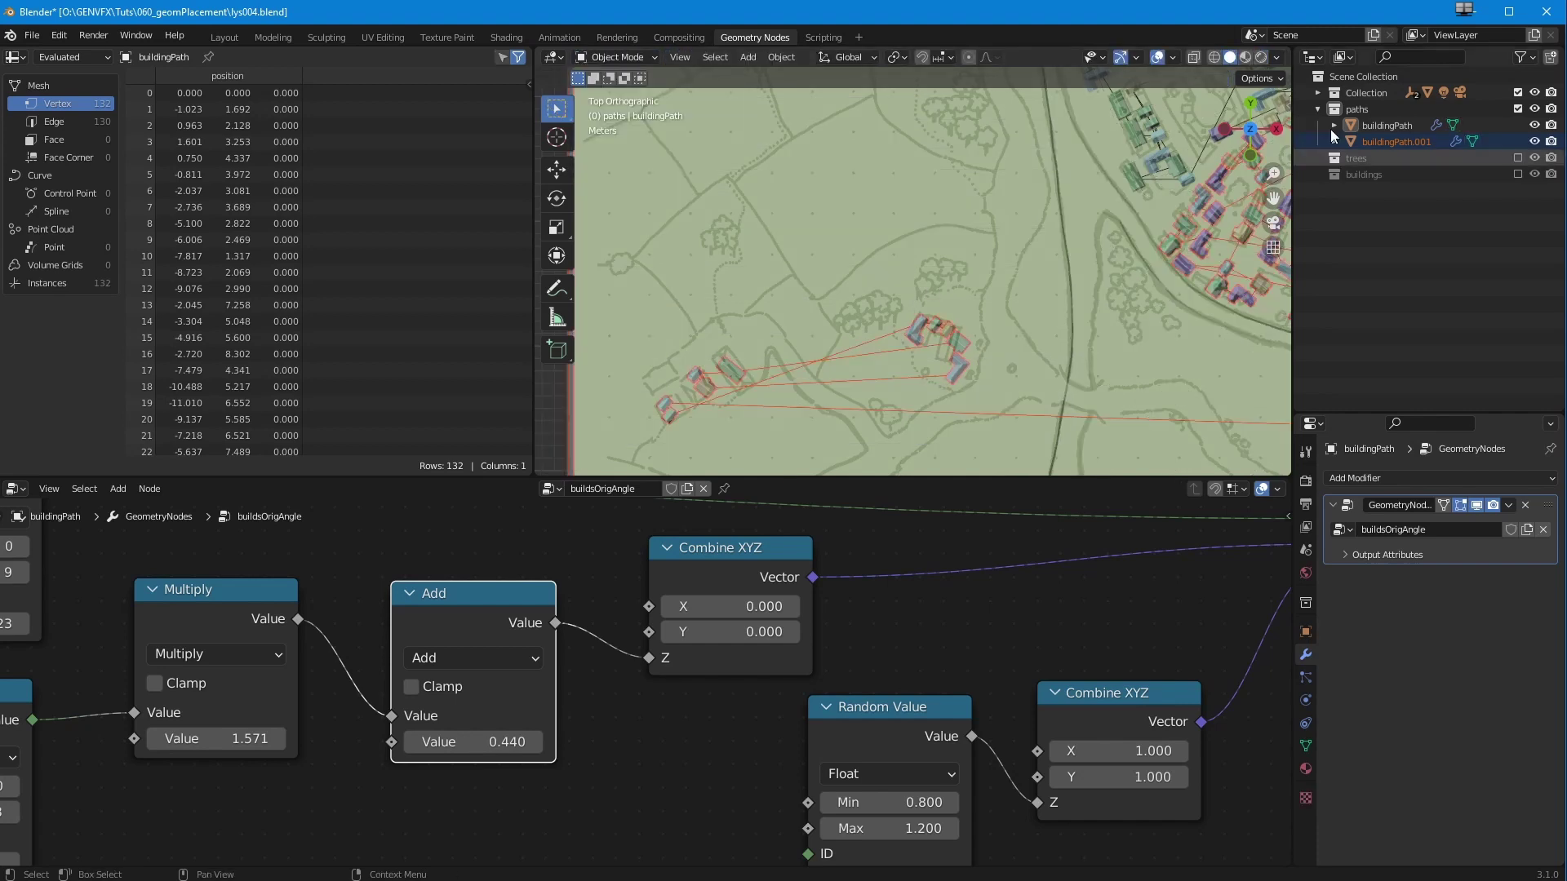
- In Edit Mode on buildingPath.001, select the southwestern farmstead vertices and separate the selection into its own object
left_click(1374, 141)
left_click(600, 57)
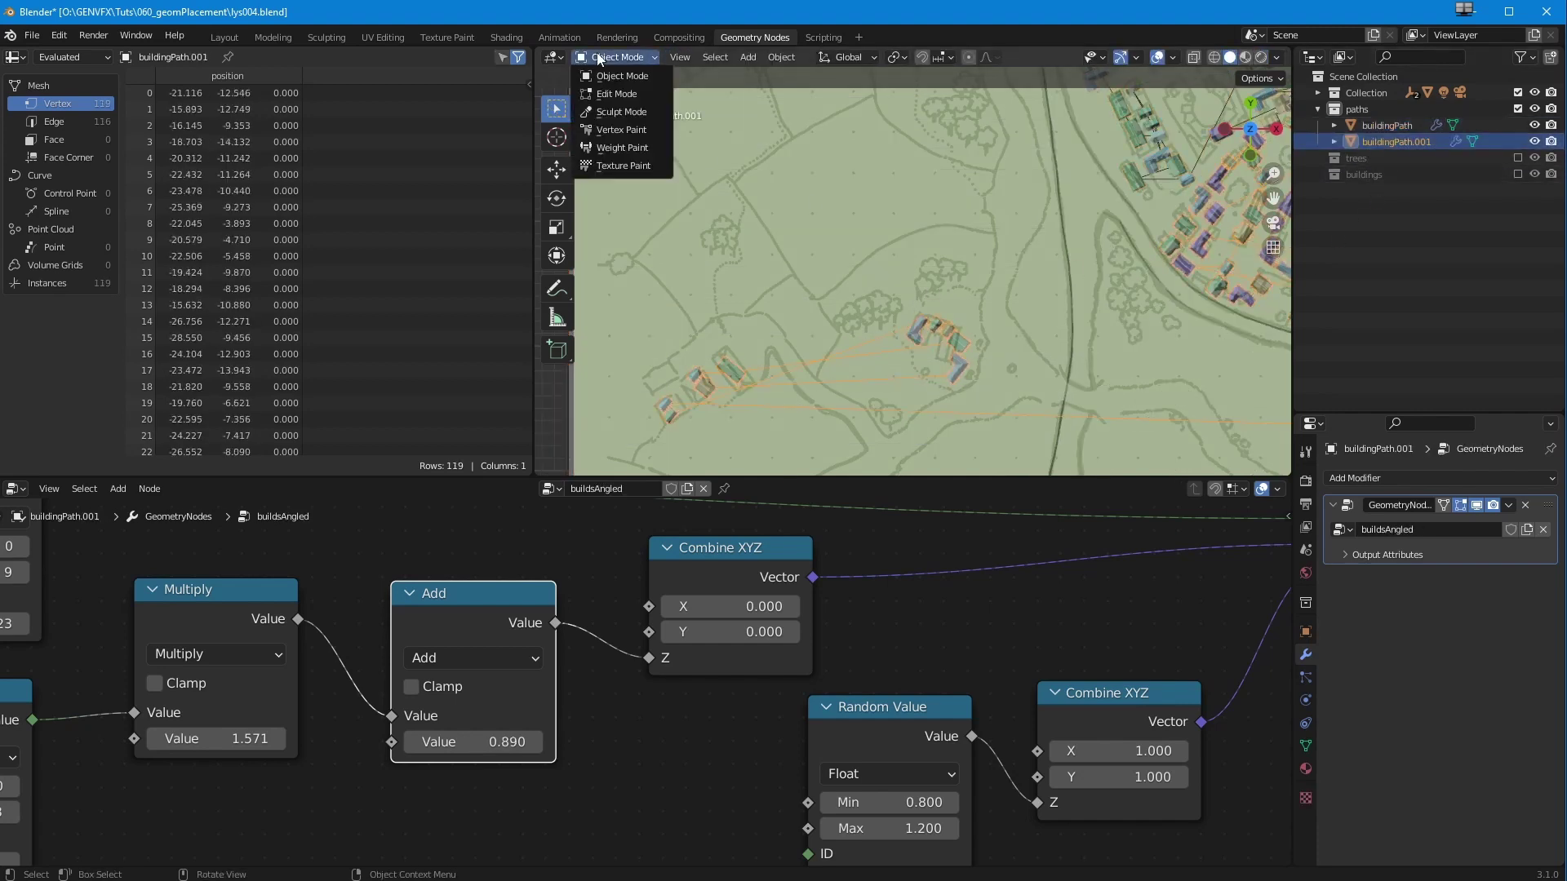
left_click(617, 94)
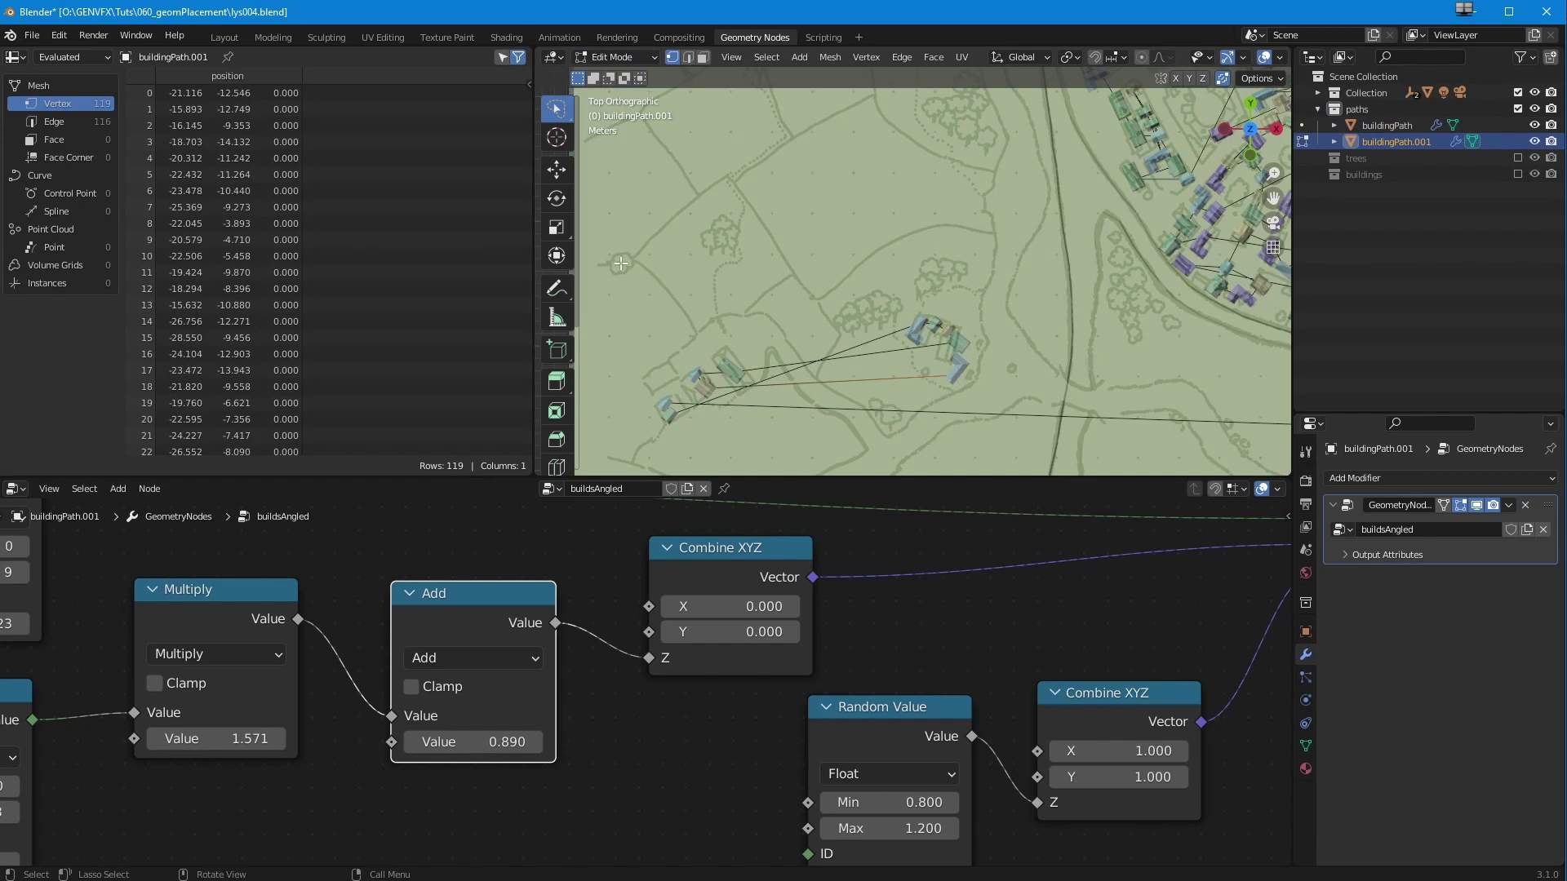
right_click_drag(621, 254, 1011, 466, "ctrl")
mouse_move(1011, 466)
left_mouse_down()
mouse_move(659, 286)
mouse_move(1119, 266)
mouse_move(726, 232)
mouse_move(532, 401)
mouse_move(839, 421)
left_mouse_up()
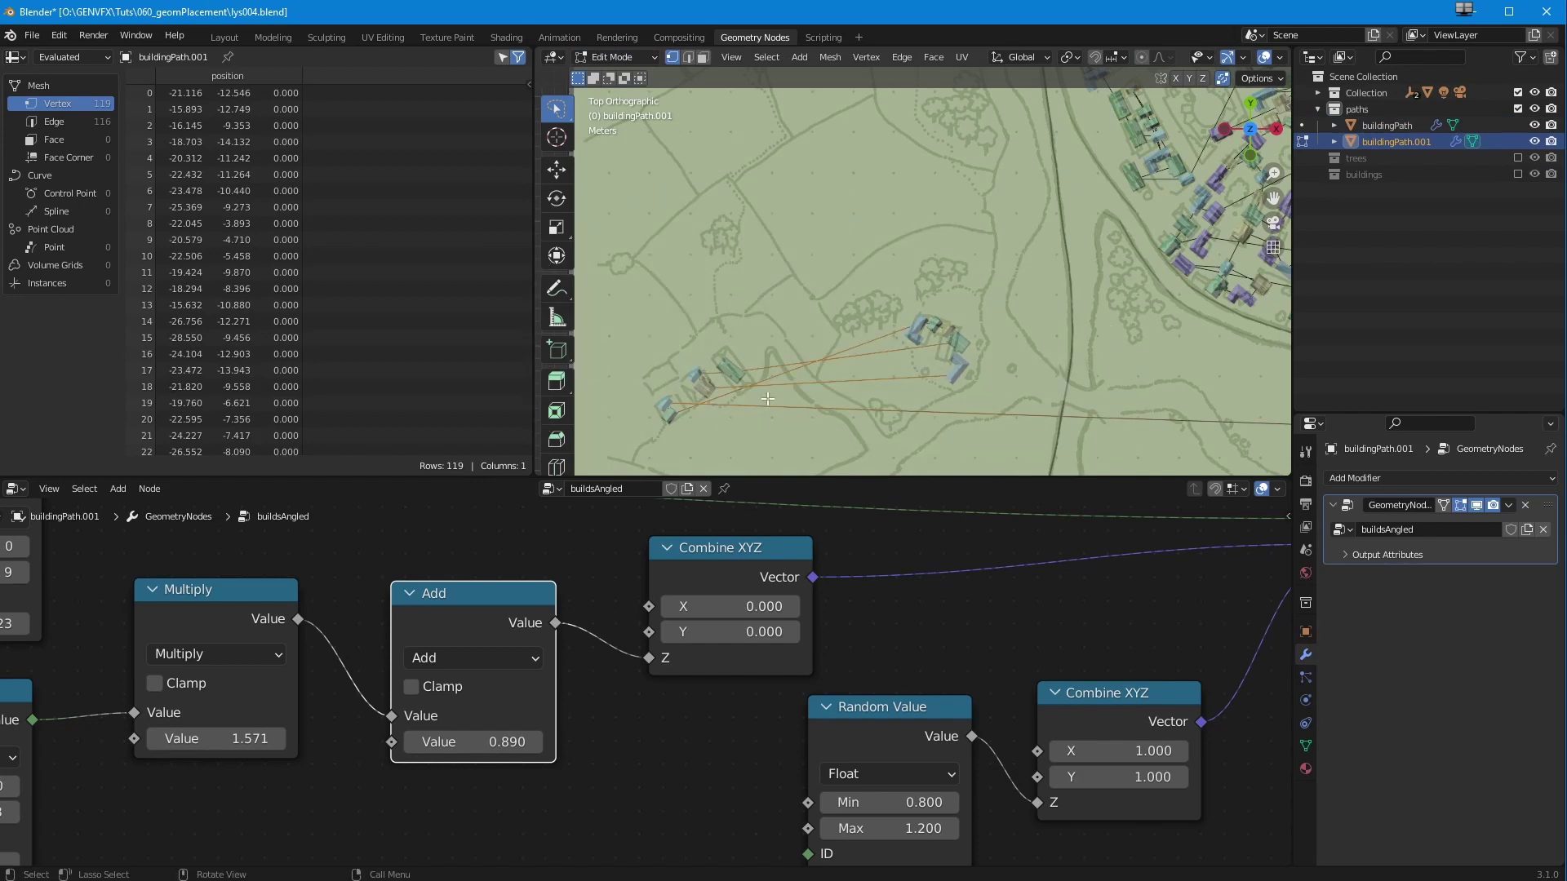
scroll(771, 412, "down", 3)
scroll(769, 426, "up", 3)
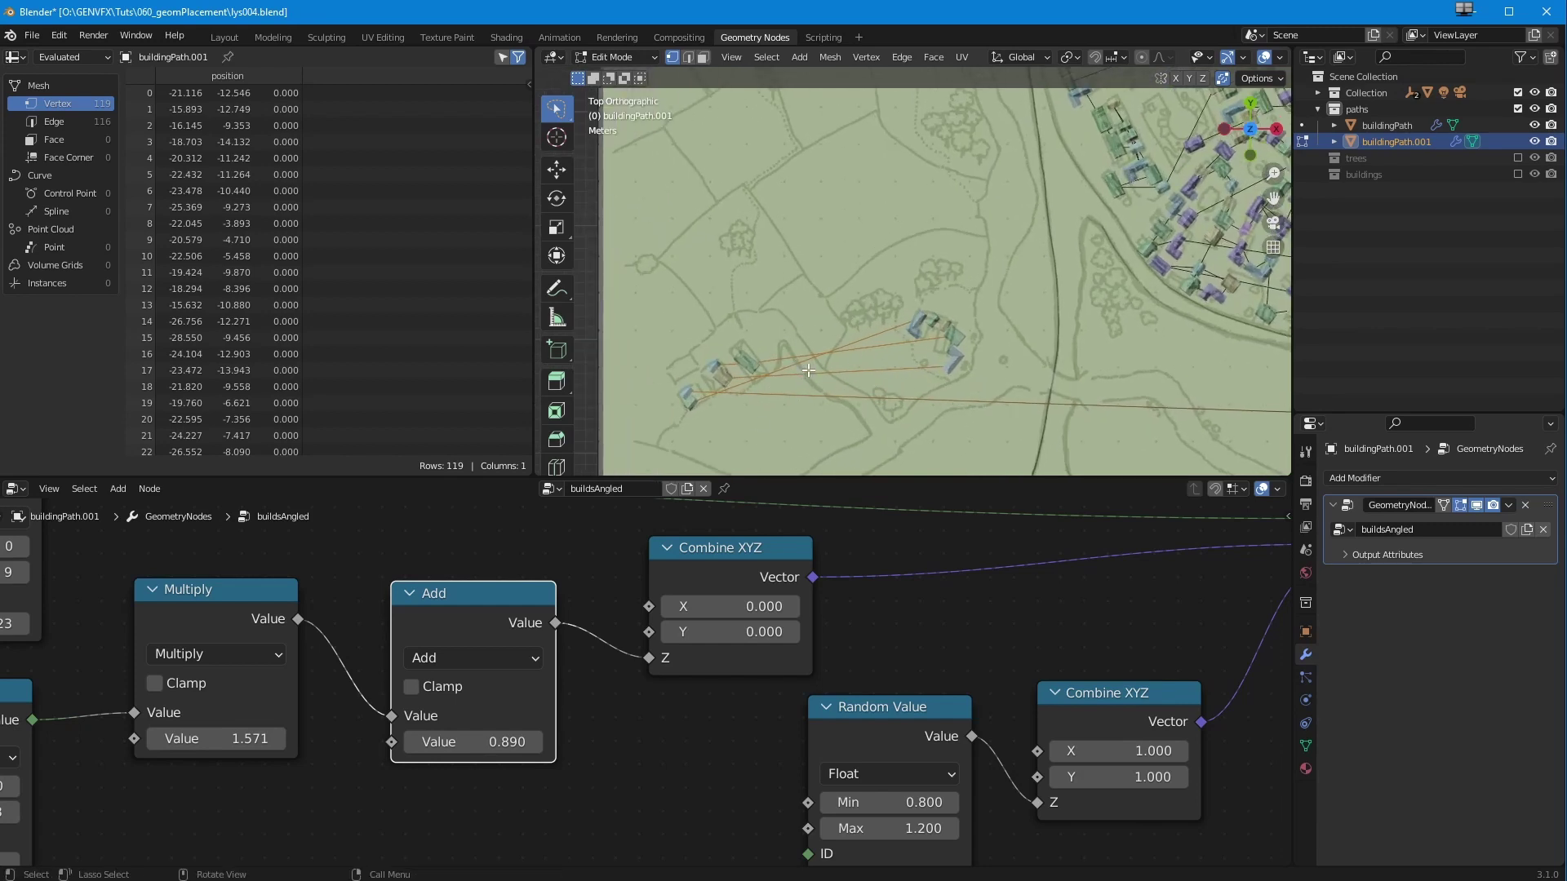
key("p")
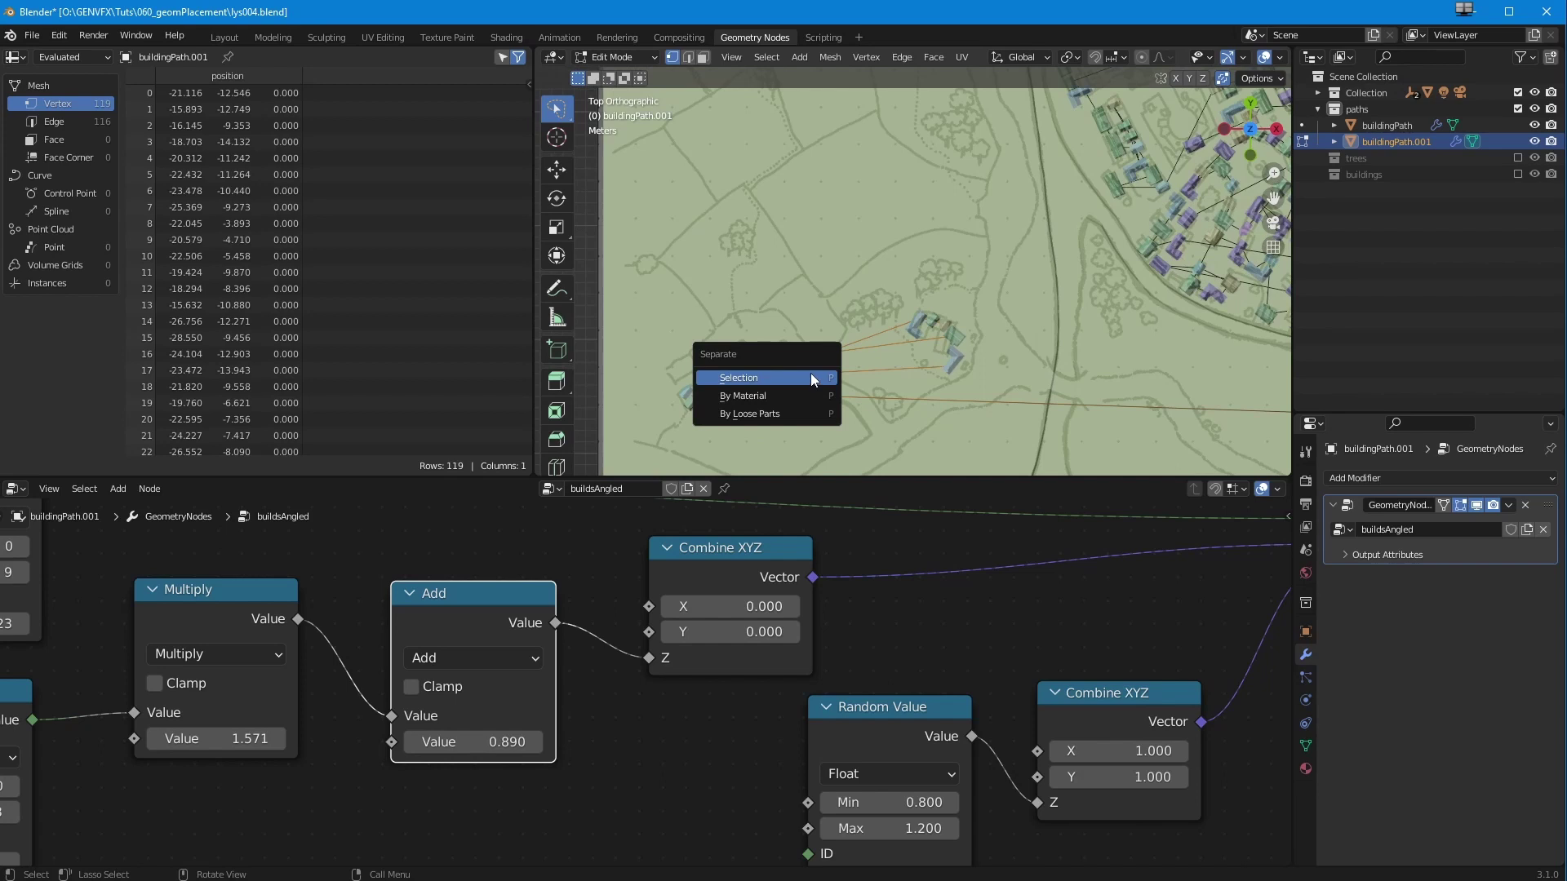
left_click(790, 377)
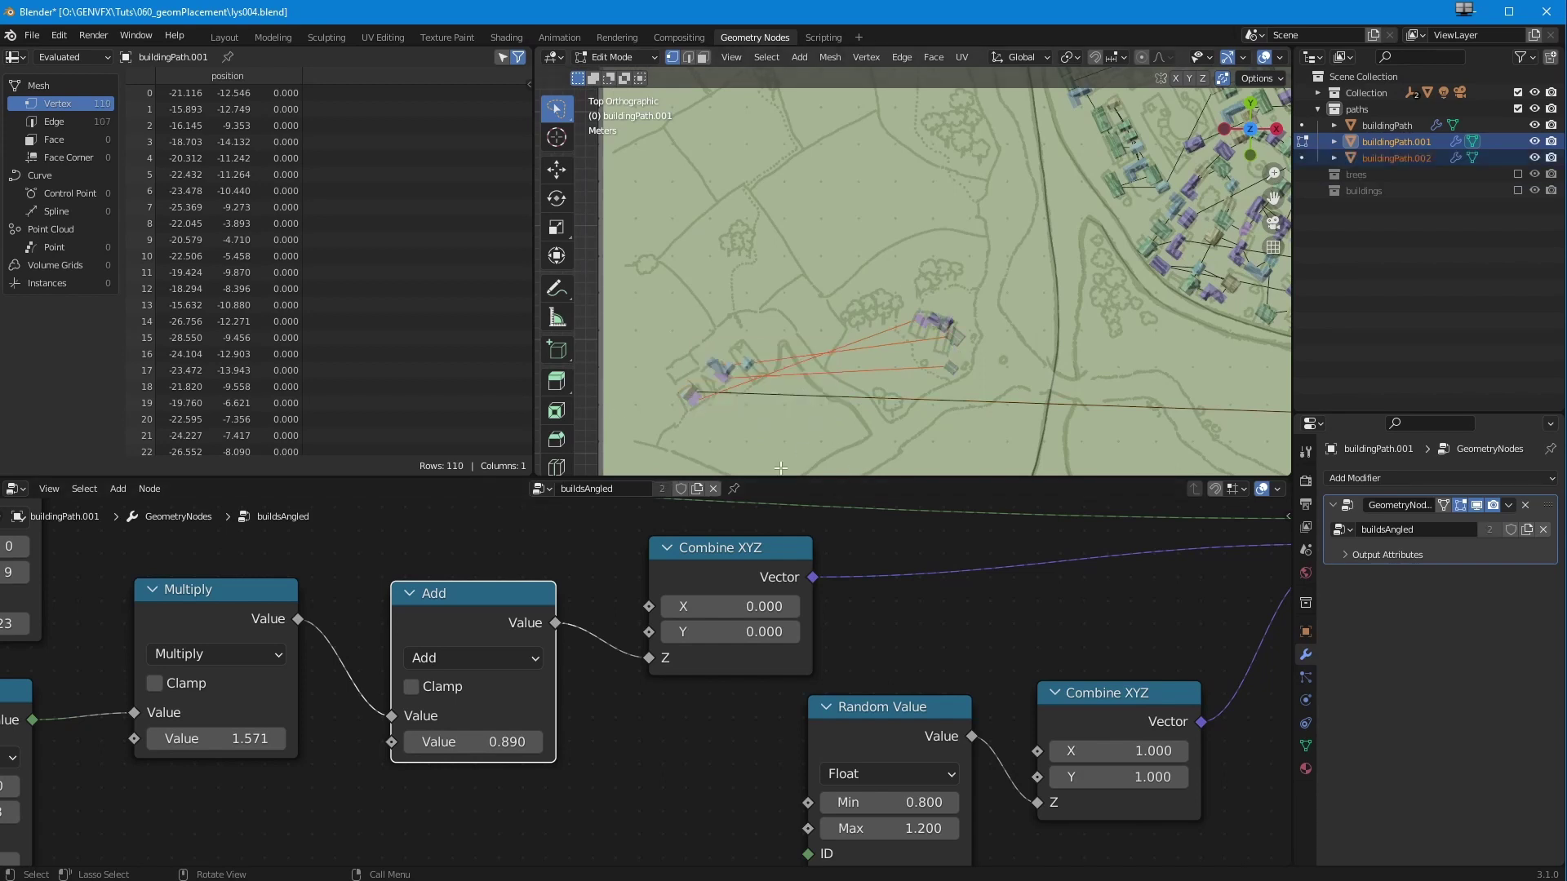
left_click(1379, 125)
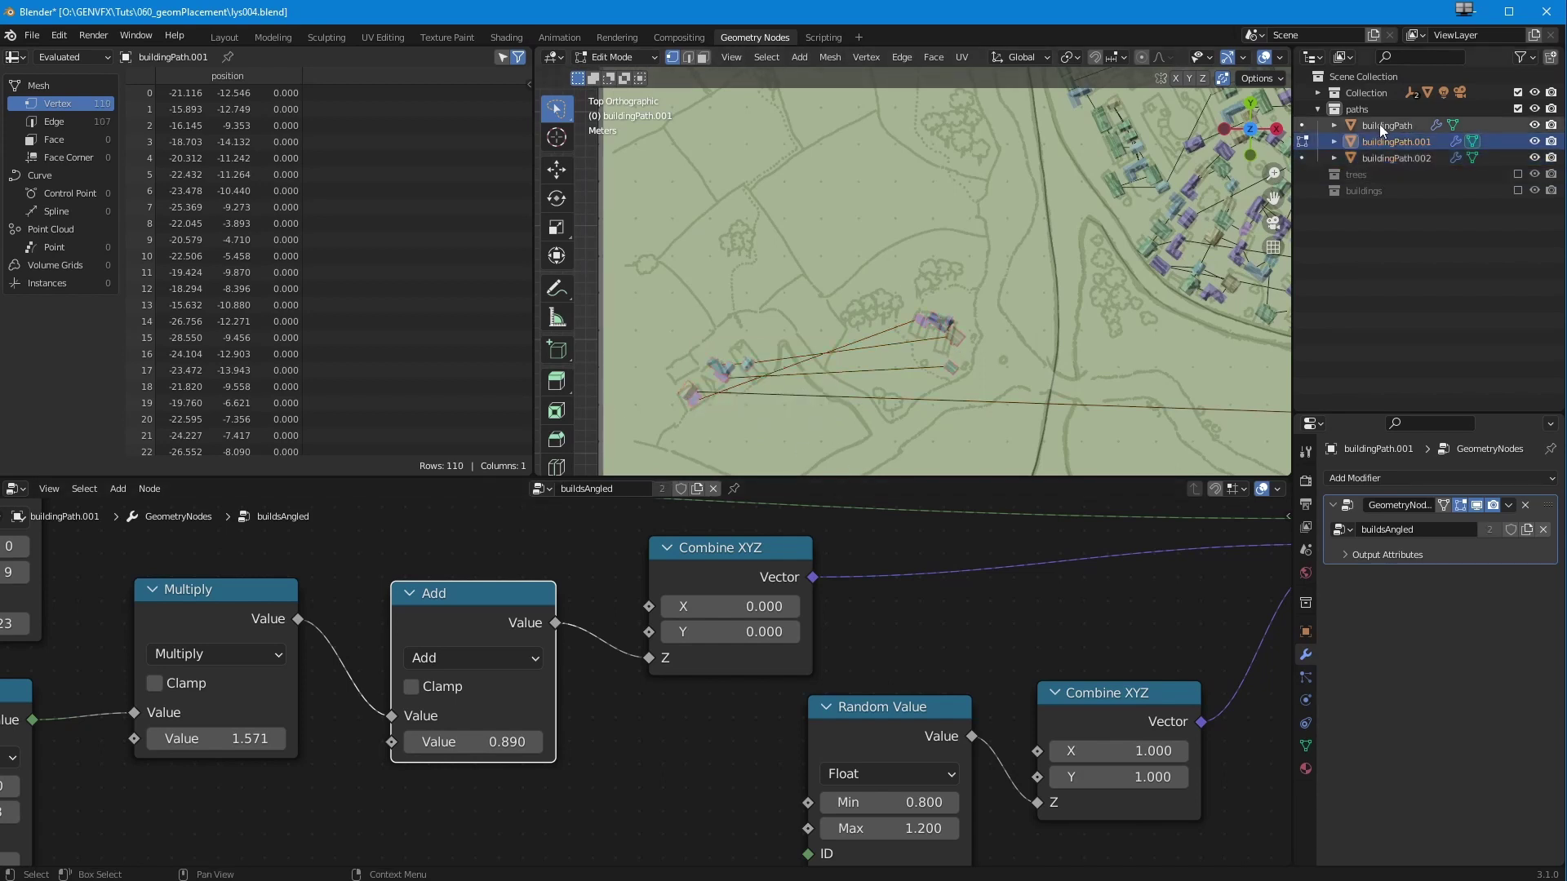
- Make a separate copy of the buildsAngled node tree and name it buildsAngledFarms
left_click(1390, 142)
left_click(1393, 158)
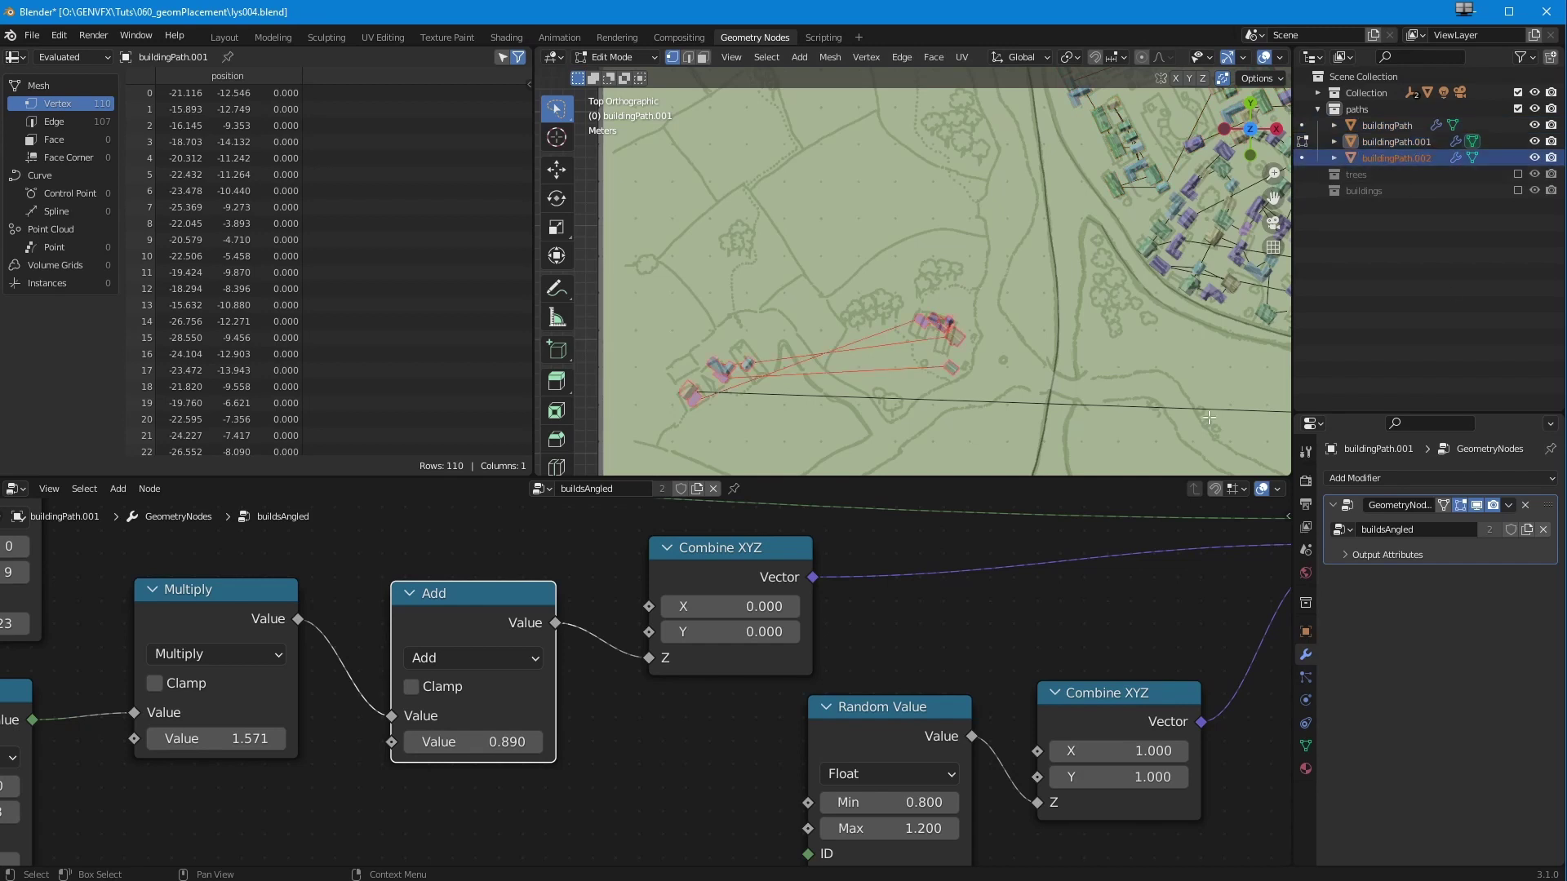
left_click(697, 488)
double_click(637, 488)
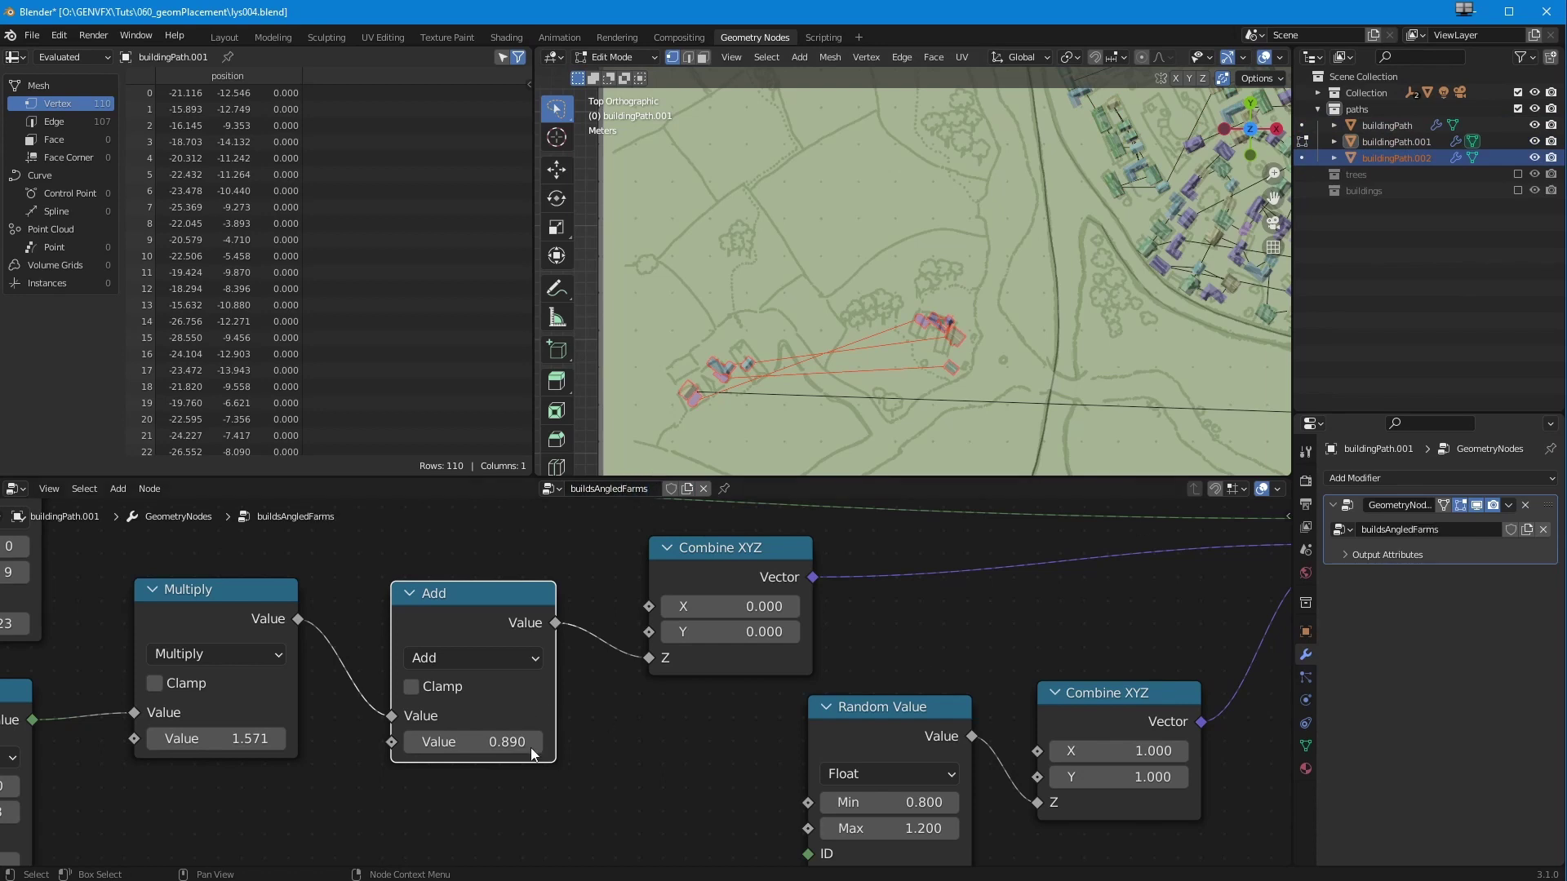
- Try varying the Add node value in the buildsAngledFarms tree to rotate the farmstead buildings
left_click(477, 743)
left_click(439, 769)
left_click_drag(449, 745, 476, 748, "shift")
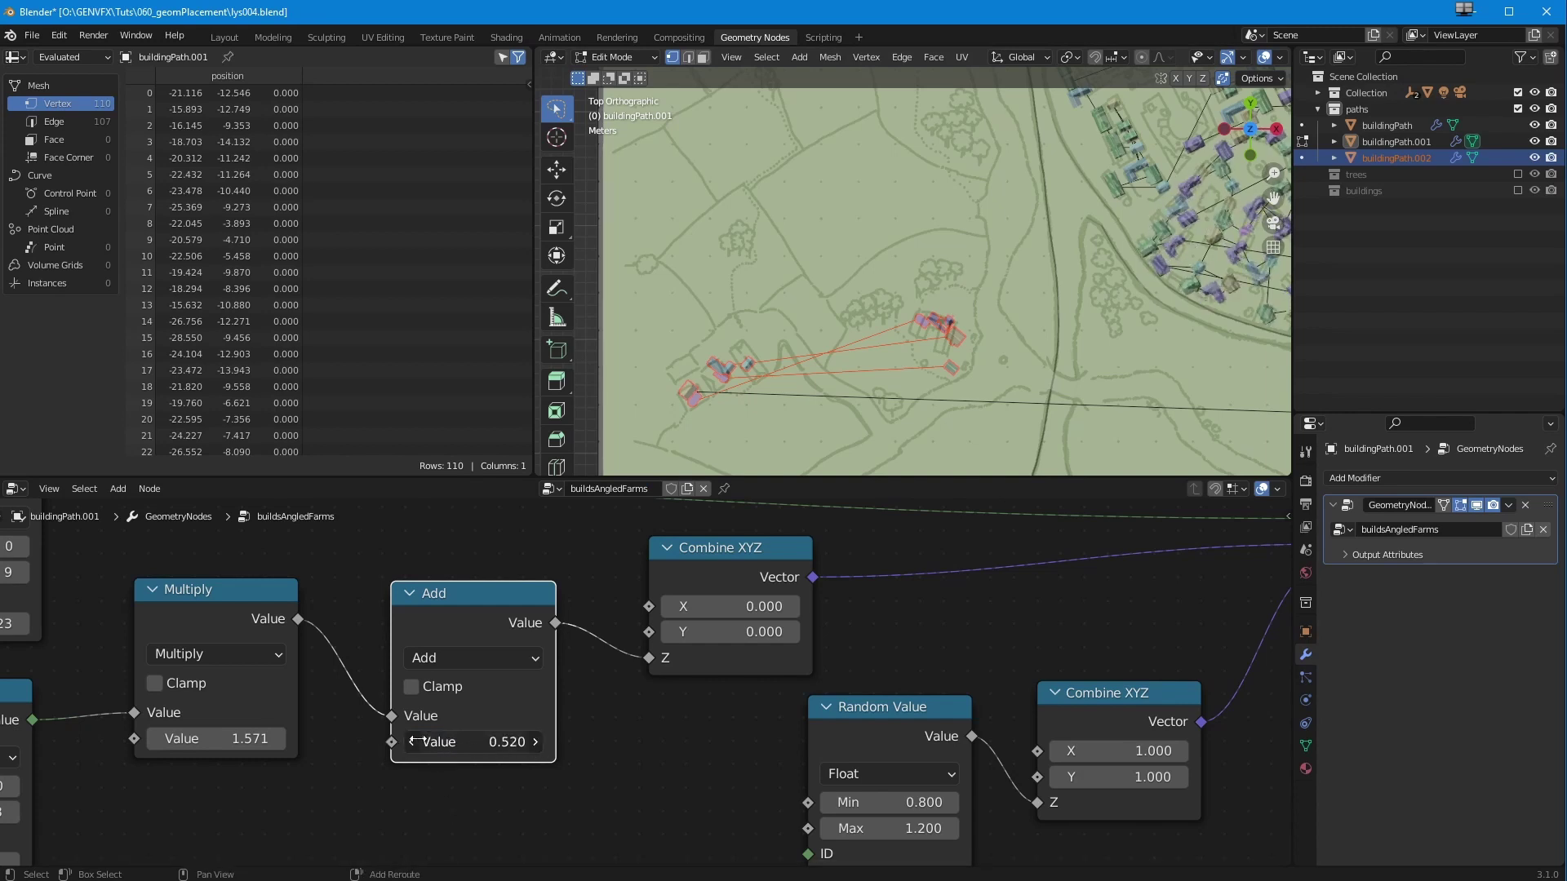
left_click_drag(419, 742, 551, 746)
- Switch editing to buildingPath.002 and set the Add node value in its buildsAngled tree to 0.460
left_click(1304, 158)
left_click_drag(472, 746, 404, 743, "shift")
scroll(877, 291, "down", 2)
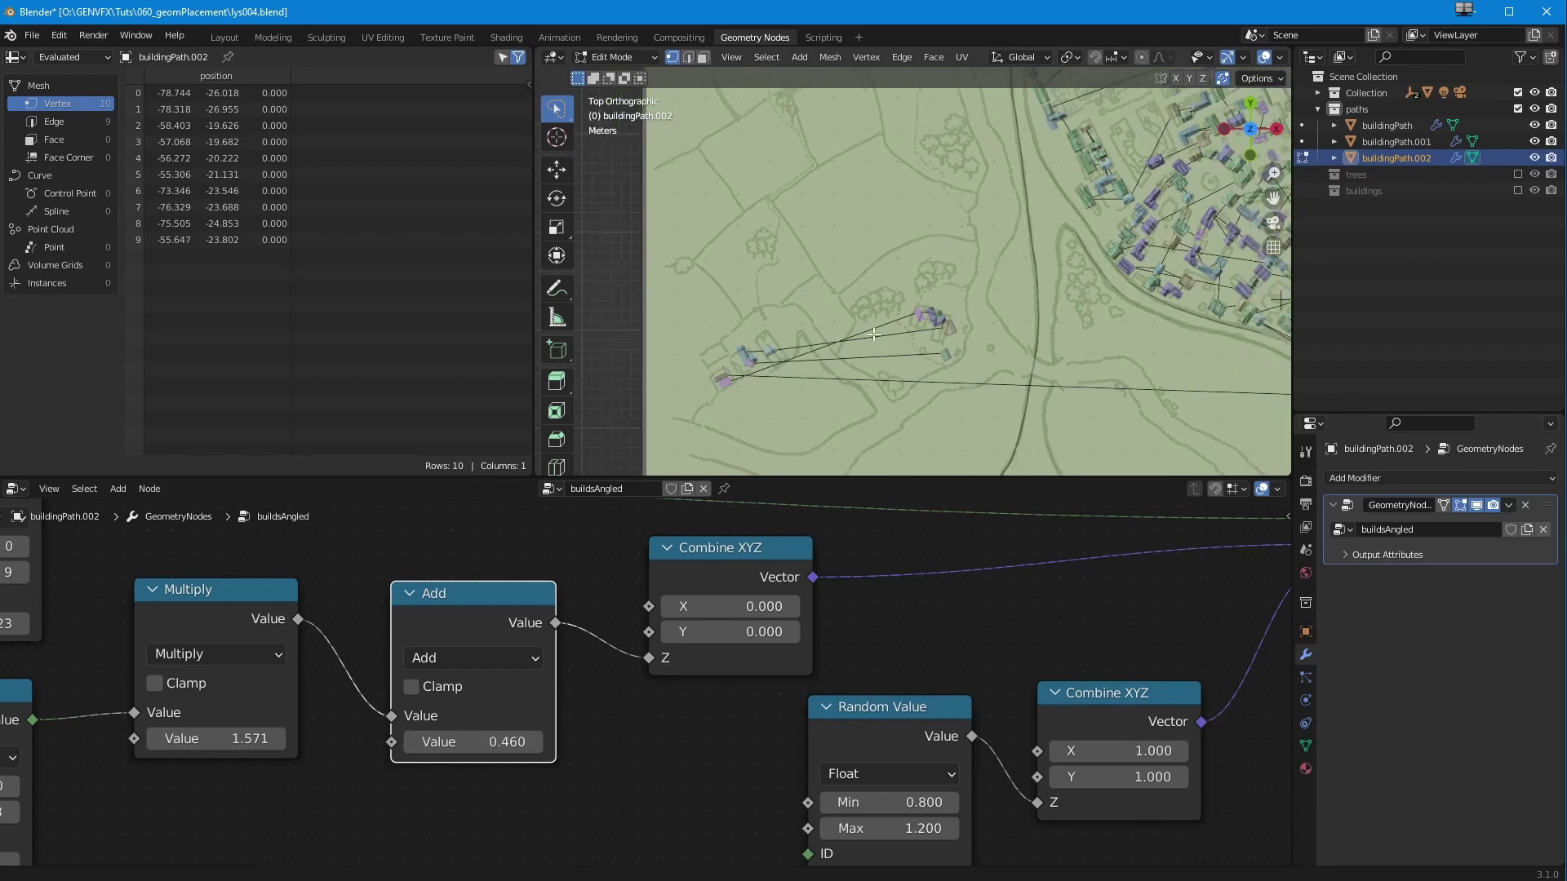
- Examine the rotated farmstead buildings in perspective, and check the whole town from the top view
middle_click_drag(877, 292, 741, 343)
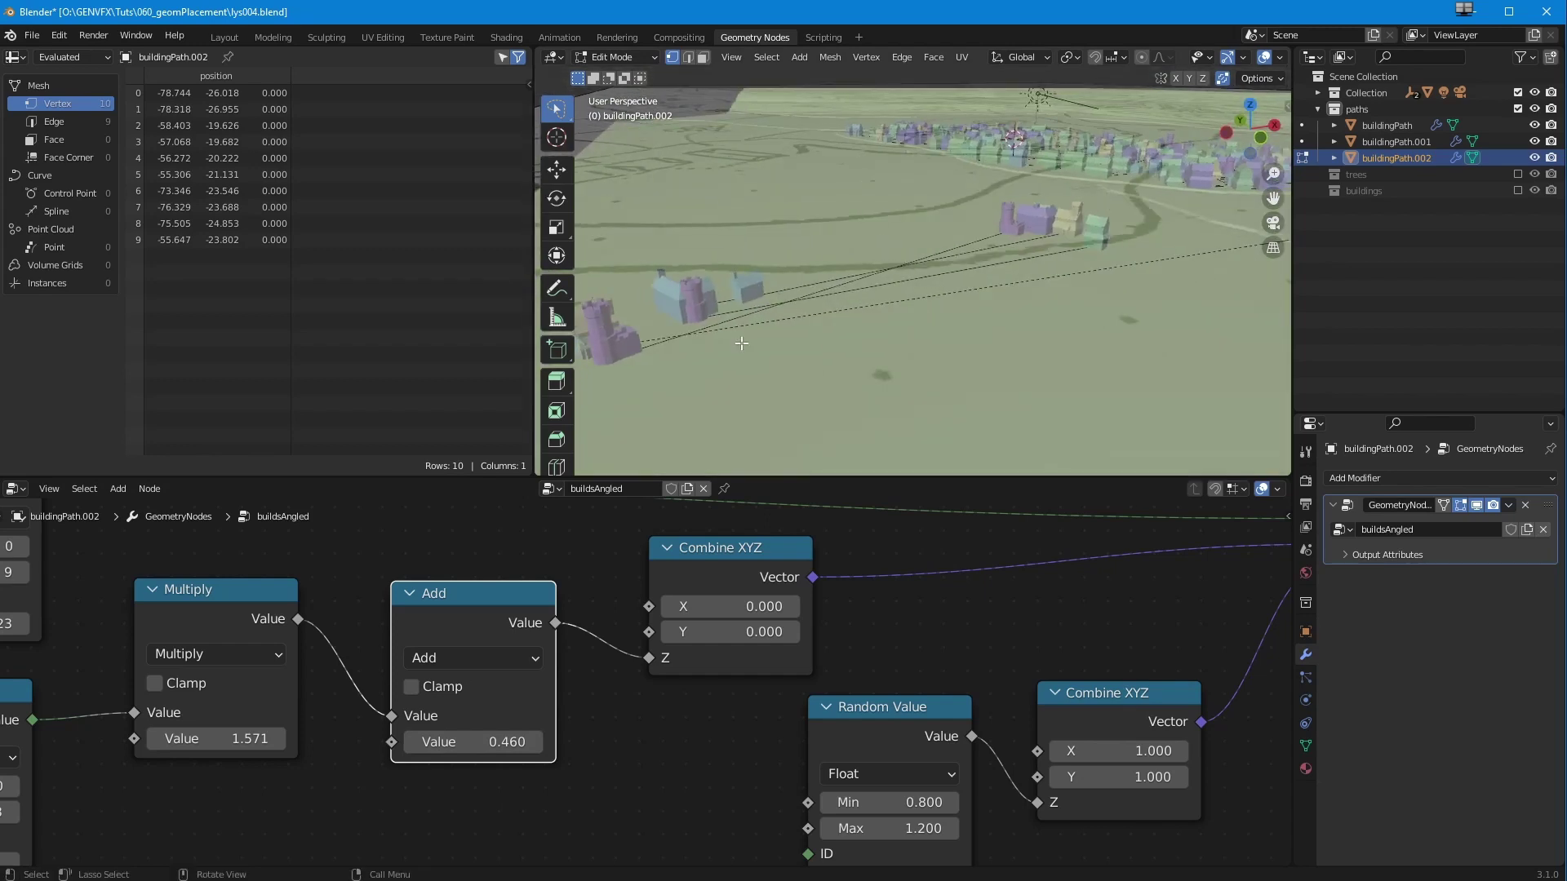
middle_click_drag(729, 272, 726, 360, "ctrl")
middle_click_drag(726, 360, 666, 260, "ctrl")
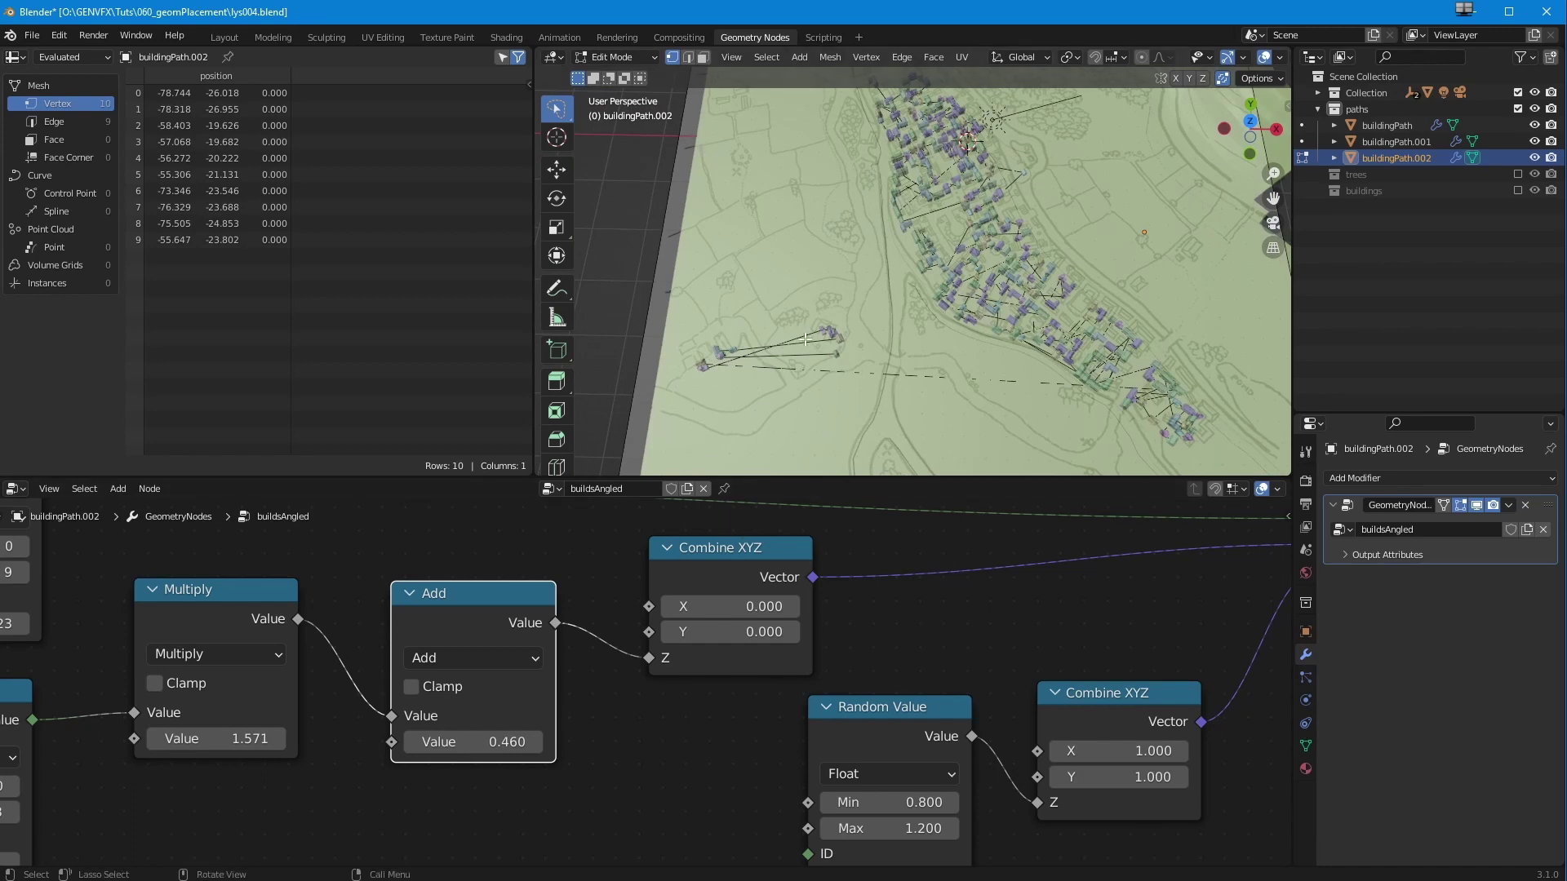
key("KP_7")
scroll(805, 337, "down", 2)
middle_click_drag(851, 300, 766, 391, "shift")
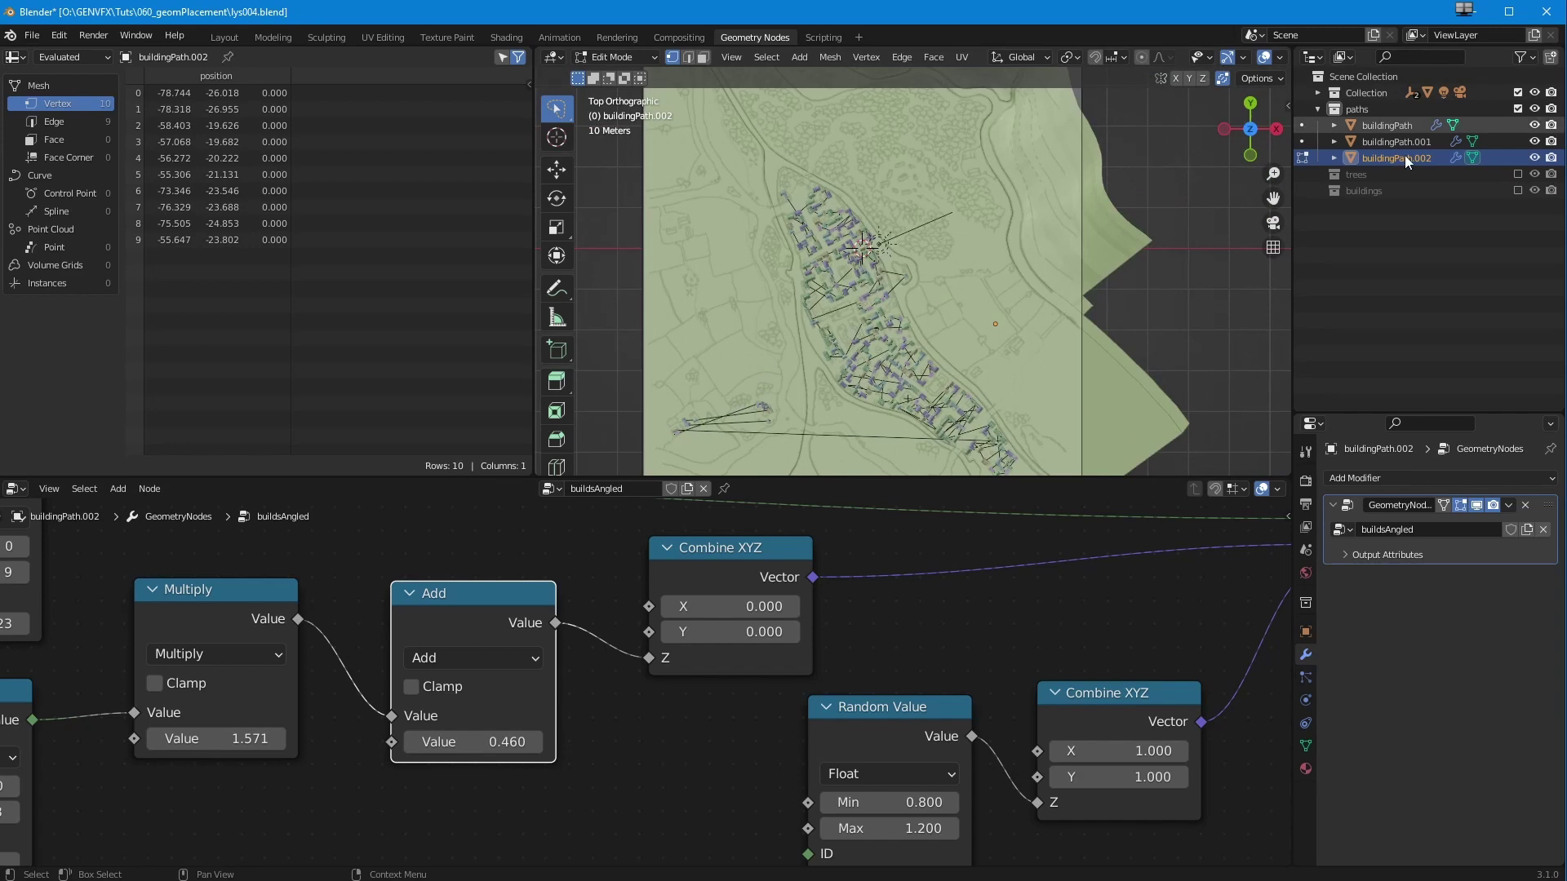
middle_click_drag(791, 222, 792, 232, "ctrl")
- In the Modeling workspace, add a single-vertex object and move it about 17.85 m along X into the forest east of the town
left_click(273, 37)
middle_click_drag(685, 353, 682, 576, "ctrl")
middle_click_drag(627, 328, 647, 734, "shift")
middle_click_drag(641, 532, 597, 544, "ctrl")
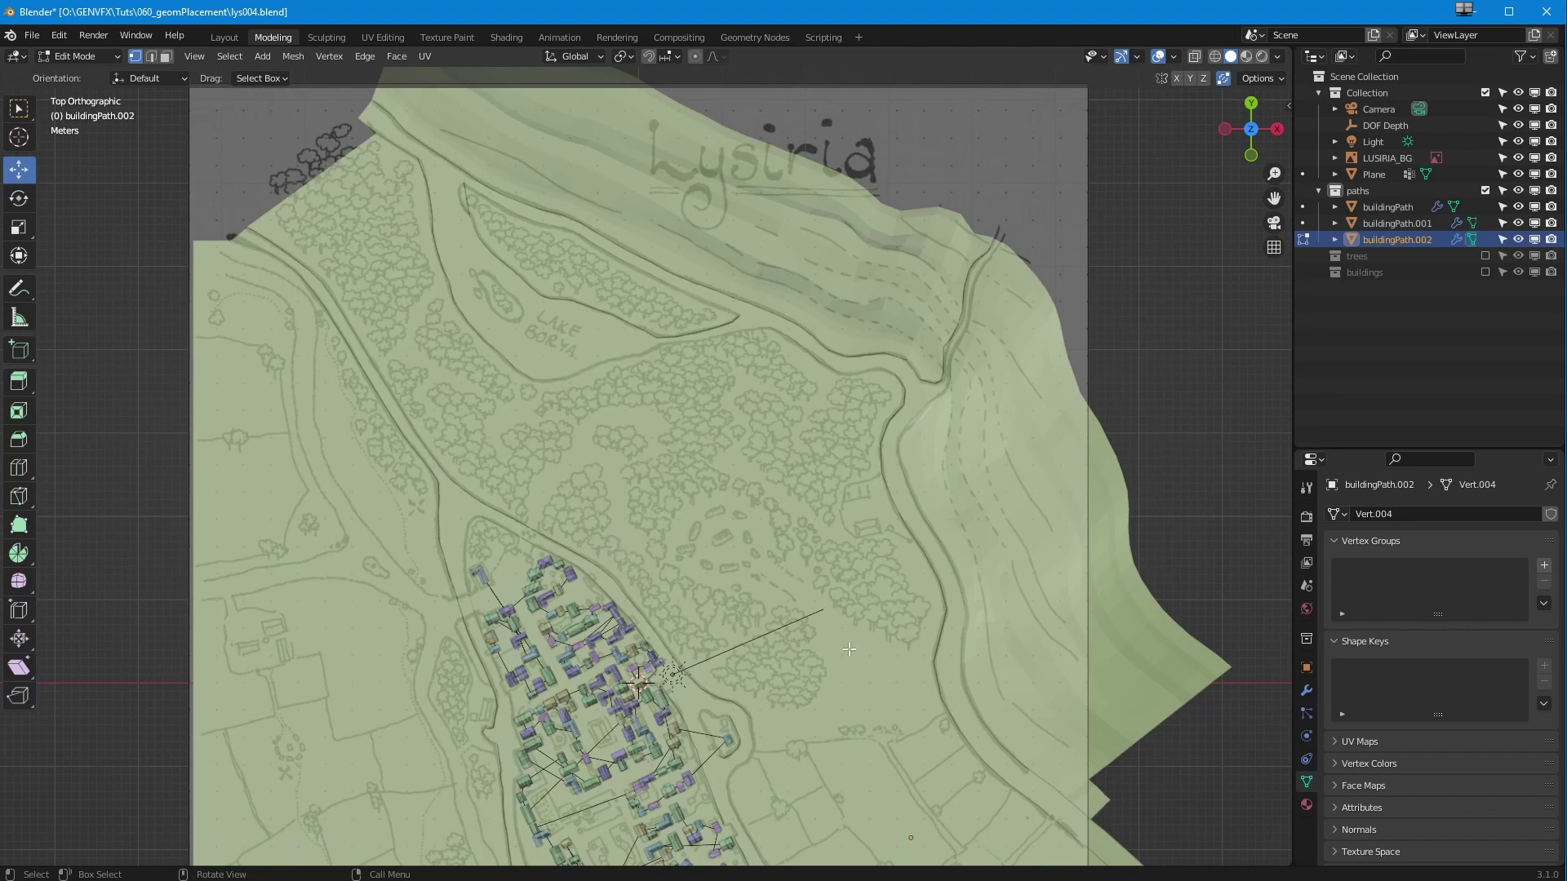
middle_click_drag(668, 673, 726, 559, "ctrl")
middle_click_drag(783, 504, 744, 368, "shift")
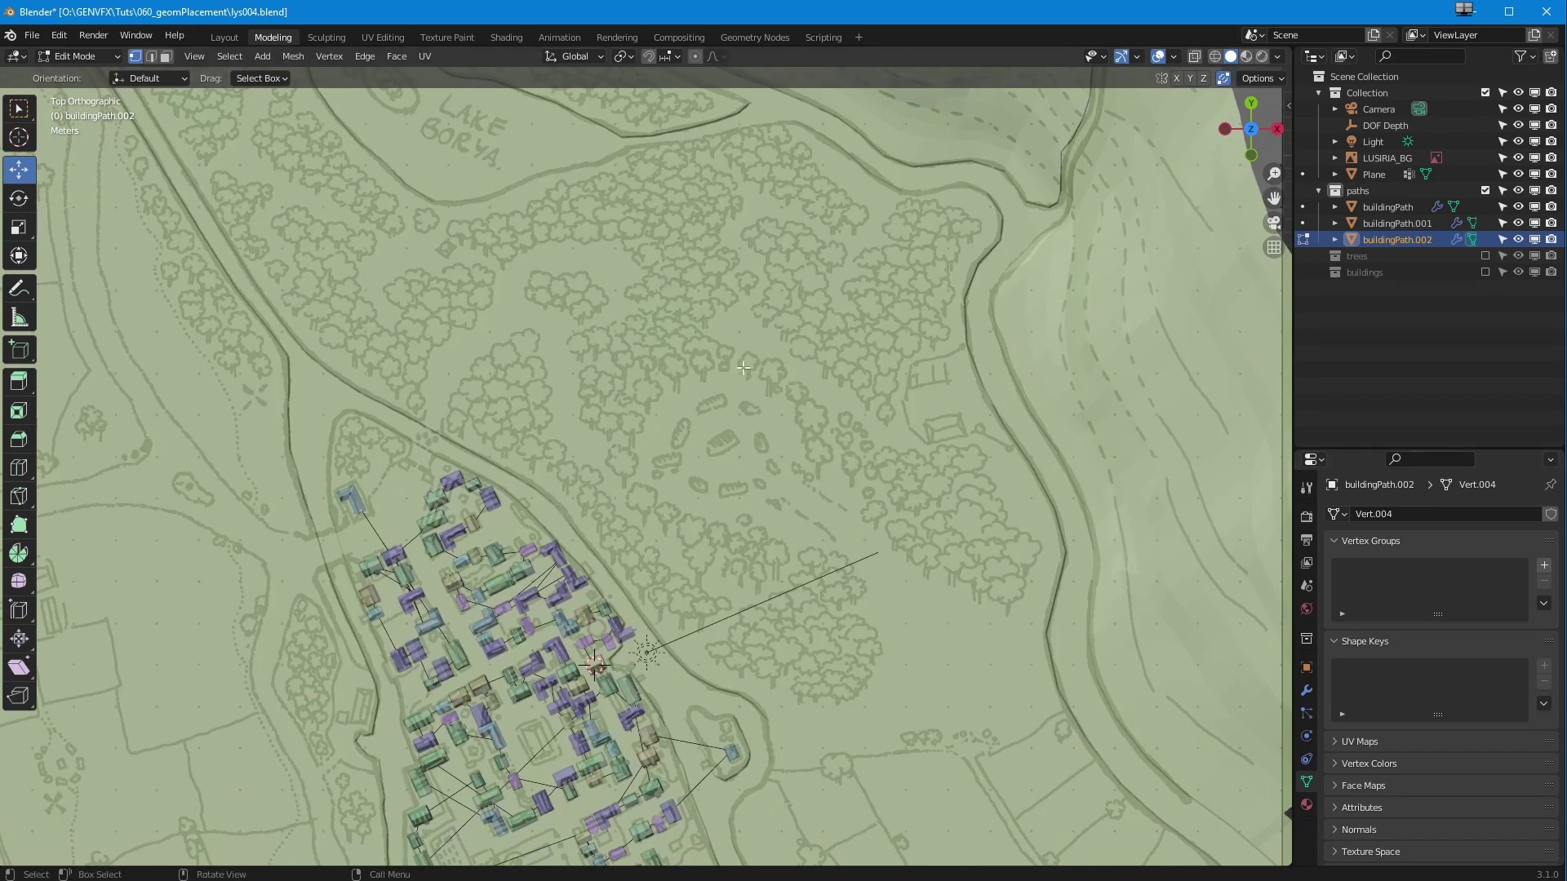
key("Tab")
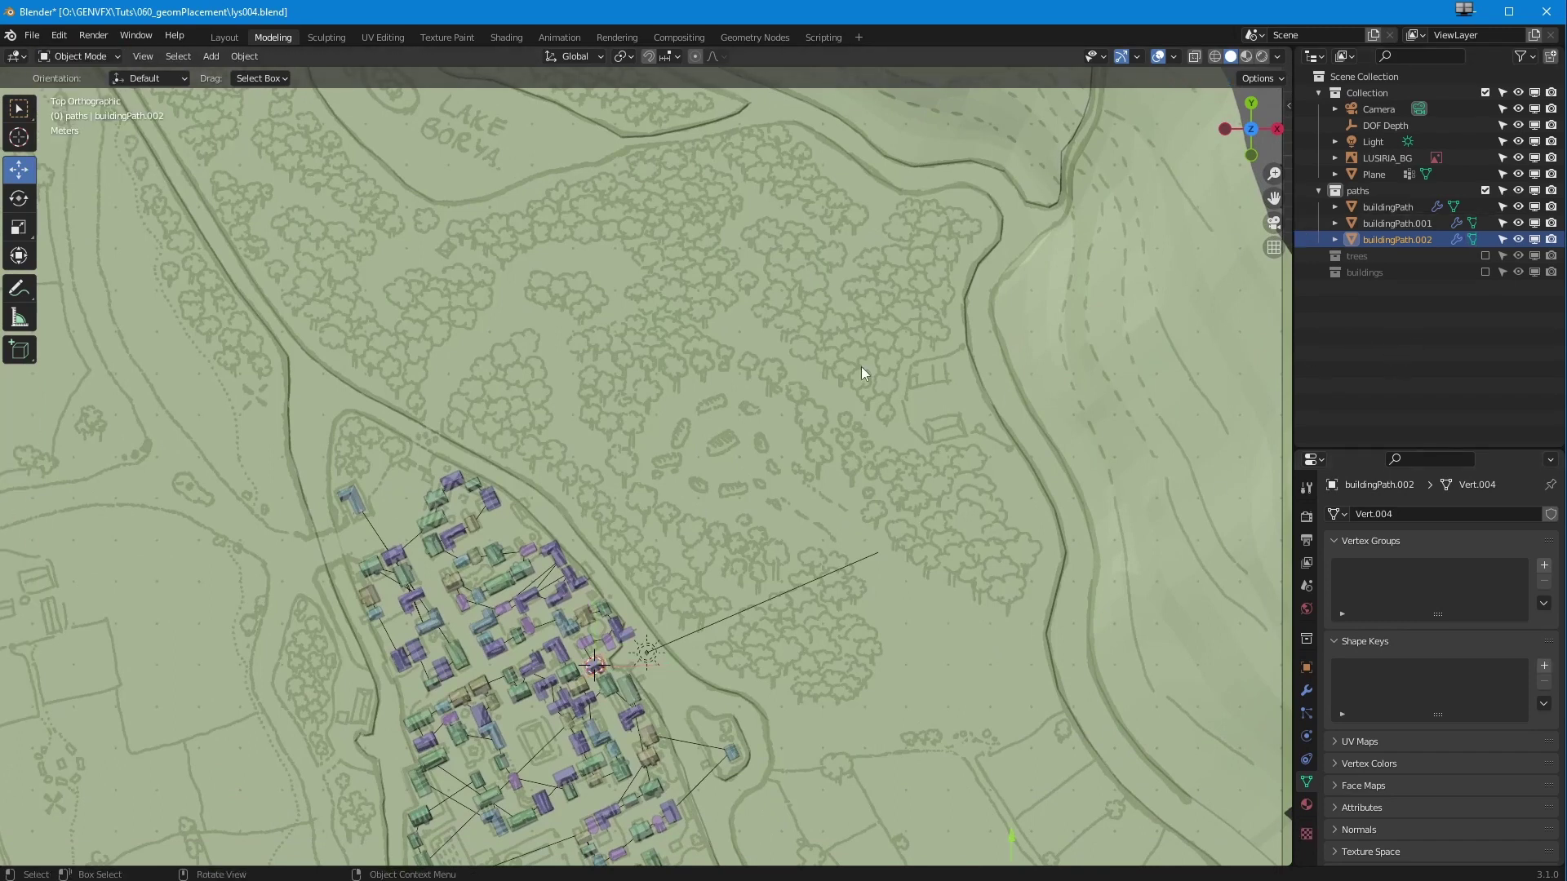
left_click(210, 56)
mouse_move(245, 74)
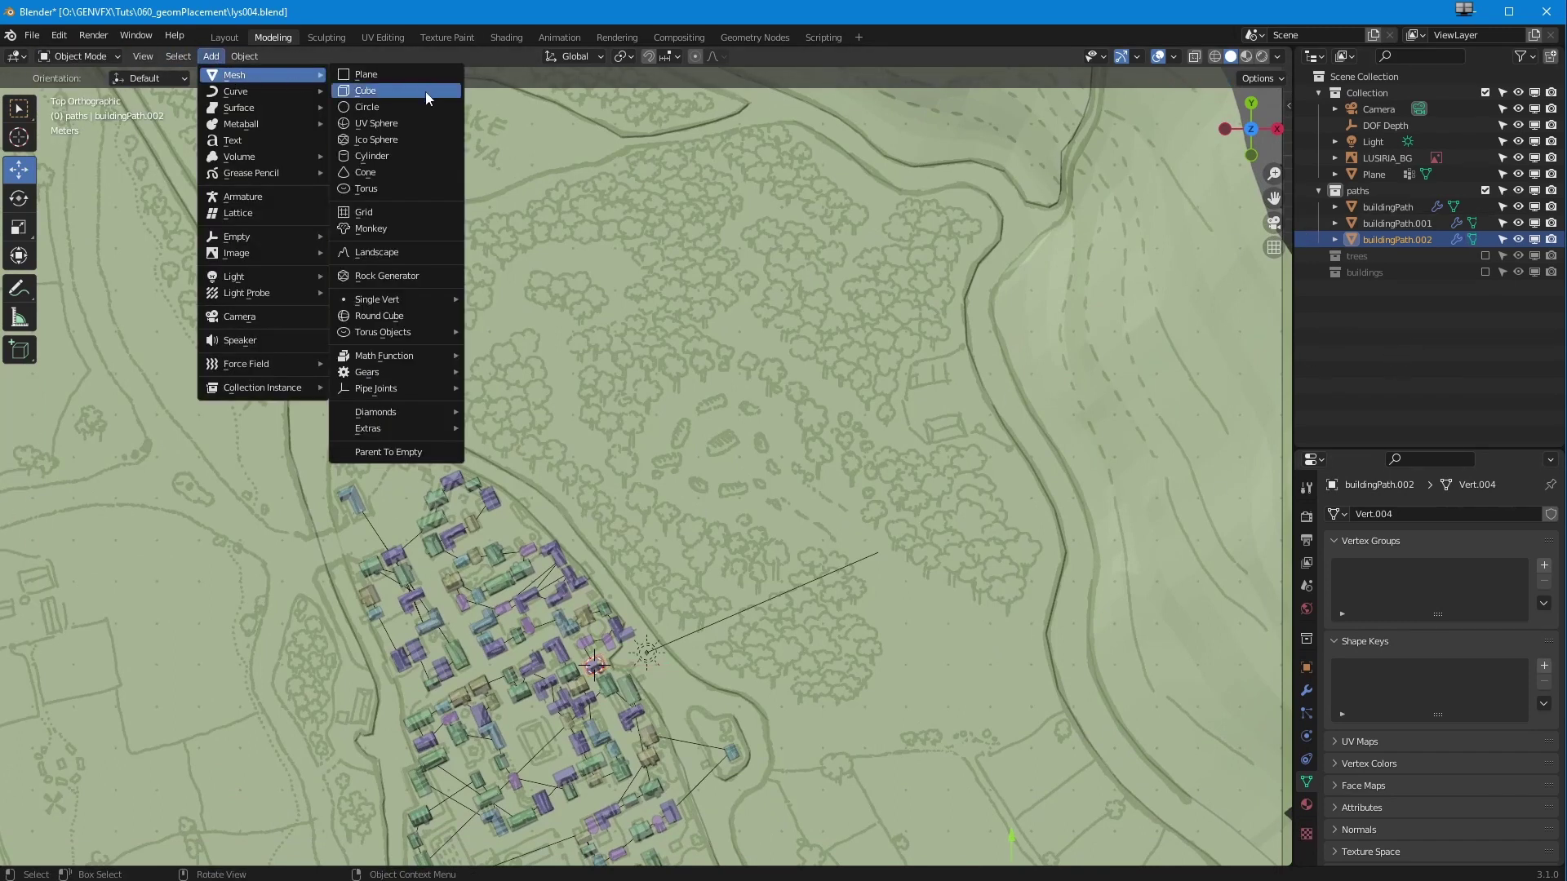
mouse_move(370, 302)
left_click(527, 307)
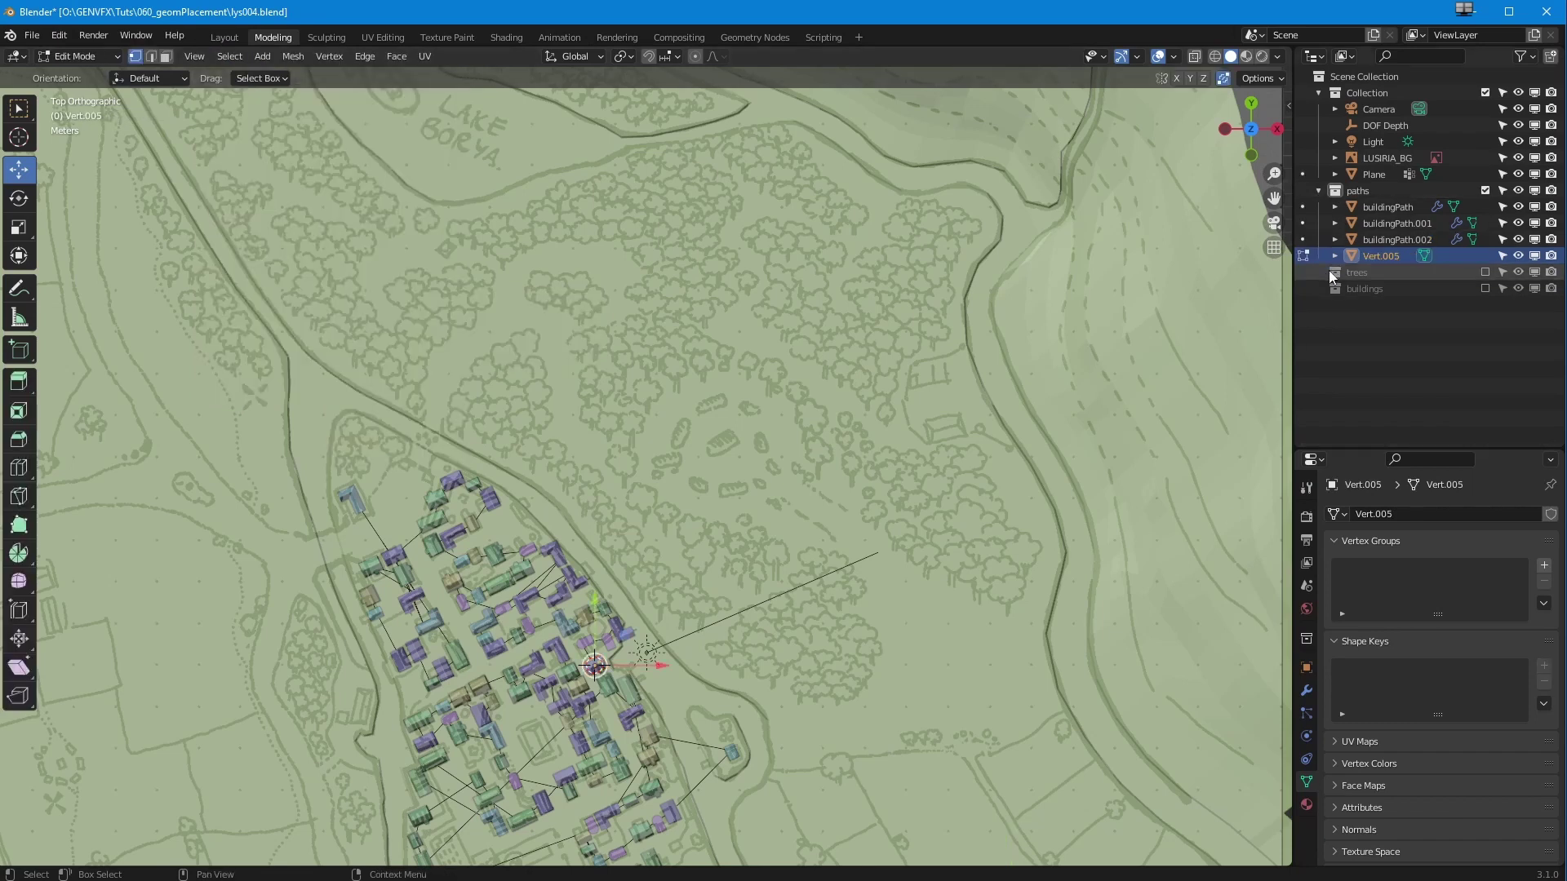
left_click_drag(660, 666, 824, 680)
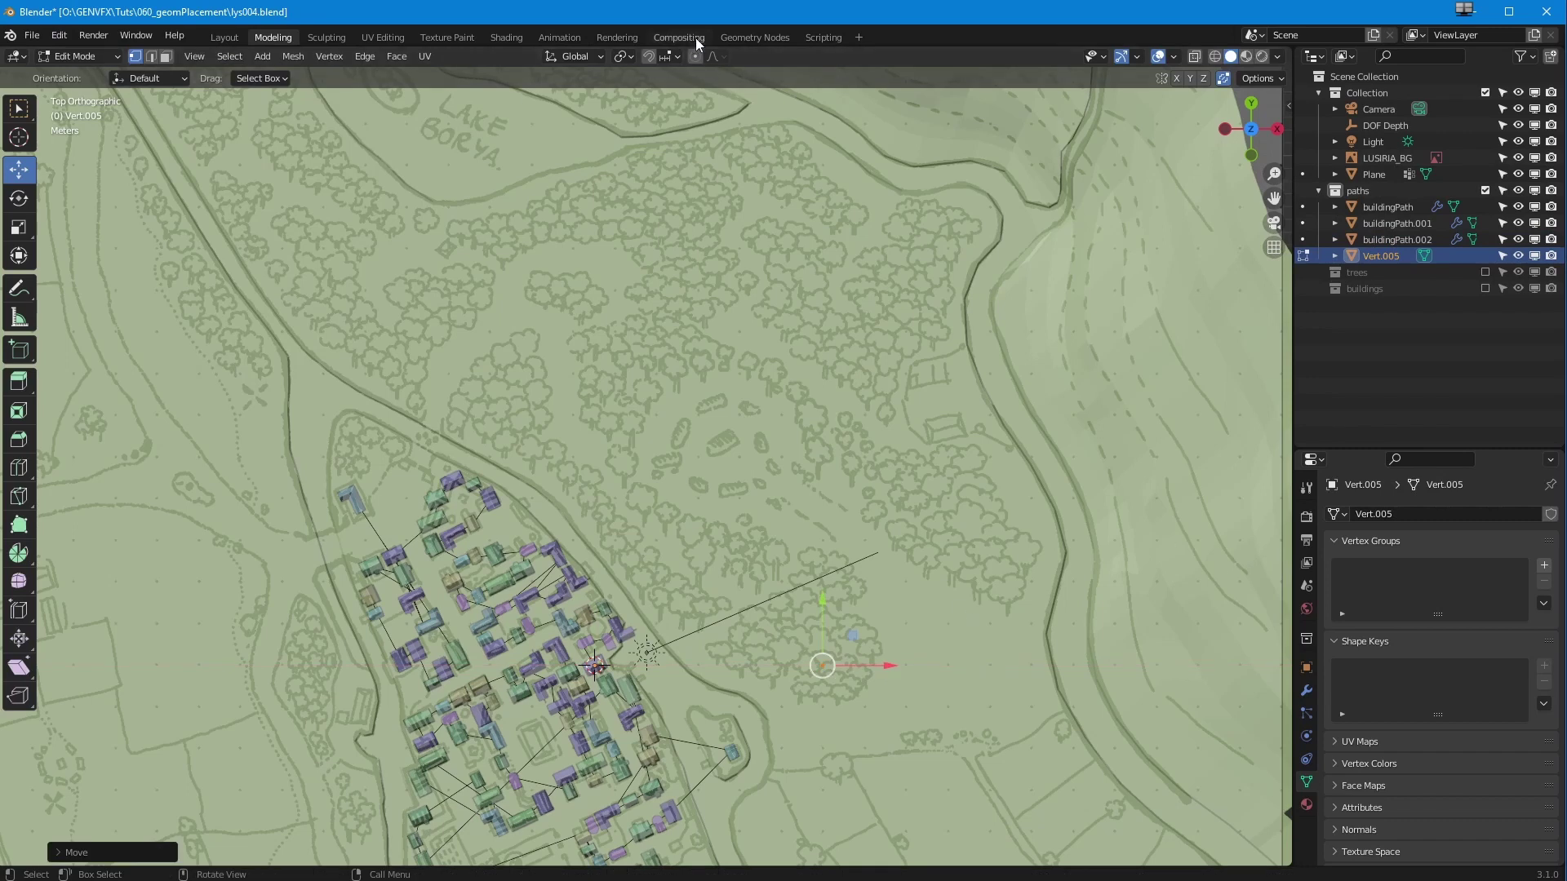
- In the Geometry Nodes workspace, assign buildsAngled.001 to the new vertex object, make it a separate copy, and name the copy tress
left_click(751, 38)
left_click(606, 488)
left_click(555, 490)
left_click(565, 527)
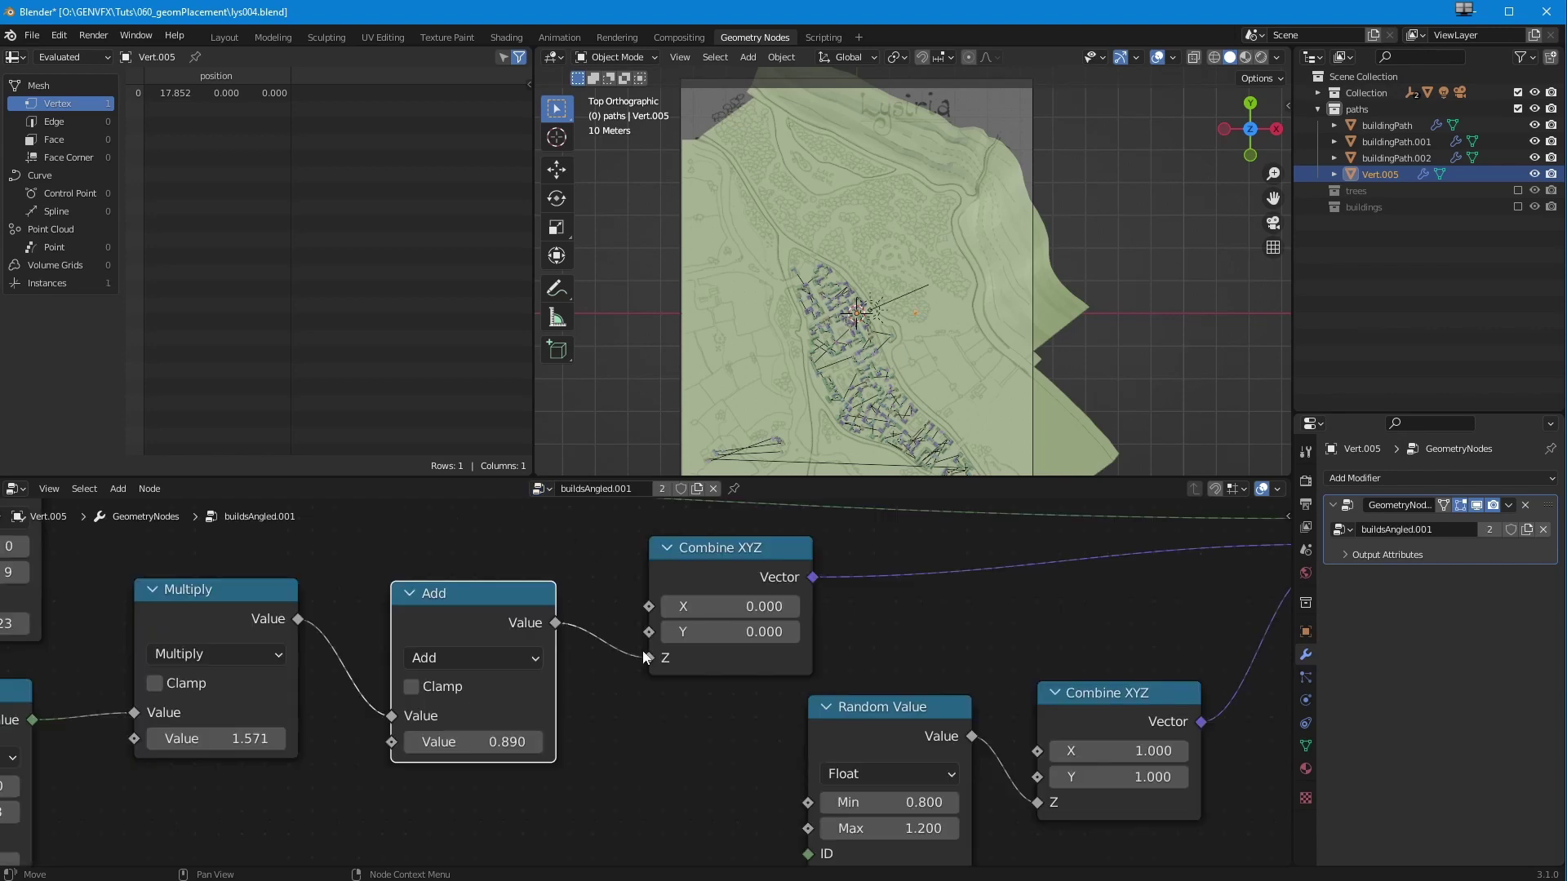
left_click(696, 489)
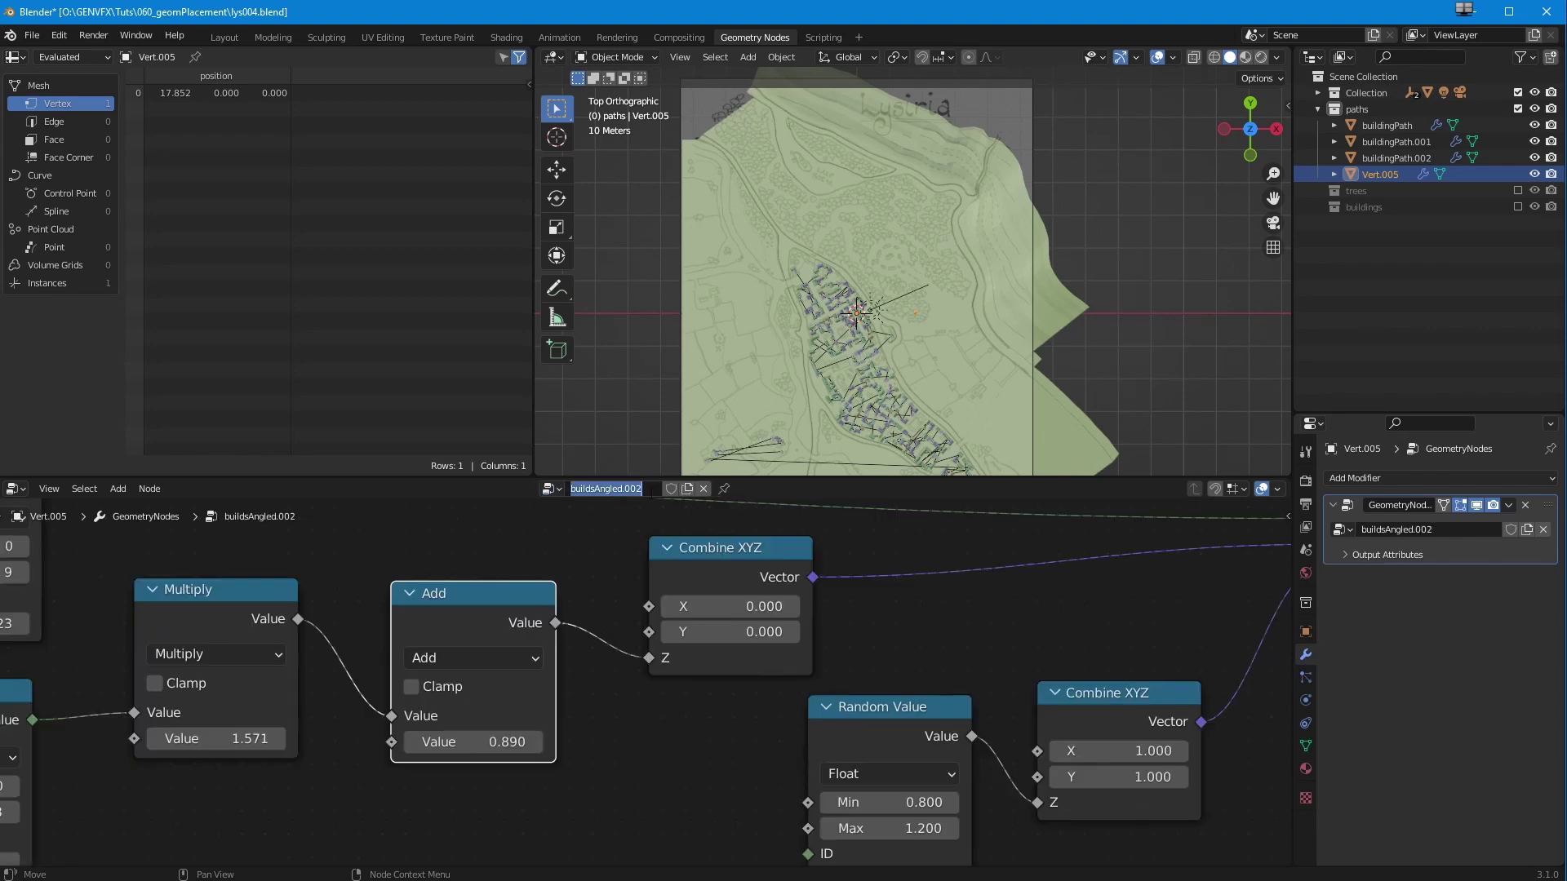
type("tress")
key("Return")
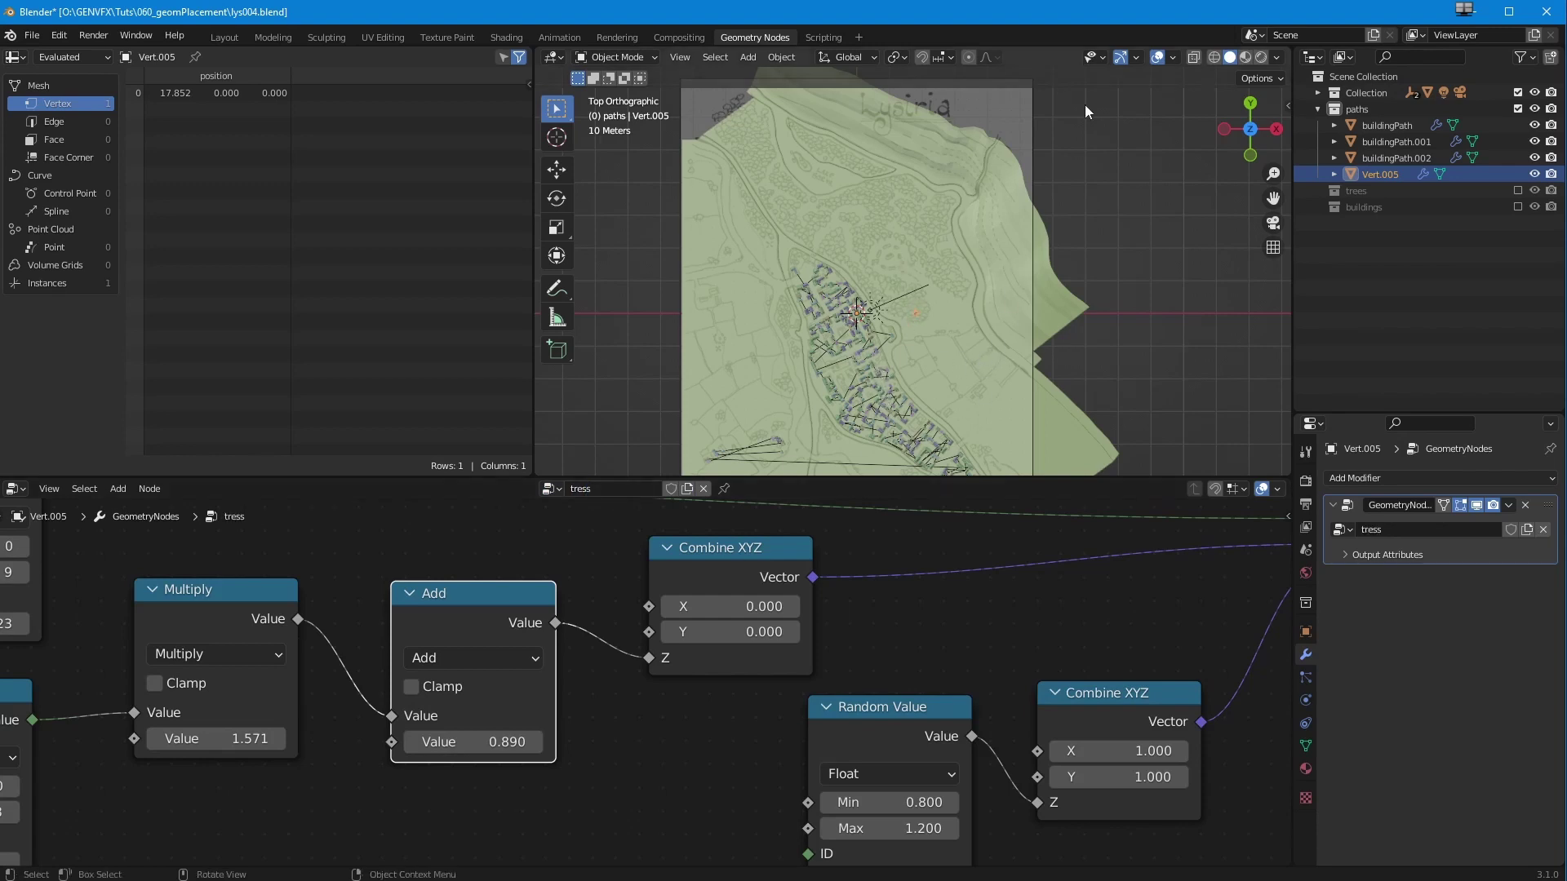
- Change the Collection Info node in the tress tree to use the trees collection
scroll(870, 298, "up", 10)
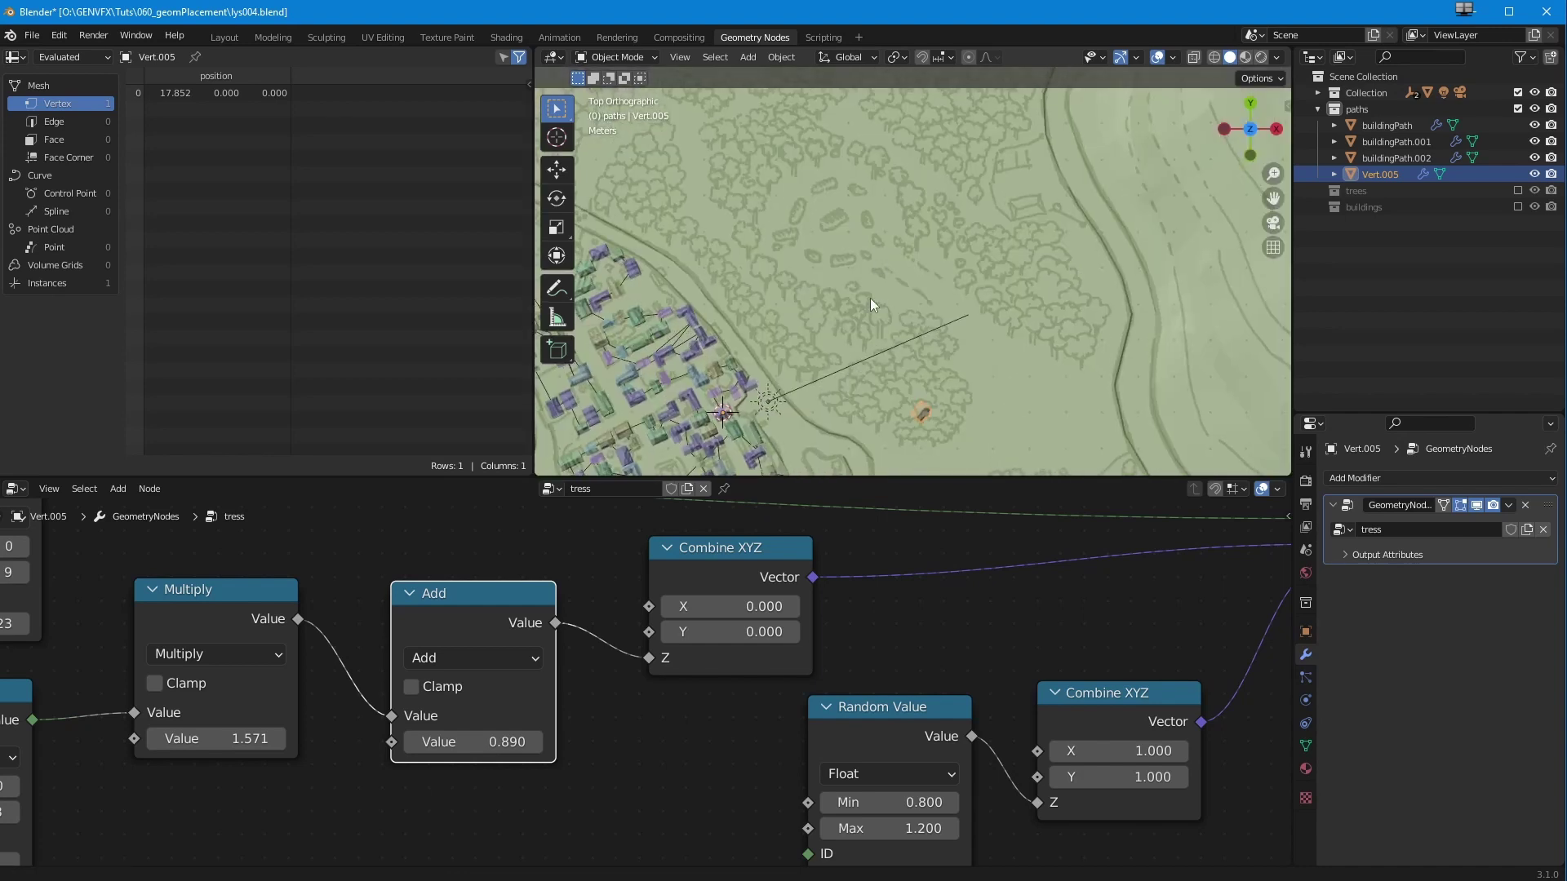
middle_click_drag(815, 145, 816, 136, "ctrl")
middle_click_drag(818, 465, 804, 254, "shift")
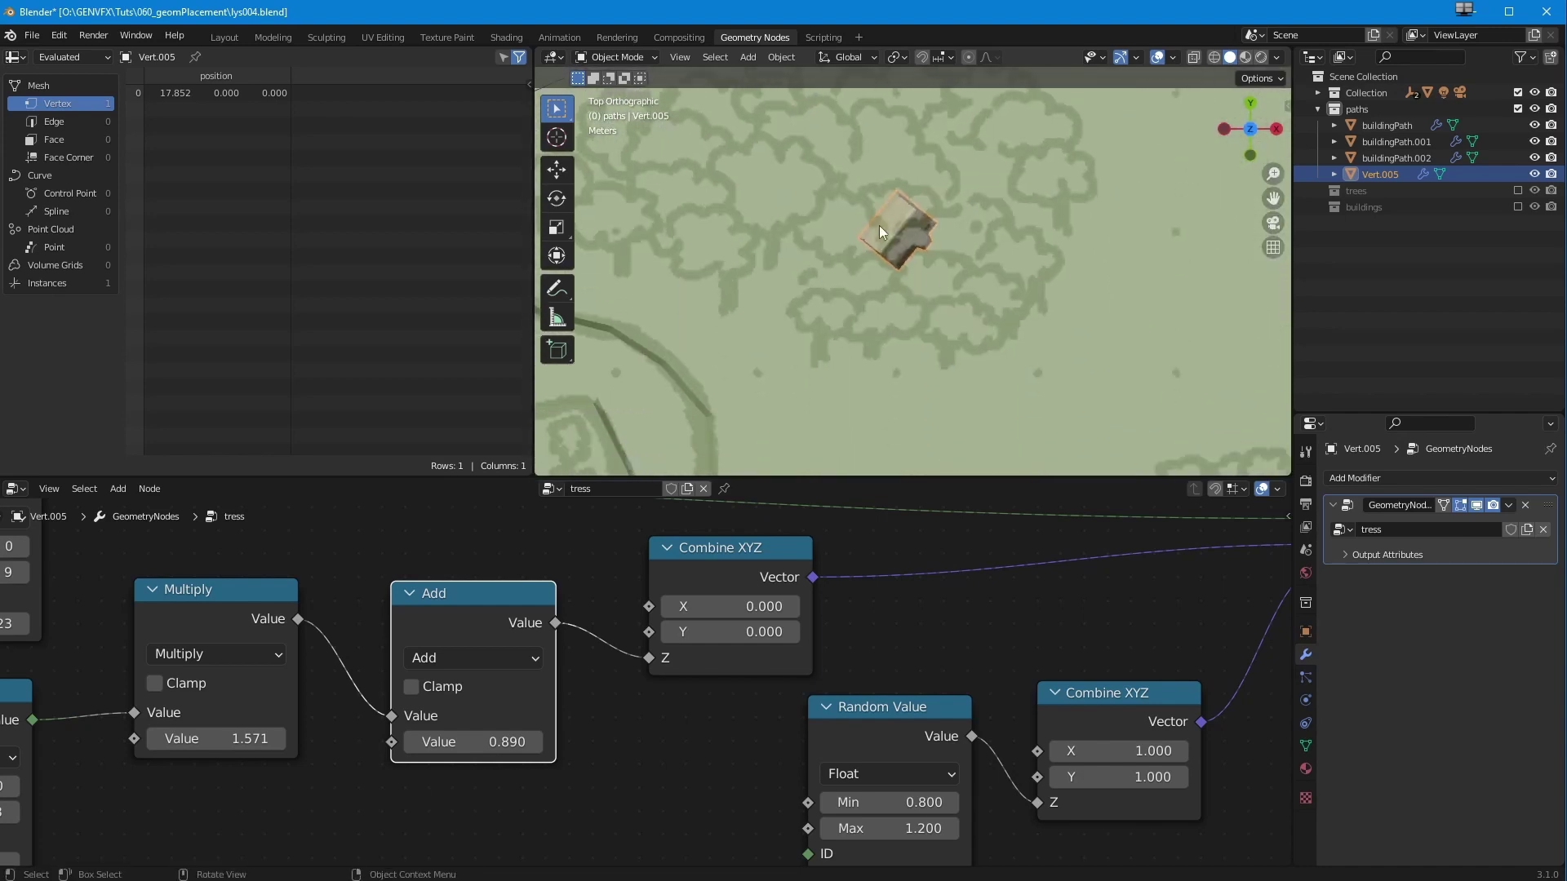
scroll(356, 712, "down", 2)
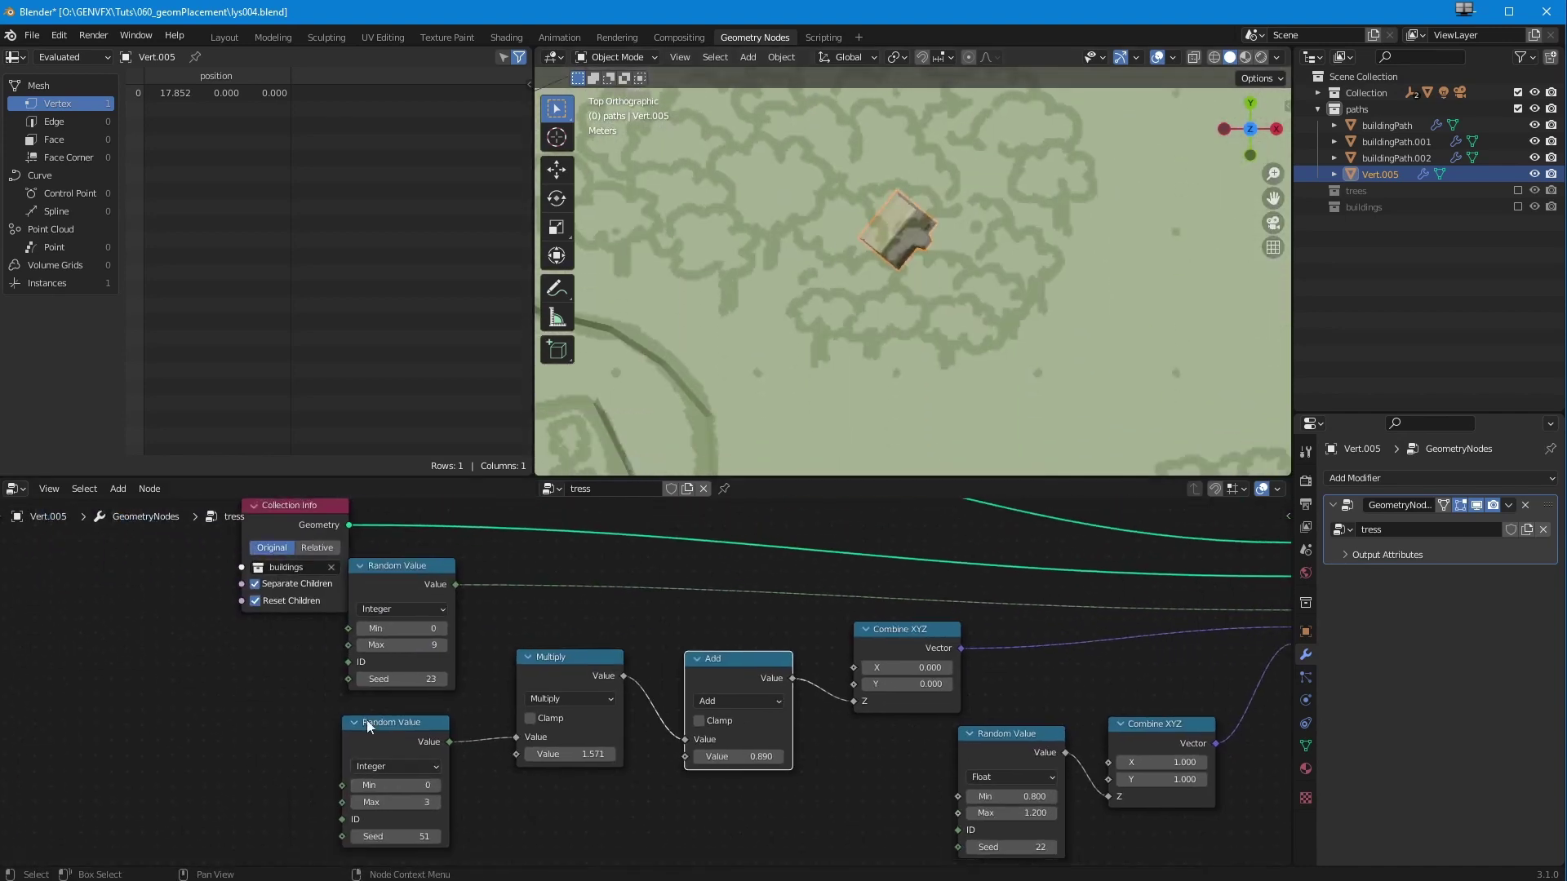
scroll(596, 785, "down", 1)
middle_click_drag(598, 787, 478, 783)
left_click(228, 569)
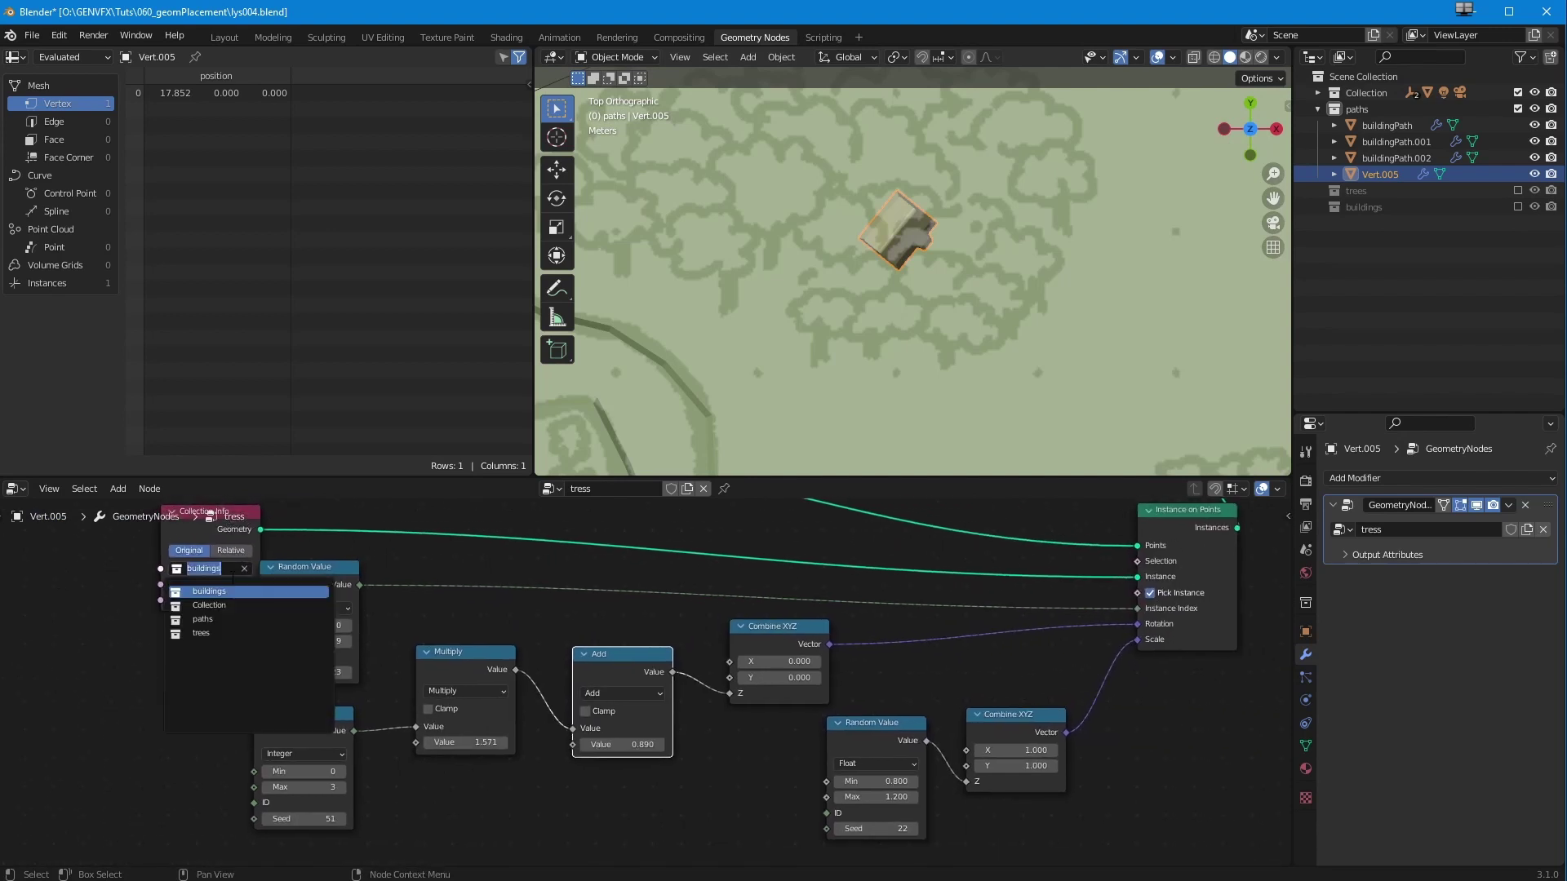
left_click(204, 634)
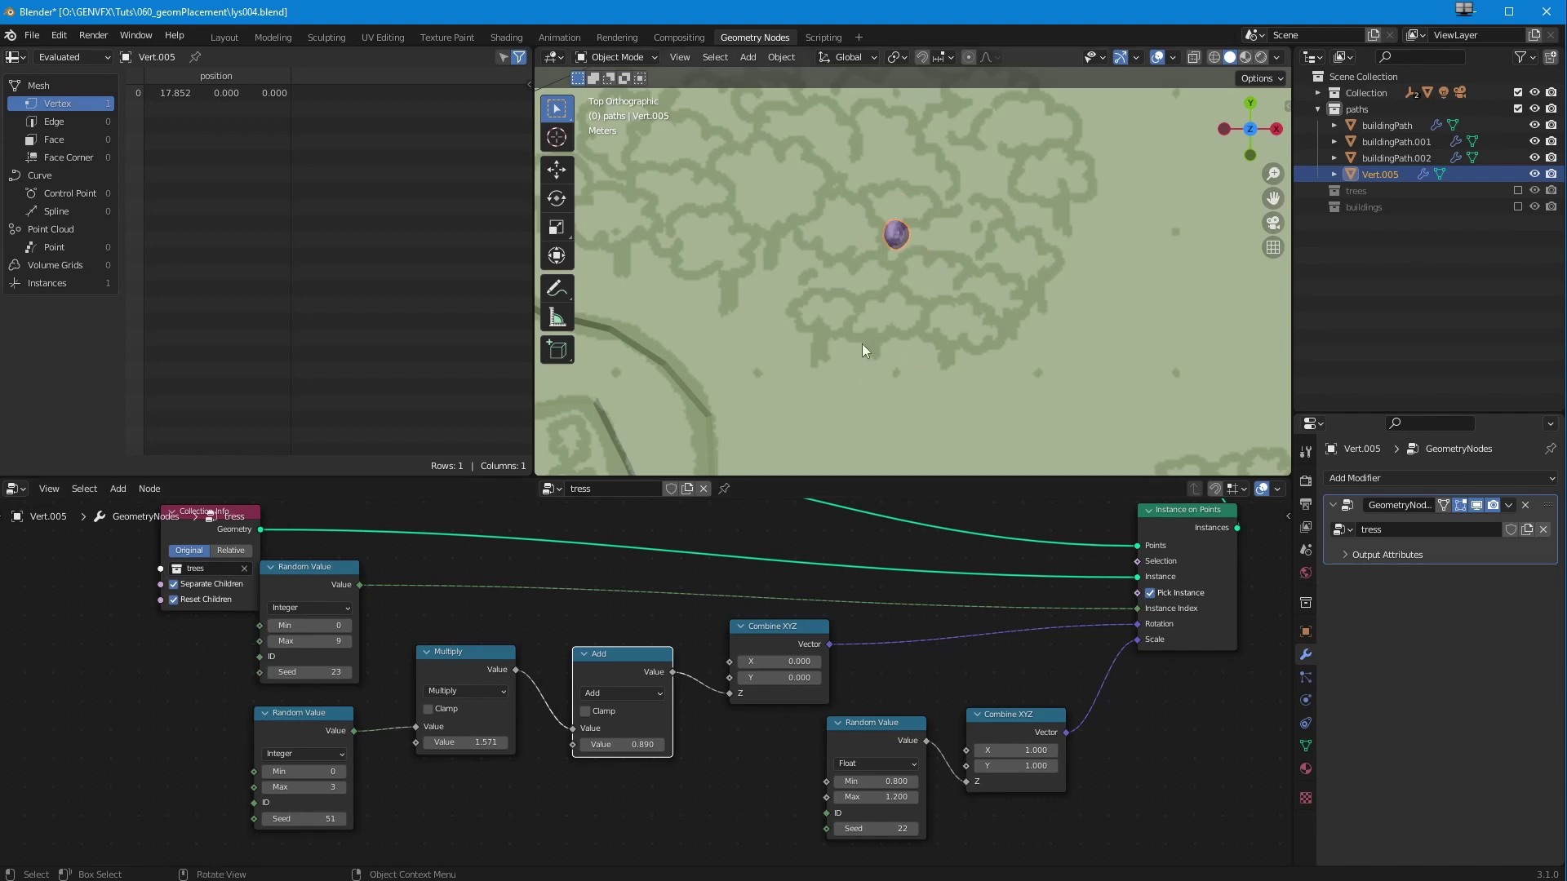
- Enable the trees collection to see its objects and set the Max of the instance-index Random Value to 7
left_click_drag(271, 581, 299, 580)
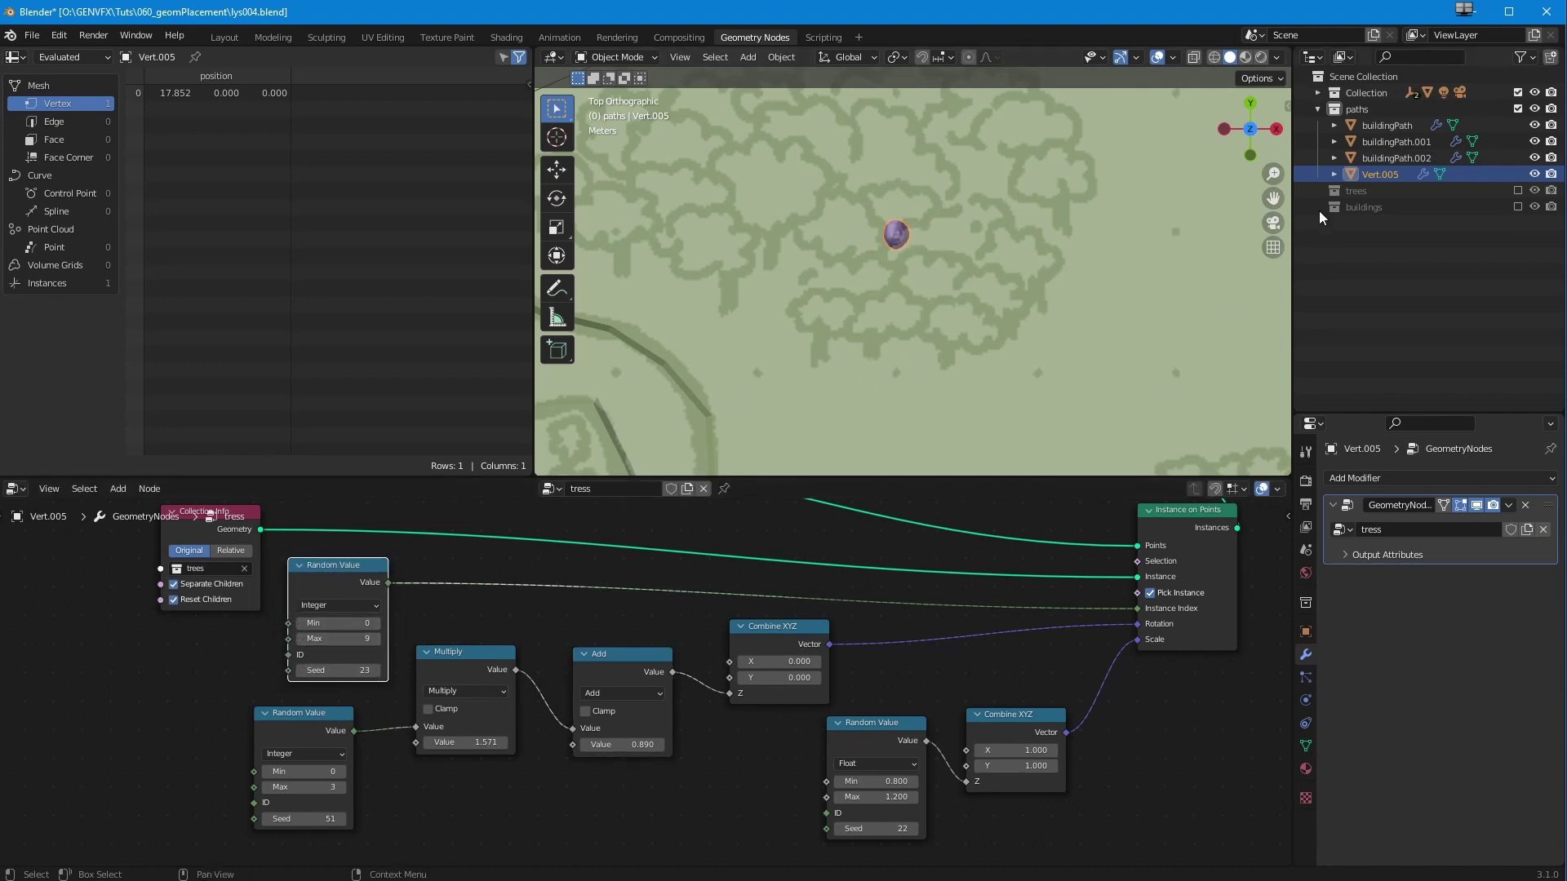
left_click(1334, 173)
left_click(1350, 206)
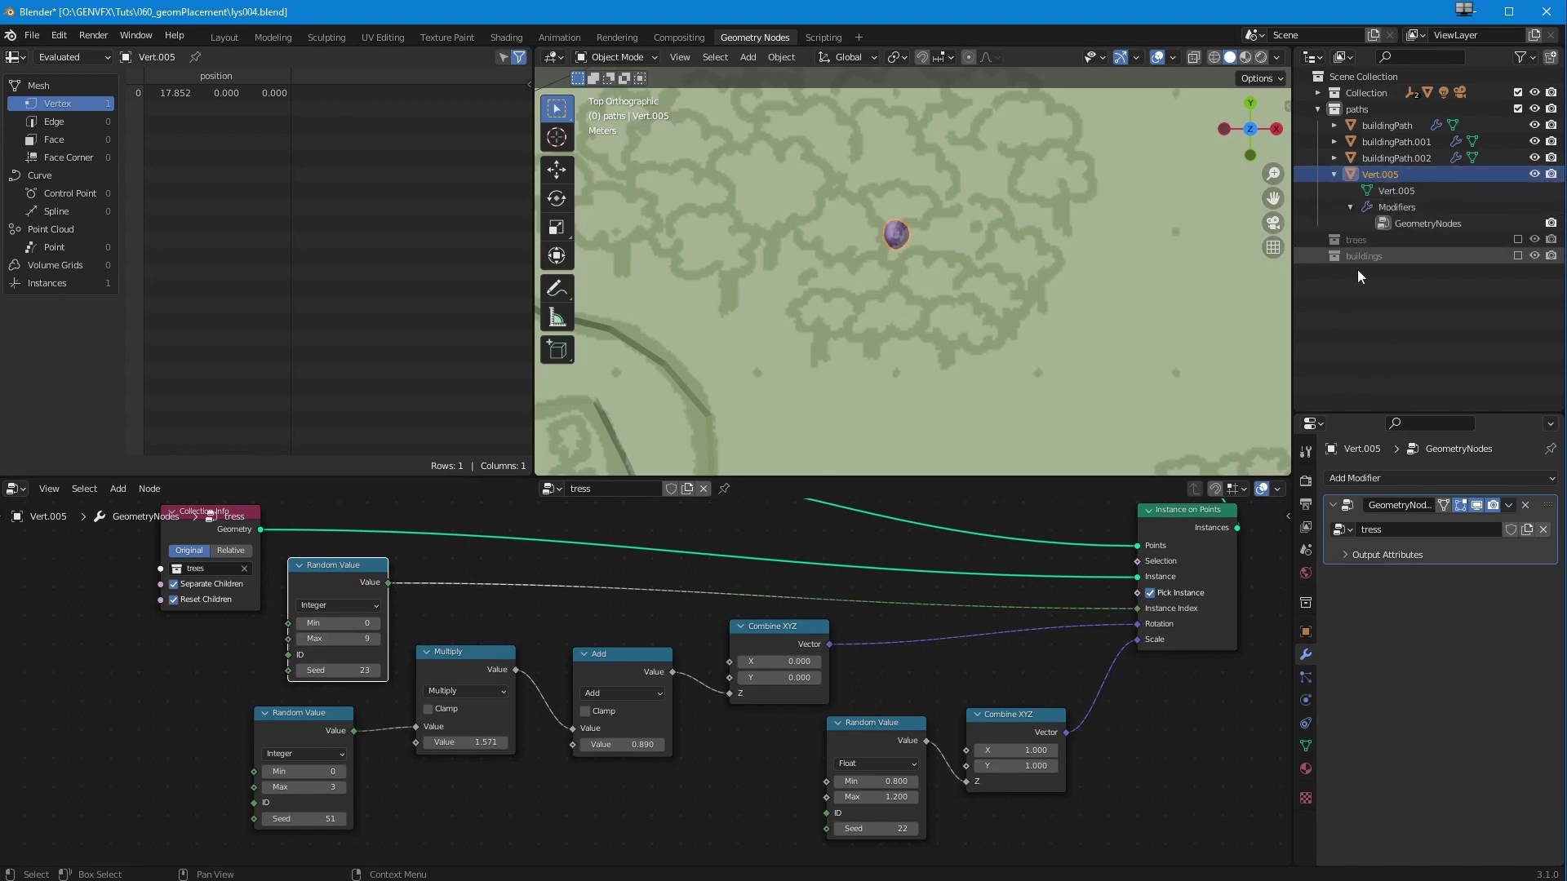
left_click(1351, 206)
left_click(1333, 174)
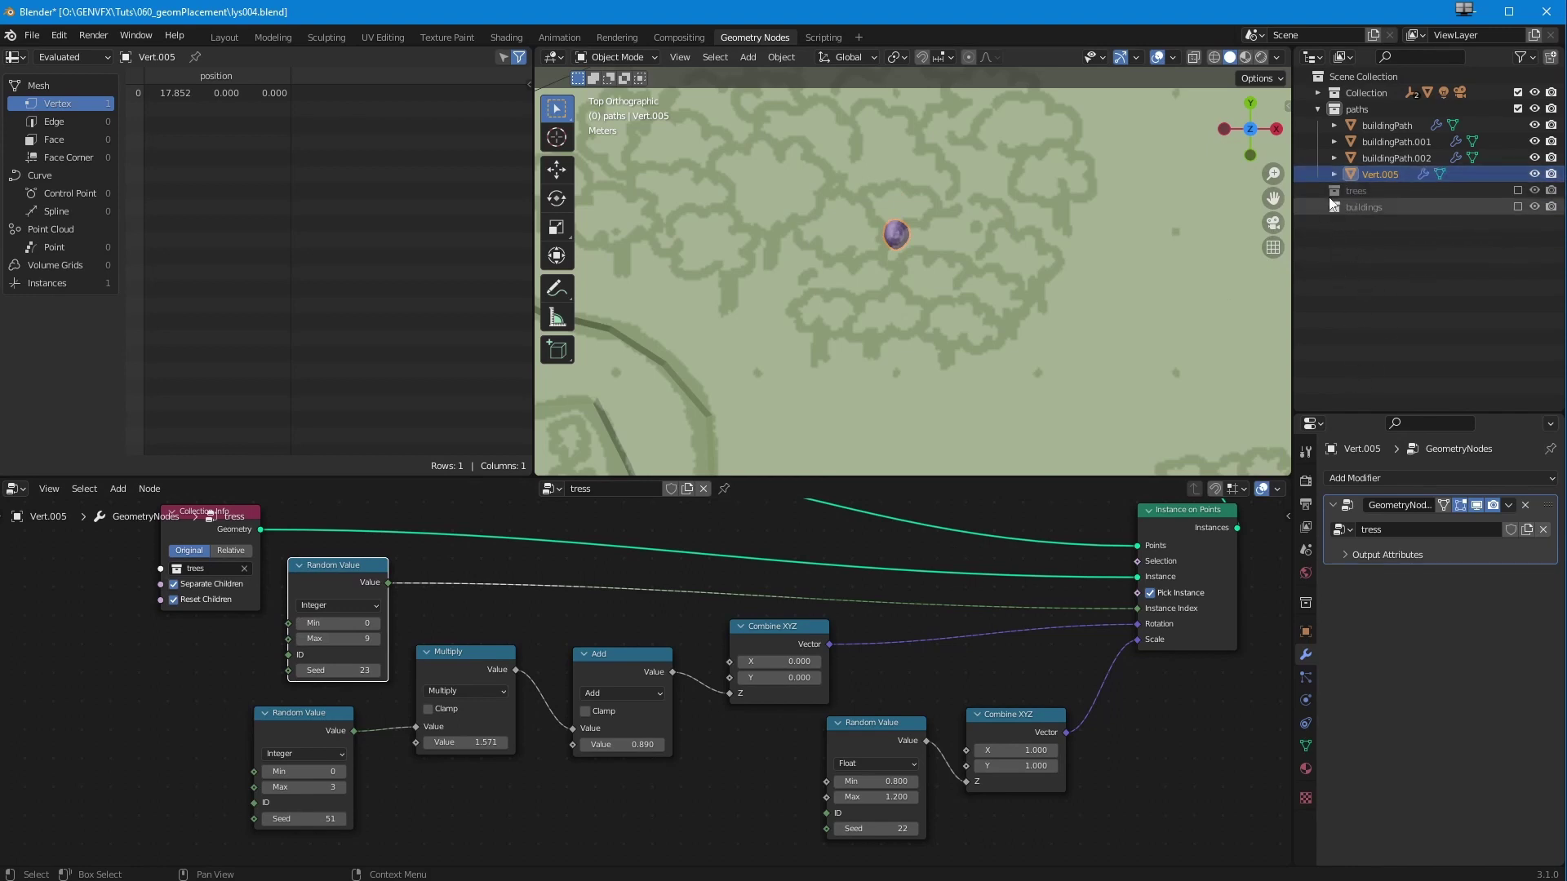
left_click(1353, 191)
left_click(1518, 190)
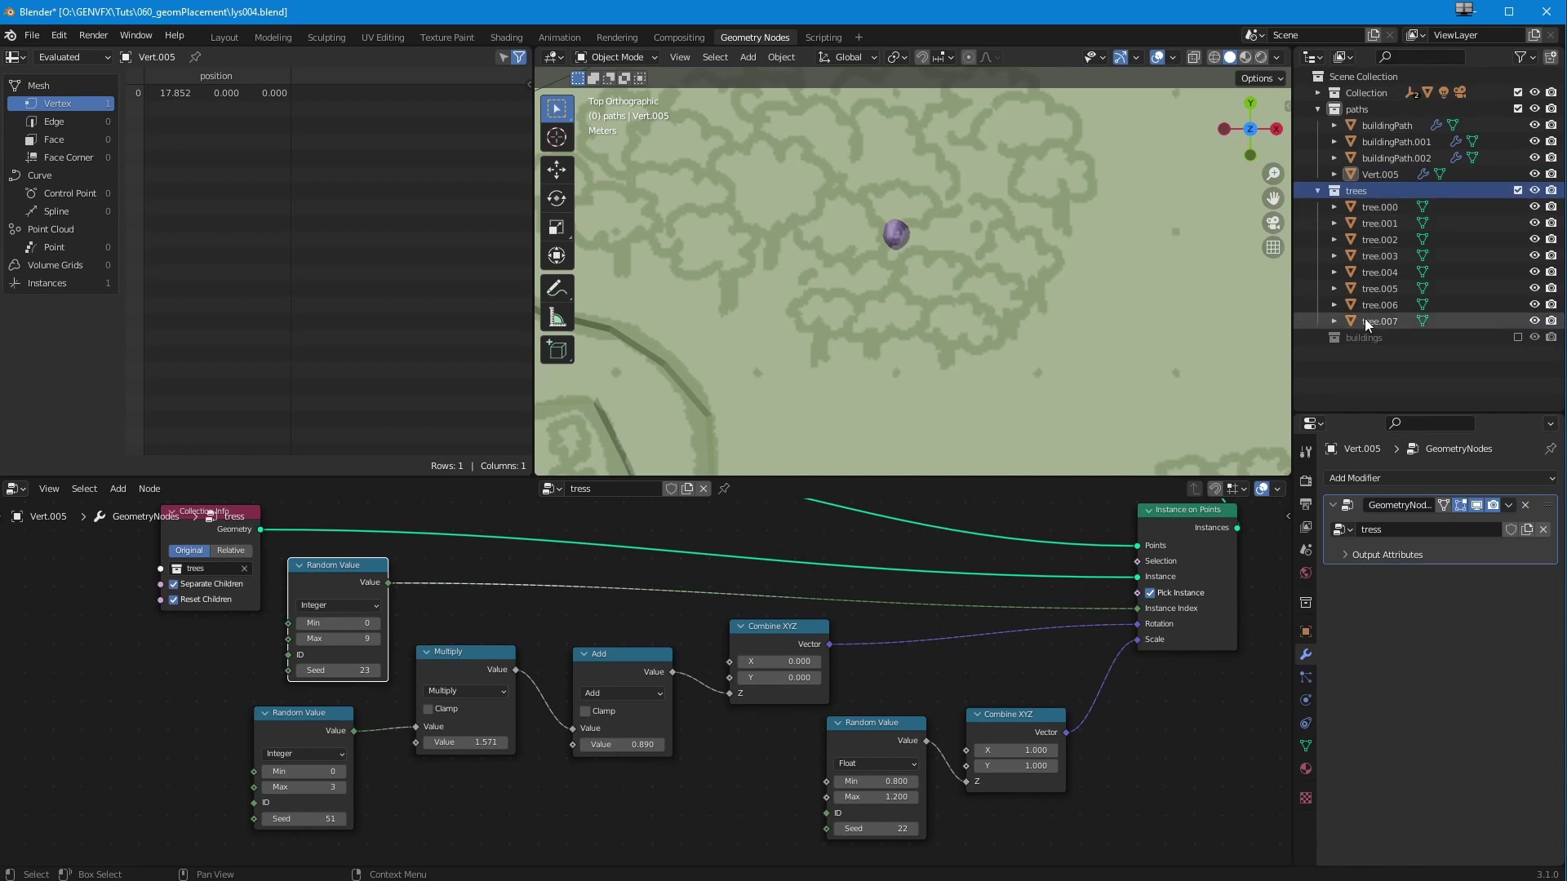
left_click(357, 640)
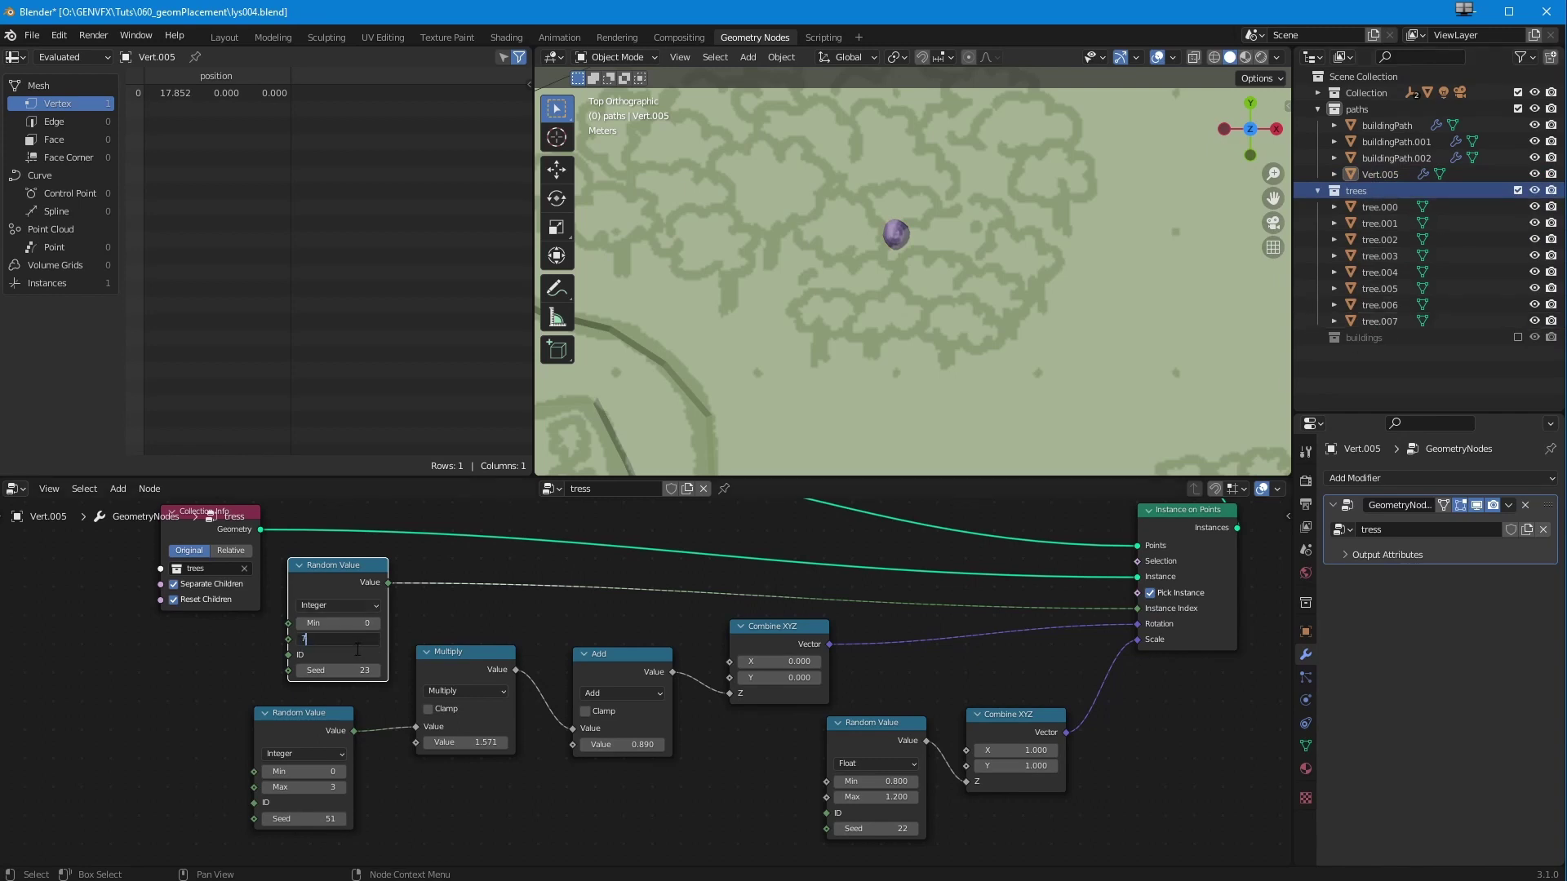
- Set the rotation Random Value's Max to 270 and connect it directly to the Z input of the rotation Combine XYZ
left_click_drag(277, 713, 263, 706)
scroll(292, 751, "down", 1)
middle_click_drag(294, 756, 236, 759)
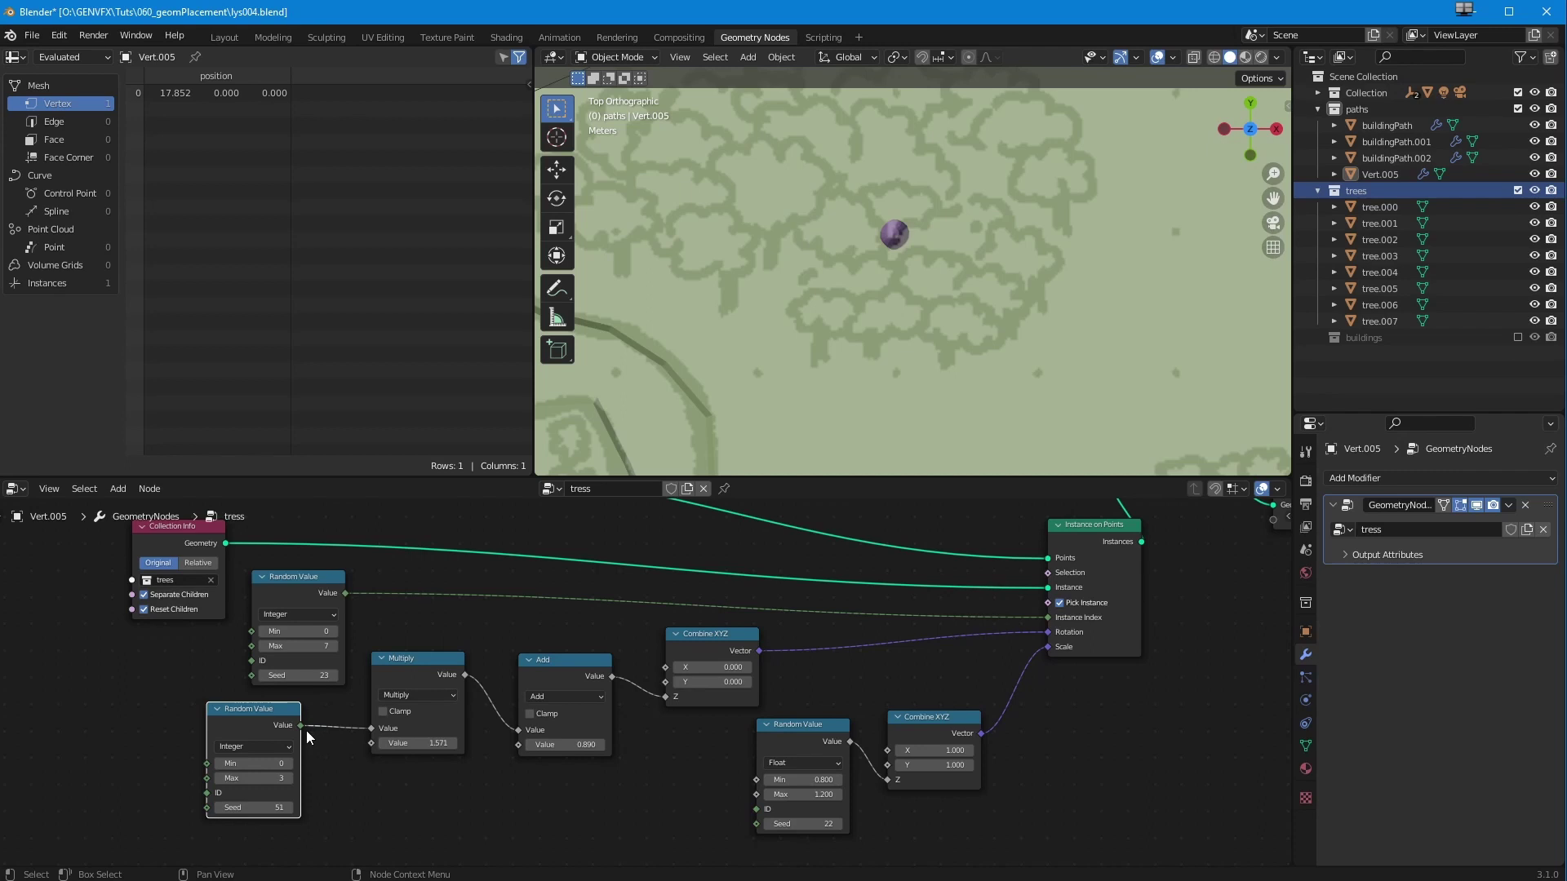
left_click_drag(275, 710, 242, 712)
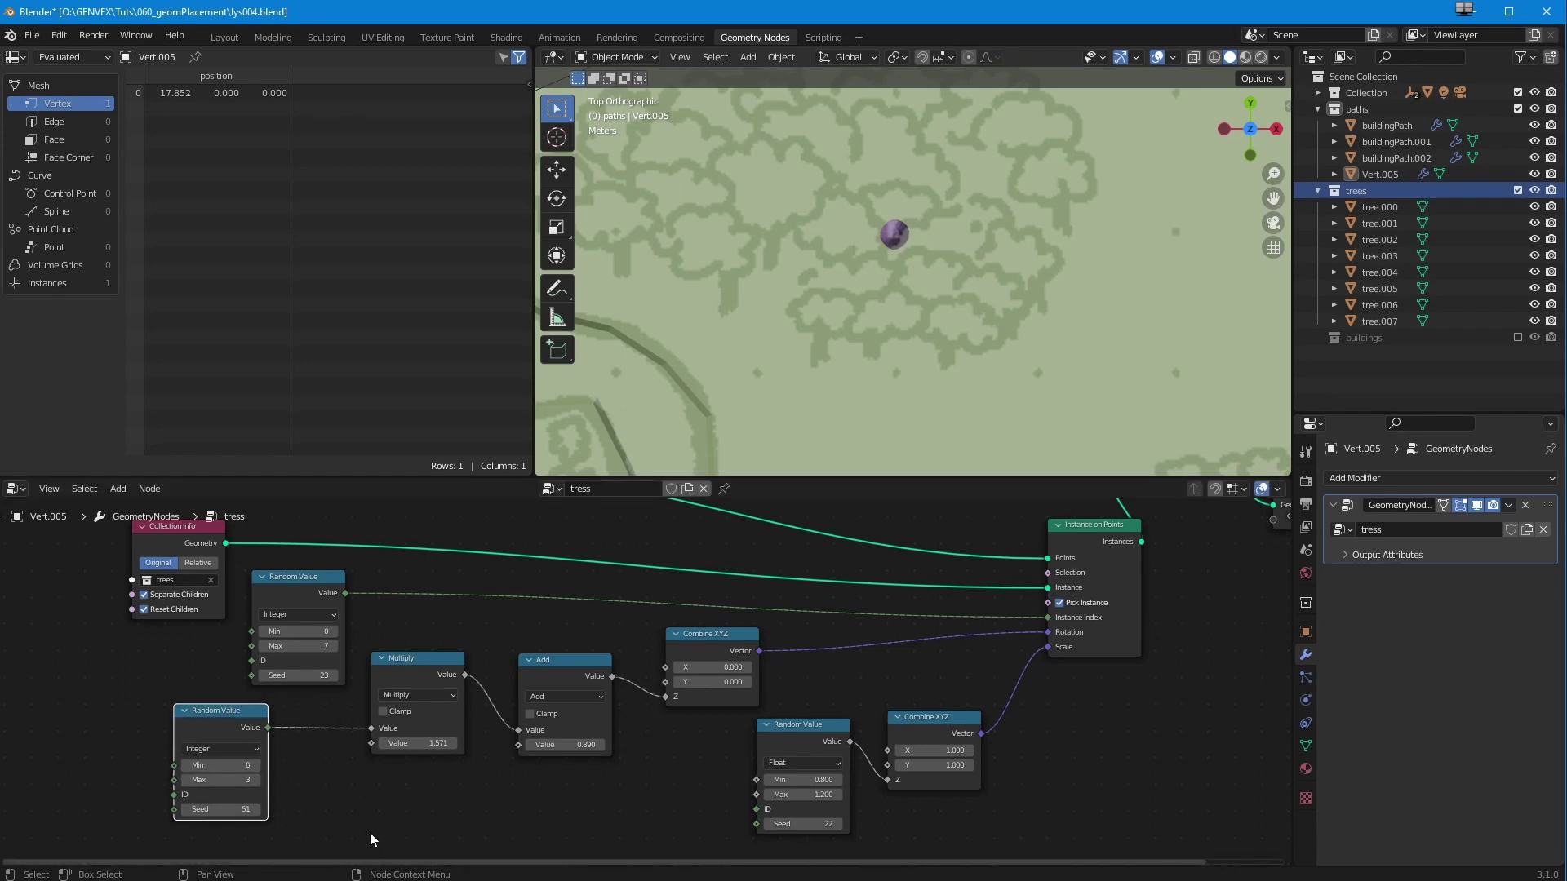
left_click_drag(709, 640, 740, 633)
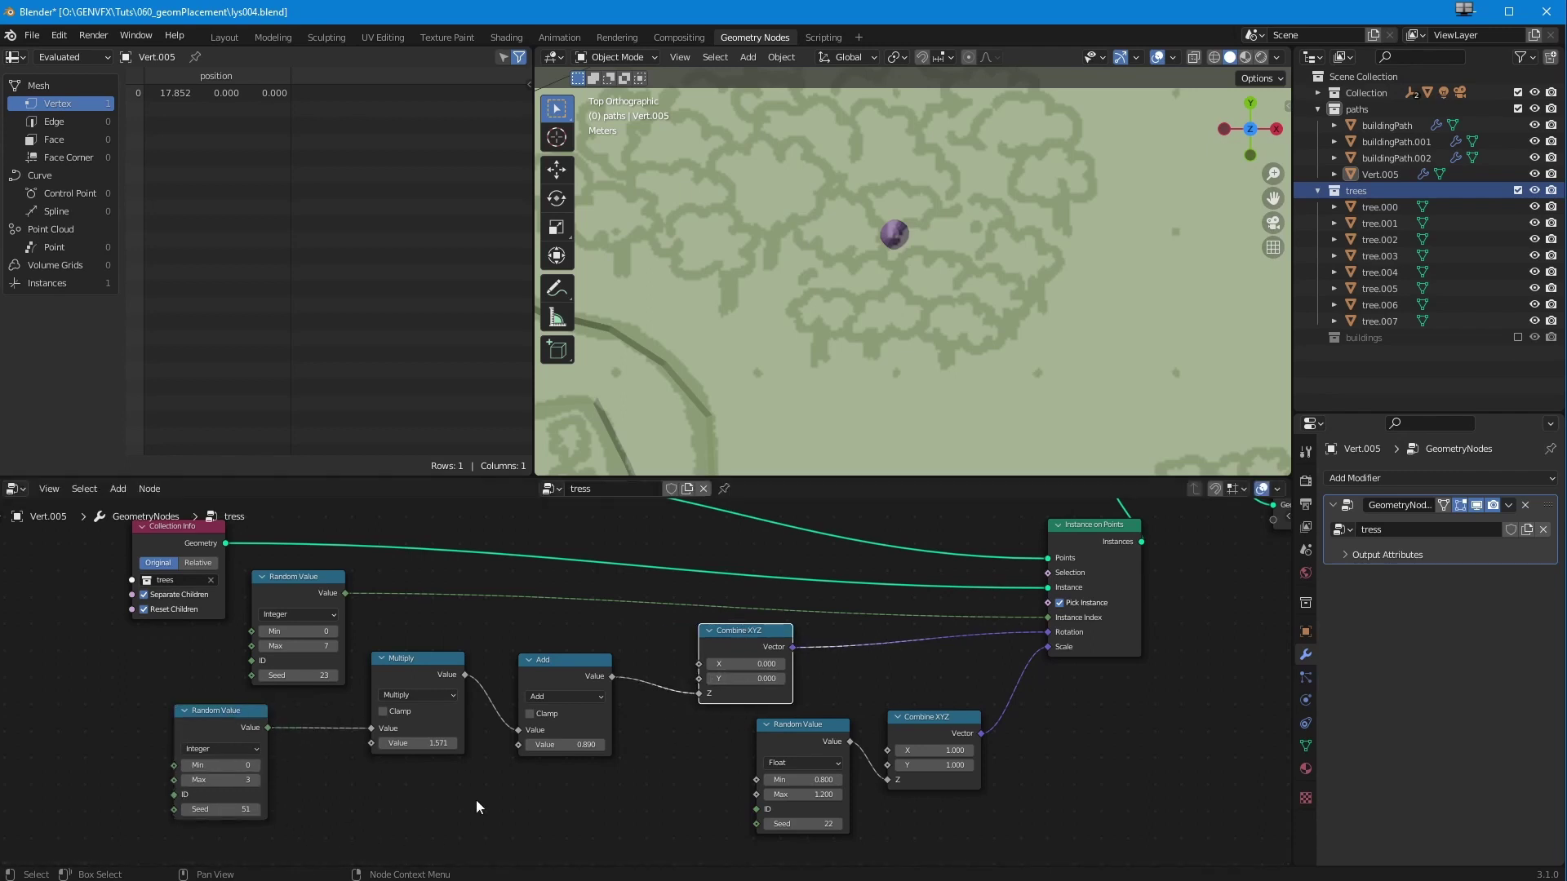
left_click(224, 781)
left_click_drag(267, 727, 695, 694)
- Delete the Multiply and Add nodes from the tress tree
left_click(409, 664)
key("x")
left_click(546, 659)
key("x")
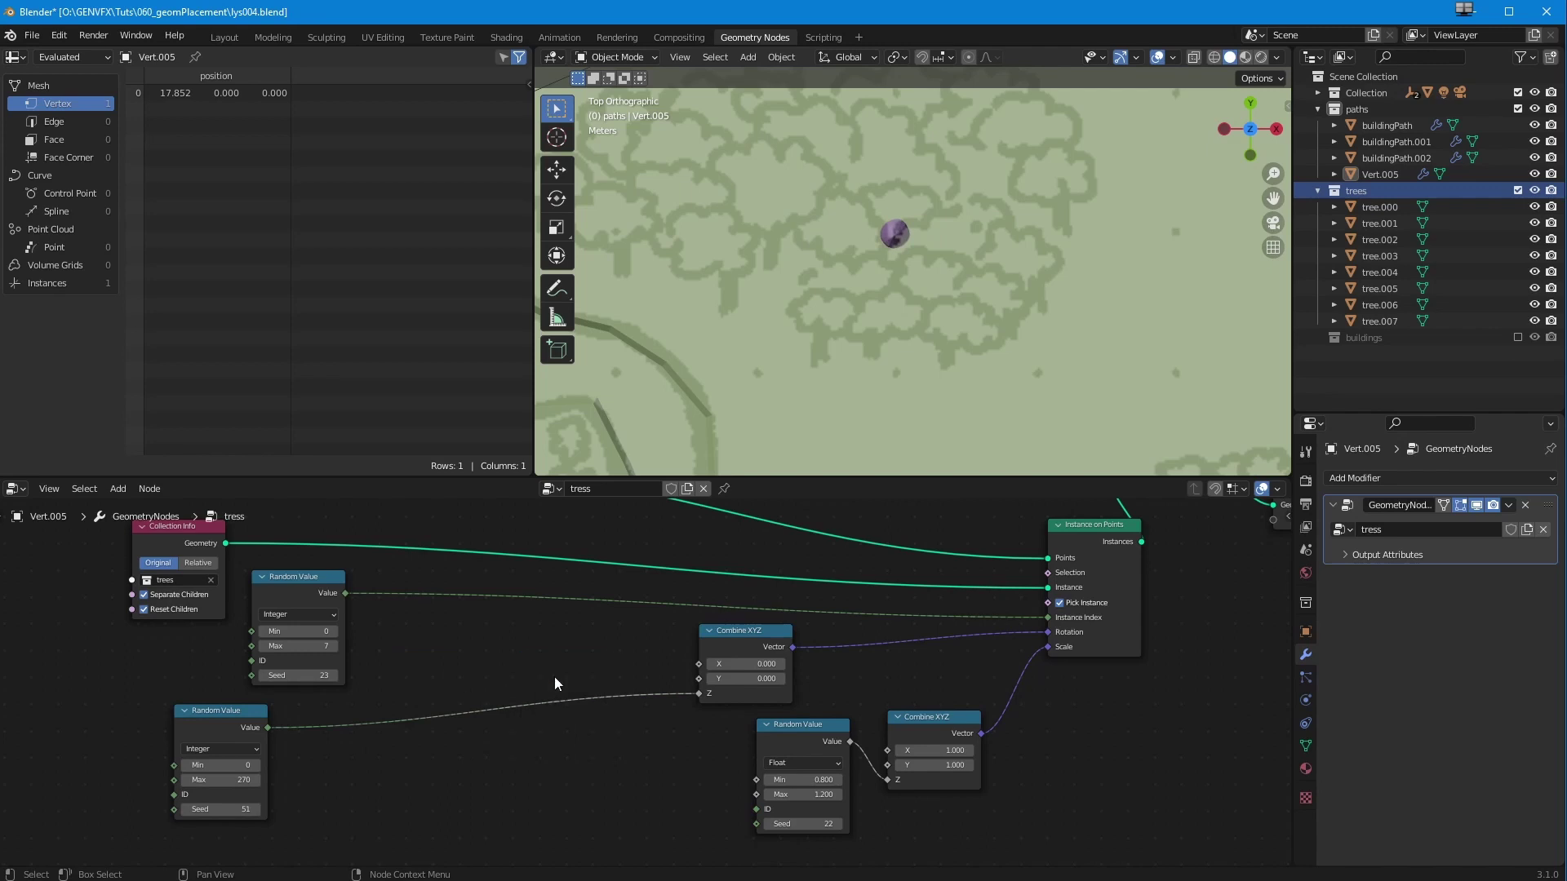
- Set the rotation Random Value's Seed to 19 and rearrange the rotation and scale Random Value nodes before their Combine XYZ nodes
left_click_drag(228, 712, 522, 717)
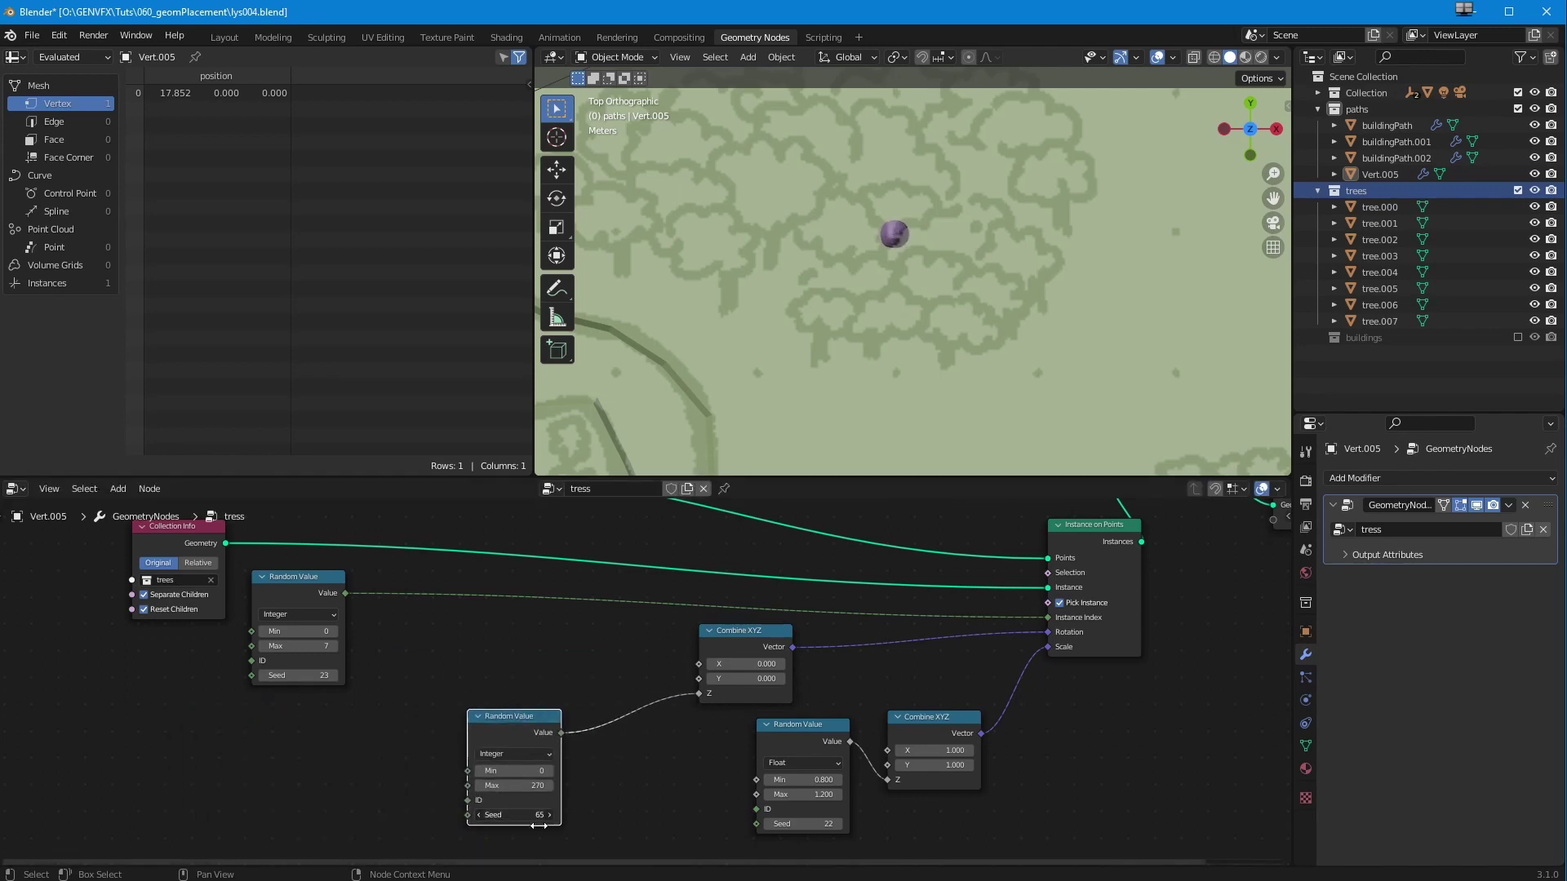
left_click_drag(516, 713, 452, 698)
left_click_drag(811, 730, 692, 738)
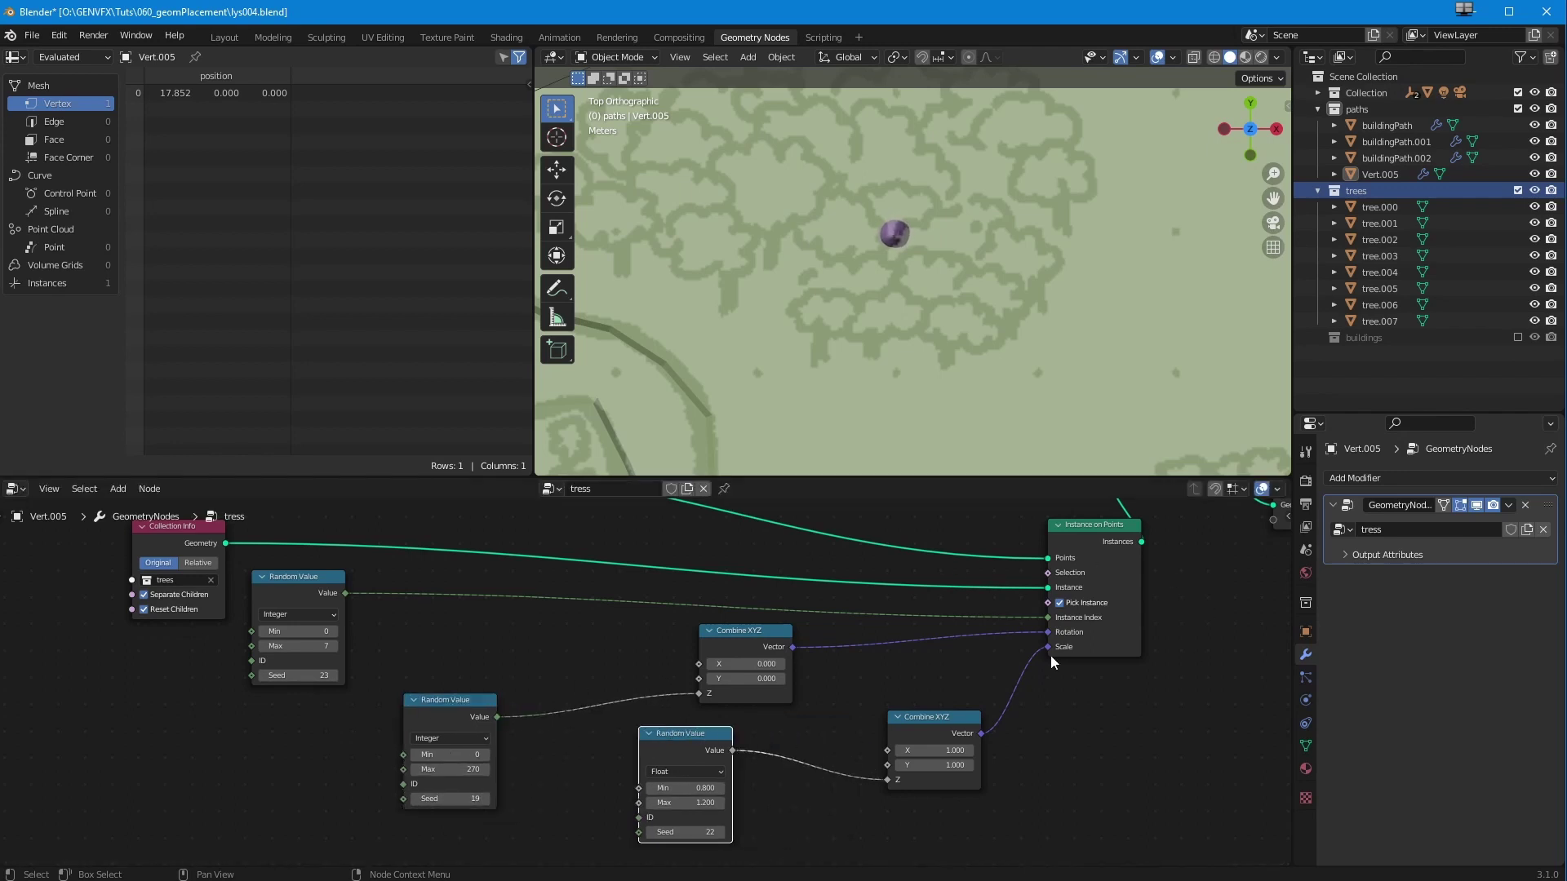
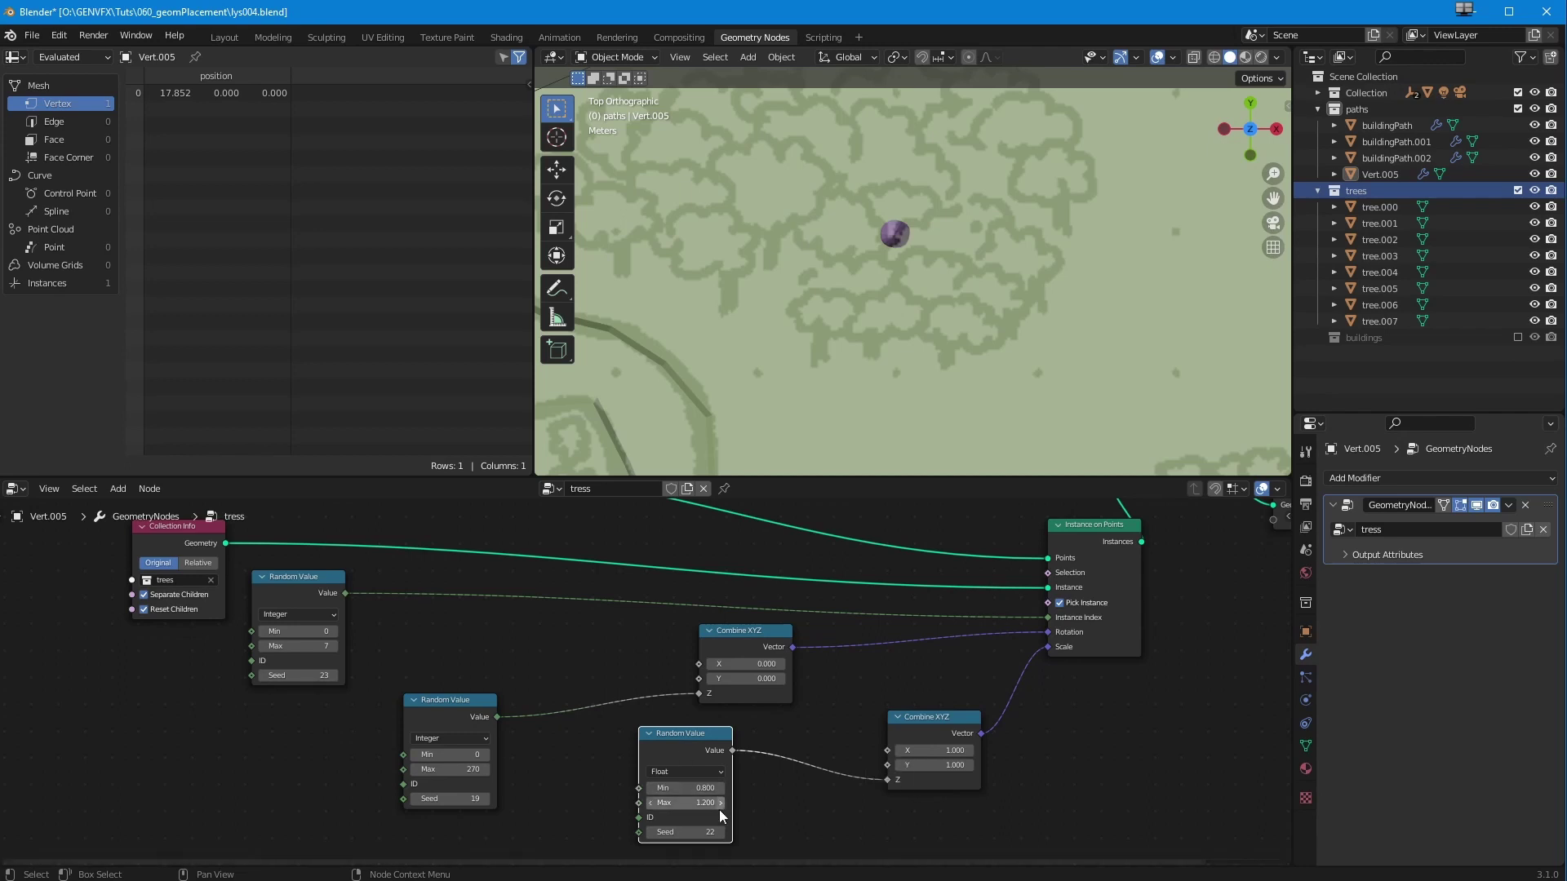
- Set the Max of the scale Random Value node to 1.5
left_click(680, 787)
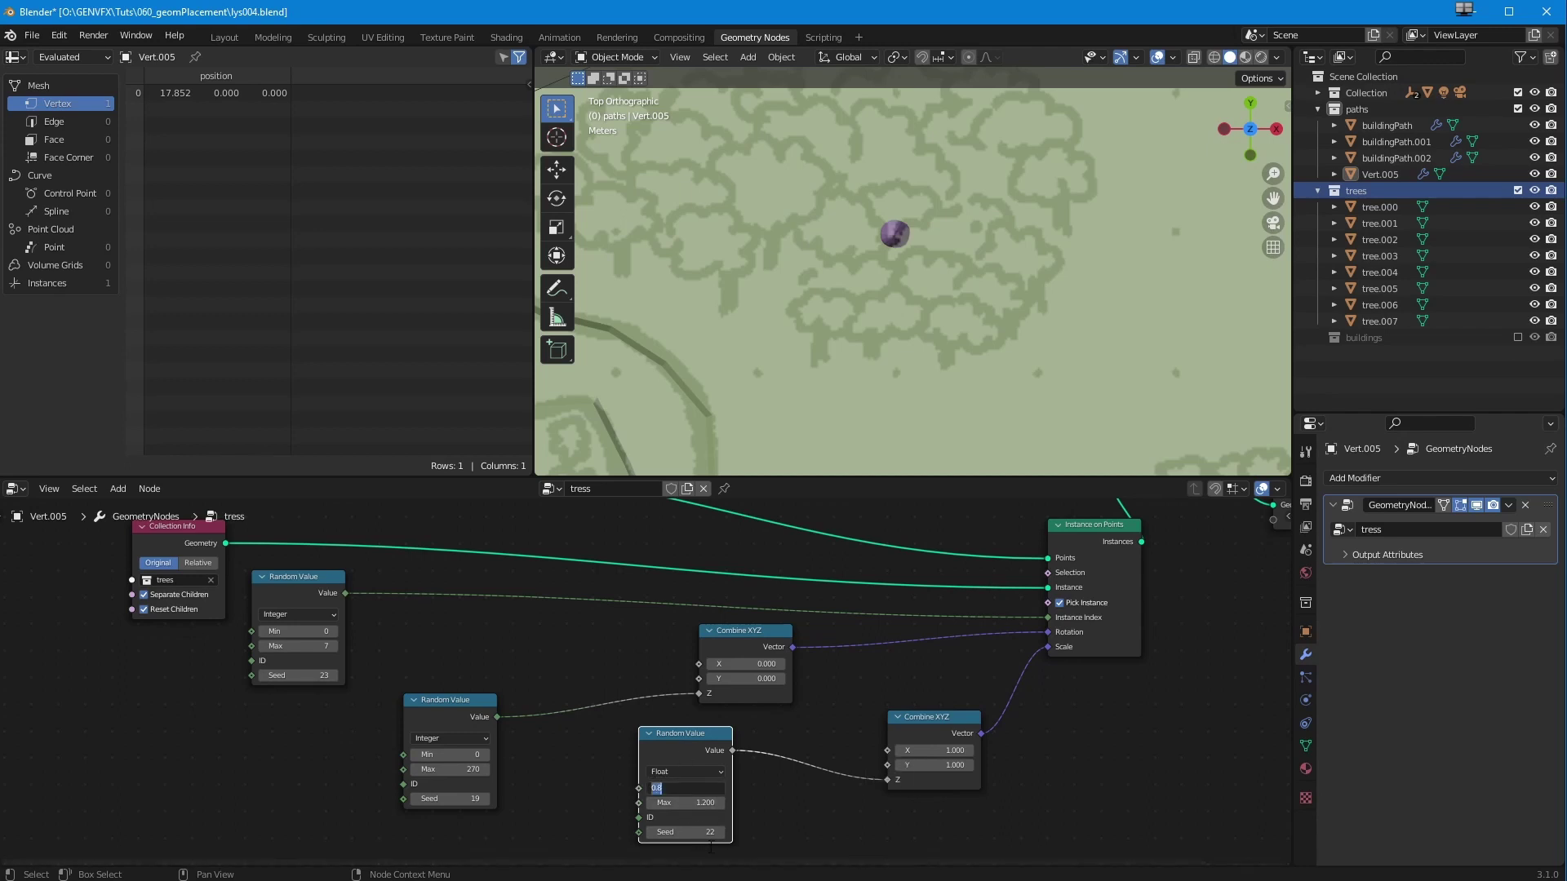
key("Tab")
type("1.21")
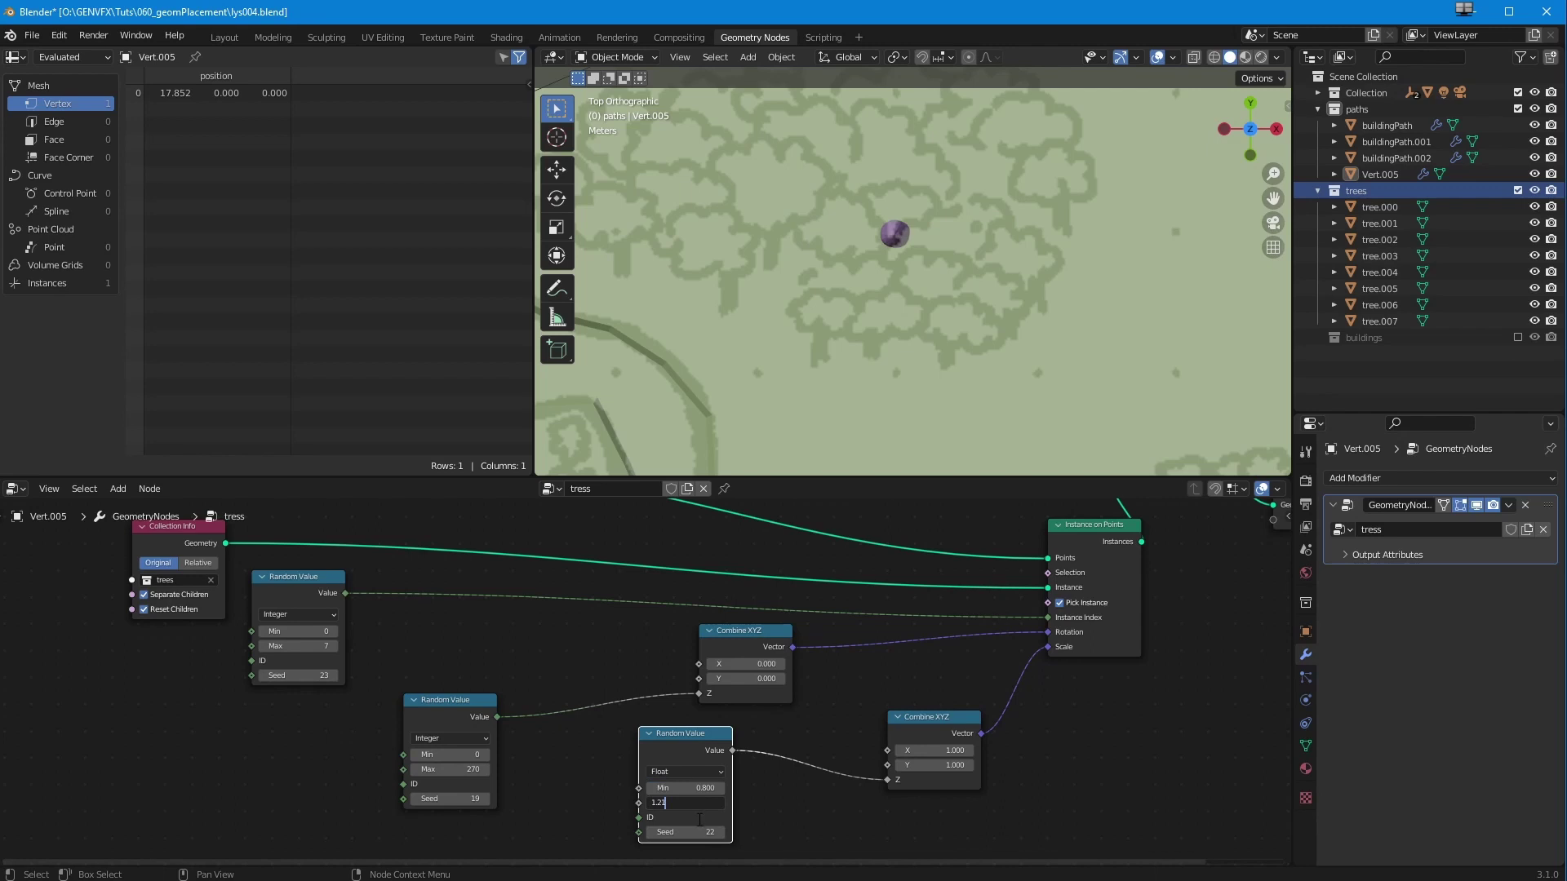
type(".5")
key("Return")
left_click(681, 804)
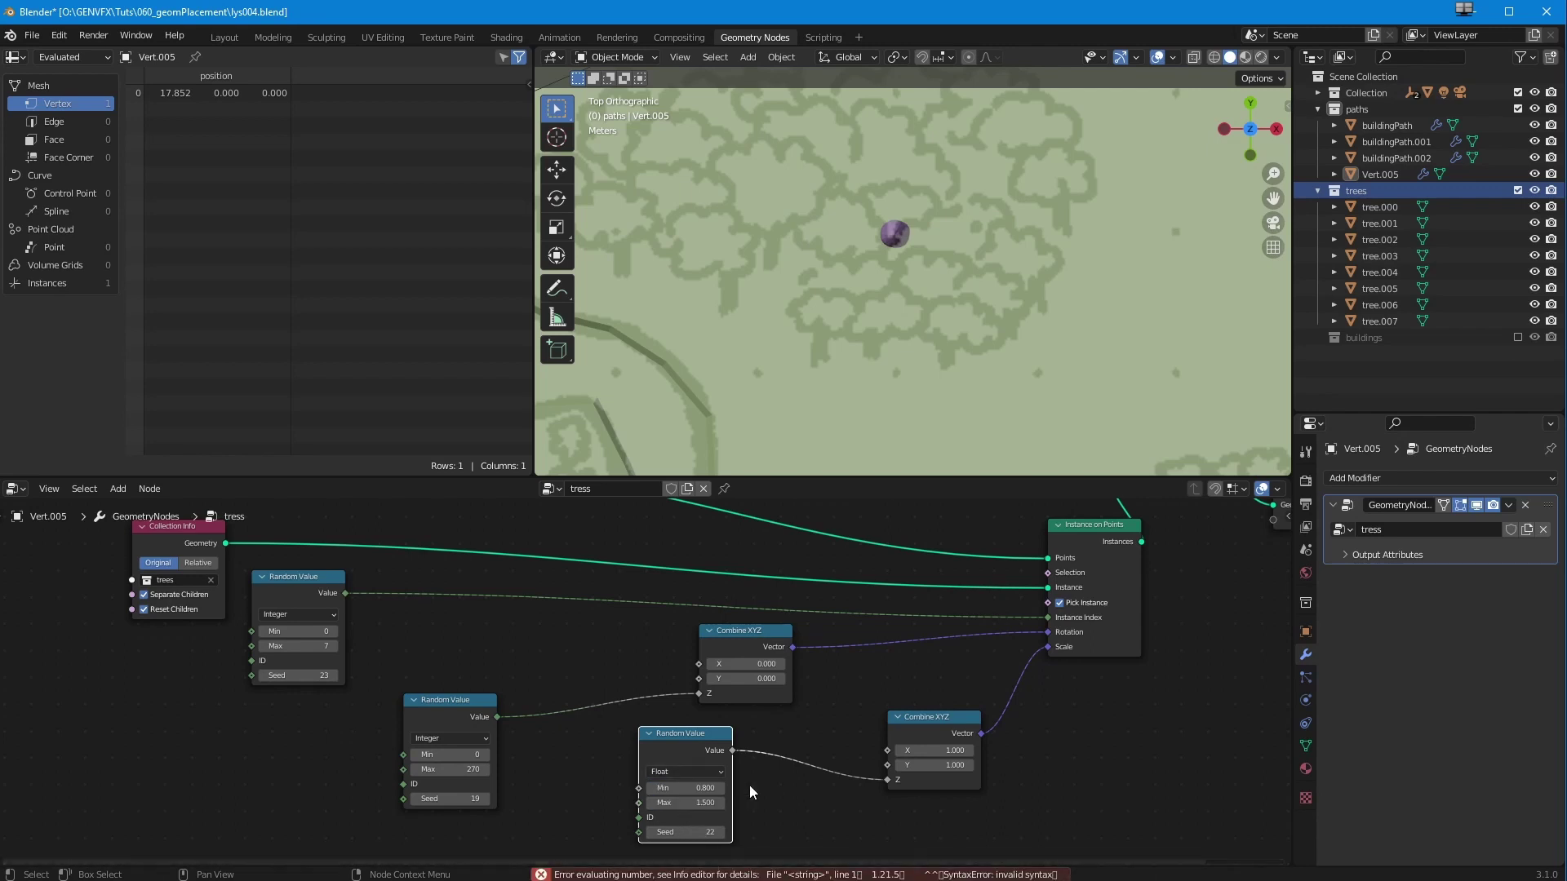
- Connect the scale Random Value directly to Instance on Points' Scale, delete the scale Combine XYZ node and set the Random Value's Seed to 29
left_click_drag(753, 751, 1050, 653)
left_click(938, 758)
key("x")
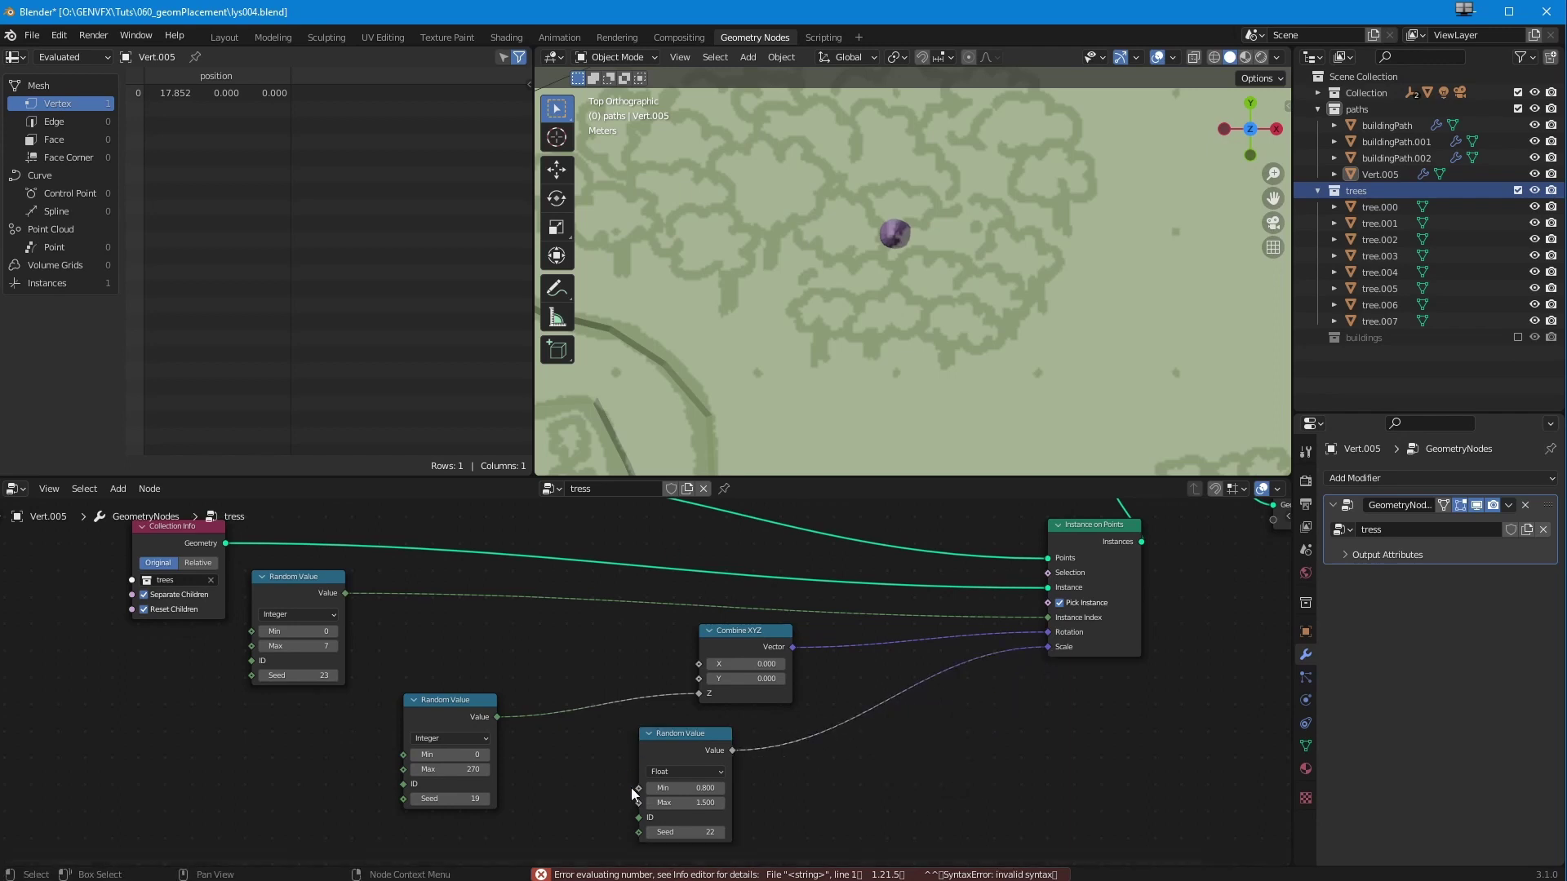
left_click_drag(683, 832, 657, 833)
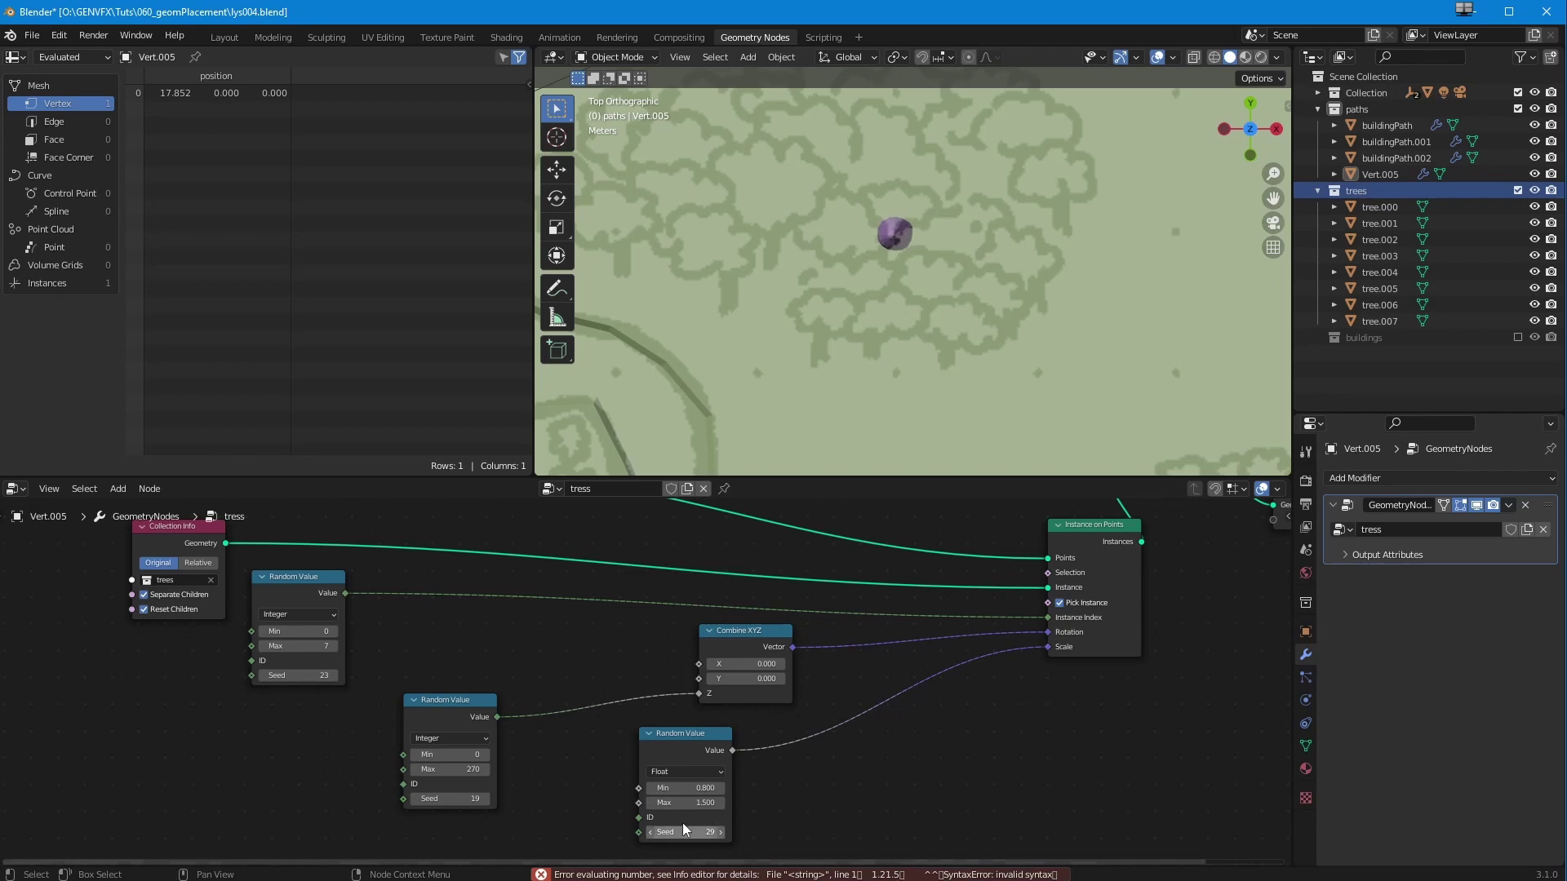
- Rename the Vert.005 object in the paths collection to treeVert
mouse_move(814, 405)
middle_mouse_down()
mouse_move(751, 326)
mouse_move(765, 292)
mouse_move(789, 325)
mouse_move(792, 386)
middle_mouse_up()
key("KP_7")
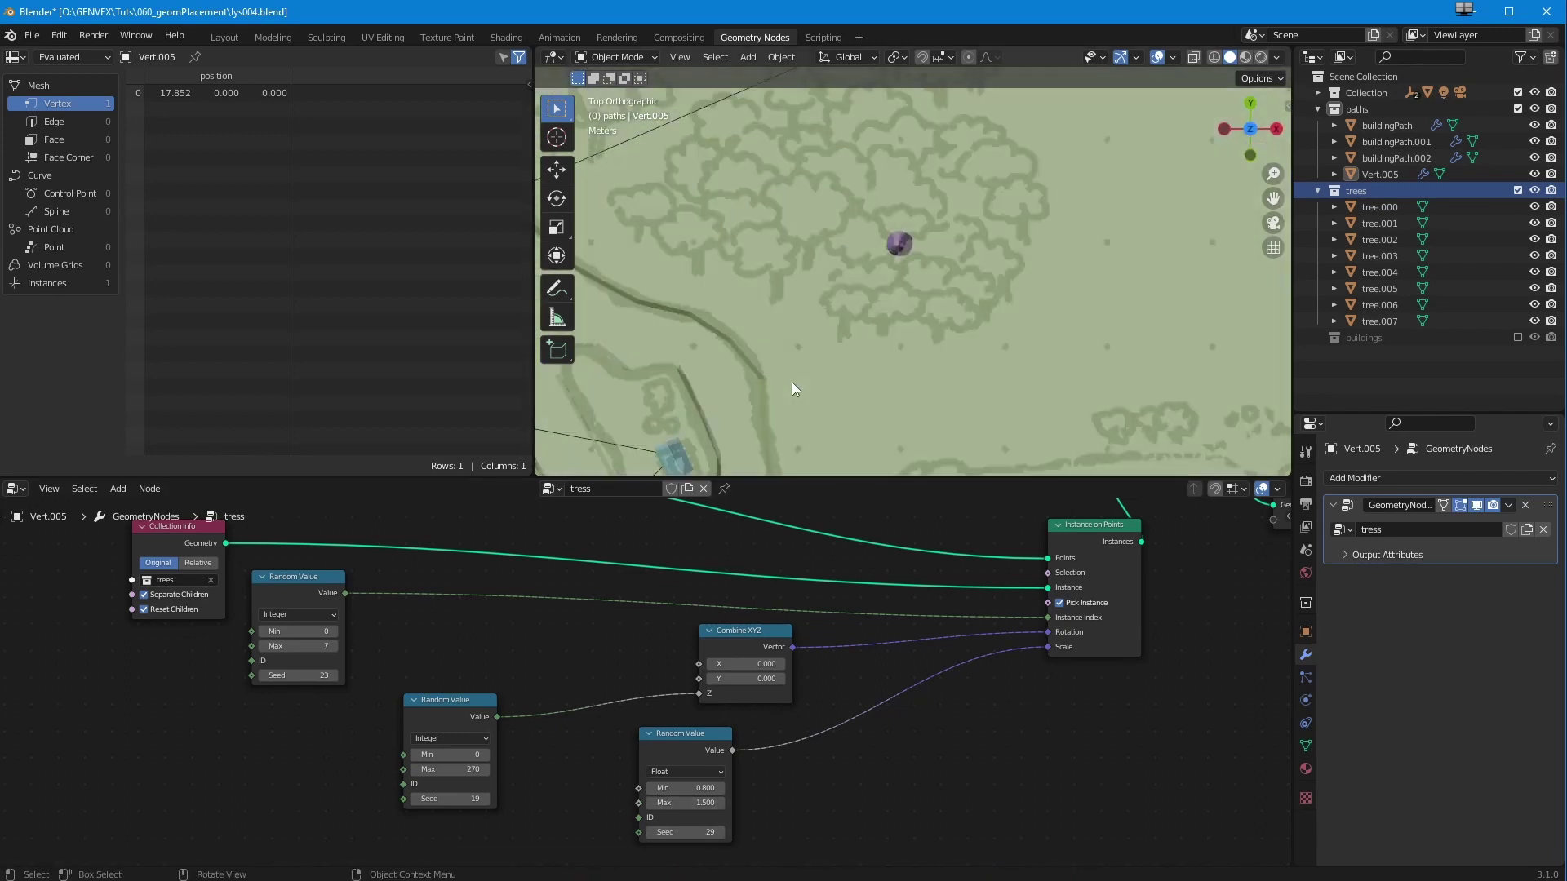
scroll(782, 364, "down", 4)
scroll(759, 408, "down", 2)
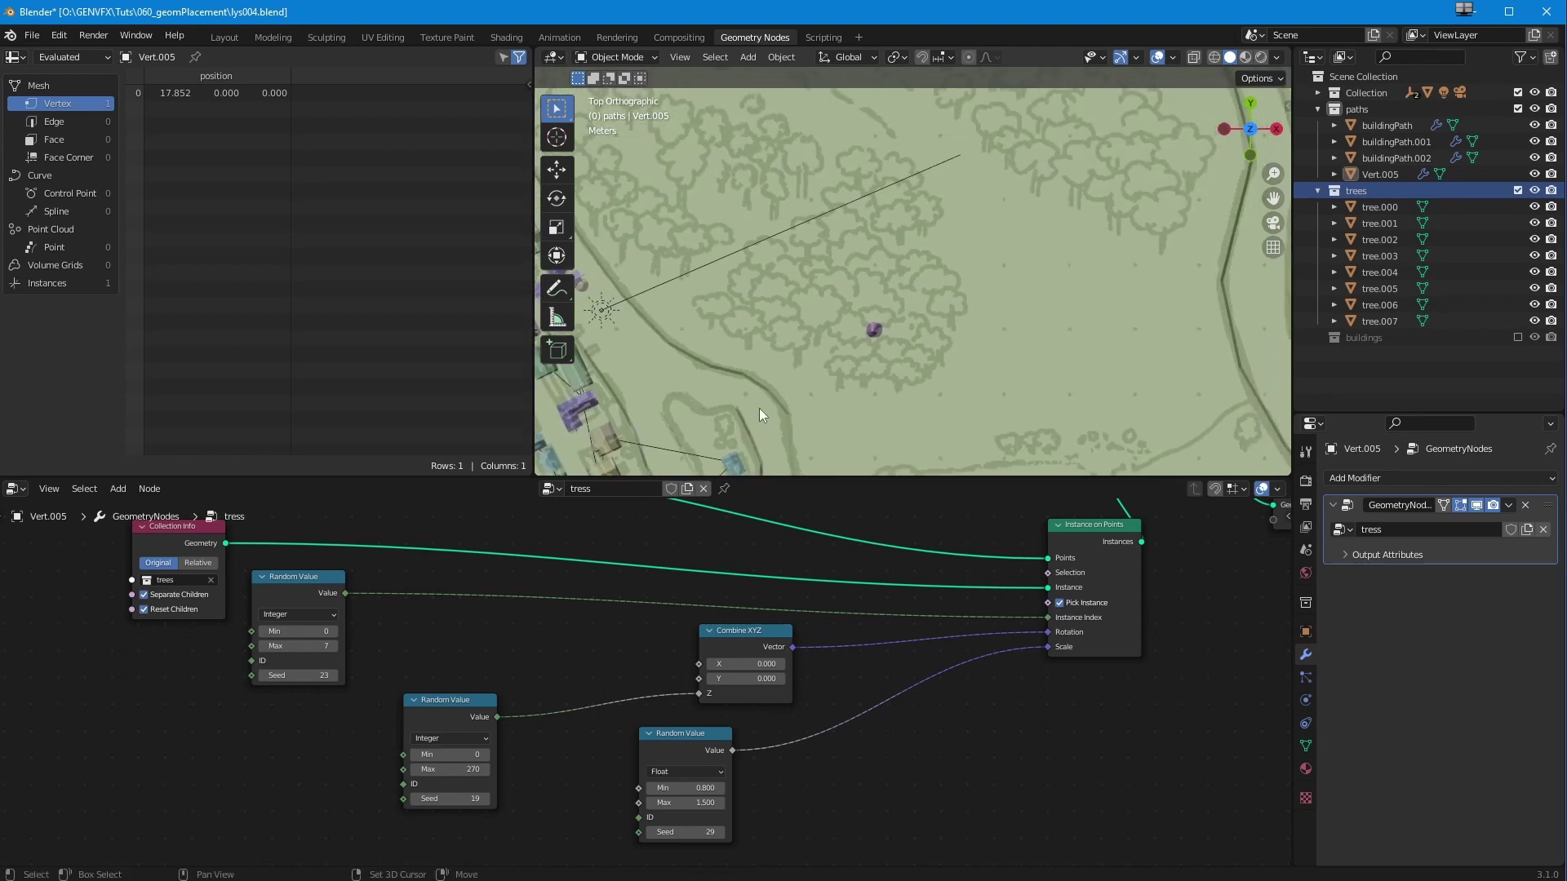
middle_click_drag(567, 603, 510, 658)
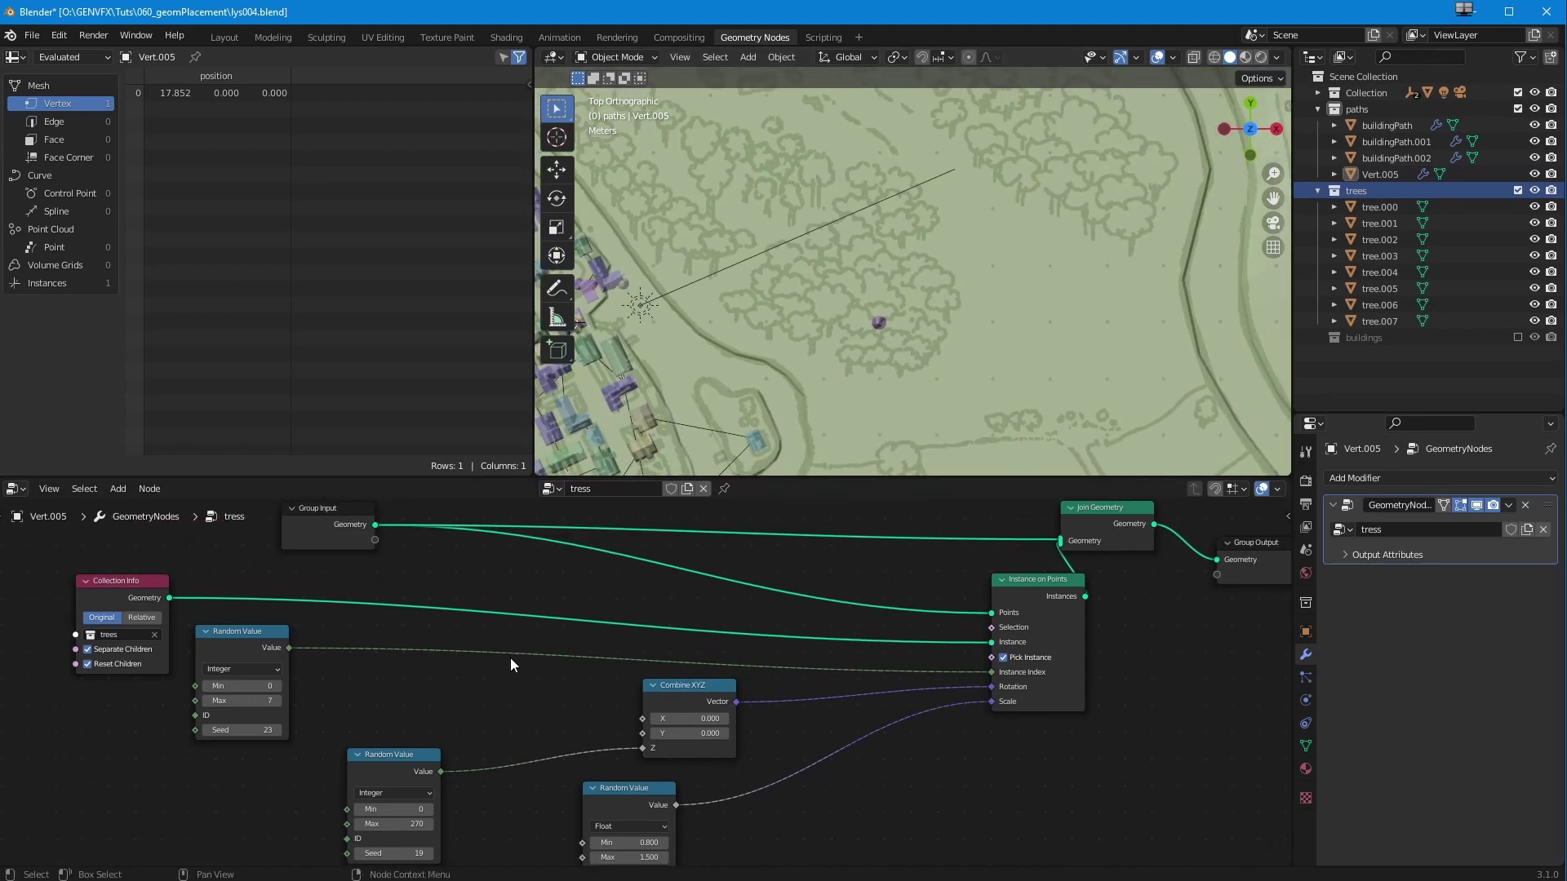
left_click(1379, 174)
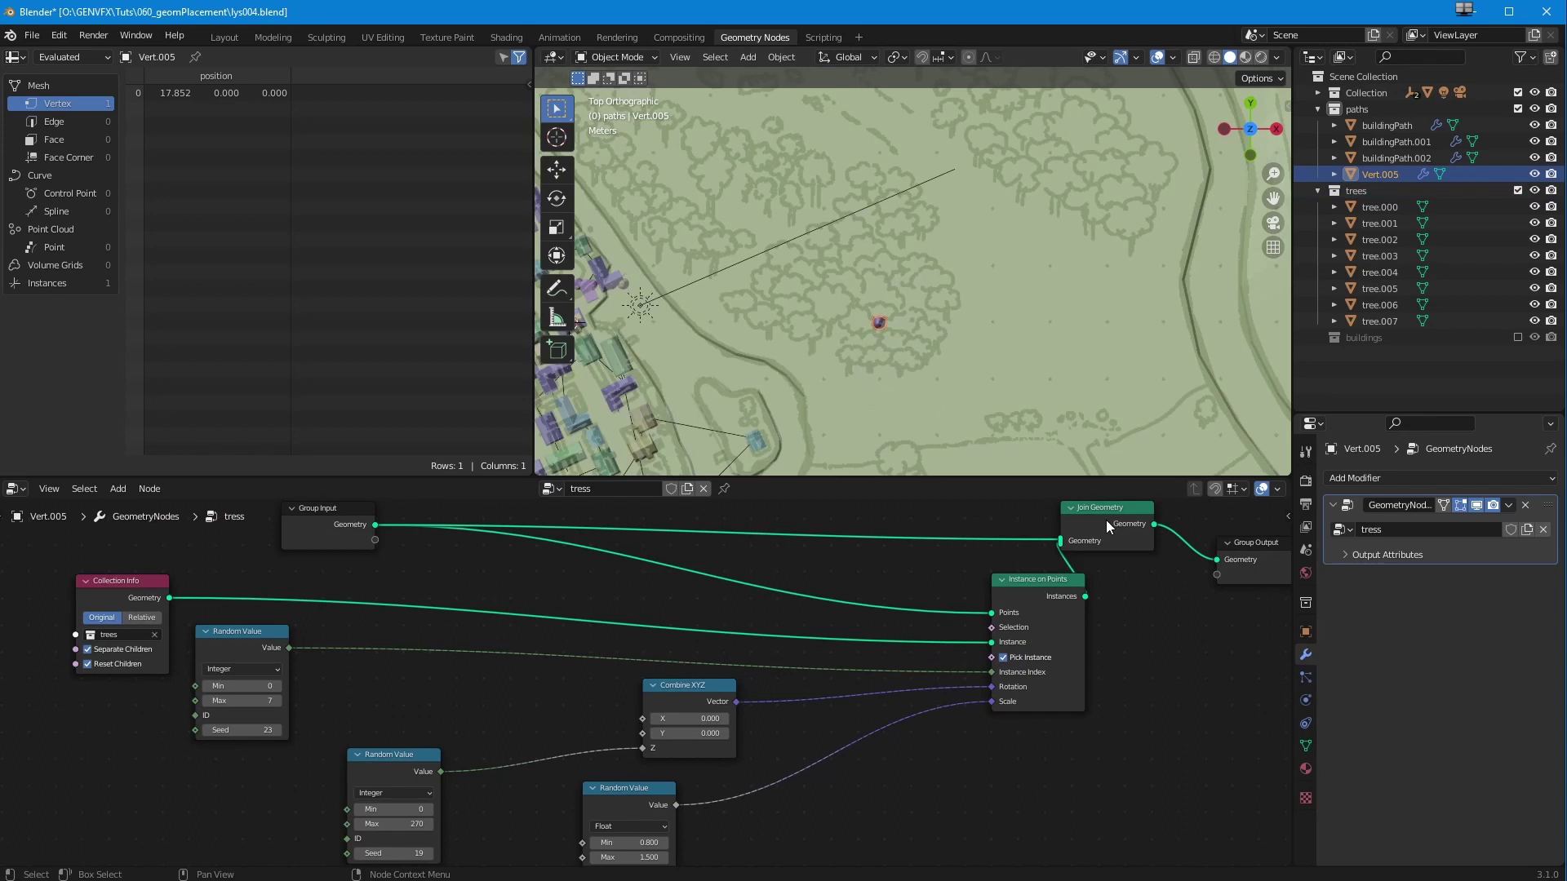
key("F2")
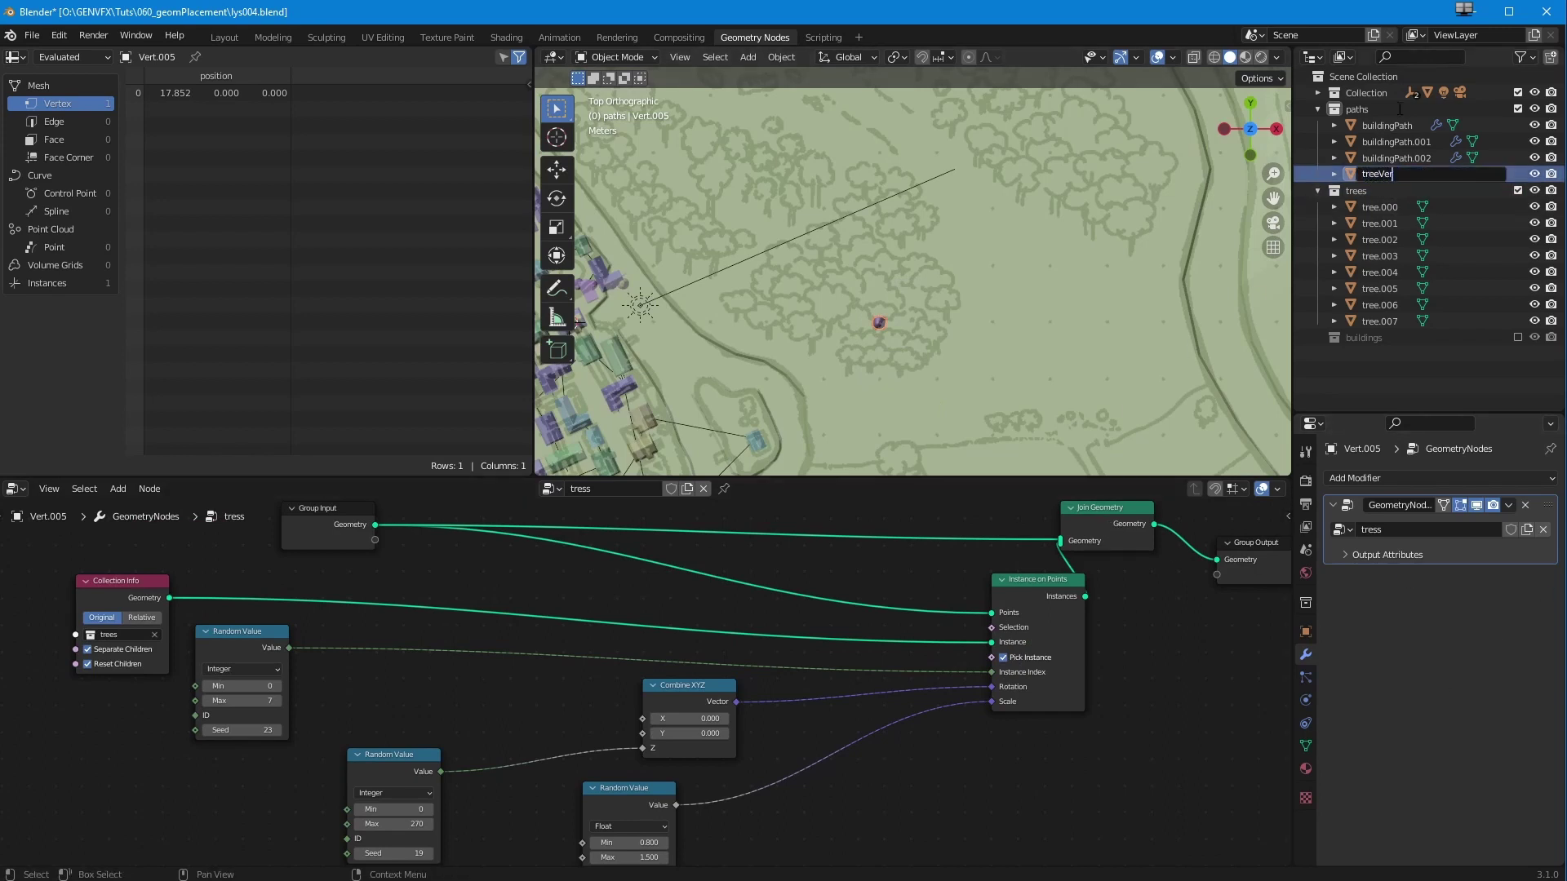
key("Return")
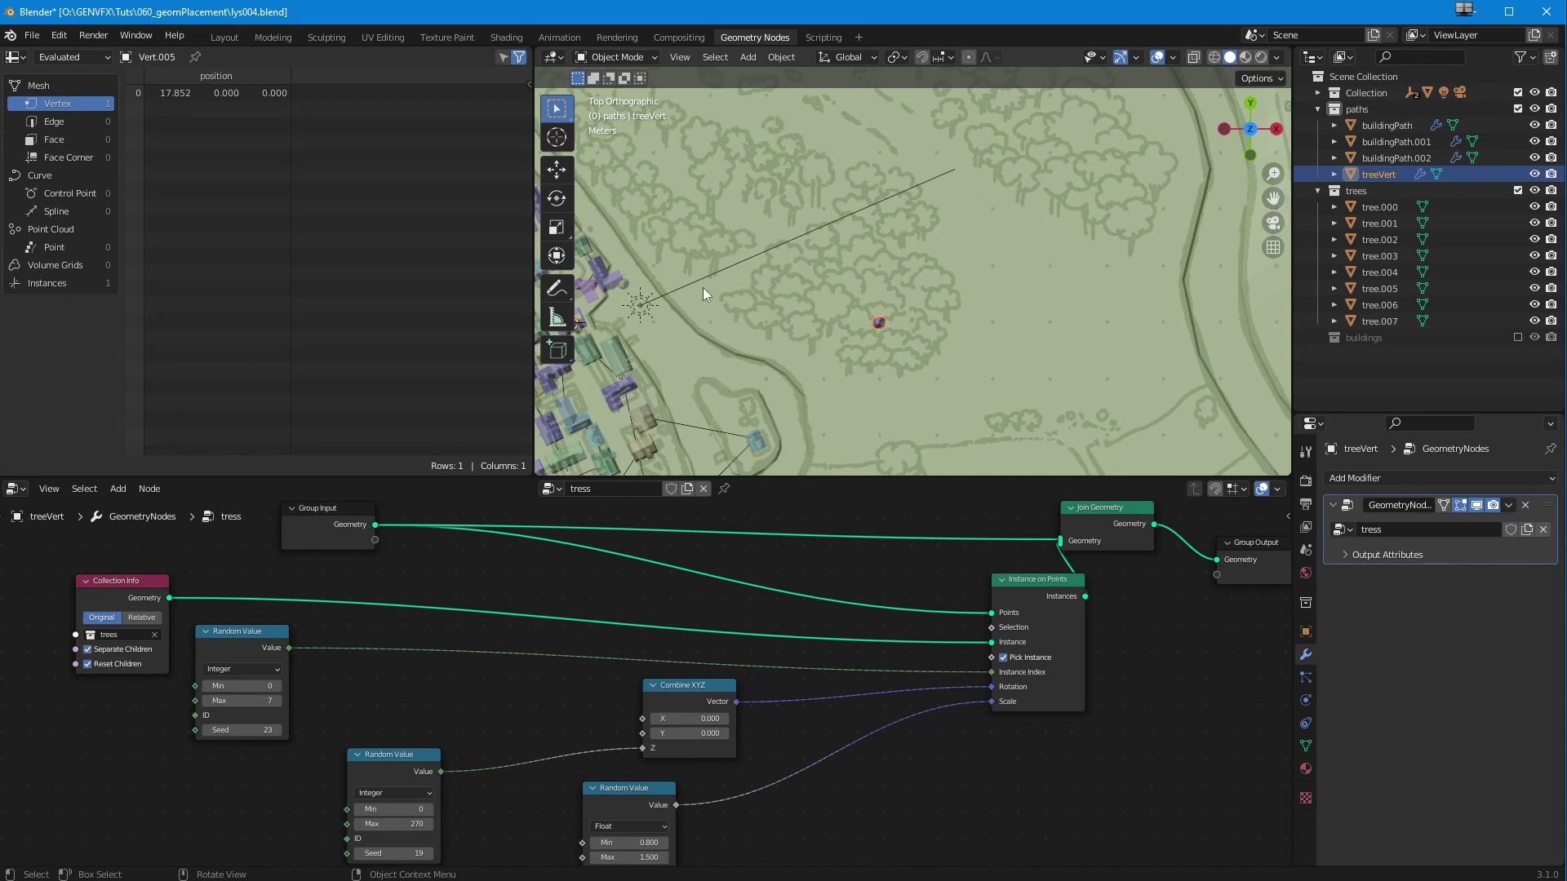
- Switch to the Modeling workspace and move the treeVert vertex to the southern edge of the drawn grove northeast of the town
left_click(272, 38)
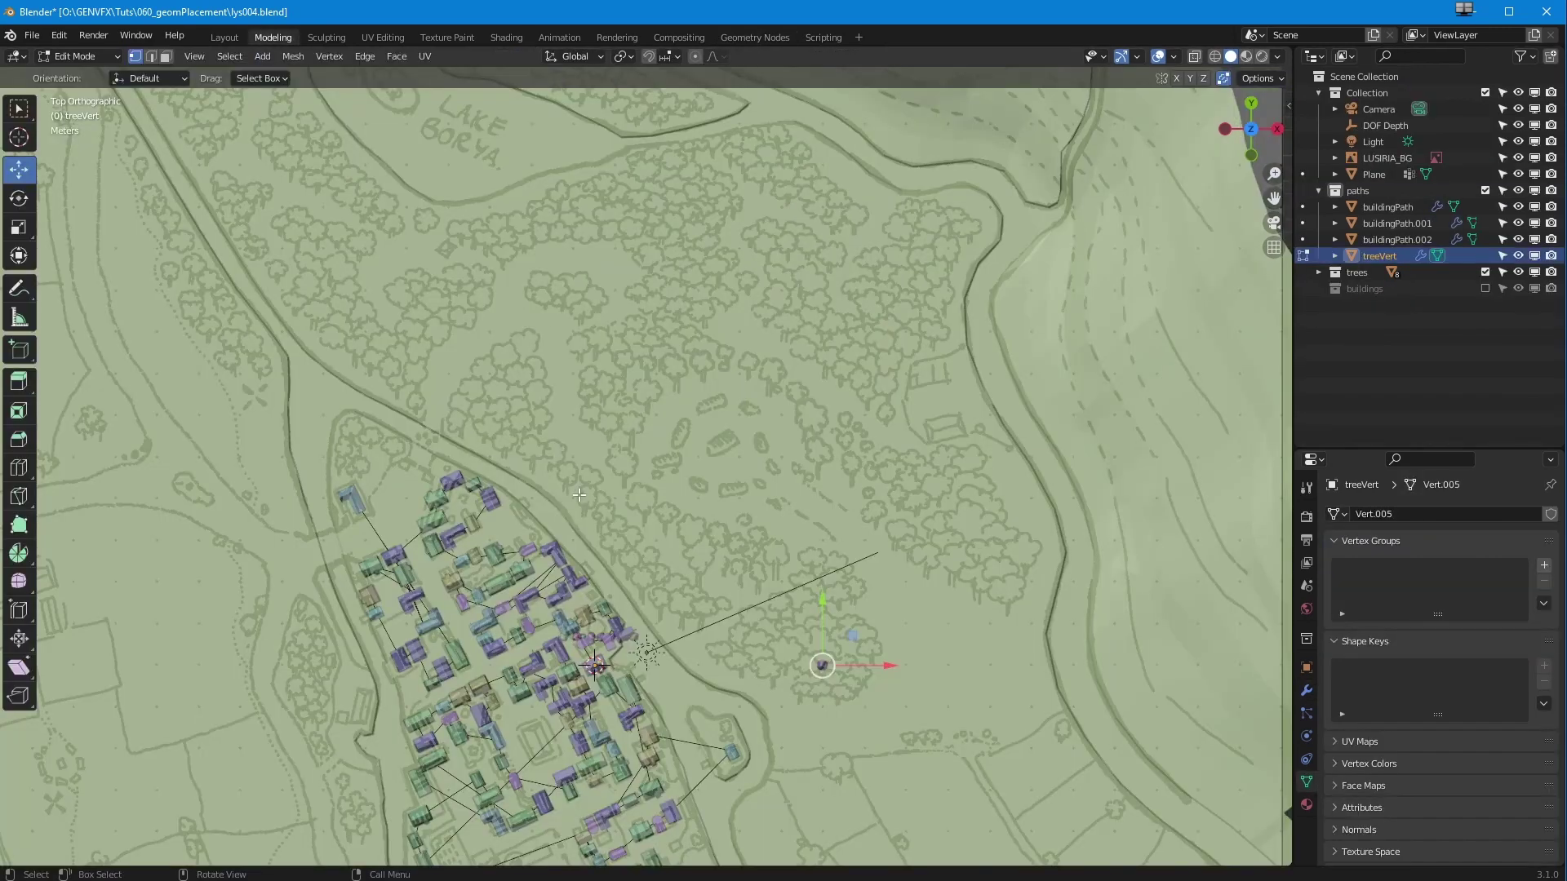
middle_click_drag(587, 555, 637, 615, "ctrl")
middle_click_drag(637, 615, 363, 356, "shift")
middle_click_drag(363, 357, 445, 453, "ctrl")
key("g")
left_click(650, 556)
- Extrude the vertex repeatedly in a winding chain that fills the grove, placing one vertex on each drawn tree
key("e")
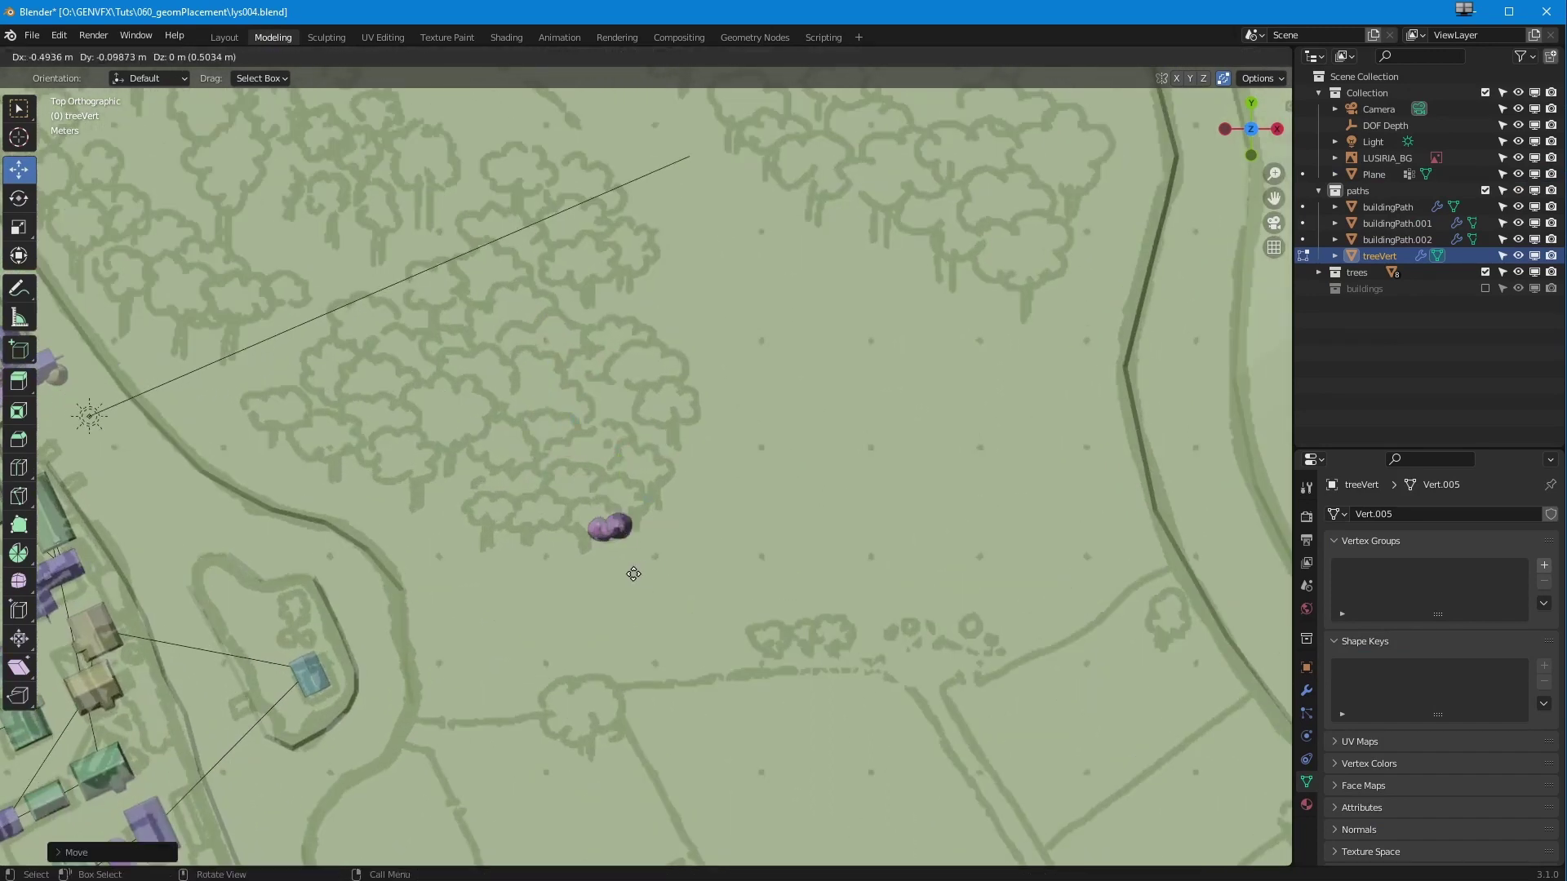
left_click(625, 571)
key("e")
left_click(577, 570)
key("e")
left_click(603, 540)
key("e")
left_click(646, 534)
key("e")
left_click(683, 531)
key("e")
left_click(683, 483)
key("e")
left_click(644, 492)
key("e")
left_click(591, 506)
key("e")
left_click(545, 517)
key("e")
left_click(539, 552)
key("e")
left_click(493, 536)
key("e")
left_click(512, 499)
key("e")
left_click(543, 486)
key("e")
left_click(579, 480)
key("e")
left_click(642, 462)
key("e")
left_click(677, 453)
key("e")
left_click(720, 431)
key("e")
left_click(642, 374)
key("e")
left_click(639, 405)
key("e")
left_click(682, 403)
key("e")
left_click(661, 350)
key("e")
left_click(613, 352)
key("e")
left_click(608, 377)
key("e")
left_click(597, 422)
key("e")
left_click(565, 392)
key("e")
left_click(562, 354)
key("e")
left_click(487, 378)
key("e")
left_click(487, 415)
key("e")
left_click(514, 377)
key("e")
left_click(537, 408)
key("e")
left_click(566, 423)
key("e")
left_click(518, 441)
key("e")
left_click(474, 442)
key("e")
left_click(474, 477)
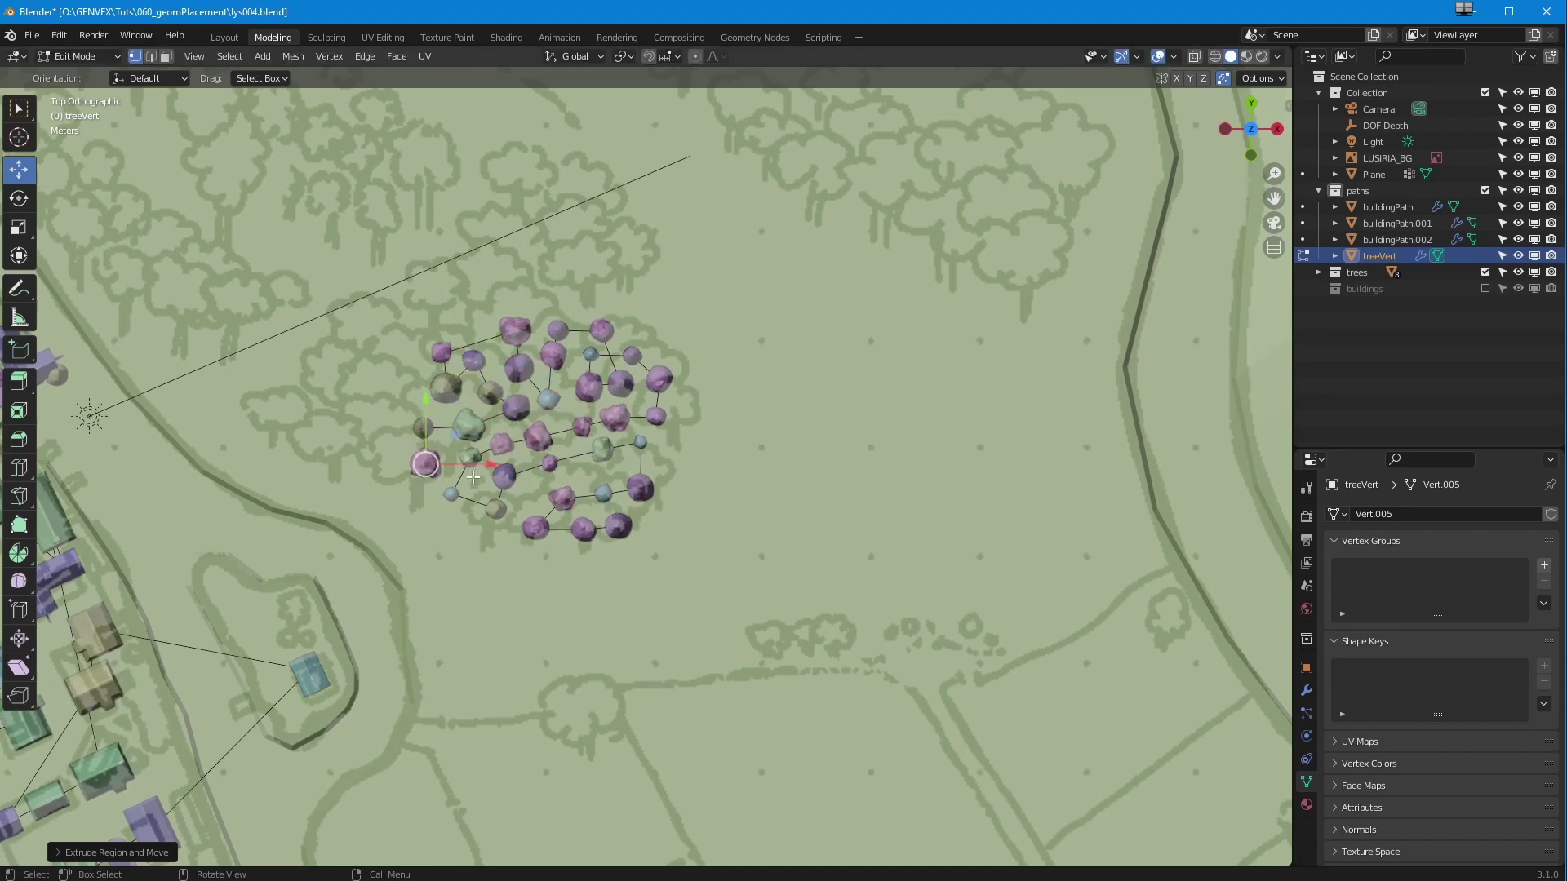
- Duplicate the whole grove of vertices four times, placing two copies over the forest to the northwest and two over the forest to the northeast
middle_click_drag(504, 480, 504, 532, "ctrl")
middle_click_drag(473, 450, 484, 643, "shift")
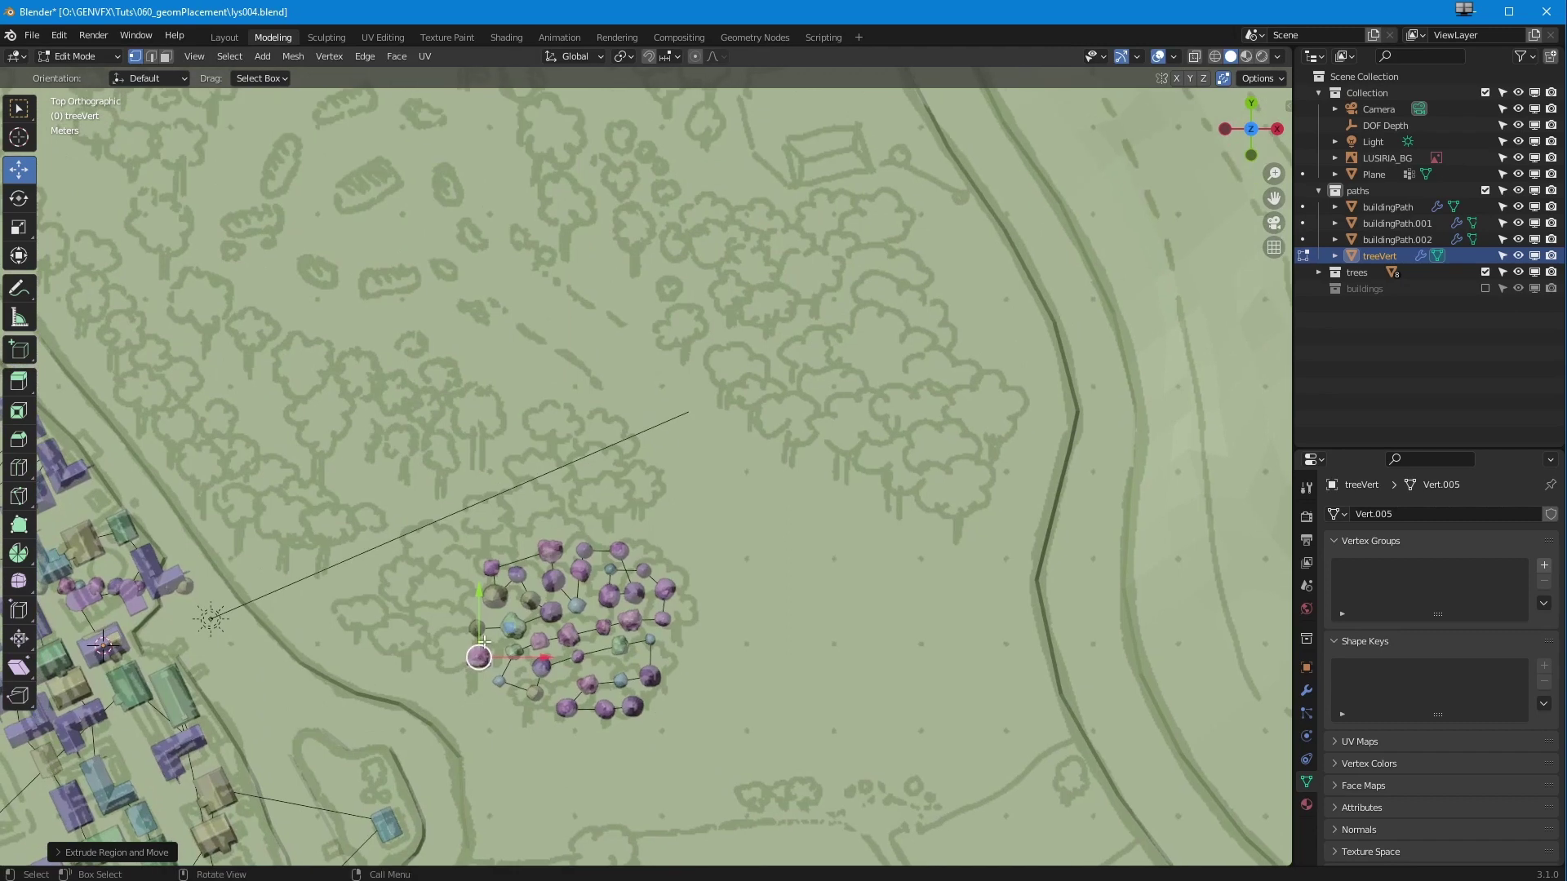
key("a")
key("shift+d")
left_click(700, 436)
key("shift+d")
left_click(489, 468)
key("shift+d")
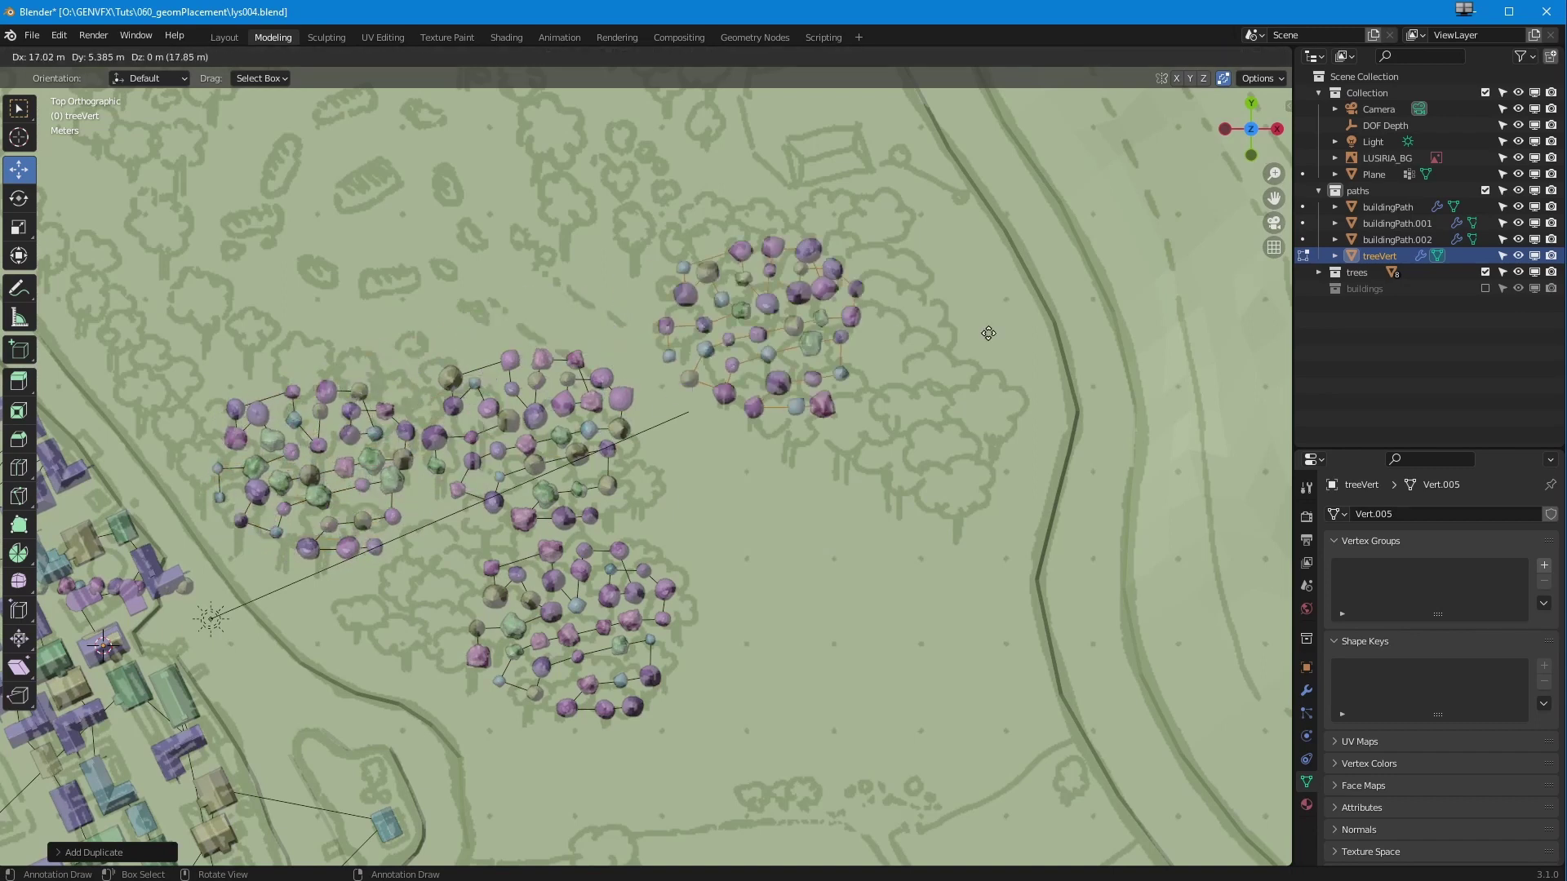
left_click(980, 338)
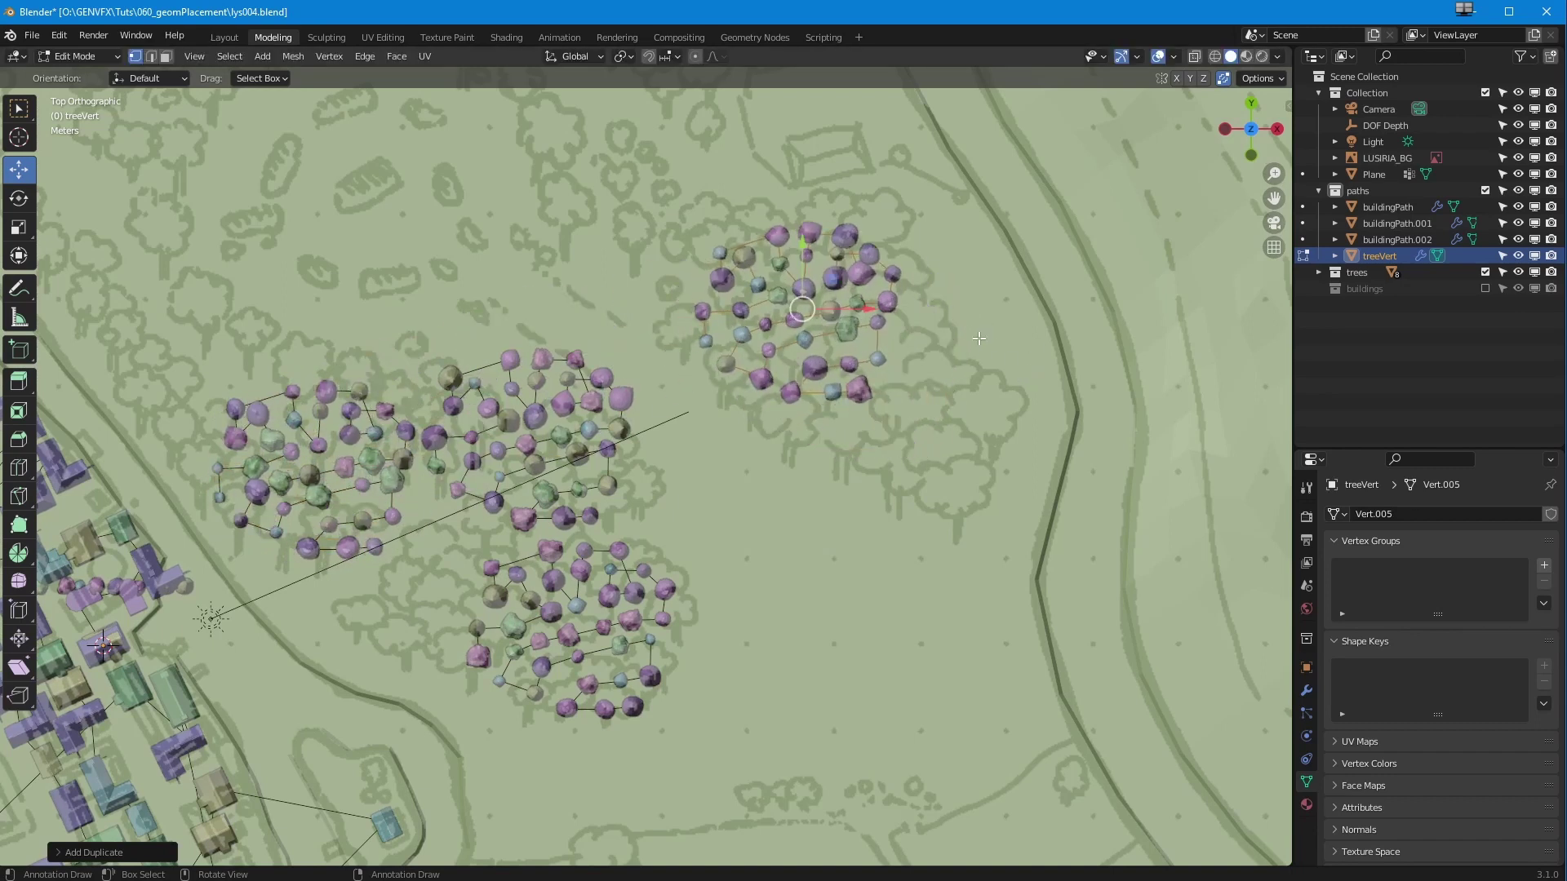
left_click(1094, 504)
- Extrude a chain of vertices from the original grove's western edge to cover the drawn trees between it and the two northwestern copies
middle_click_drag(555, 584, 816, 848, "ctrl")
middle_click_drag(685, 747, 623, 650, "ctrl")
middle_click_drag(622, 706, 569, 551, "ctrl")
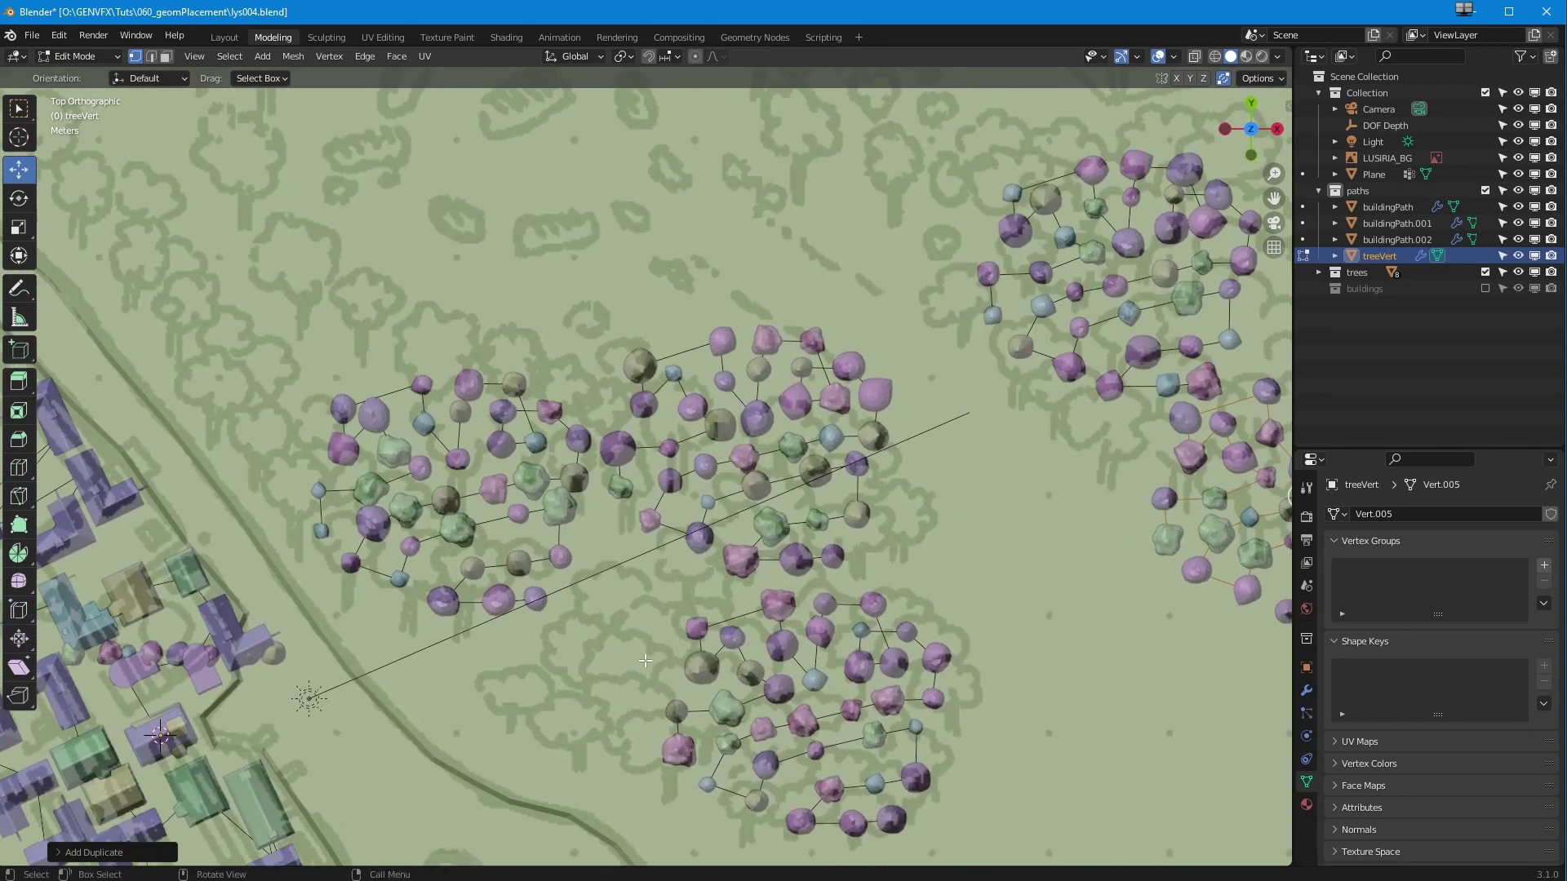
left_click_drag(692, 723, 687, 734)
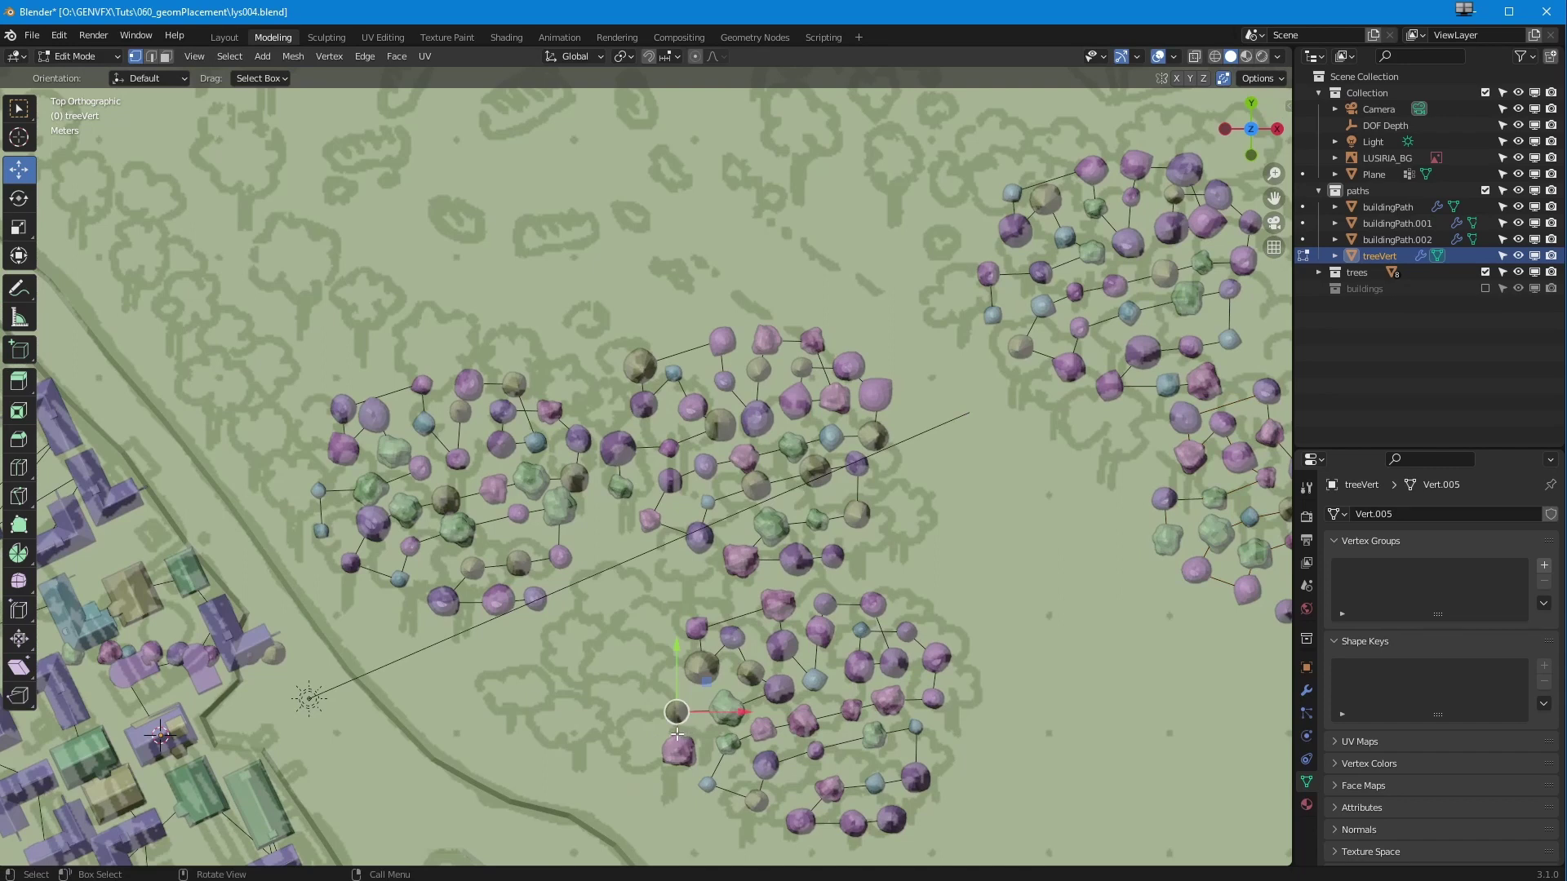
key("e")
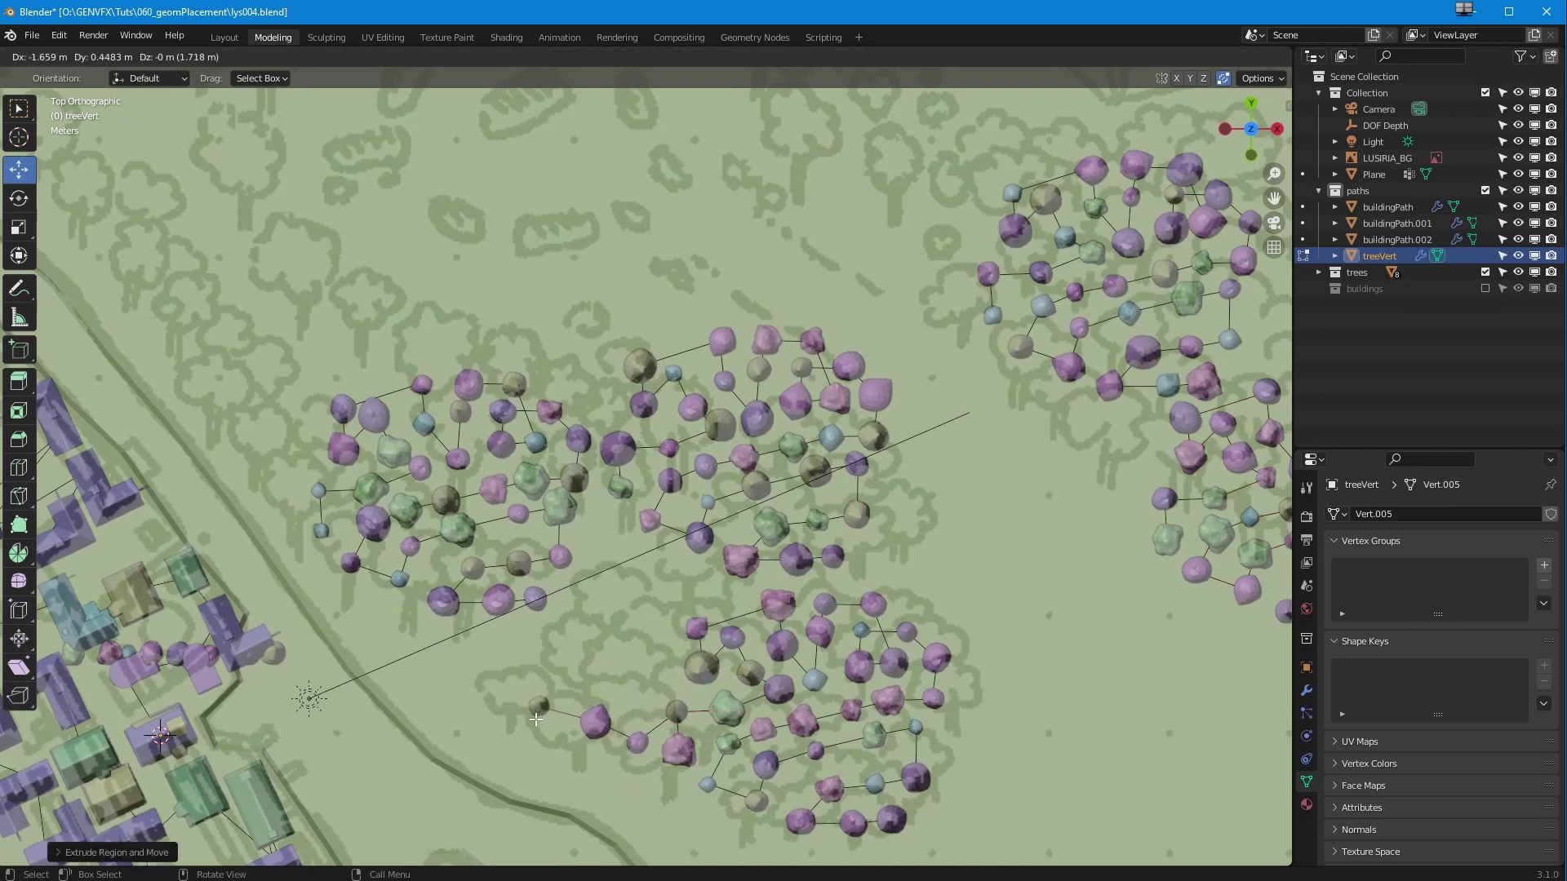
left_click(535, 719)
key("e")
left_click(506, 689)
key("e")
left_click(552, 675)
key("e")
left_click(577, 702)
key("e")
left_click(670, 681)
key("e")
left_click(651, 626)
key("e")
left_click(622, 655)
key("e")
left_click(584, 640)
key("e")
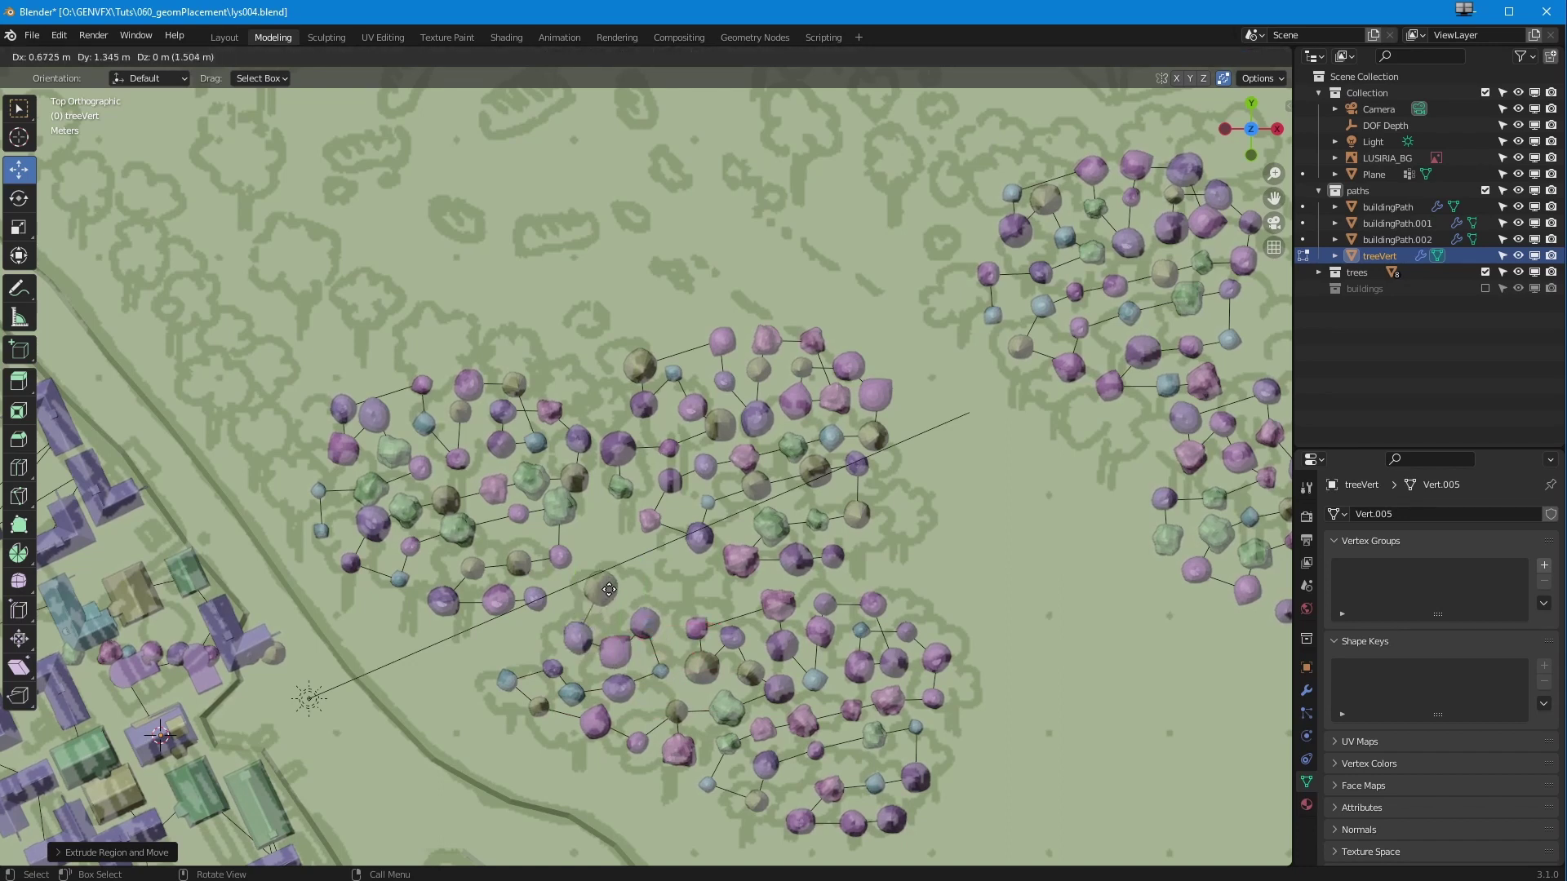
left_click(665, 588)
key("e")
left_click(696, 601)
key("e")
left_click(728, 597)
key("e")
left_click(692, 567)
key("e")
left_click(650, 552)
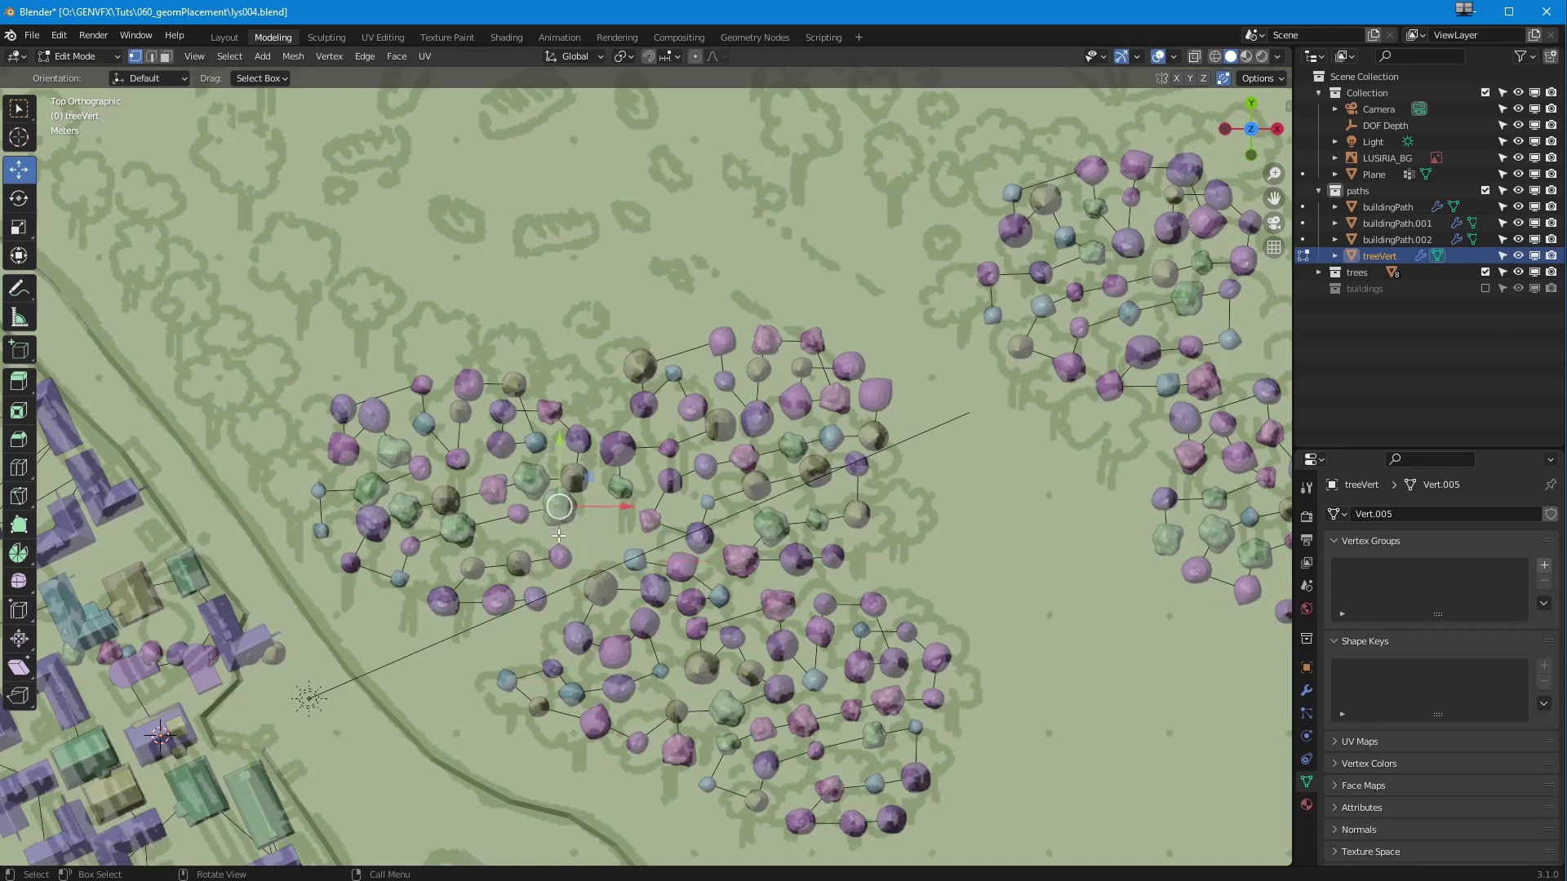
- Move individual vertices of the westernmost grove copy outward onto uncovered drawn trees along its western and northern edges
key("g")
left_click(292, 466)
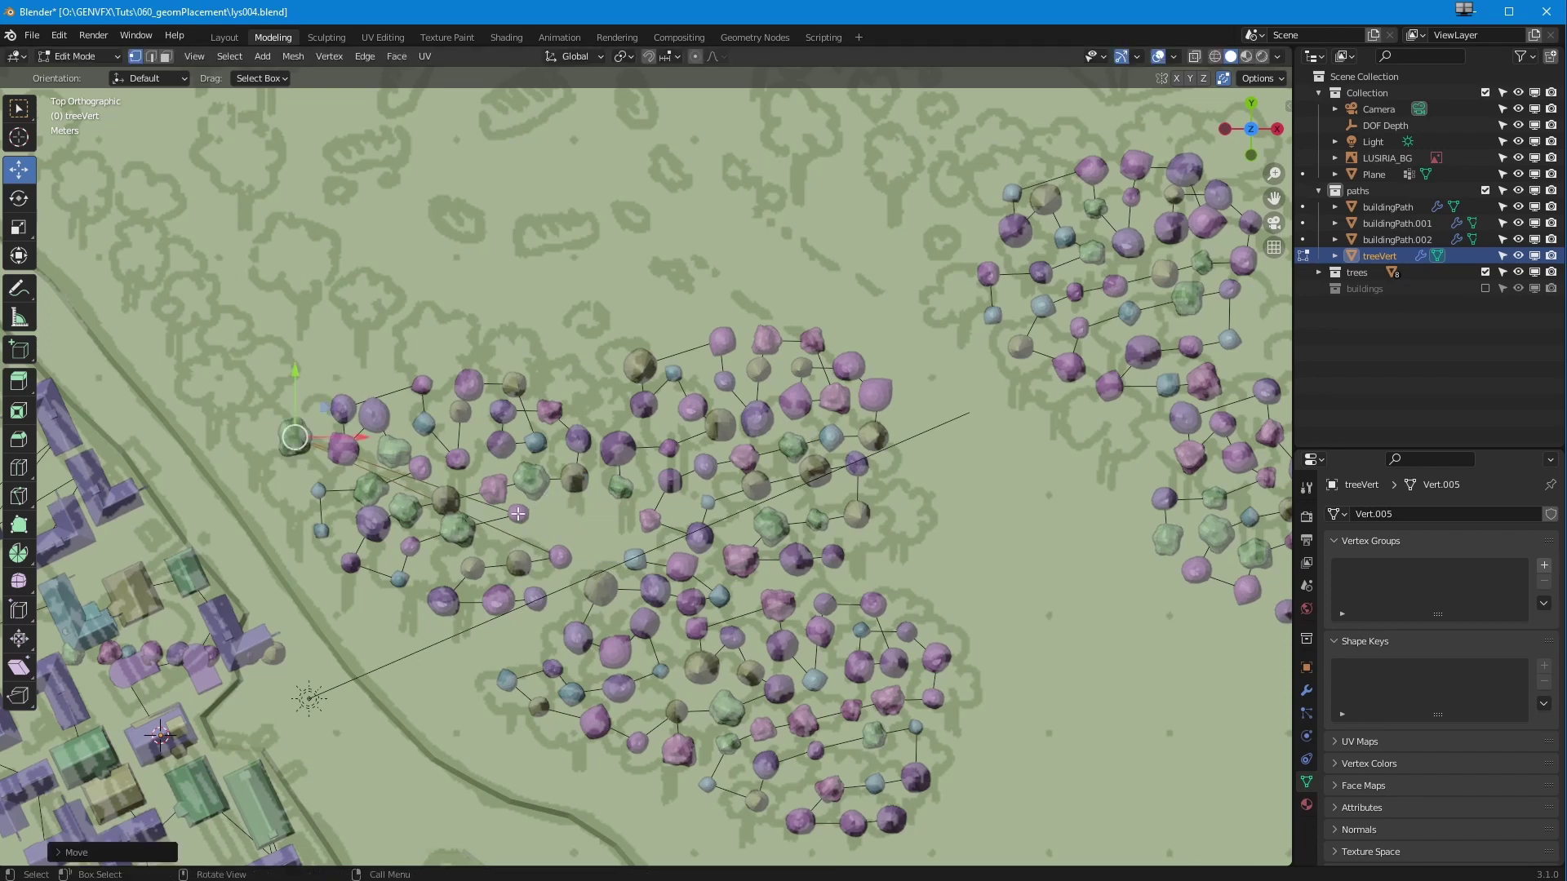
key("g")
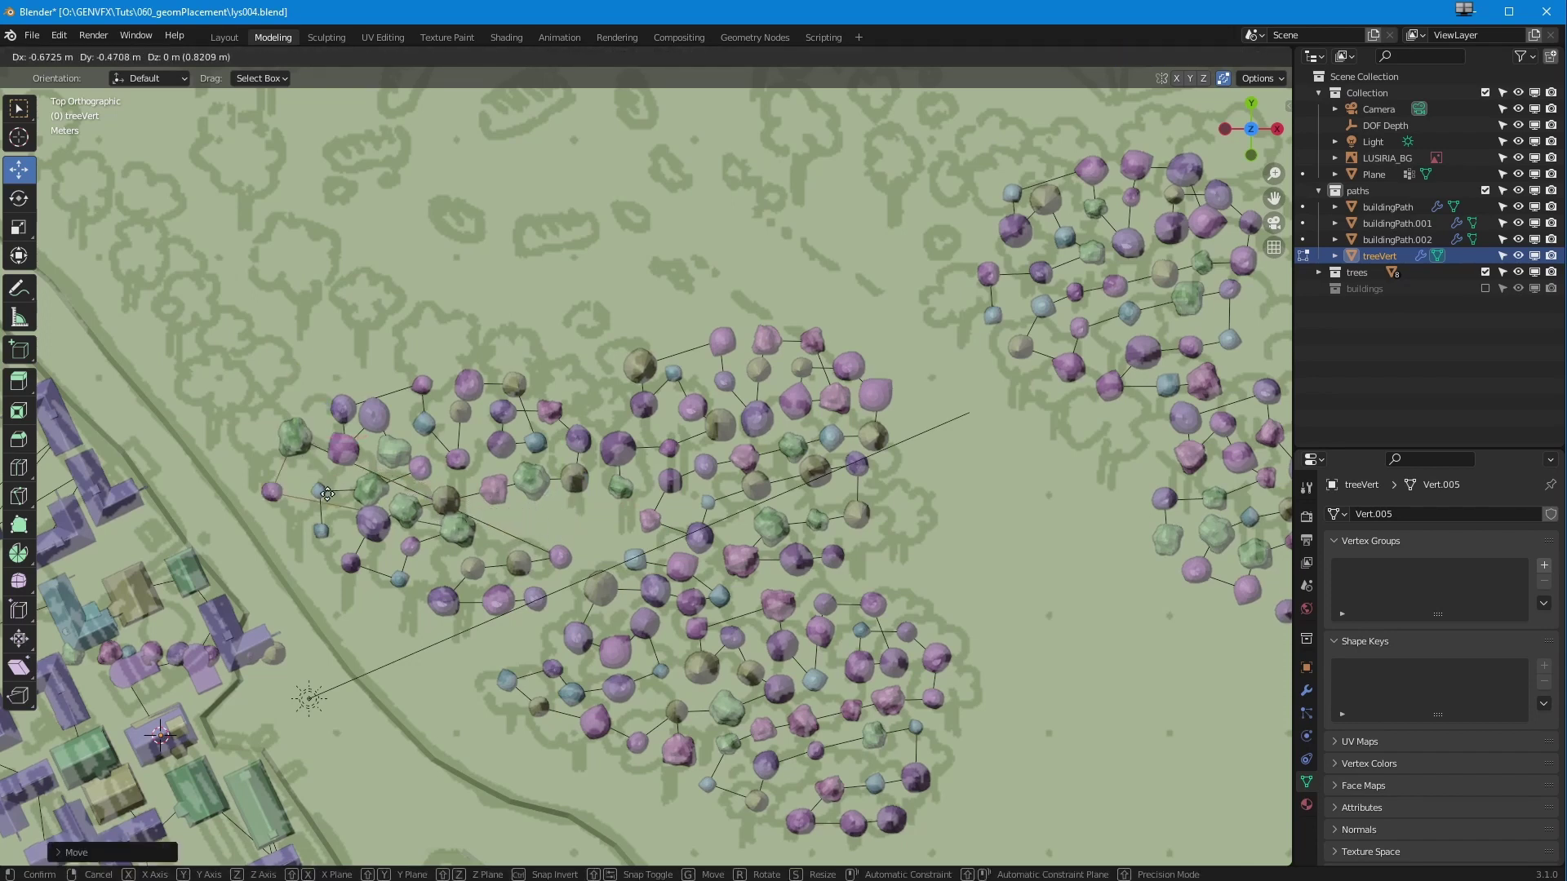
left_click(327, 494)
left_click(490, 488)
key("g")
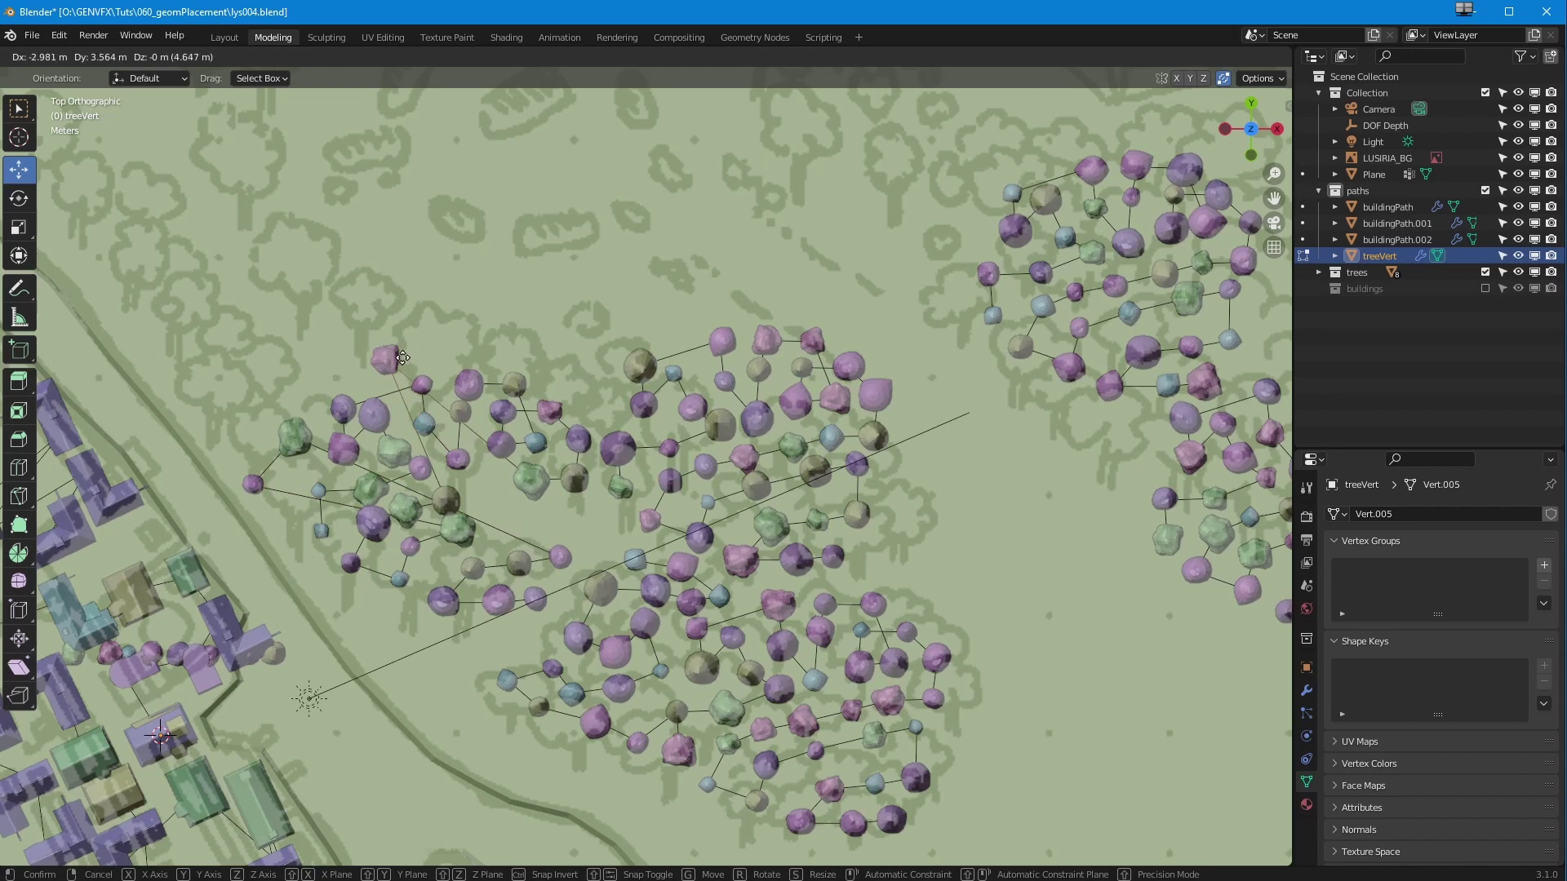
left_click(443, 354)
left_click_drag(508, 453, 564, 373)
left_click_drag(531, 476, 598, 382)
left_click_drag(537, 444, 513, 376)
left_click_drag(423, 353, 474, 346)
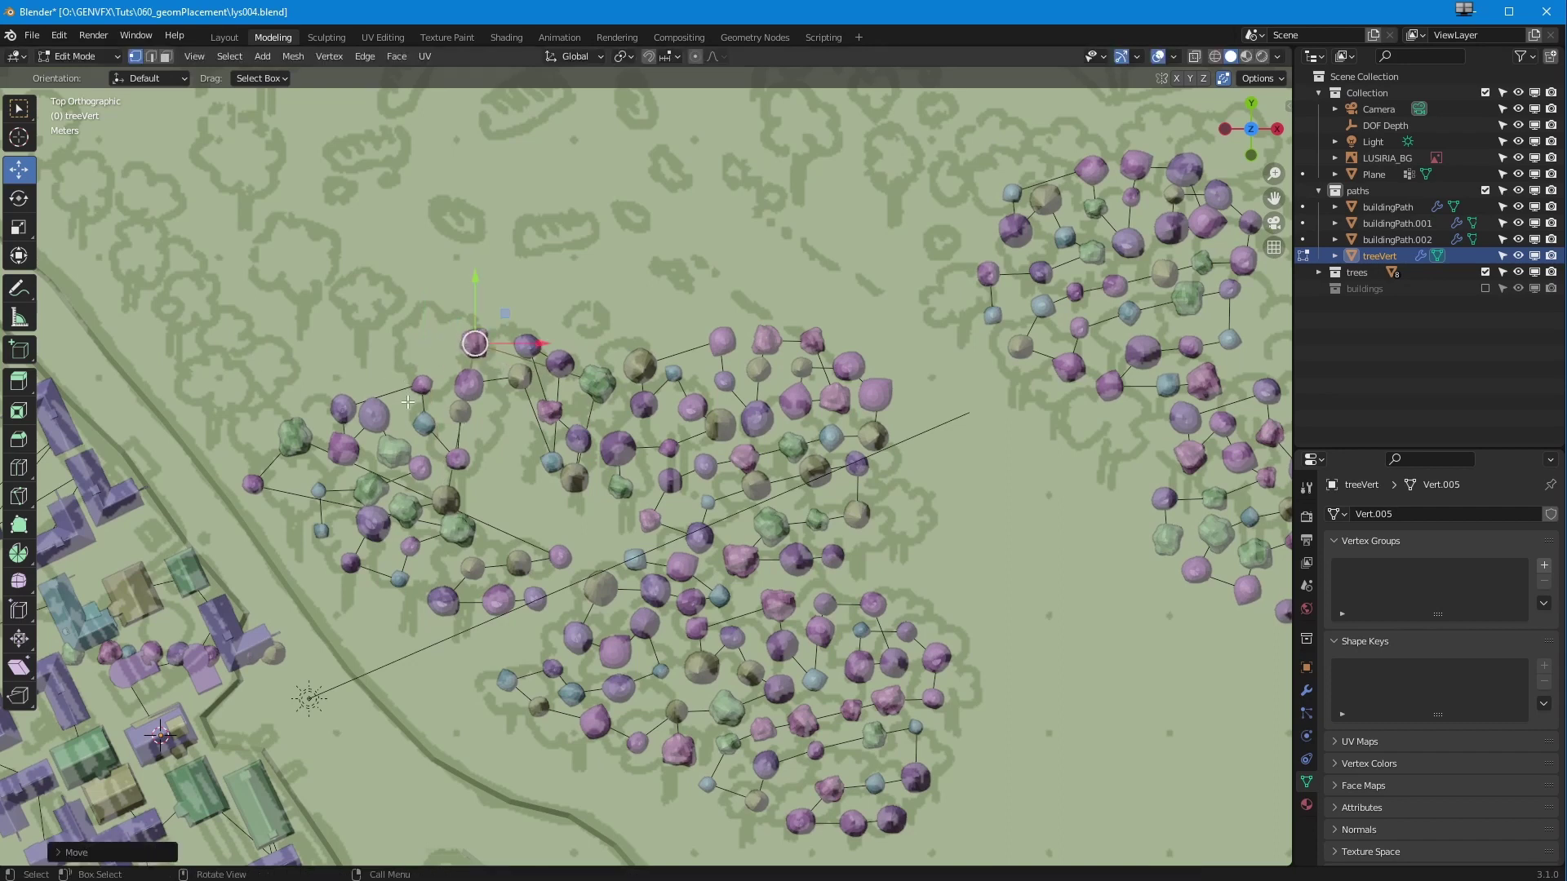
- Extrude a chain of vertices from the westernmost grove's northern edge northwest along the drawn line of trees
left_click_drag(433, 412, 379, 427)
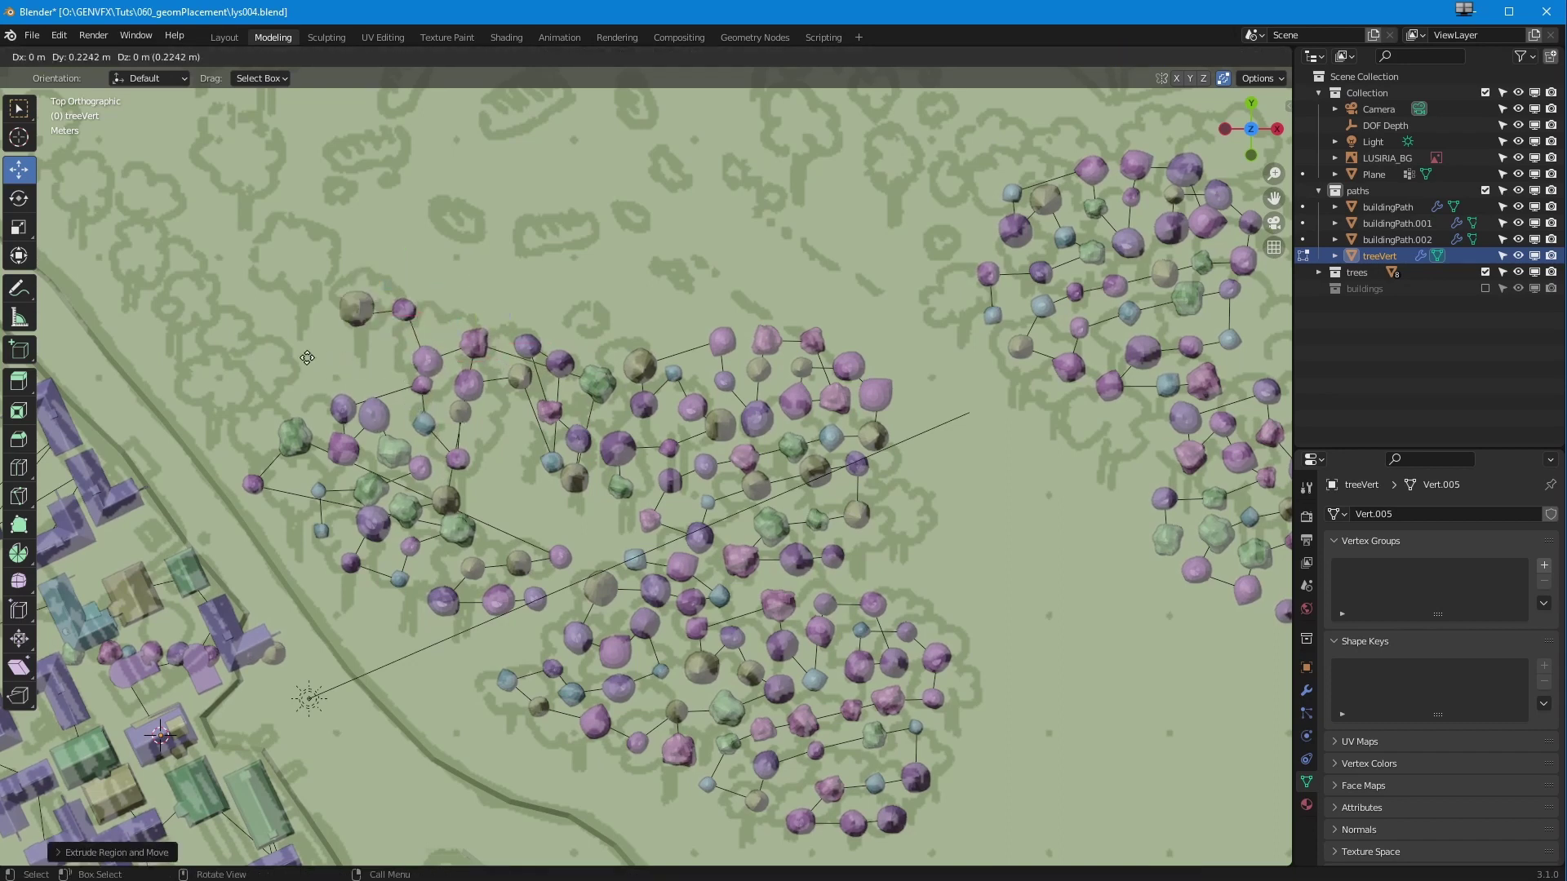
left_click_drag(307, 358, 244, 354)
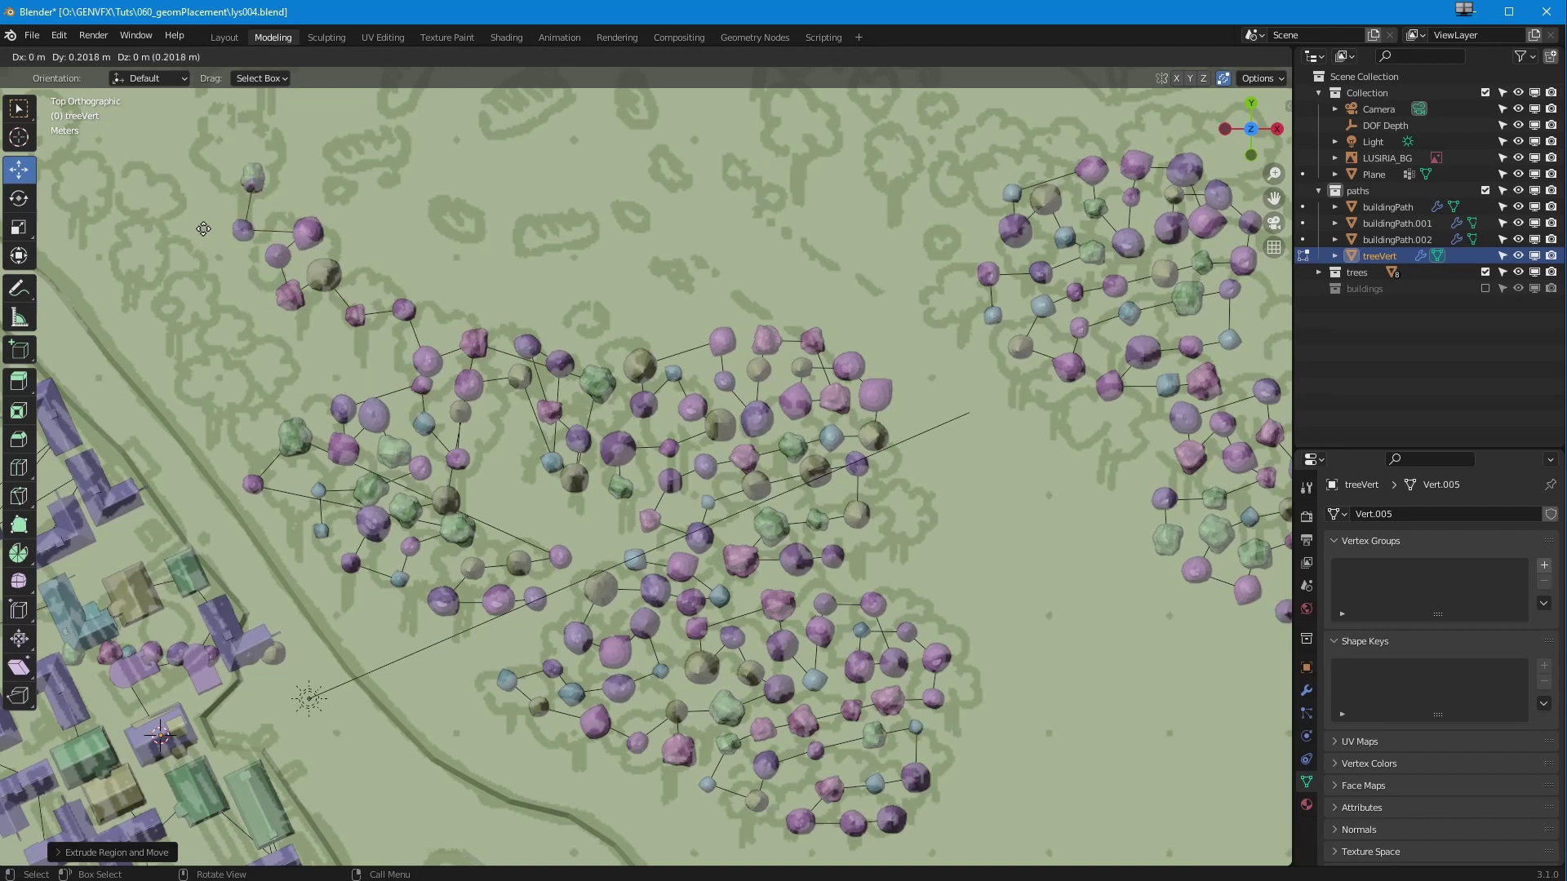
left_click_drag(106, 218, 139, 192)
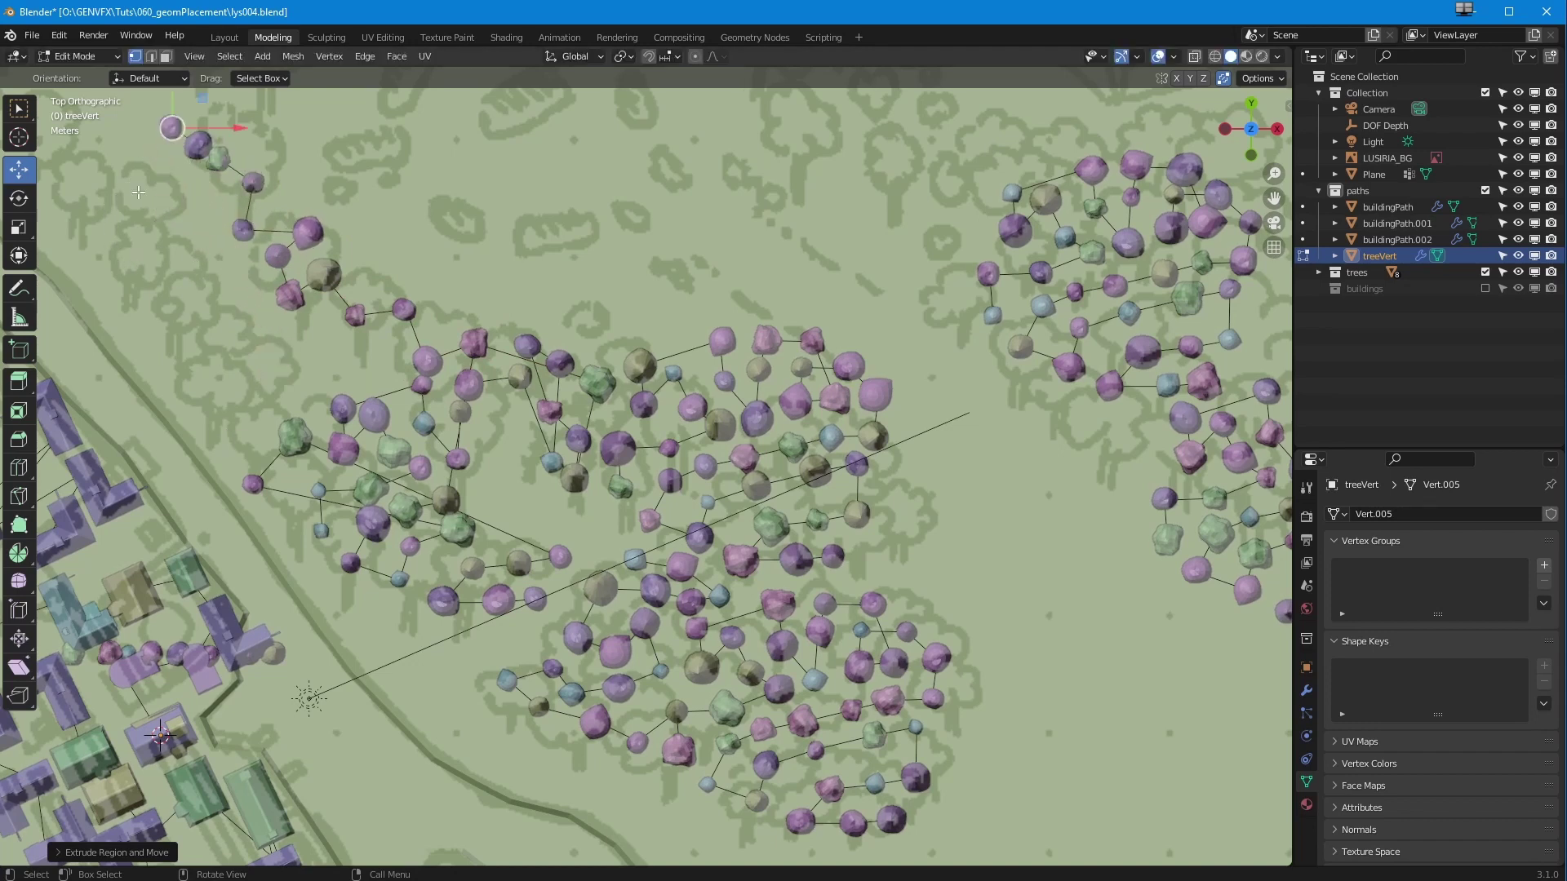
- Extrude a chain of vertices from the westernmost grove's western edge northward over the drawn trees between it and the road
left_click_drag(291, 445, 221, 432)
left_click(187, 408)
key("e")
left_click(274, 363)
key("e")
left_click(214, 362)
key("e")
left_click(266, 325)
key("e")
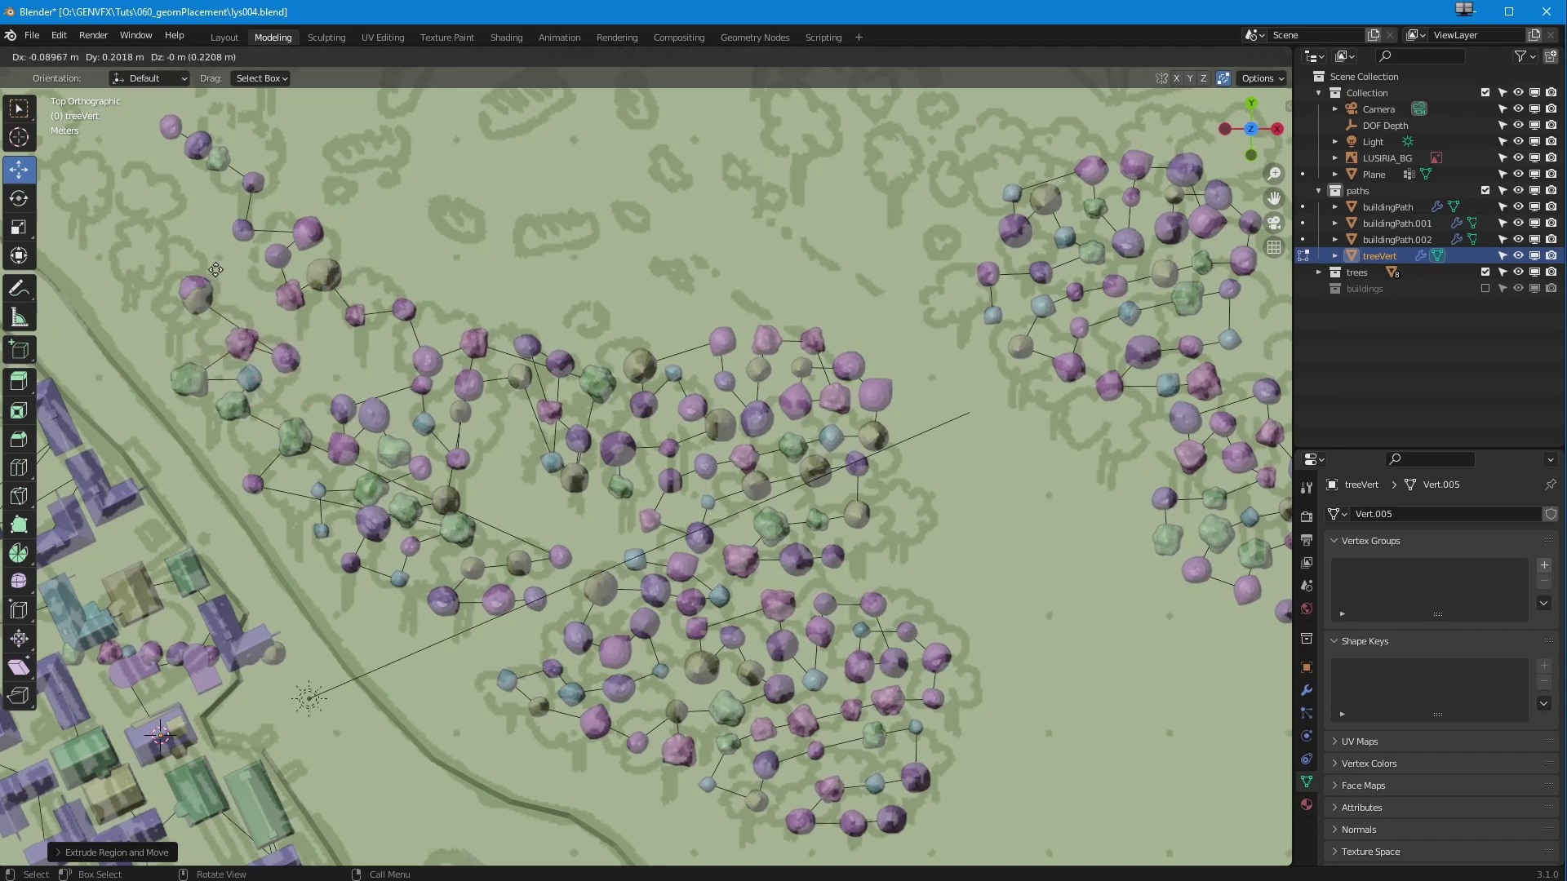
left_click(141, 191)
- Duplicate parts of the northeastern groves' vertices three times, placing the copies over the drawn trees to the northwest and north
scroll(481, 637, "down", 5)
scroll(734, 506, "up", 2)
left_click_drag(543, 461, 457, 384)
key("shift+d")
left_click(442, 441)
key("shift+d")
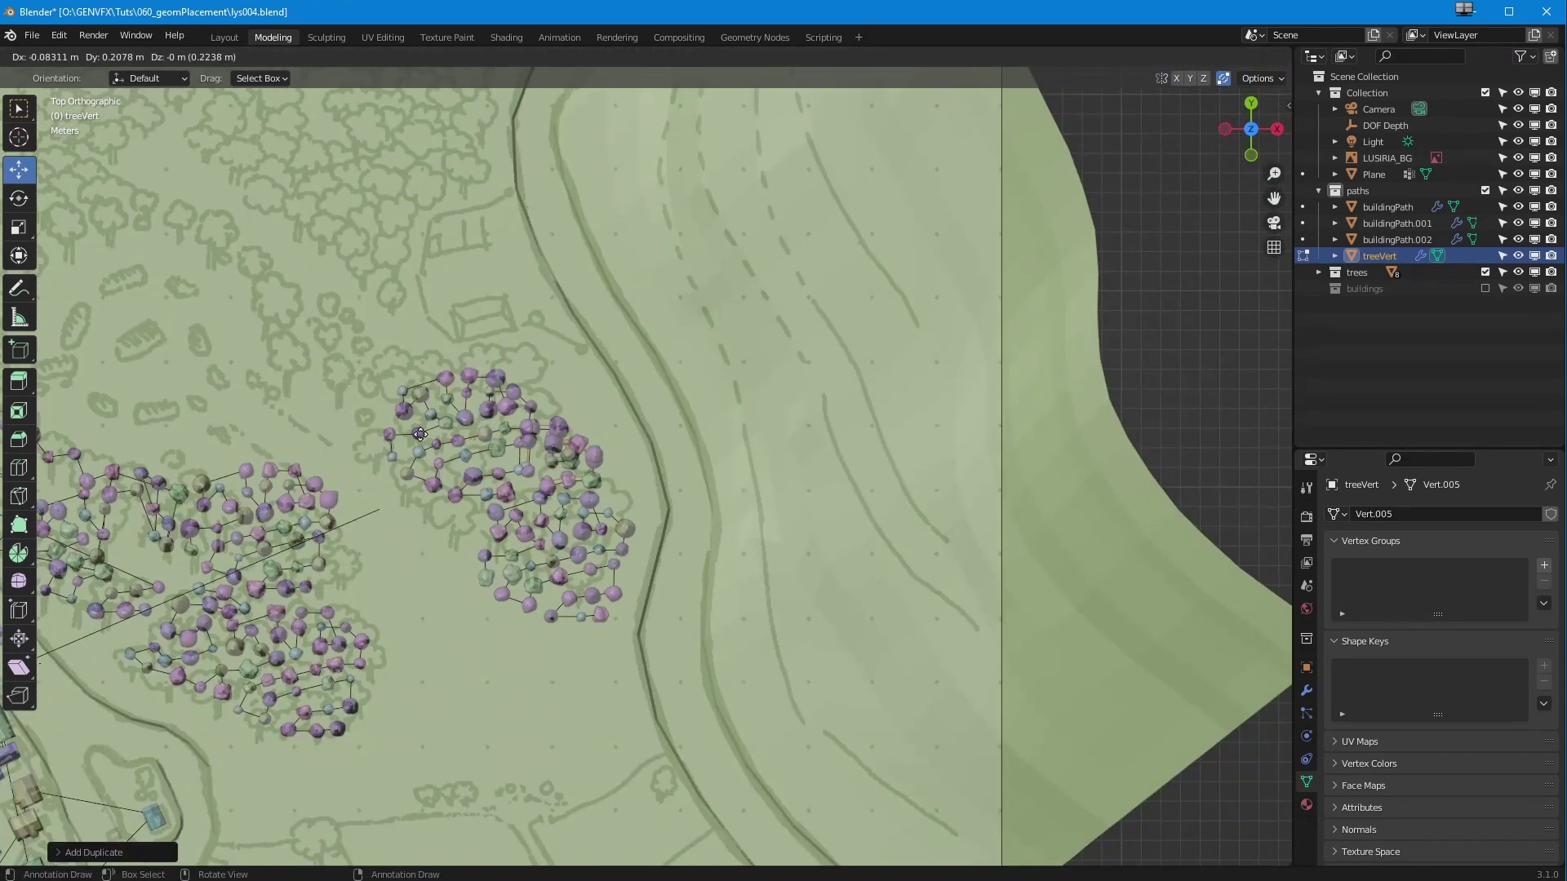
left_click(371, 351)
left_click(191, 304)
key("shift+d")
left_click(257, 127)
mouse_move(257, 127)
middle_mouse_down("shift")
mouse_move(583, 194)
mouse_move(525, 180)
middle_mouse_up("shift")
- Switch to lasso selection, select a cluster of vertices in the eastern grove, and duplicate it over the forest to the northwest
left_click(19, 109)
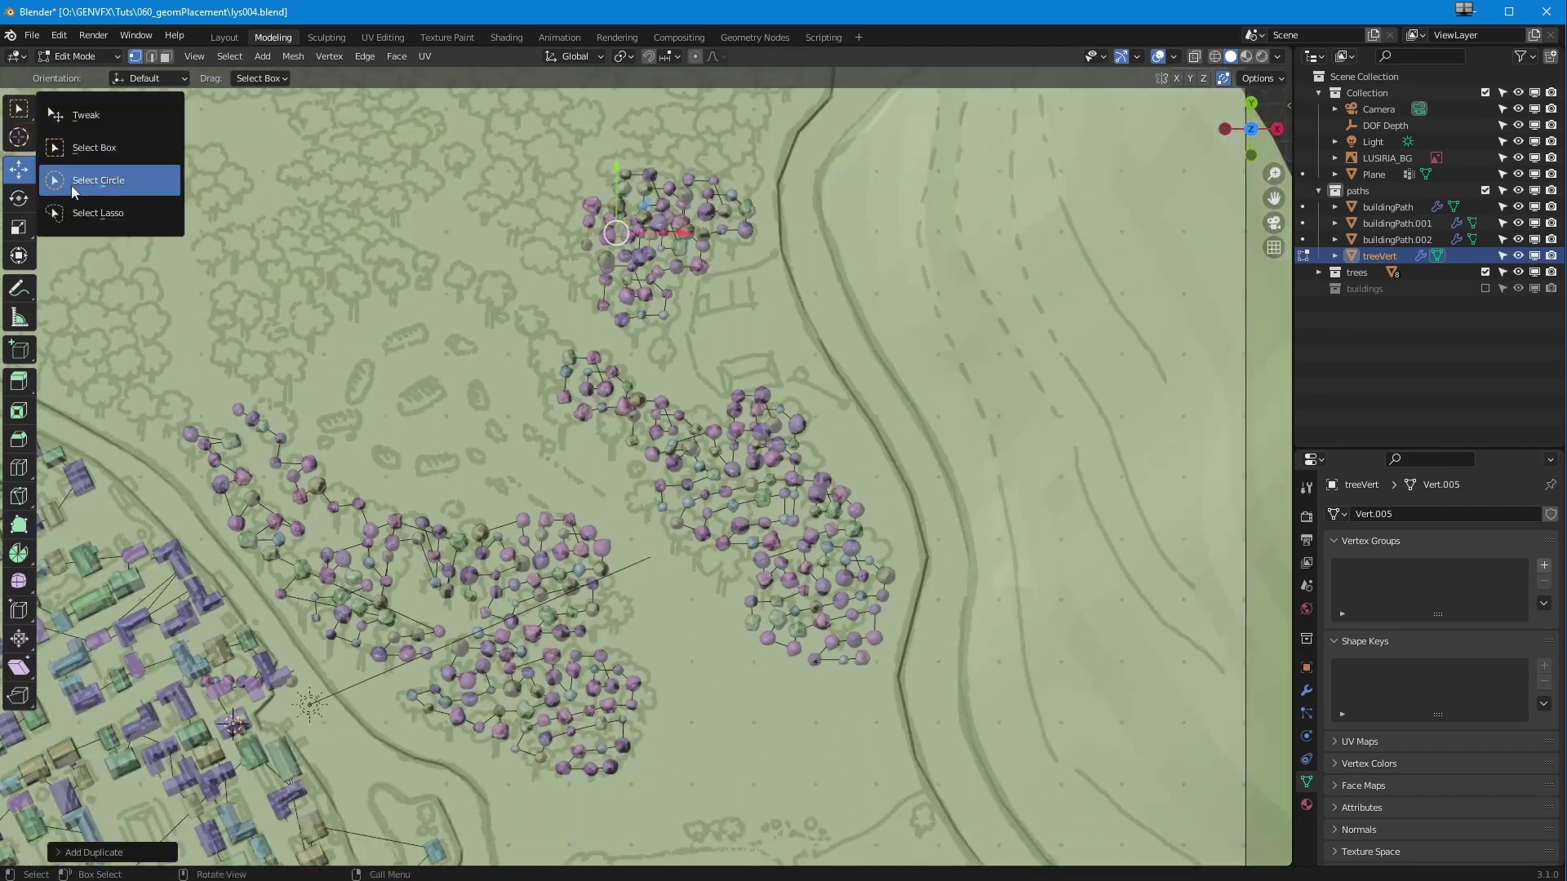
left_click(77, 213)
left_click_drag(790, 620, 779, 622)
key("shift+d")
left_click(476, 229)
scroll(476, 229, "down", 1)
middle_click_drag(476, 229, 514, 505, "shift")
- Lasso-select two further vertex clusters and duplicate each twice over the uncovered parts of the forest south of Lake Borya
left_click(19, 138)
left_click(18, 109)
left_click_drag(359, 400, 332, 558)
key("shift+d")
left_click(388, 500)
key("shift+d")
left_click(57, 759)
left_click_drag(211, 597, 119, 635)
key("shift+d")
left_click(316, 591)
key("shift+d")
left_click(348, 500)
- Duplicate the selected cluster westward toward the road southwest of Lake Borya and adjust the copy's position over the drawn trees
scroll(625, 483, "down", 4)
middle_click_drag(625, 483, 711, 516, "shift")
key("shift+d")
left_click(441, 514)
scroll(440, 514, "up", 1)
key("g")
left_click(378, 559)
- Duplicate the cluster three more times to fill the northwestern forest between the road and Lake Borya
key("shift+d")
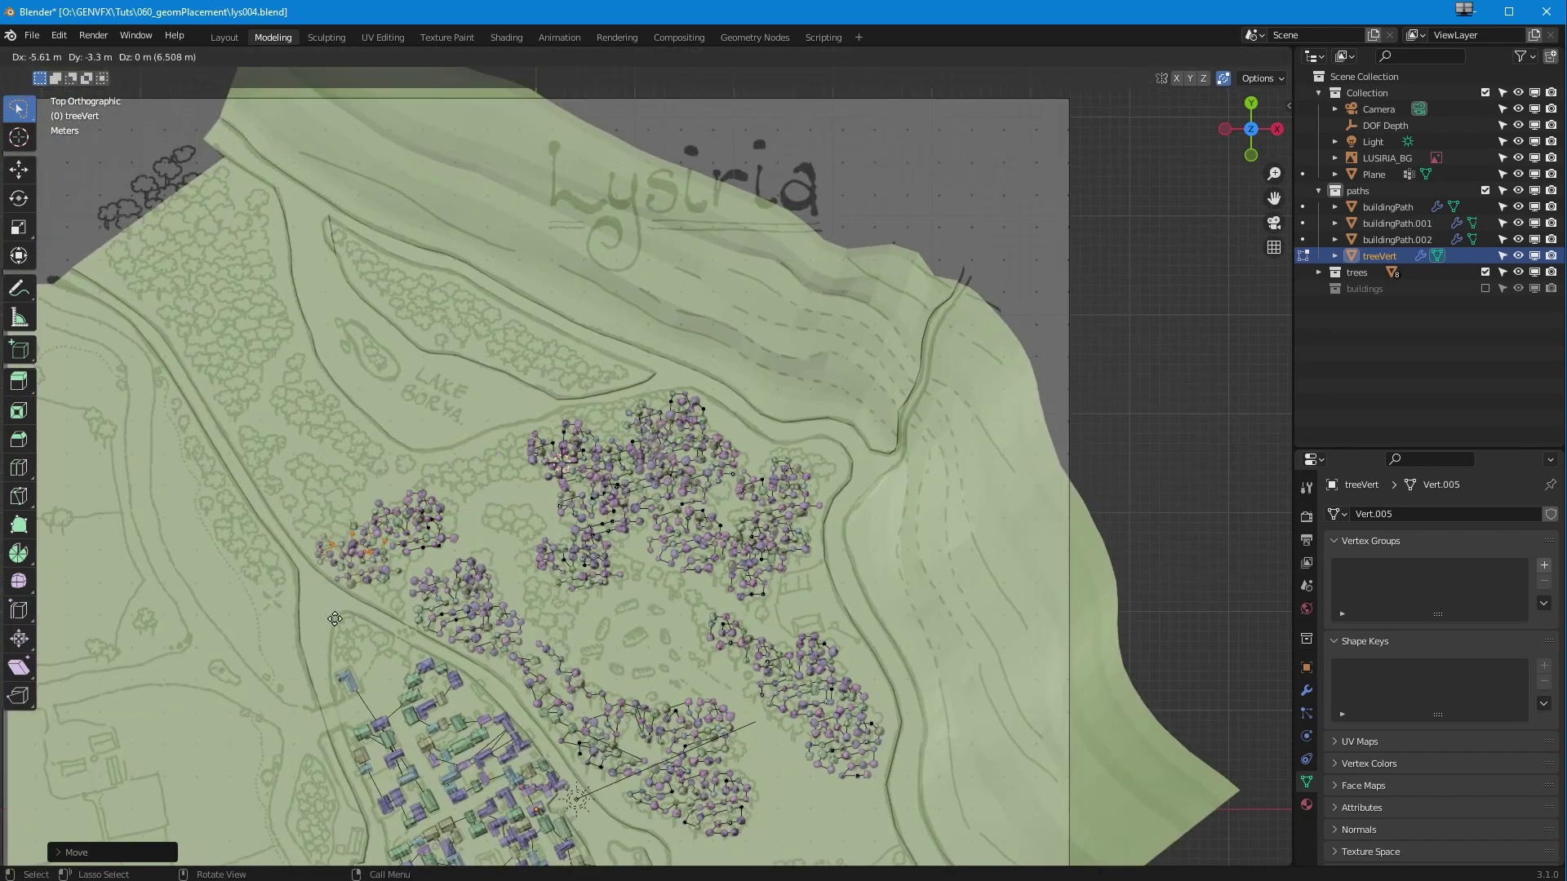
left_click(205, 320)
key("shift+d")
left_click(155, 437)
key("shift+d")
left_click(145, 416)
- Move individual vertices in the southern part of the northwestern forest apart onto uncovered drawn trees
scroll(138, 343, "up", 8)
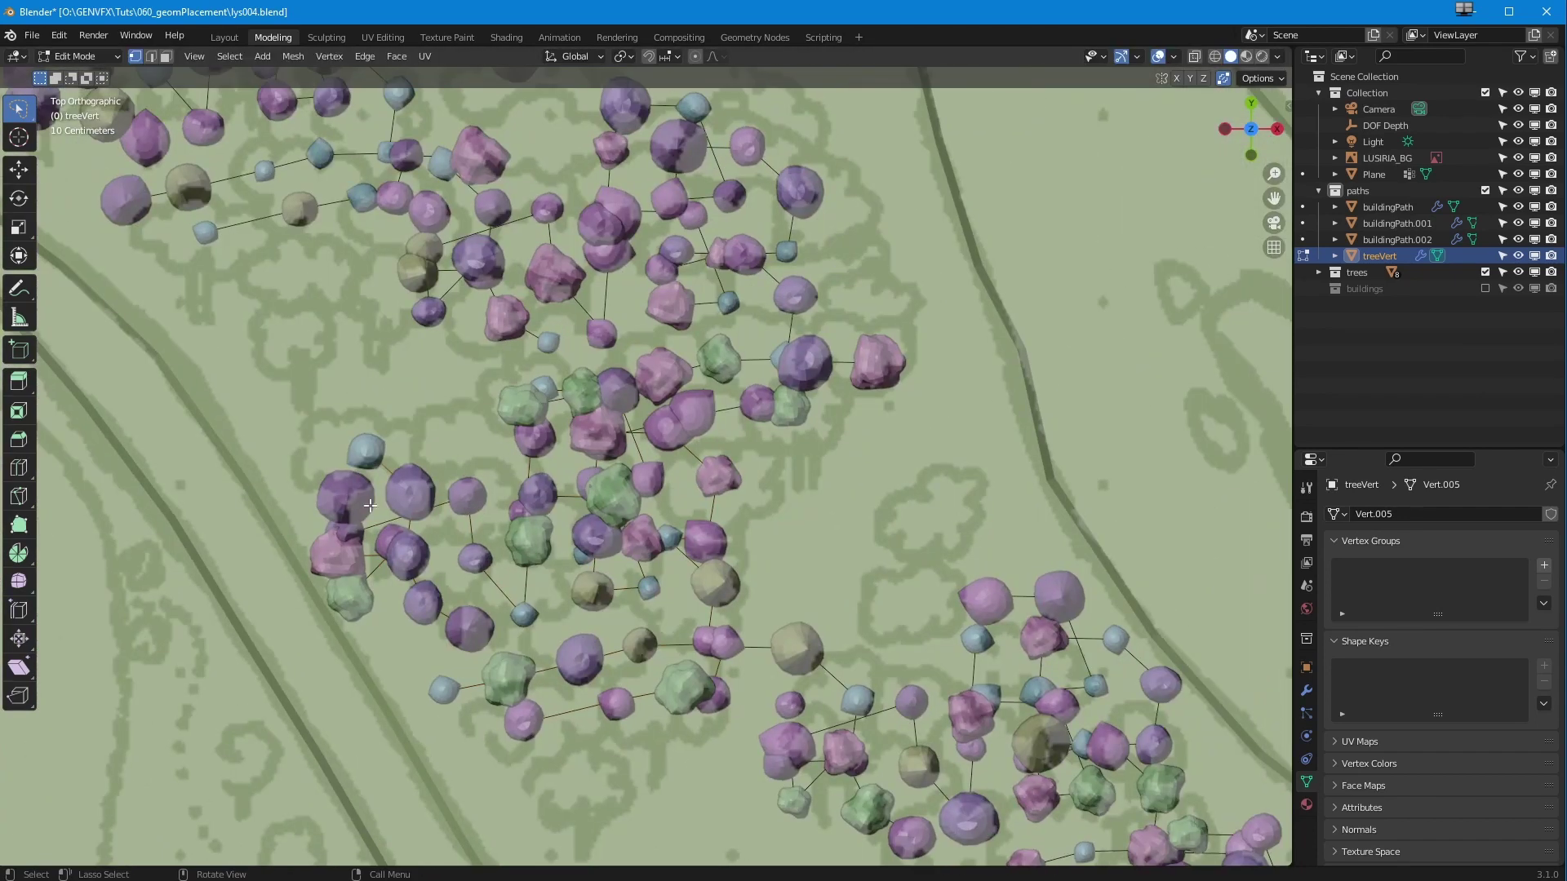
left_click(577, 632)
key("g")
left_click(573, 663)
left_click(705, 540)
key("g")
left_click(714, 538)
left_click(811, 363)
key("g")
left_click(808, 422)
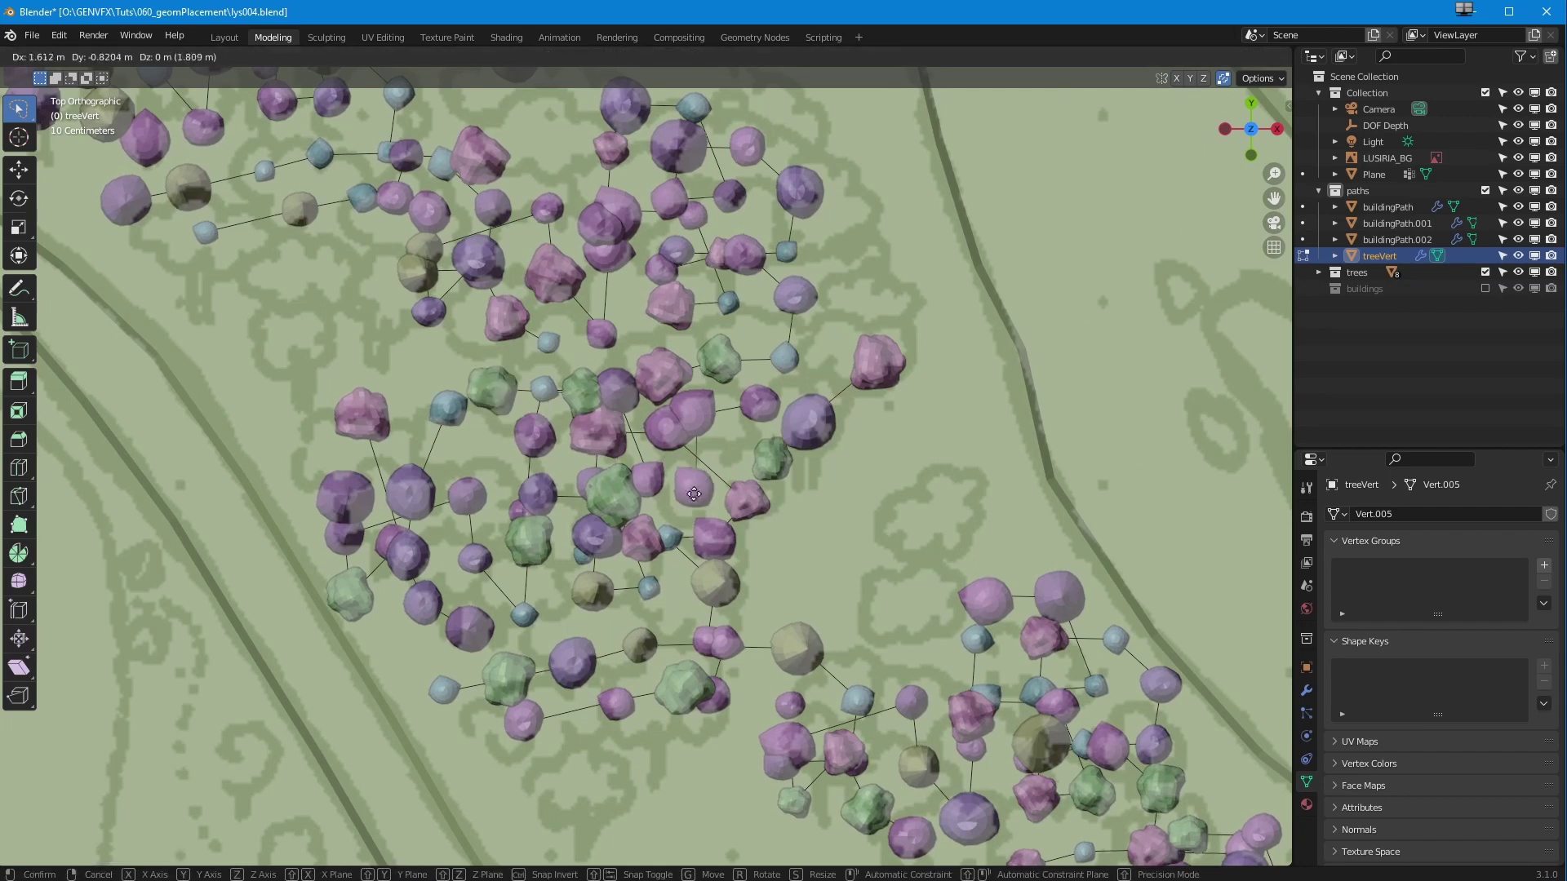
left_click(606, 628)
- Extrude vertices from the northwestern grove's southern tip and from the neighbouring grove's northwestern edge onto the uncovered trees
left_click(524, 728)
key("e")
left_click(573, 747)
left_click(889, 693)
key("e")
left_click(934, 620)
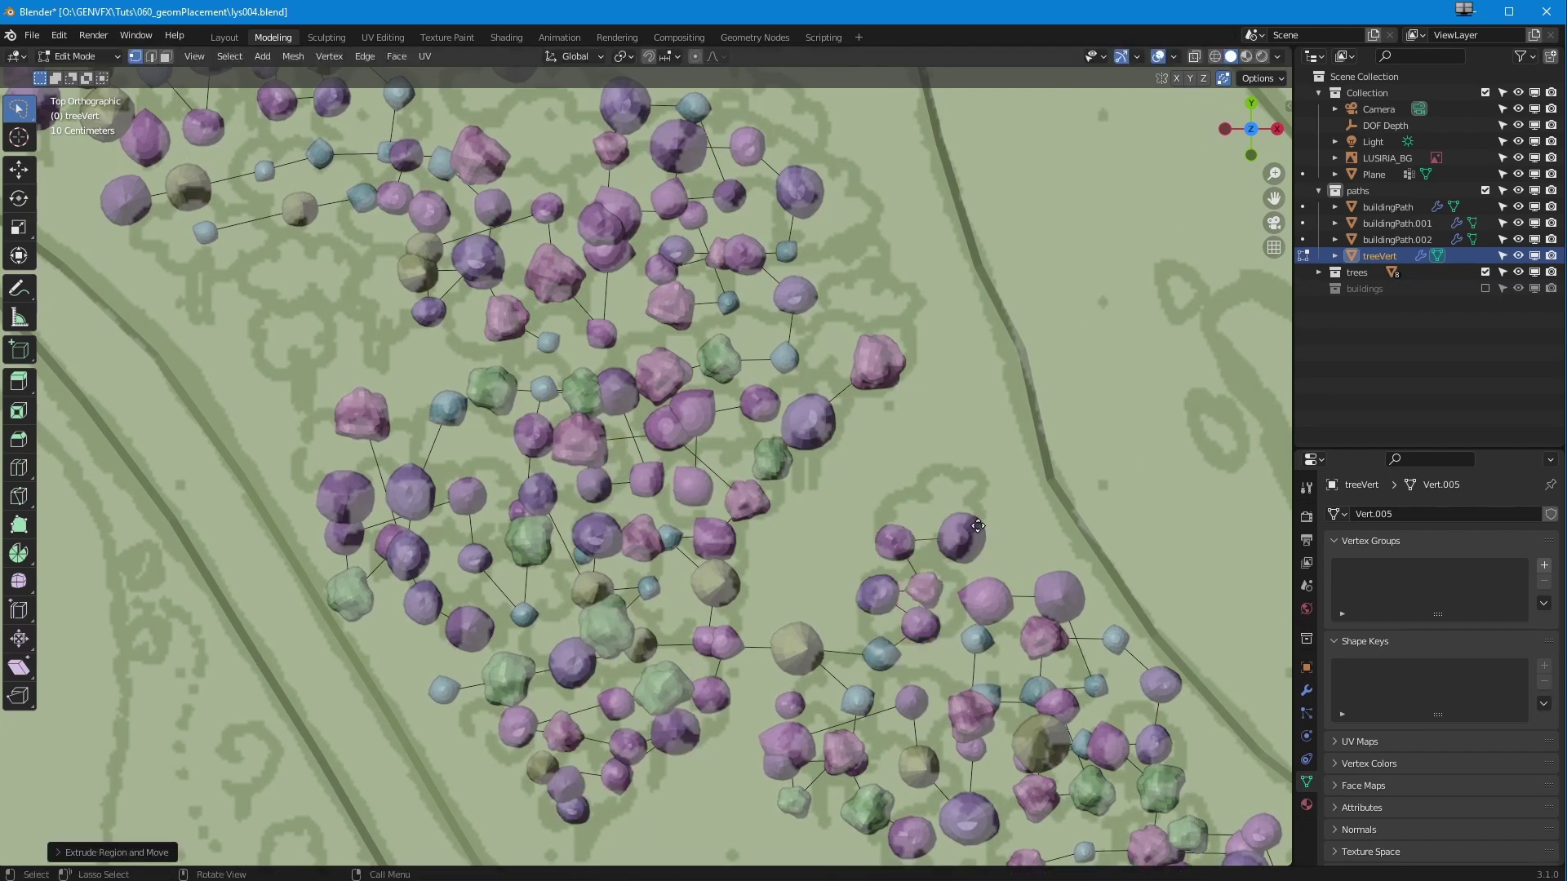
- Extrude vertex chains farther north in the northwestern forest to cover the drawn trees along its western edge and in its gaps
scroll(939, 490, "down", 1)
middle_click_drag(334, 258, 464, 524, "shift")
left_click(480, 516)
key("e")
left_click(520, 555)
key("e")
left_click(359, 548)
key("e")
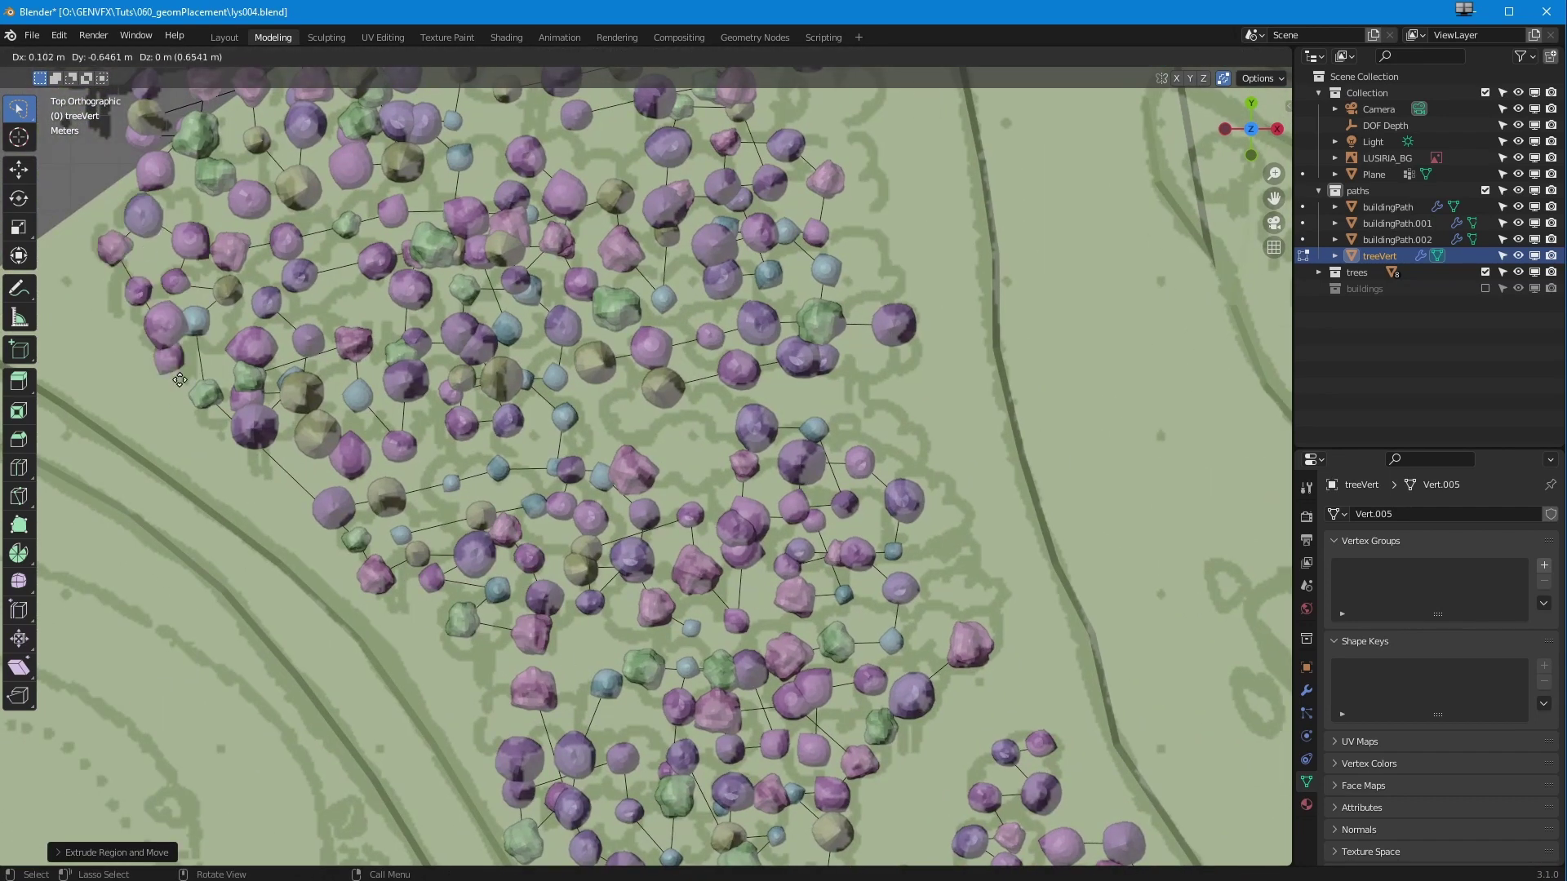
left_click(665, 443)
- Extrude a vertex chain northward along the road over the isolated cluster of trees west of the neighbouring grove
middle_click_drag(355, 379, 427, 648, "ctrl")
middle_click_drag(563, 803, 605, 628, "ctrl")
key("e")
left_click(503, 619)
key("e")
left_click(510, 351)
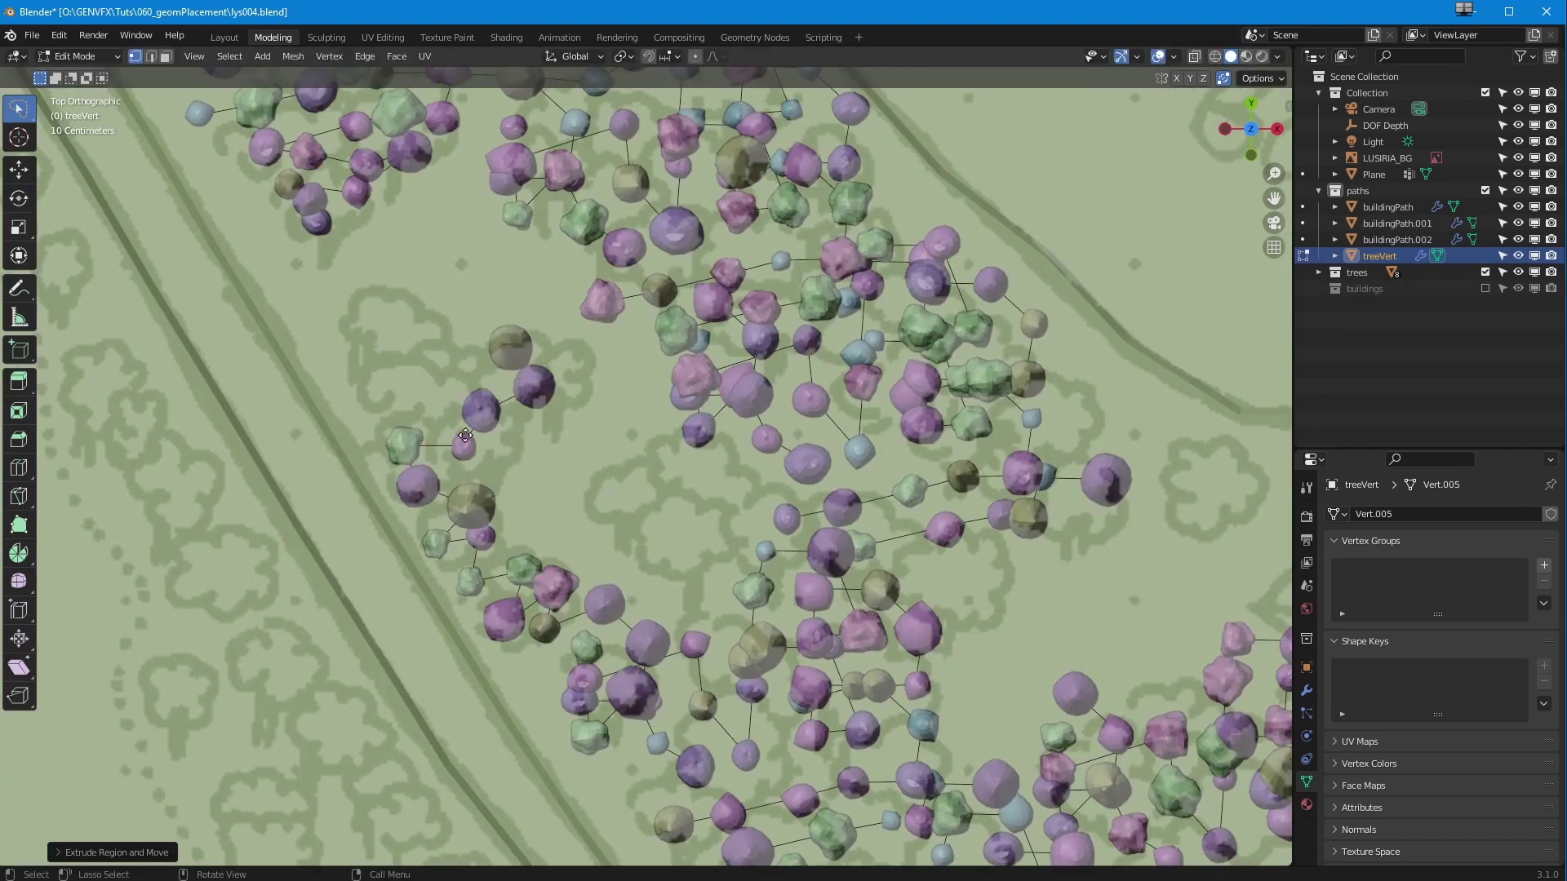
key("e")
left_click(462, 449)
key("e")
- Extrude vertices over the gap inside the neighbouring grove and over the separate trees beyond its eastern edge
left_click(652, 564)
key("e")
left_click(718, 603)
key("e")
left_click(1081, 523)
key("e")
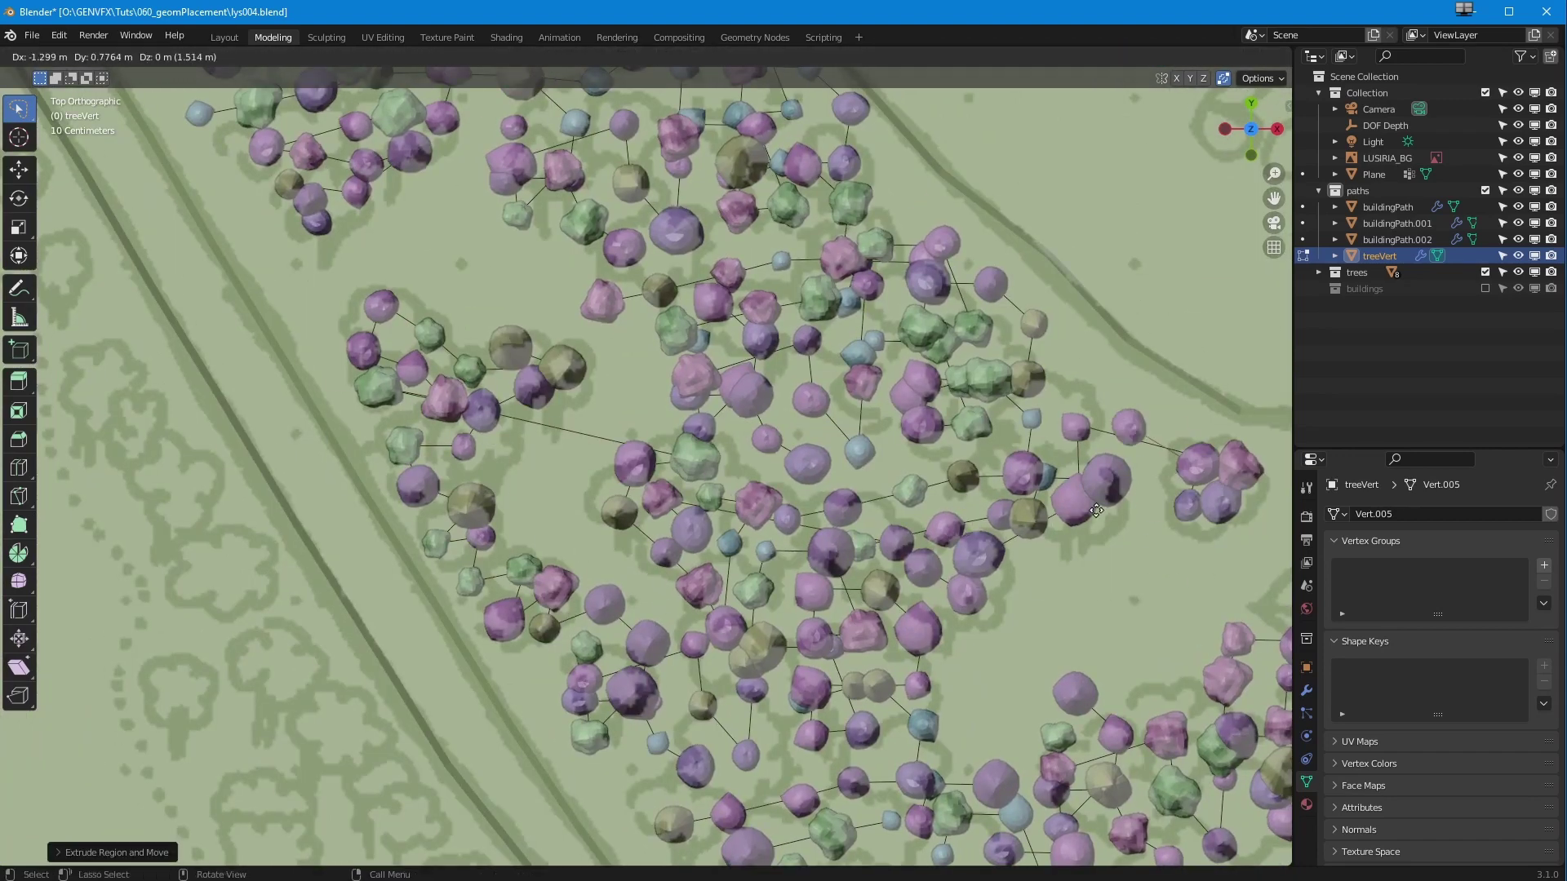
left_click(1142, 523)
- Duplicate a cluster of vertices over the uncovered drawn trees in the forest south of Lake Borya
scroll(423, 661, "down", 10)
scroll(632, 628, "up", 5)
key("shift+d")
left_click(629, 457)
- Move individual vertices on the central grove's southern edge down onto the uncovered trees beside the clearing
scroll(571, 392, "up", 7)
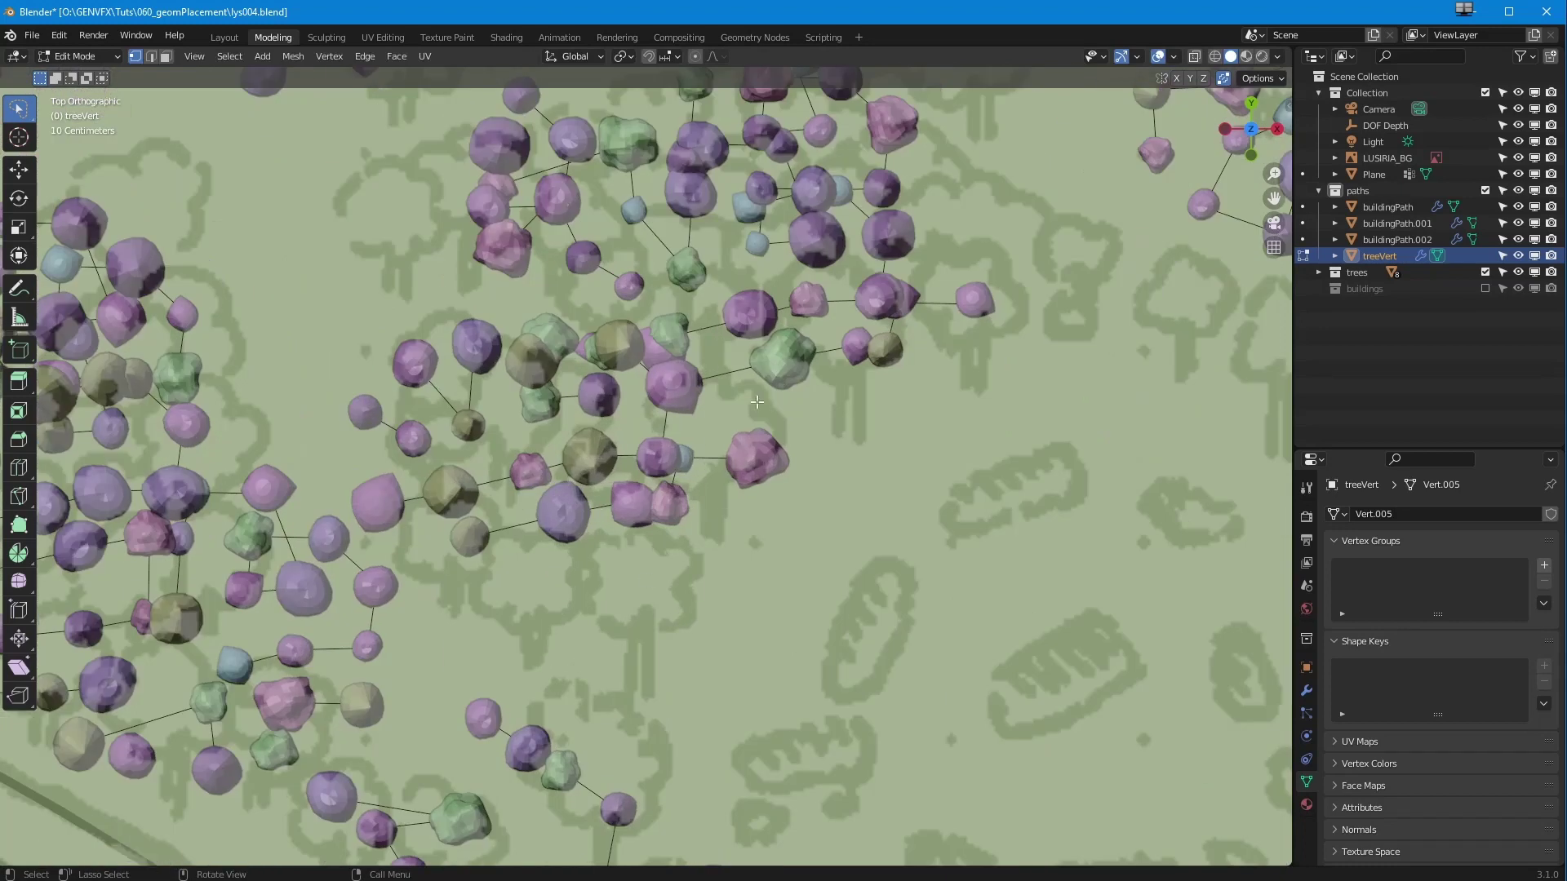
left_click(741, 458)
key("g")
left_click(679, 539)
key("g")
left_click(638, 609)
left_click(470, 537)
key("g")
left_click(529, 611)
- Spread the three end vertices of the chain below the central grove over the drawn tree beside the clearing
left_click(483, 719)
key("g")
left_click(575, 707)
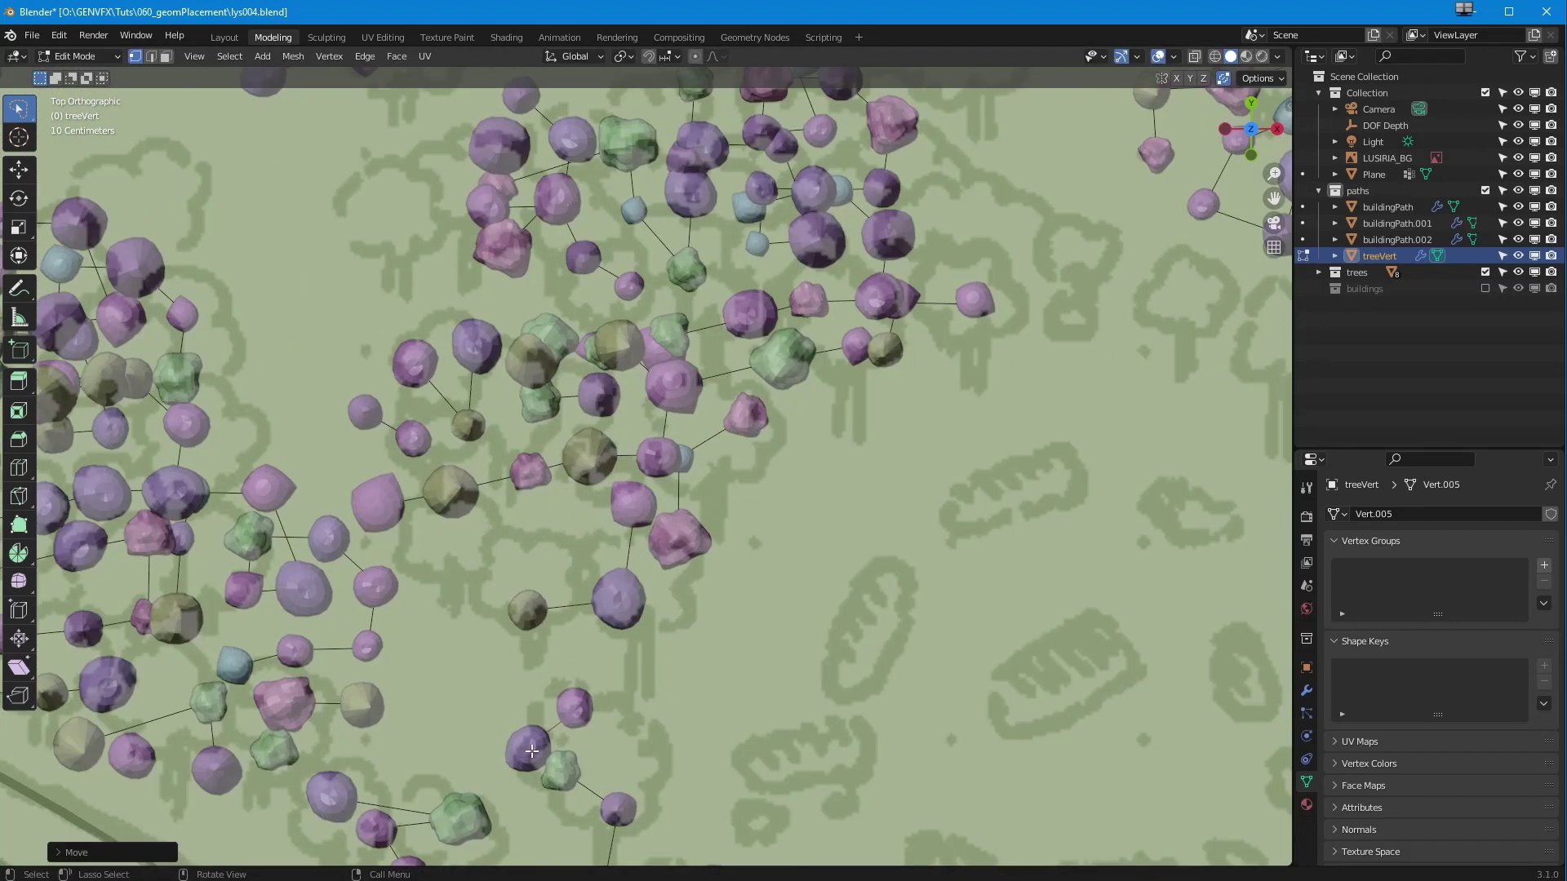
left_click(564, 776)
key("g")
left_click(625, 771)
left_click(529, 749)
key("g")
left_click(558, 767)
- Extrude vertex chains from the central and western groves to fill the uncovered trees along their edges
left_click(529, 612)
key("e")
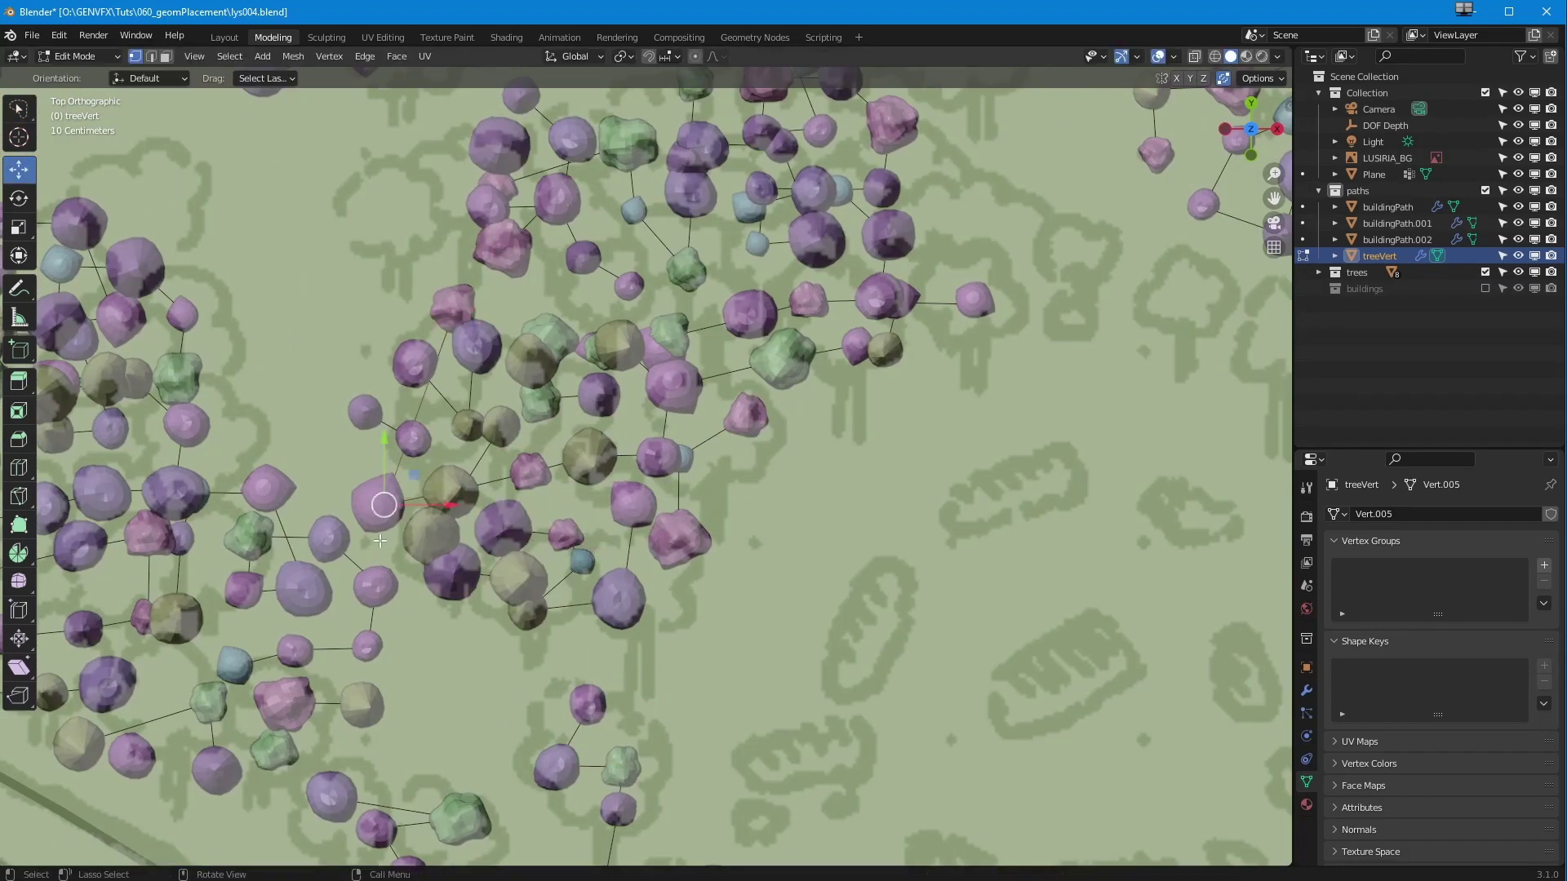
key("e")
left_click(455, 172)
key("e")
left_click(185, 223)
left_click(196, 319)
key("e")
left_click(206, 407)
scroll(471, 446, "down", 7)
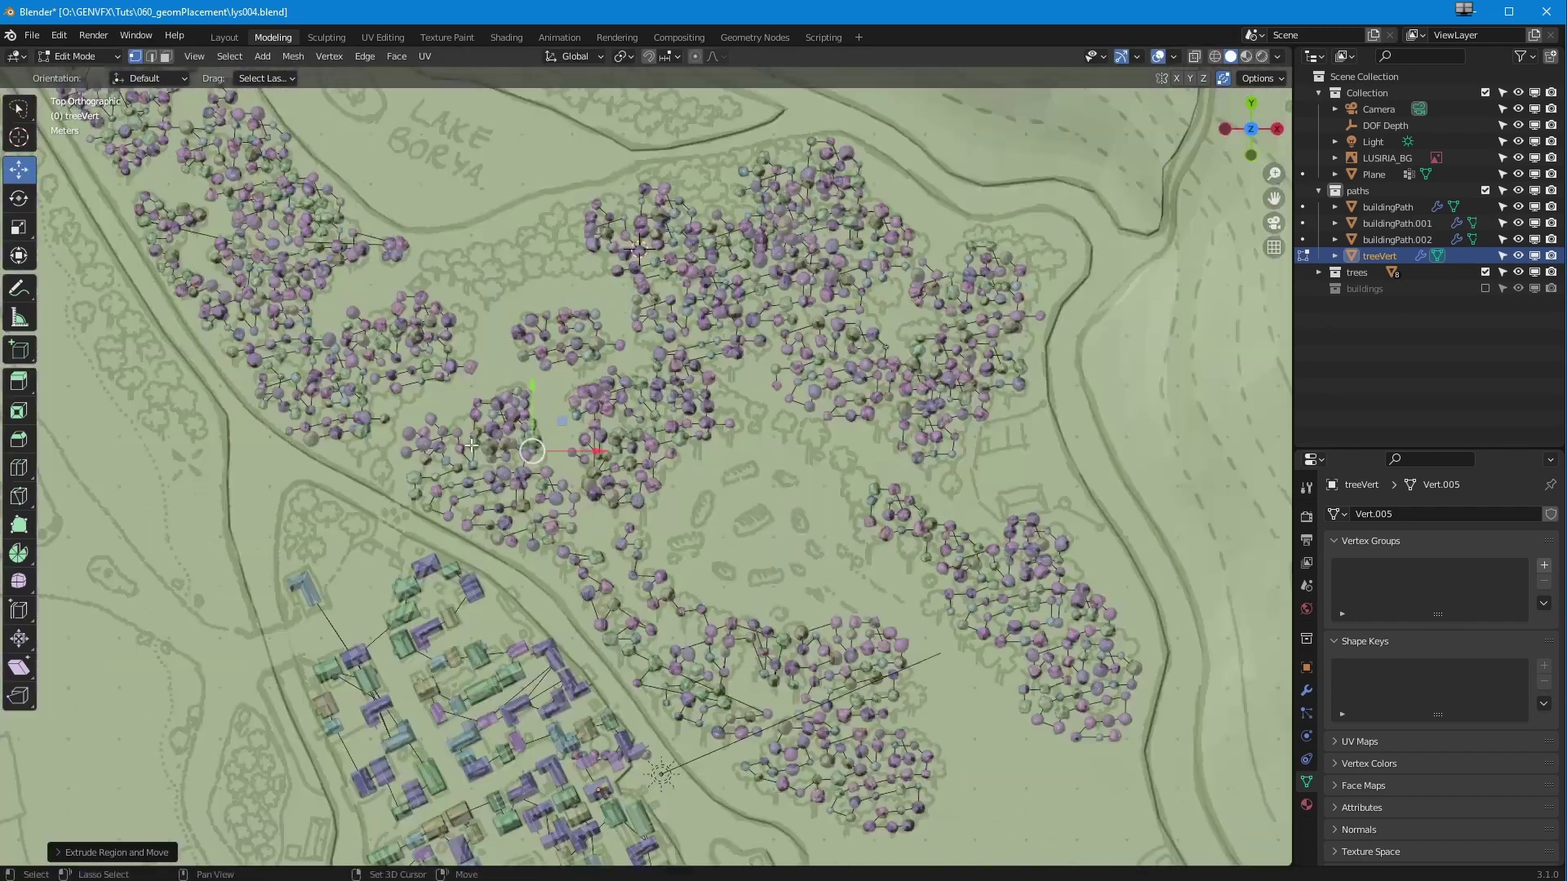
- Extrude vertices along the forest's northern edge to cover the trees below the southern shore of Lake Borya
scroll(471, 446, "up", 7)
key("e")
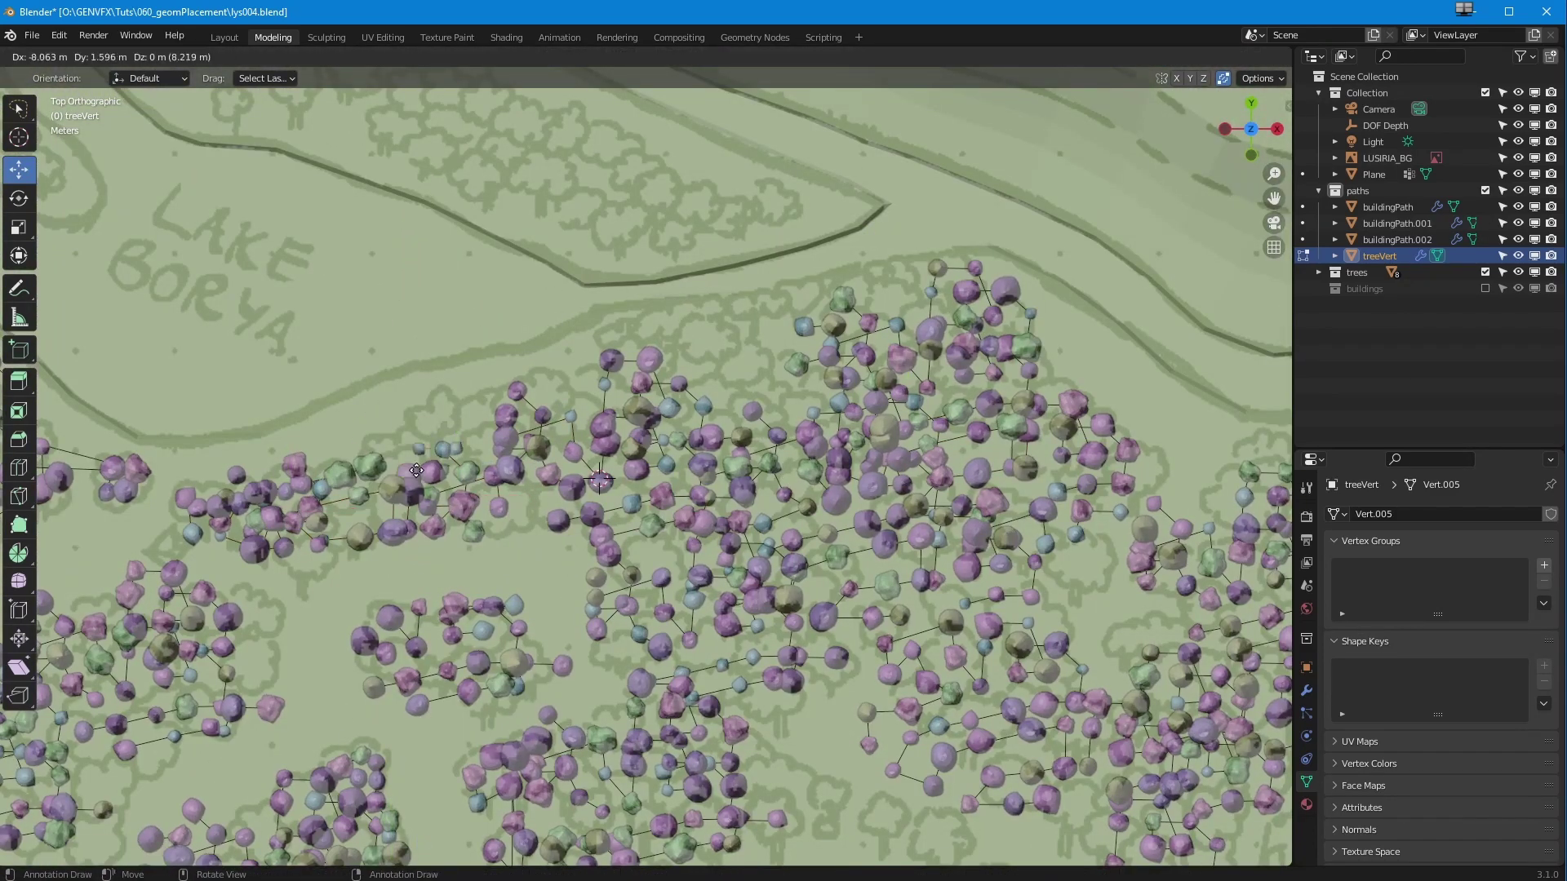
left_click(402, 426)
key("e")
left_click(733, 343)
key("e")
- Extrude a zigzag vertex chain northwest across the eastern half of the tree strip above Lake Borya
left_click(718, 216)
key("e")
left_click(666, 238)
key("e")
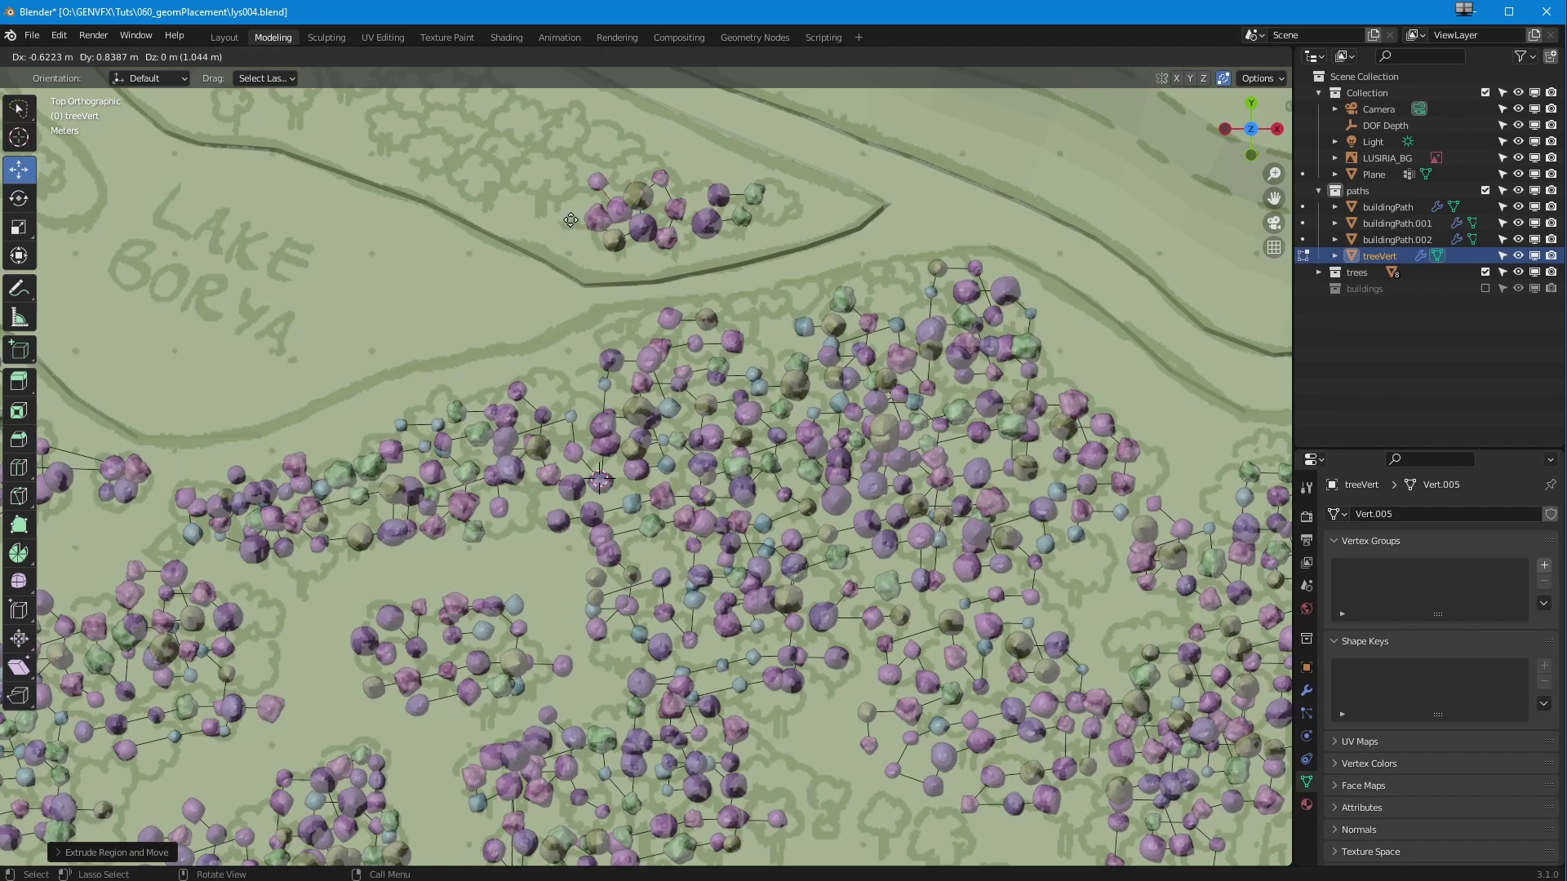
left_click(562, 122)
key("e")
left_click(477, 191)
key("e")
left_click(388, 122)
- Continue the extruded vertex chain over the northwestern half of the tree strip above Lake Borya
scroll(364, 213, "down", 3)
middle_click_drag(364, 214, 430, 403, "shift")
key("e")
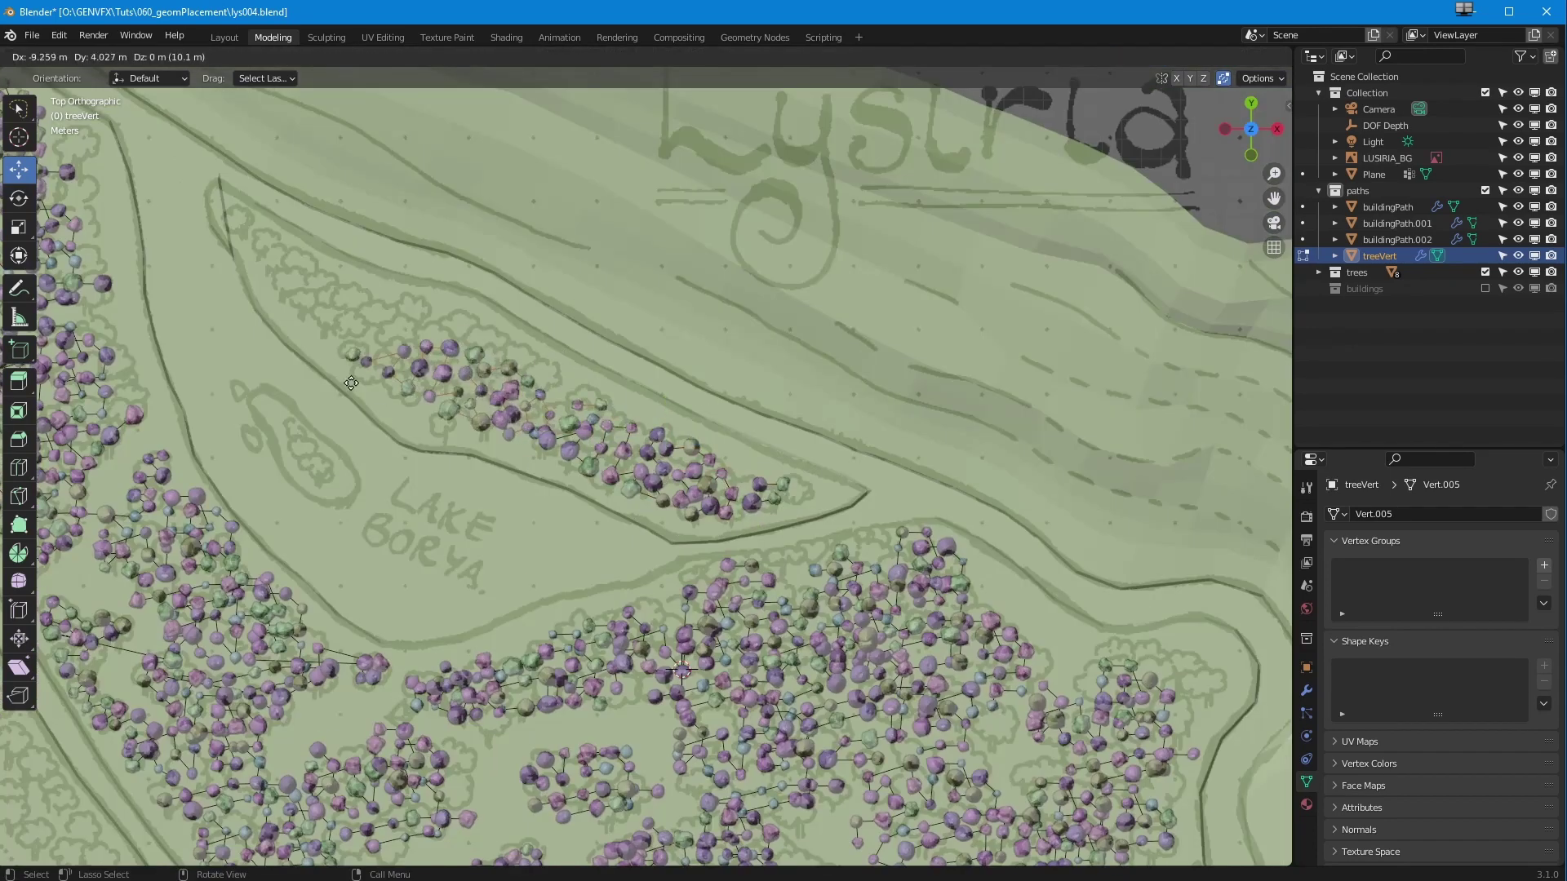
left_click(416, 315)
key("e")
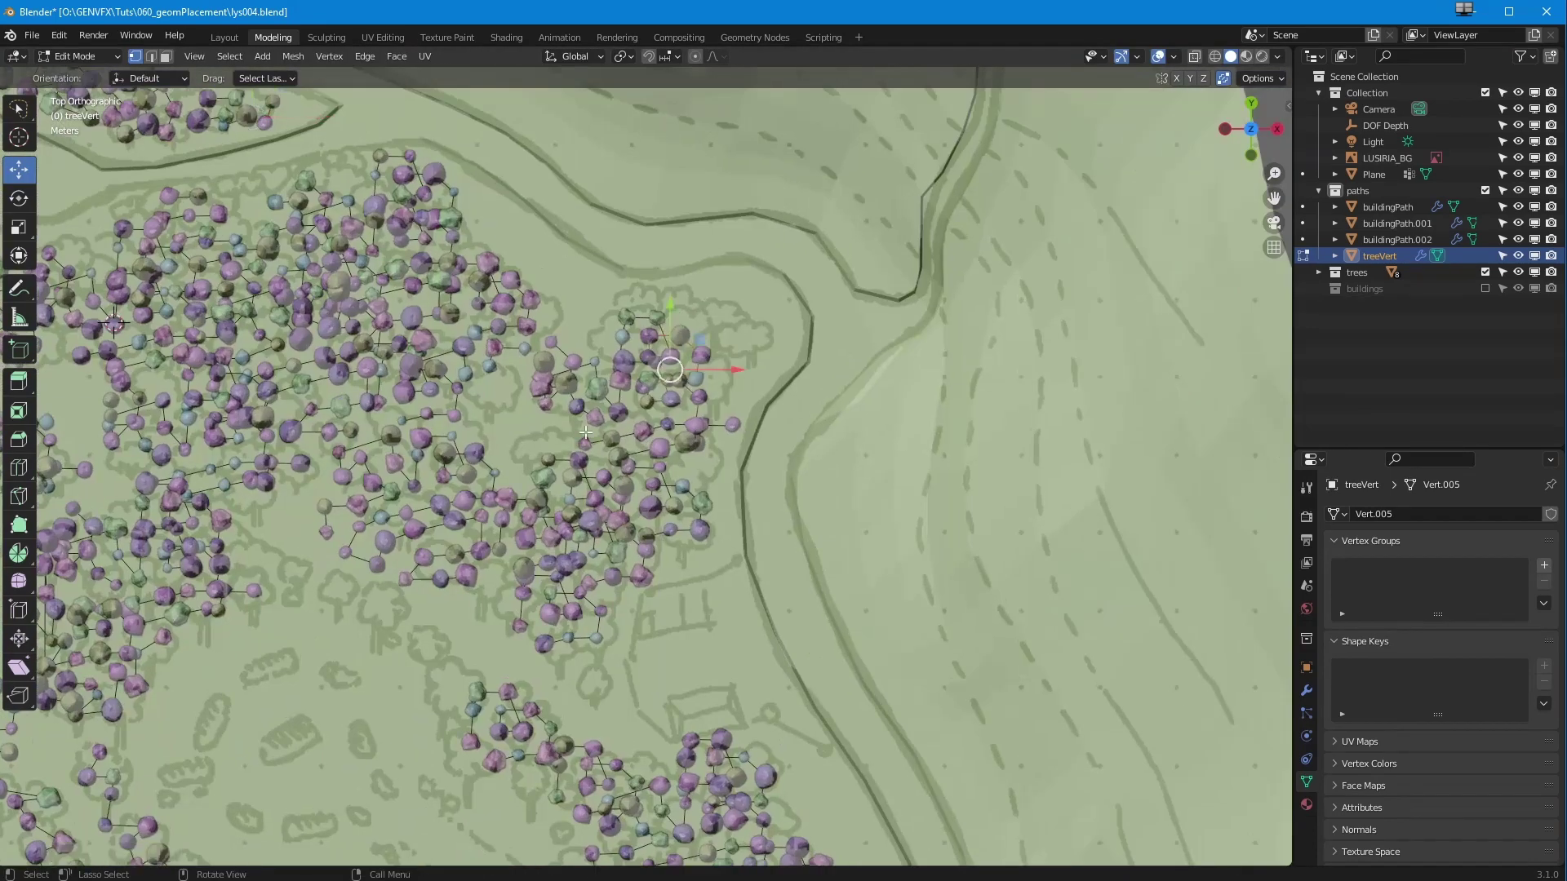
- Duplicate vertices over the uncovered trees in the forest's eastern part and along the narrow tree strip west of the road
key("shift+d")
left_click(647, 467)
scroll(897, 445, "down", 6)
scroll(345, 340, "up", 5)
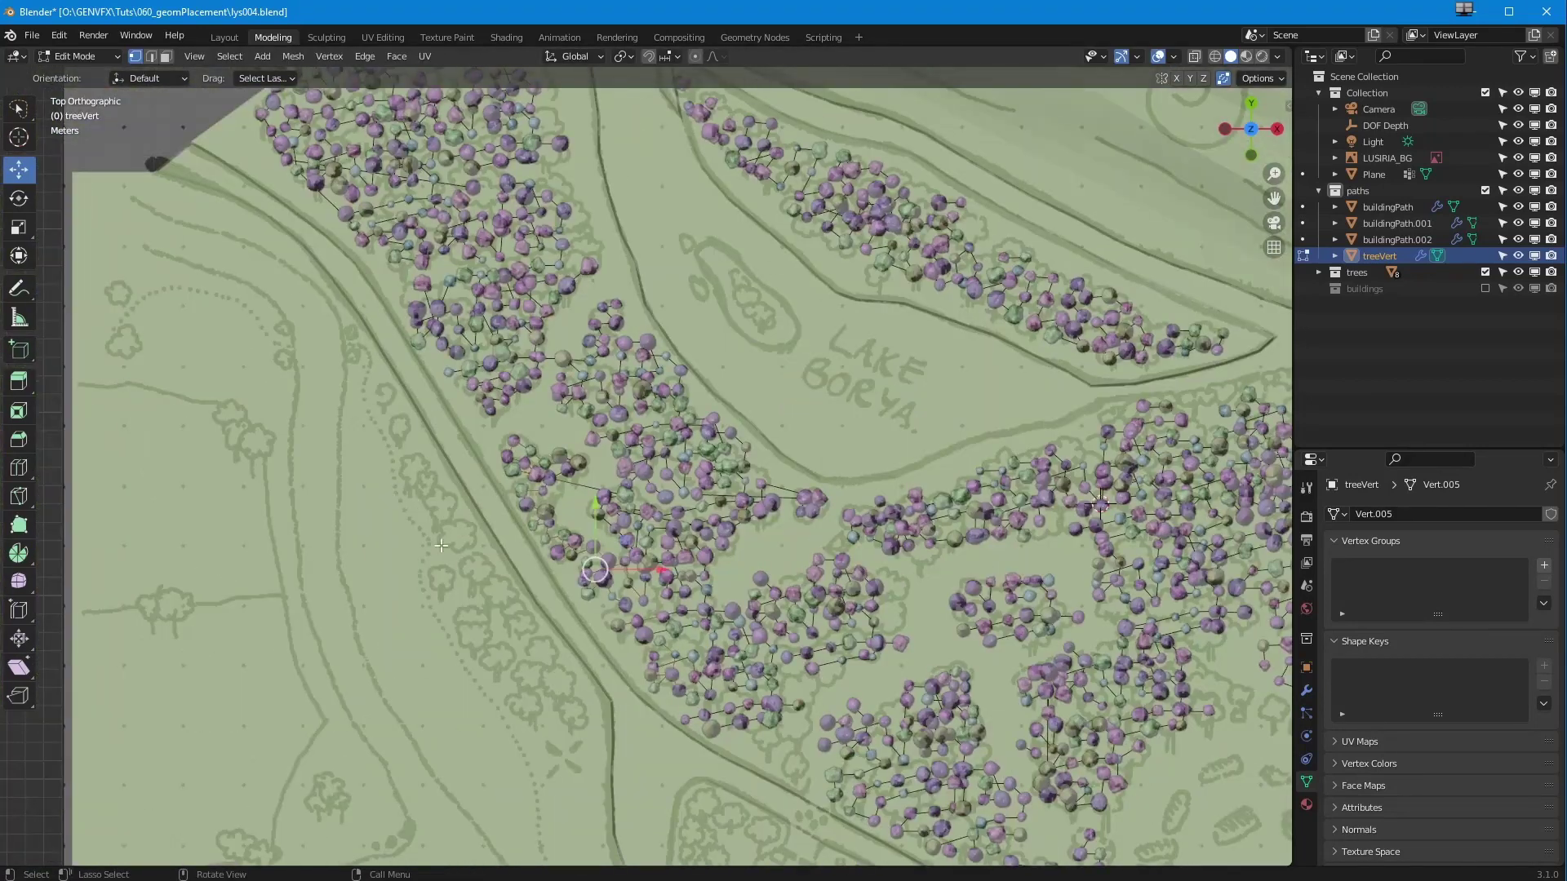
key("shift+d")
left_click(481, 608)
key("shift+d")
left_click(270, 482)
- Extrude vertices up to the northern end of the tree strip west of the road and save the file
key("e")
left_click(246, 448)
key("e")
left_click(238, 417)
key("ctrl+s")
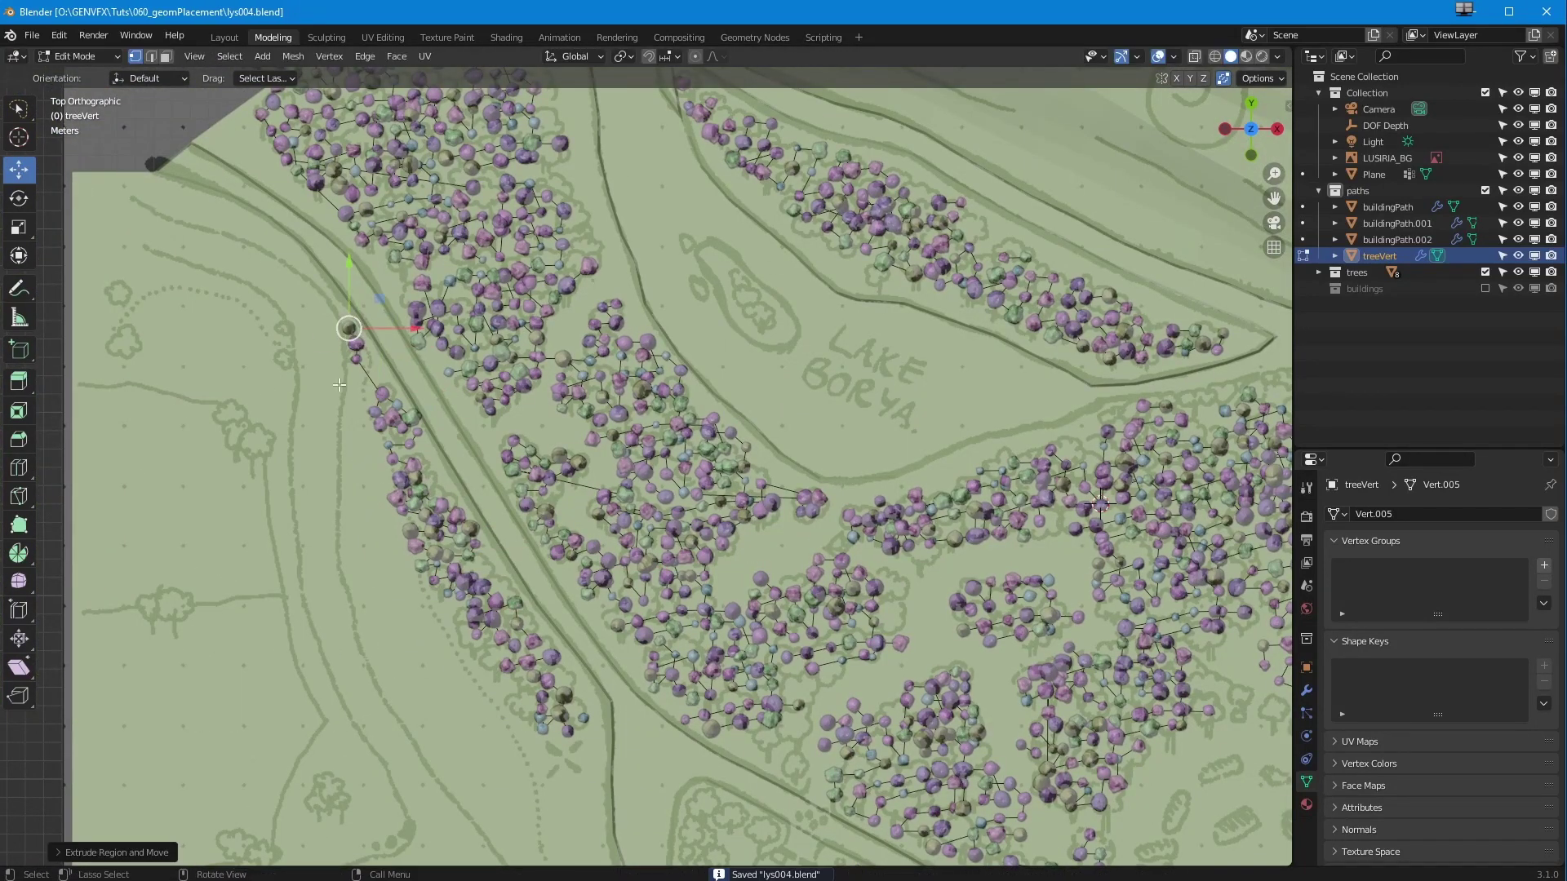
- Extrude treeVert vertices over the scattered tree clumps in the western fields, down to the two clumps near the road junction
key("e")
left_click(265, 347)
key("e")
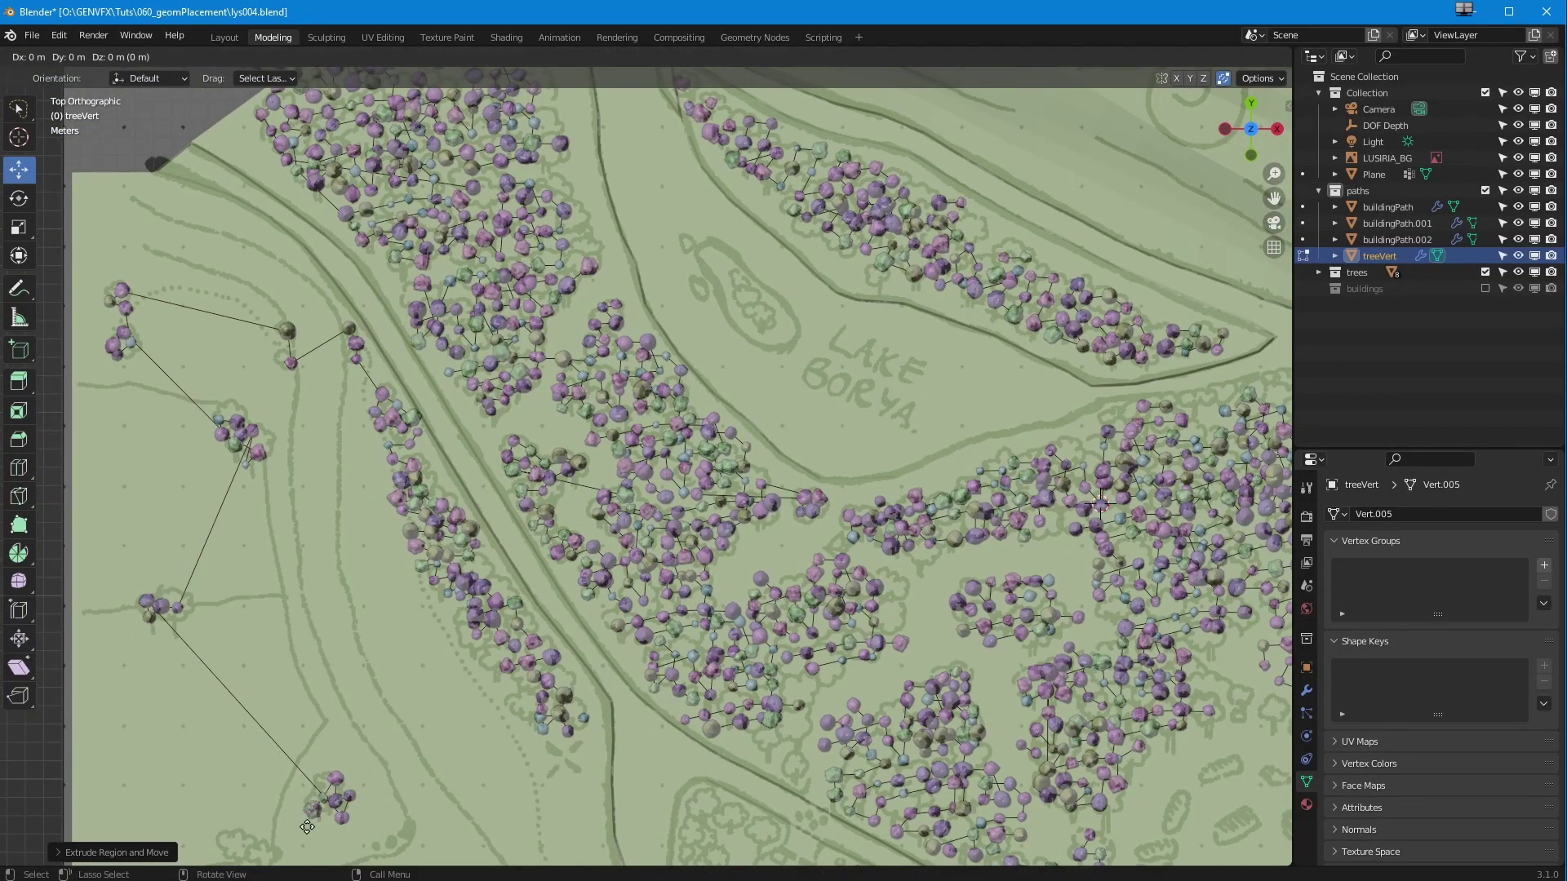
left_click(270, 861)
scroll(315, 817, "down", 1)
middle_click_drag(315, 816, 350, 573, "shift")
key("e")
left_click(324, 566)
key("e")
left_click(305, 549)
- Extrude vertices over the single trees between the western road junction and the northern tip of the oval grove west of town
key("e")
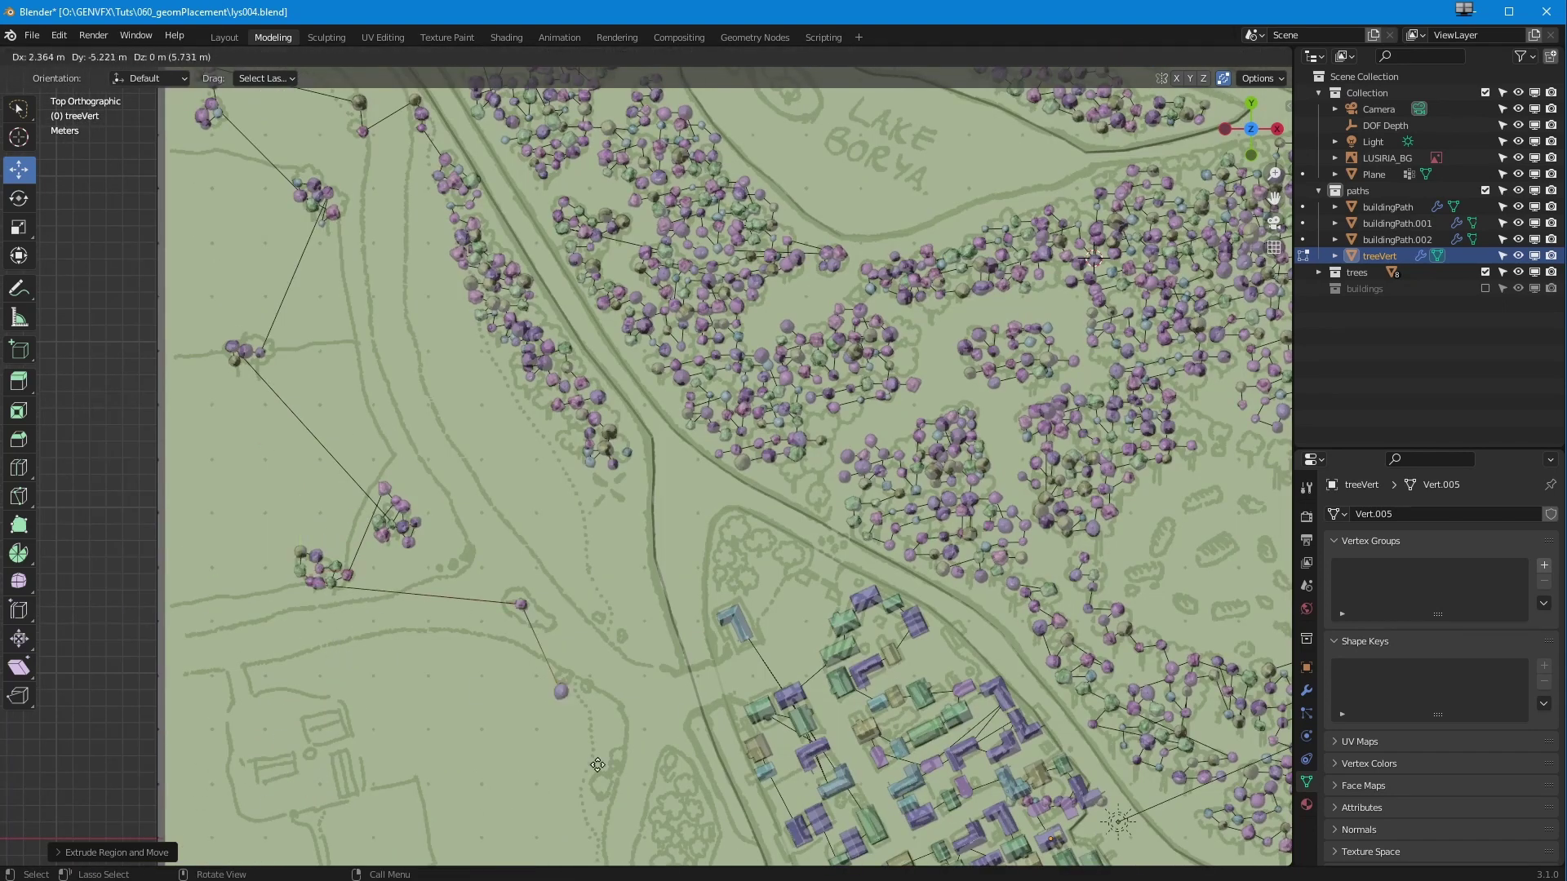
left_click(648, 840)
key("e")
left_click(641, 853)
middle_click_drag(641, 853, 581, 498, "shift")
key("e")
left_click(652, 465)
scroll(653, 465, "down", 1)
left_click_drag(759, 221, 889, 367)
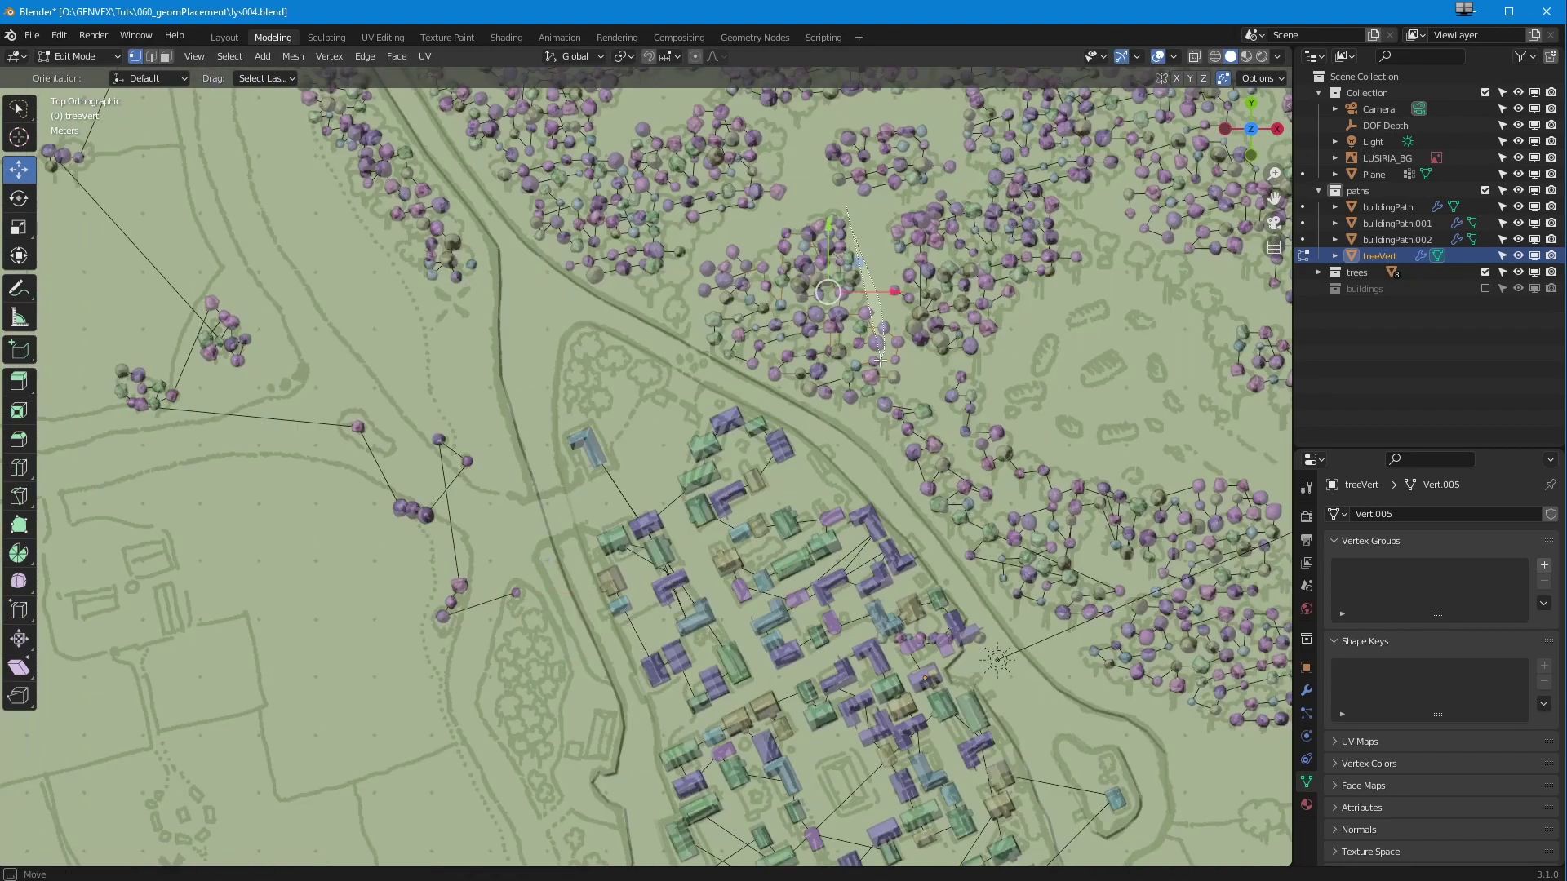
- Fill the oval grove beside the town's western road with extruded tree vertices
key("e")
left_click(519, 795)
key("e")
left_click(523, 719)
- Continue the vertex chain over the two smaller tree clumps south of the oval grove
key("e")
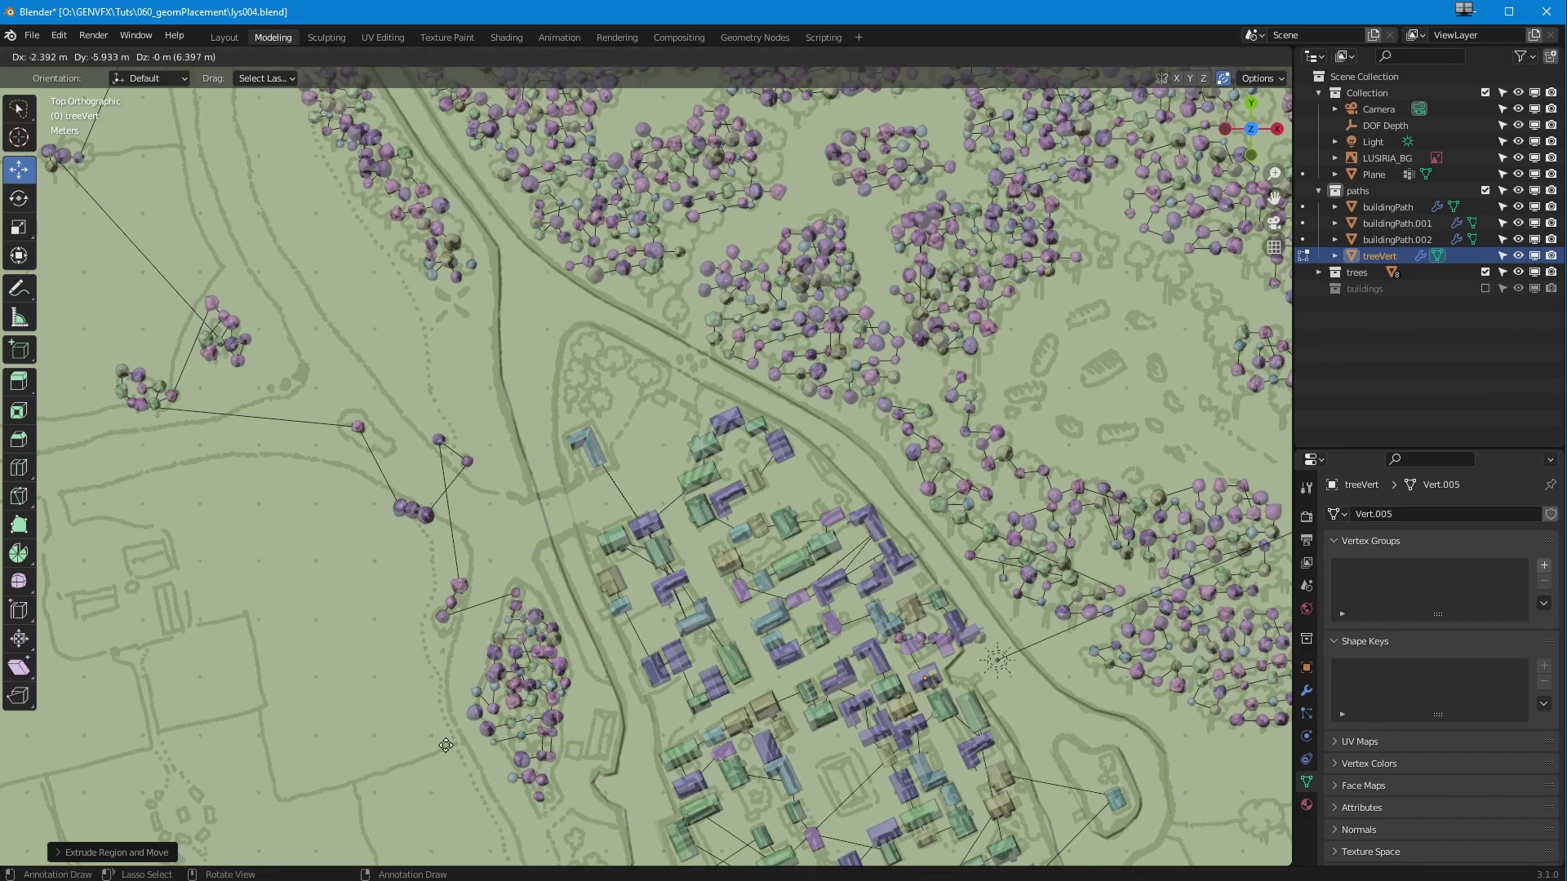
scroll(543, 796, "up", 2)
middle_click_drag(542, 796, 384, 392, "shift")
key("e")
left_click(349, 651)
key("e")
left_click(286, 717)
key("e")
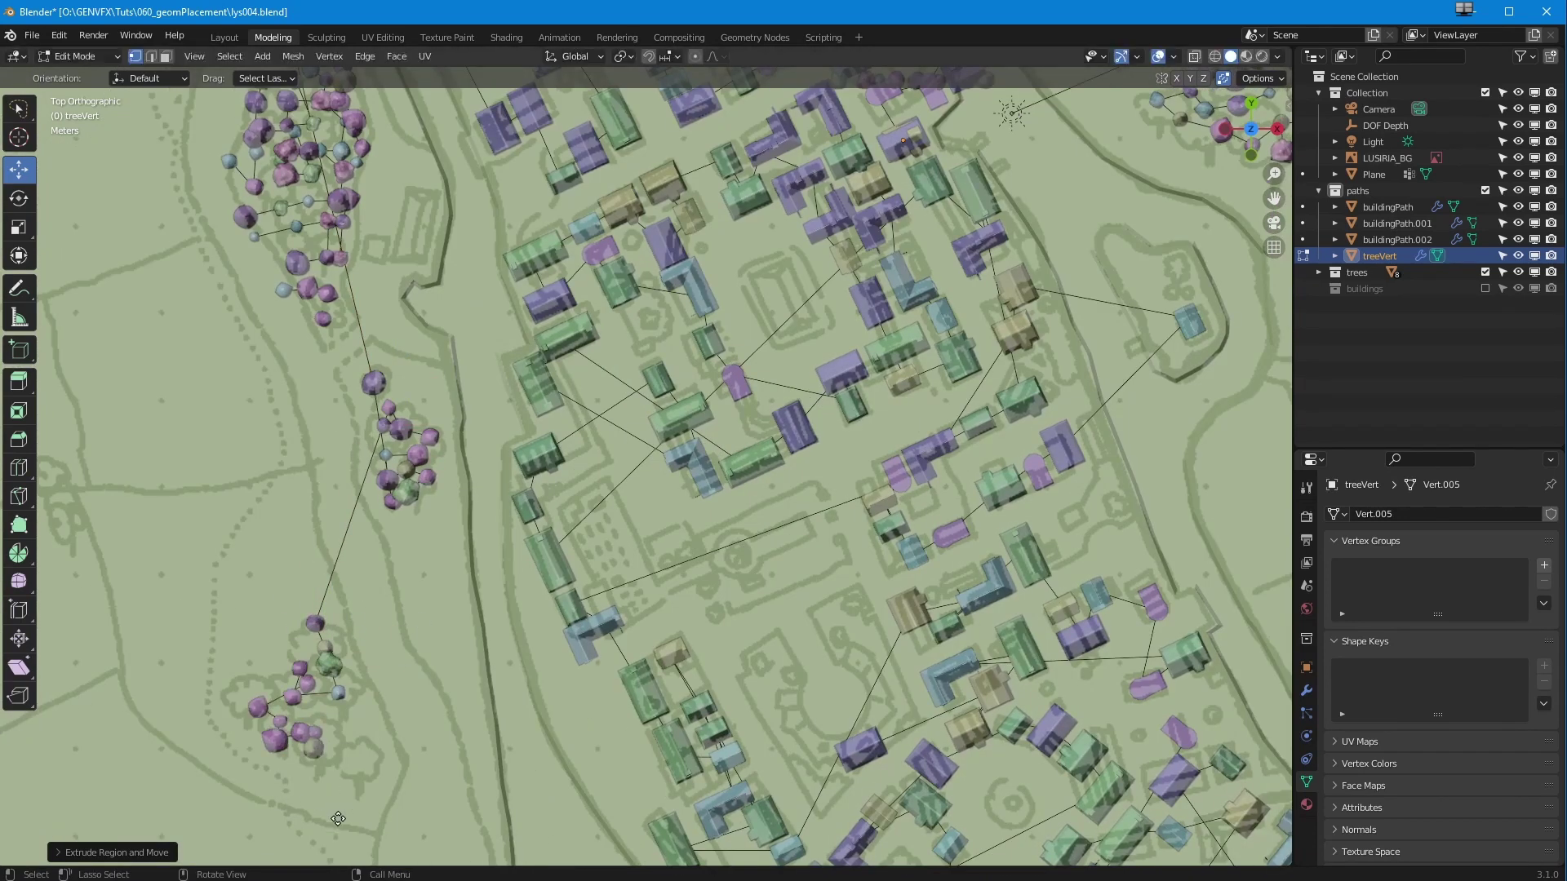
left_click(360, 755)
- Extrude and position vertices over the tree spots in the gardens and courtyards of the central town
key("e")
left_click(718, 603)
key("e")
left_click(763, 700)
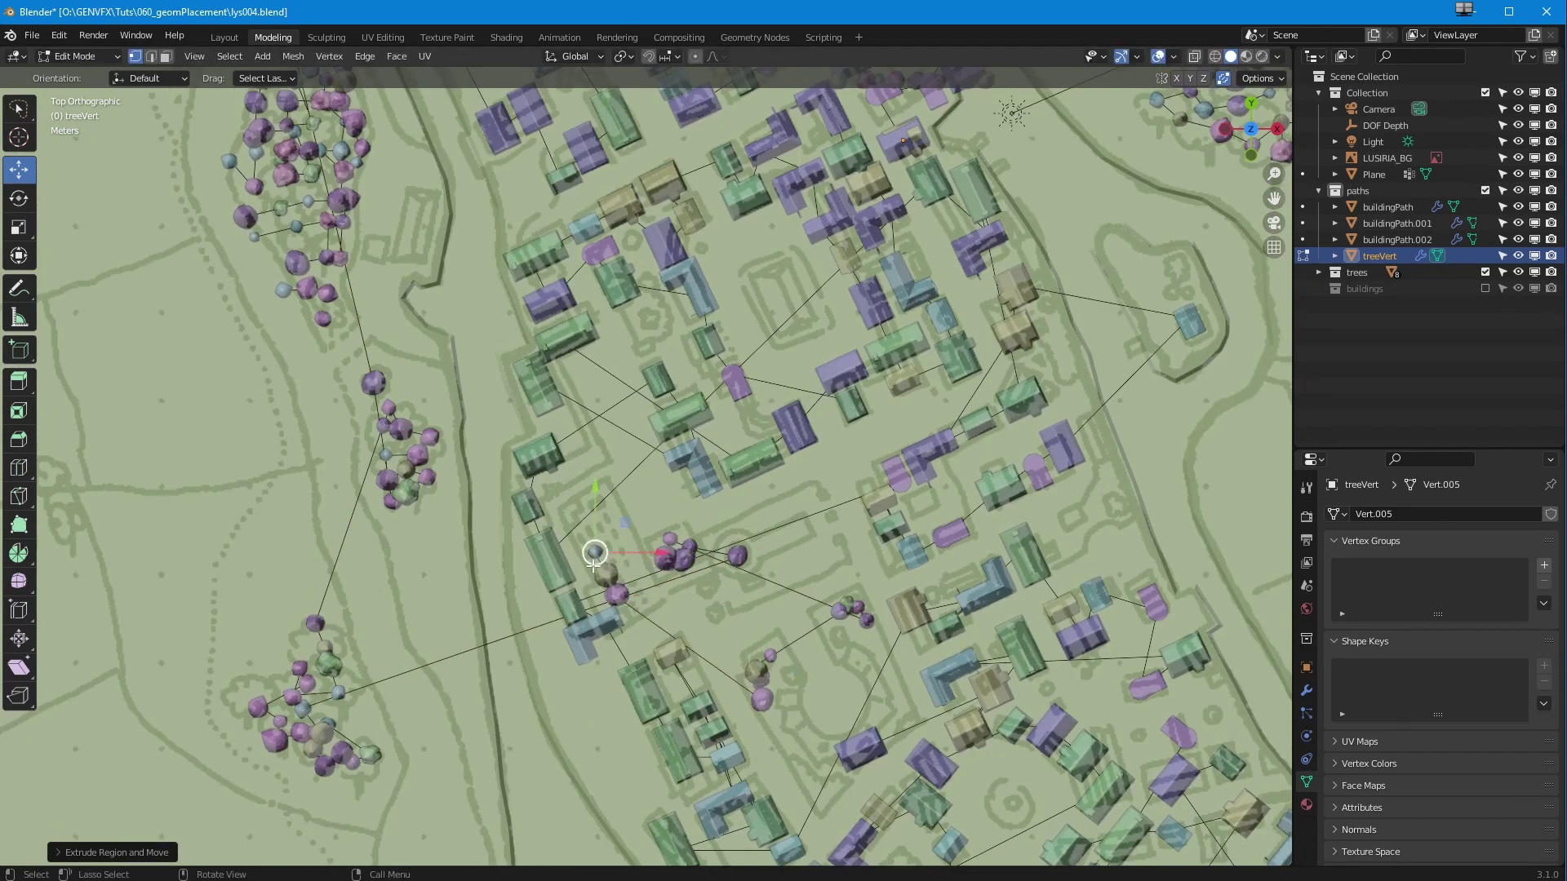
key("e")
key("Escape")
key("g")
left_click(1128, 487)
middle_click_drag(1128, 487, 695, 277, "shift")
- Extrude a cluster of vertices over the trees near the round plaza in the town's southern half
key("e")
left_click(515, 602)
key("e")
left_click(497, 619)
left_click(481, 645)
- Extrude vertices over the individual trees among the southern buildings, down to the town's southern tip
key("e")
left_click(586, 819)
key("e")
left_click(570, 871)
key("e")
left_click(756, 828)
middle_click_drag(755, 828, 400, 486, "shift")
left_click(801, 677)
- Extrude vertices over the tree clump beside the pond and the field trees north of it
key("e")
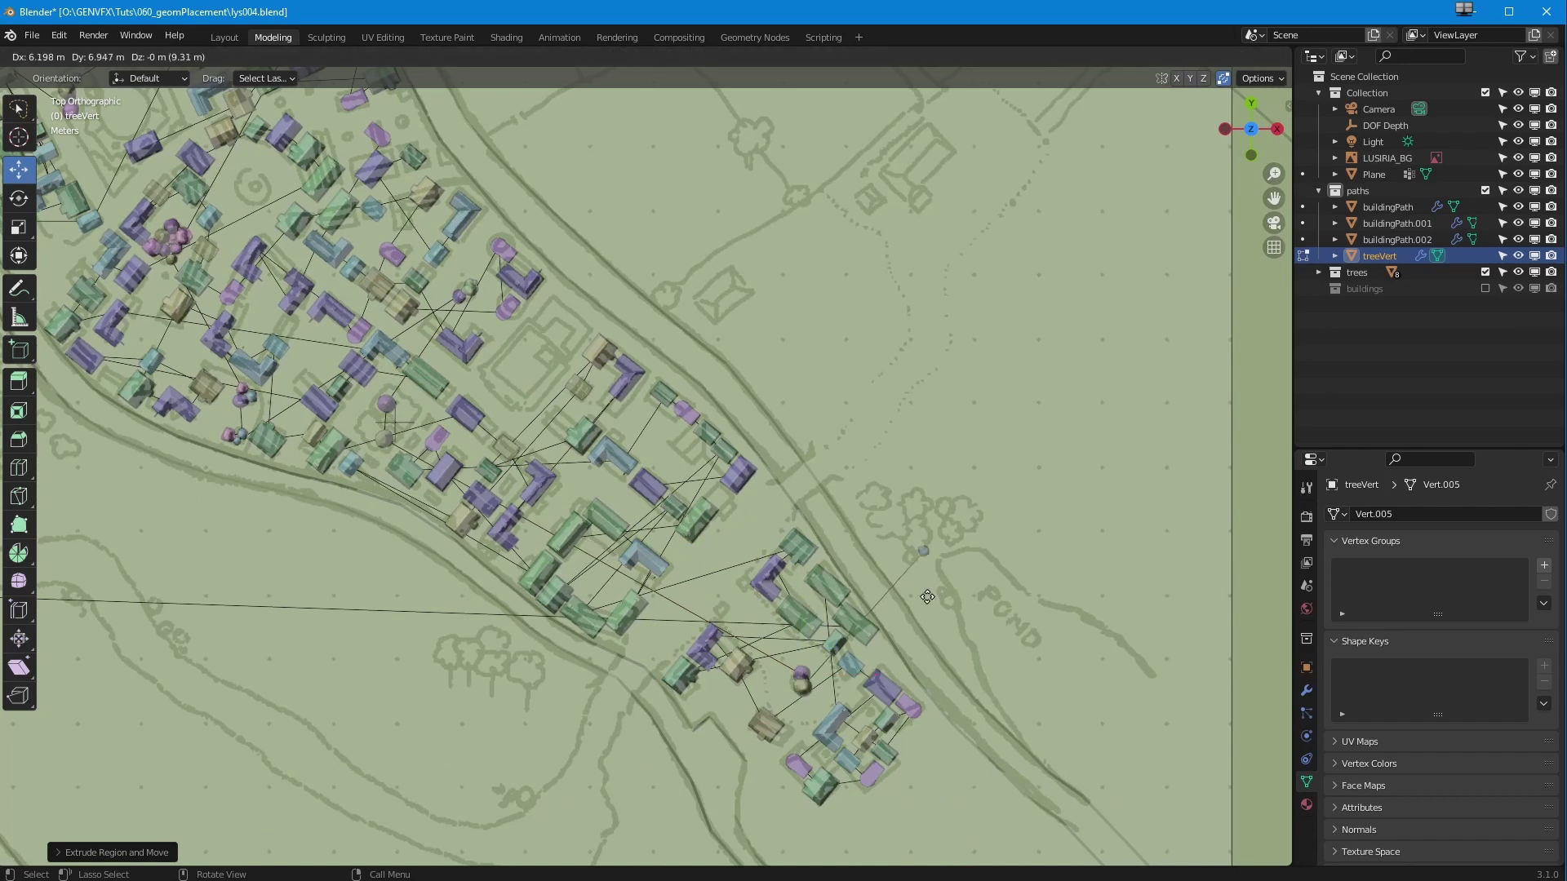
left_click(700, 315)
scroll(700, 315, "down", 4)
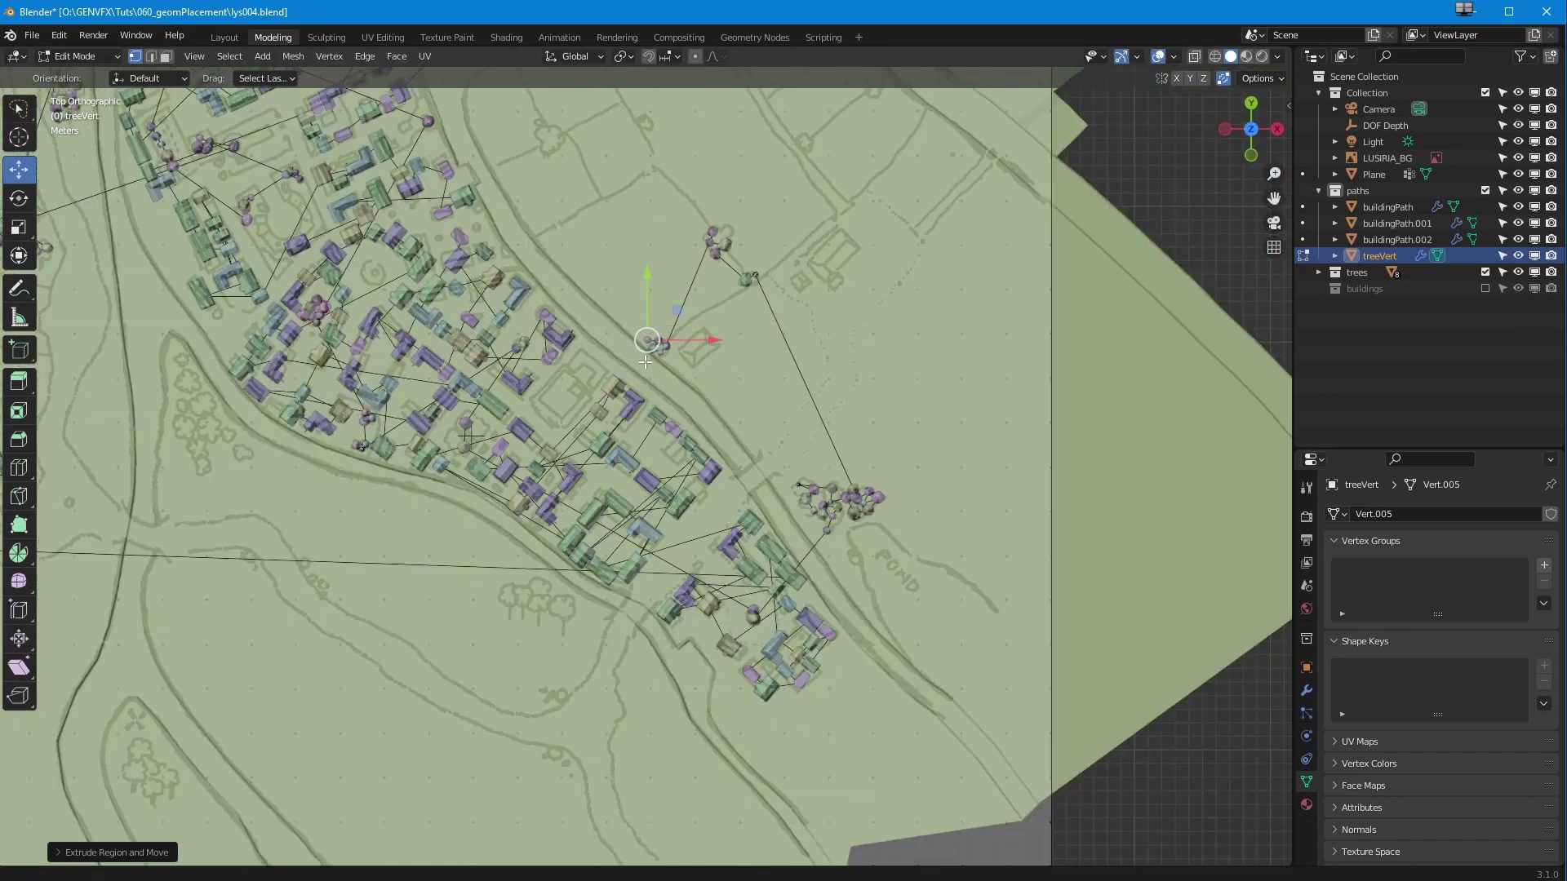
- Place tree vertices over the clumps along the field boundaries just east of the town's moat
scroll(621, 377, "up", 5)
key("g")
left_click(582, 548)
left_click(540, 564)
key("g")
left_click(546, 582)
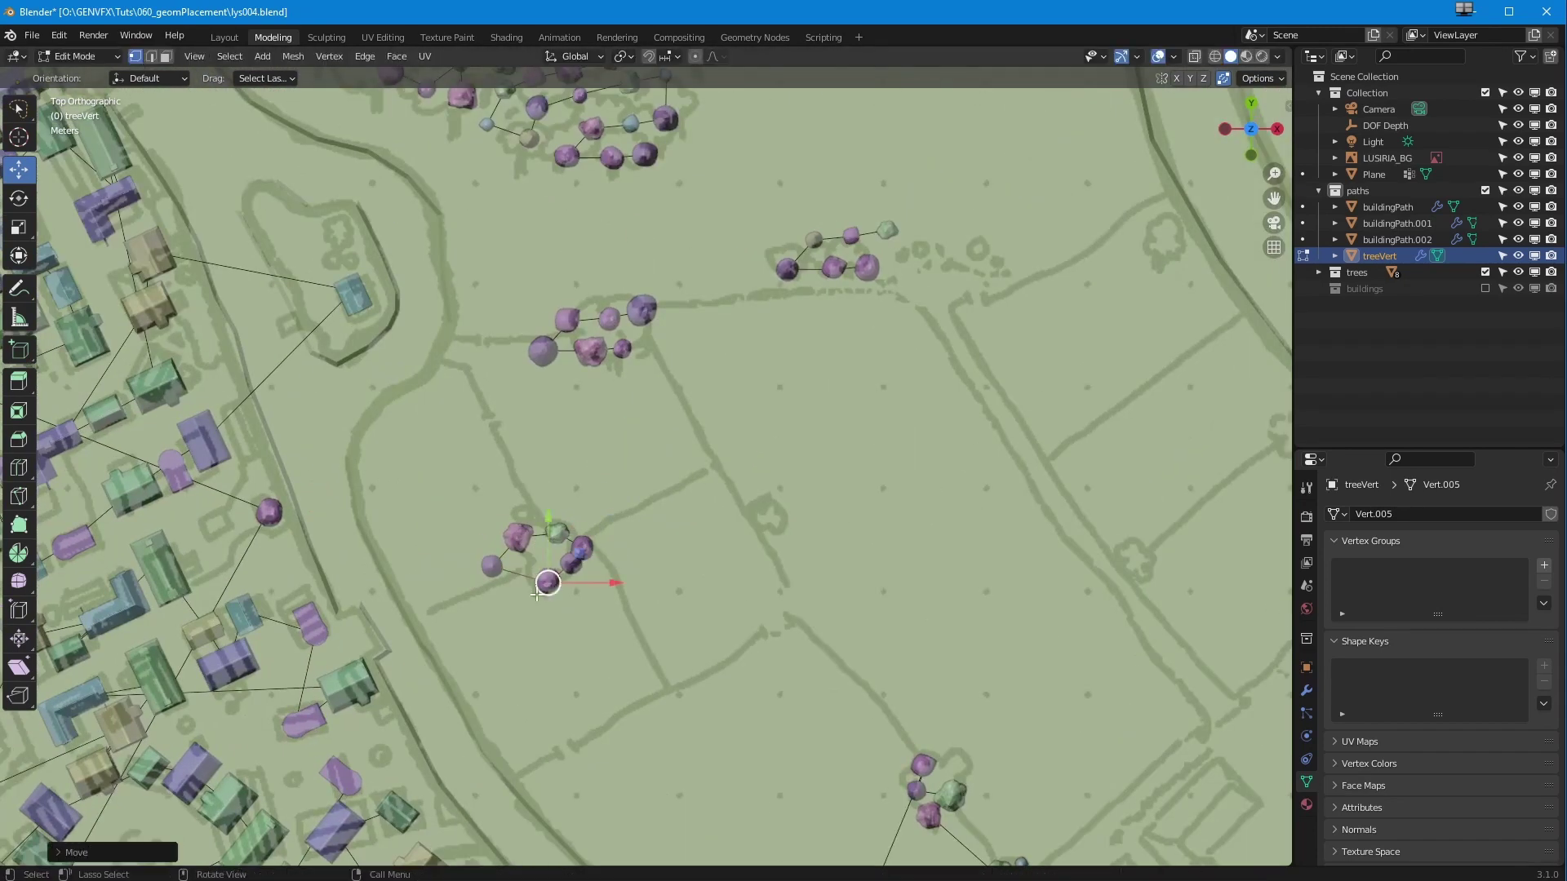
key("e")
left_click(520, 586)
- Extrude vertices over the remaining tree clumps in the eastern fields, out toward the far road
key("e")
left_click(906, 254)
middle_click_drag(1008, 260, 653, 286, "shift")
key("e")
left_click(886, 441)
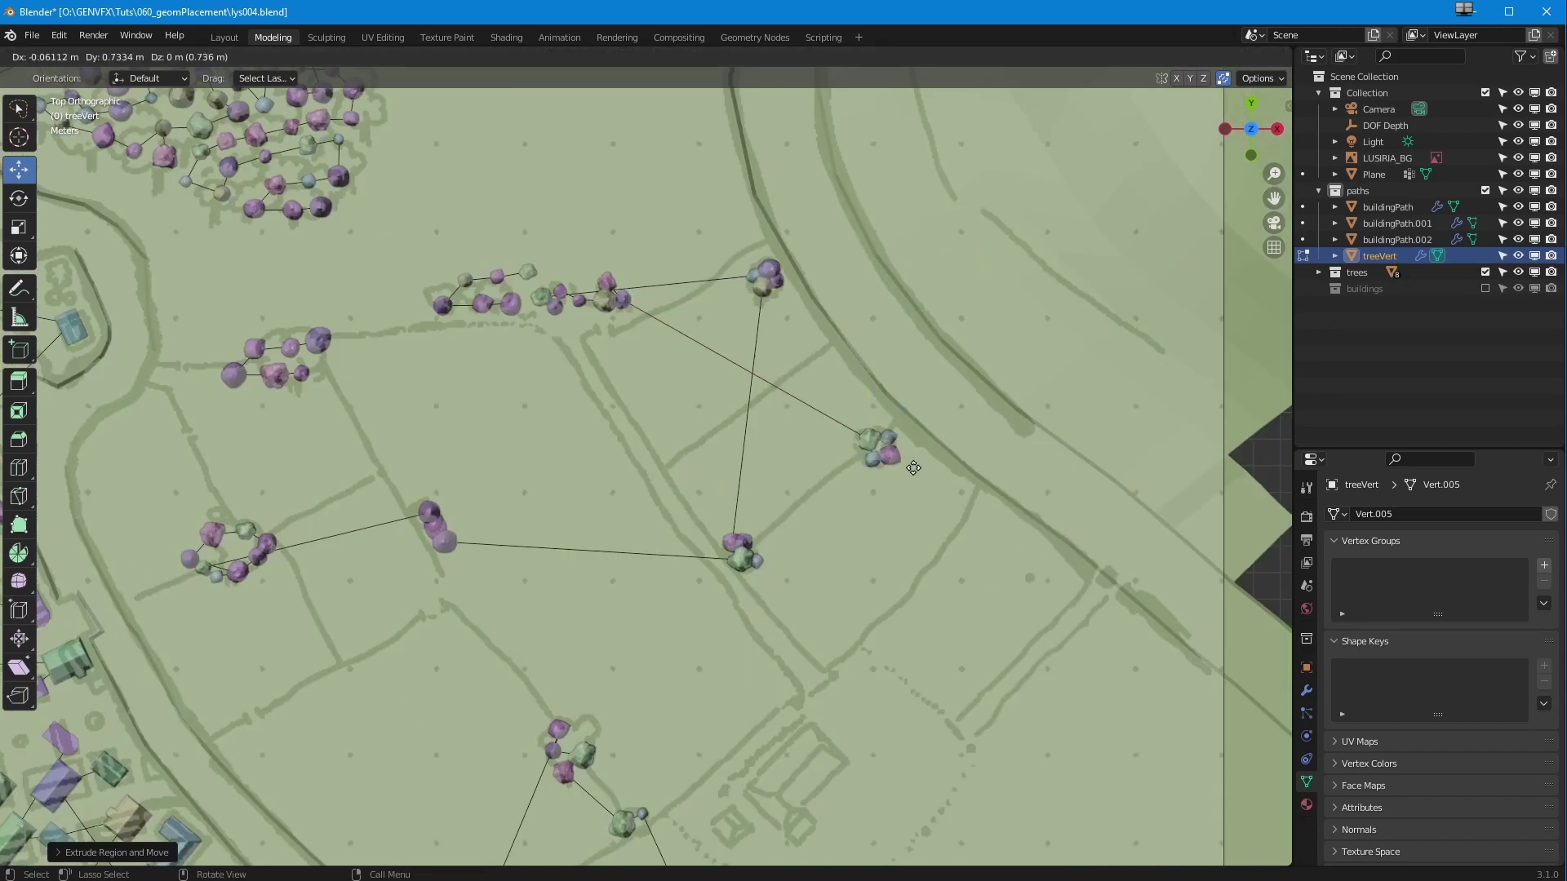
left_click(880, 445)
- Duplicate tree vertices to the small clumps in the fields west of the town
scroll(865, 449, "down", 3)
middle_click_drag(270, 523, 939, 489, "shift")
left_click(877, 722)
key("g")
scroll(693, 587, "down", 4)
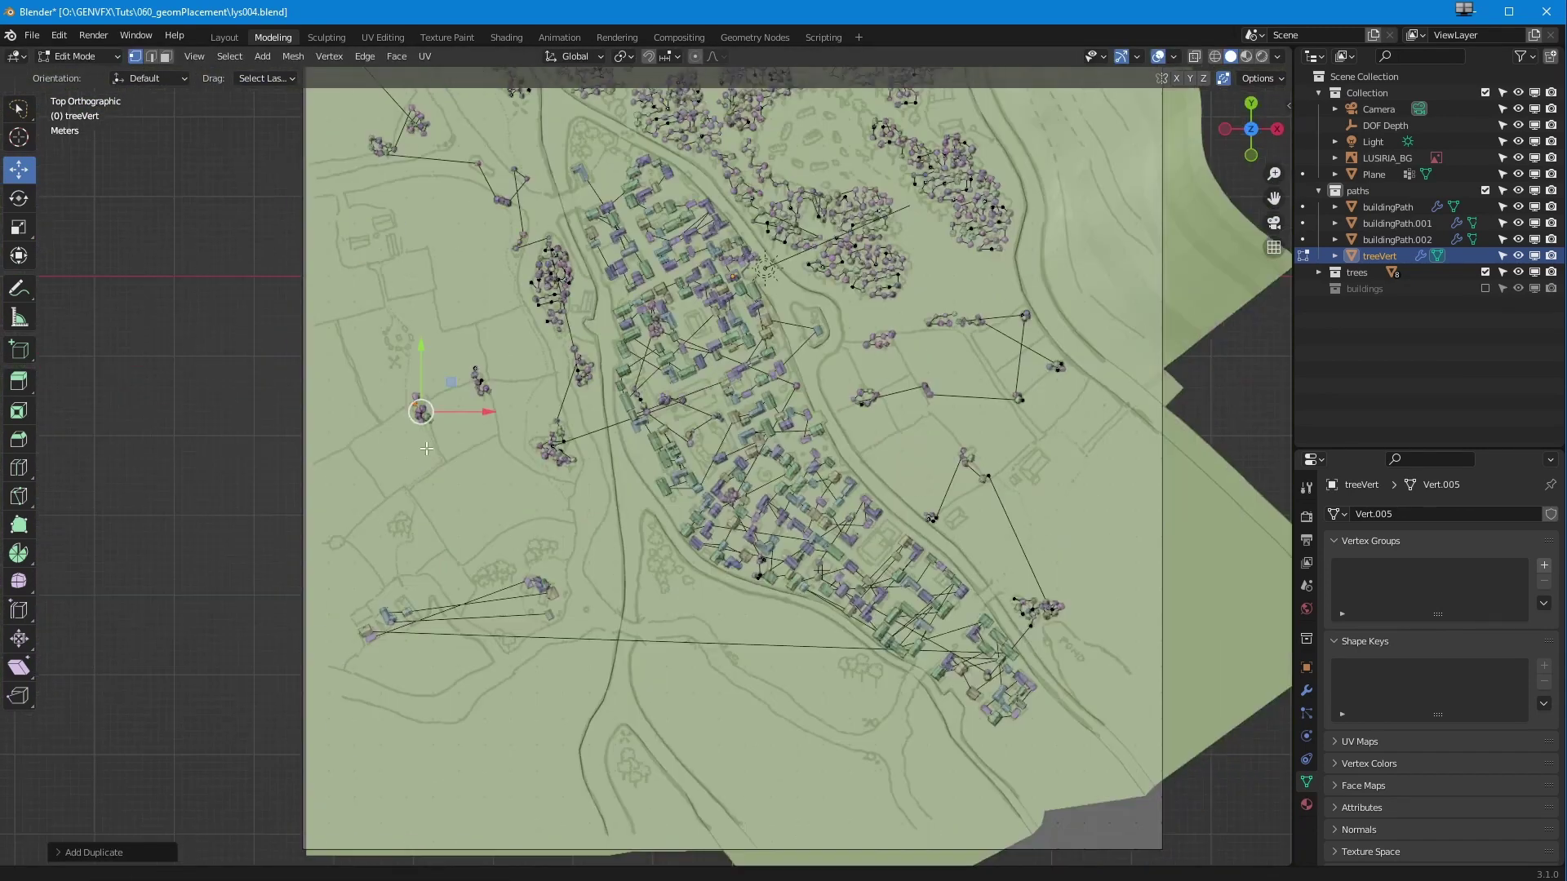
- Fill the grove in the road fork southwest of the town with extruded vertices
scroll(690, 699, "up", 4)
left_click(690, 699)
key("e")
left_click(738, 699)
key("e")
left_click(683, 711)
- Extrude vertices over the tree clumps around the isolated buildings in the map's southwest
key("e")
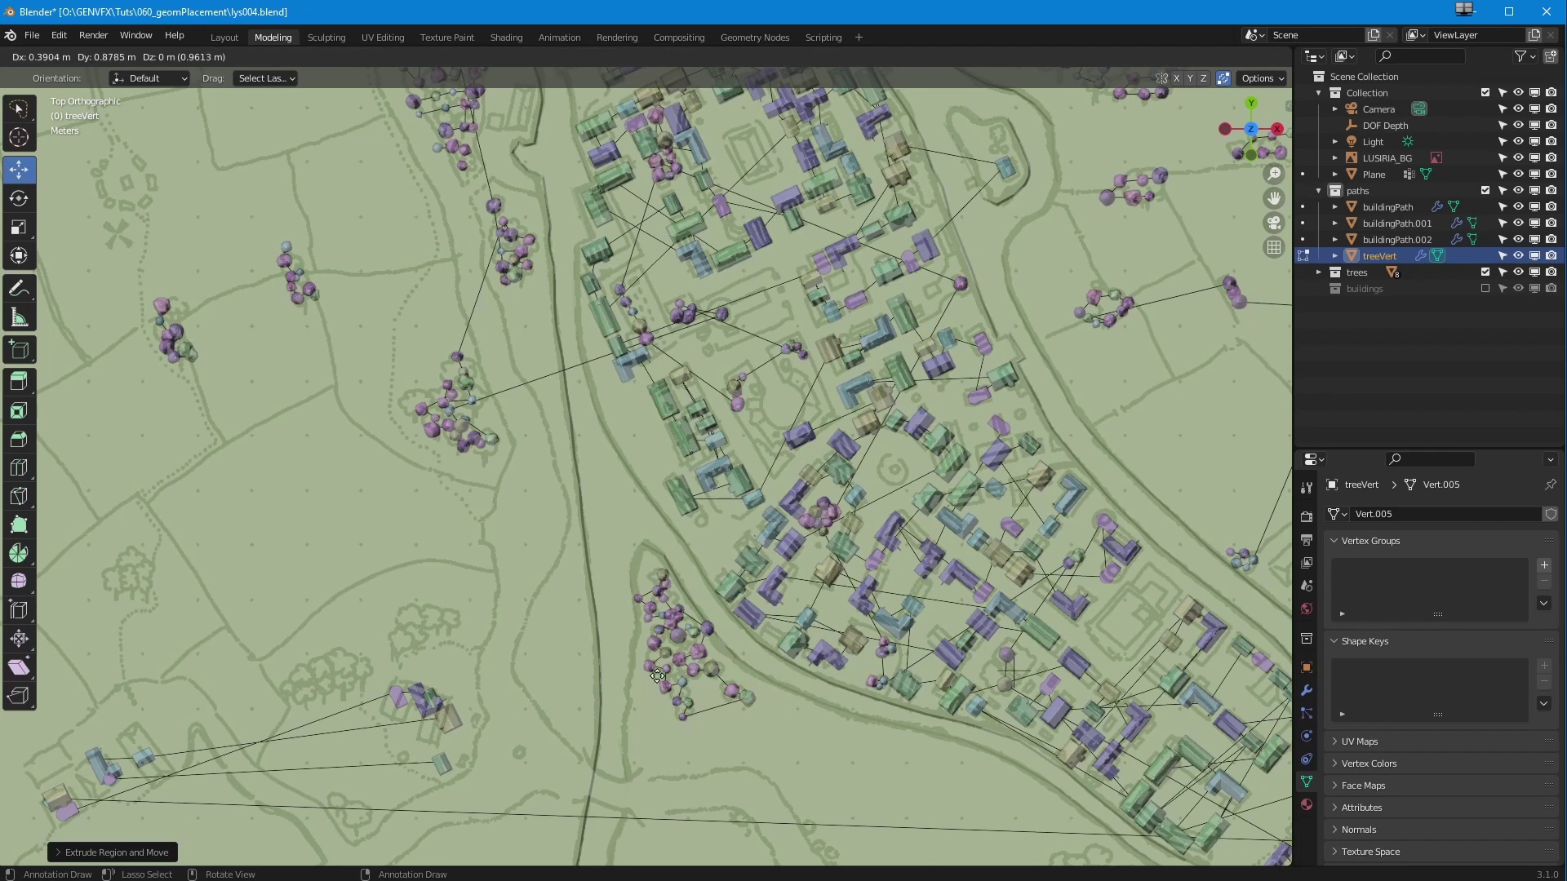
left_click(147, 592)
key("e")
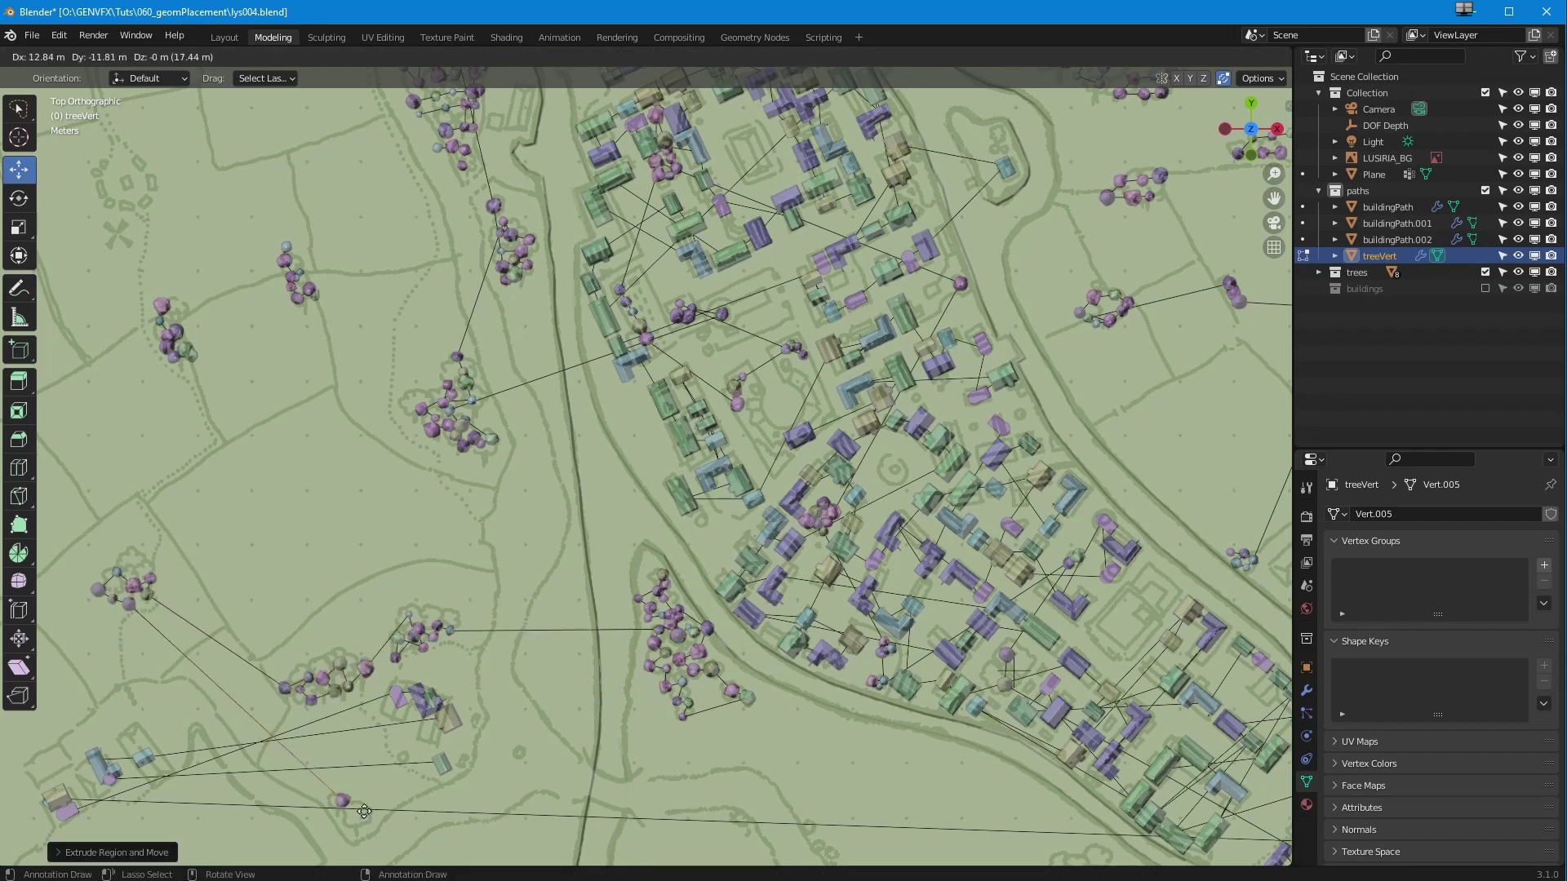
left_click(333, 809)
- Place and extrude vertices over the tree clump and bushes just south of the town's southern wall
scroll(652, 587, "down", 1)
middle_click_drag(1061, 694, 651, 525, "shift")
left_click(849, 525)
left_click(594, 637)
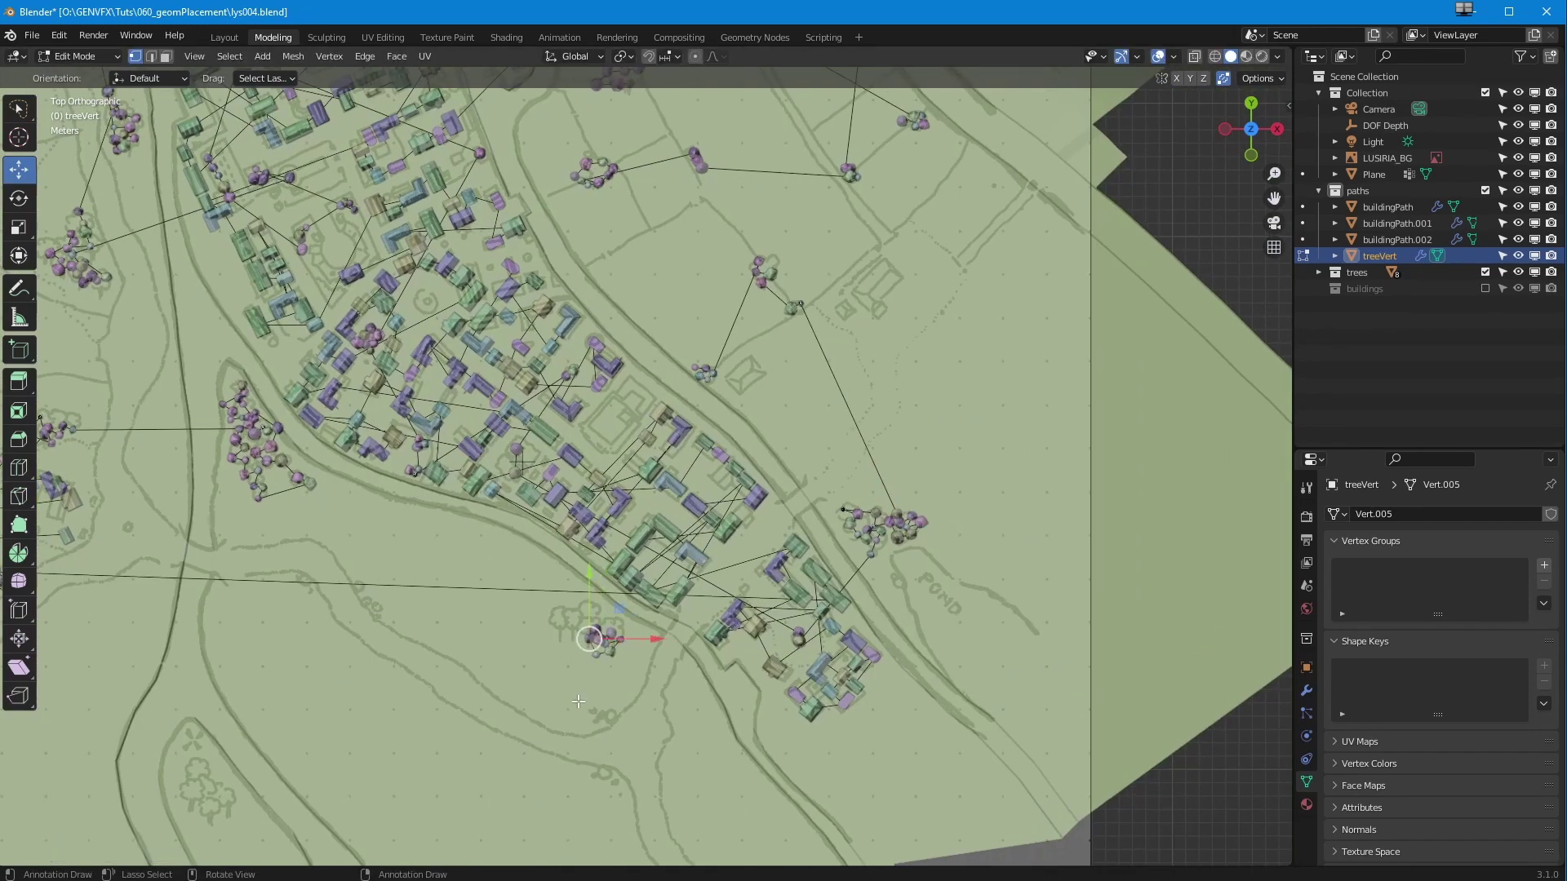
key("e")
left_click(591, 620)
key("e")
left_click(617, 702)
- Extrude vertices over the grove between the converging roads at the map's southern edge
middle_click_drag(411, 719, 508, 580, "shift")
key("e")
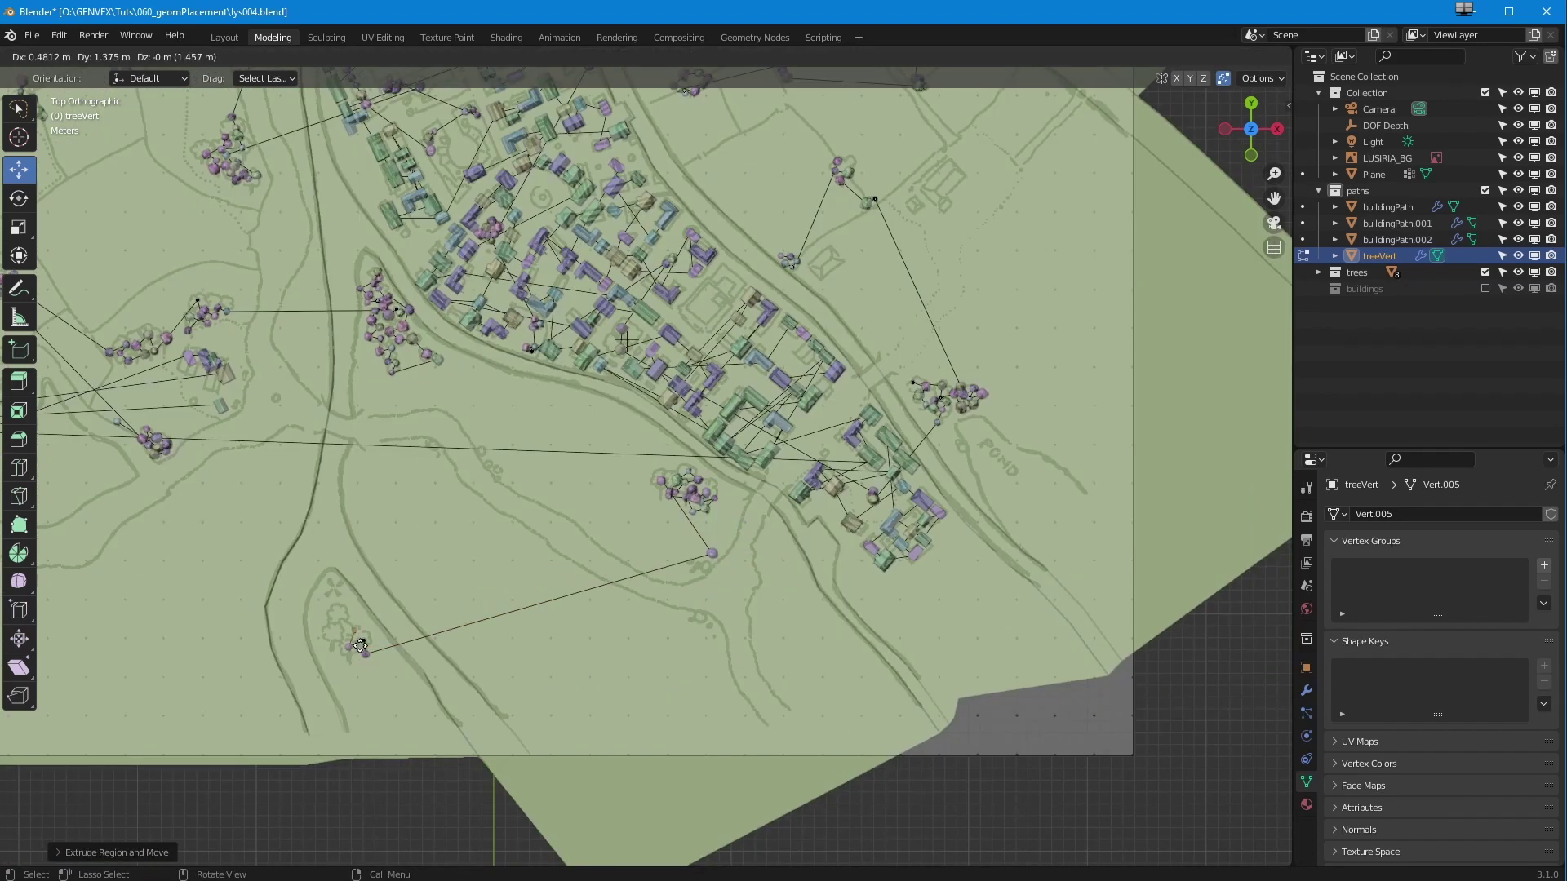
left_click(361, 632)
- Inspect the populated town and forests at an oblique angle in the Shading workspace
middle_click_drag(351, 645, 516, 438)
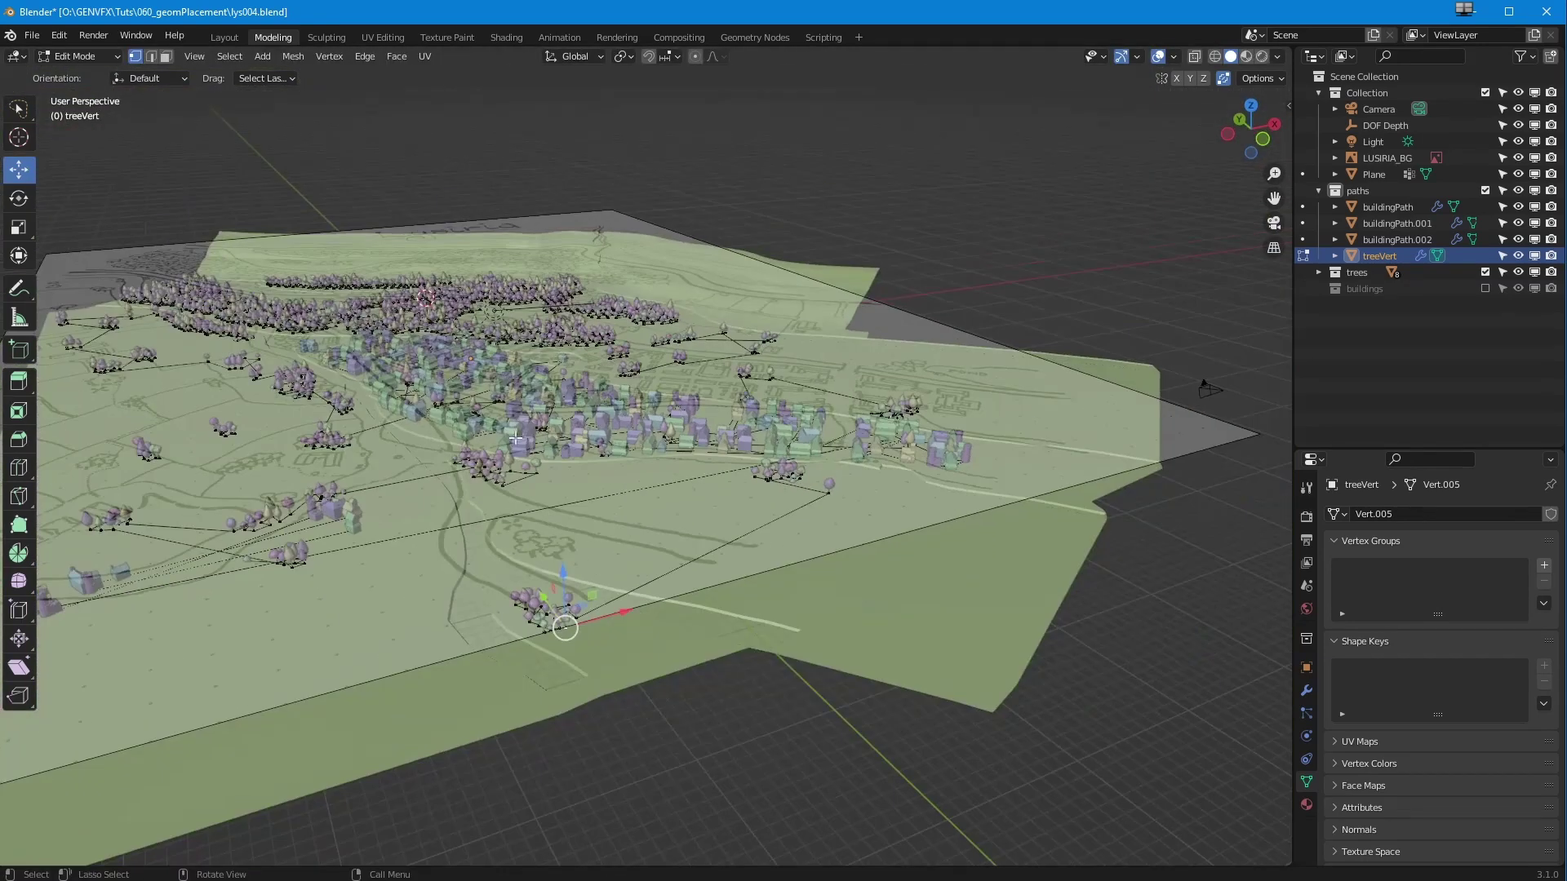
middle_click_drag(503, 326, 494, 363)
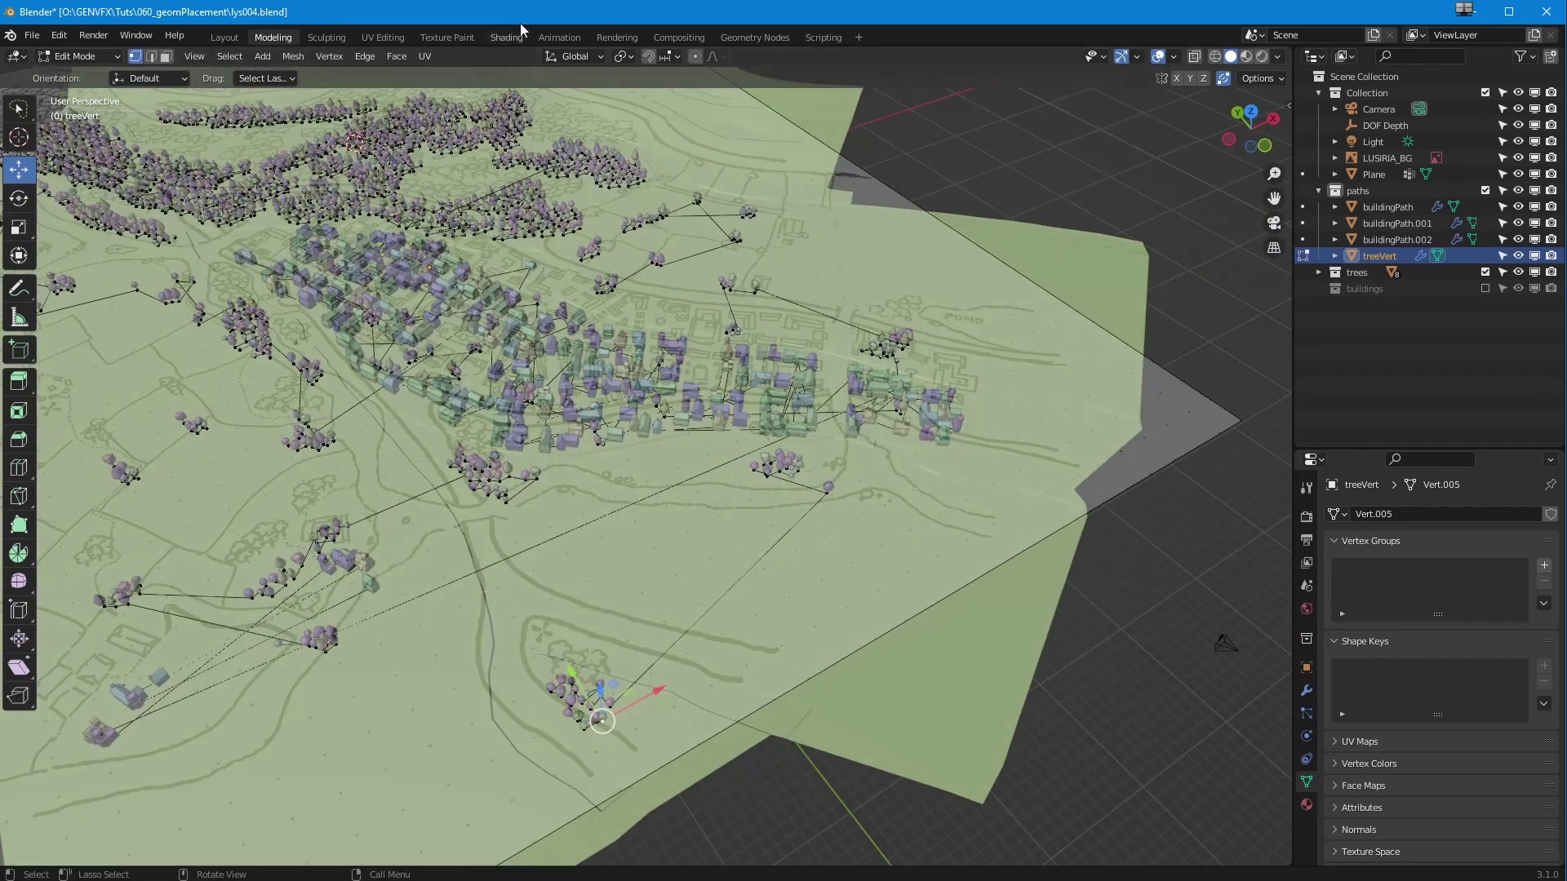
left_click(507, 37)
mouse_move(532, 456)
middle_mouse_down()
mouse_move(515, 370)
mouse_move(523, 434)
mouse_move(540, 418)
mouse_move(529, 439)
middle_mouse_up()
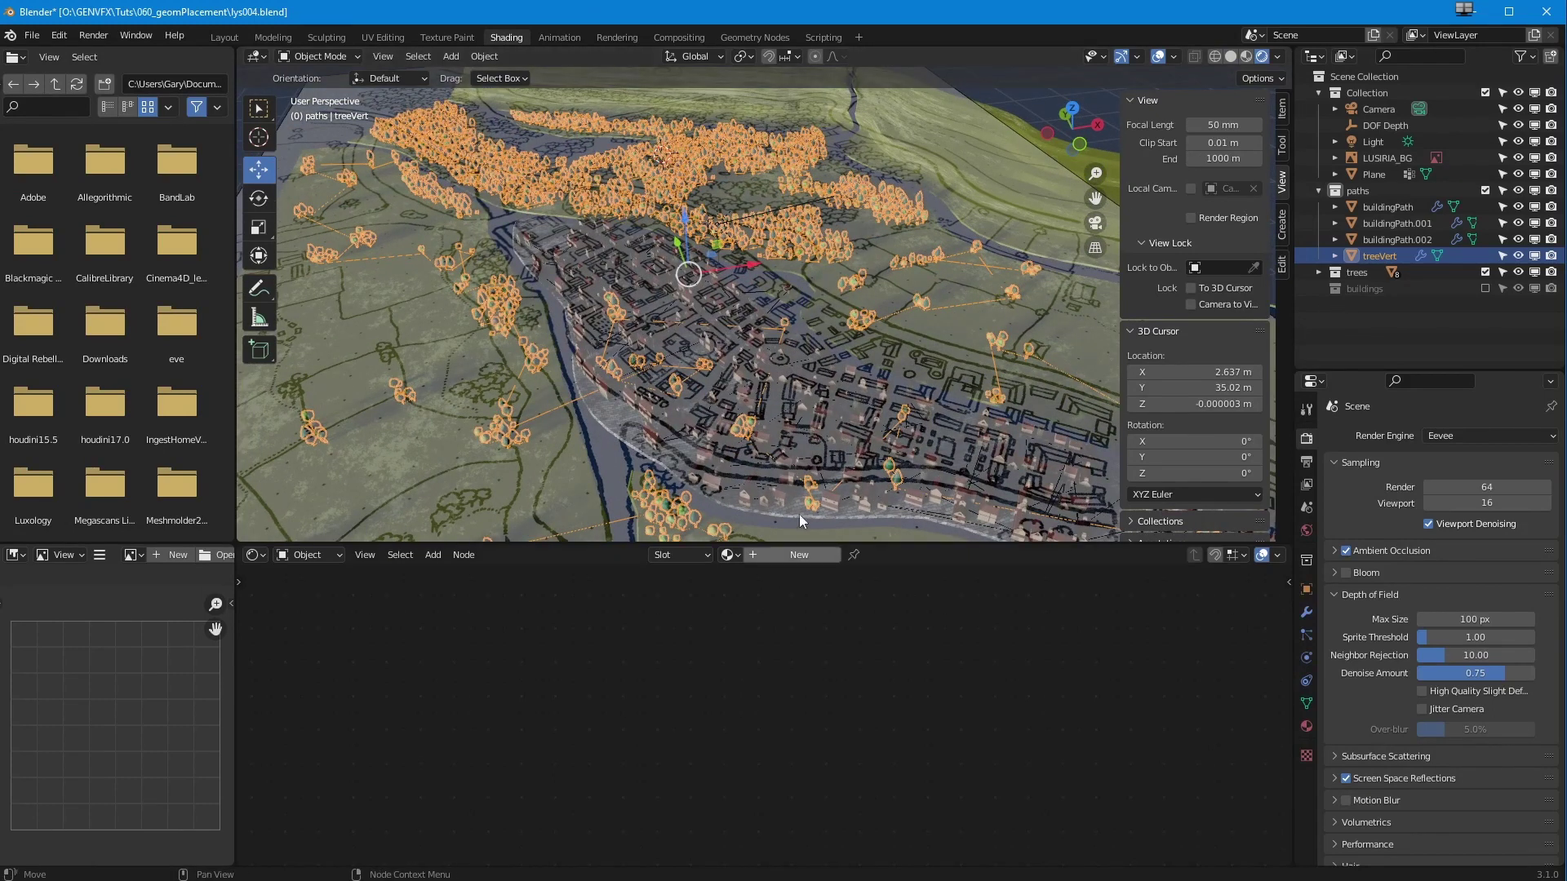
- In buildingPath's geometry node tree, link Instance on Points directly to Group Output, bypassing Join Geometry
left_click(1392, 209)
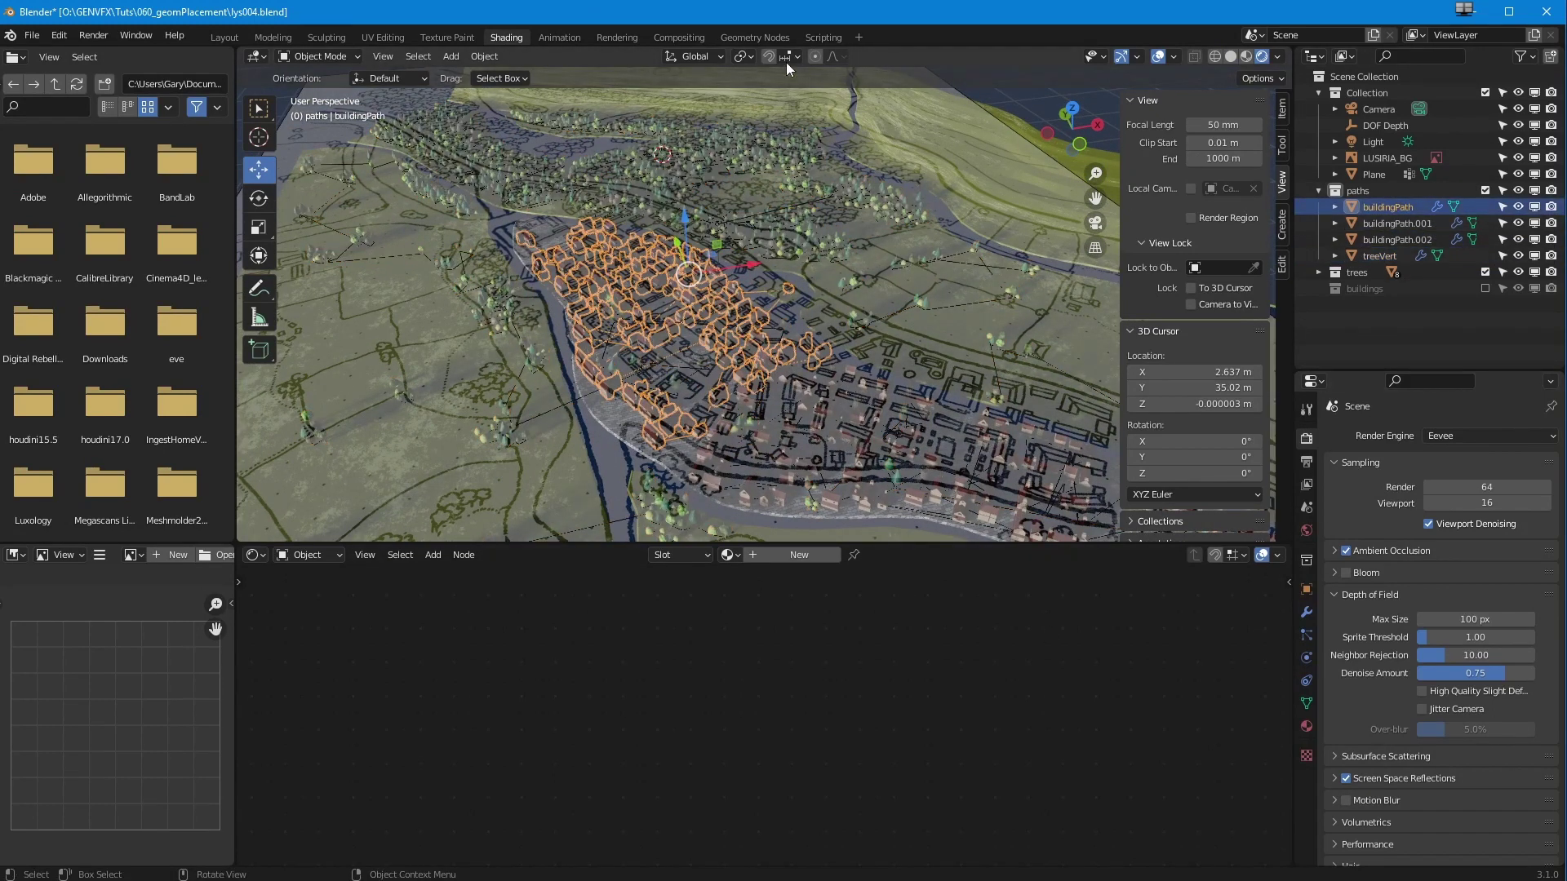
left_click(755, 38)
scroll(607, 653, "down", 4)
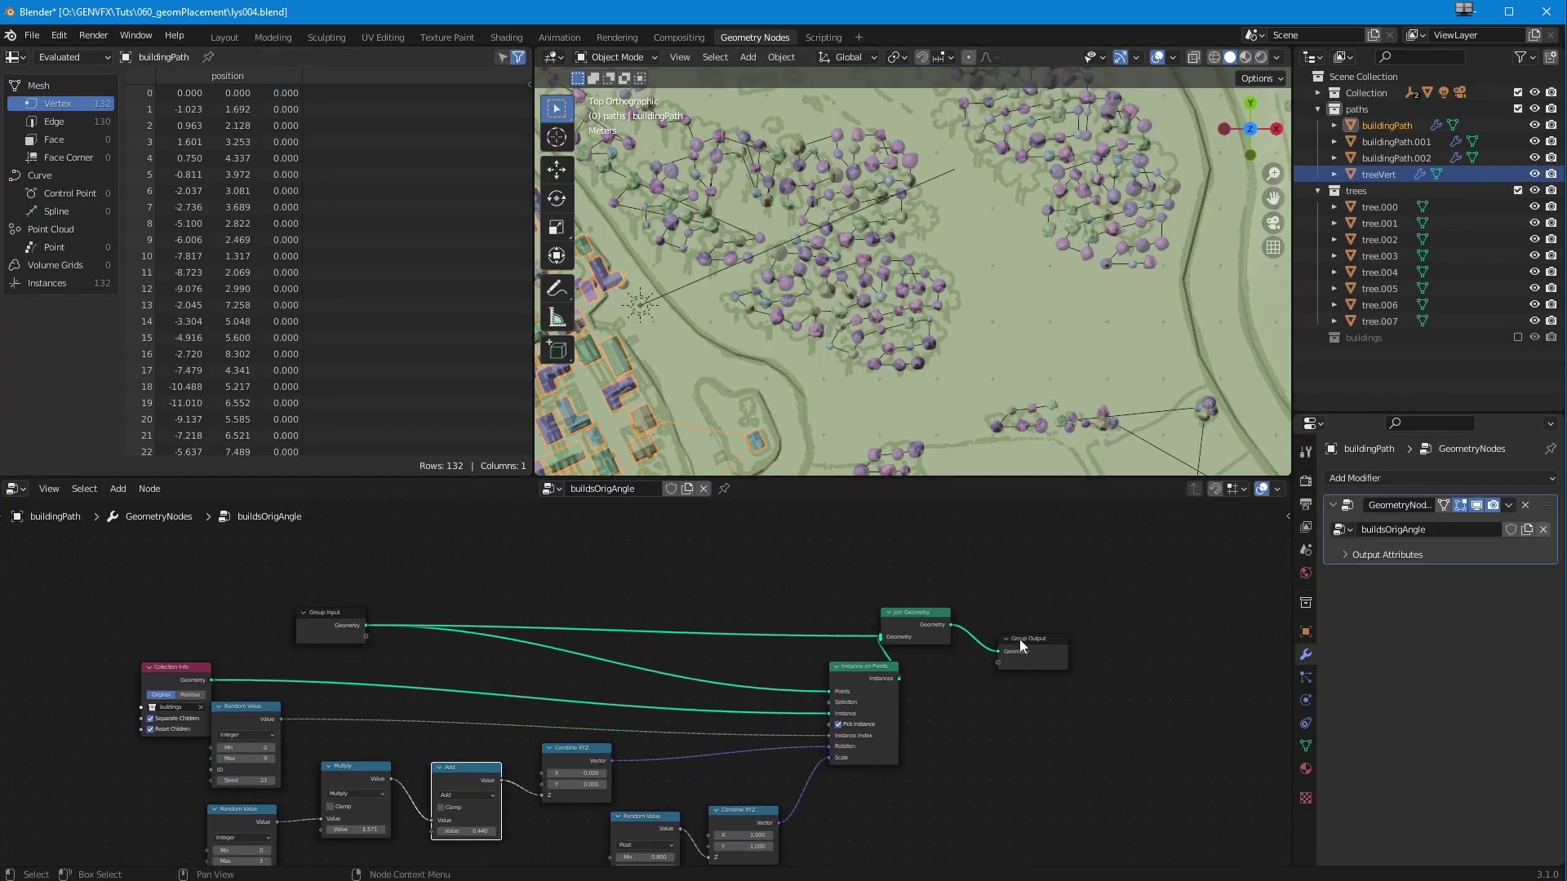
left_click_drag(1020, 639, 1066, 604)
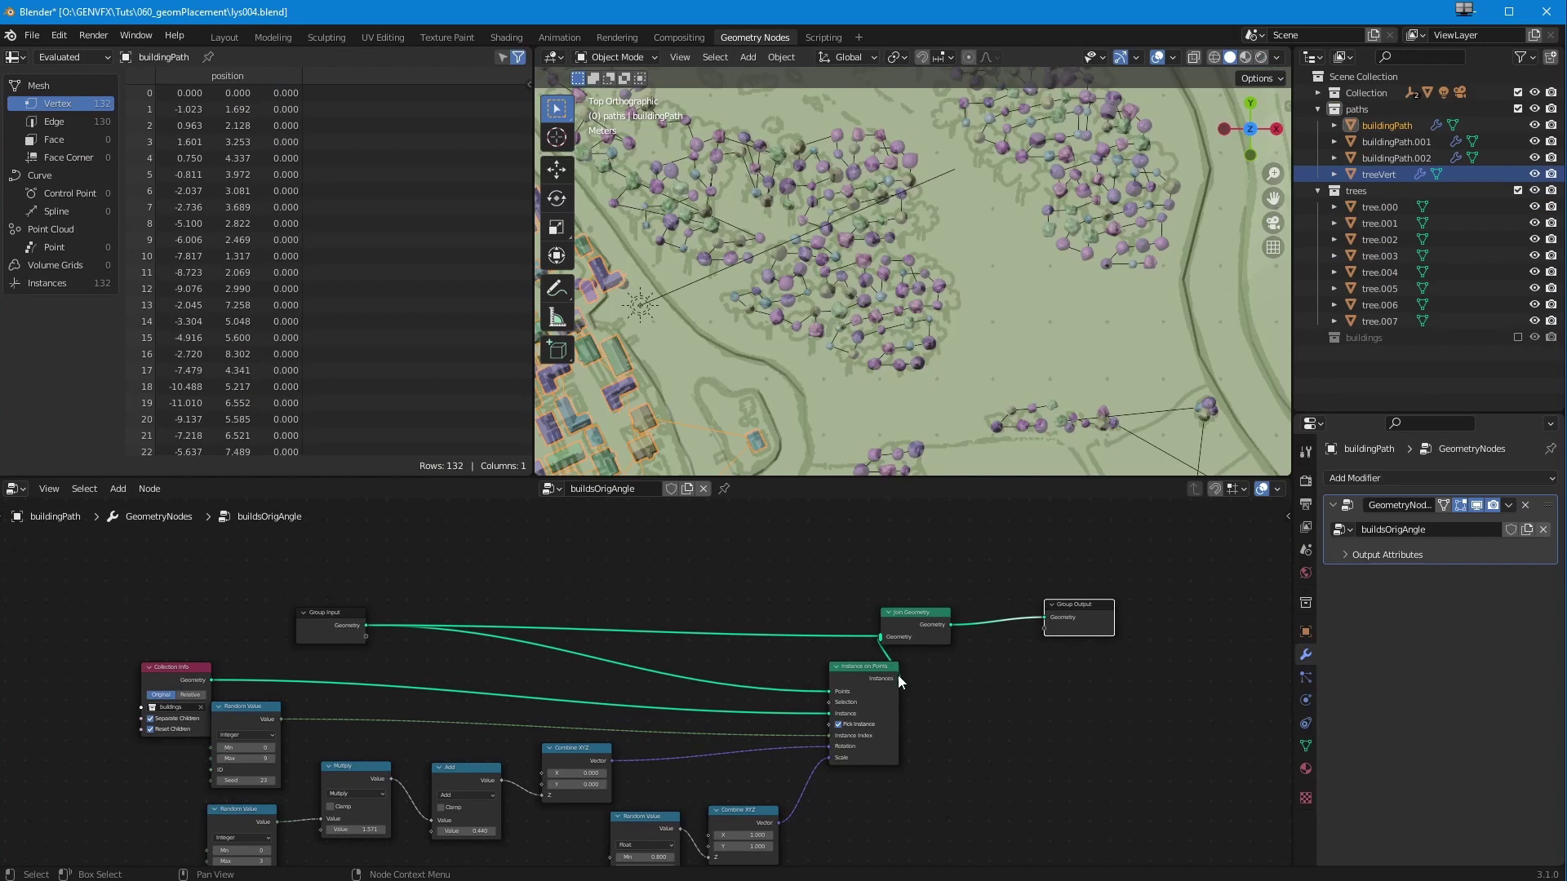
left_click_drag(1044, 630, 1054, 623)
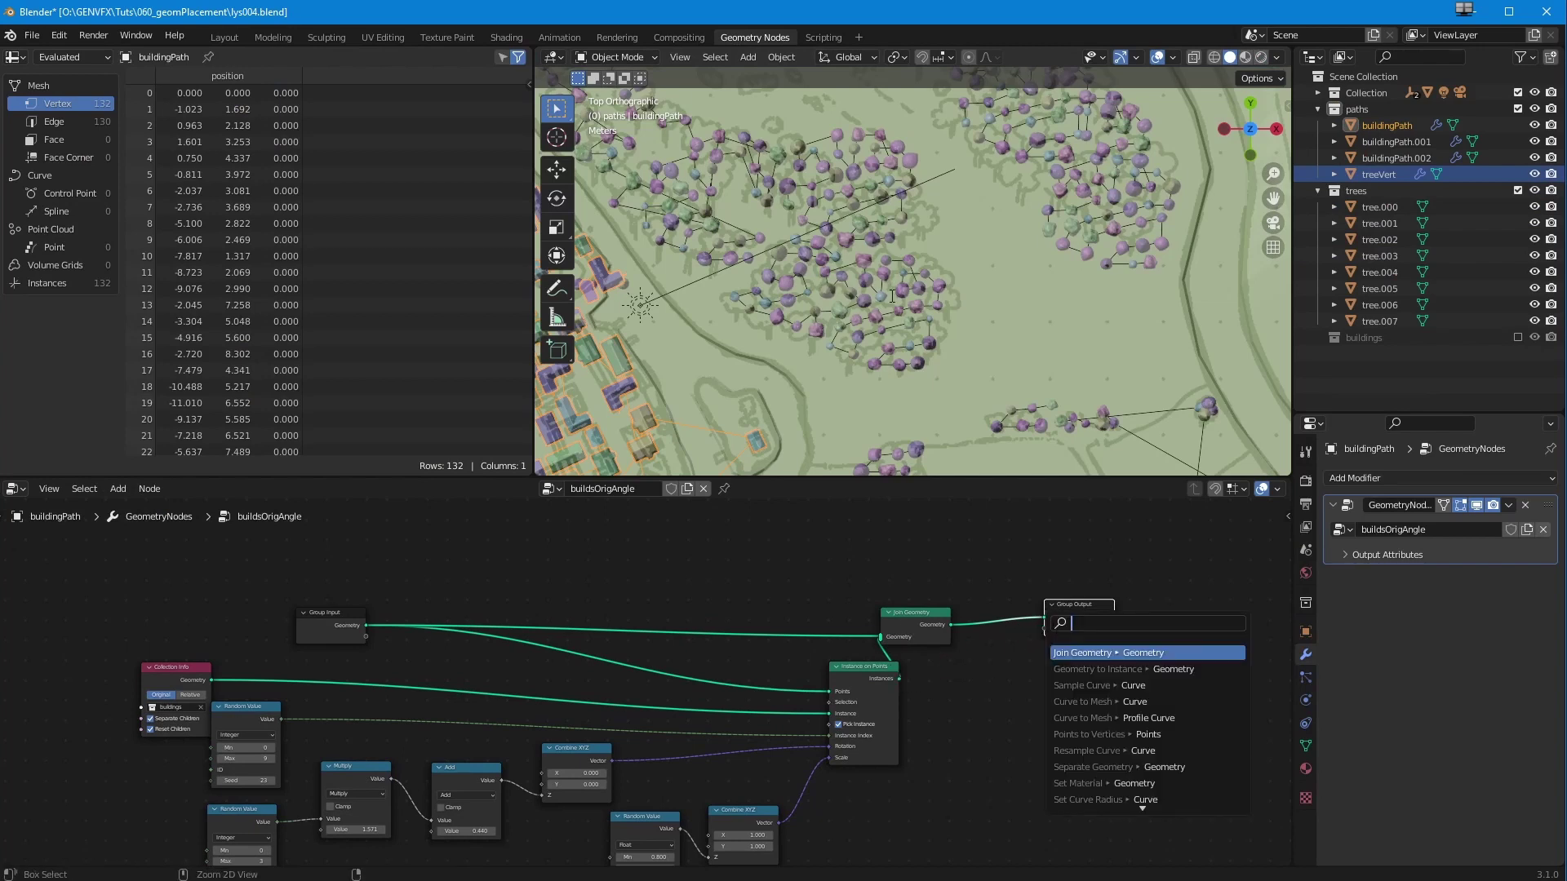
key("Escape")
left_click_drag(900, 678, 1045, 617)
middle_click_drag(756, 415, 767, 362, "shift")
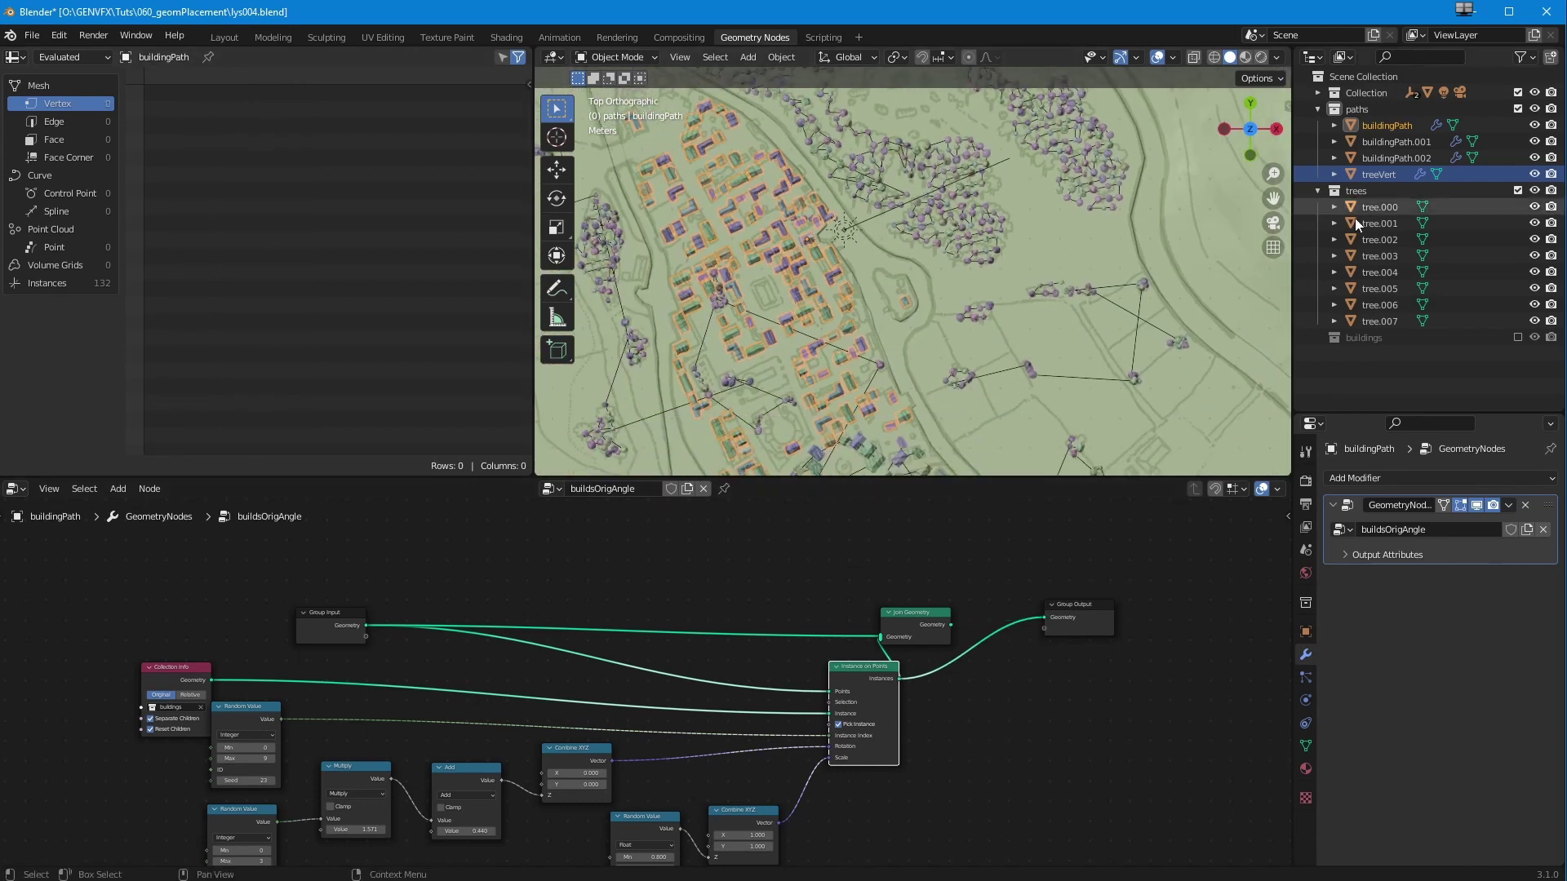
- Link Instance on Points directly to Group Output in the node trees of buildingPath.002 and buildingPath.001
left_click(1395, 157)
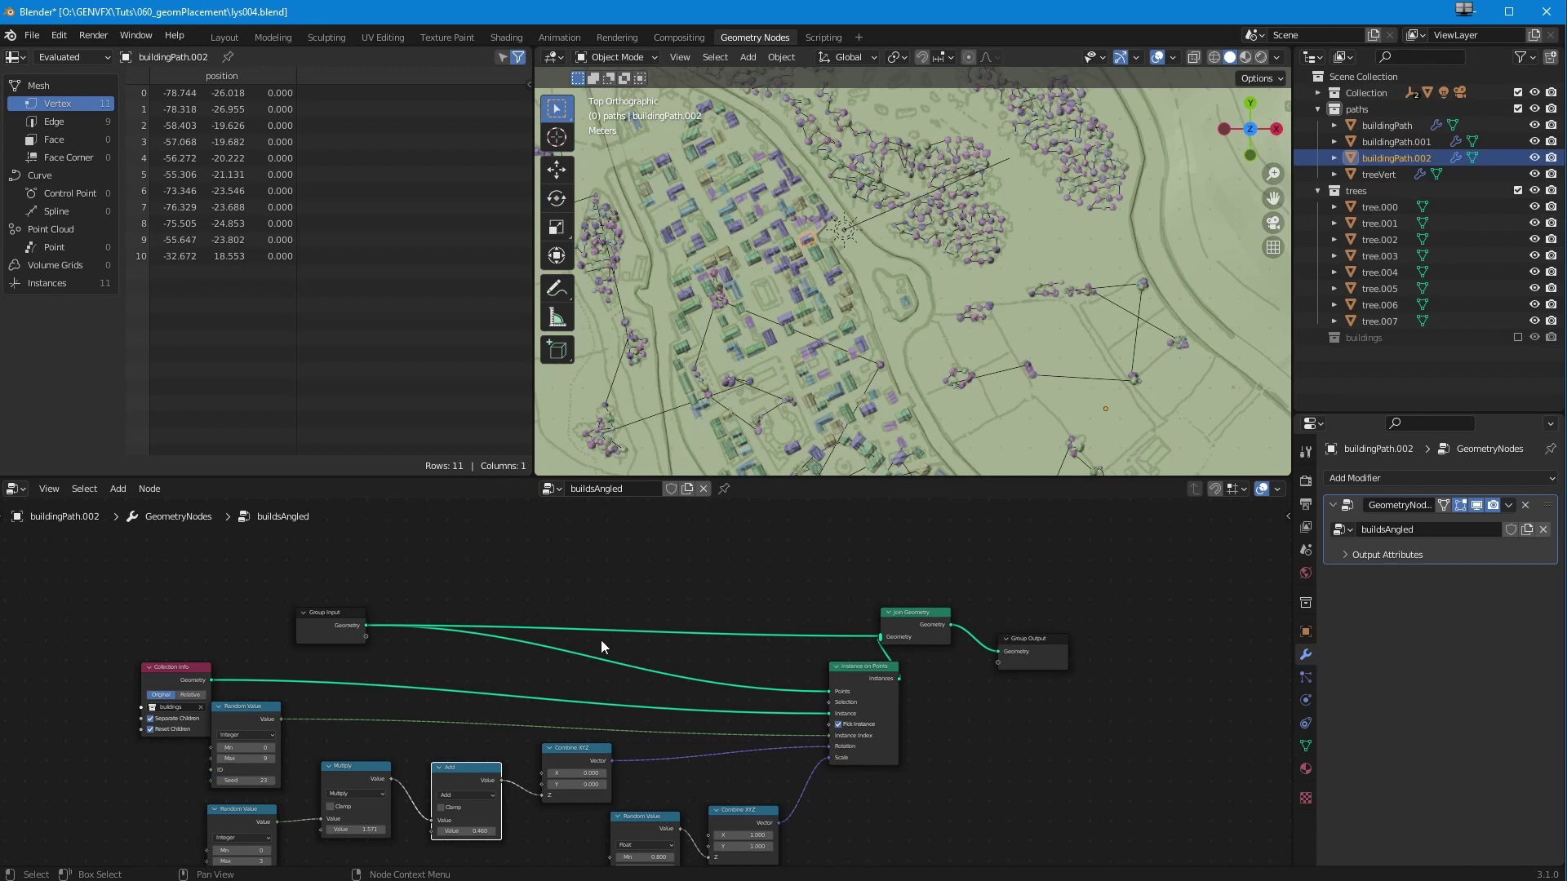
left_click_drag(898, 678, 999, 651)
scroll(874, 341, "down", 3)
mouse_move(788, 415)
middle_mouse_down("shift")
mouse_move(694, 253)
mouse_move(782, 396)
middle_mouse_up("shift")
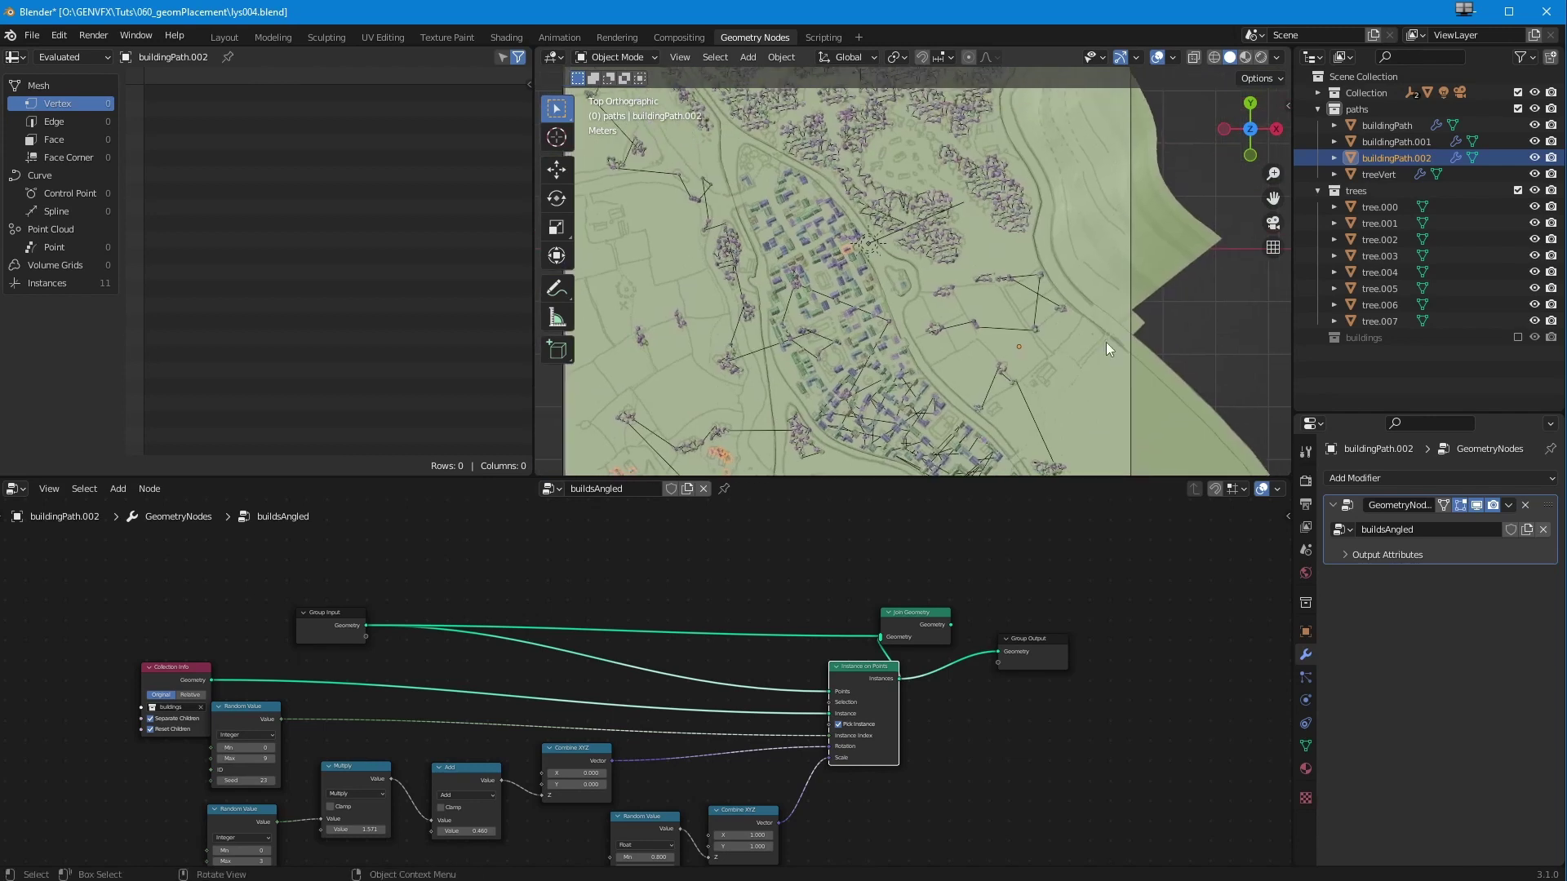
left_click(1391, 141)
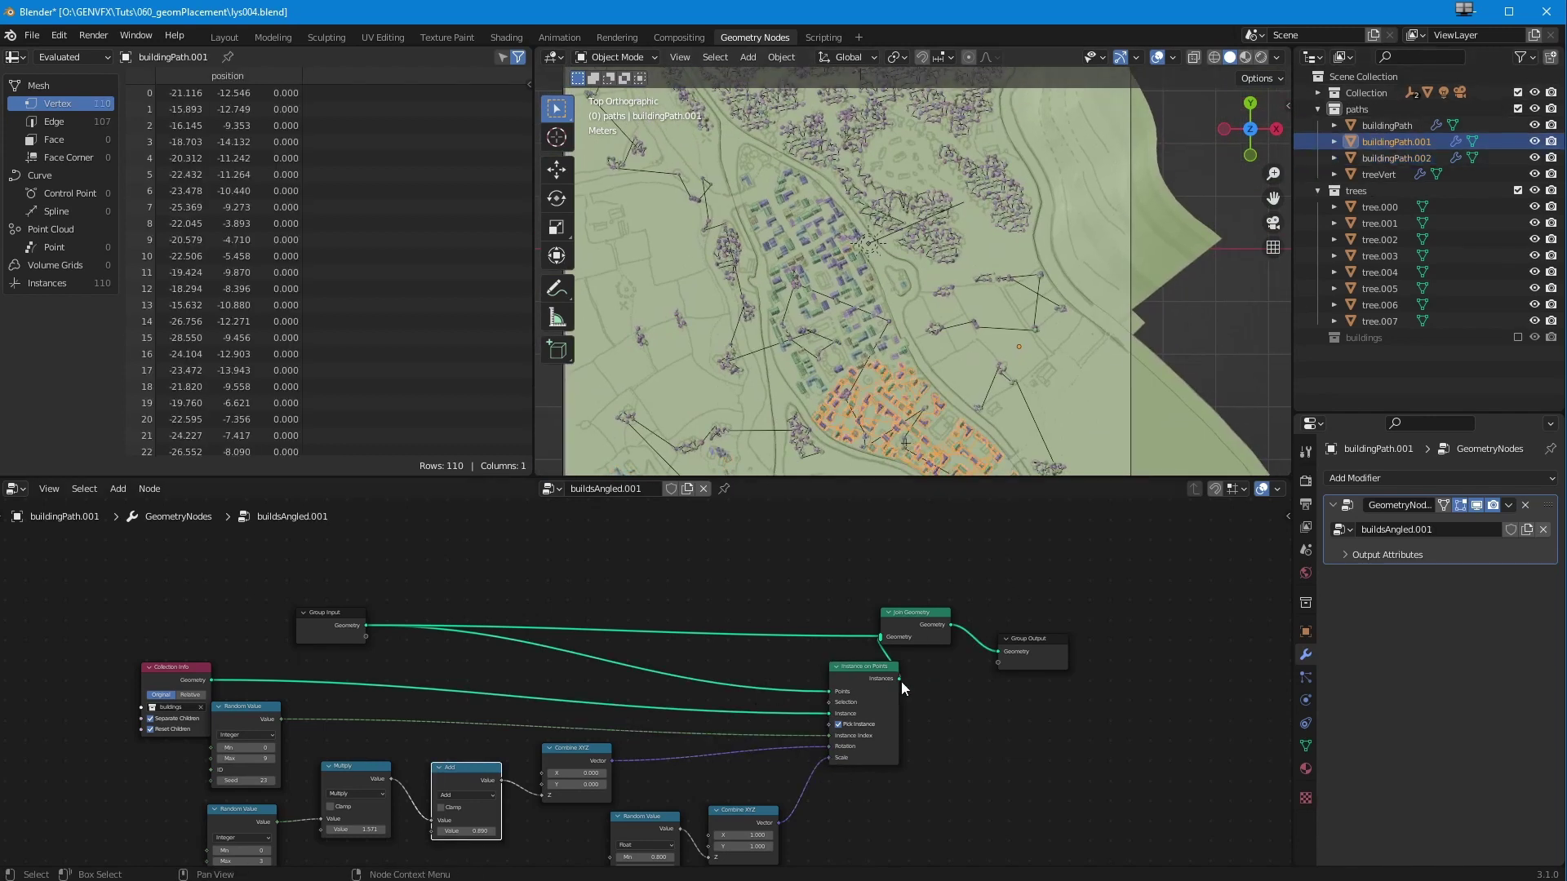
left_click_drag(980, 663, 997, 653)
- Move the disconnected Join Geometry node away from the output link in buildingPath's node tree
left_click(1391, 125)
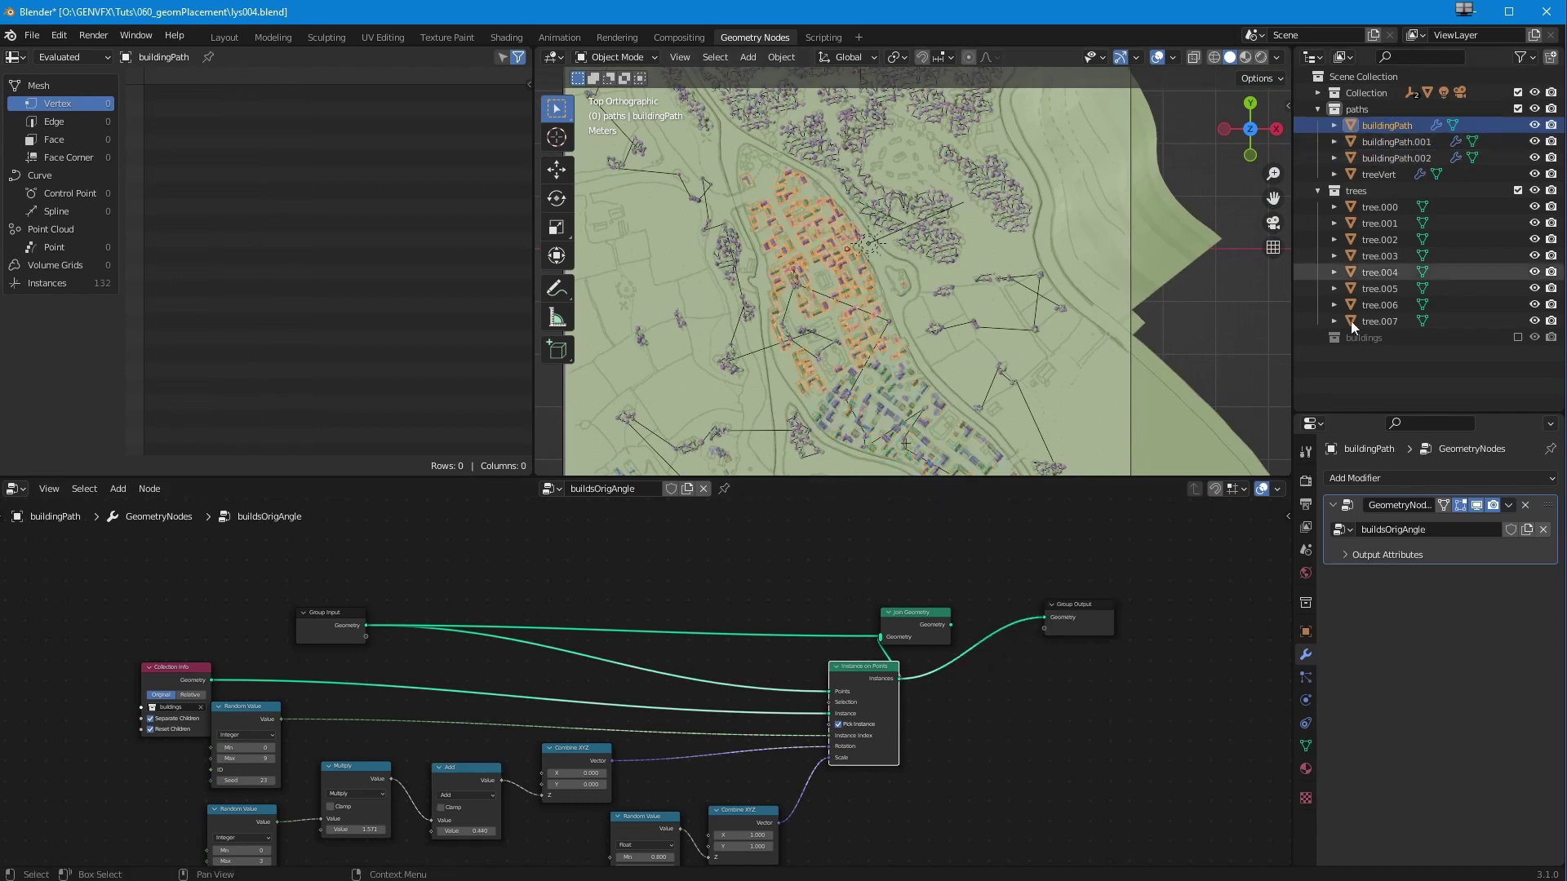
left_click_drag(902, 680, 1036, 647)
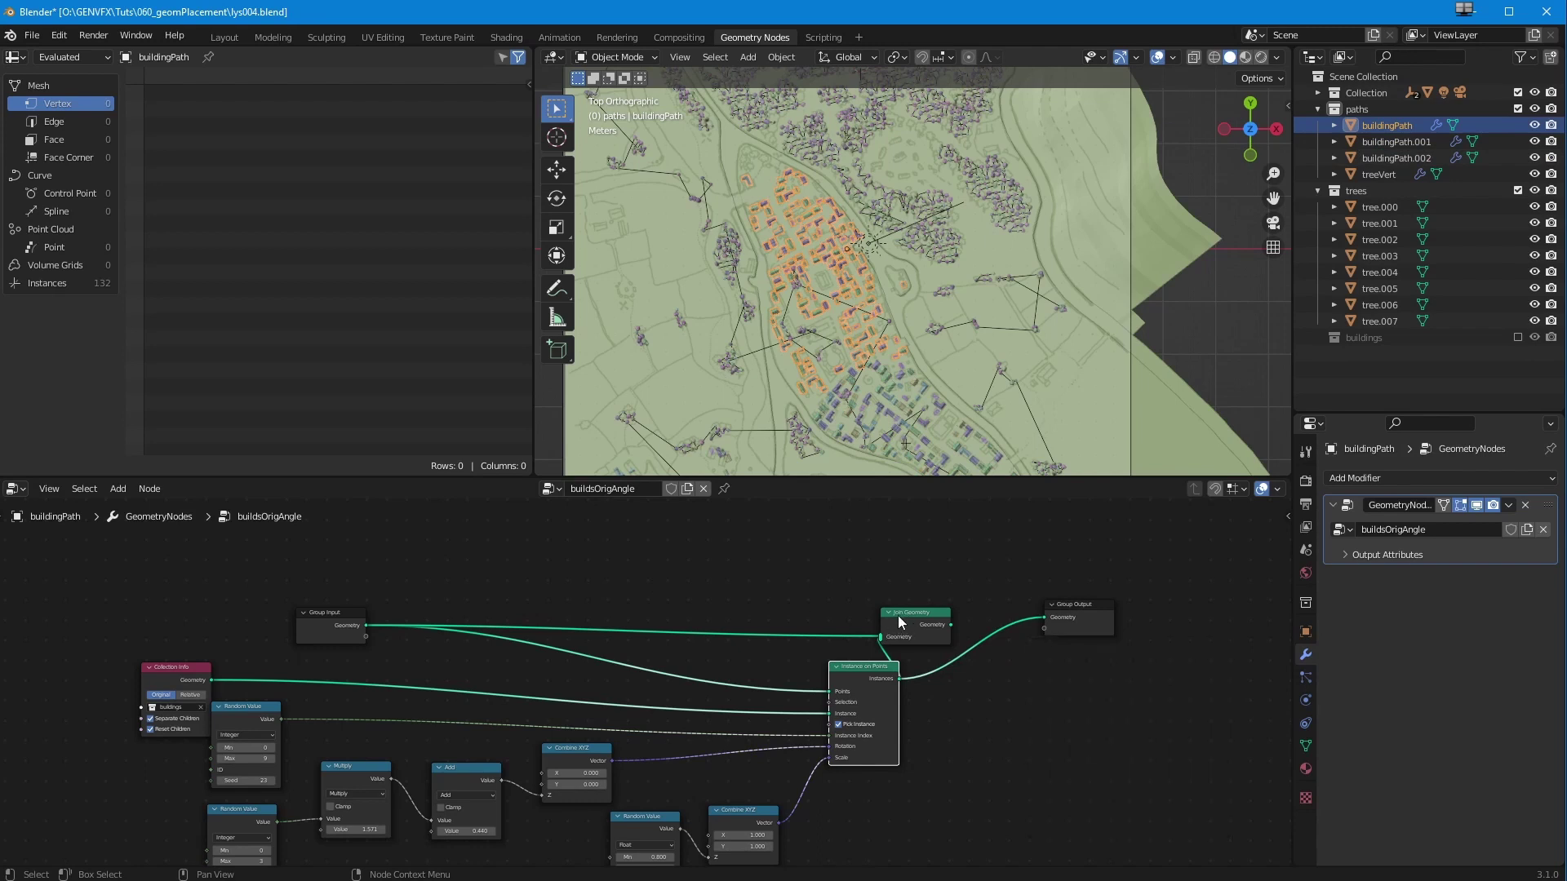
left_click_drag(898, 615, 860, 592)
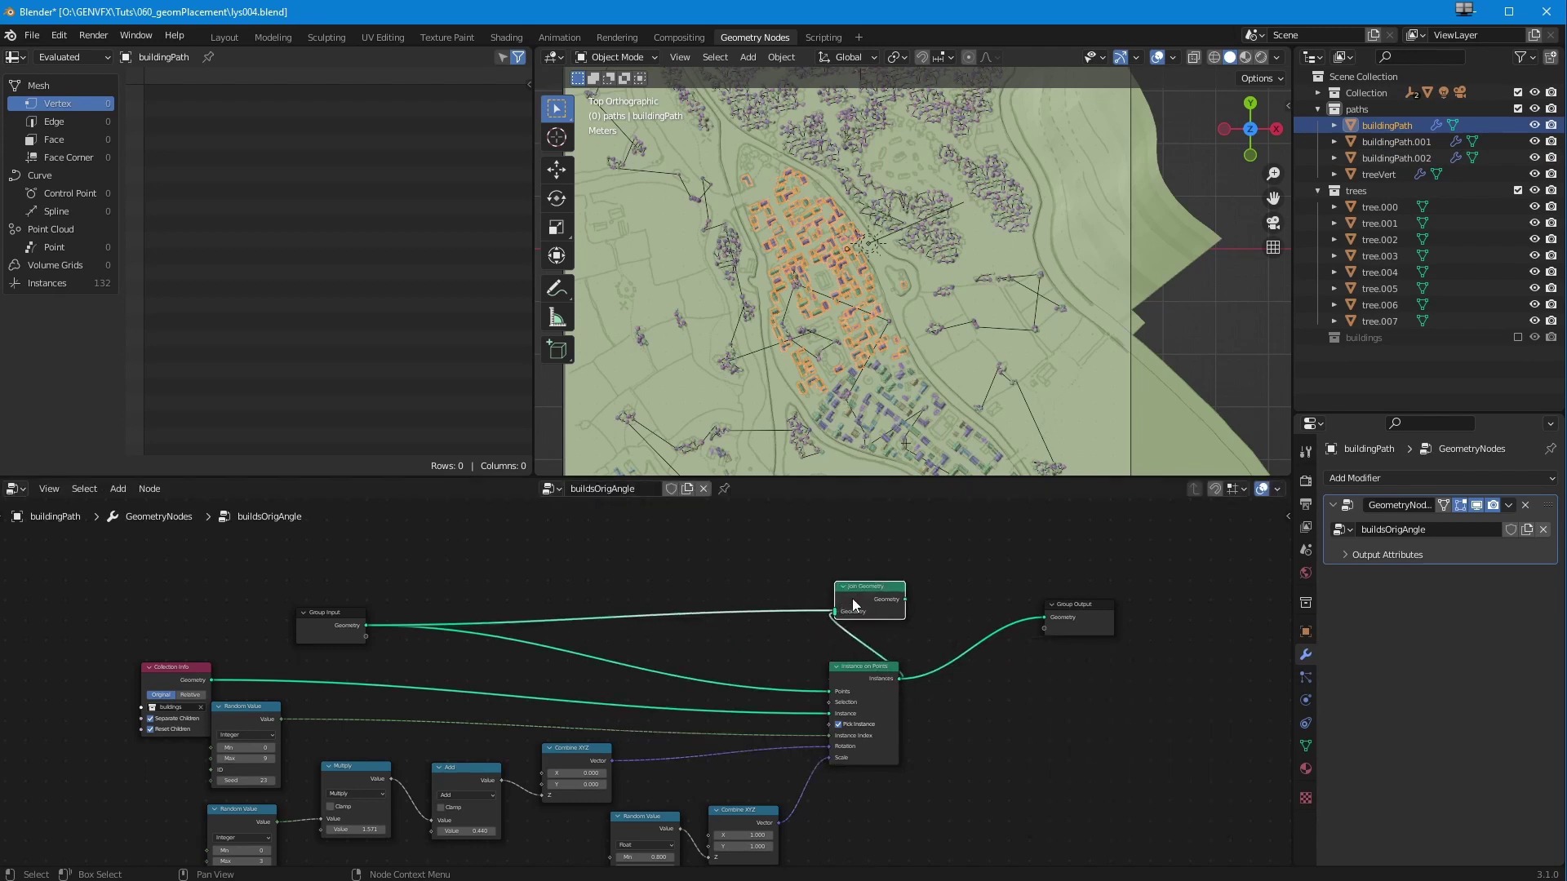
- Link treeVert's Instance on Points output directly to Group Output in the tress node tree
left_click(1376, 173)
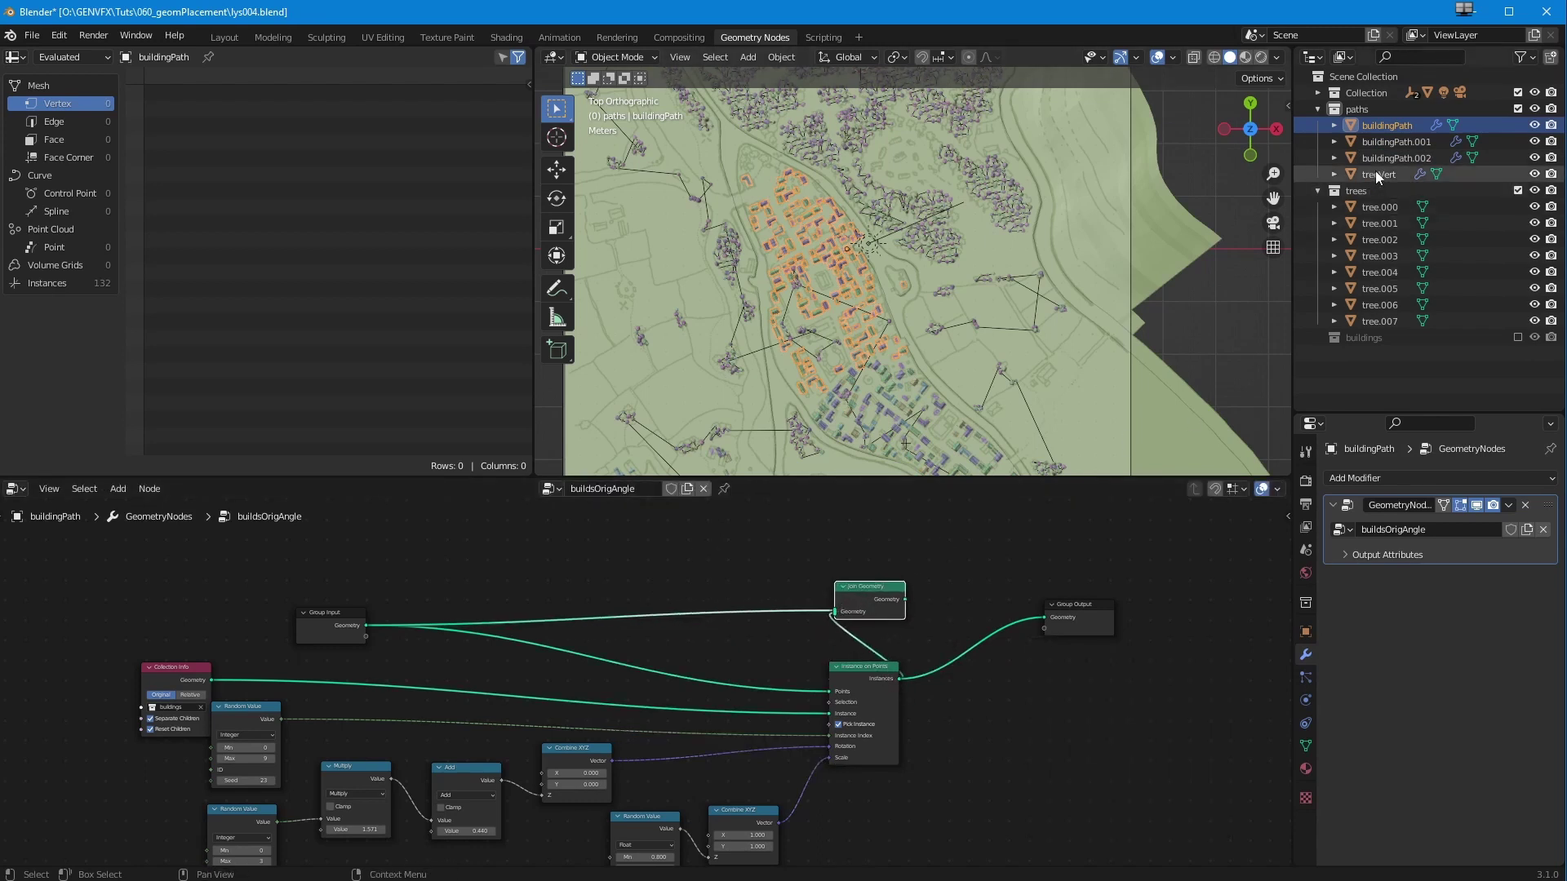
left_click(897, 677)
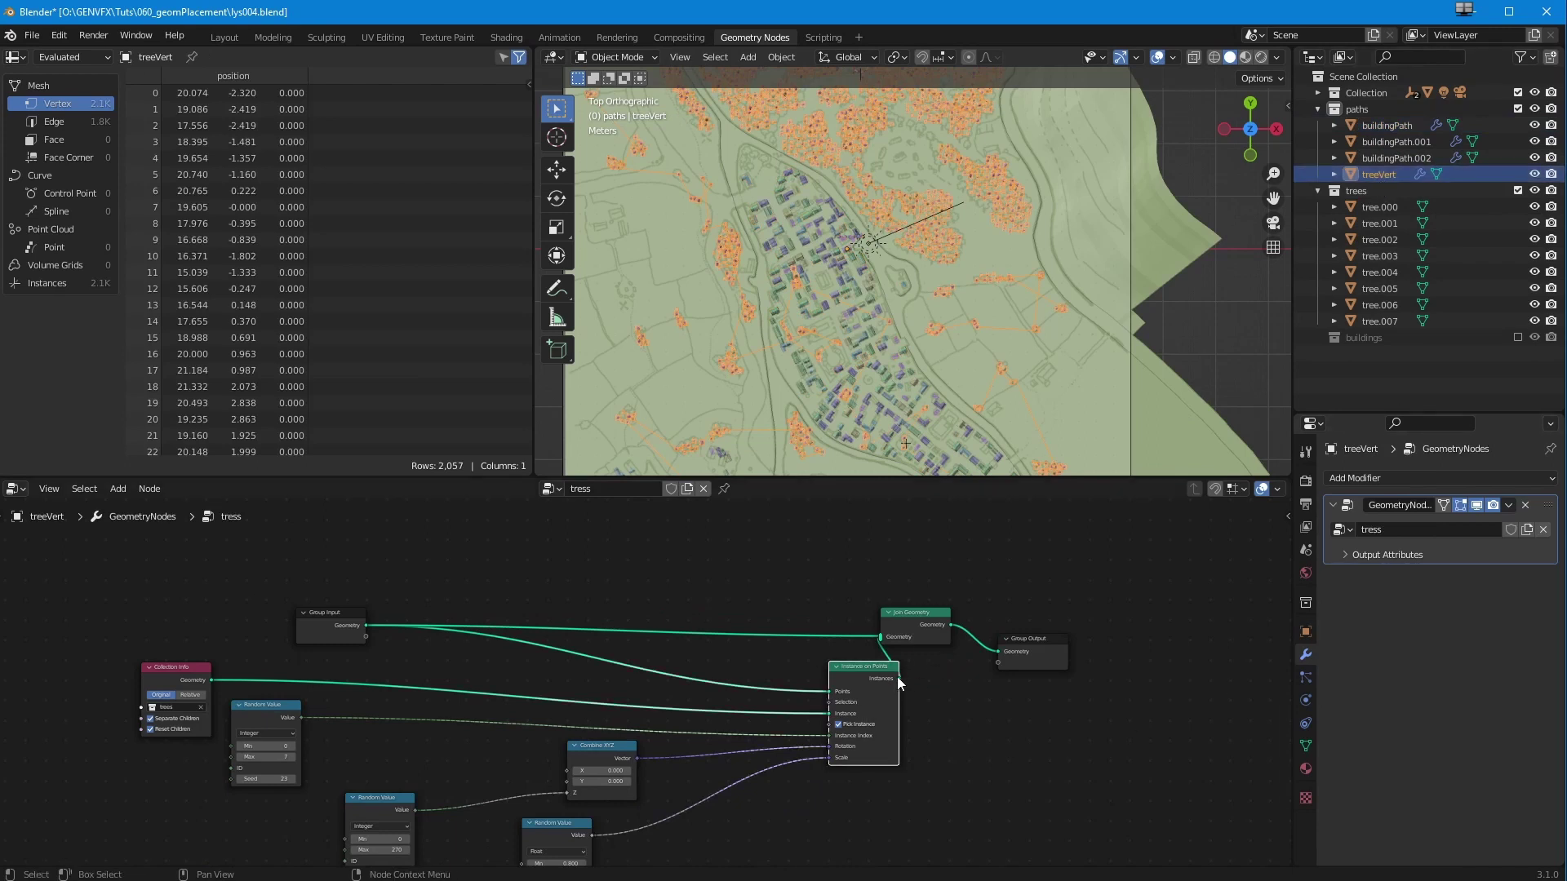
left_click_drag(991, 656, 989, 654)
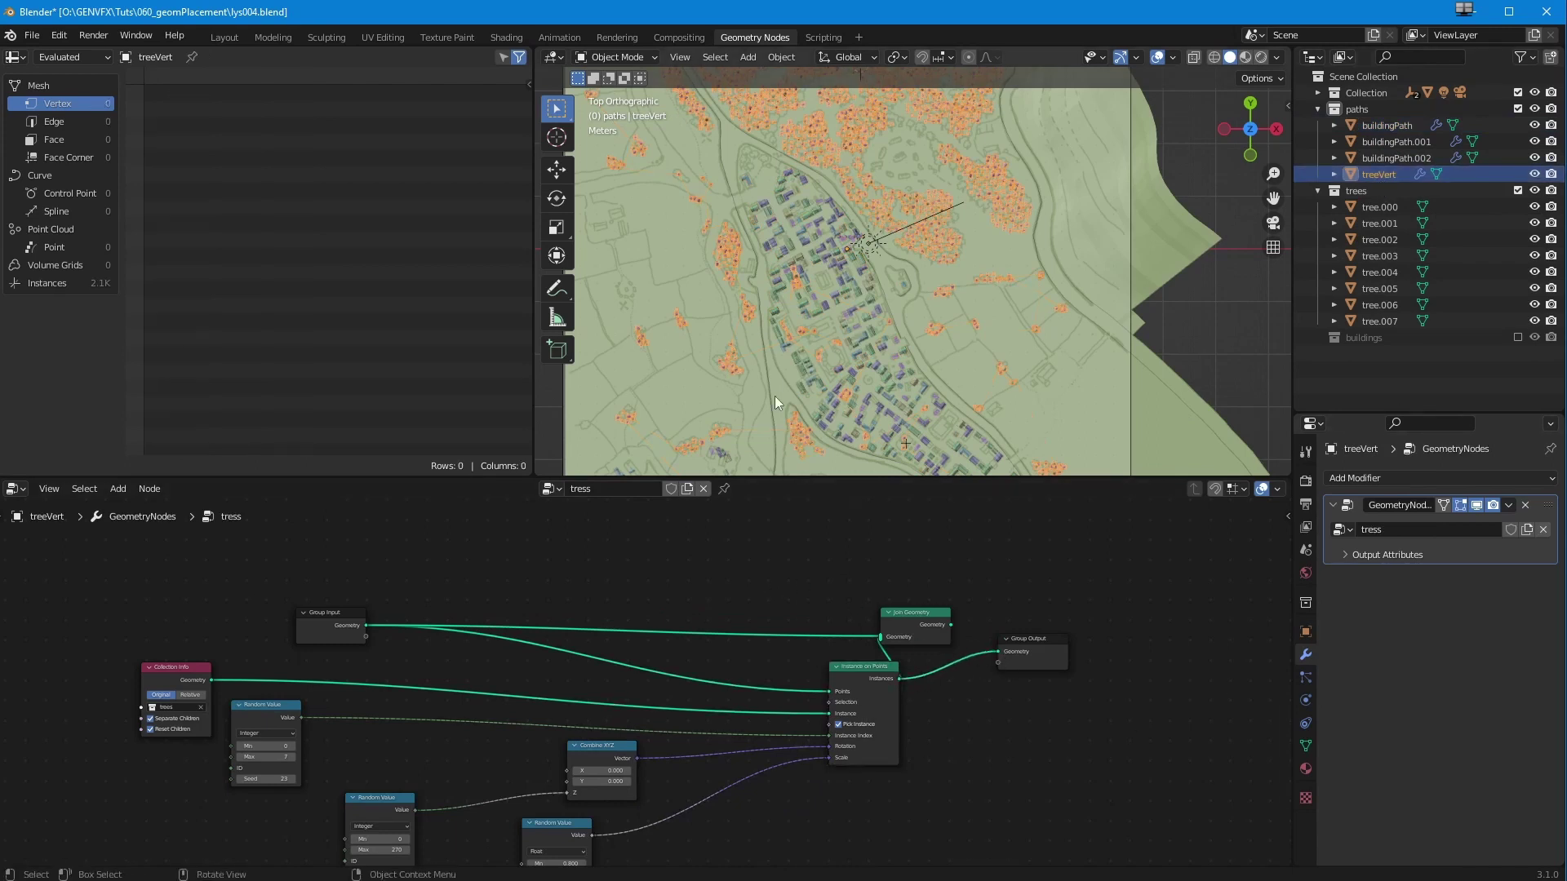
- Hide the LUSIRIA_BG reference image and view the rendered town in the Shading workspace
left_click(509, 39)
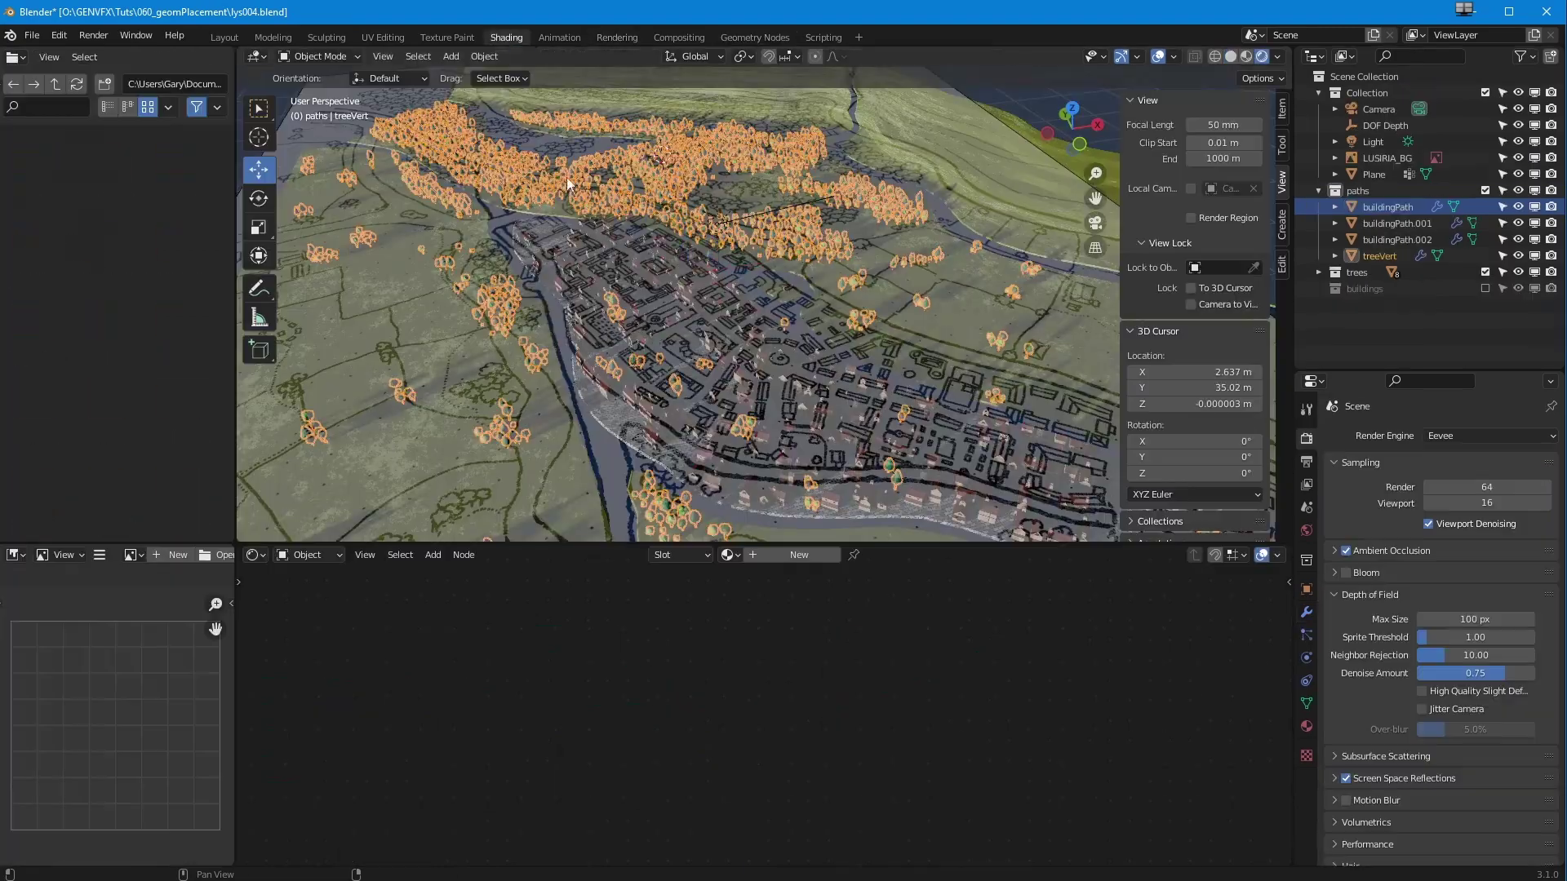
middle_click_drag(602, 296, 572, 351)
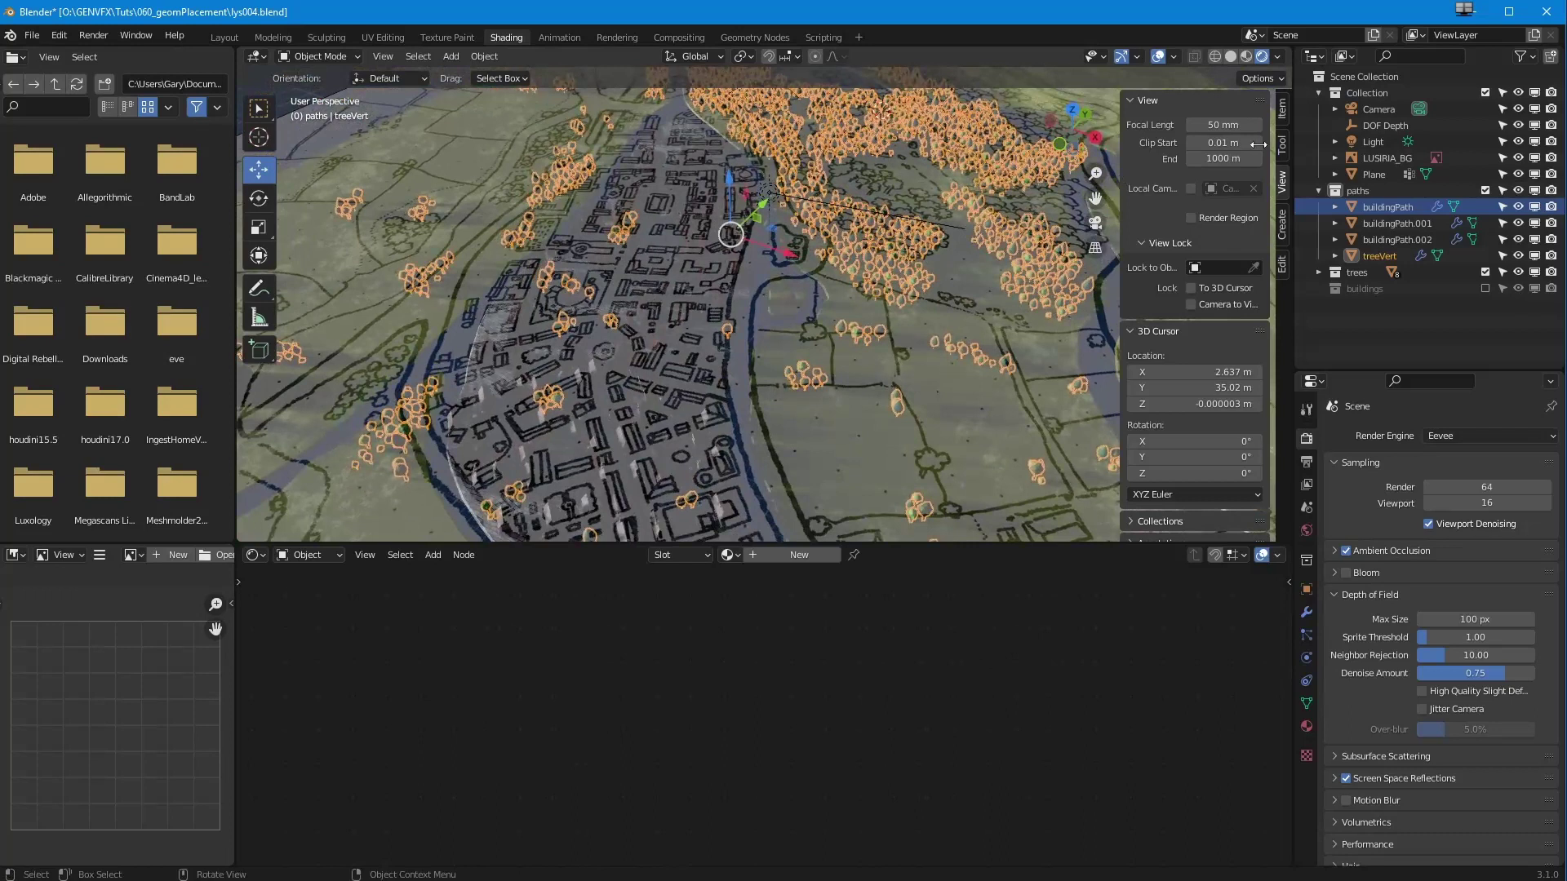
left_click(1518, 158)
middle_click_drag(783, 367, 765, 336)
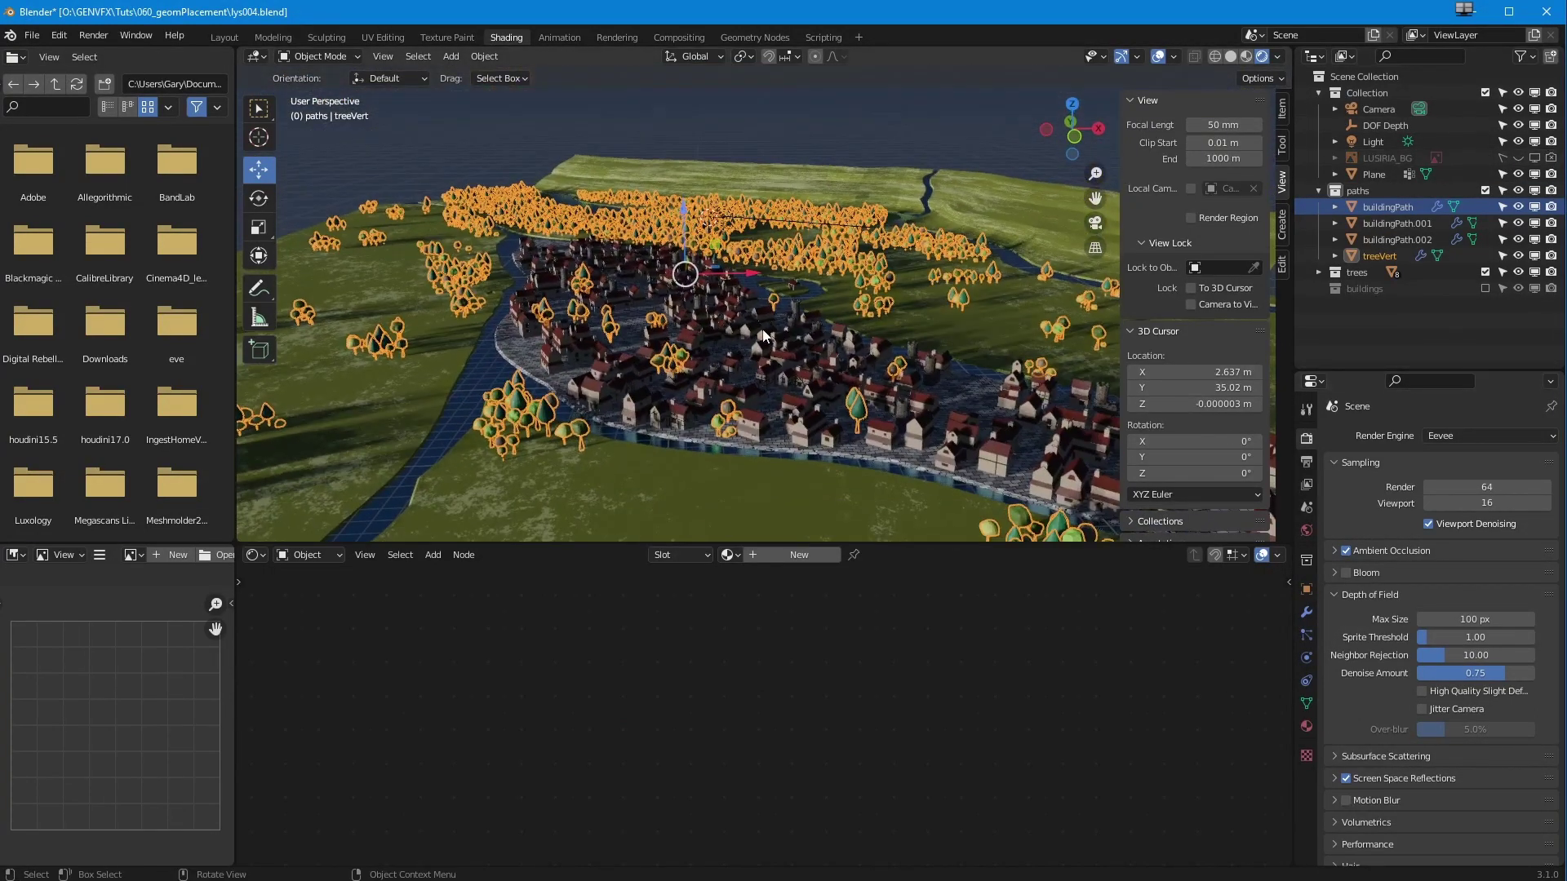
- Clear the selection and inspect the rendered town, its trees and the surrounding river from several angles
left_click(421, 137)
middle_click_drag(421, 139, 558, 388)
scroll(453, 233, "up", 2)
middle_click_drag(528, 350, 521, 338)
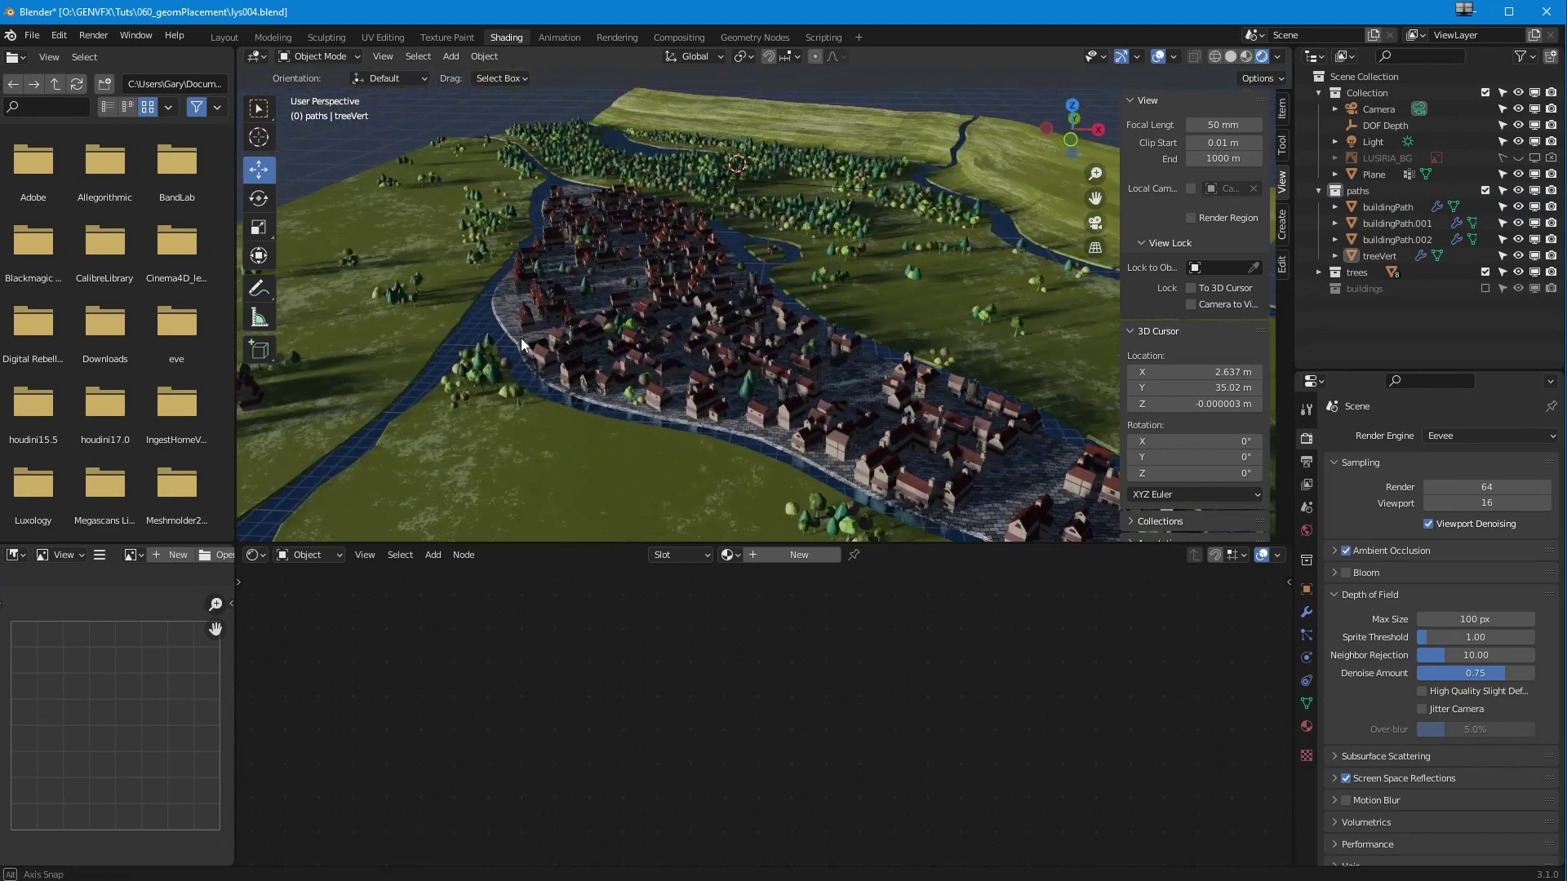
middle_click_drag(625, 229, 639, 299)
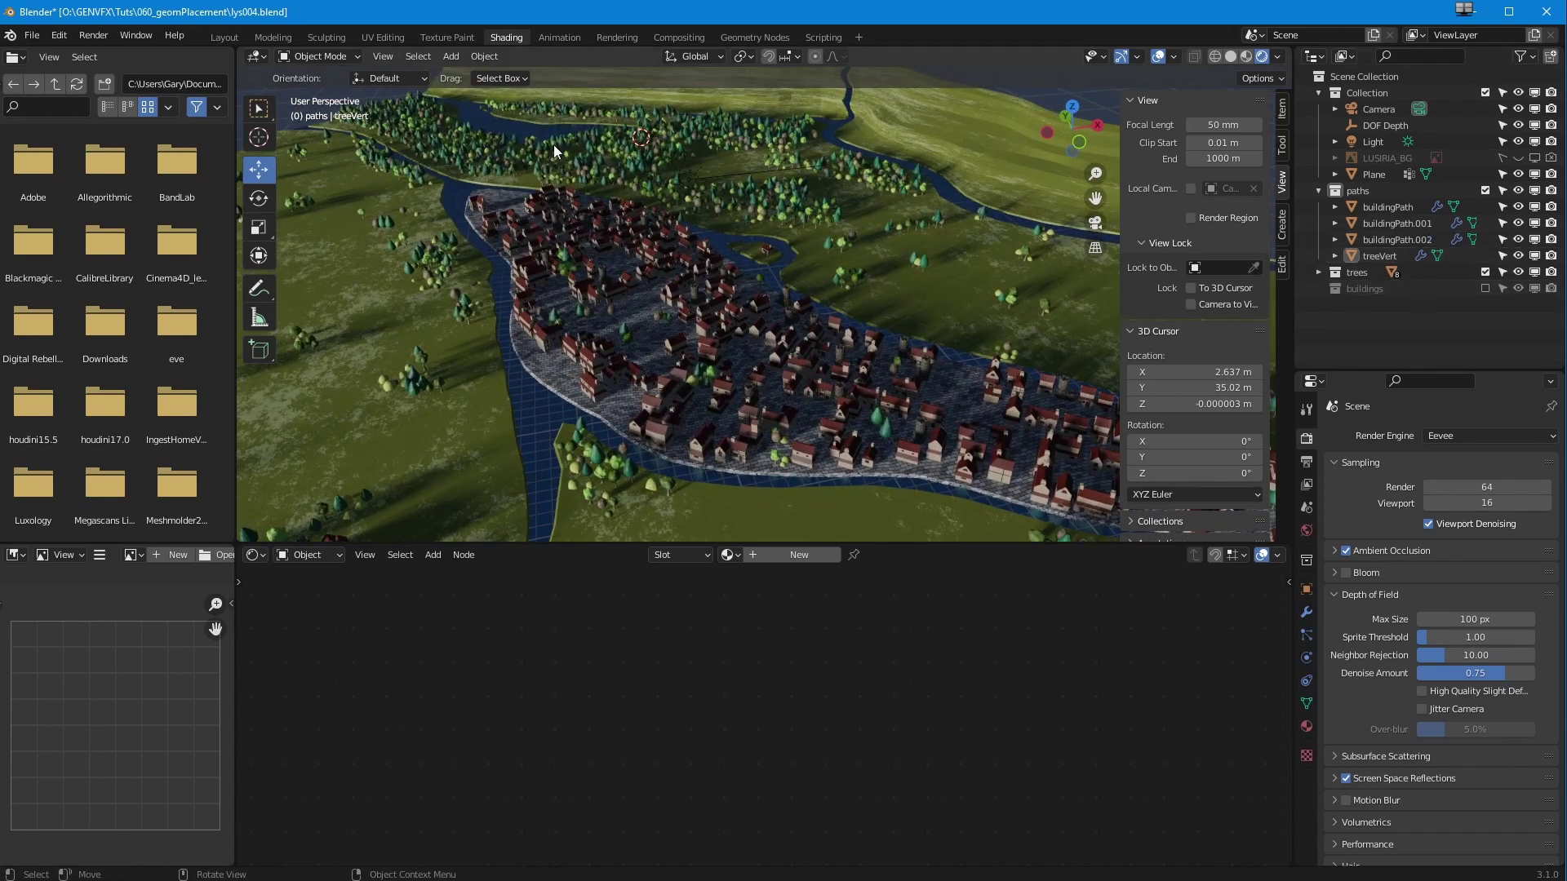
middle_click_drag(780, 287, 740, 315)
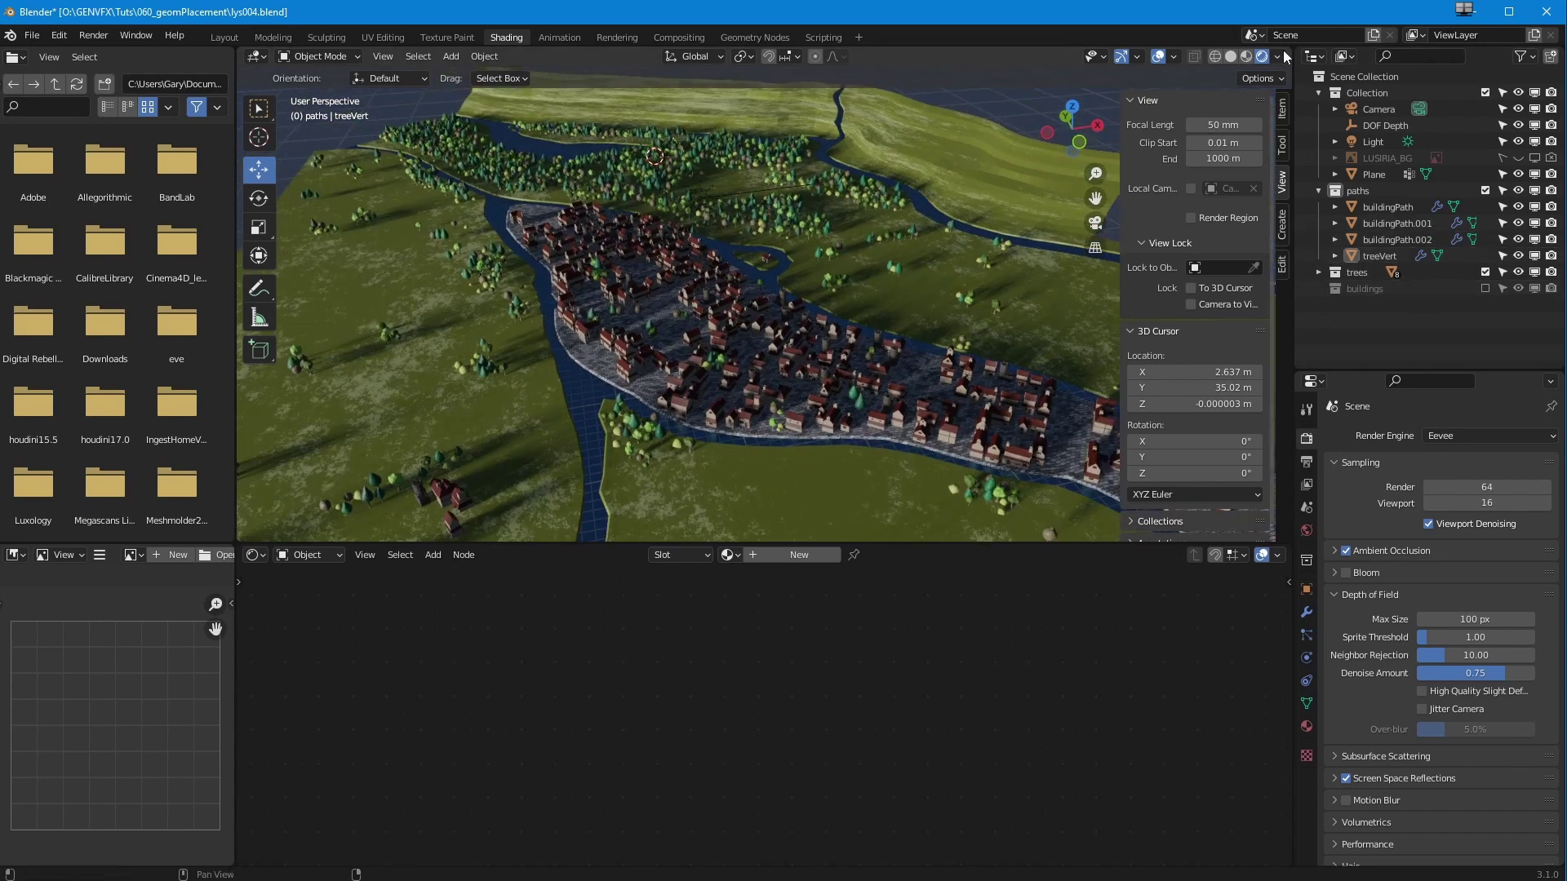
- Rotate the sun Light to about -284° on X and 90° on Z
left_click(1369, 140)
left_click(1307, 657)
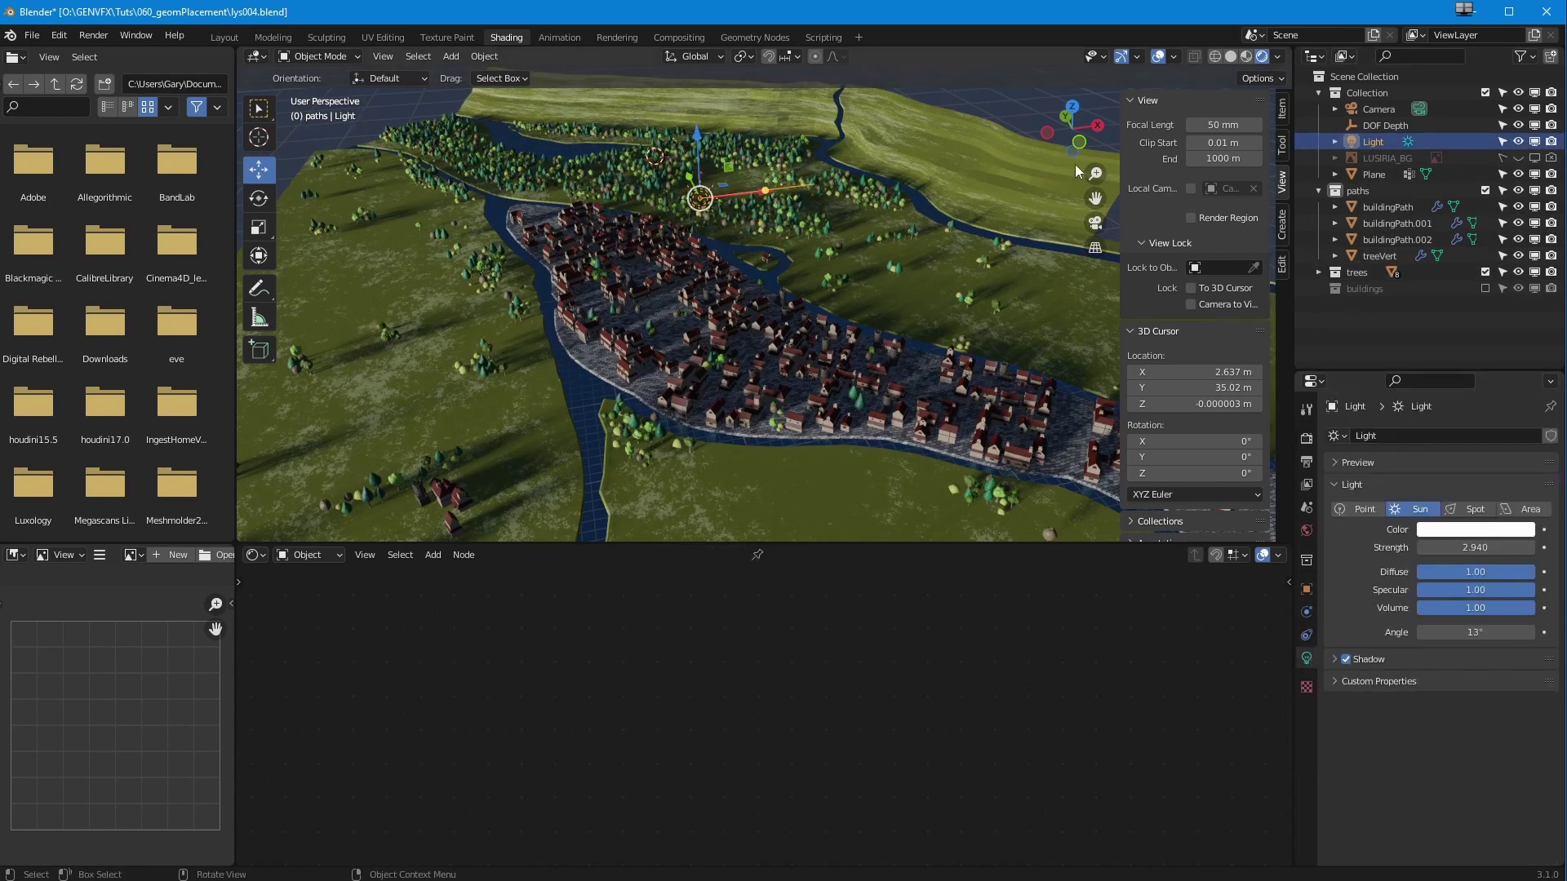
left_click(1281, 110)
left_click_drag(1181, 208, 842, 333)
middle_click_drag(842, 333, 819, 428)
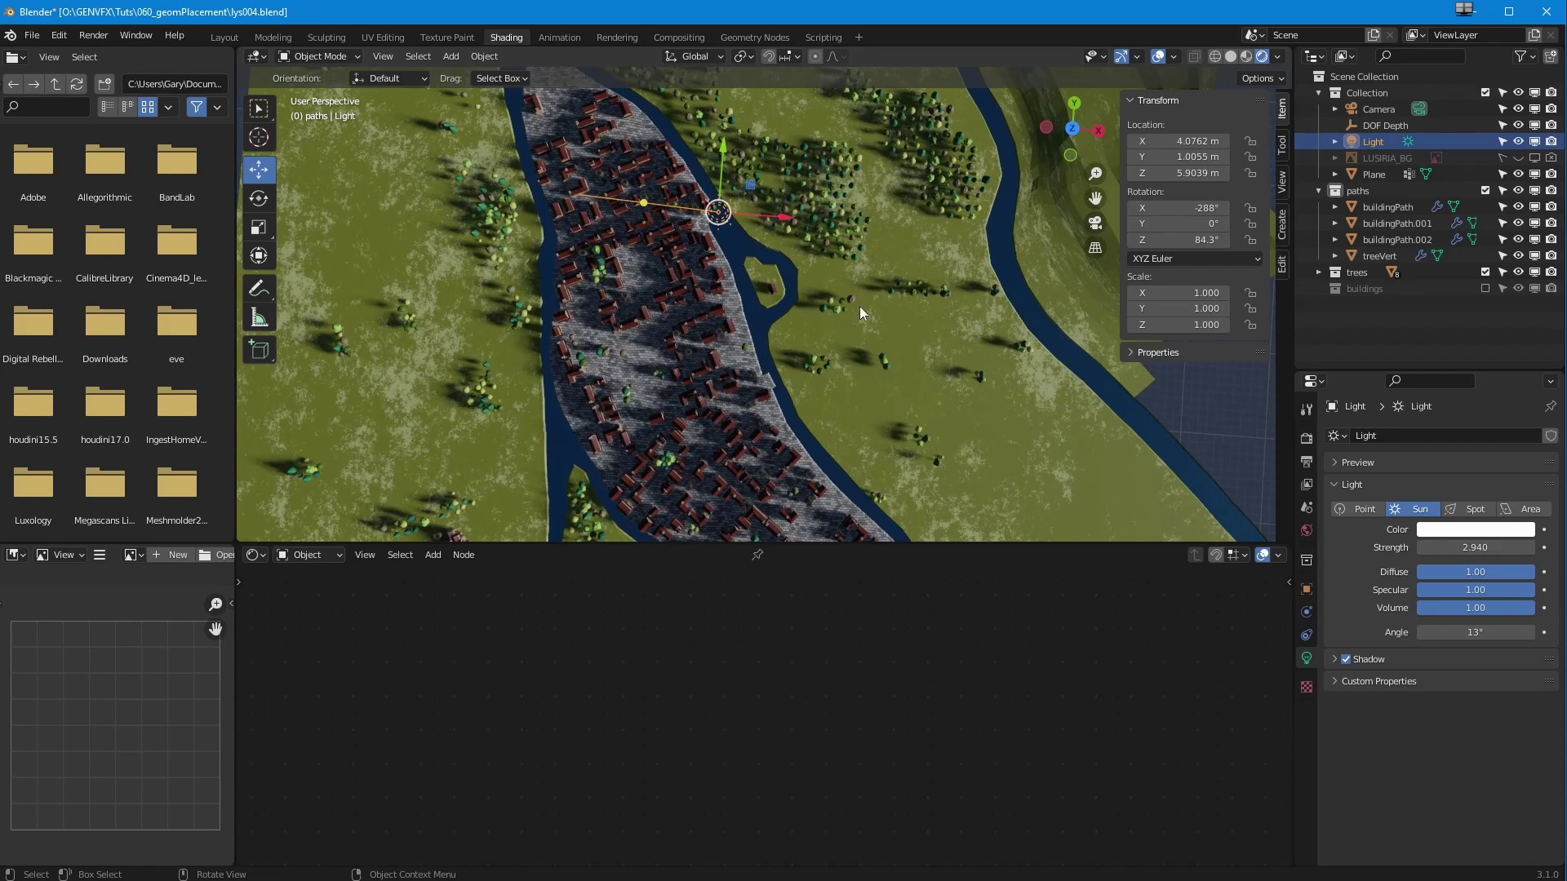
left_click_drag(1175, 208, 1200, 240)
left_click(1203, 246)
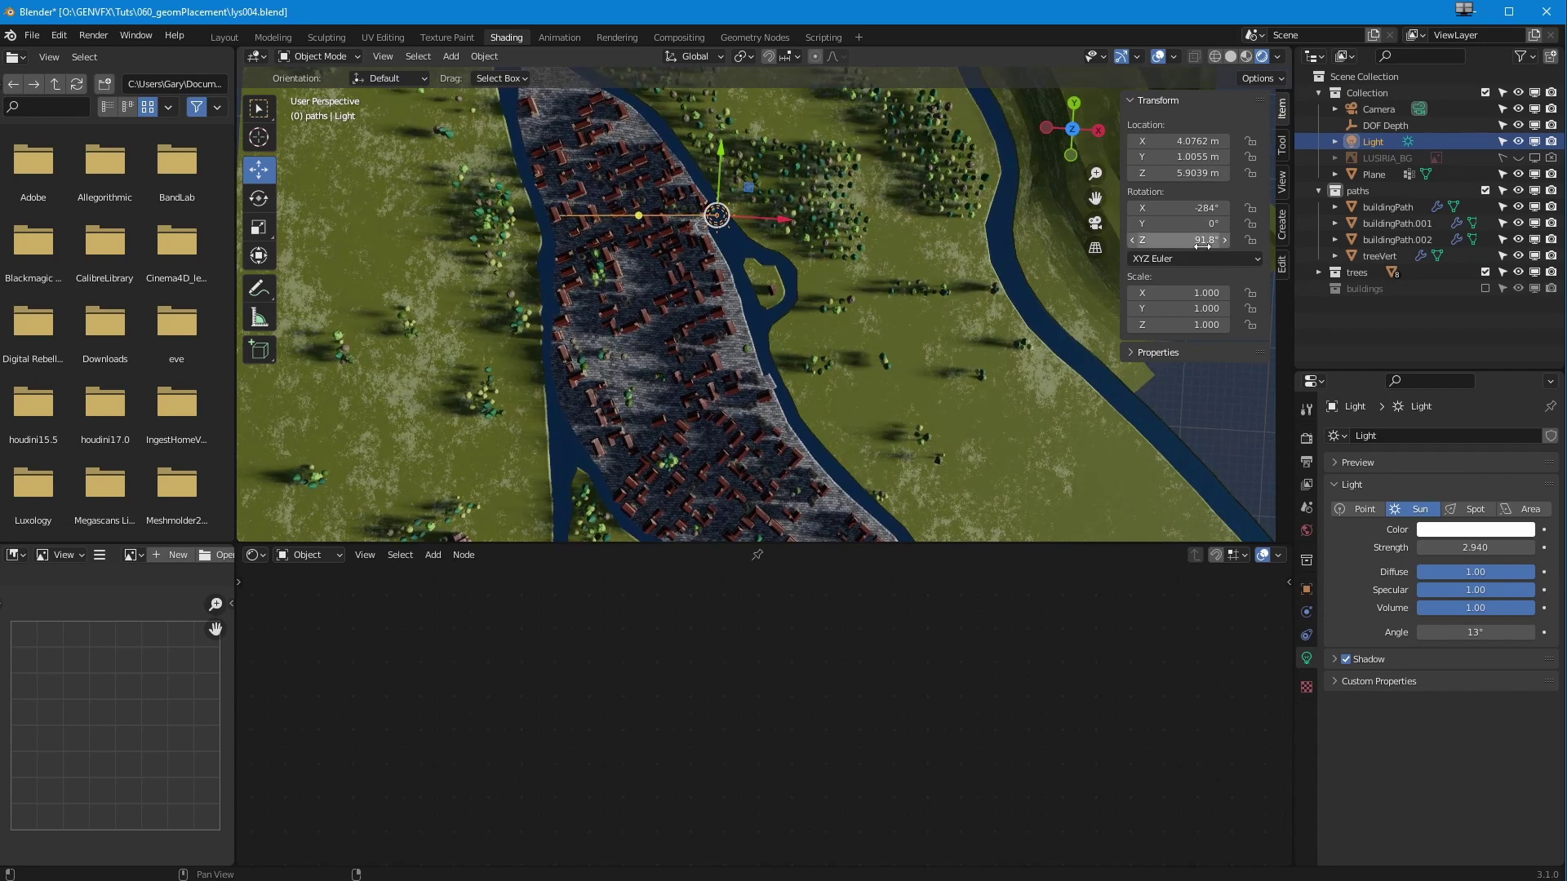
type("90")
key("Return")
middle_click_drag(883, 367, 855, 227)
middle_click_drag(596, 325, 653, 346)
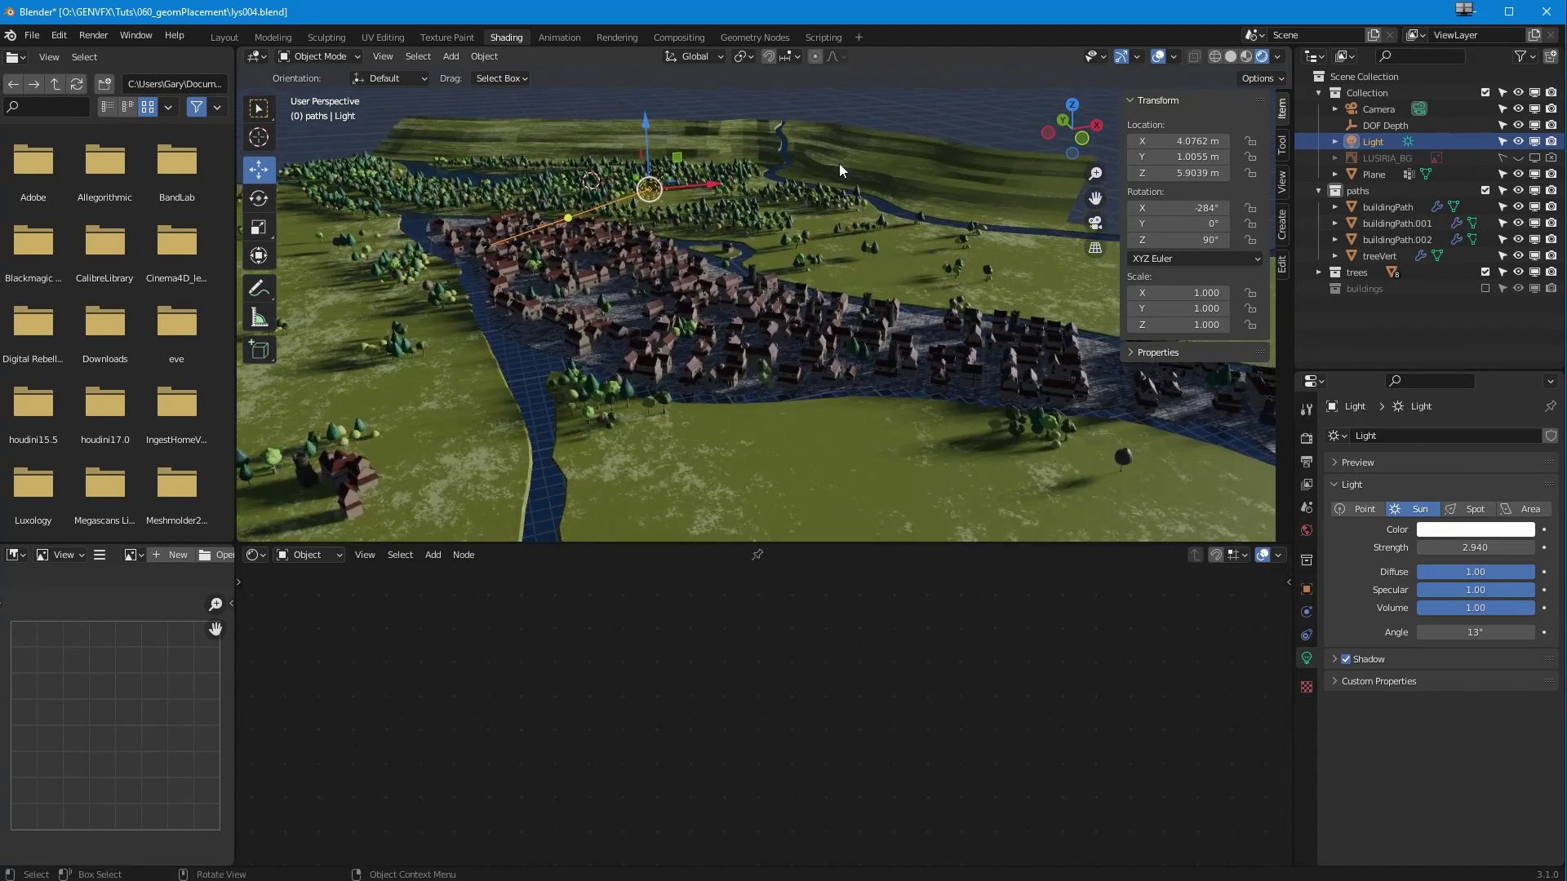
- Look through the camera, select it, and set its depth of field F-Stop to 1
key("KP_0")
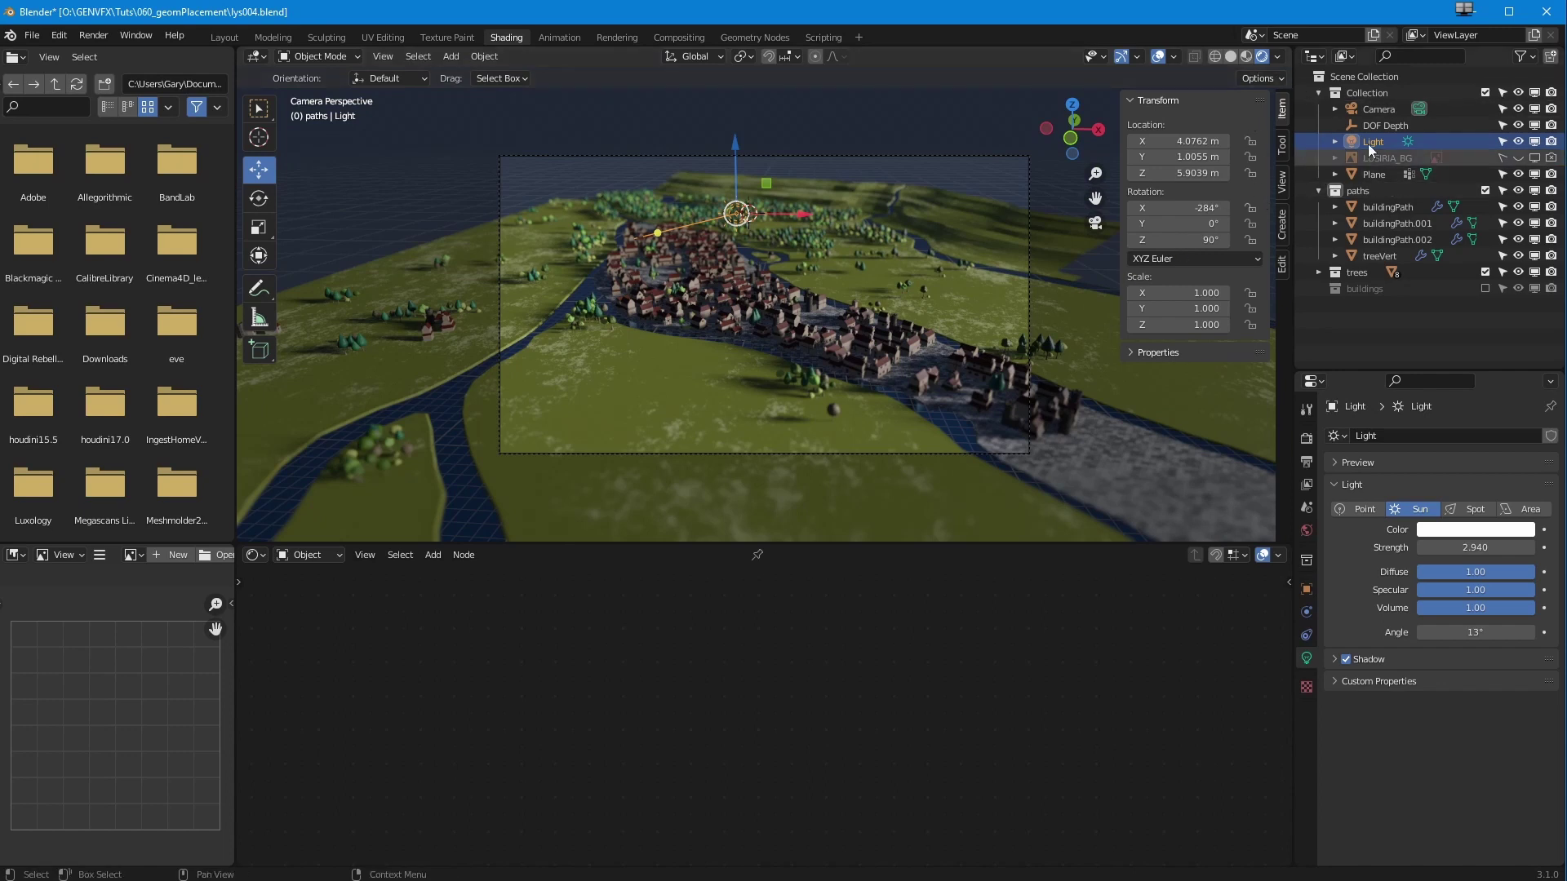
left_click(1376, 108)
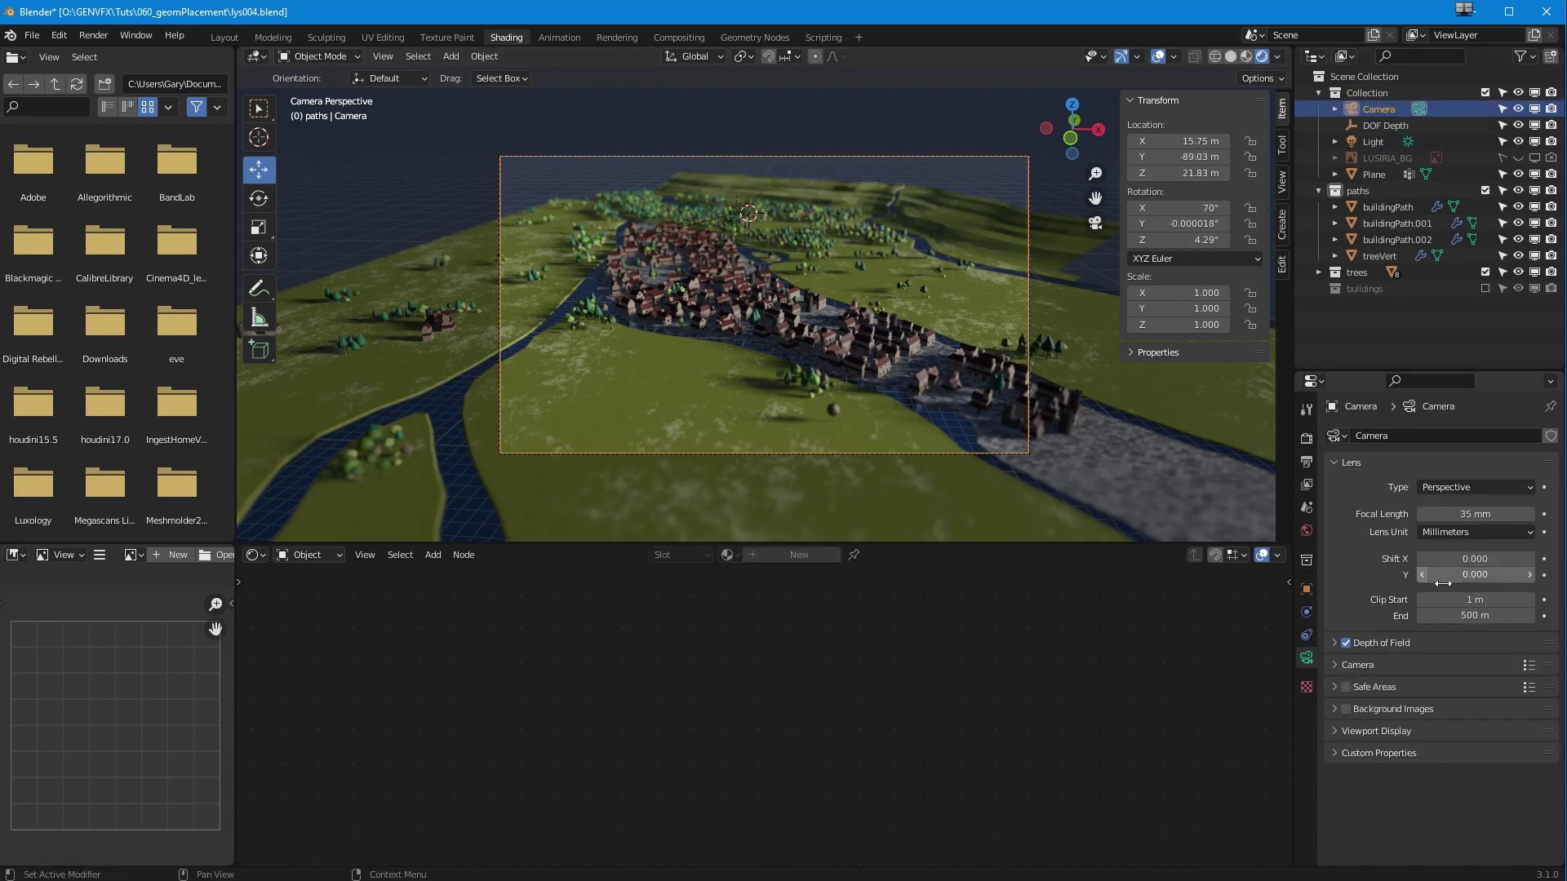
left_click(1339, 645)
left_click(1448, 737)
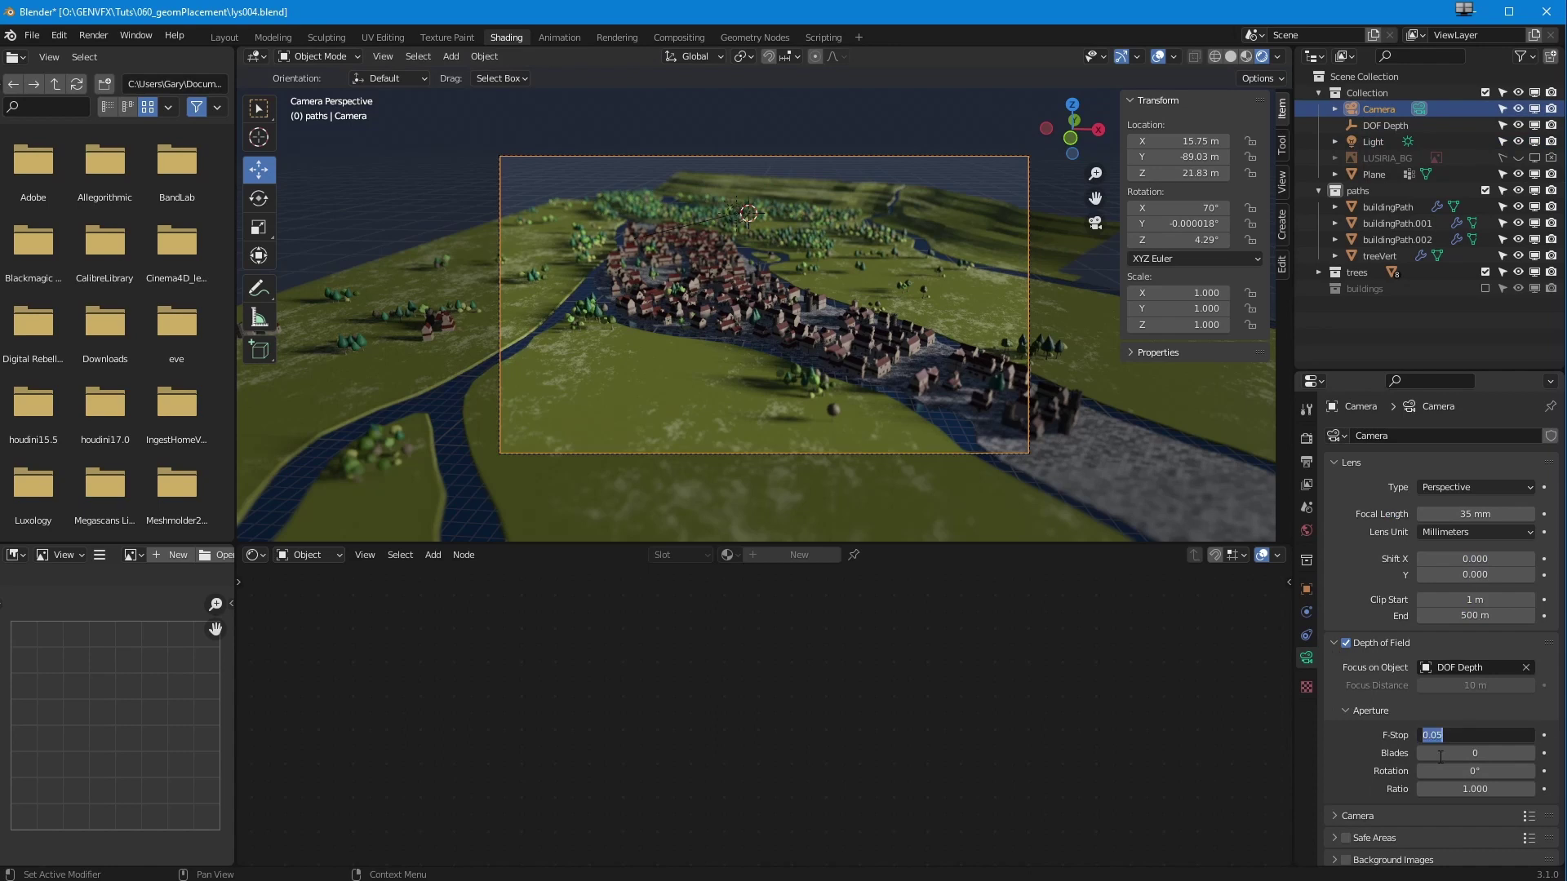
type("1")
key("Return")
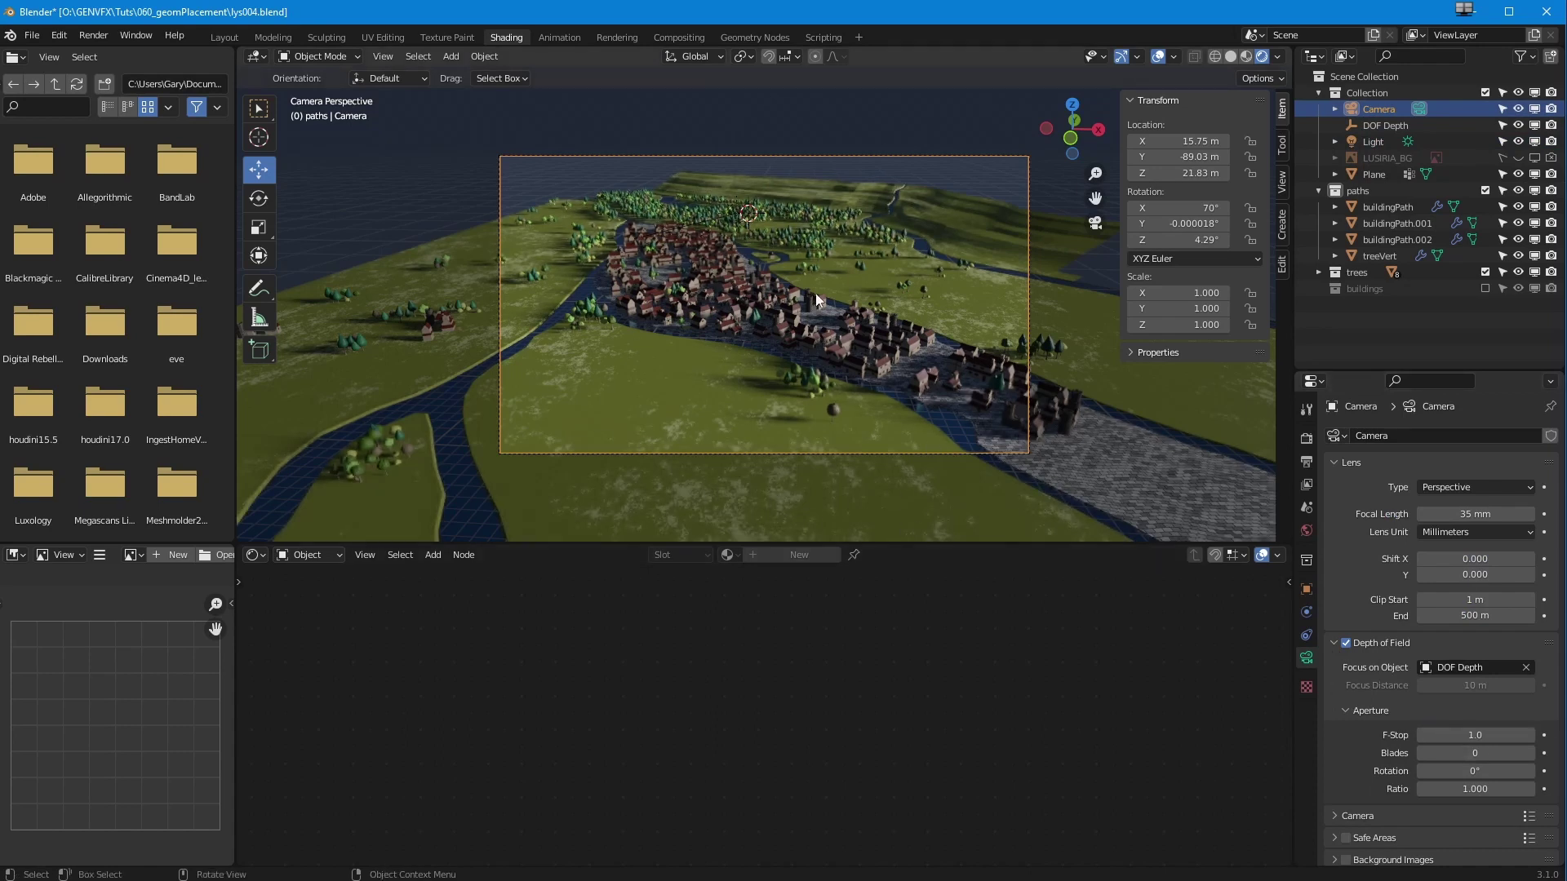
- Try an F-Stop of 0 for the camera's depth of field
left_click(1469, 736)
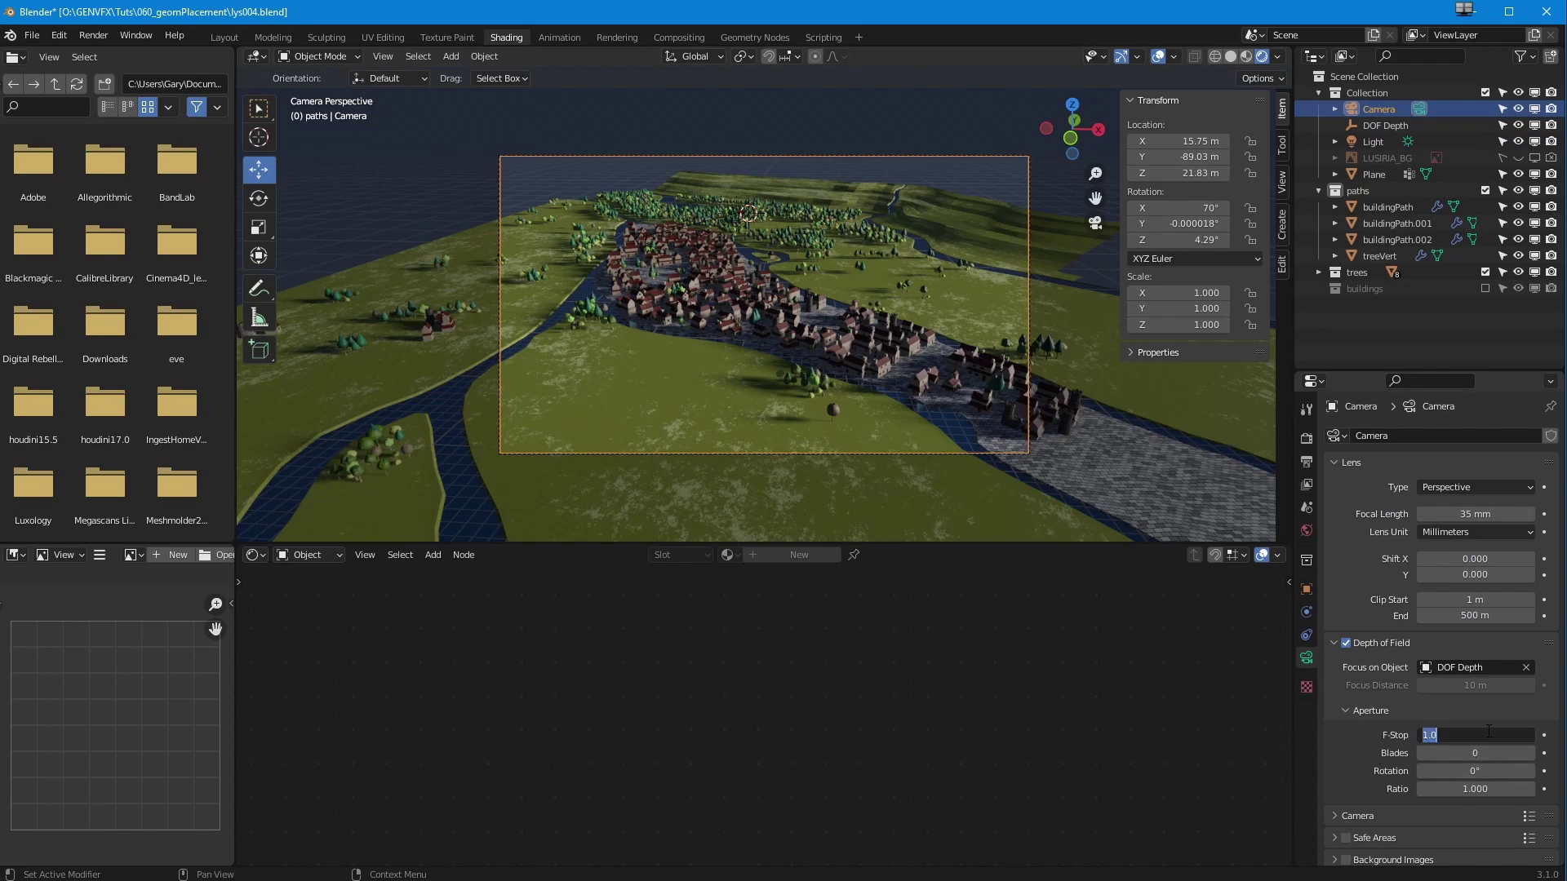
type("0")
key("Return")
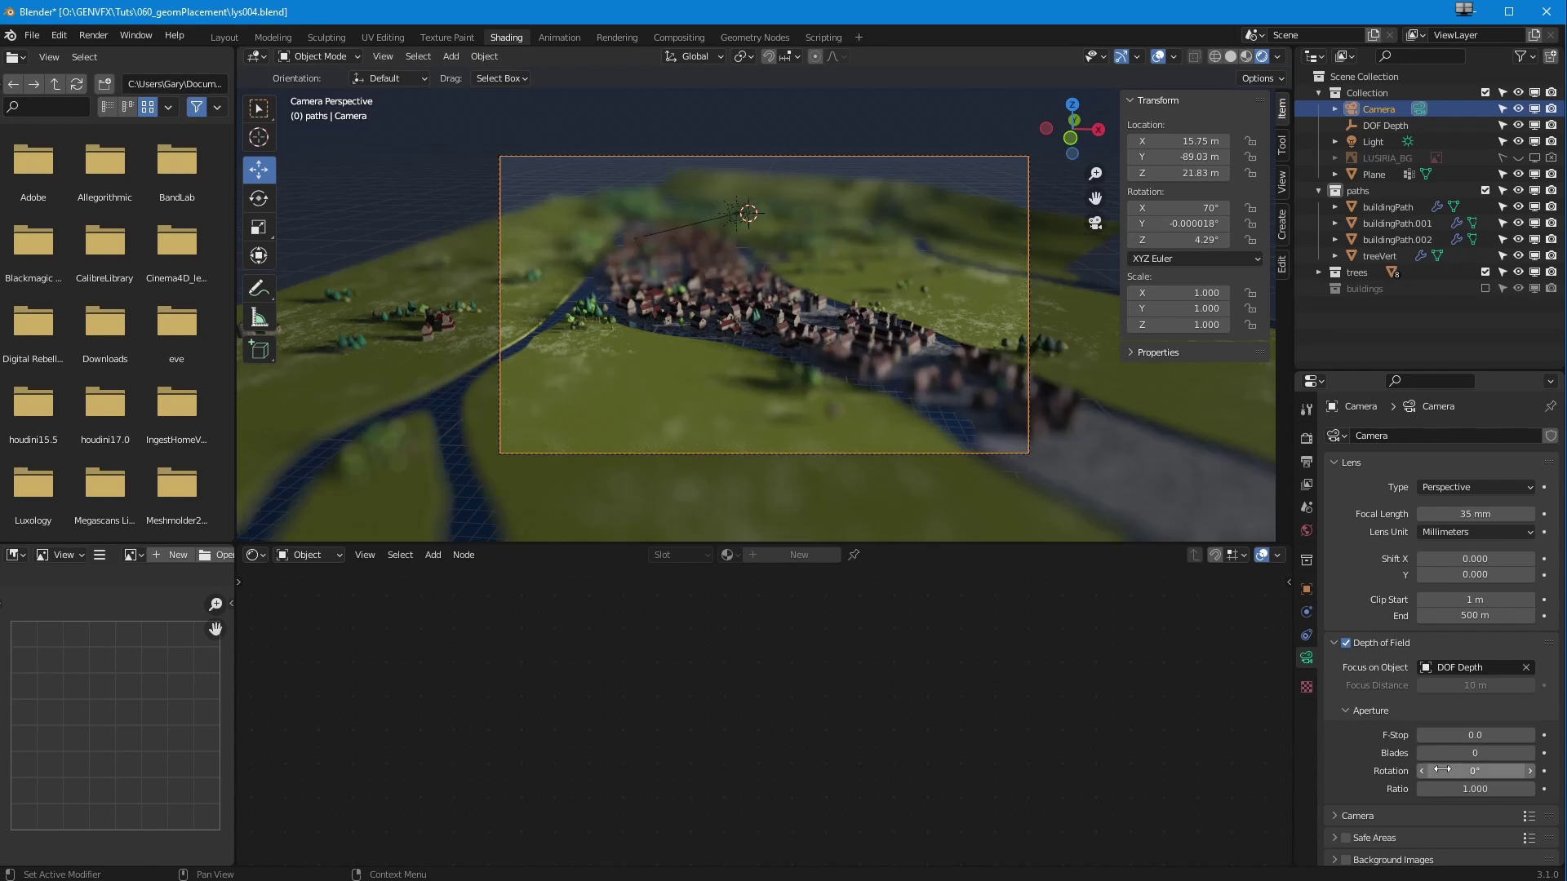
- Set the camera's depth of field F-Stop to 0.025 and check the blur through the camera
left_click(1456, 737)
key("BackSpace")
type(".025")
key("Return")
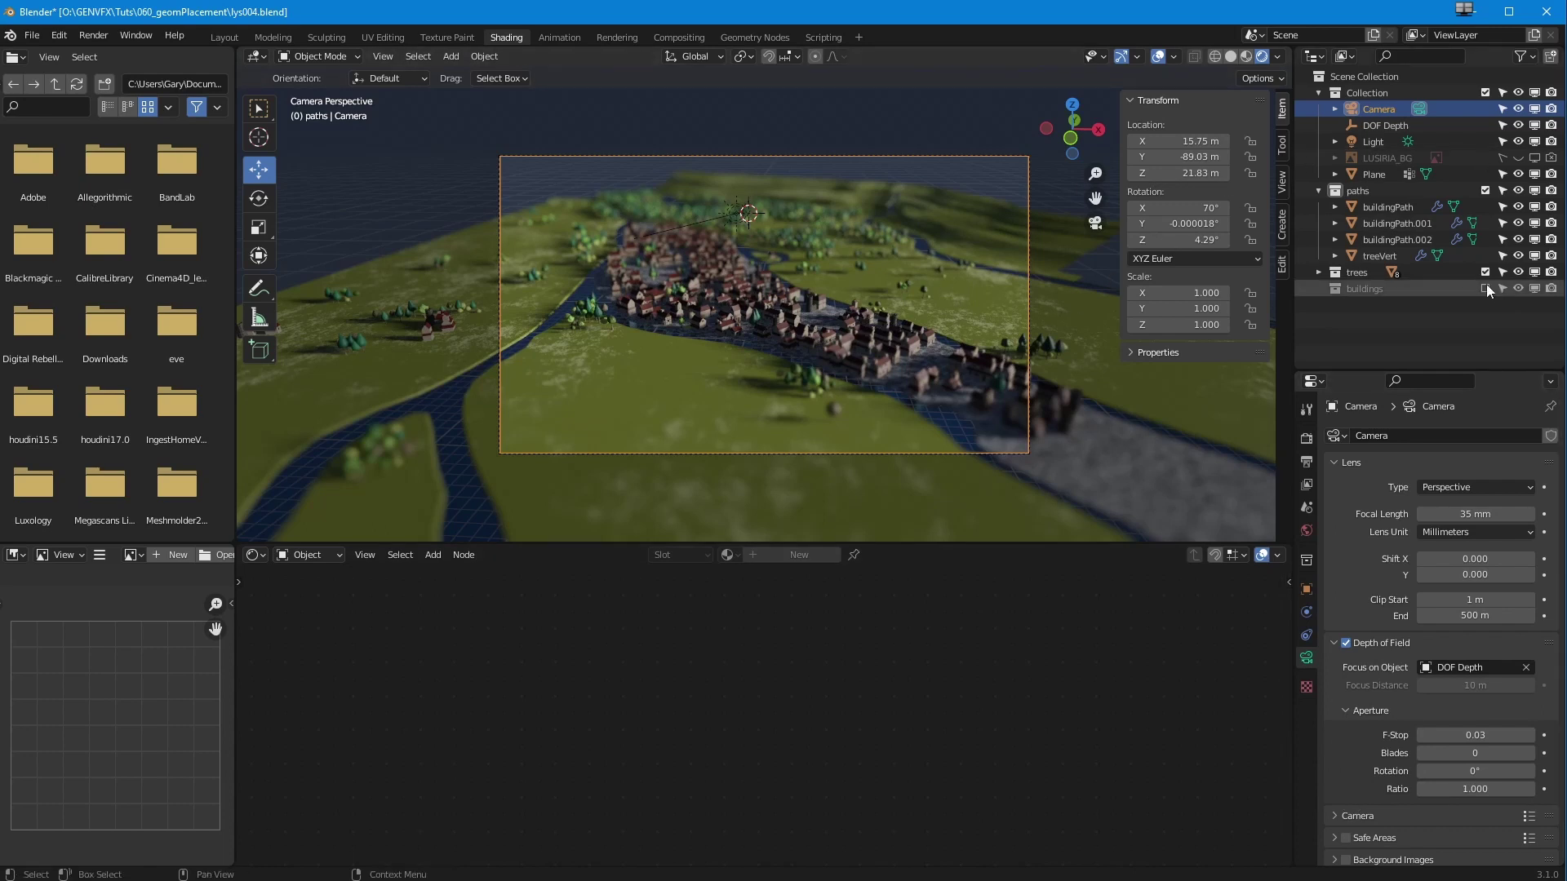
scroll(848, 336, "up", 2)
scroll(868, 307, "down", 2)
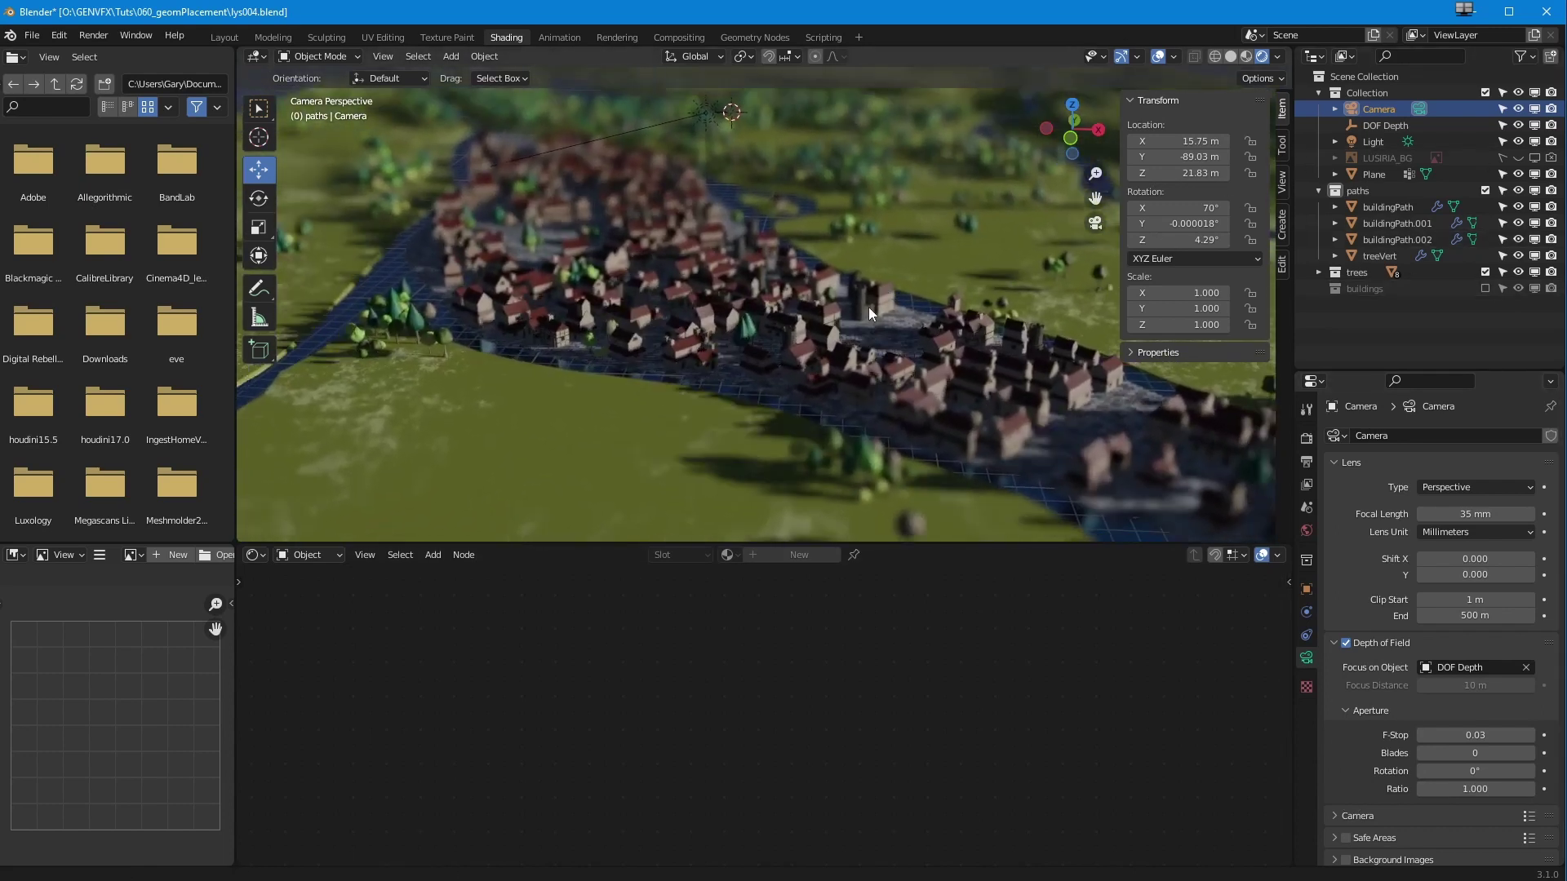
key("KP_0")
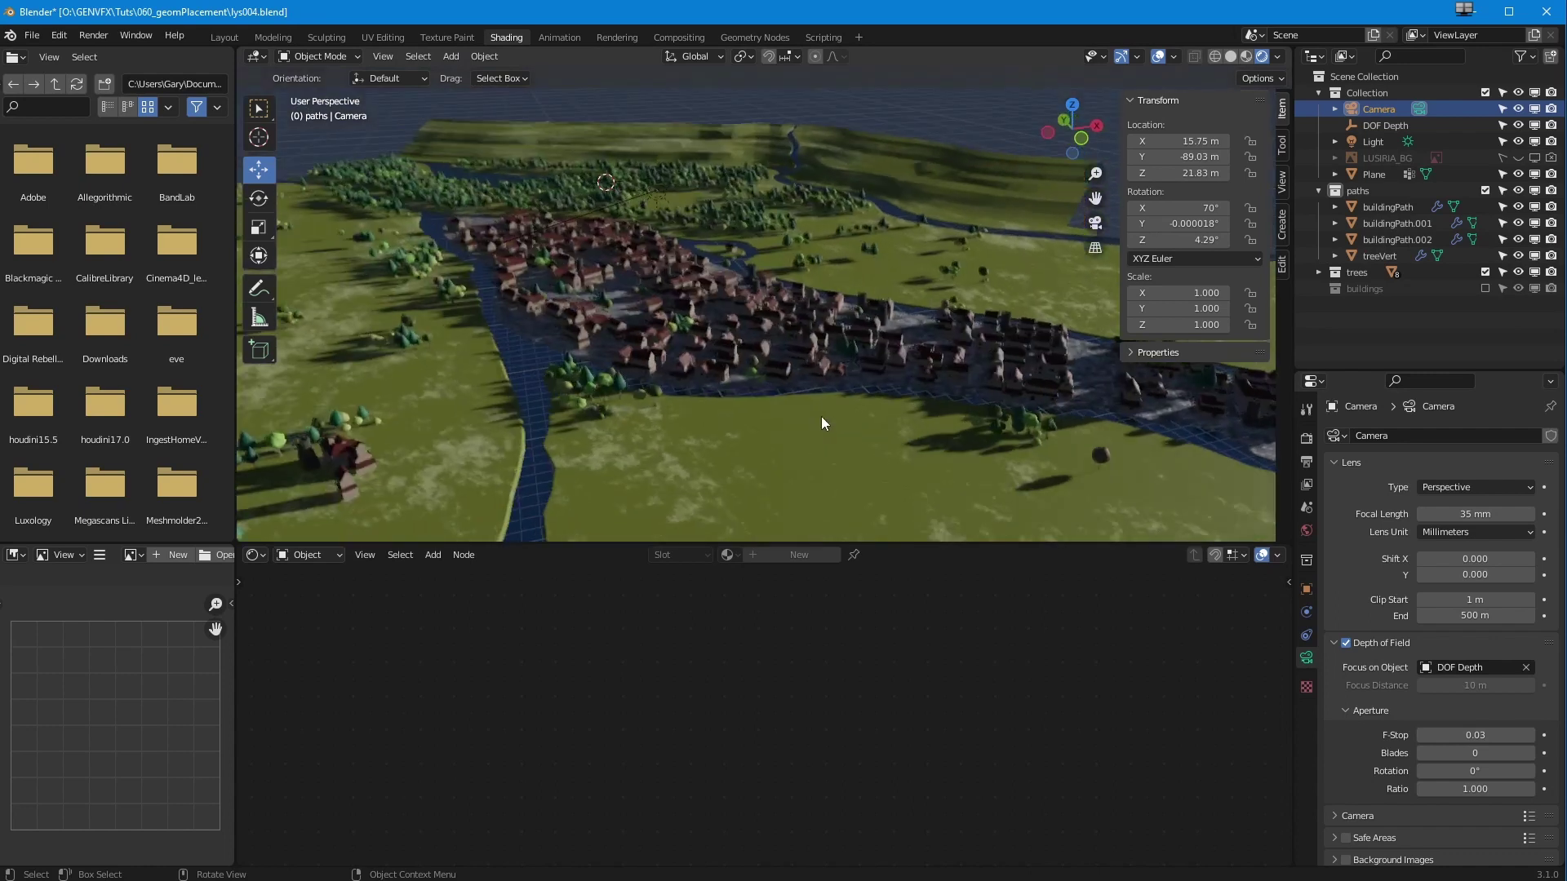
key("KP_0")
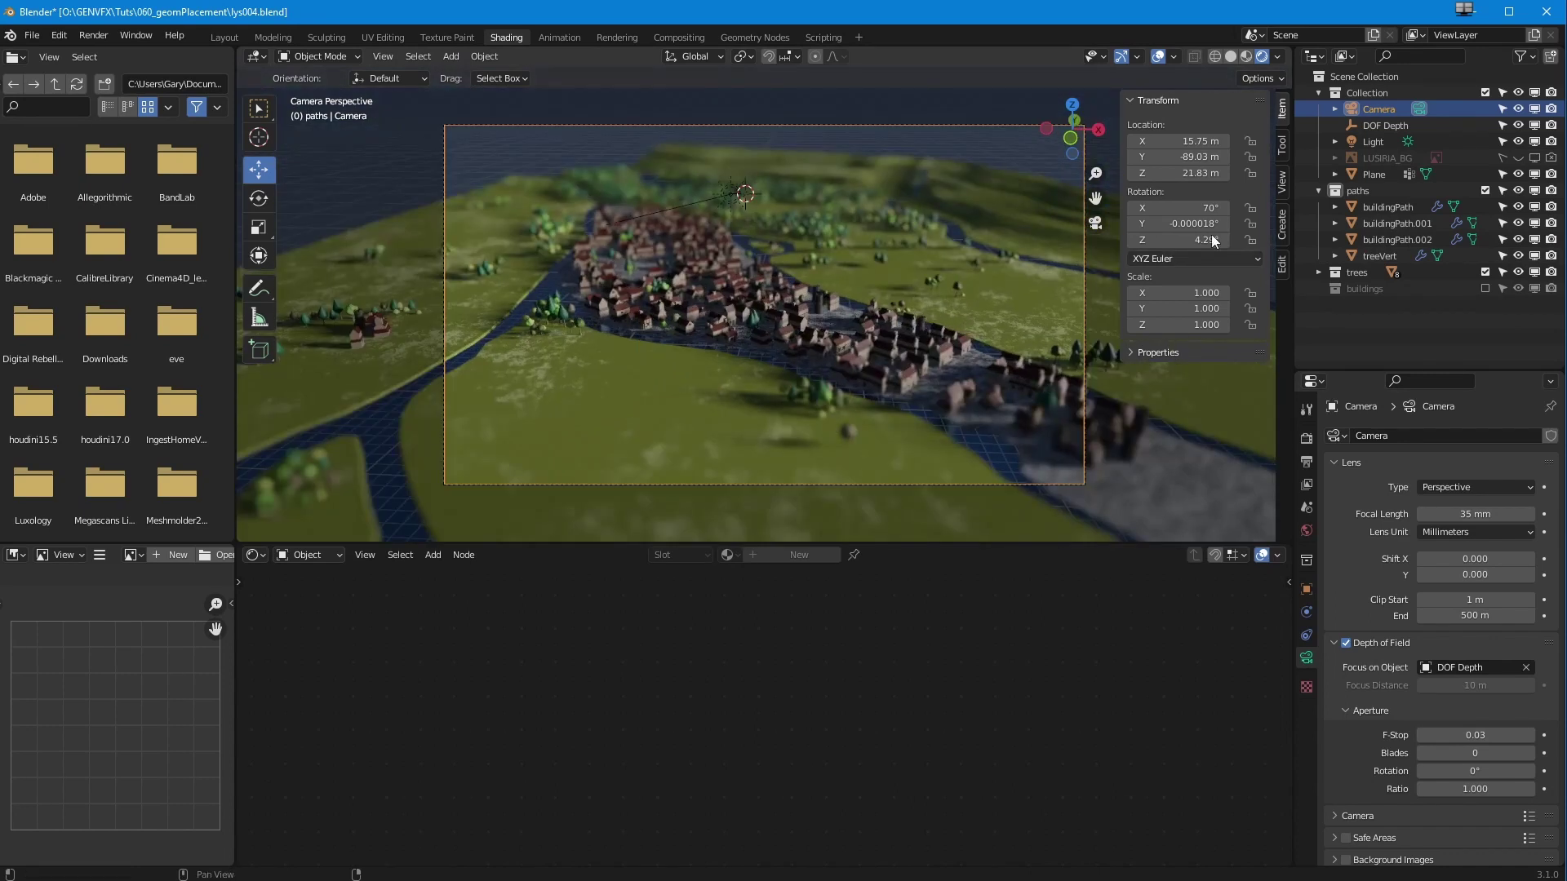
- Lock the camera to the view and reframe it closer to the town so the buildings fill the frame
left_click(1281, 181)
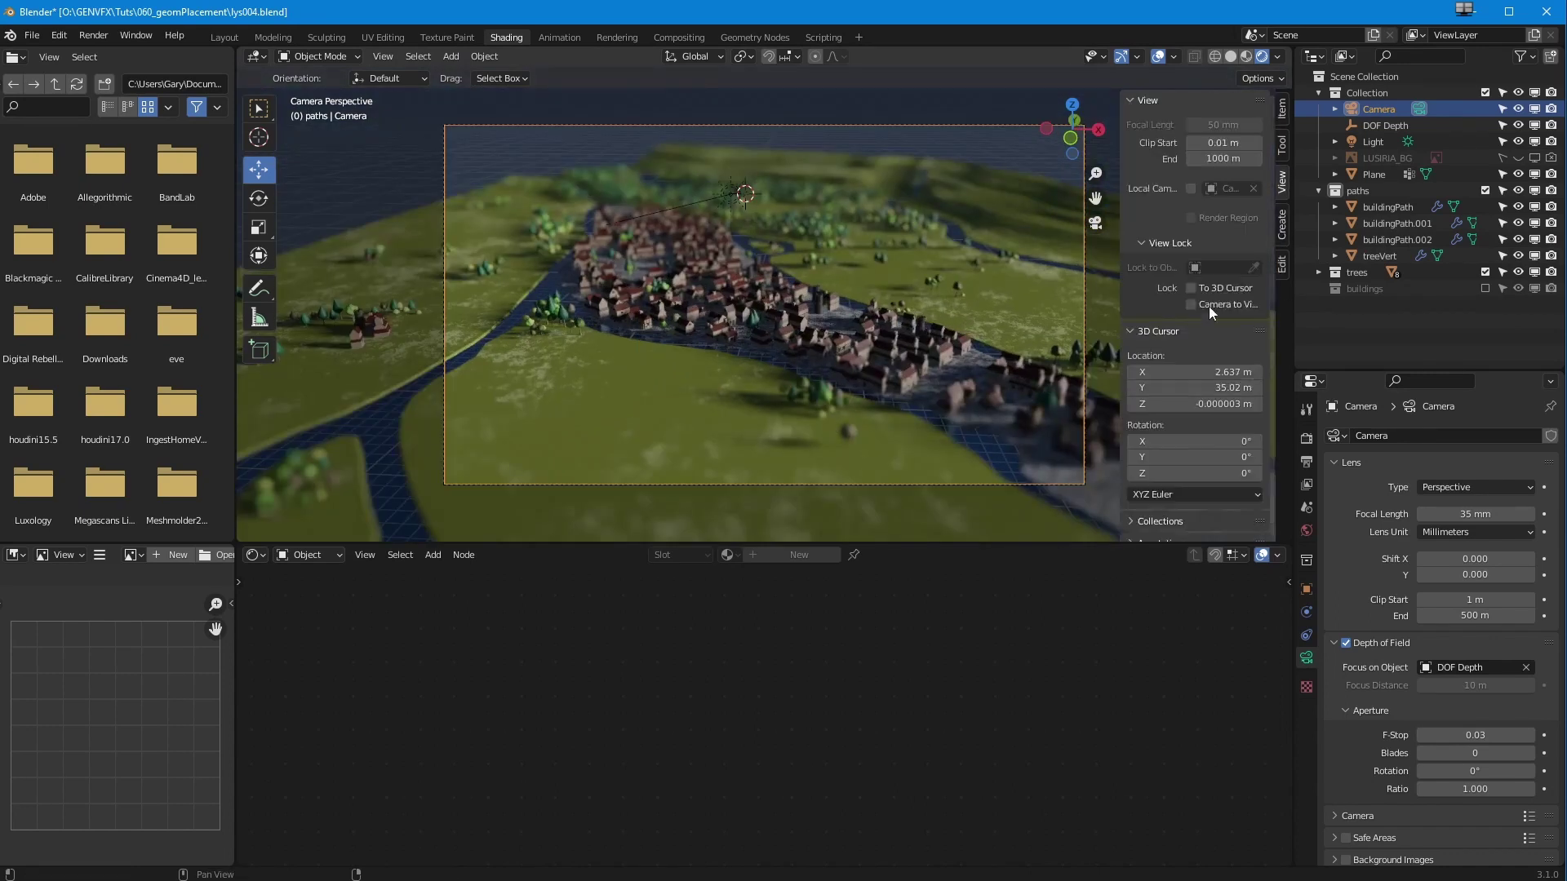
left_click(1191, 304)
scroll(783, 346, "up", 2)
scroll(784, 346, "up", 4)
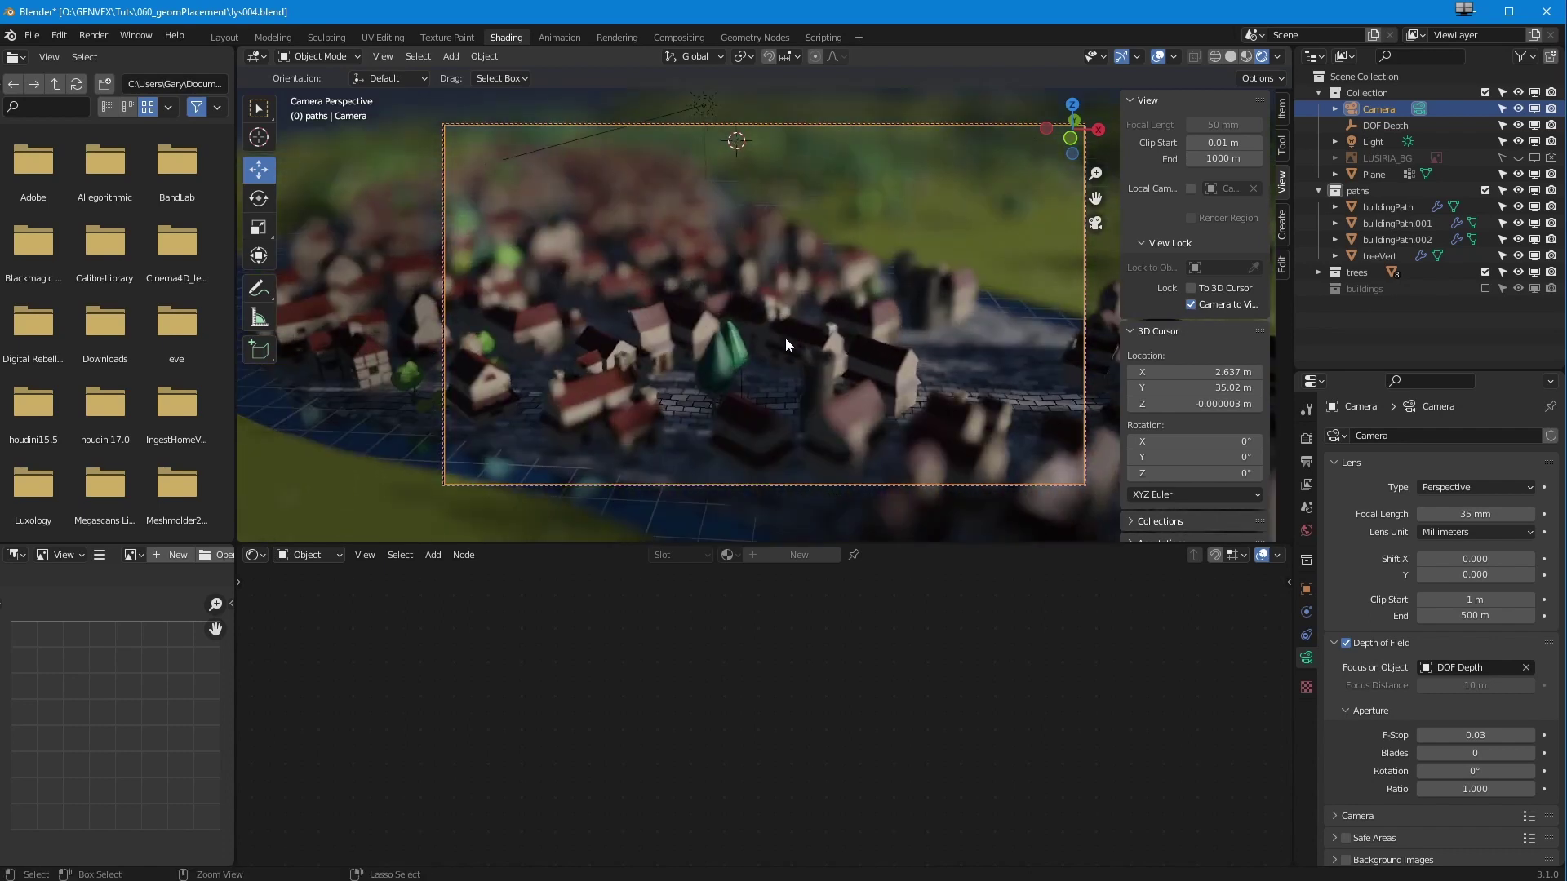
scroll(693, 322, "down", 6)
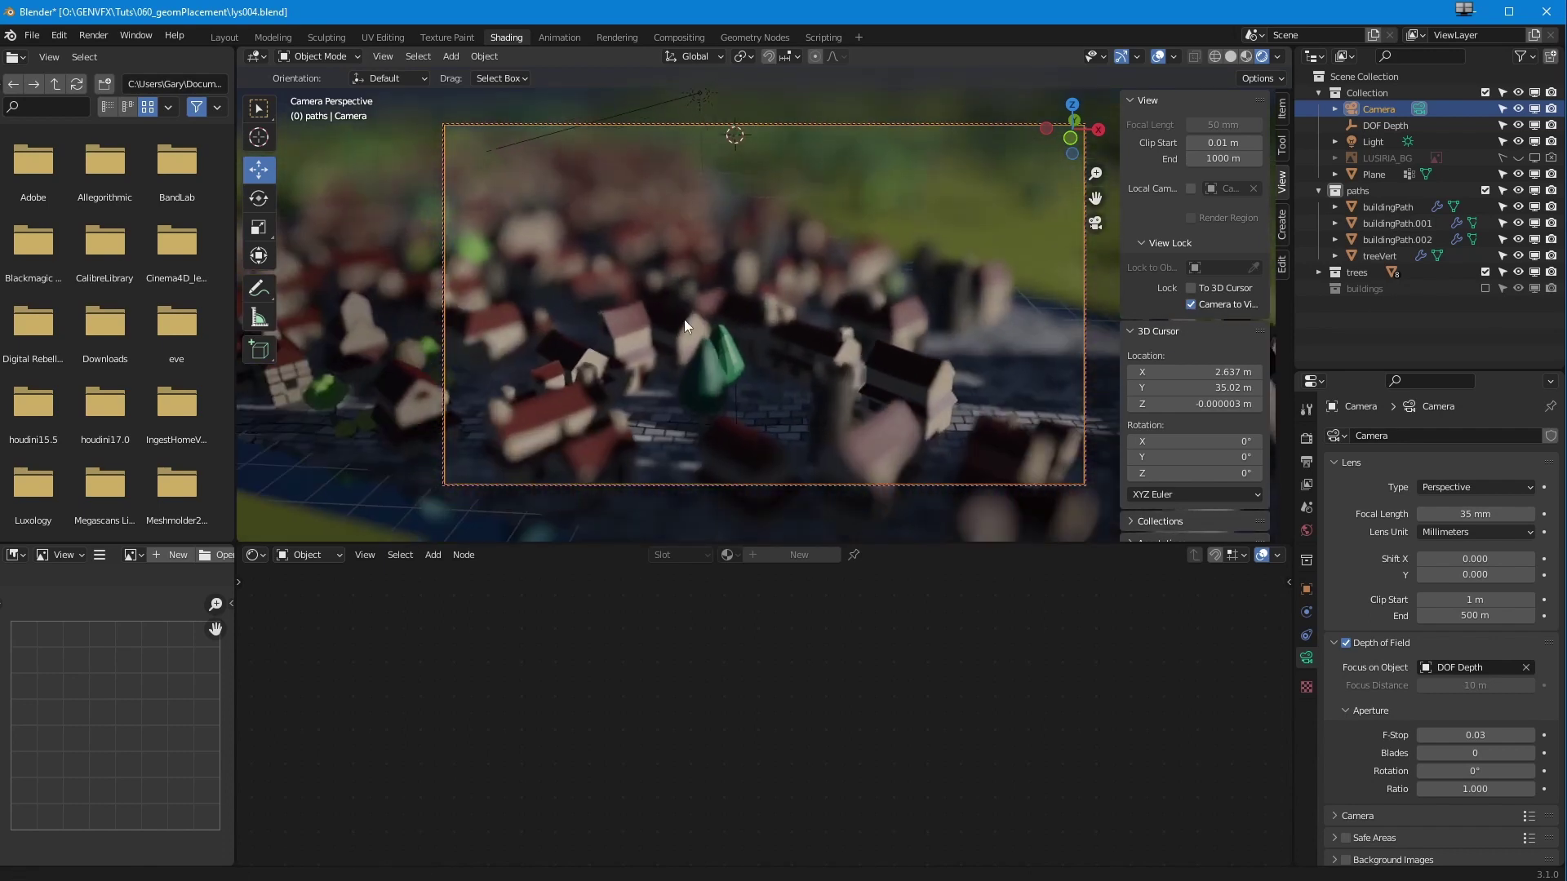
scroll(683, 316, "down", 5)
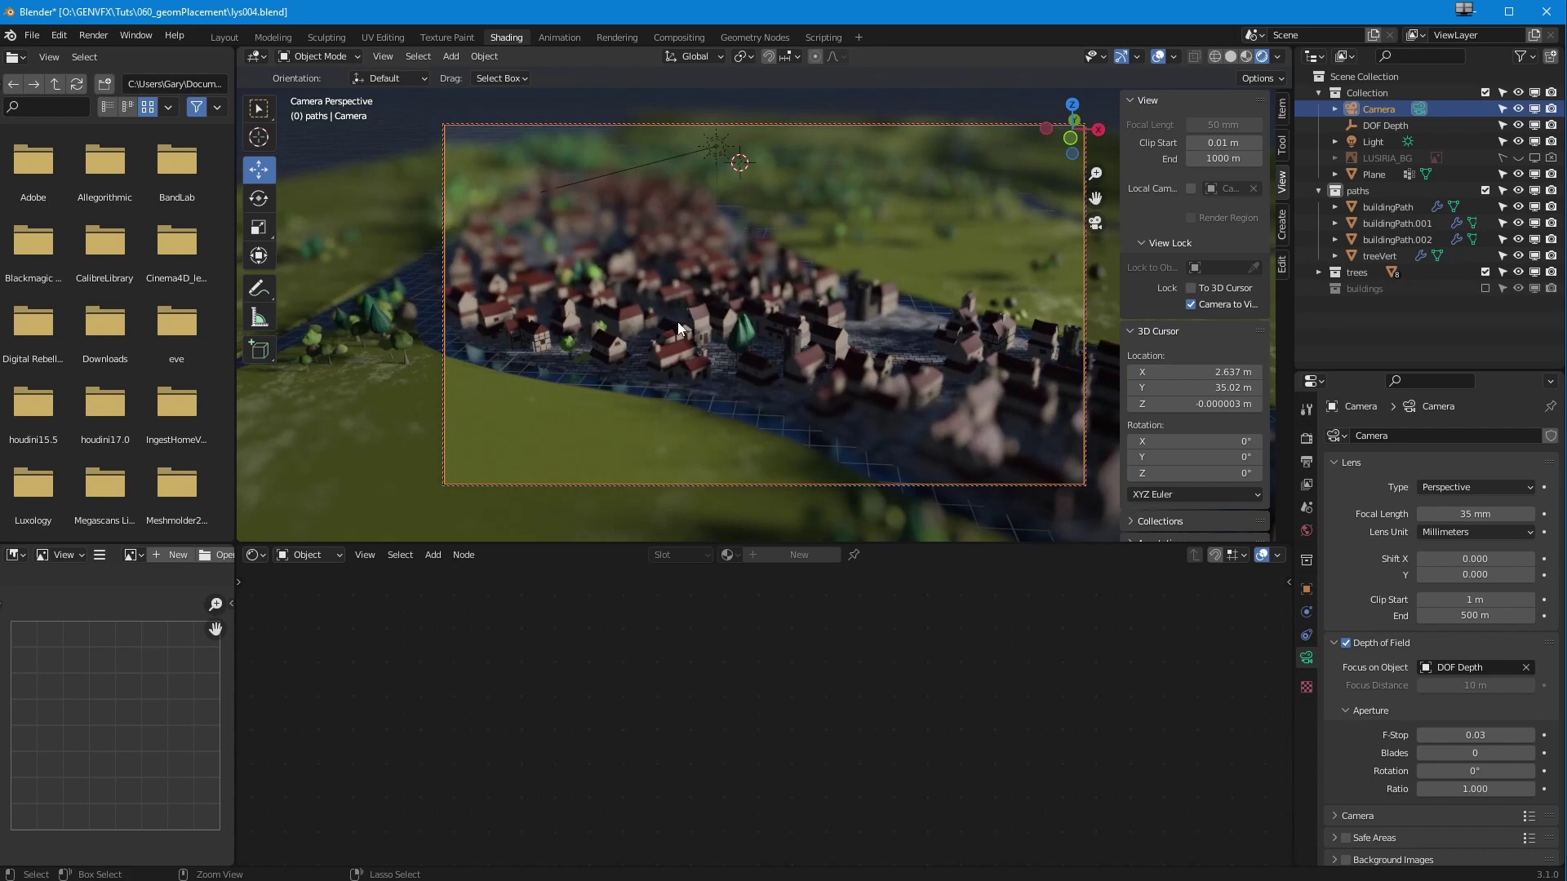
mouse_move(659, 338)
middle_mouse_down()
mouse_move(683, 420)
mouse_move(660, 340)
mouse_move(649, 376)
mouse_move(630, 340)
mouse_move(640, 350)
mouse_move(658, 331)
middle_mouse_up()
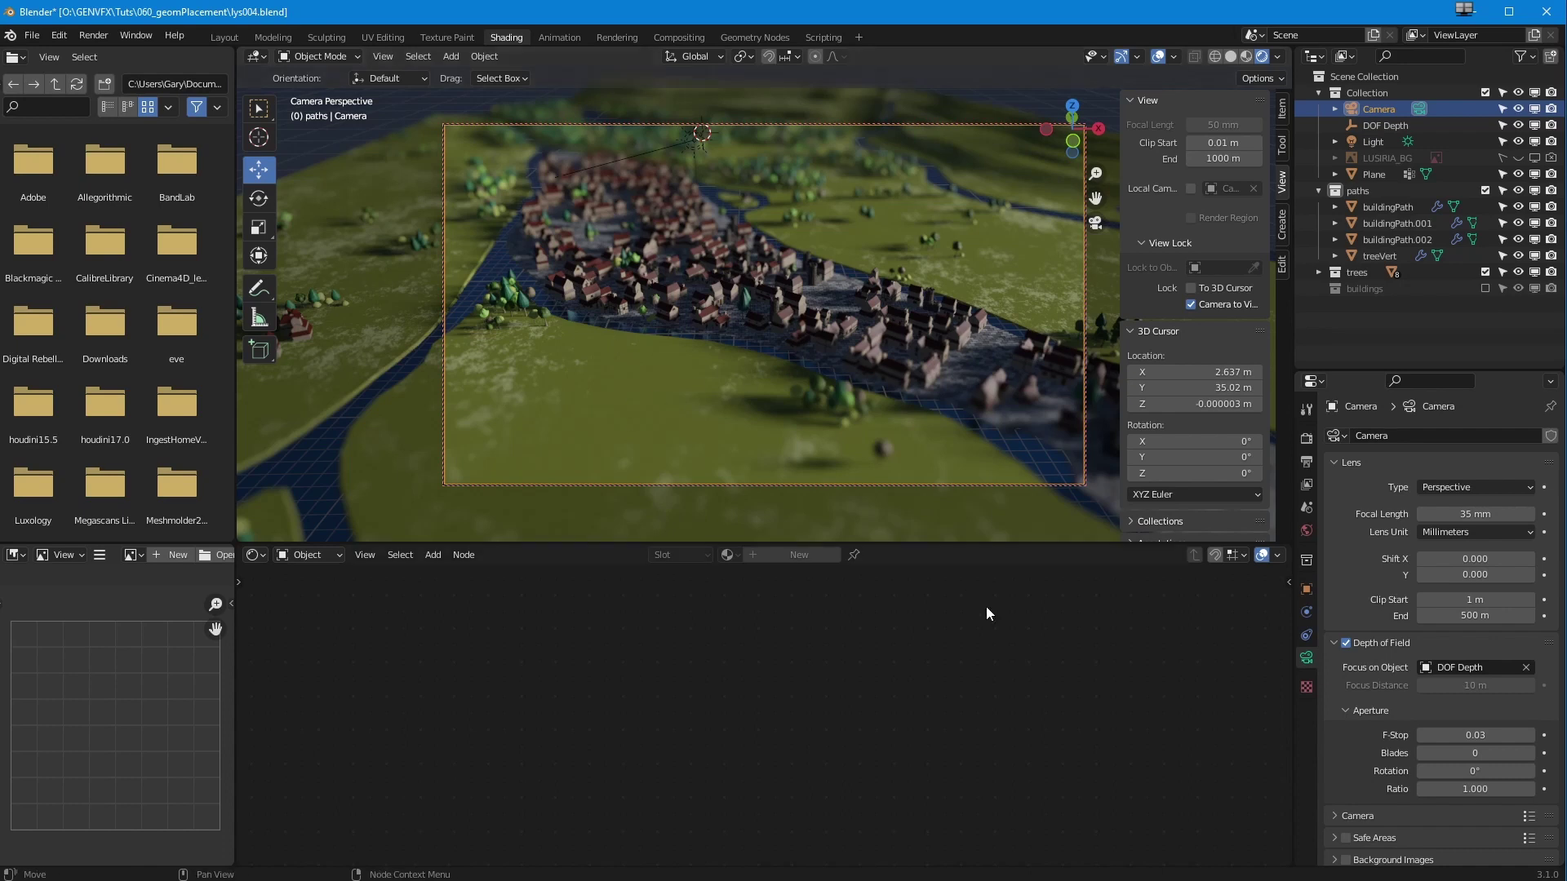
- Render the current frame from the camera and view the whole result in the Rendering workspace
left_click(616, 38)
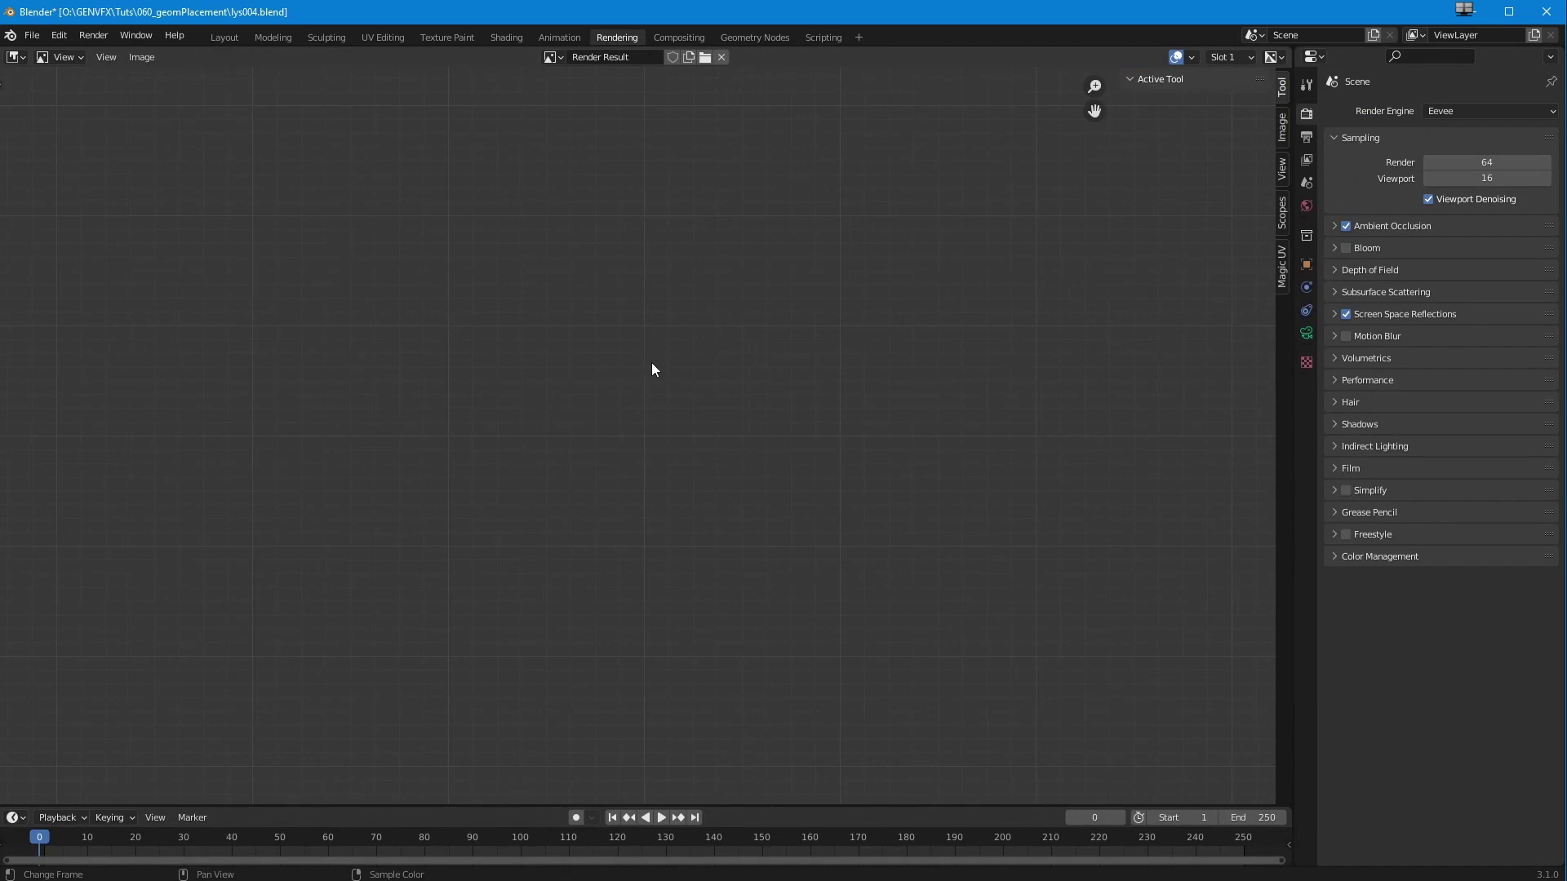
key("F12")
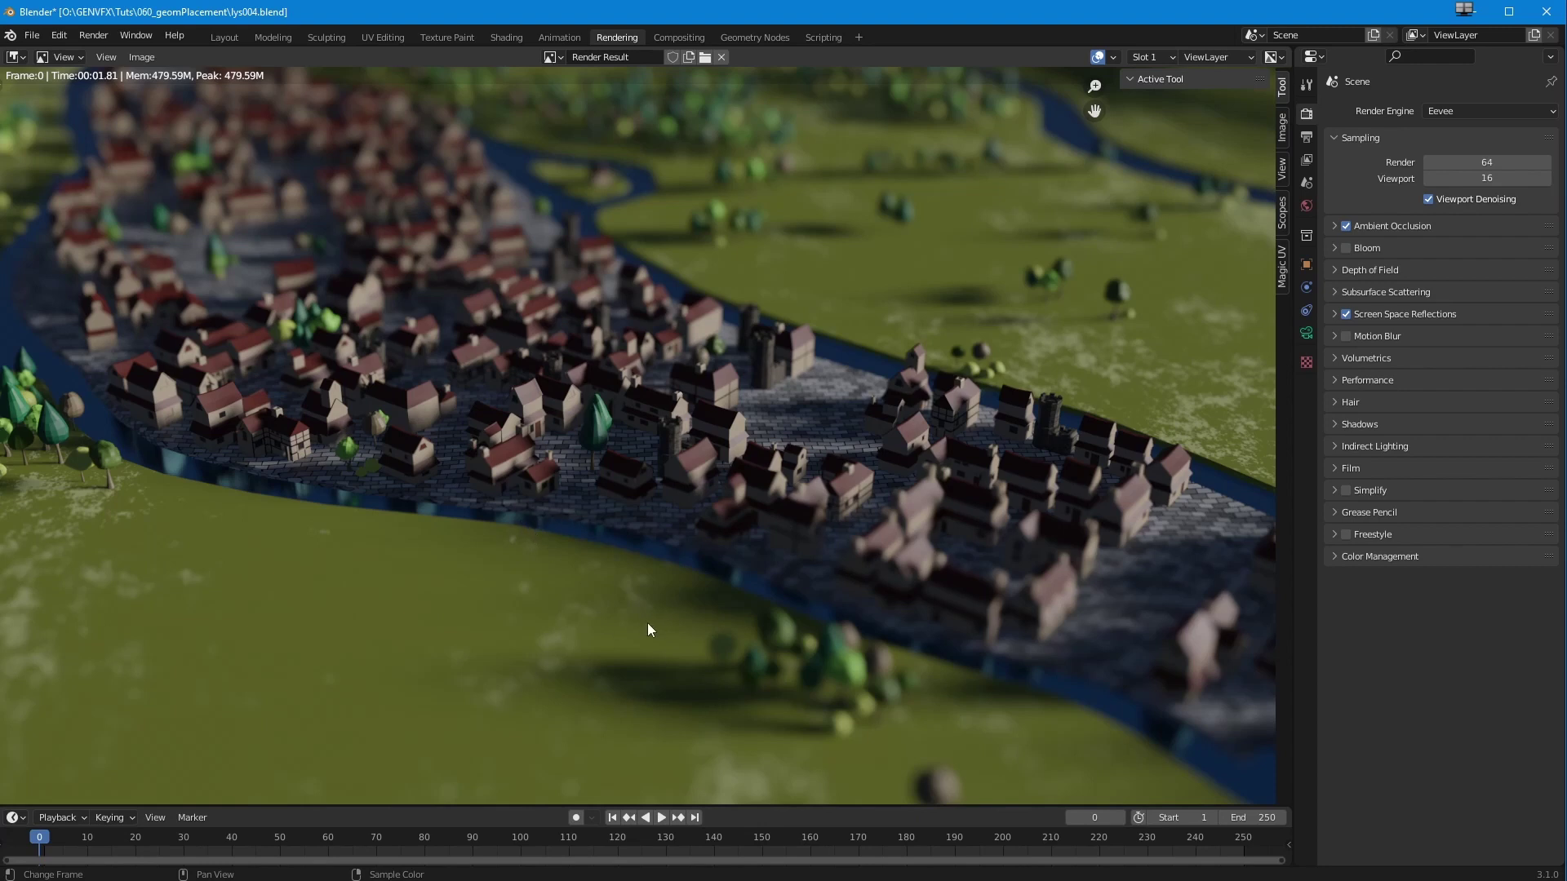
mouse_move(549, 543)
middle_mouse_down("ctrl")
mouse_move(530, 550)
mouse_move(545, 544)
middle_mouse_up("ctrl")
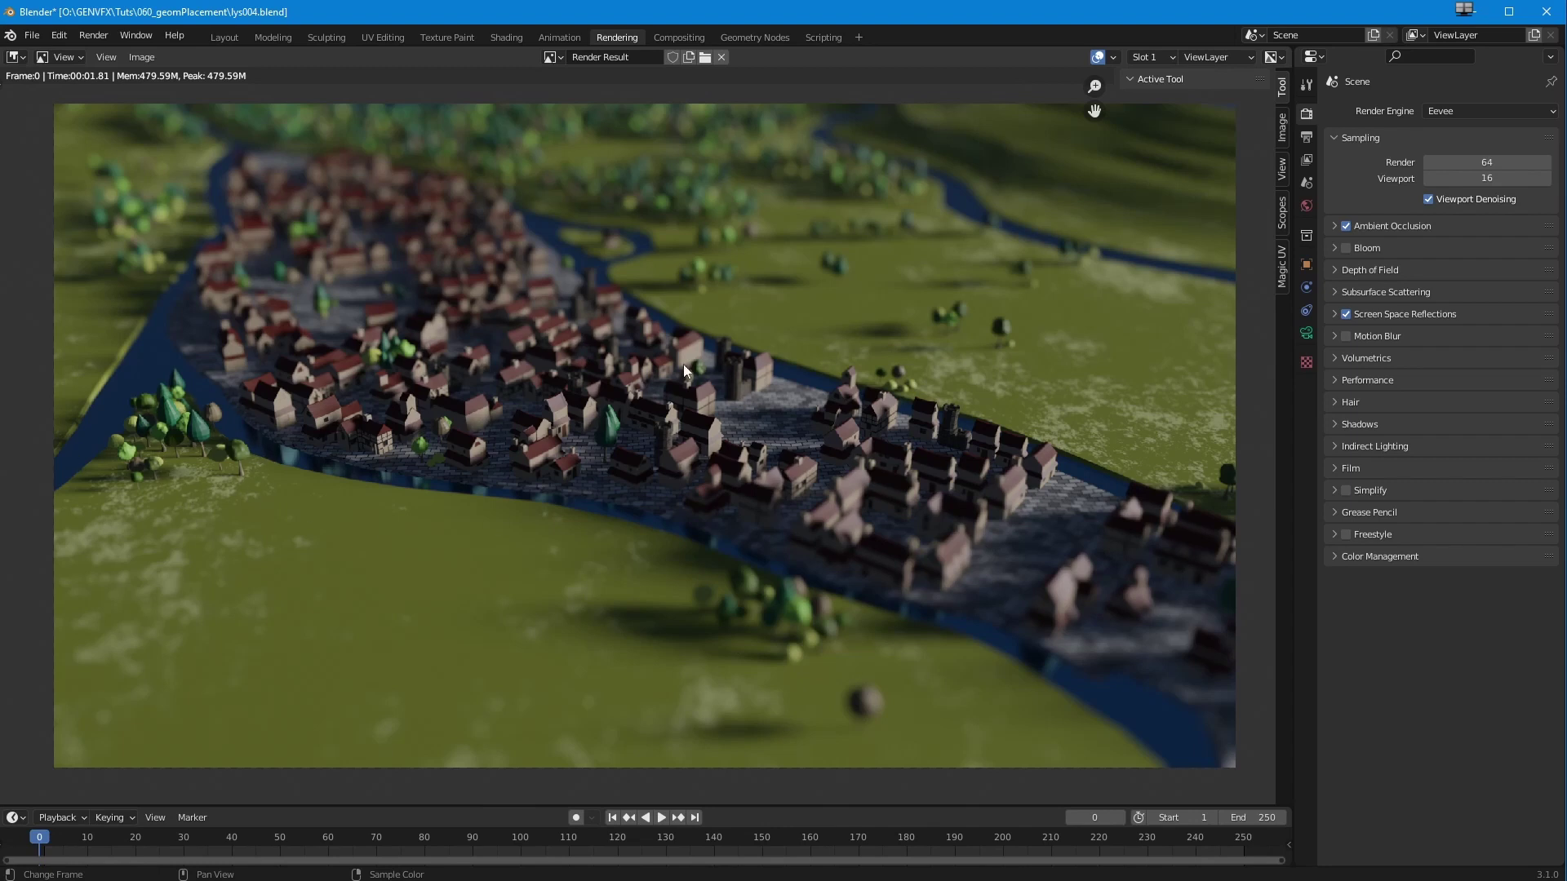
- In the Shading workspace, move the DOF Depth empty to about -26.97 m on Y to shift the focus farther back
left_click(505, 36)
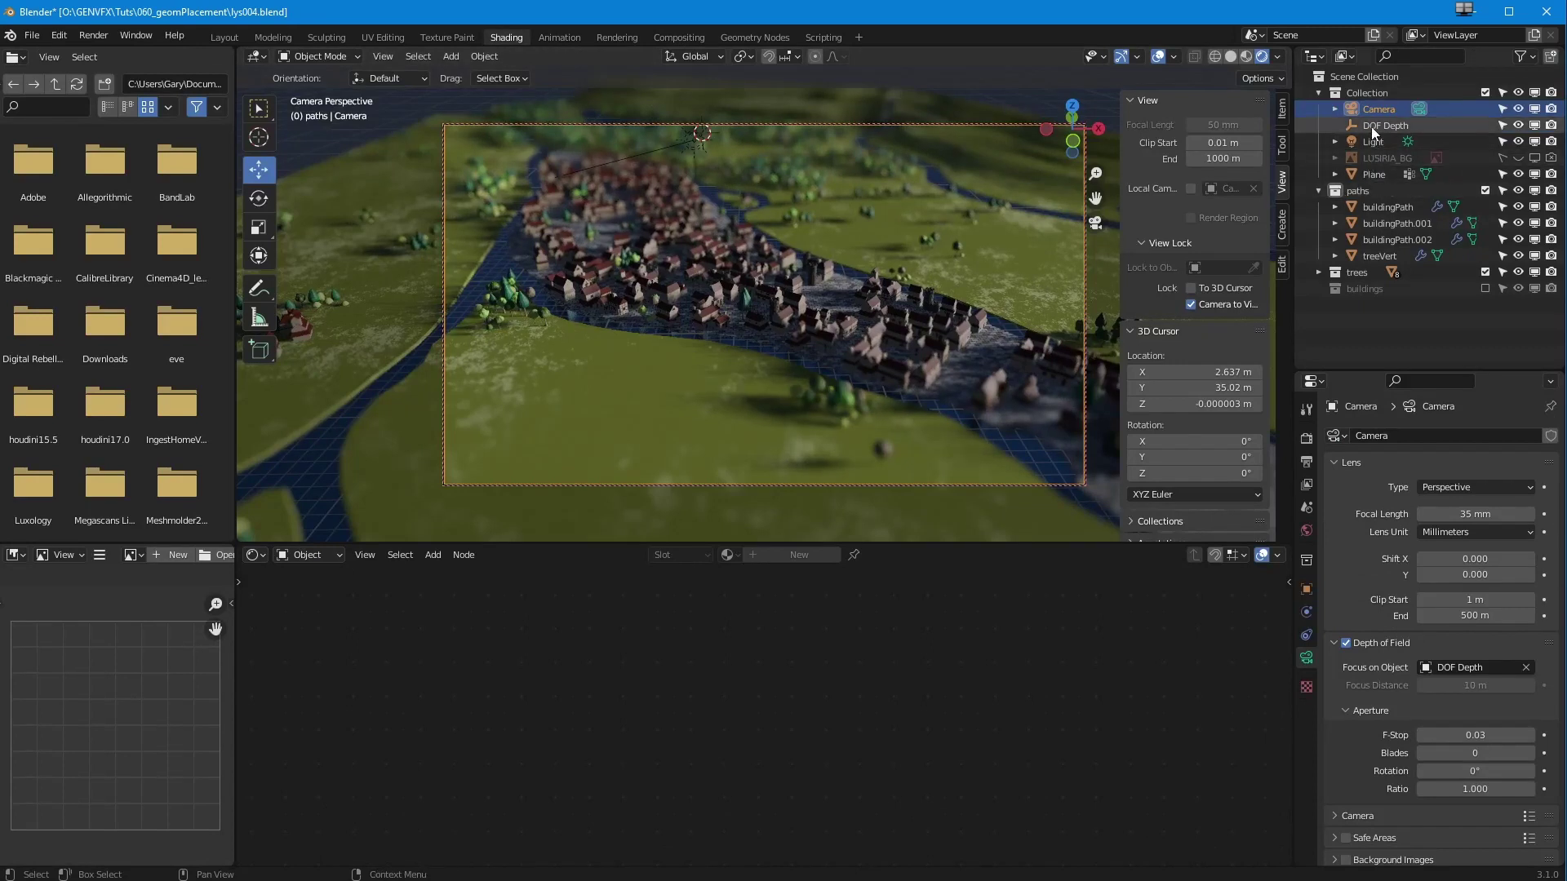
left_click(1371, 125)
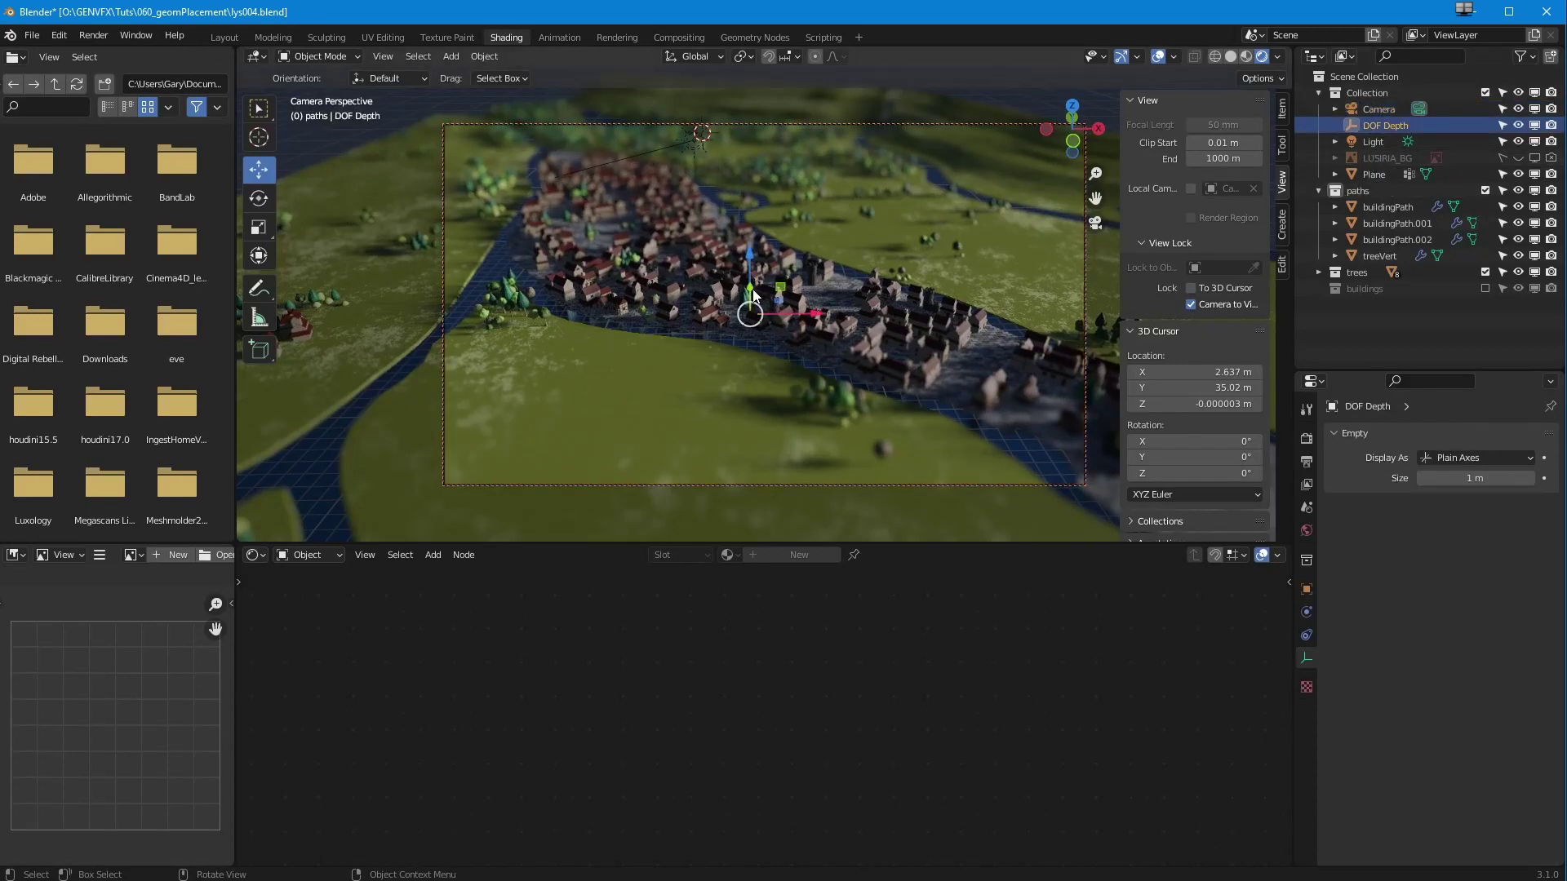
left_click(1281, 107)
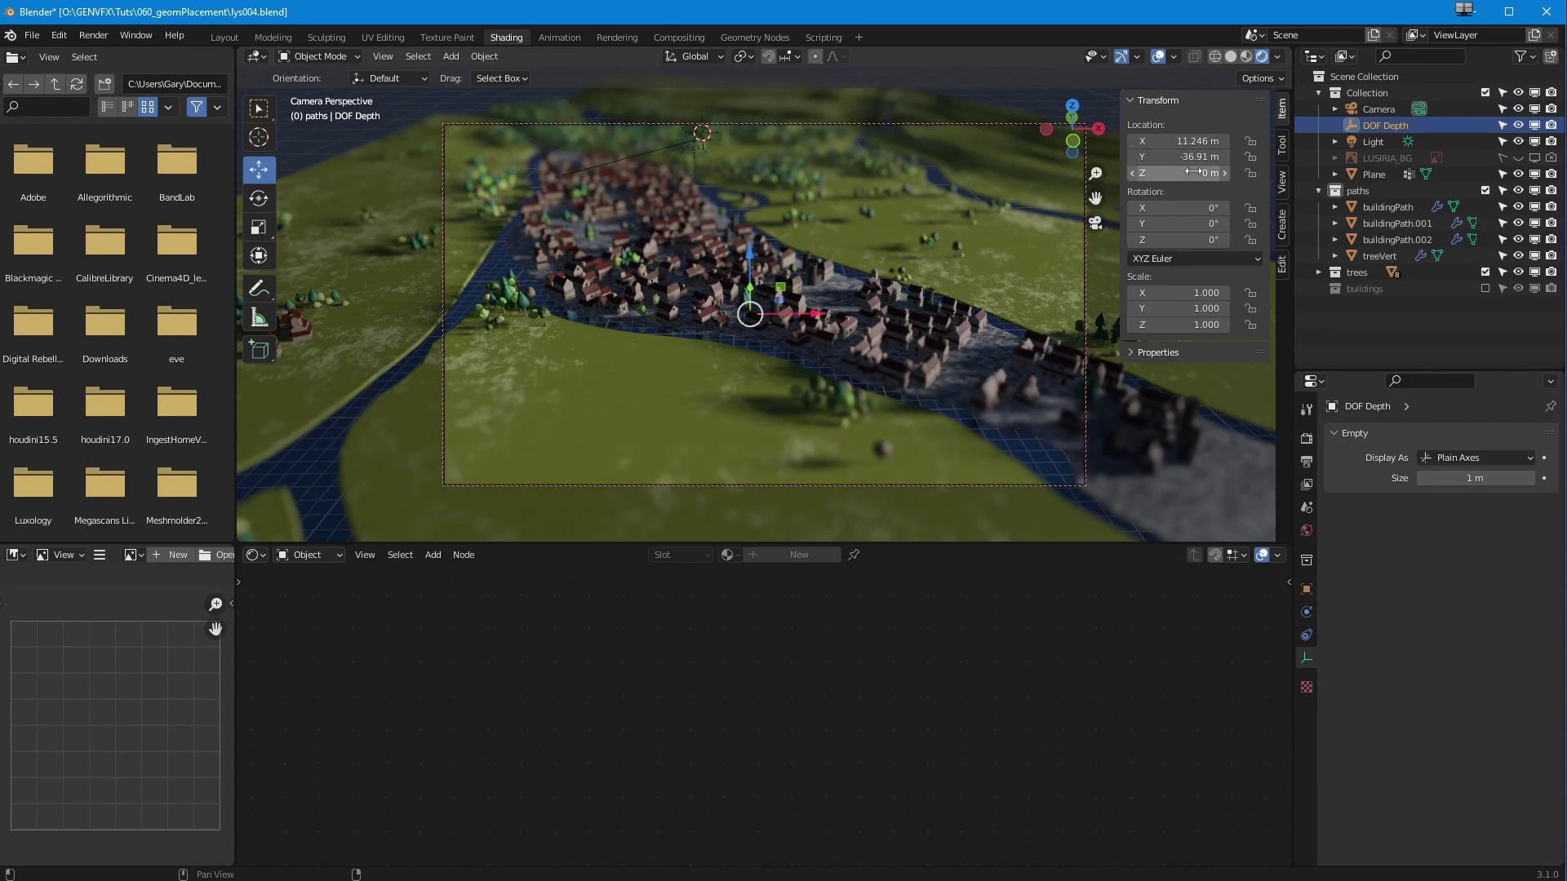
left_click_drag(1184, 160, 1526, 208)
left_click_drag(1169, 156, 1294, 169)
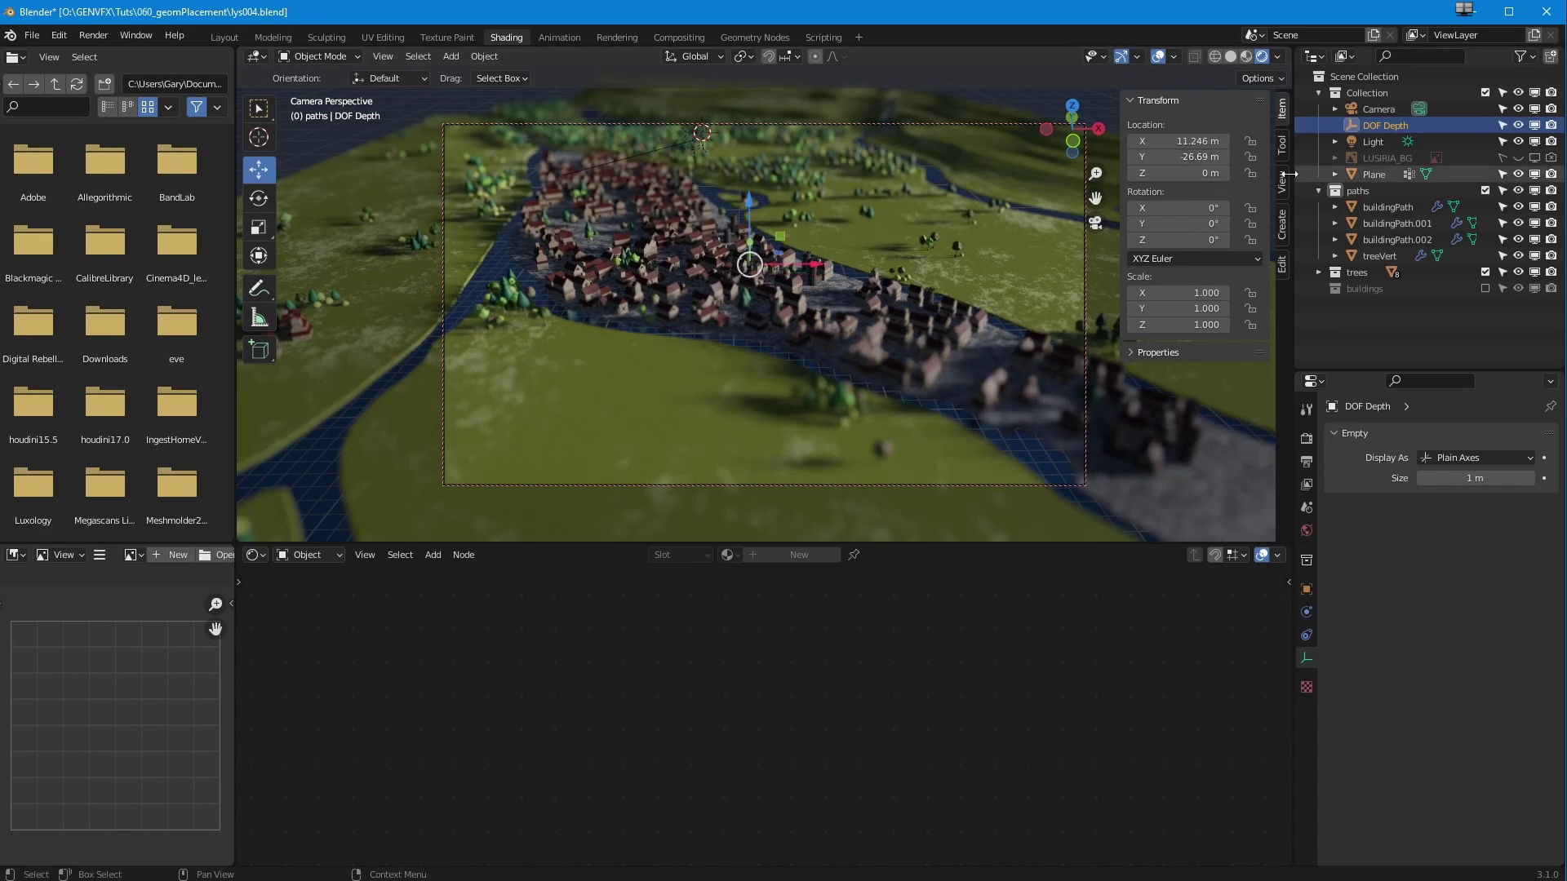
mouse_move(1160, 156)
left_mouse_down()
mouse_move(1099, 173)
mouse_move(1134, 168)
left_mouse_up()
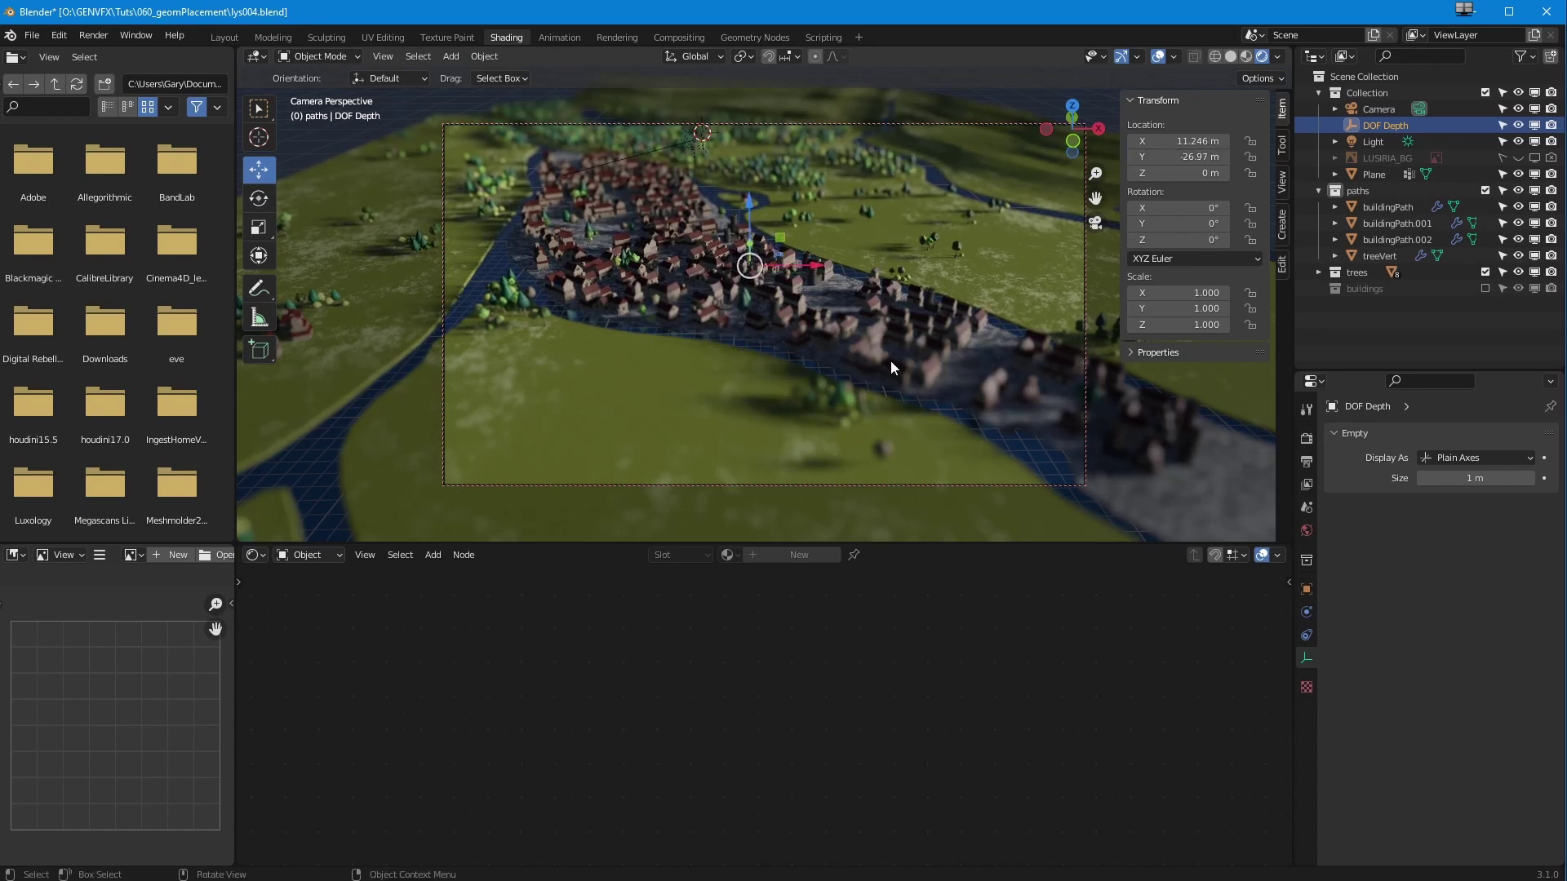
- Render the frame again into Slot 2 in the Rendering workspace
left_click(617, 37)
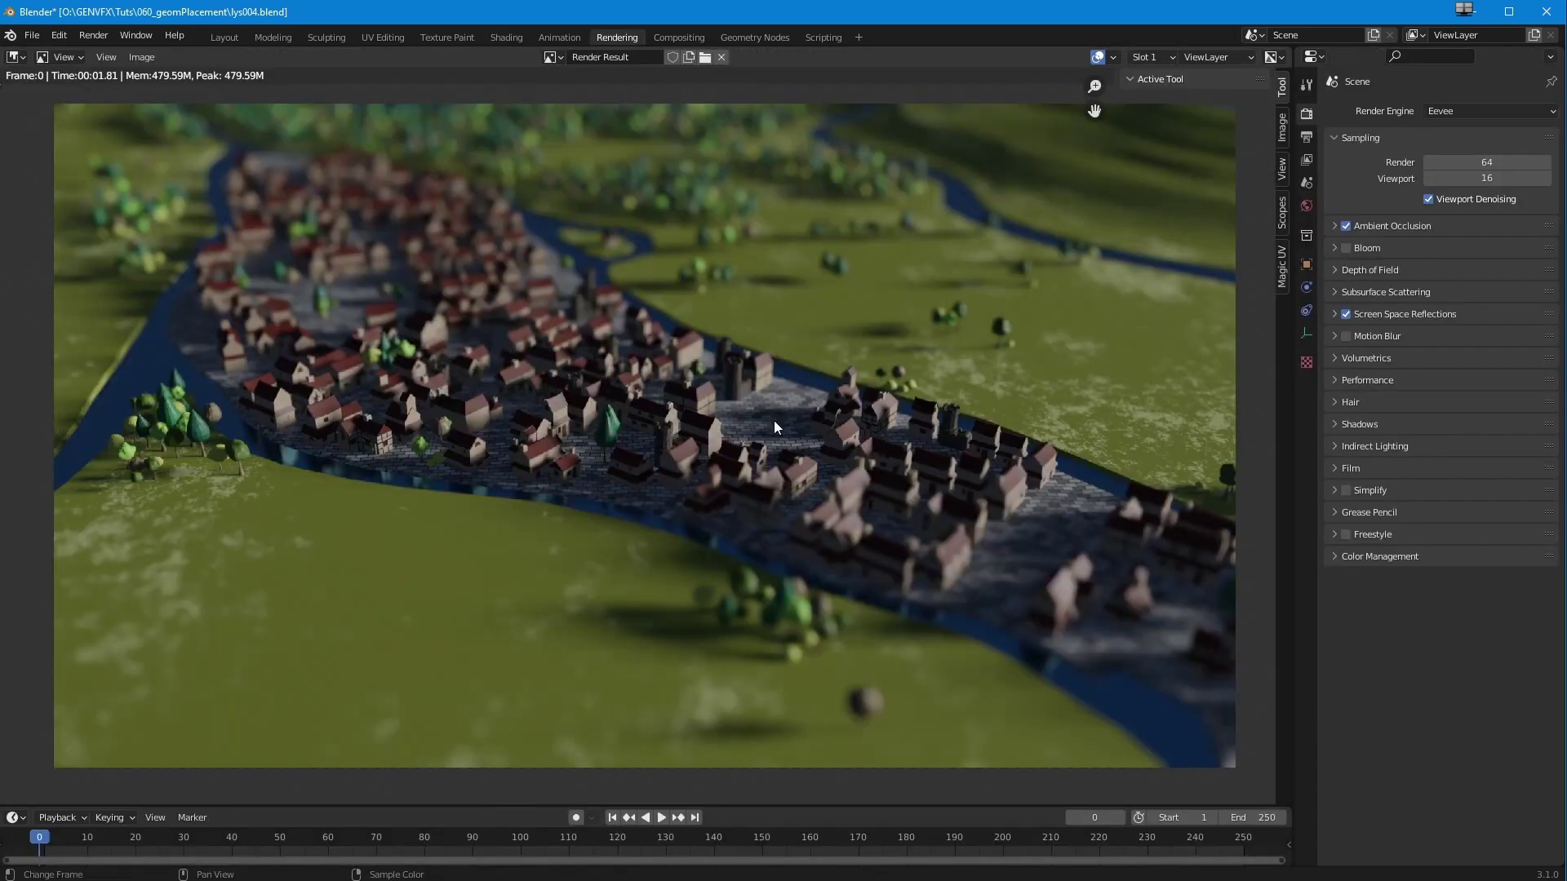
left_click(1224, 57)
left_click(1163, 92)
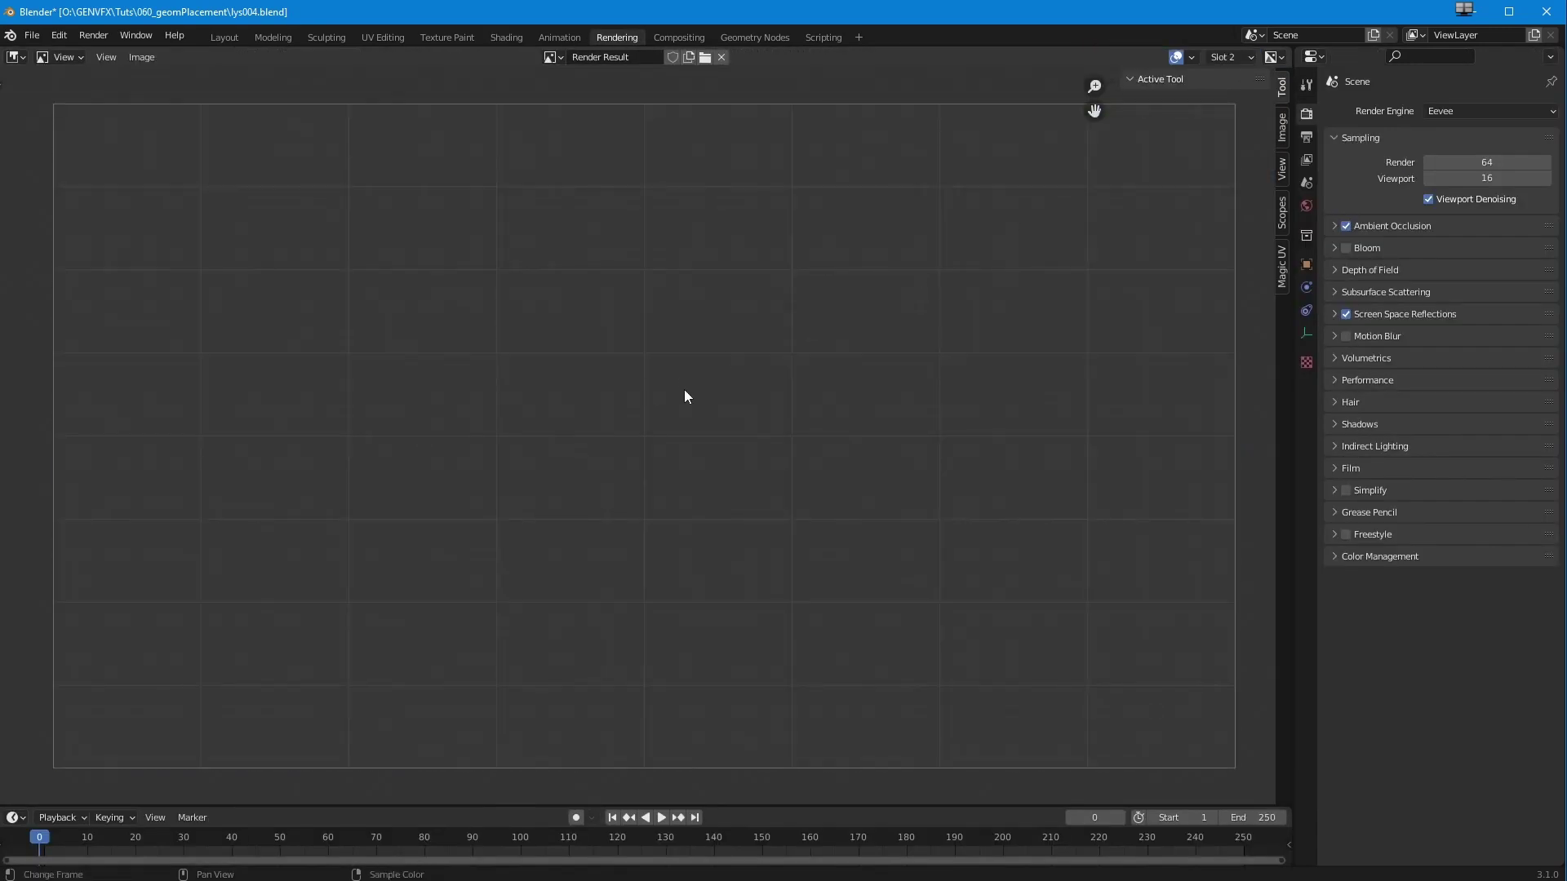
key("F12")
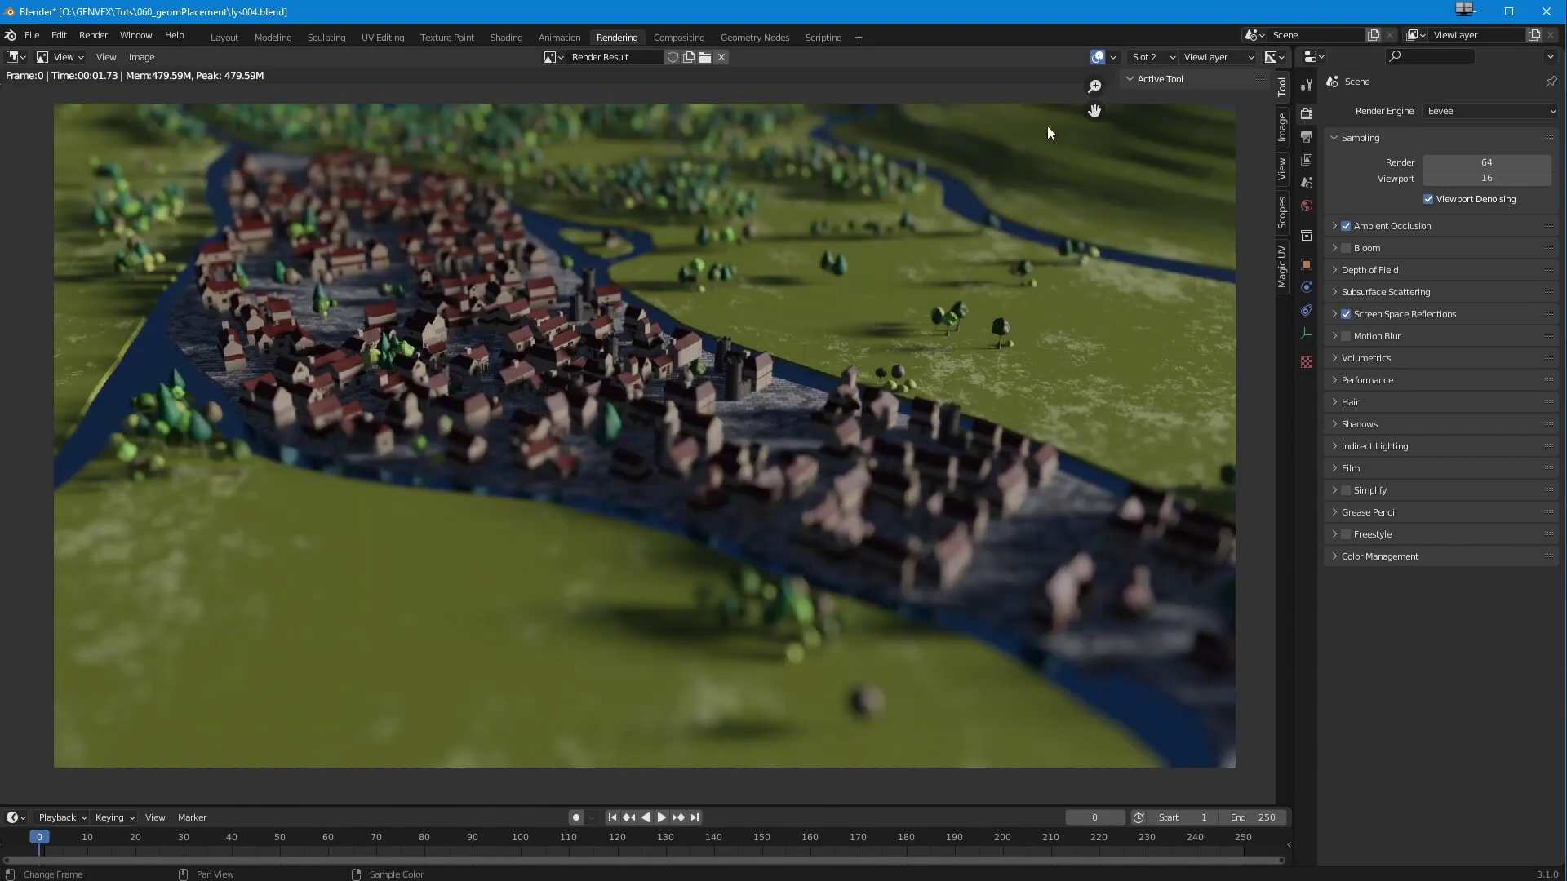
- Compare the renders stored in Slot 1 and Slot 2, ending on Slot 2
left_click(1151, 56)
left_click(1141, 73)
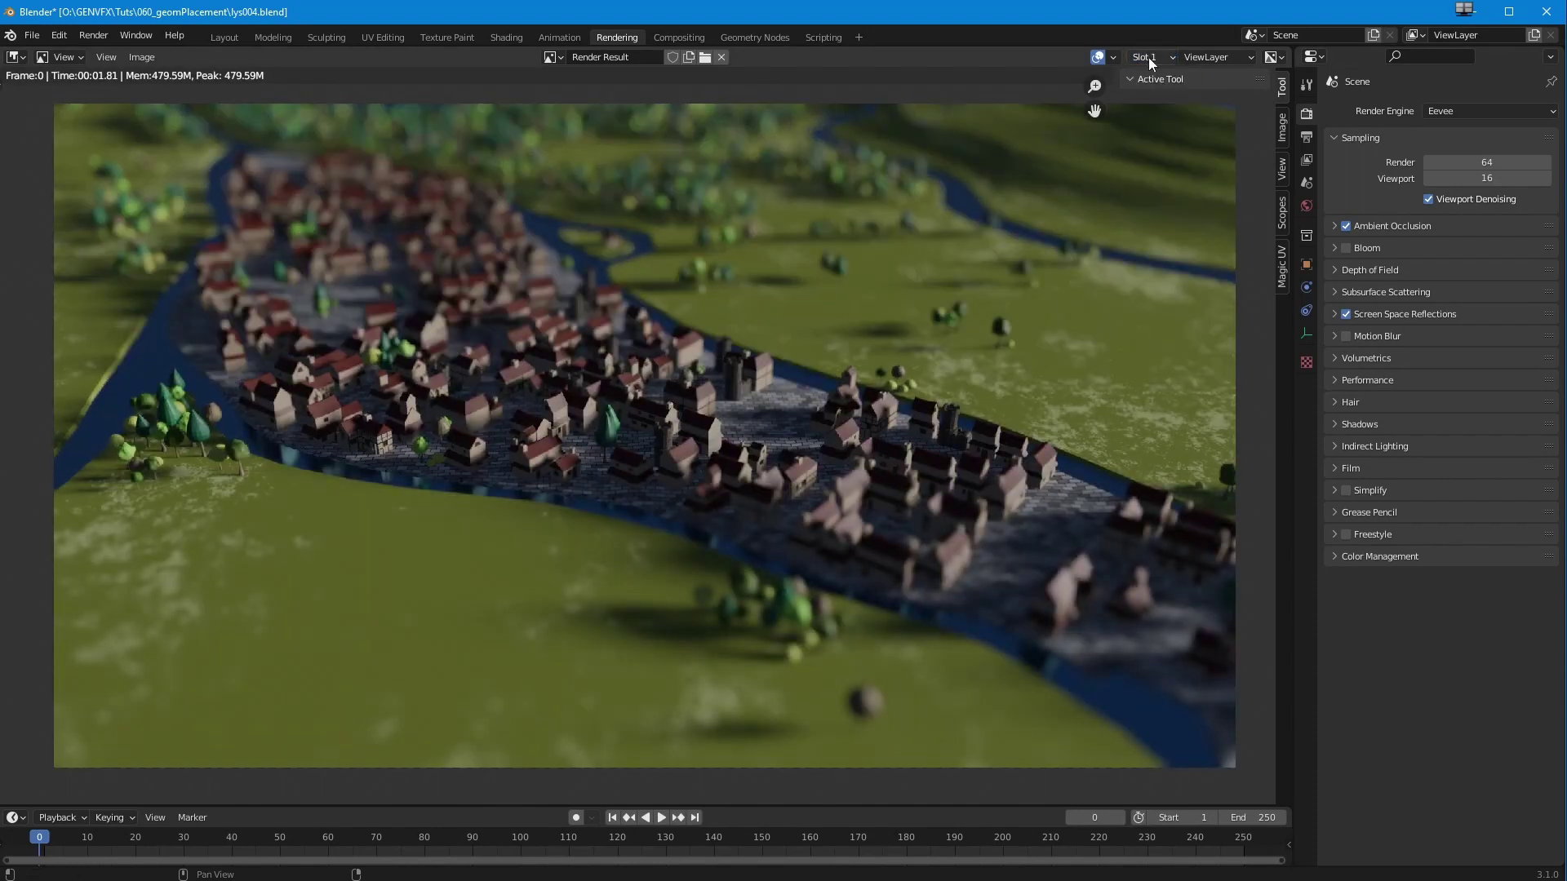
left_click(1149, 57)
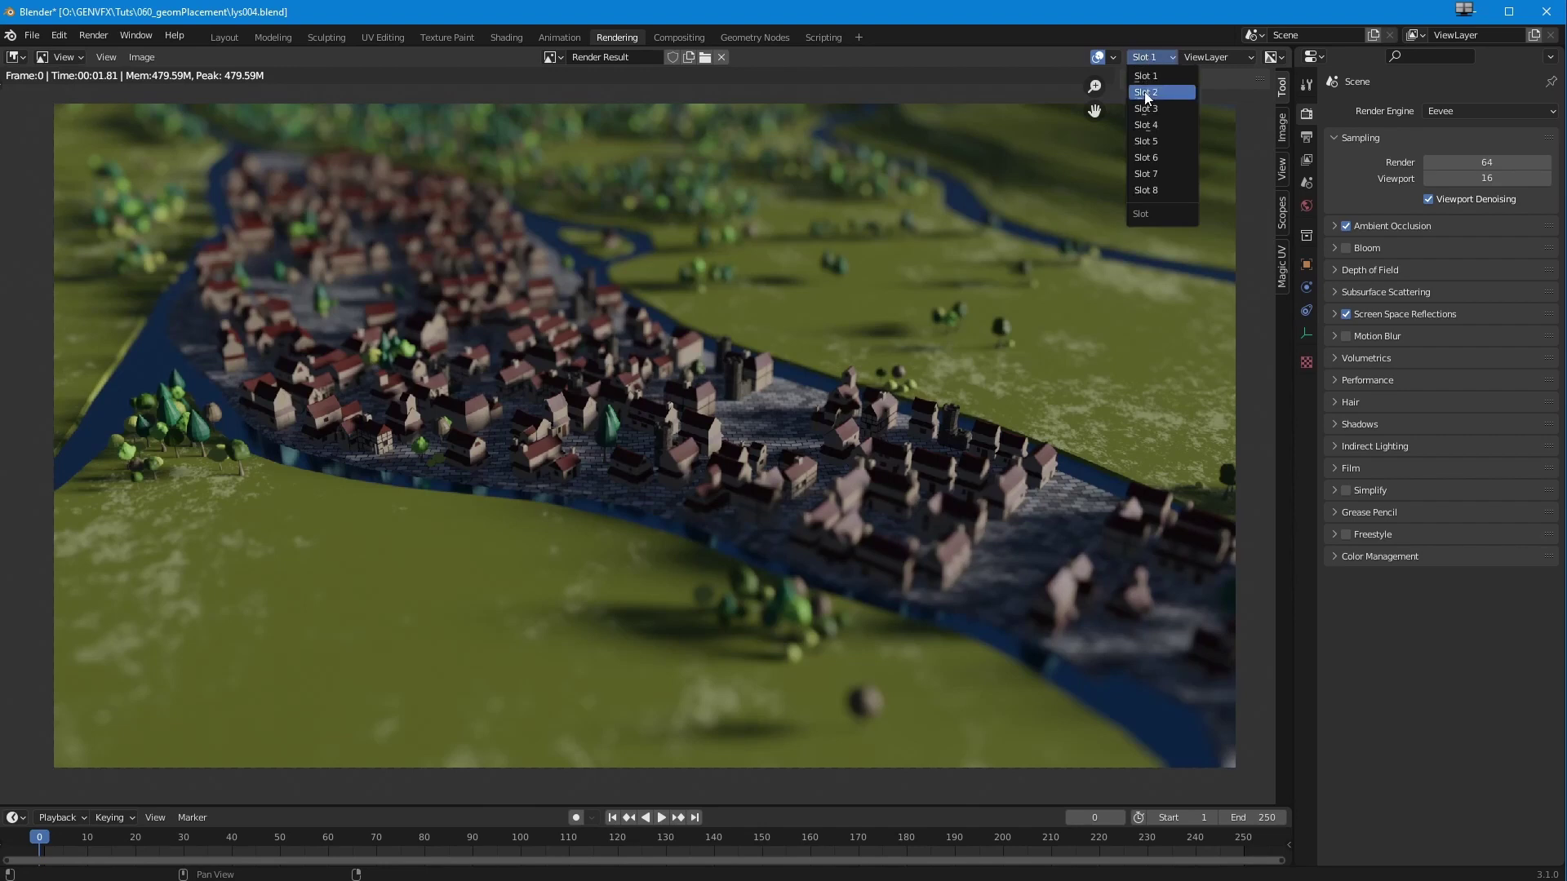
left_click(1145, 93)
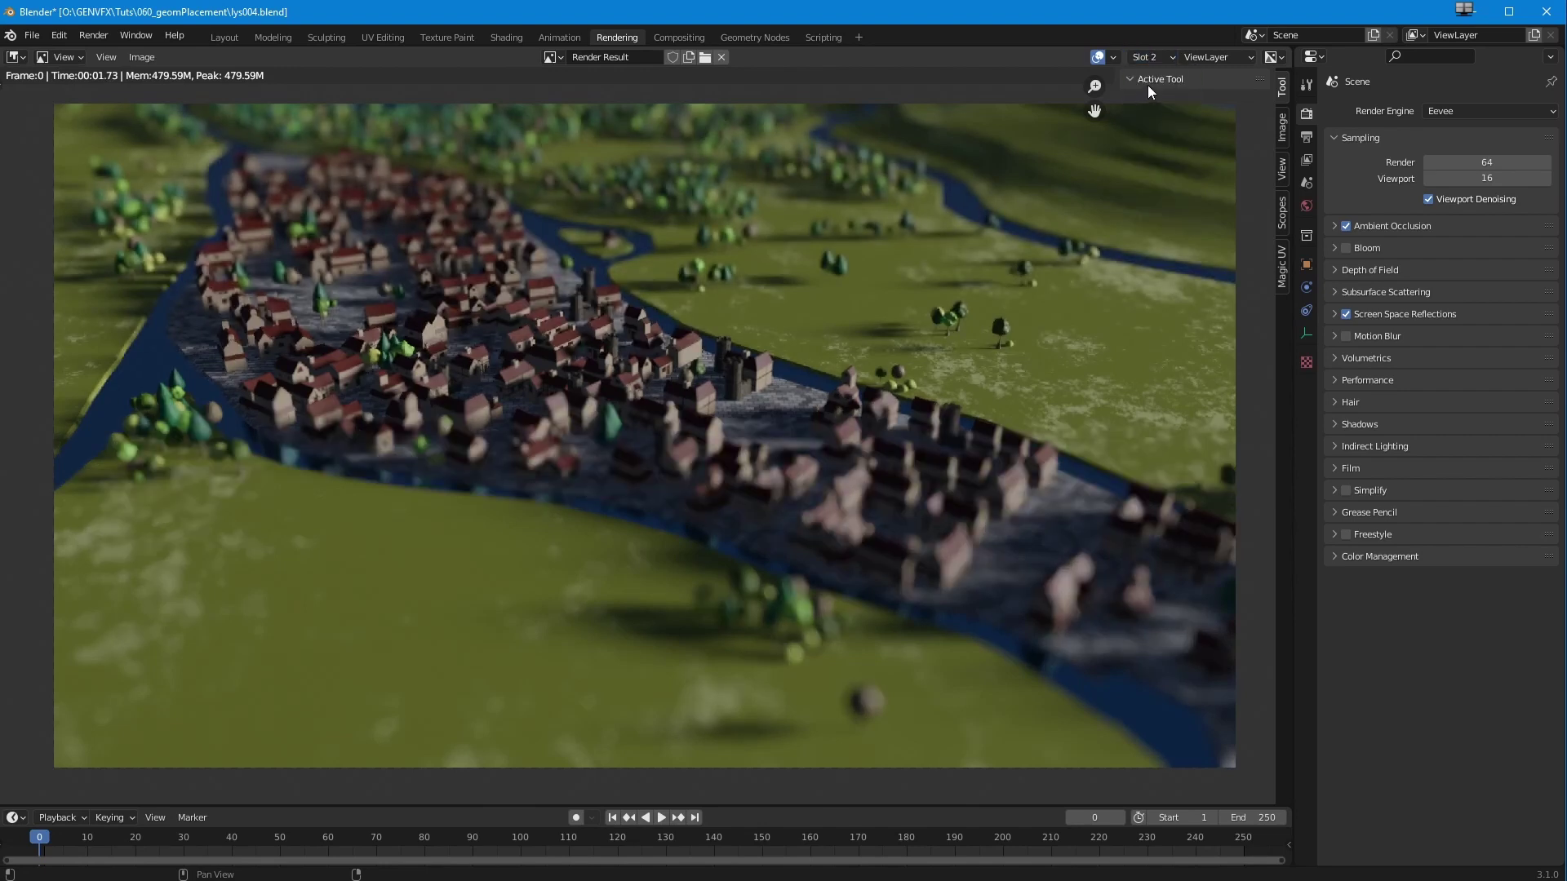